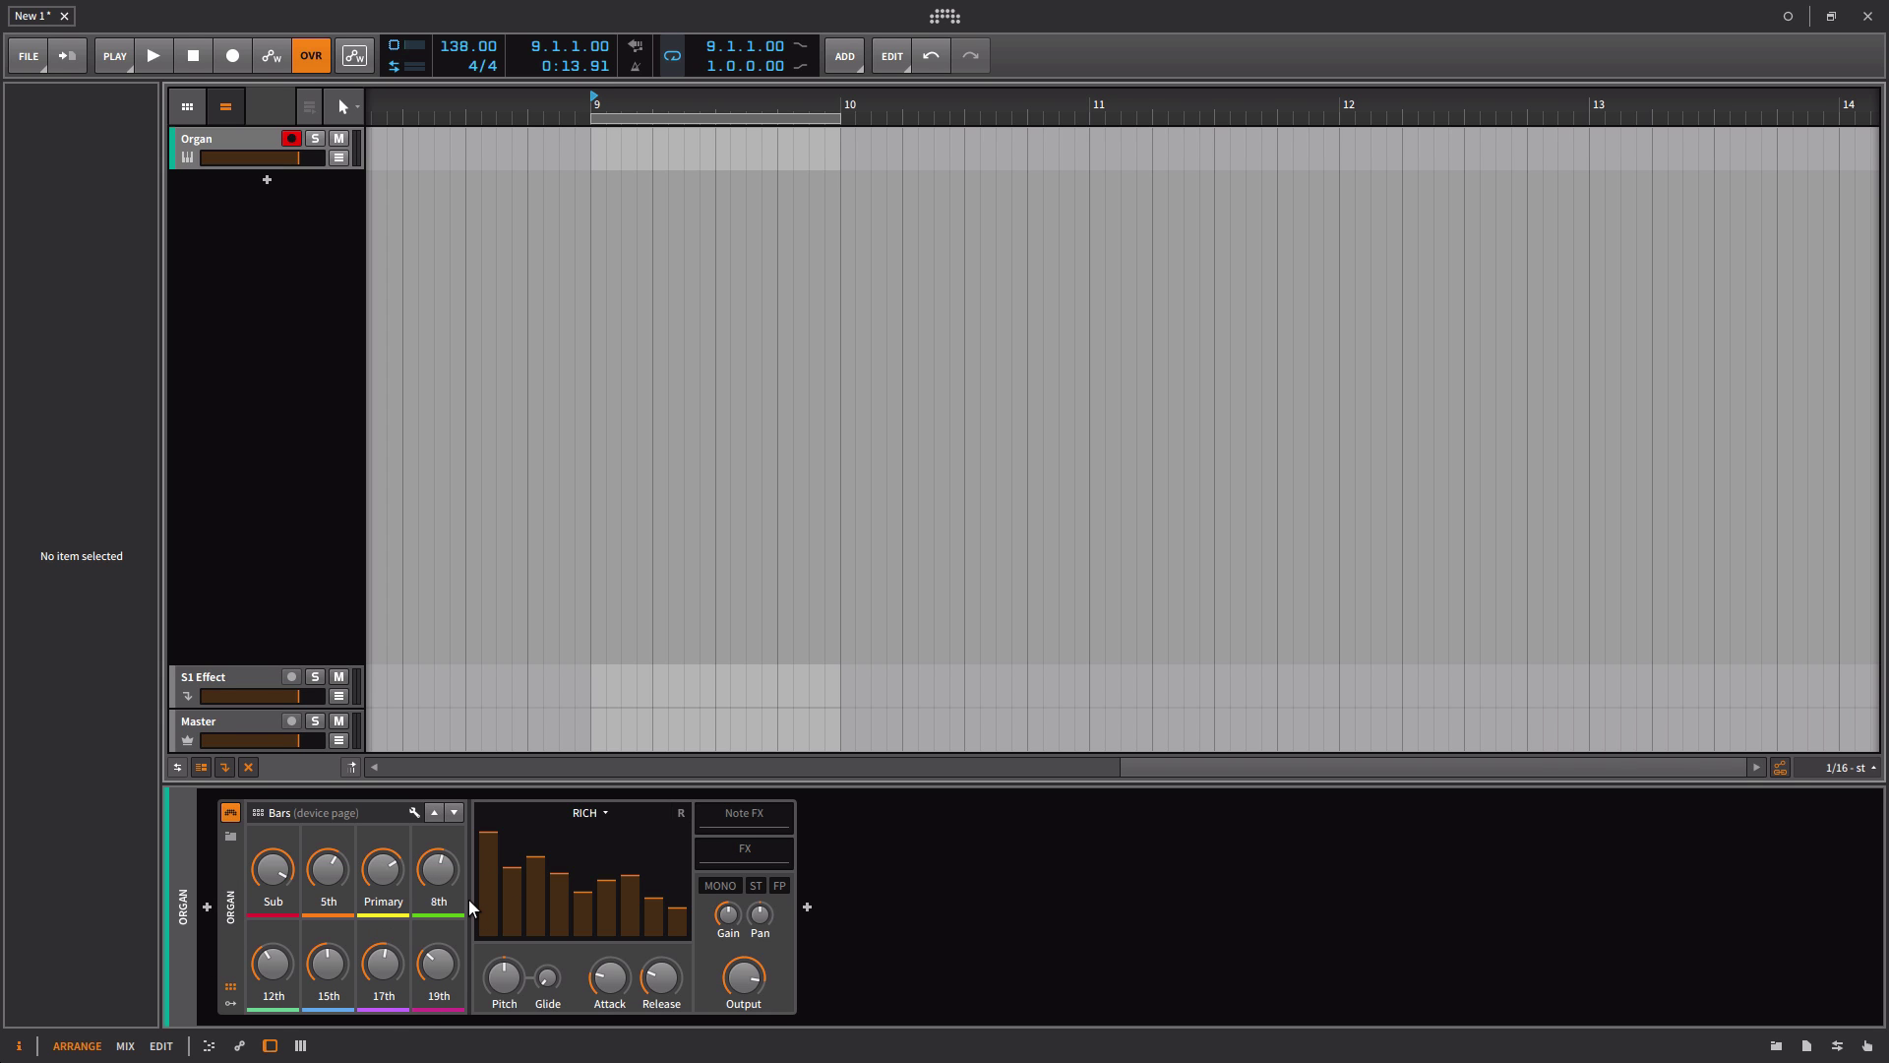
Step: Collapse the Organ device to its remote controls and expand it again
left_click(230, 953)
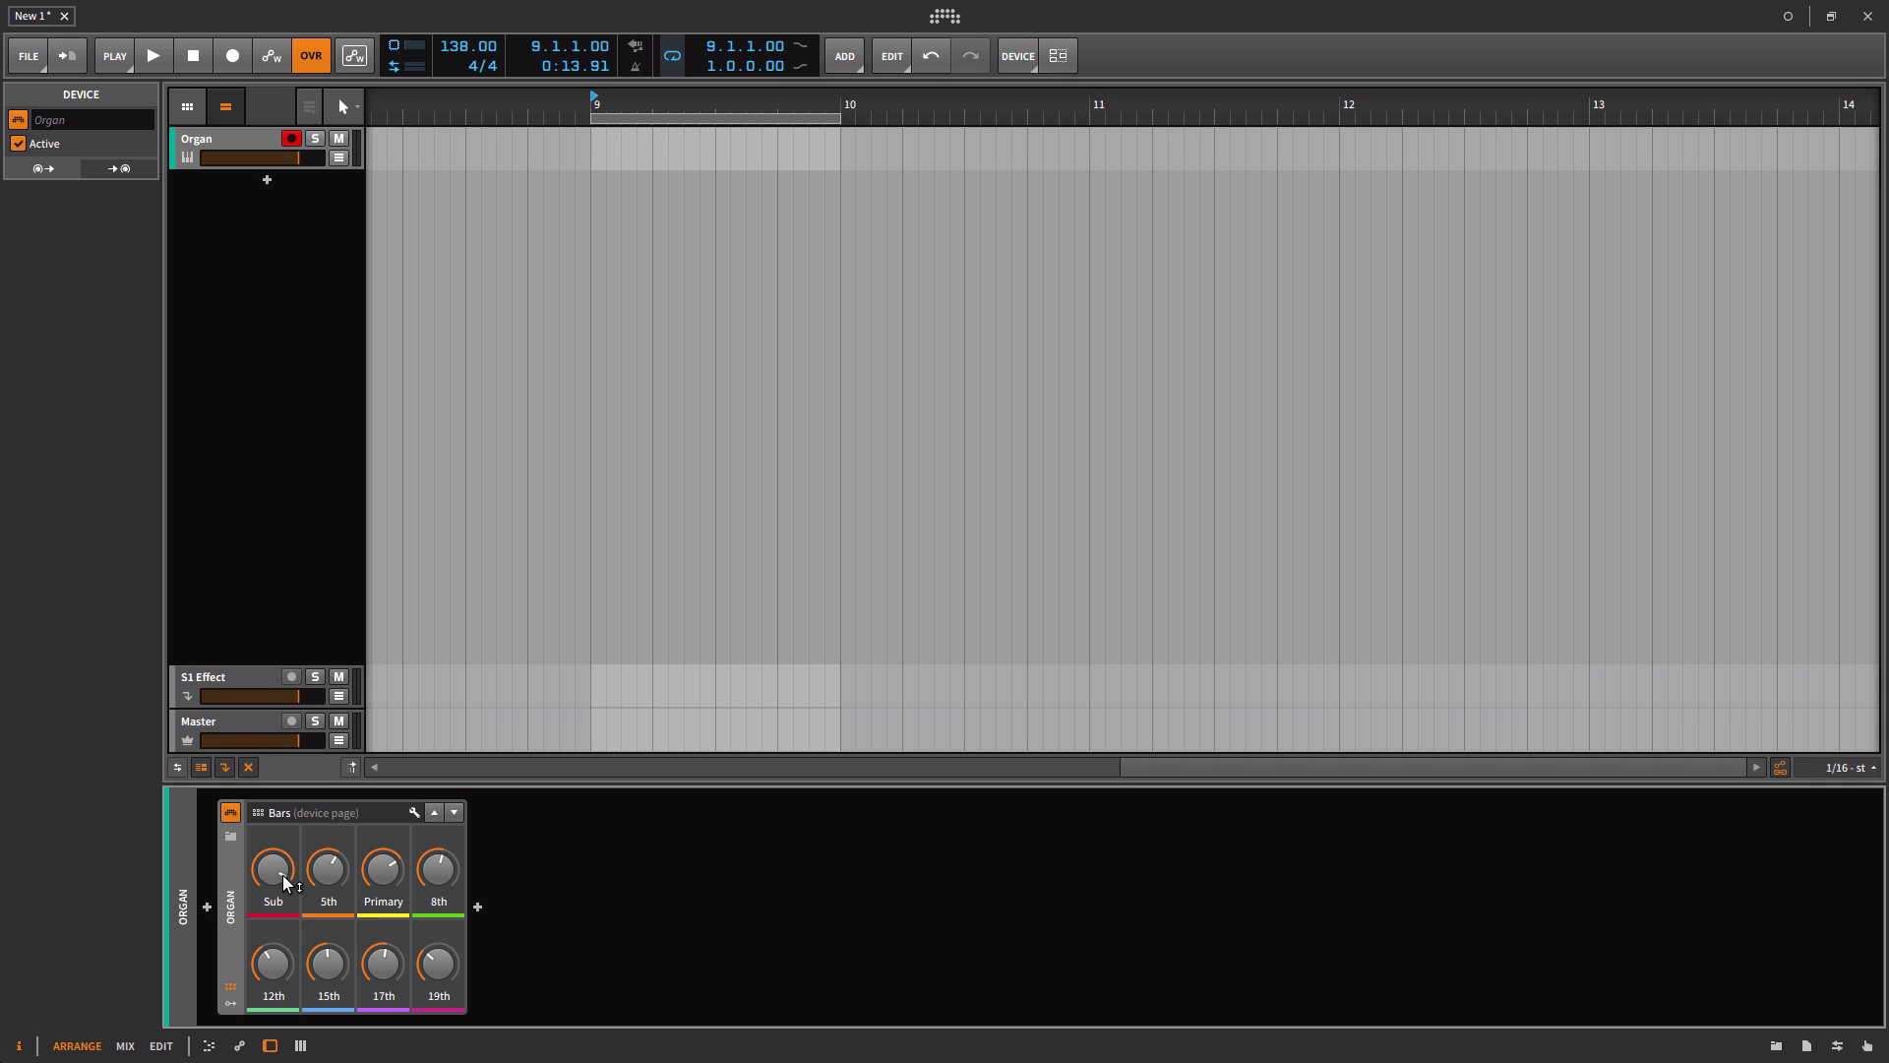
mouse_move(281, 876)
double_click(235, 944)
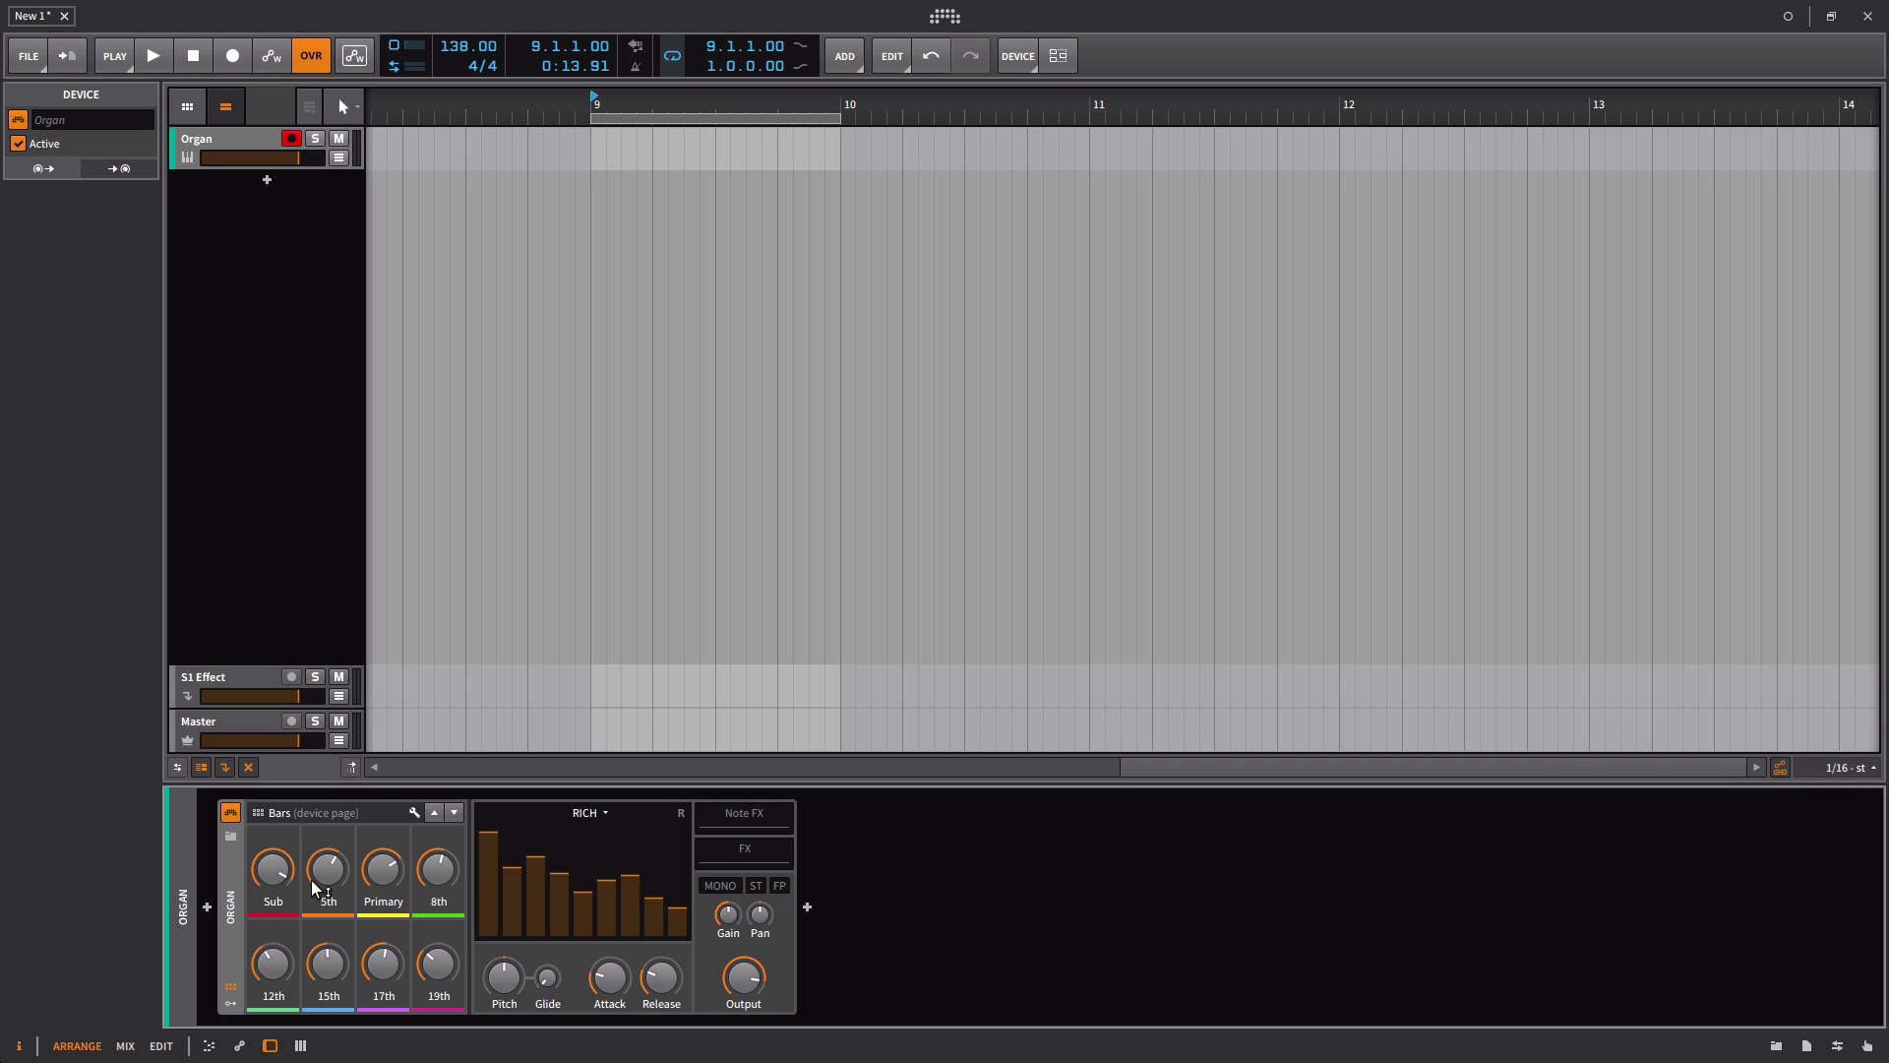
Step: Adjust the Organ's drawbar levels with the Bars page controls, lowering the Sub level to about -10.4 dB
left_click_drag(485, 846, 485, 846)
left_click_drag(682, 910, 652, 891)
left_click_drag(430, 962, 428, 965)
mouse_move(428, 962)
mouse_move(285, 874)
left_mouse_down()
mouse_move(286, 915)
mouse_move(282, 879)
left_mouse_up()
mouse_move(283, 878)
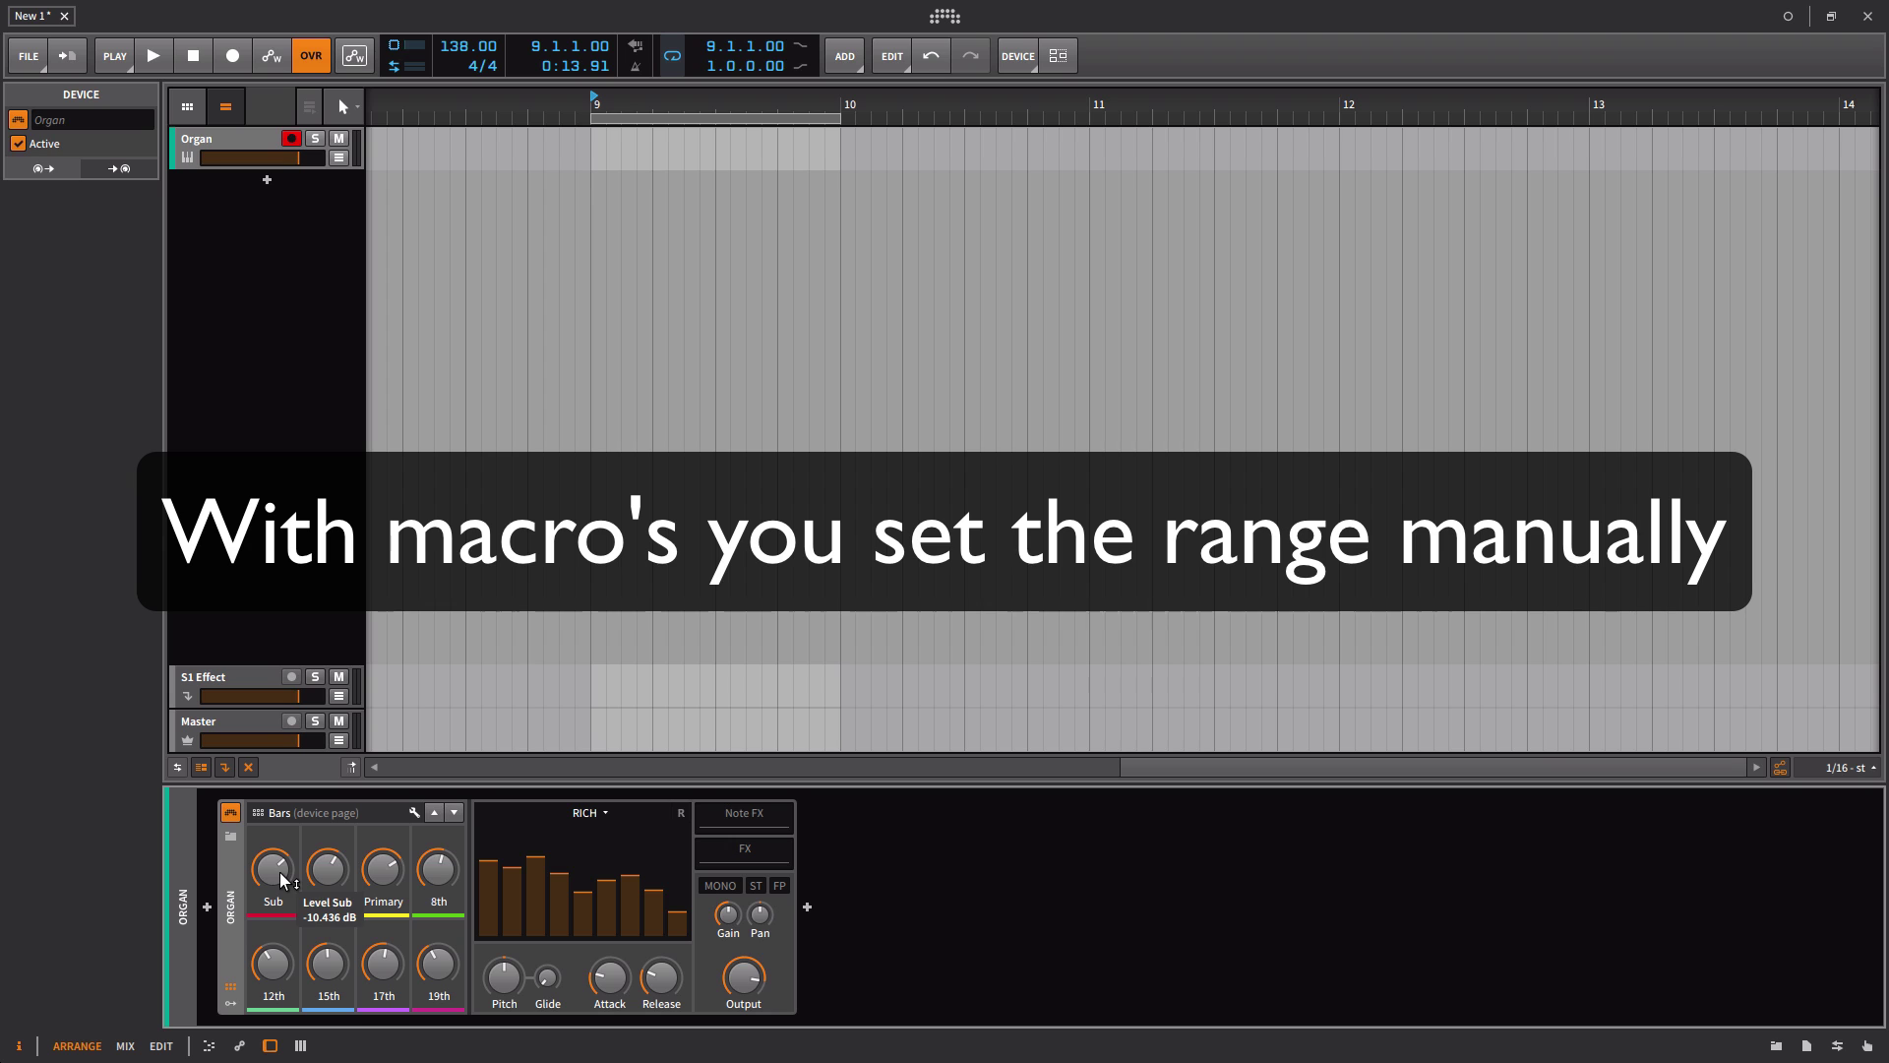
left_click(230, 930)
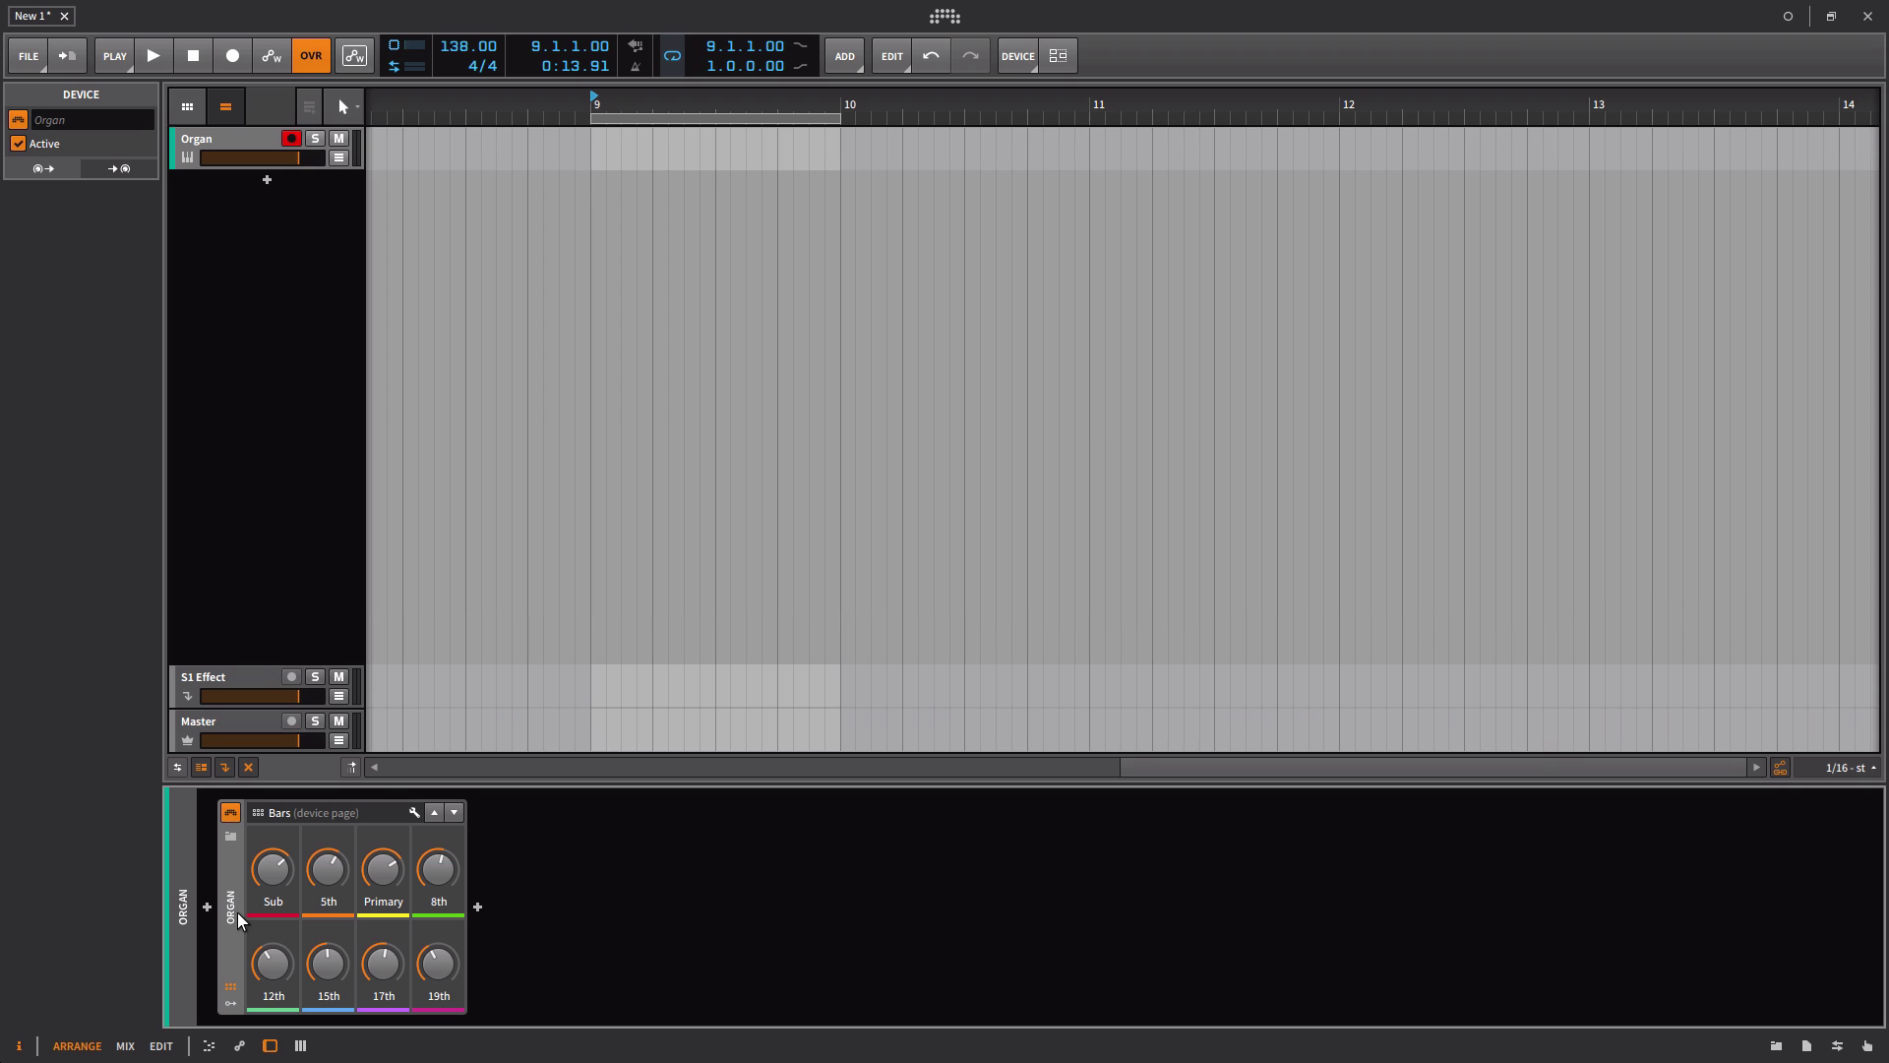
left_click(238, 912)
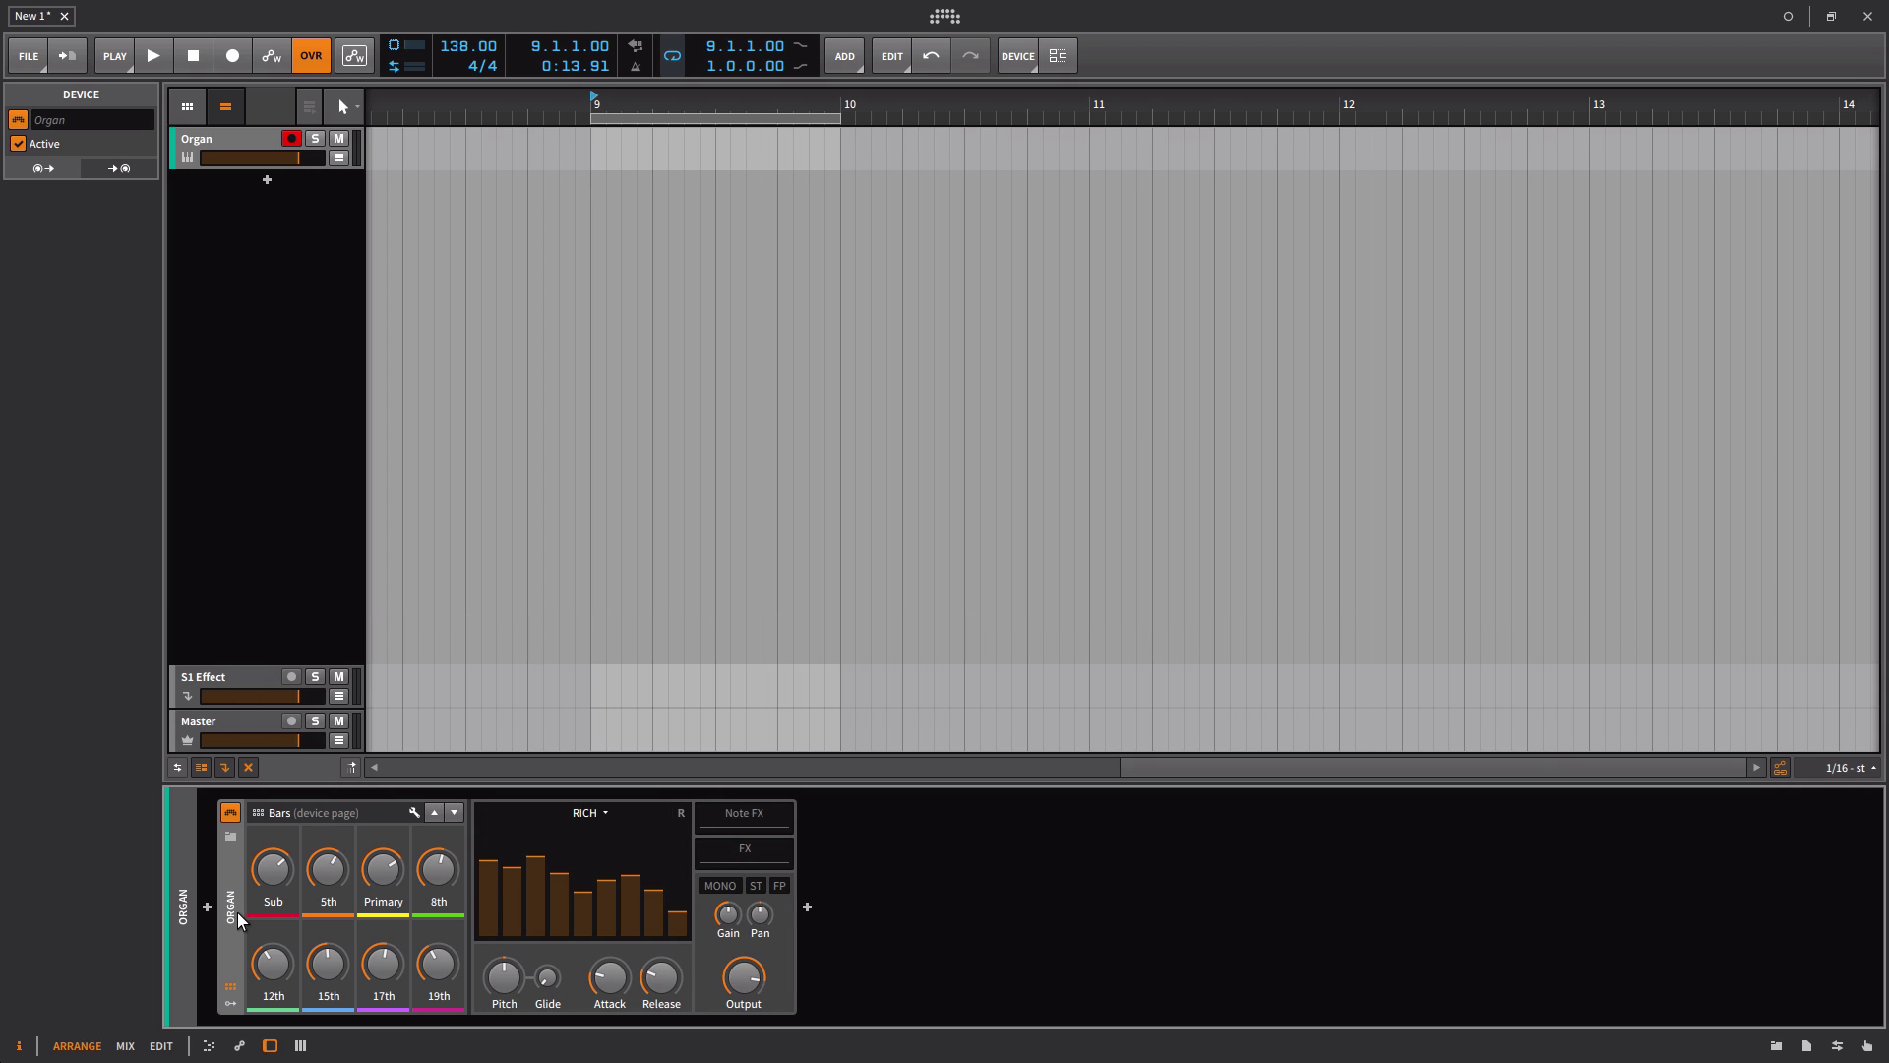
Step: Open the Organ's Remote Controls Editor and add a second device page named Common
left_click(413, 811)
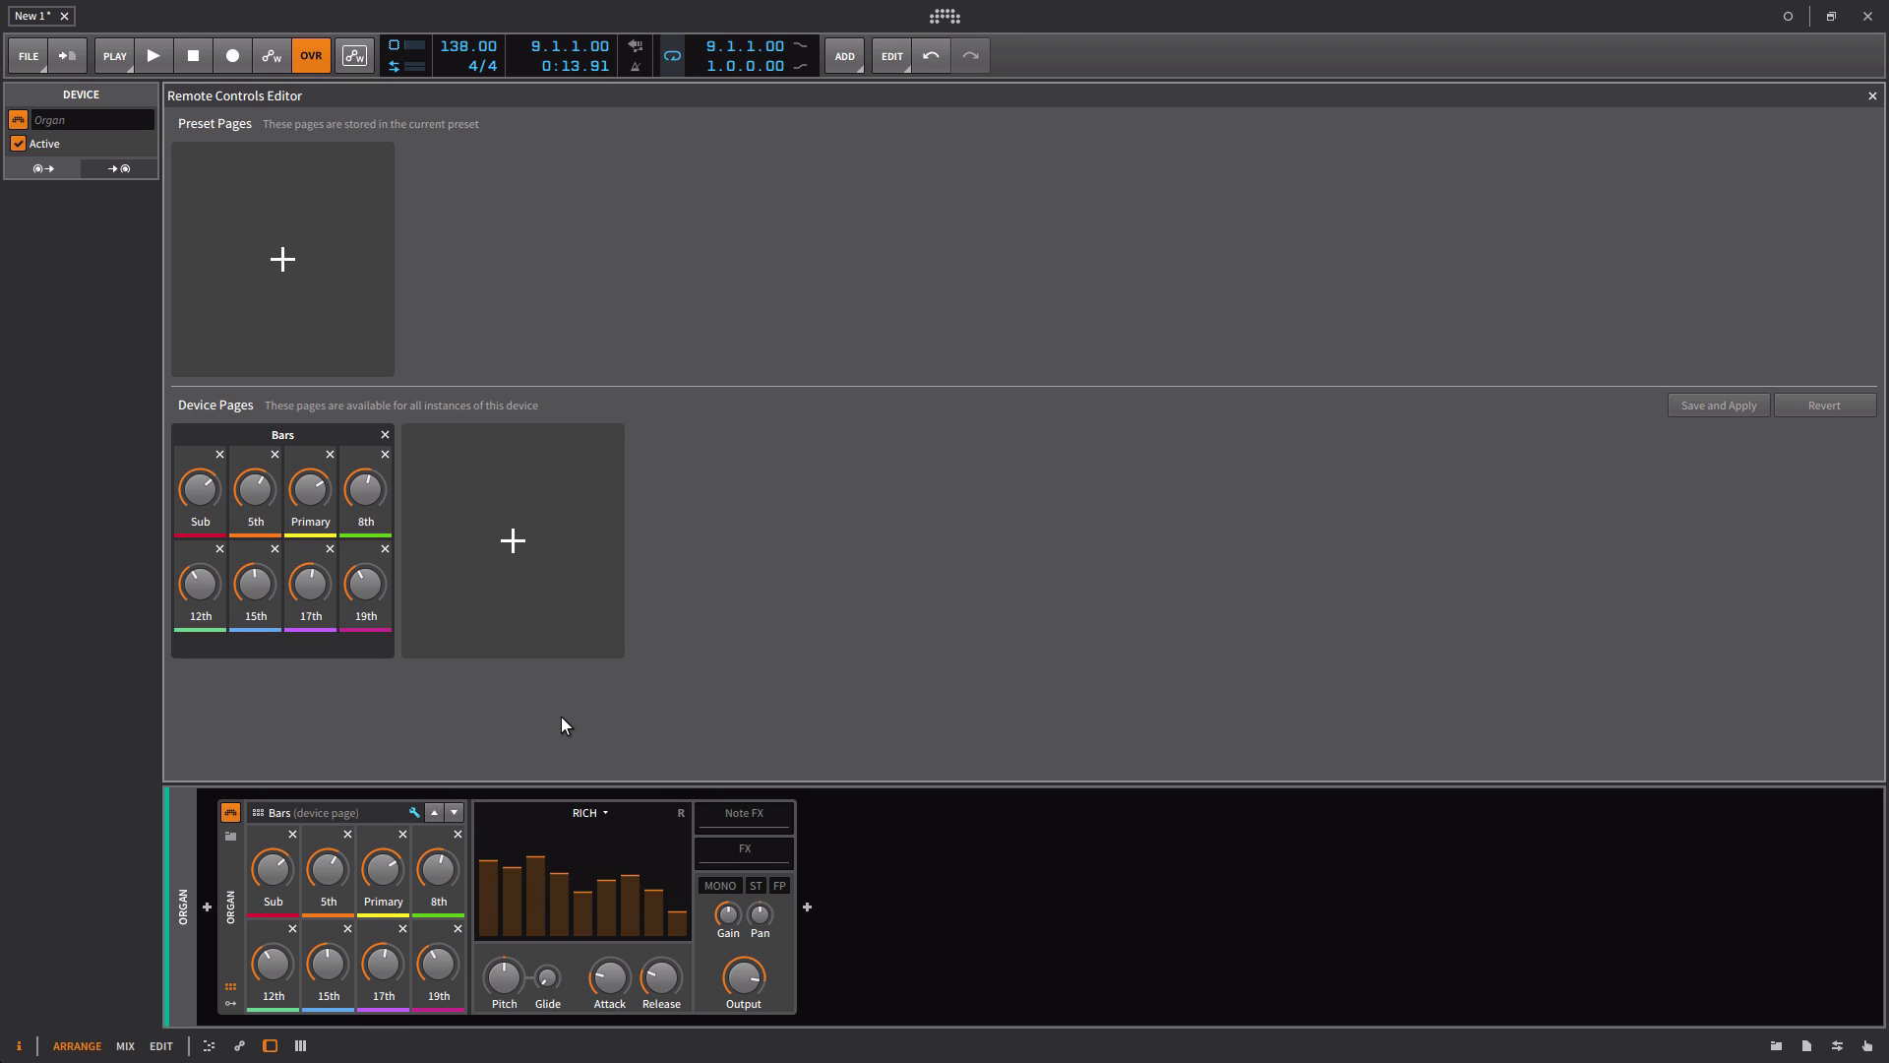
left_click(511, 541)
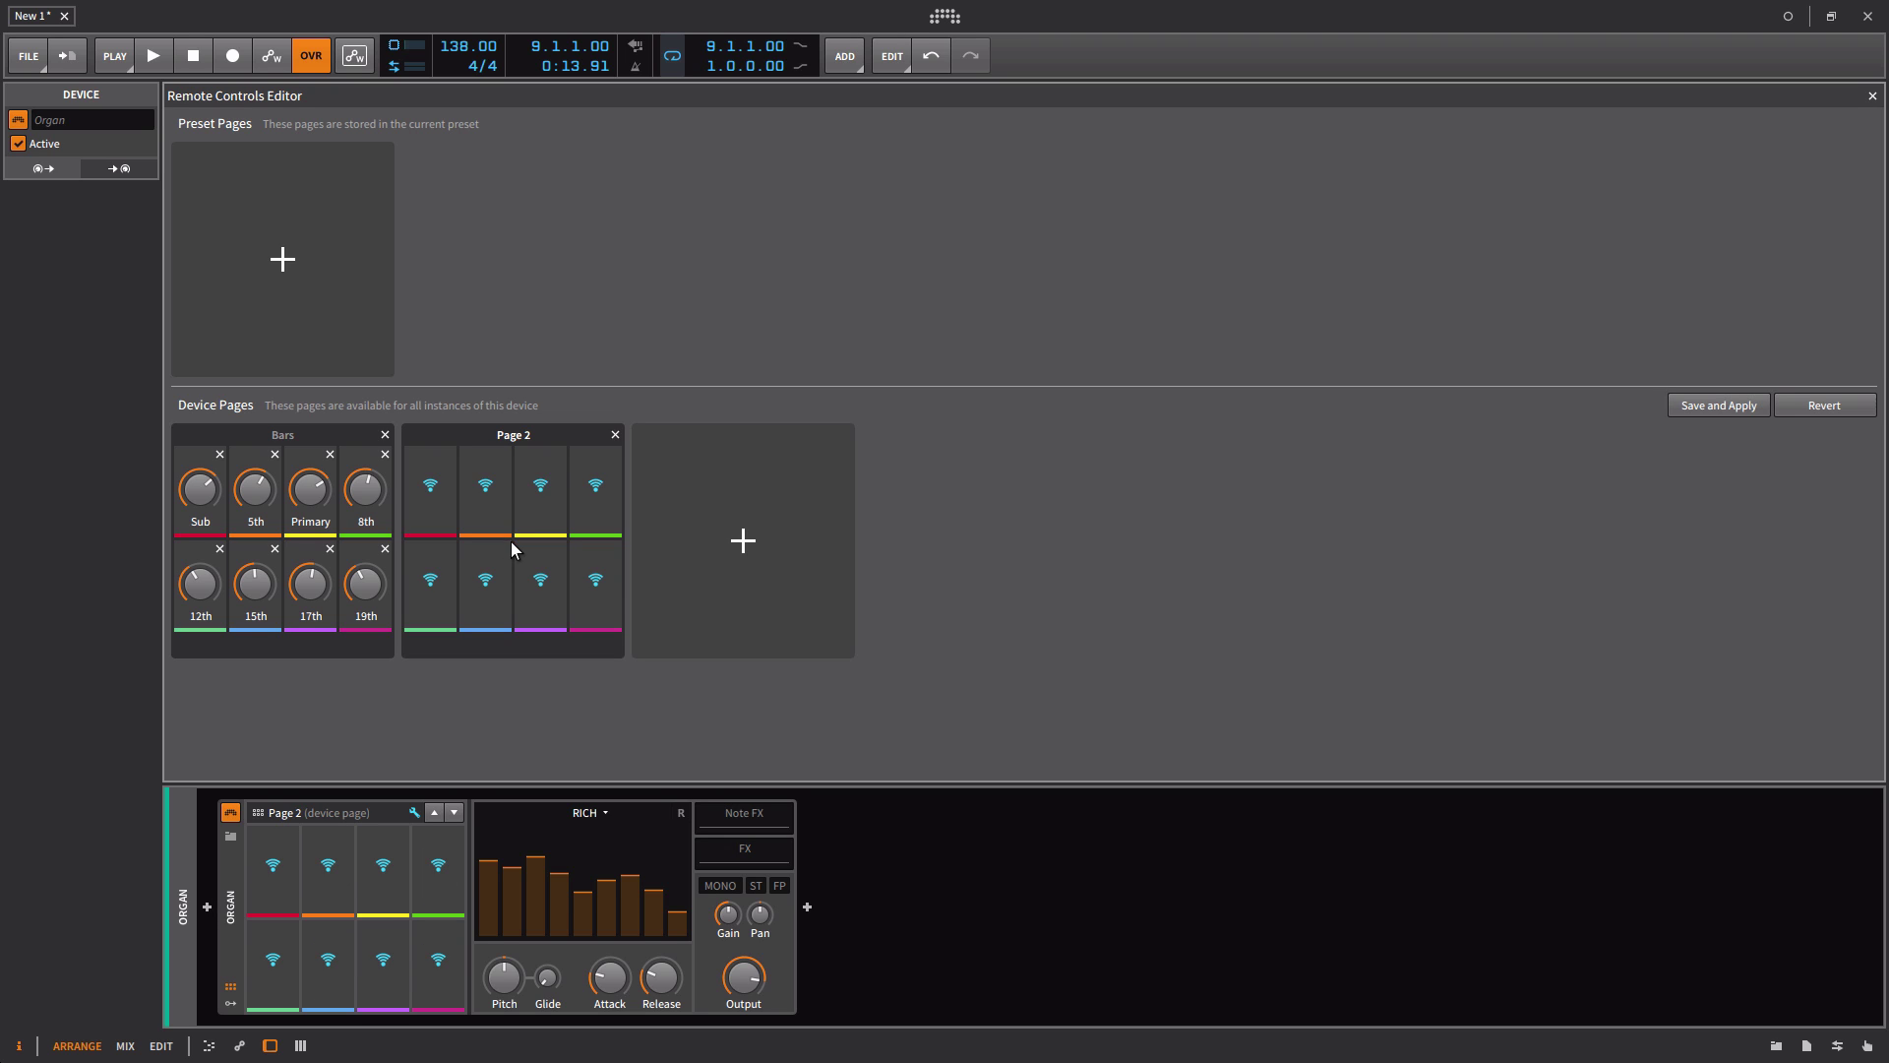
double_click(521, 434)
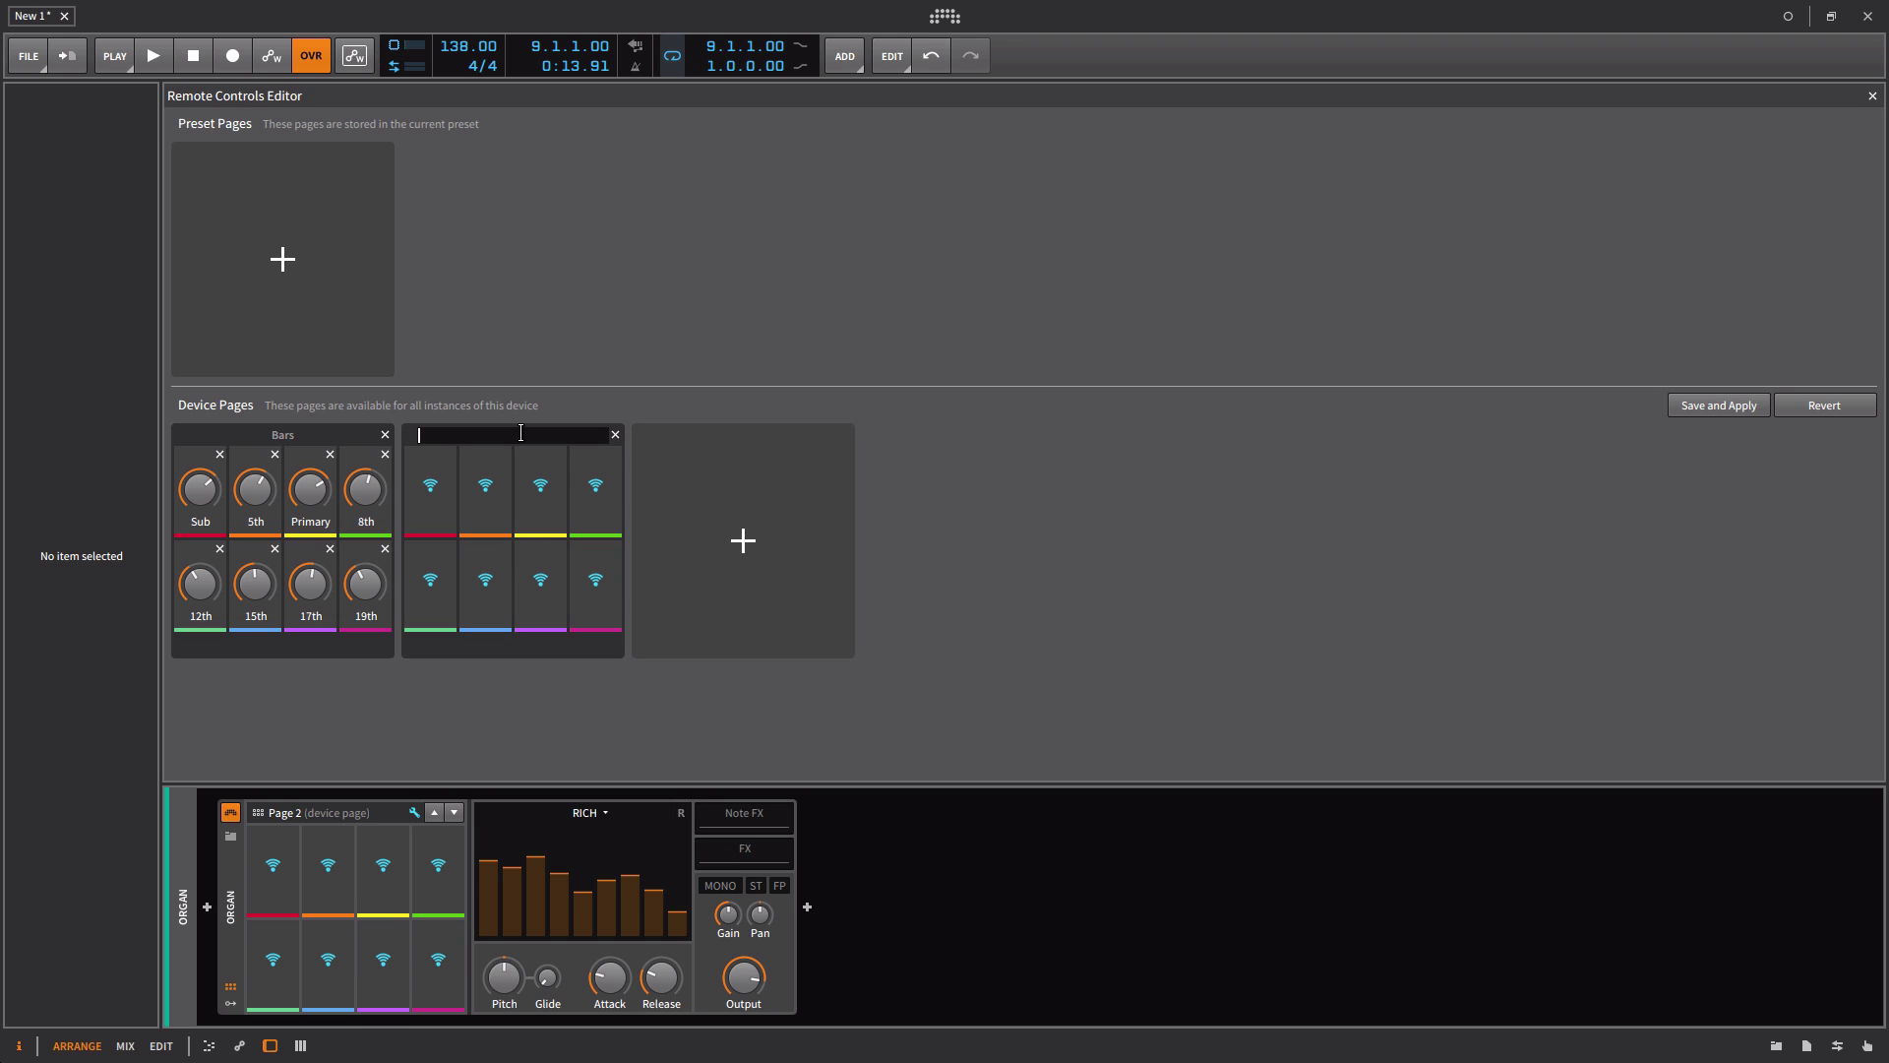
type("Common")
key("Return")
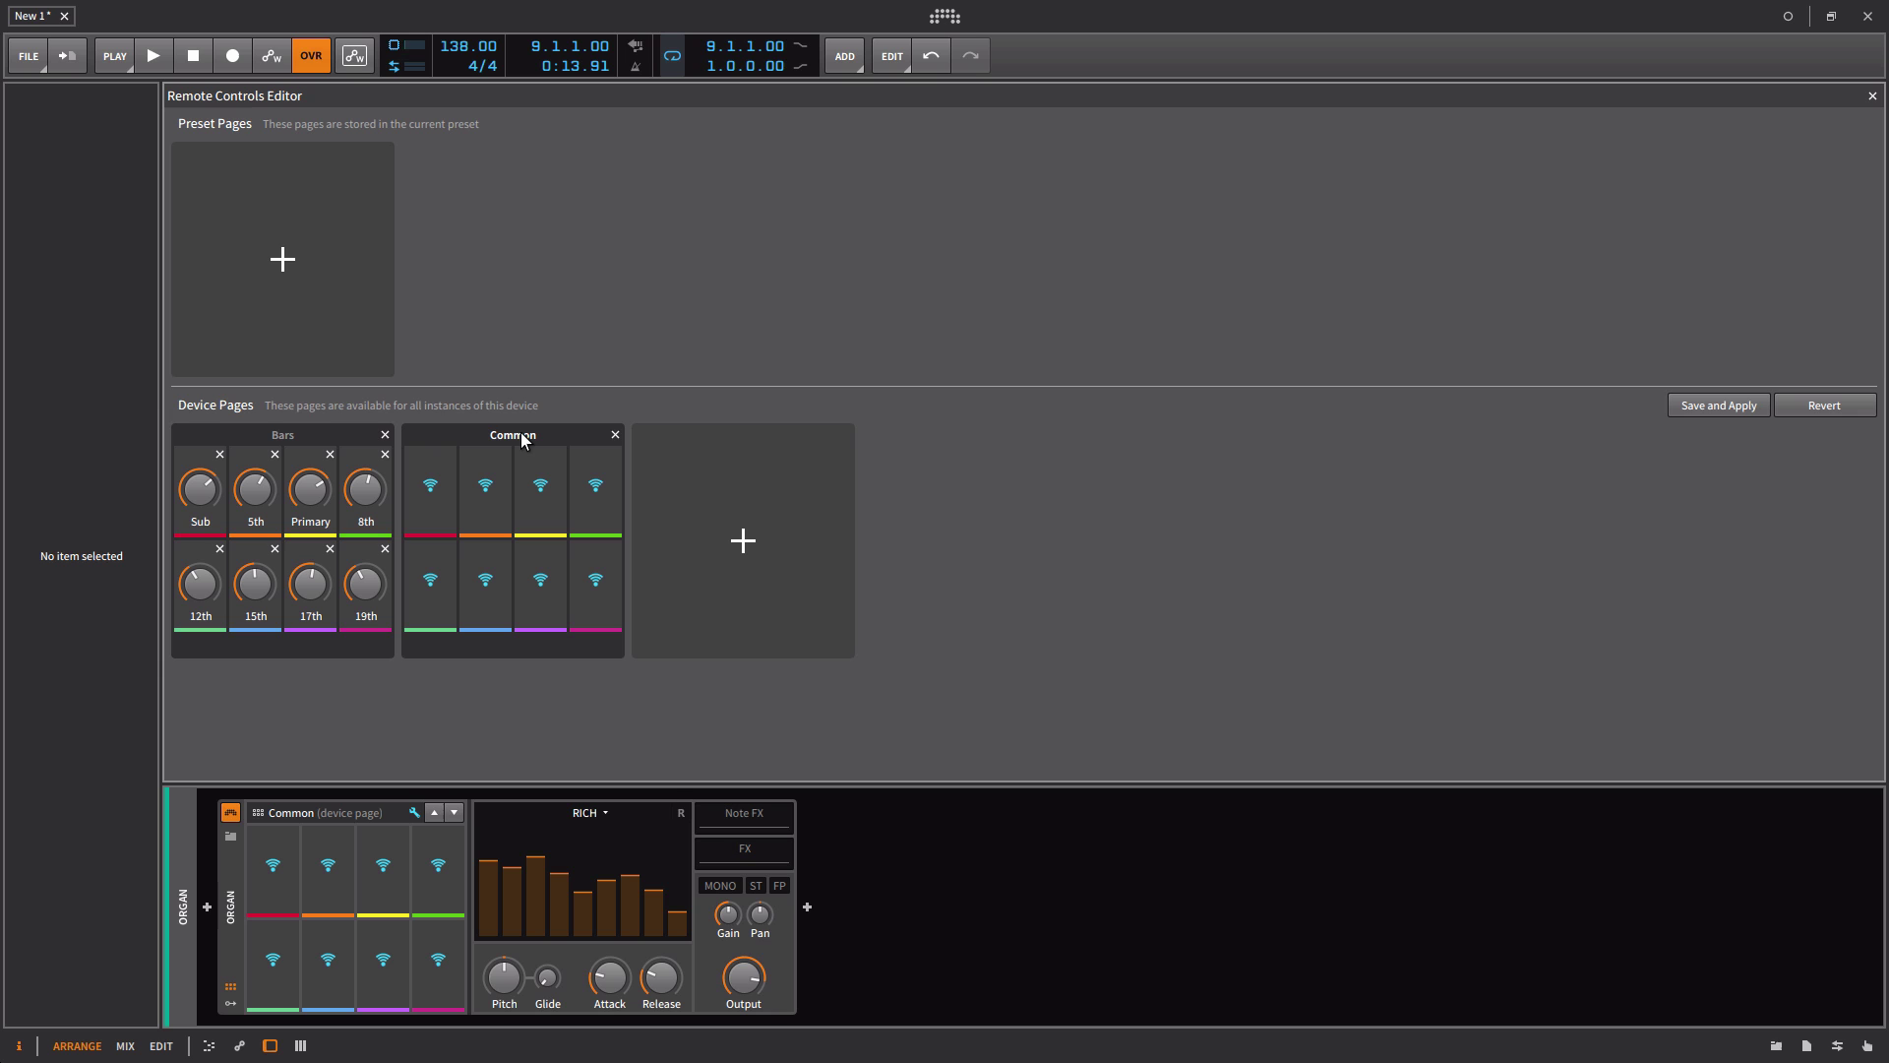
Step: Map On/Bypass, Model, Attack and Release to the first four Common slots, then save and apply the device pages and close the editor
left_click(273, 870)
left_click(228, 815)
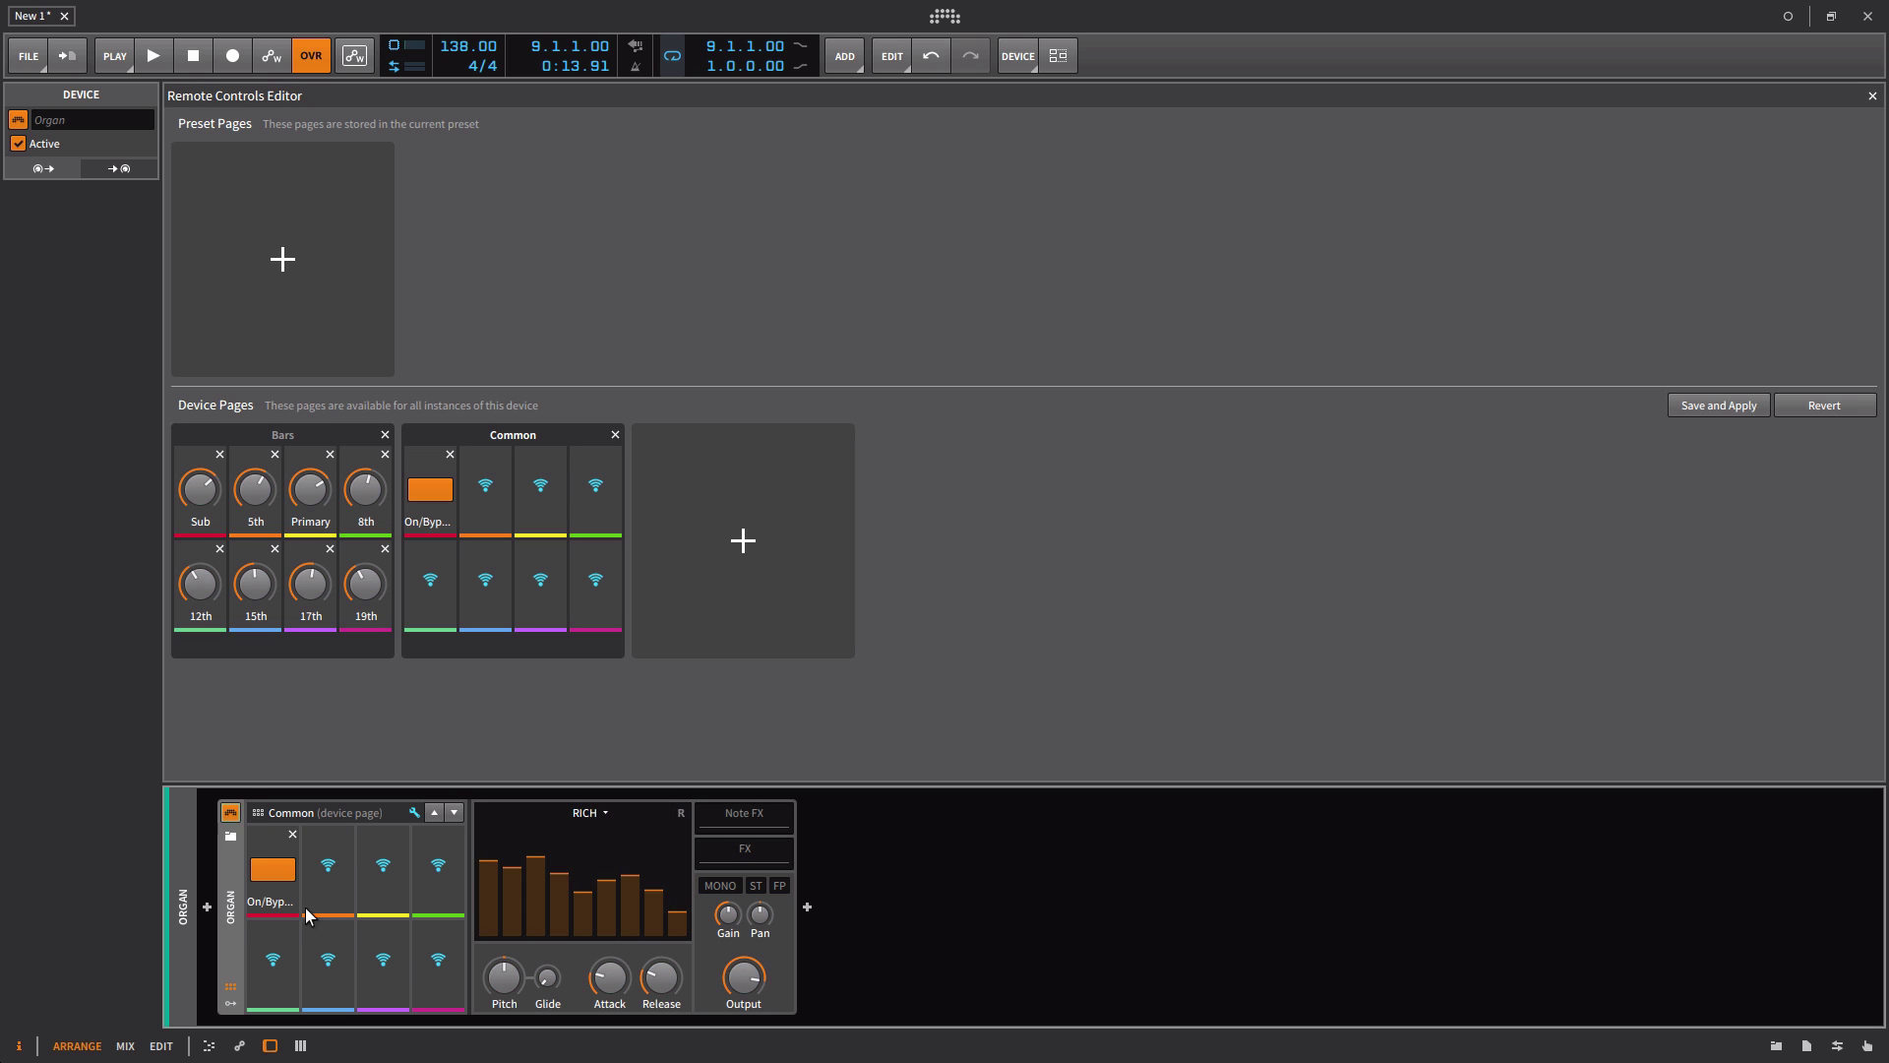
left_click(328, 865)
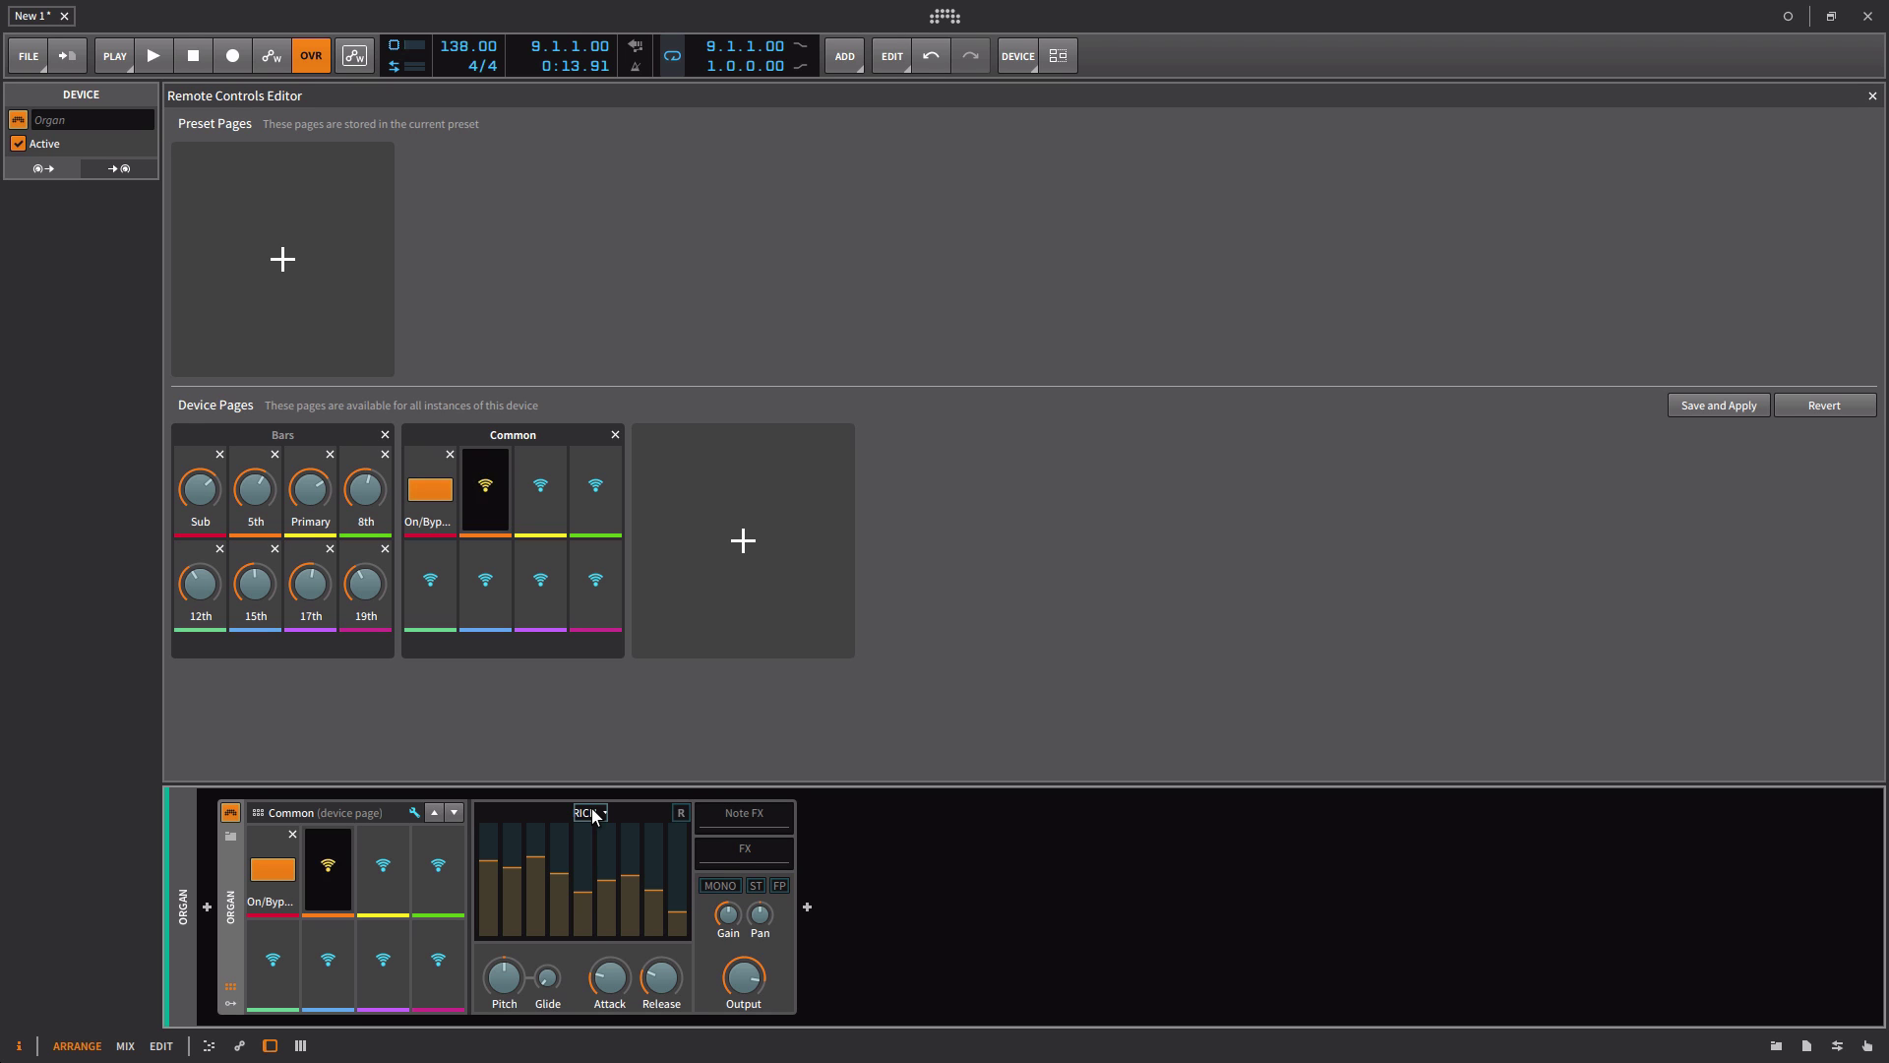
left_click(592, 810)
left_click(379, 895)
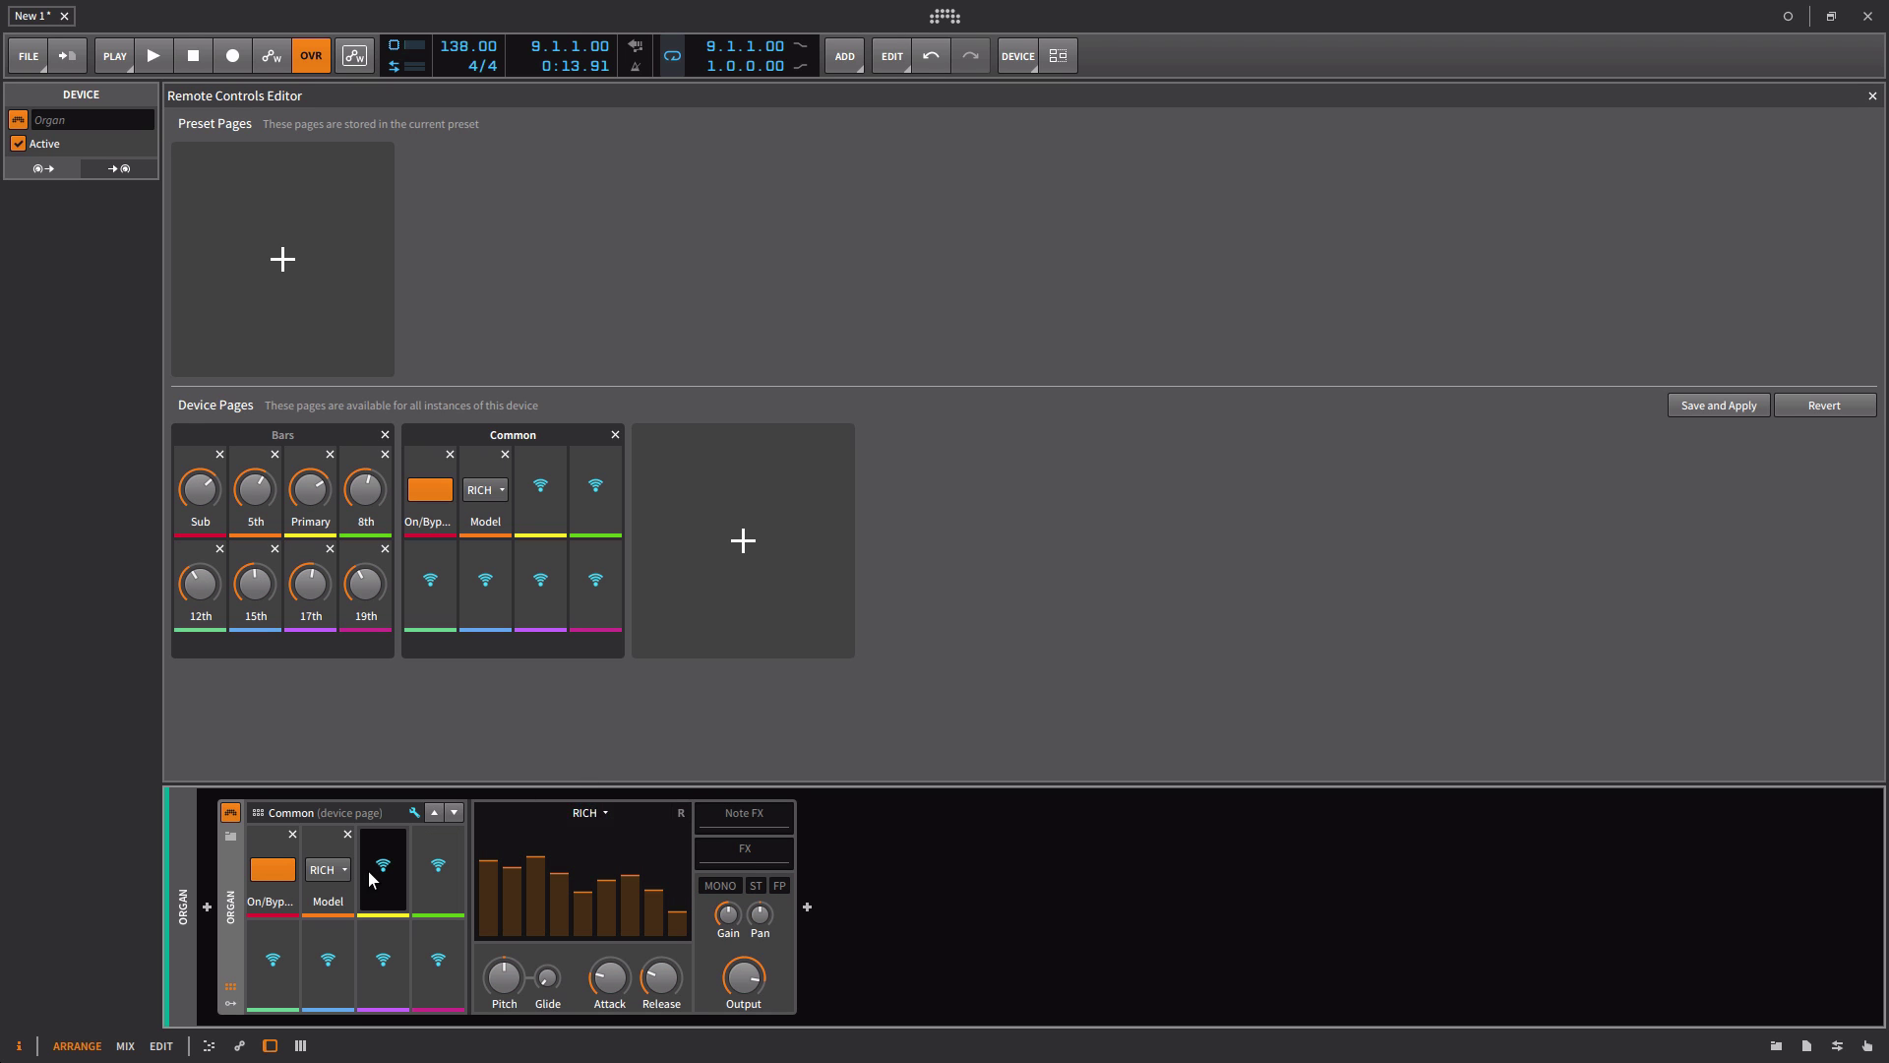
left_click(610, 977)
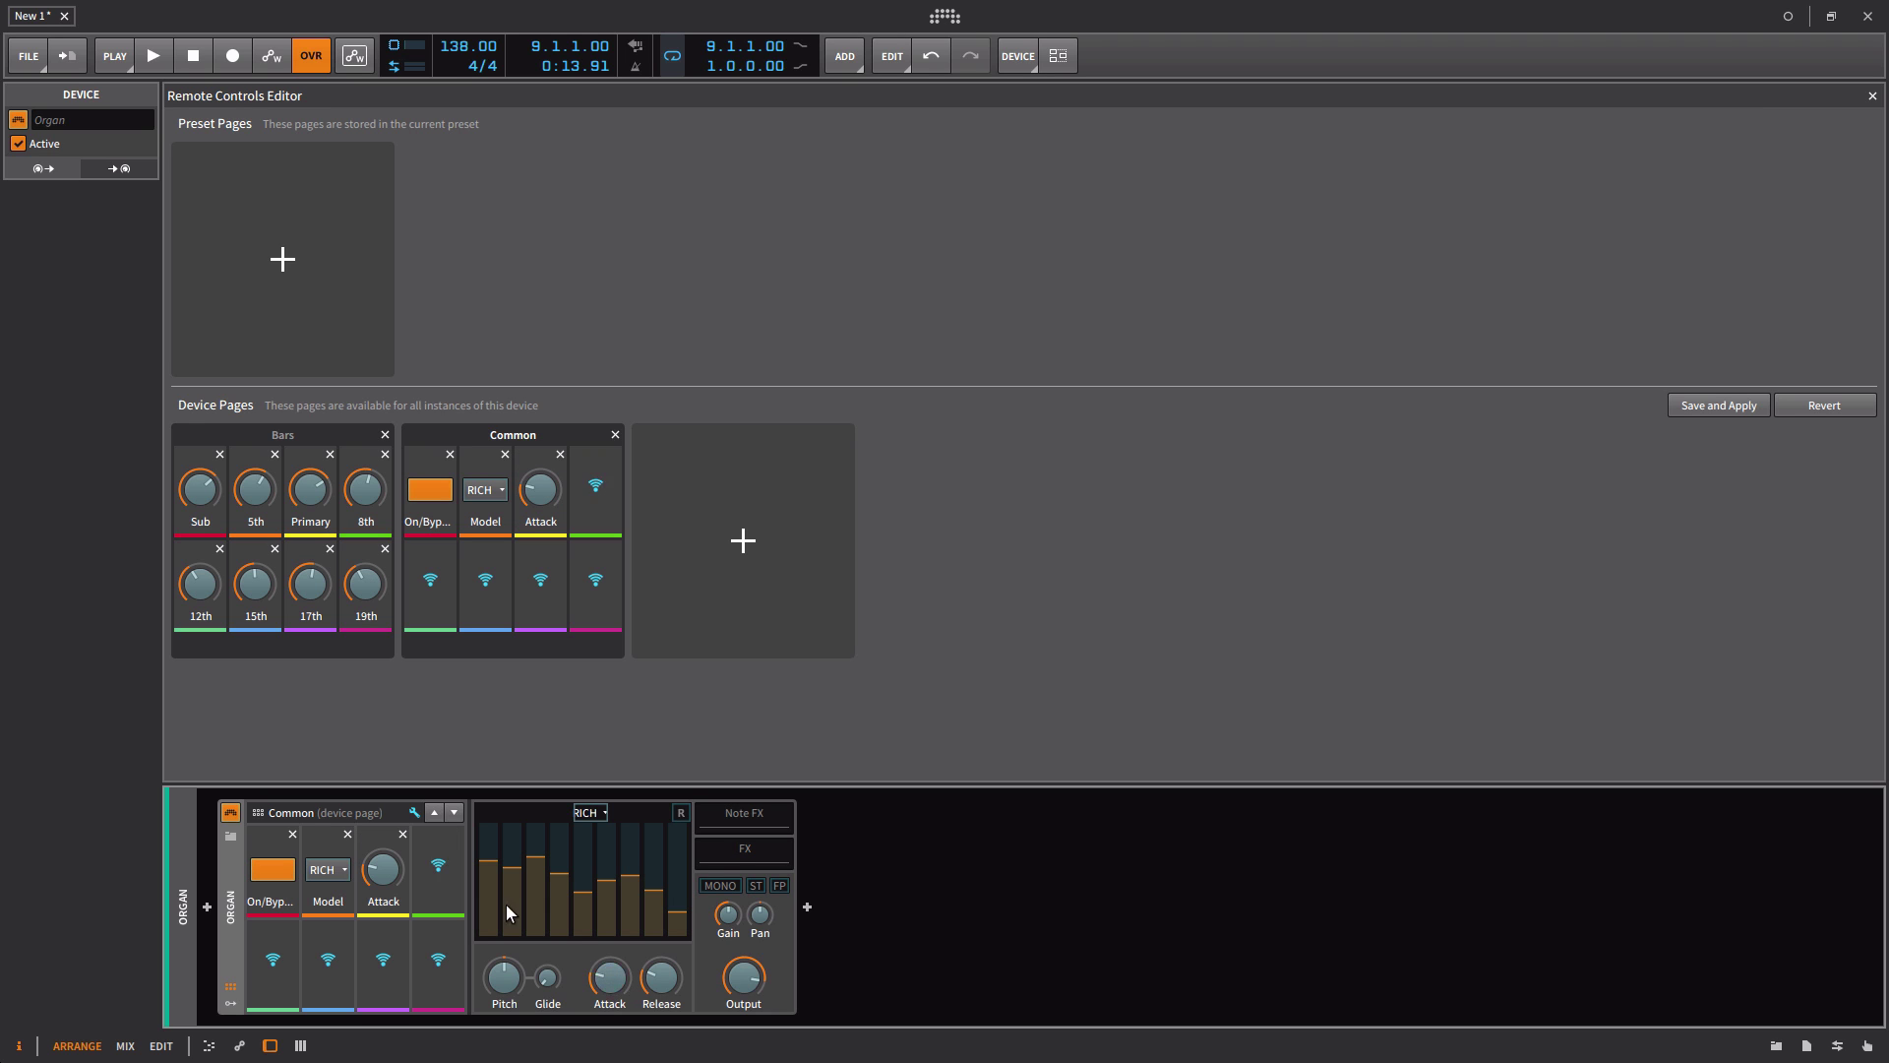
left_click(664, 980)
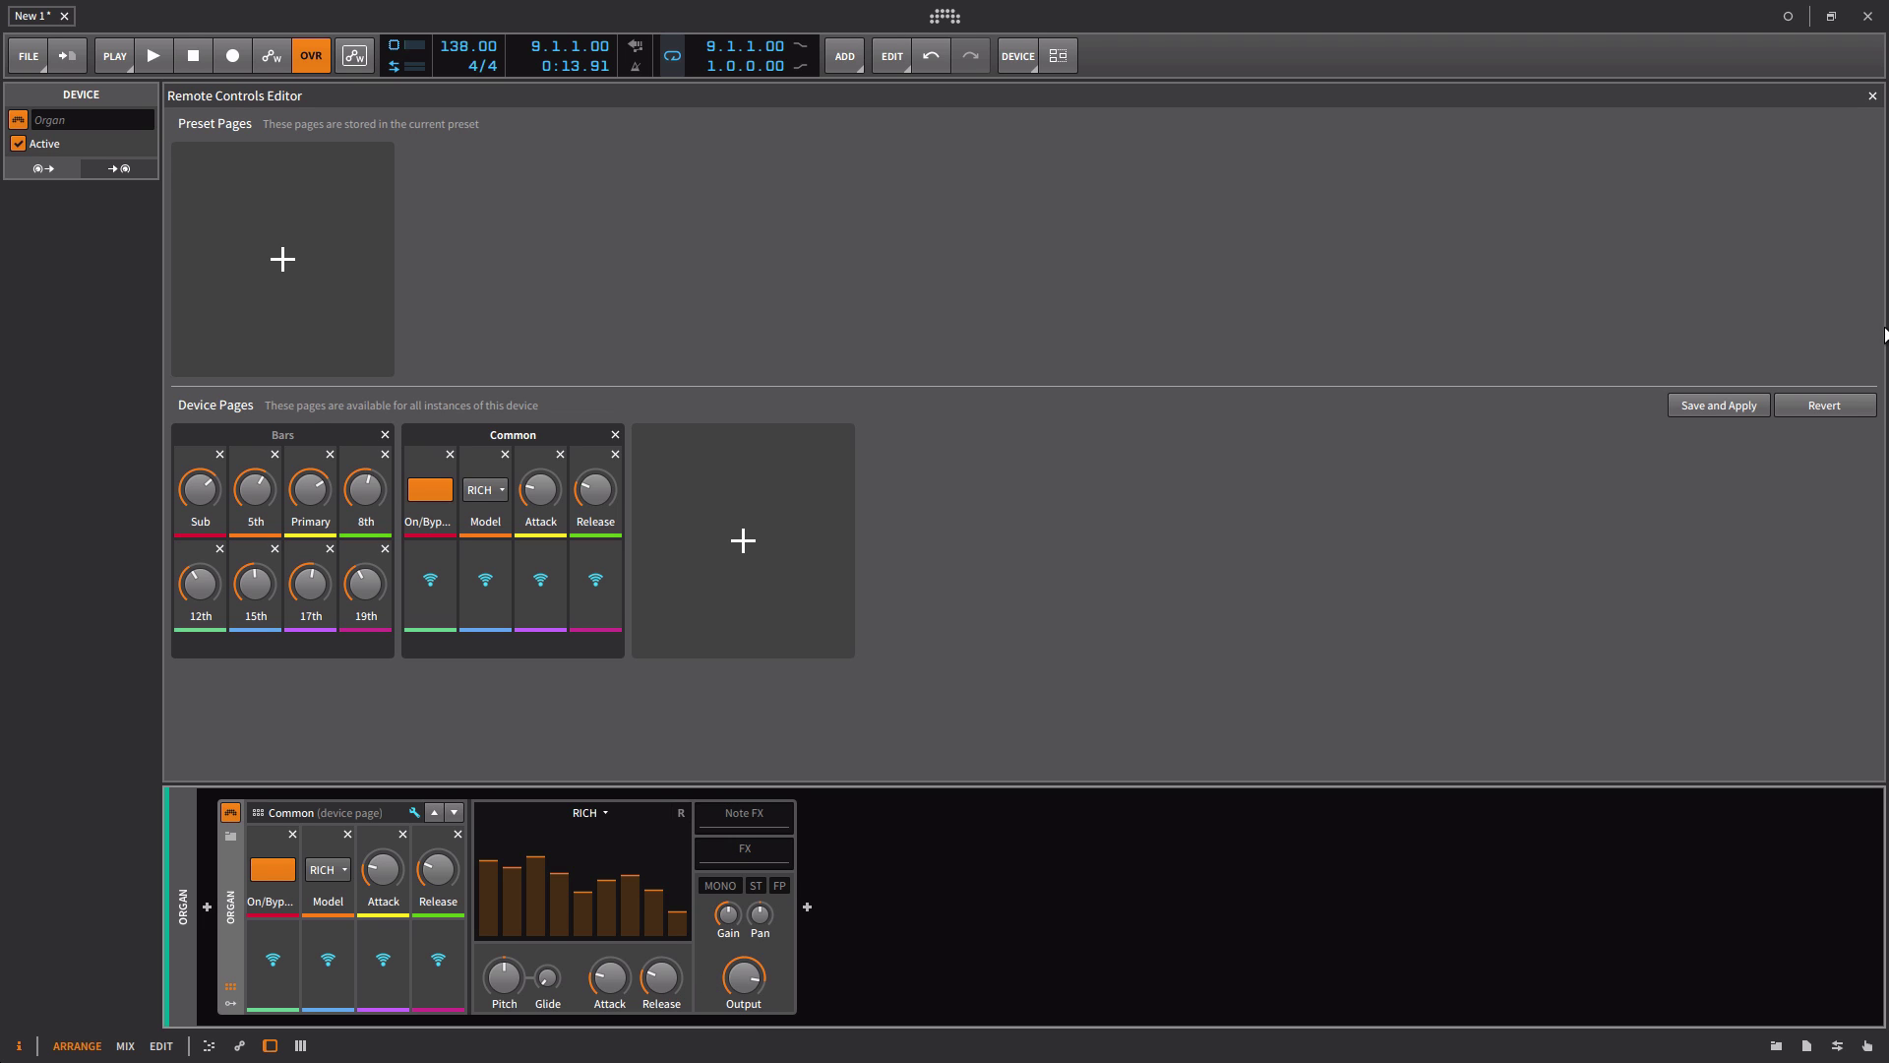
left_click(1706, 402)
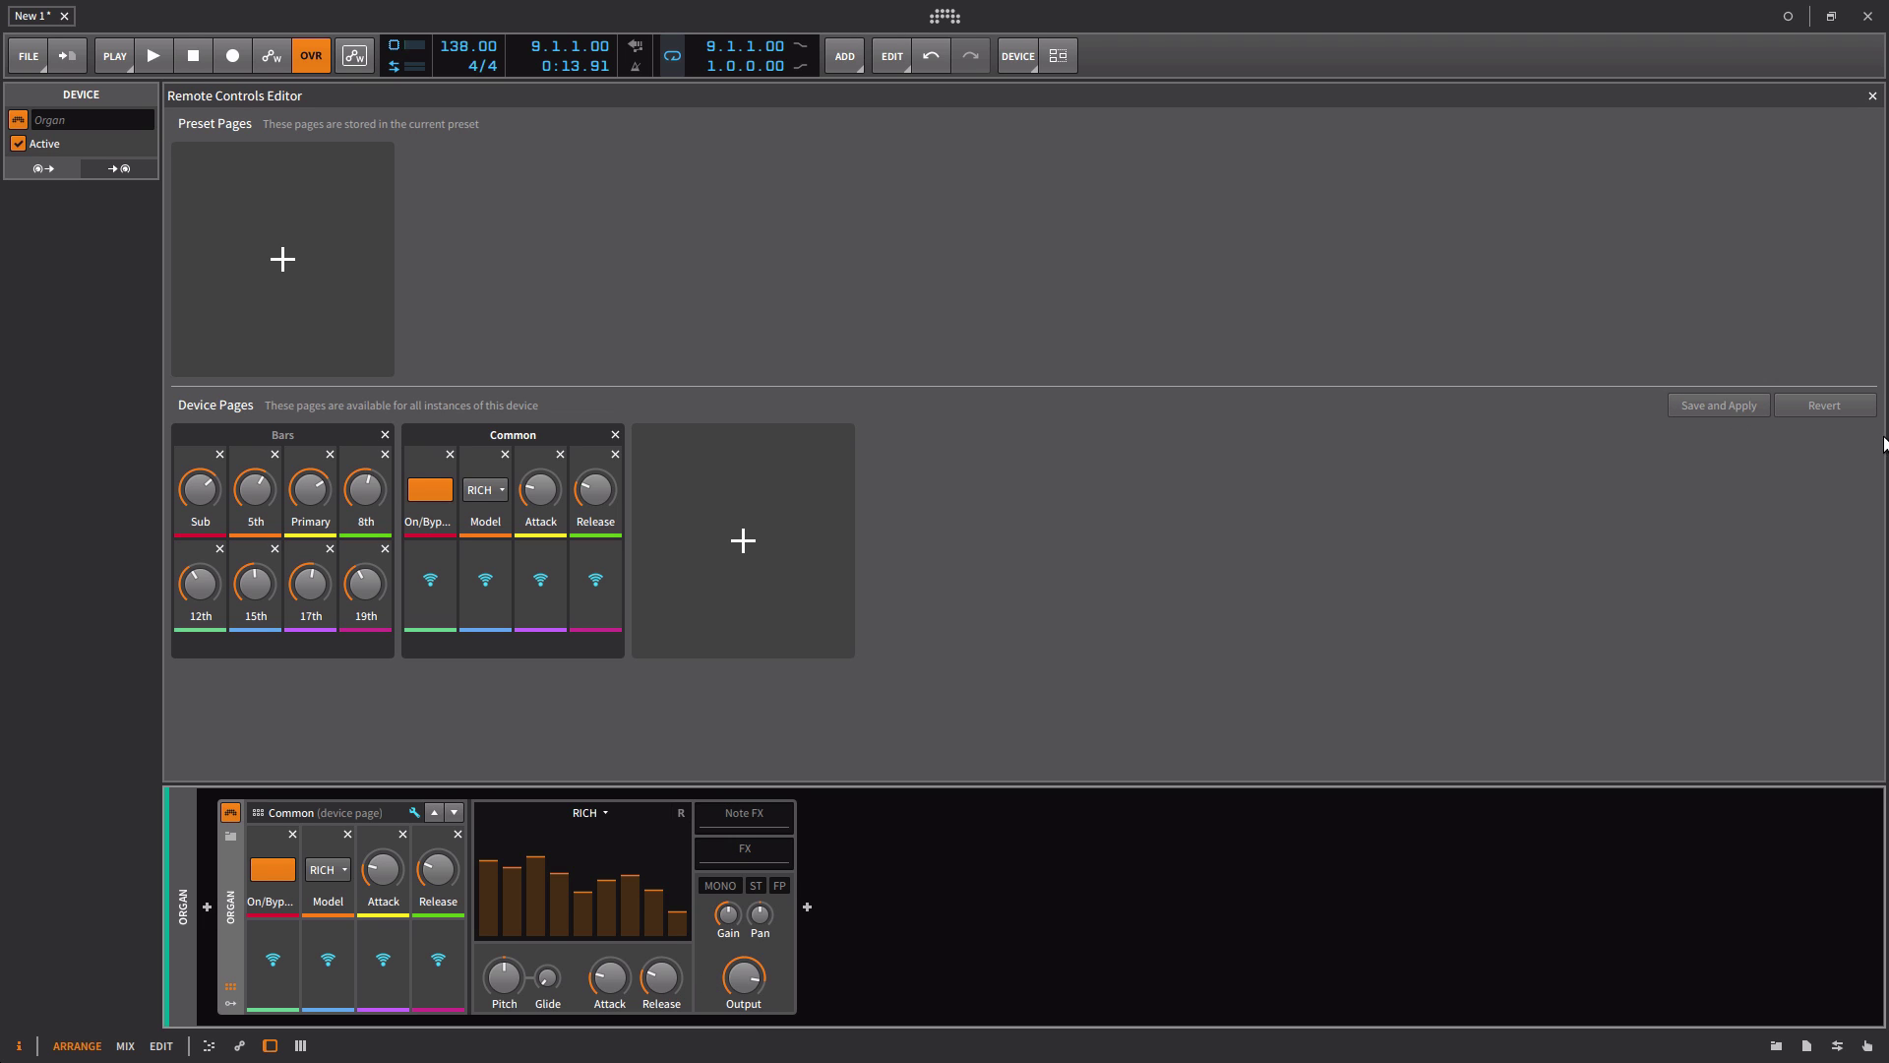
left_click(1872, 95)
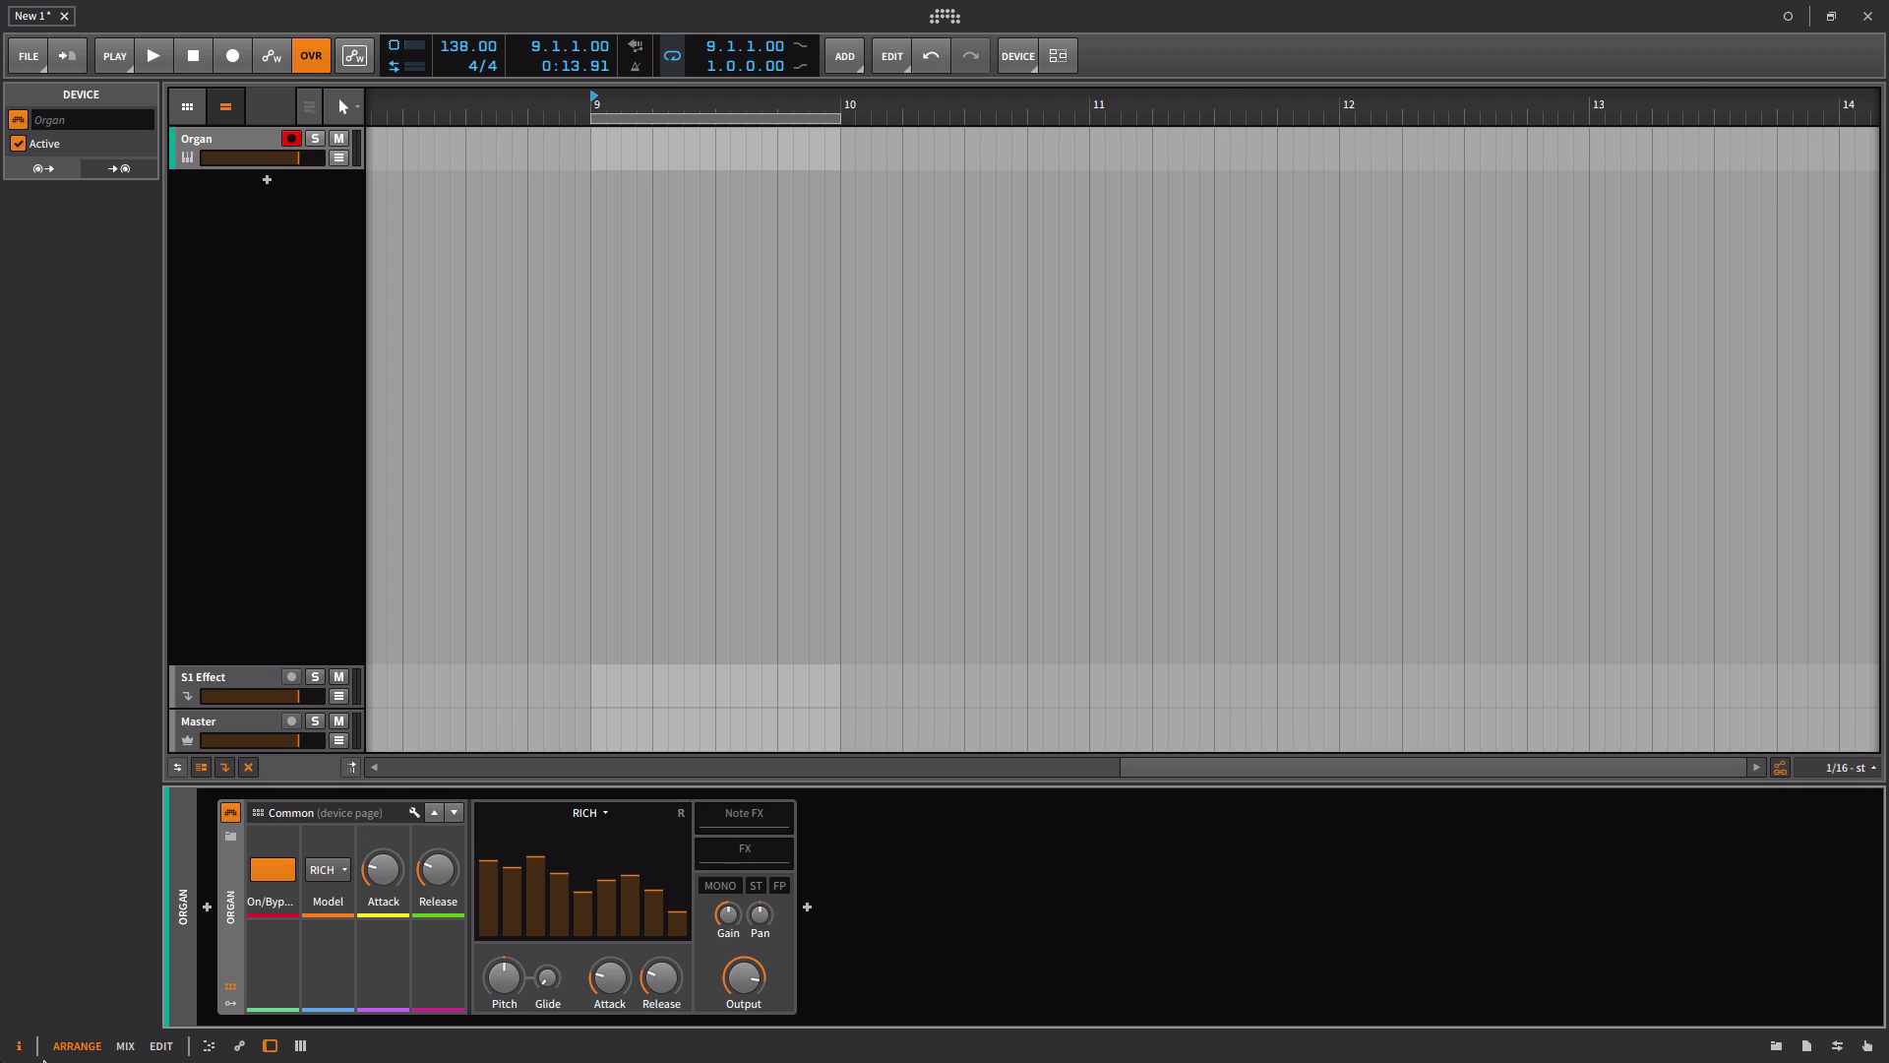
Step: Collapse the Organ device and flip between its Bars and Common remote control pages
left_click(235, 986)
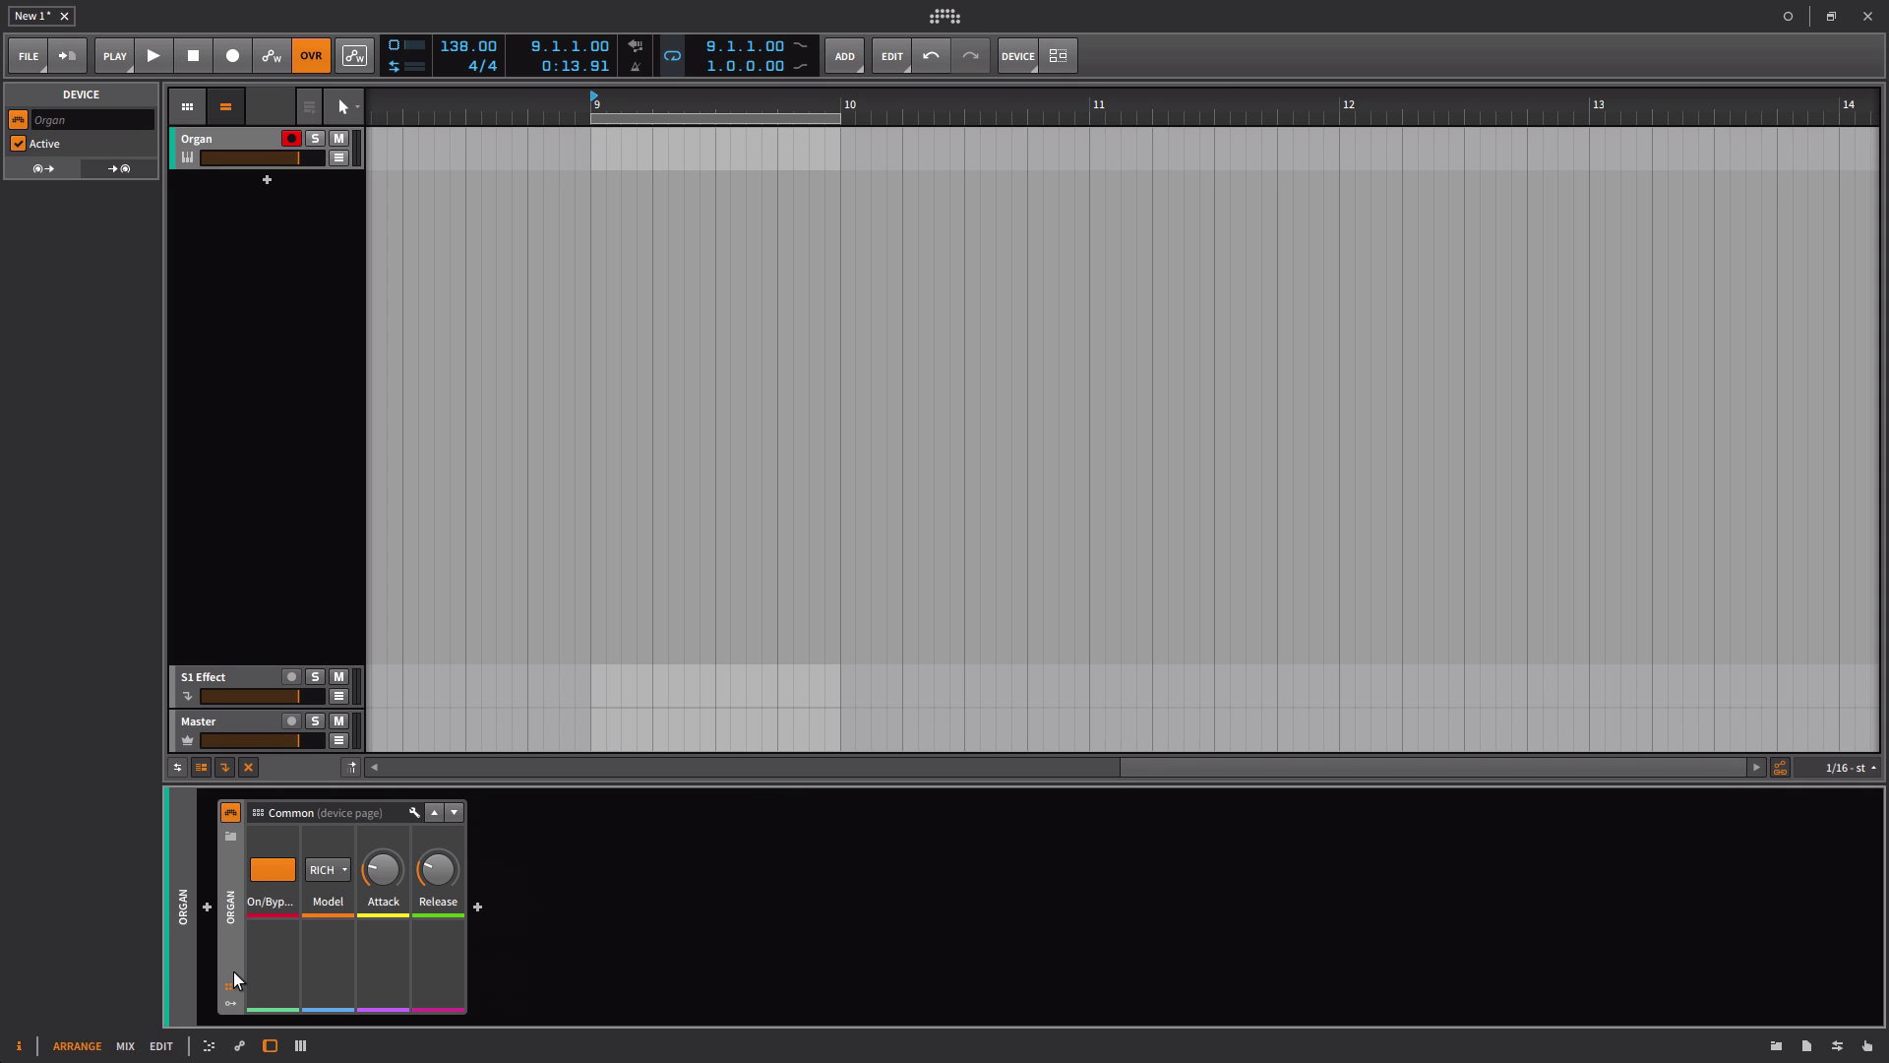
left_click(451, 813)
left_click(431, 812)
left_click(451, 812)
left_click(450, 811)
left_click(445, 812)
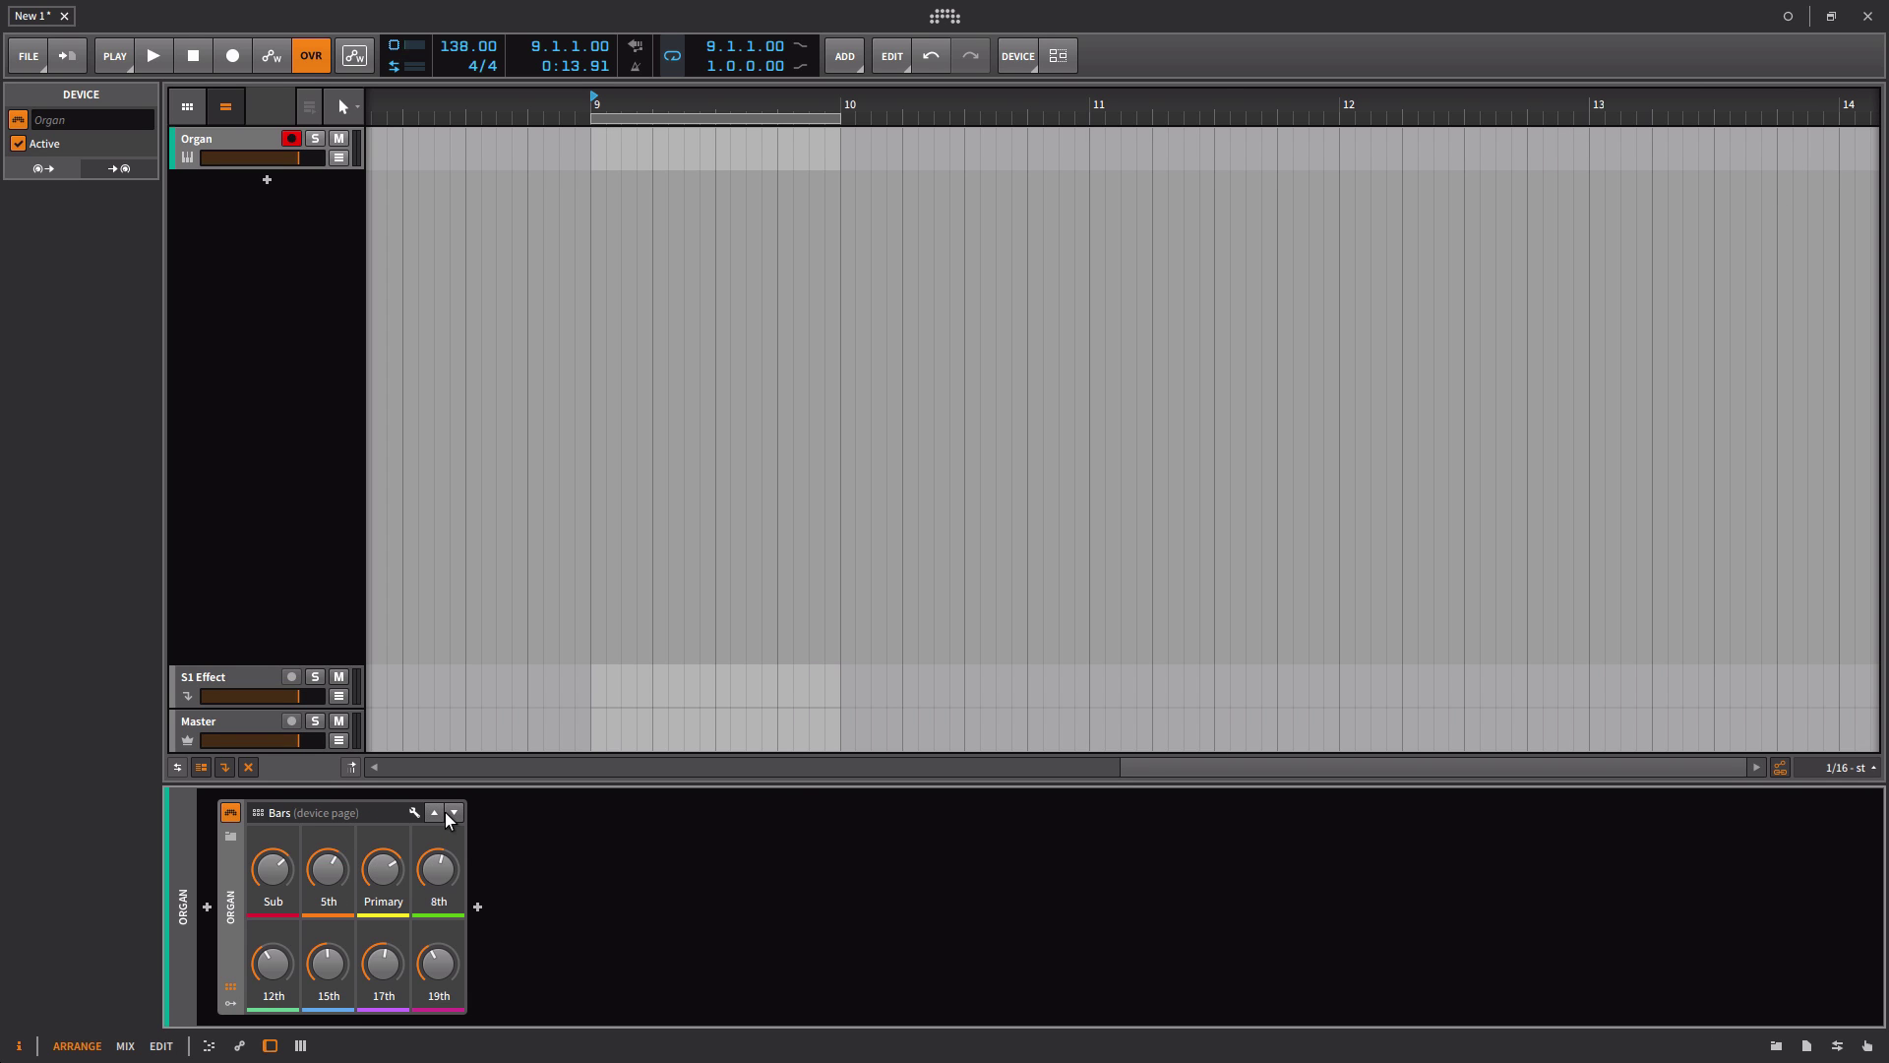
left_click(453, 812)
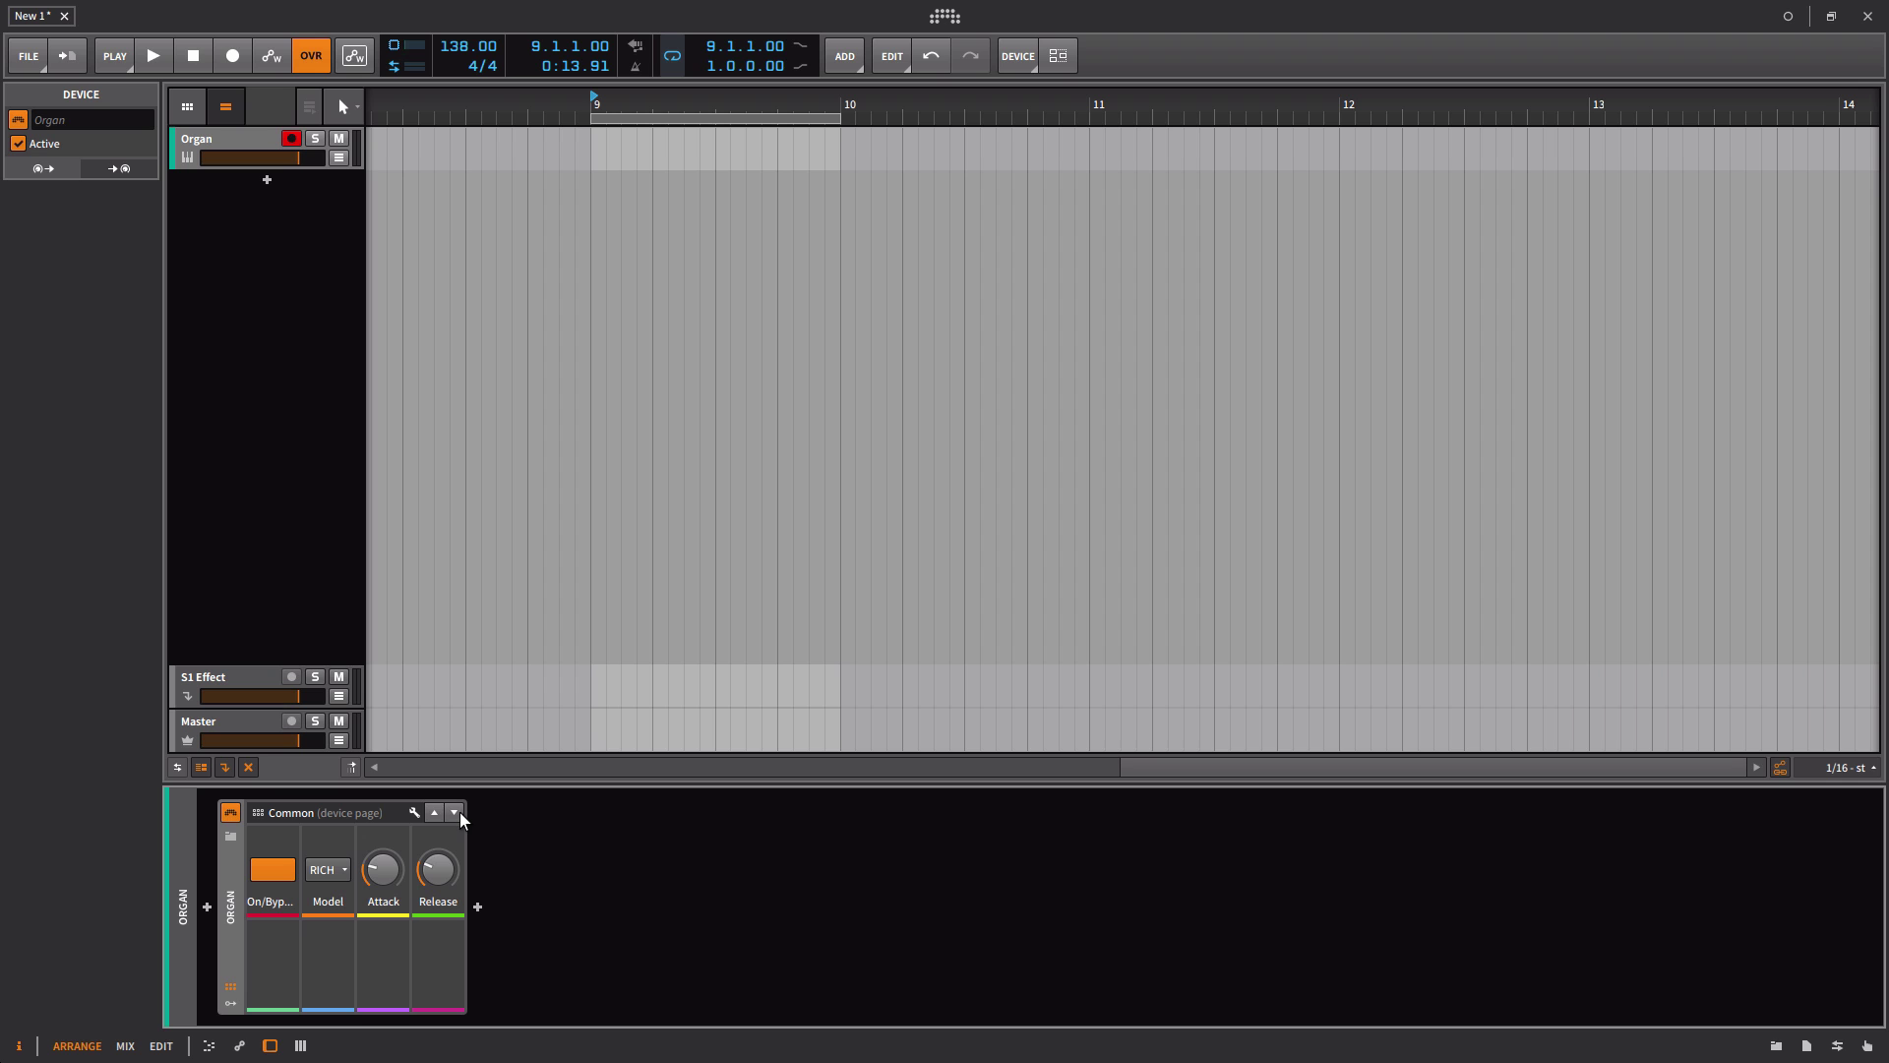
left_click(437, 812)
left_click(435, 812)
left_click(450, 811)
left_click(434, 811)
left_click(446, 812)
left_click(449, 812)
Step: Switch the Organ's Model to PURE and raise its Release to near maximum from the Common page
left_click(329, 870)
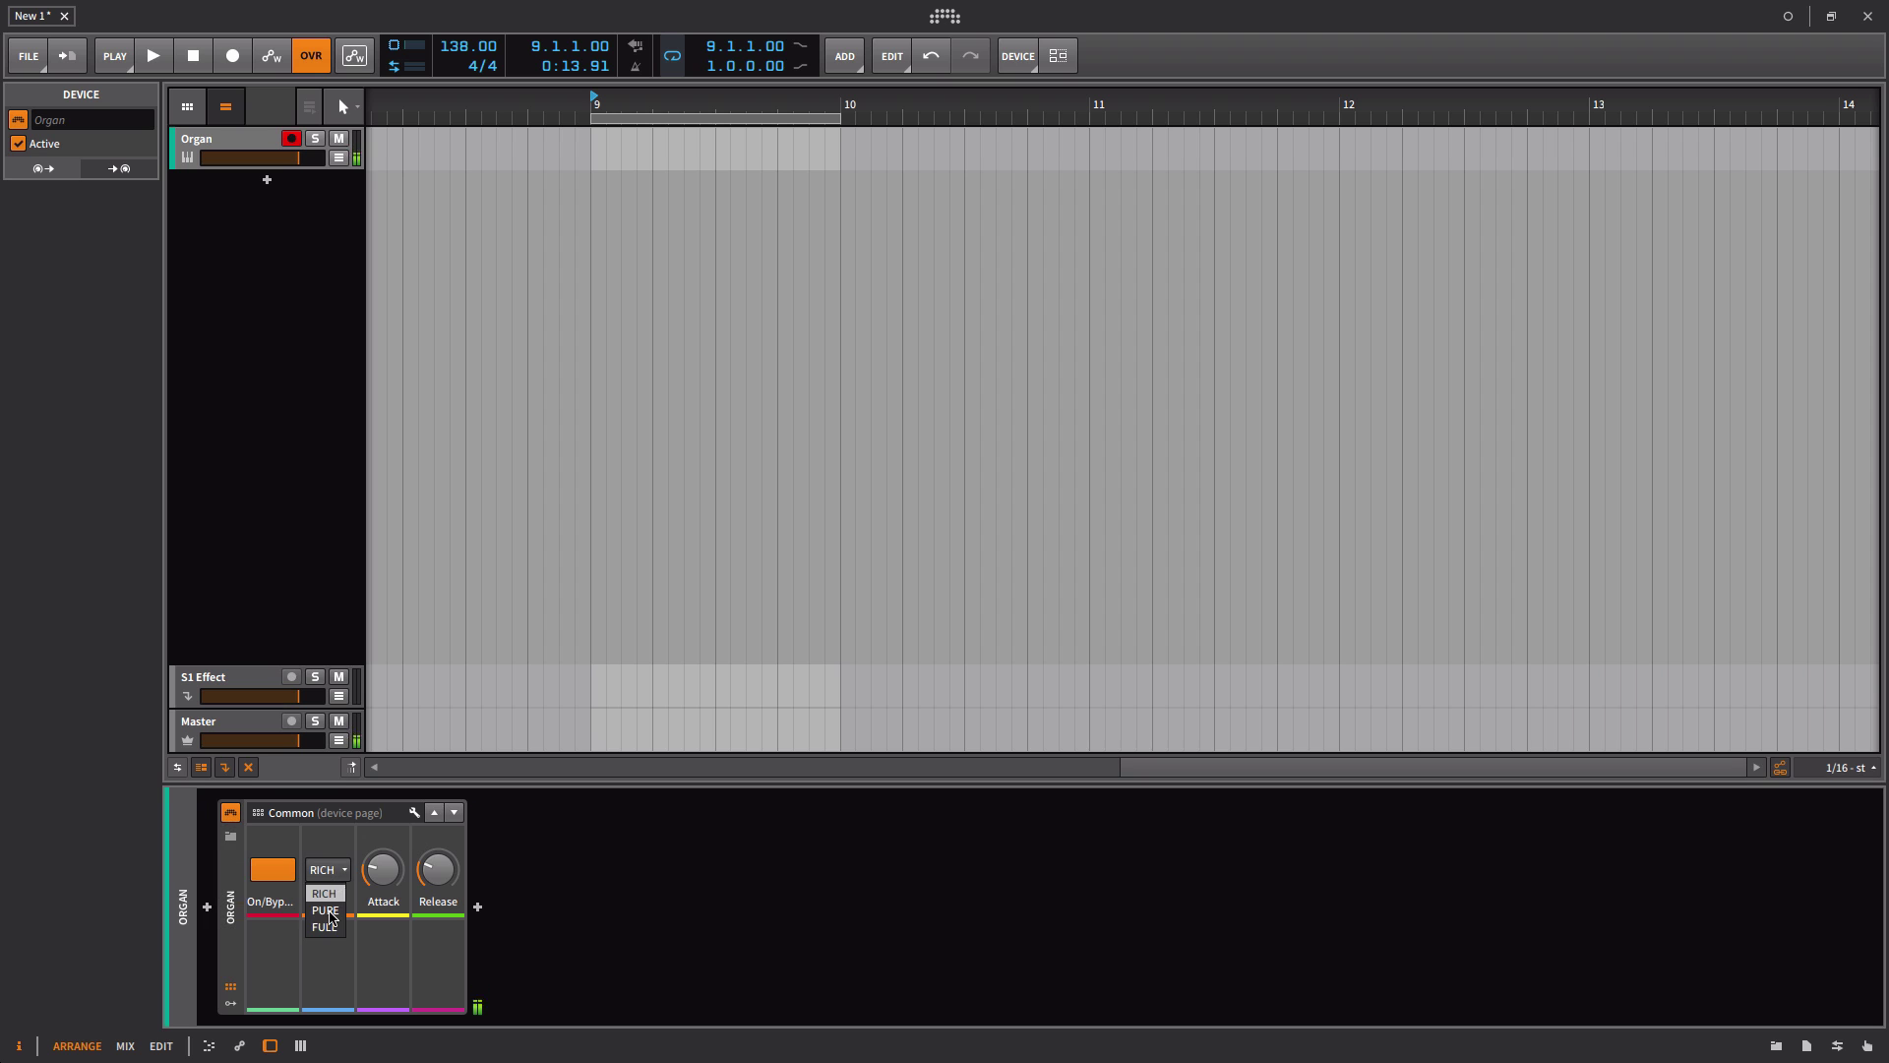
left_click(328, 912)
left_click_drag(433, 877, 433, 787)
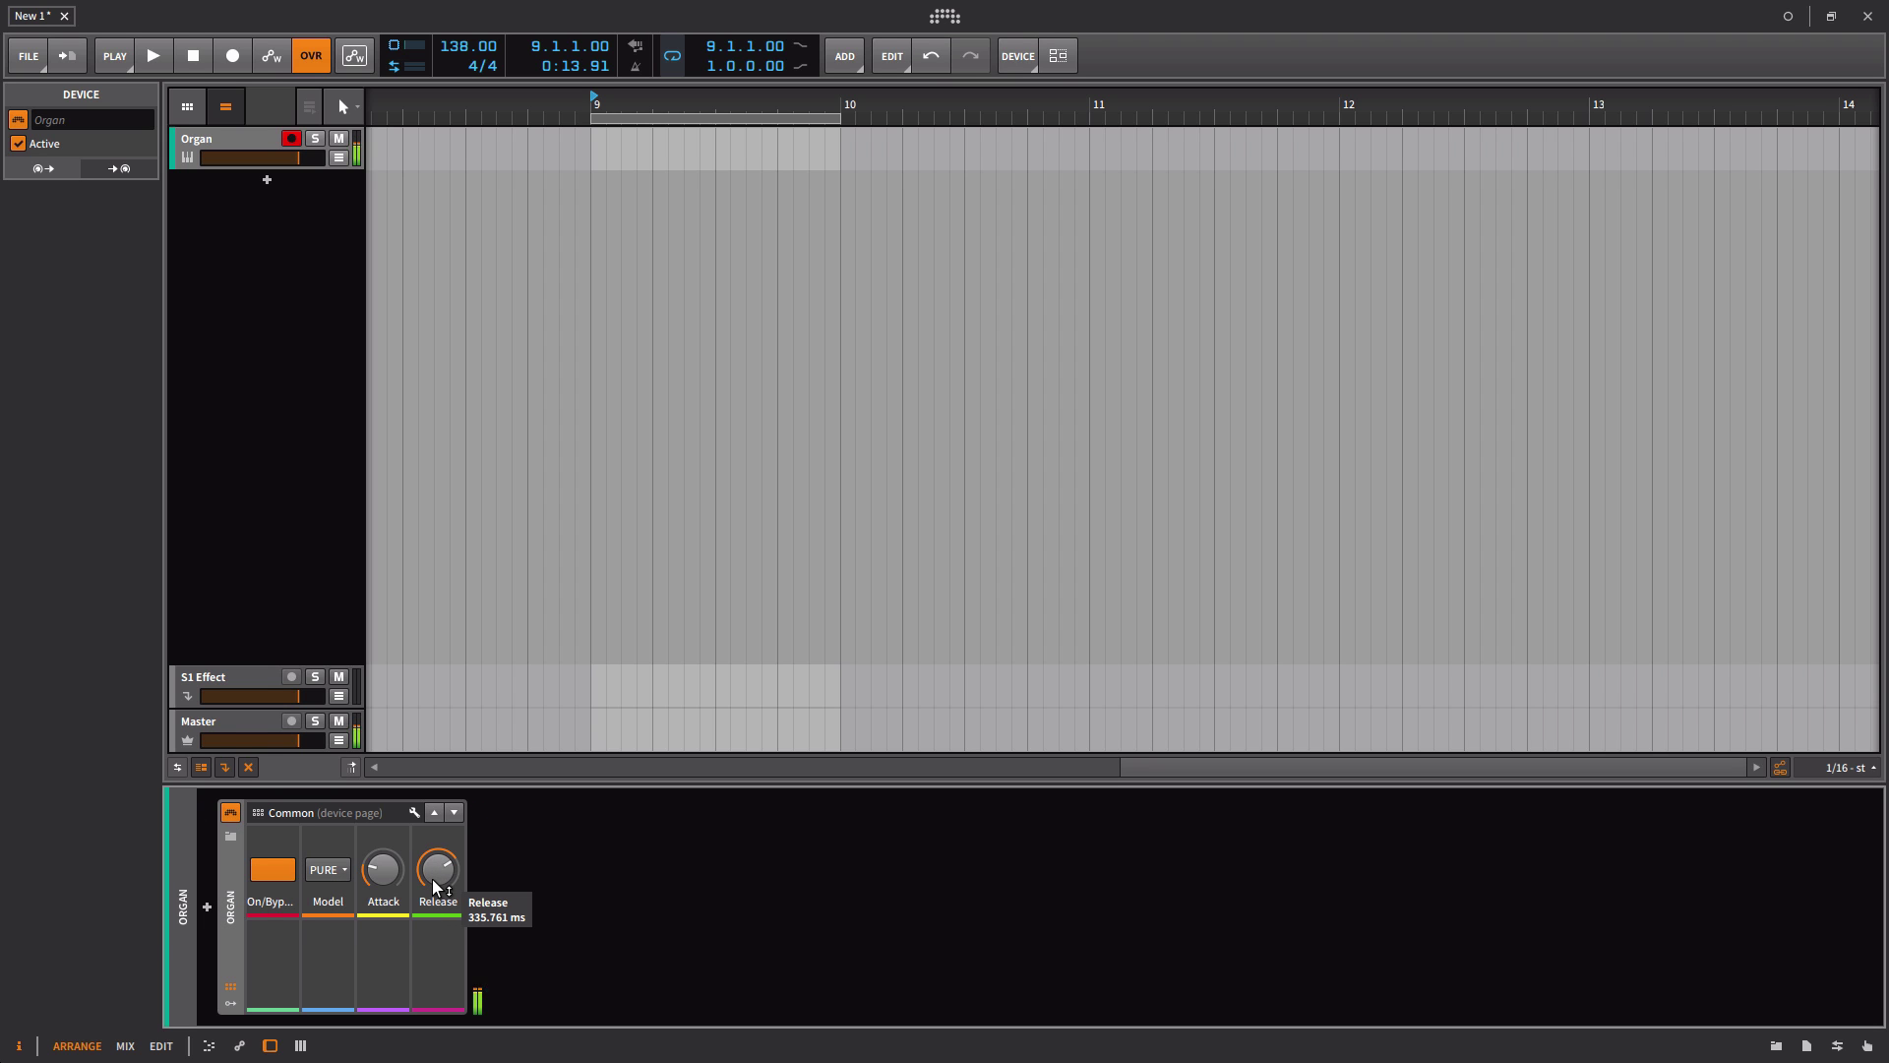
left_click_drag(451, 859, 452, 825)
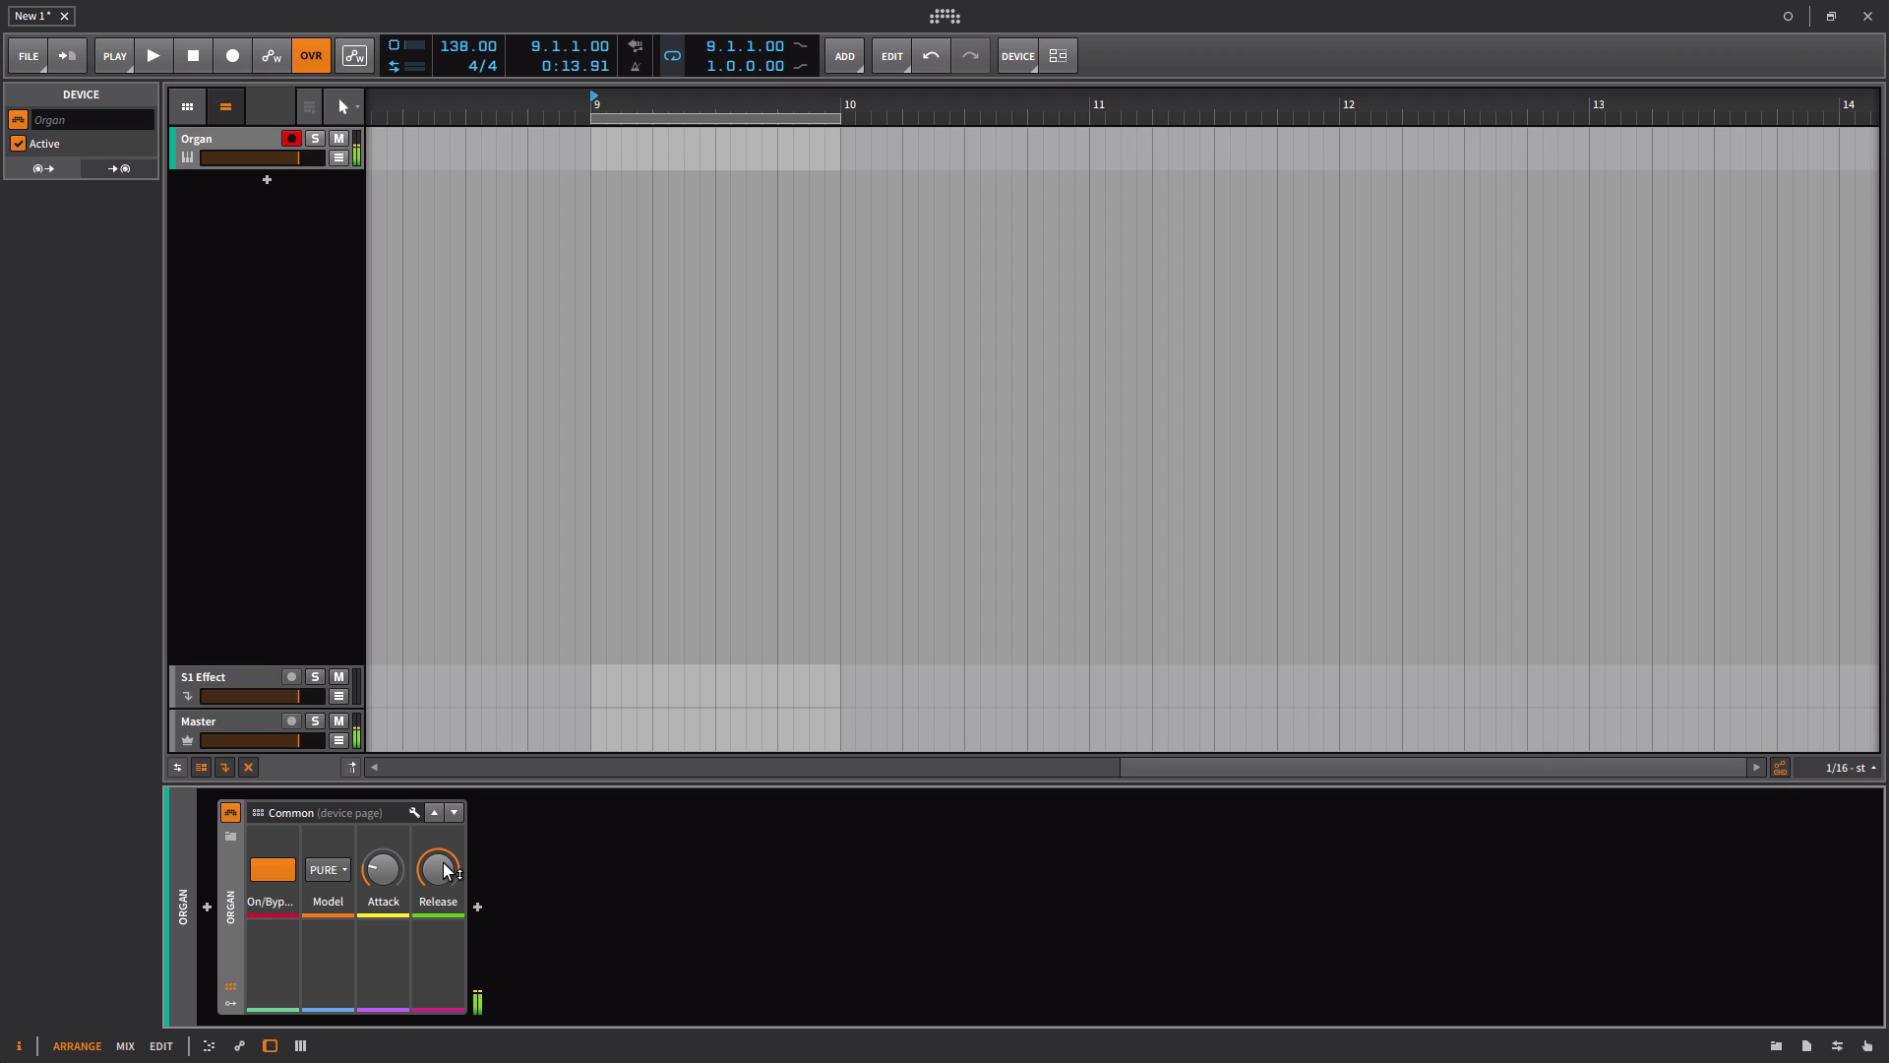
mouse_move(443, 862)
Step: Expand the Organ and insert ReverbSOLO from the device browser into its FX chain, closing the browser and plugin window
left_click(220, 948)
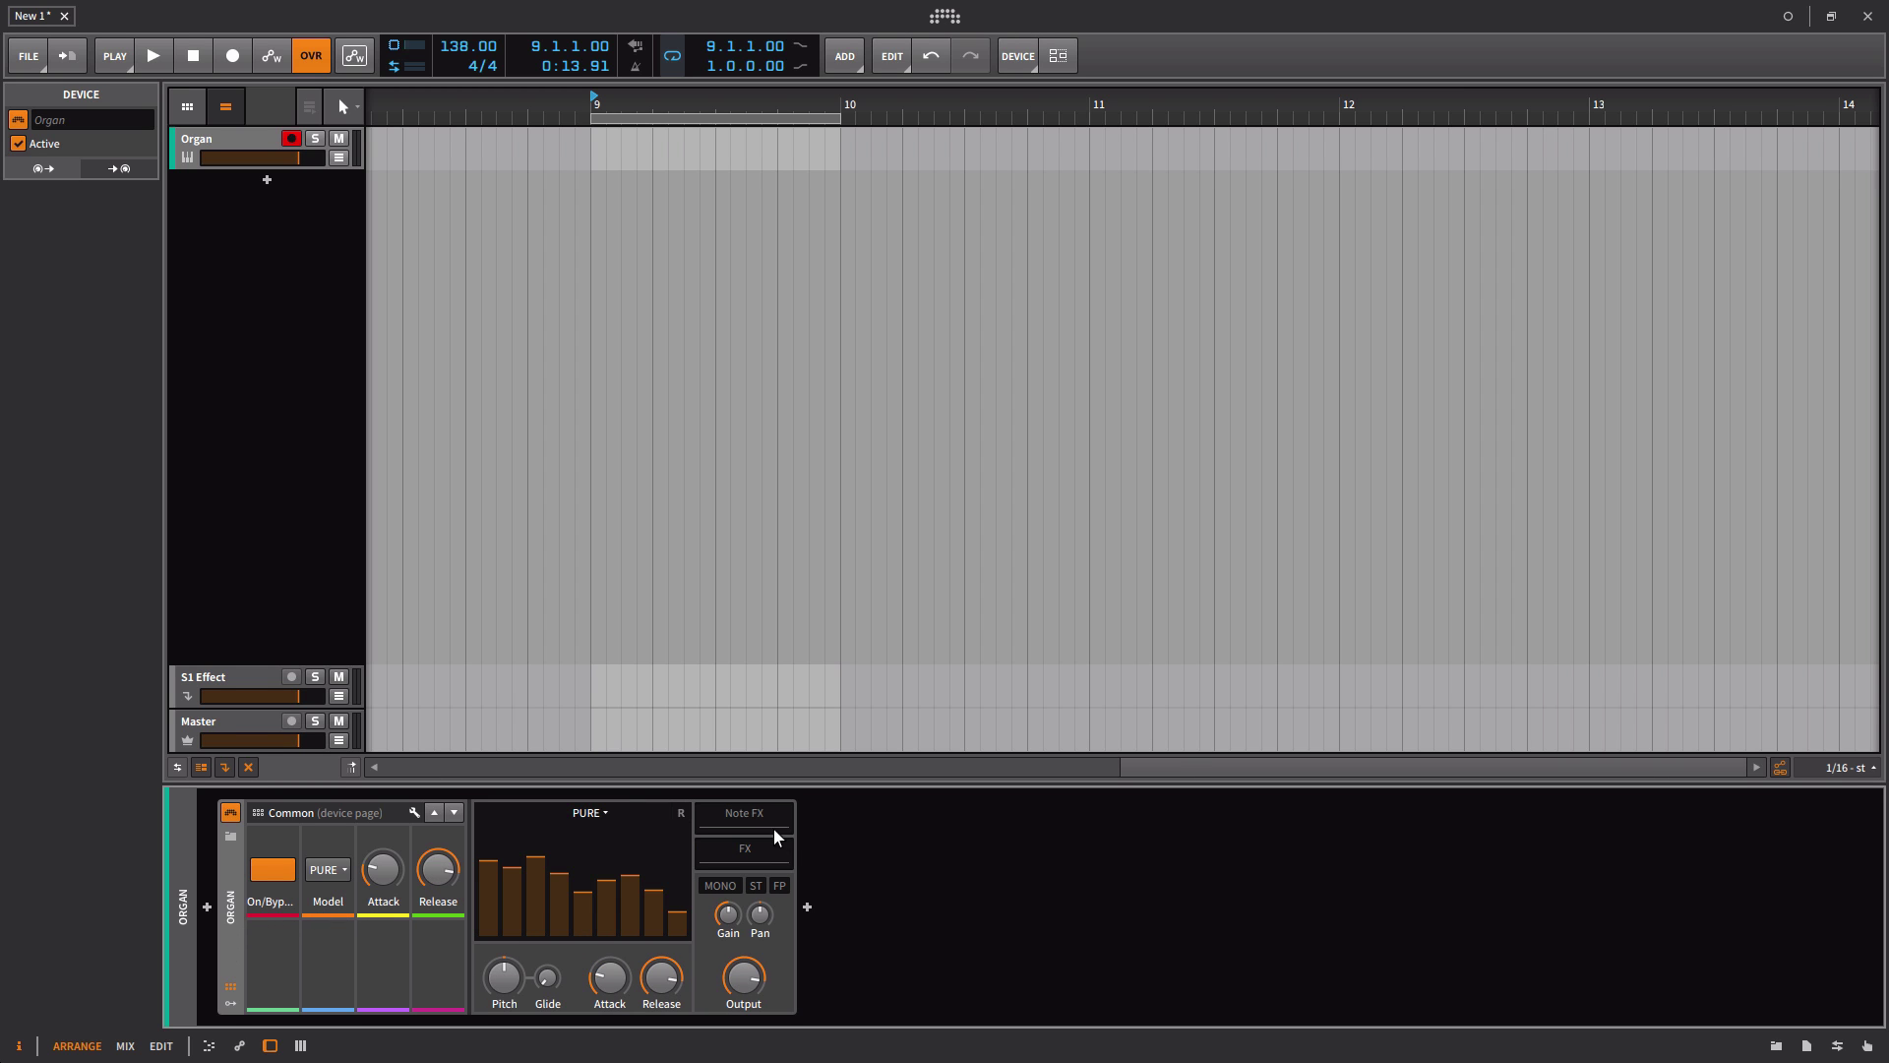
left_click(1775, 1047)
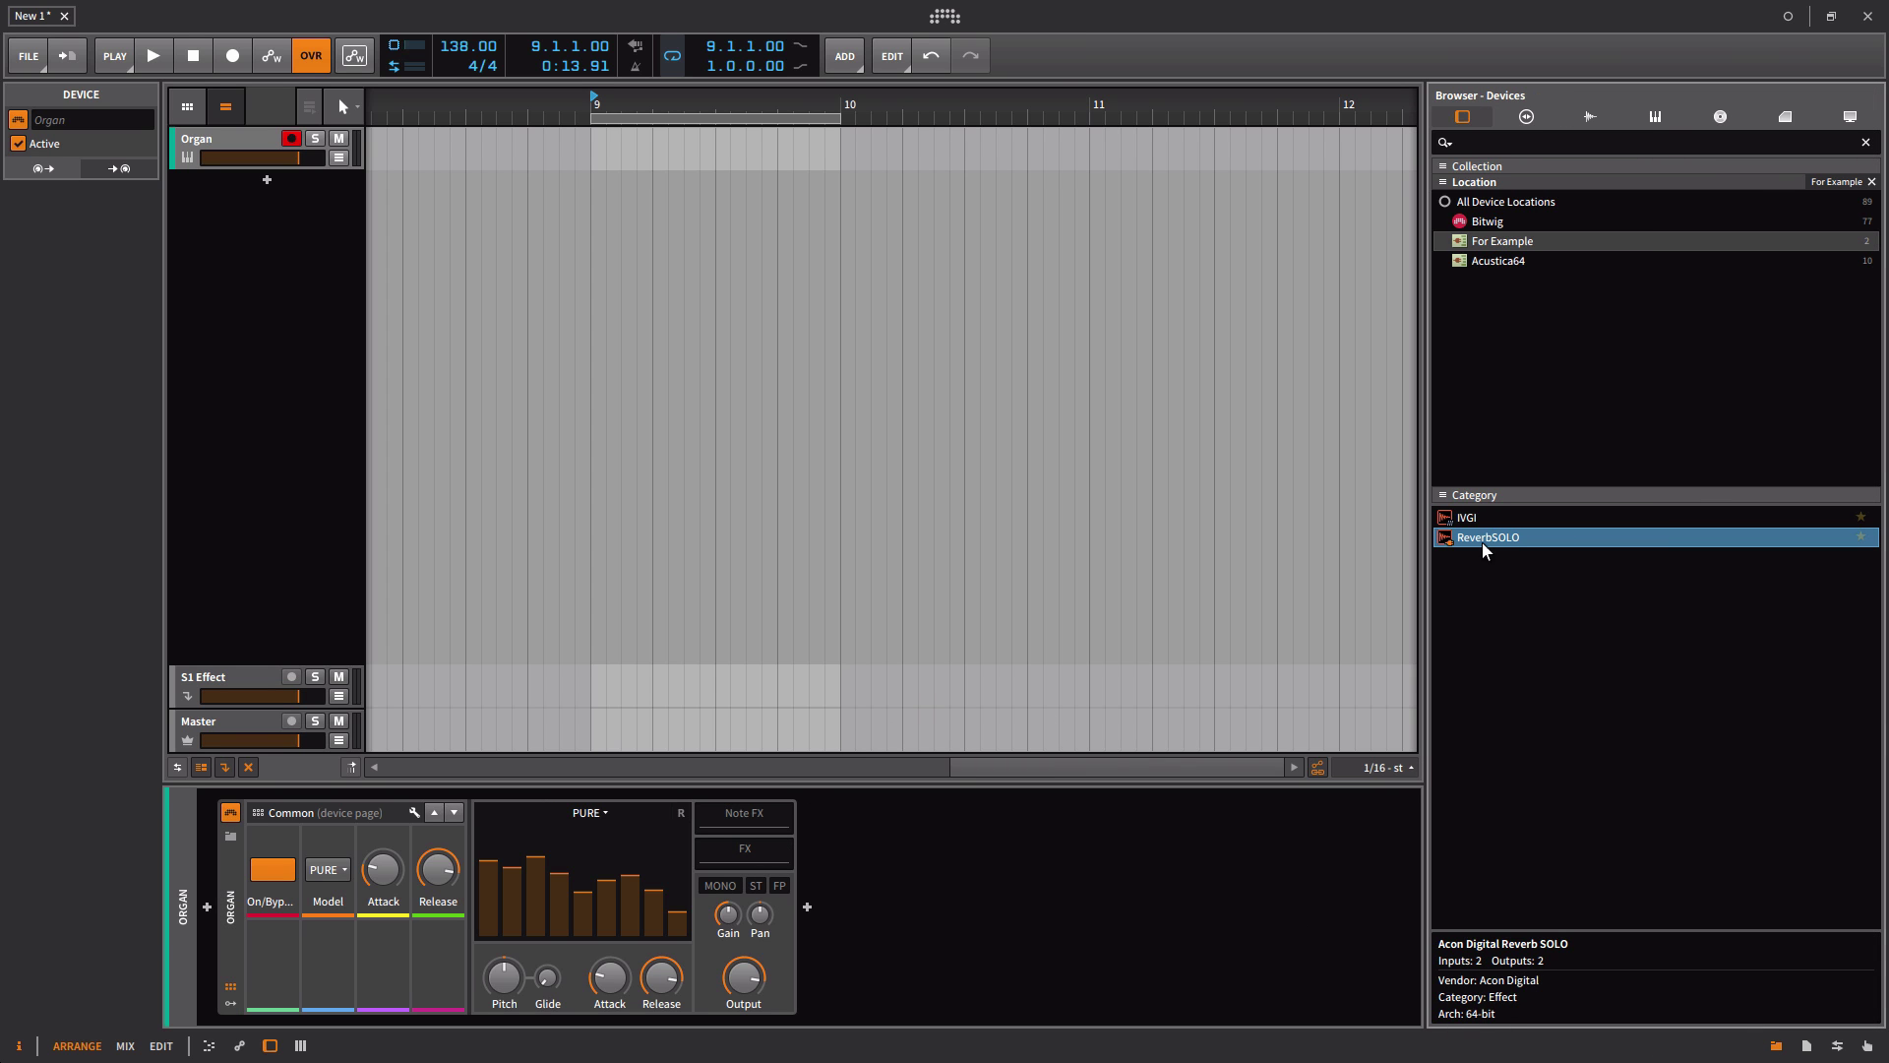
left_click_drag(1482, 541, 758, 858)
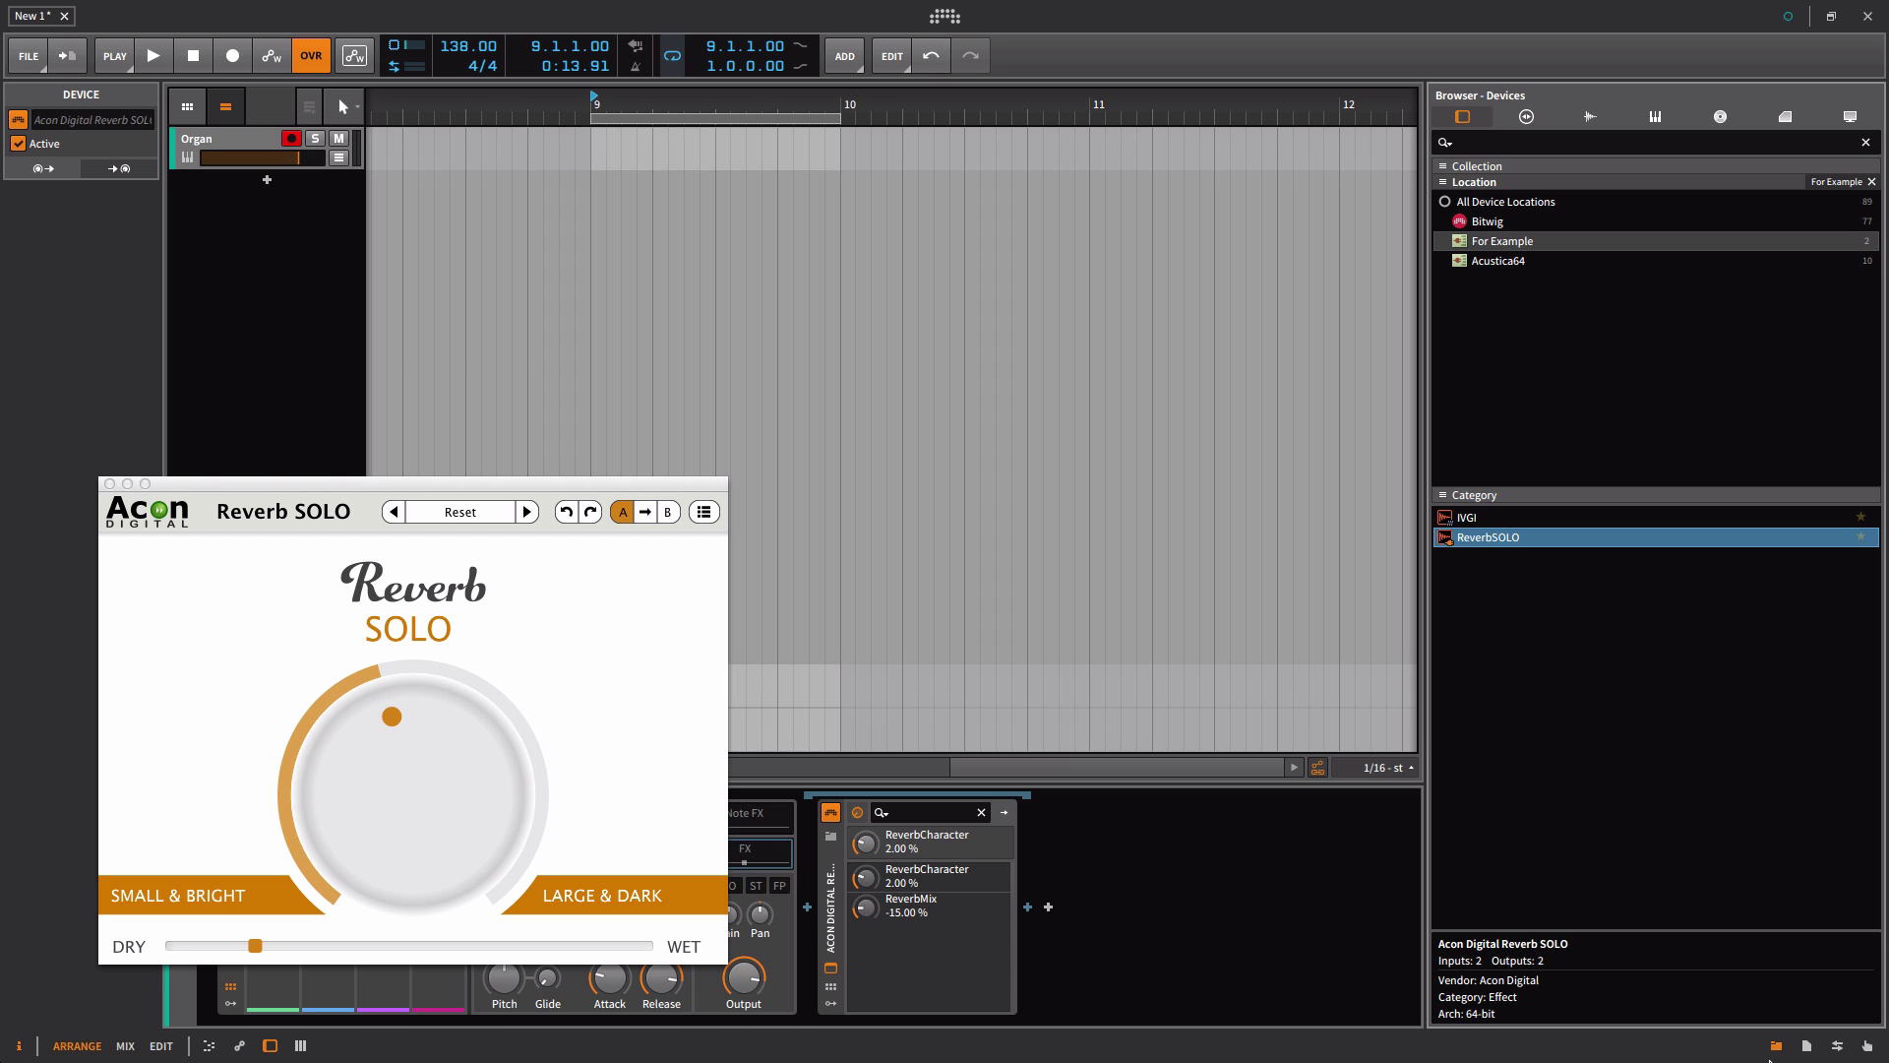
left_click(1775, 1047)
left_click_drag(195, 480, 559, 420)
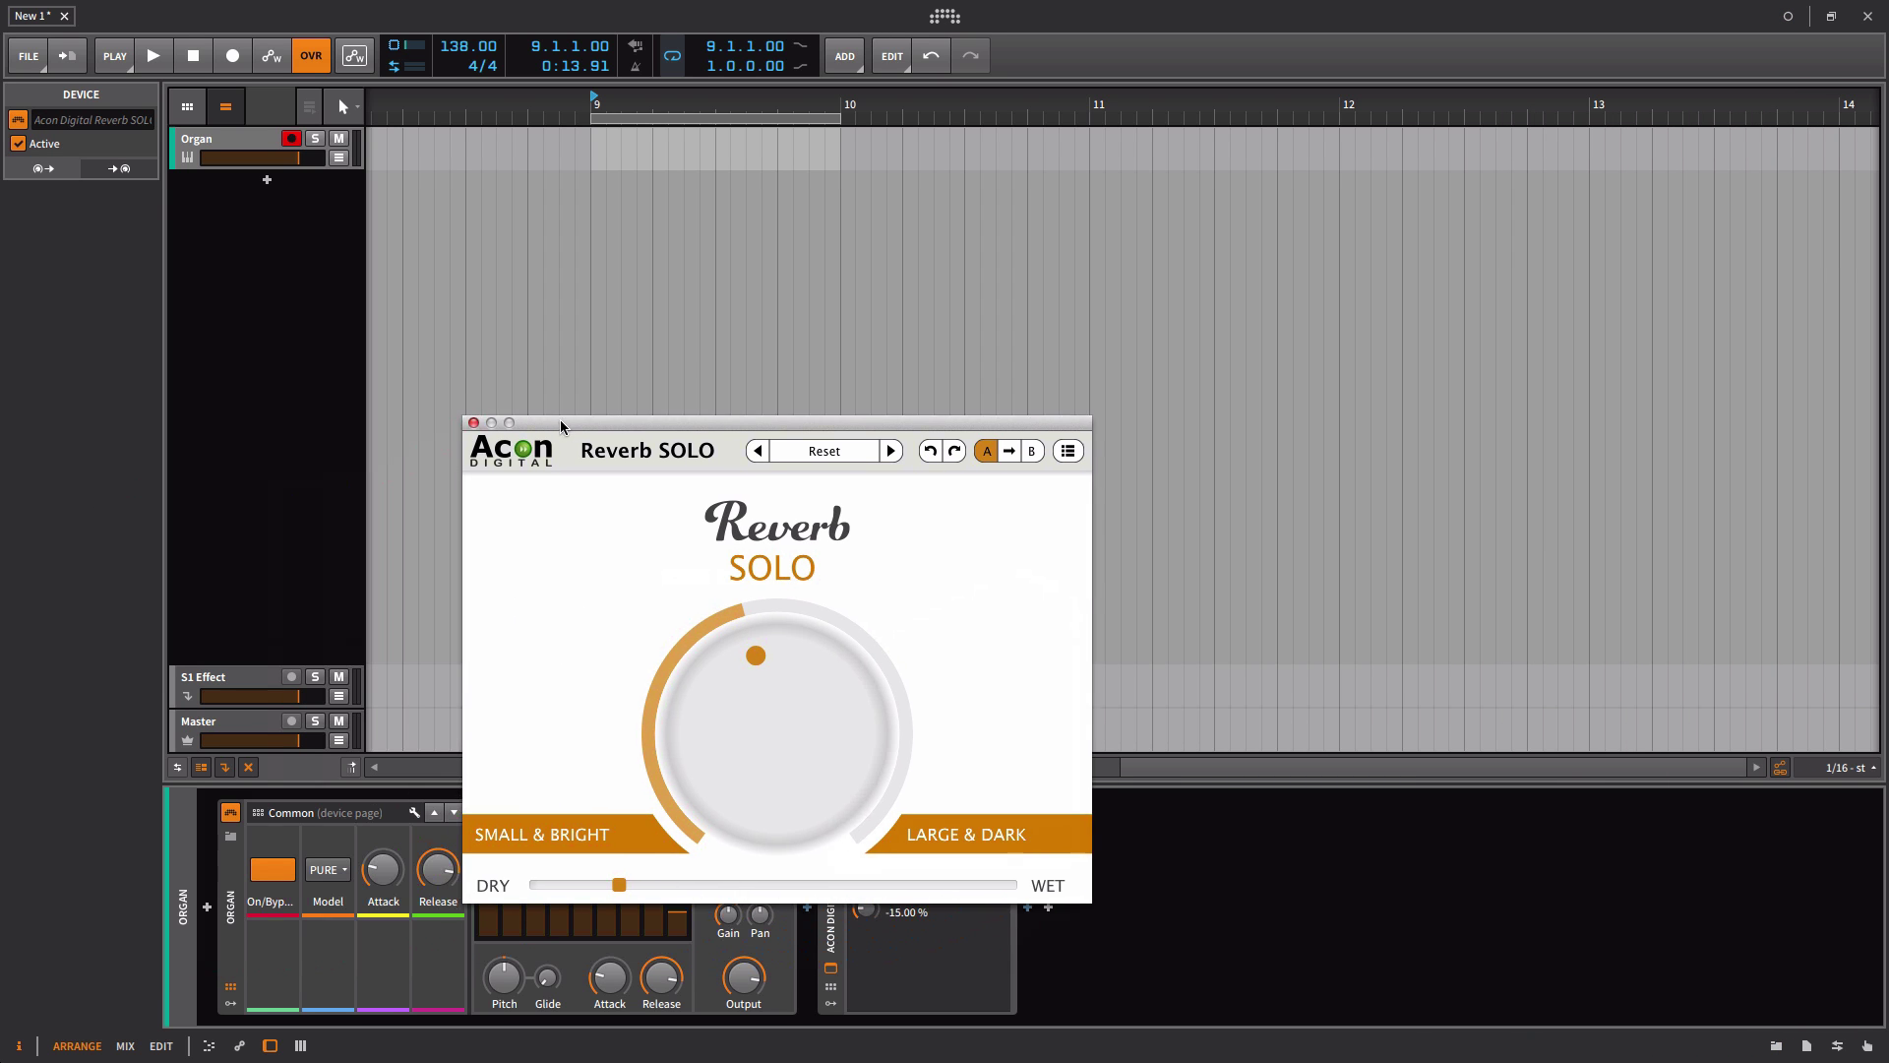
left_click(474, 422)
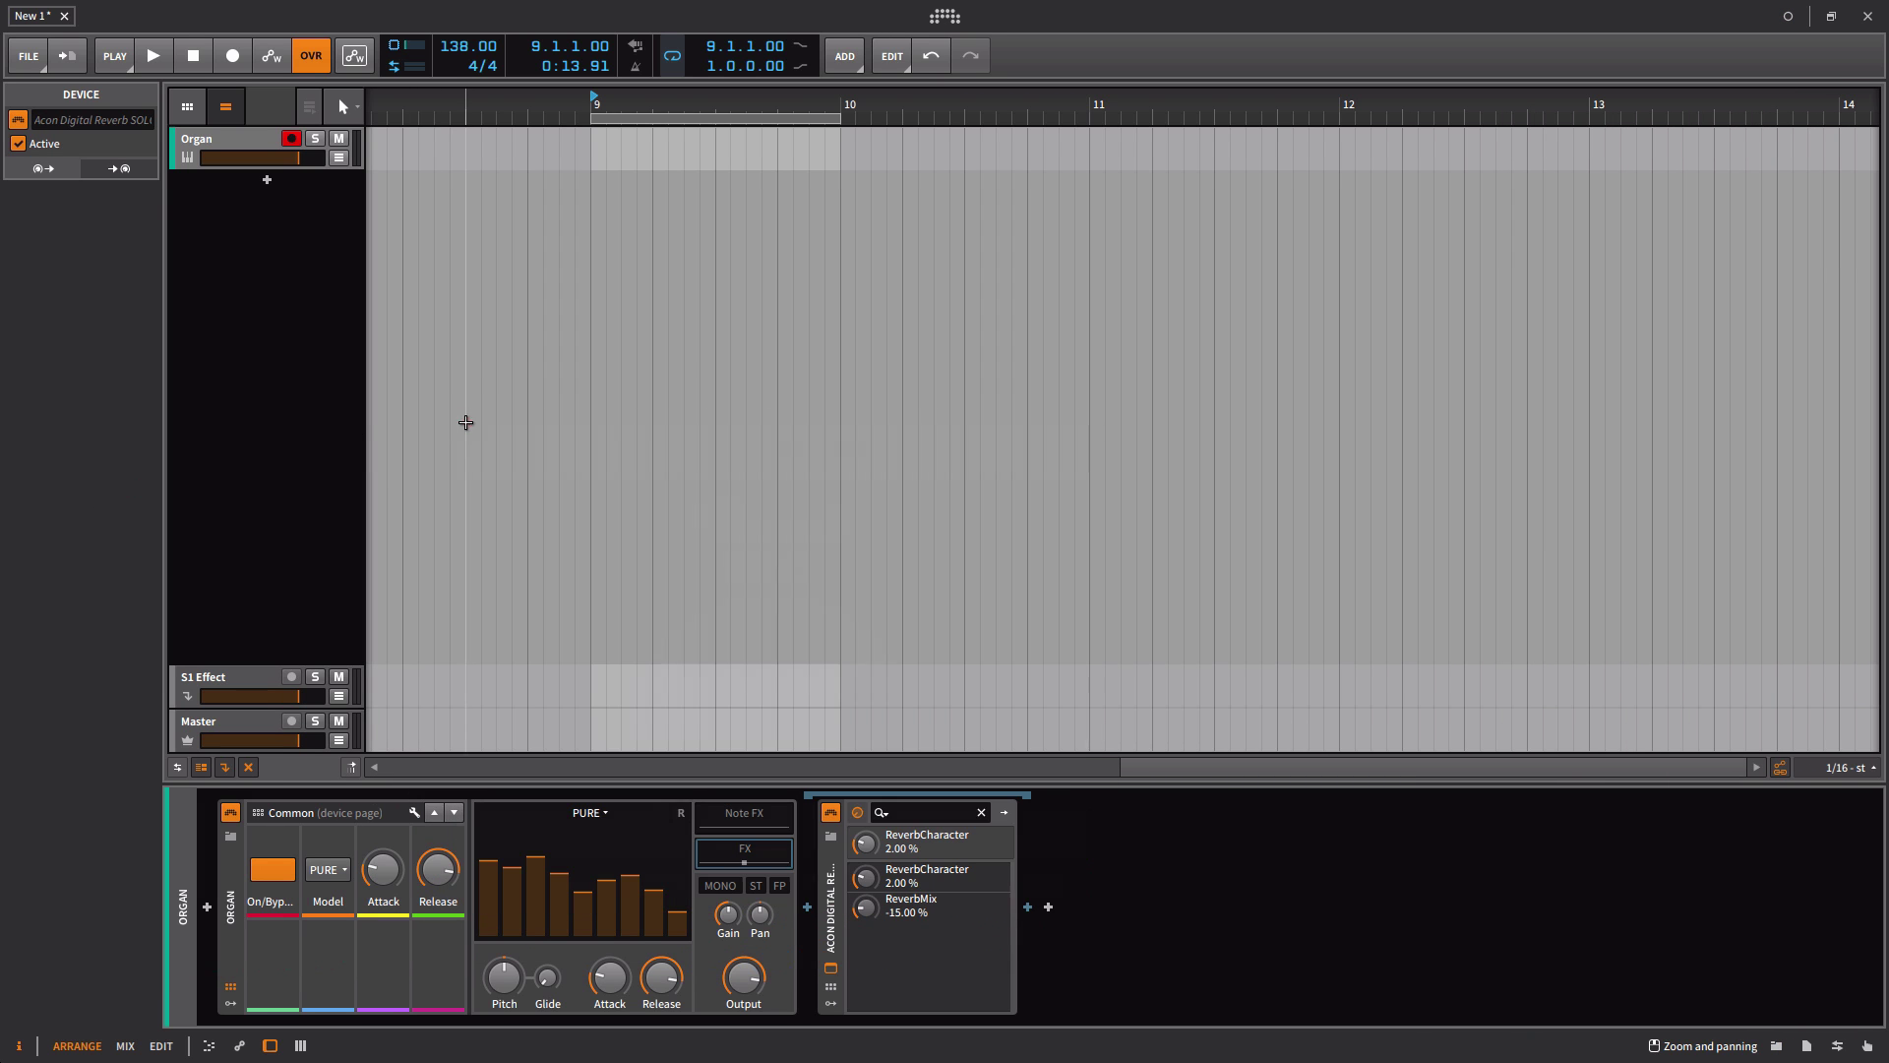
Step: Reopen the Organ's Remote Controls Editor and add a preset page named Perform
left_click(453, 812)
left_click(412, 811)
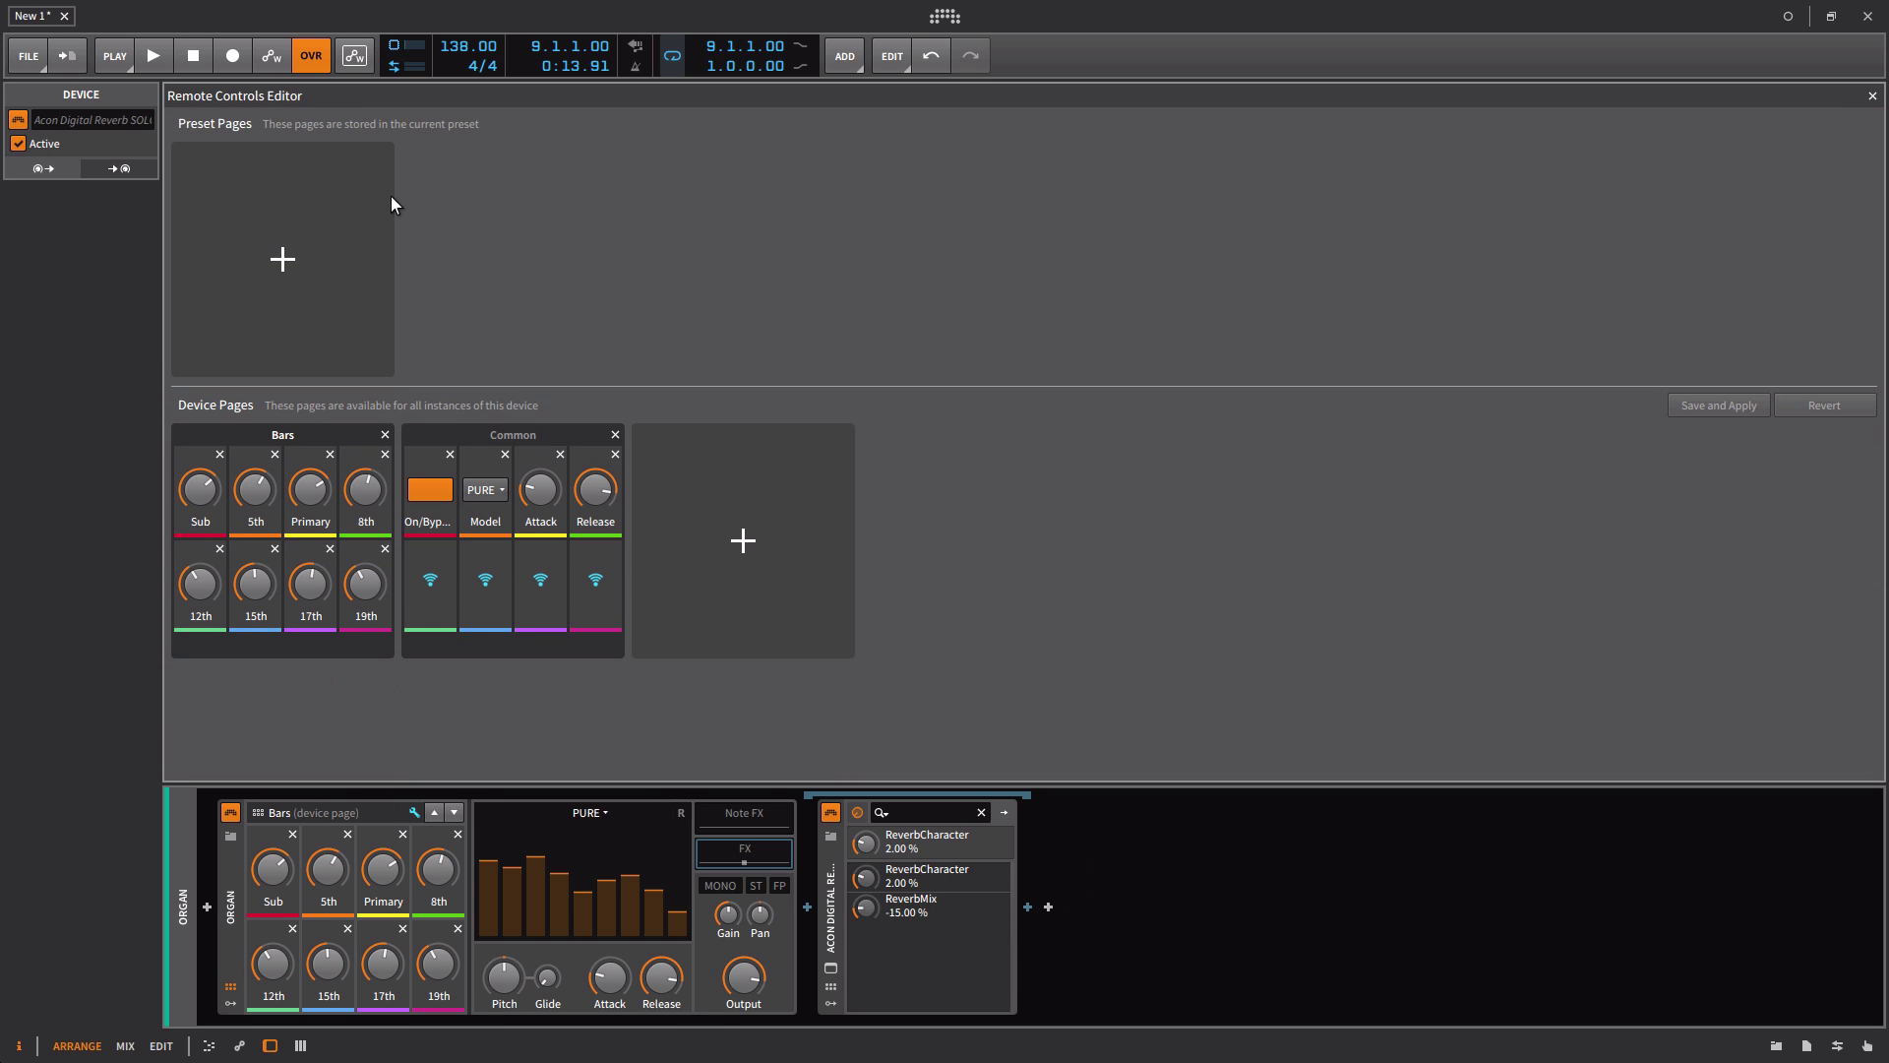
left_click(286, 260)
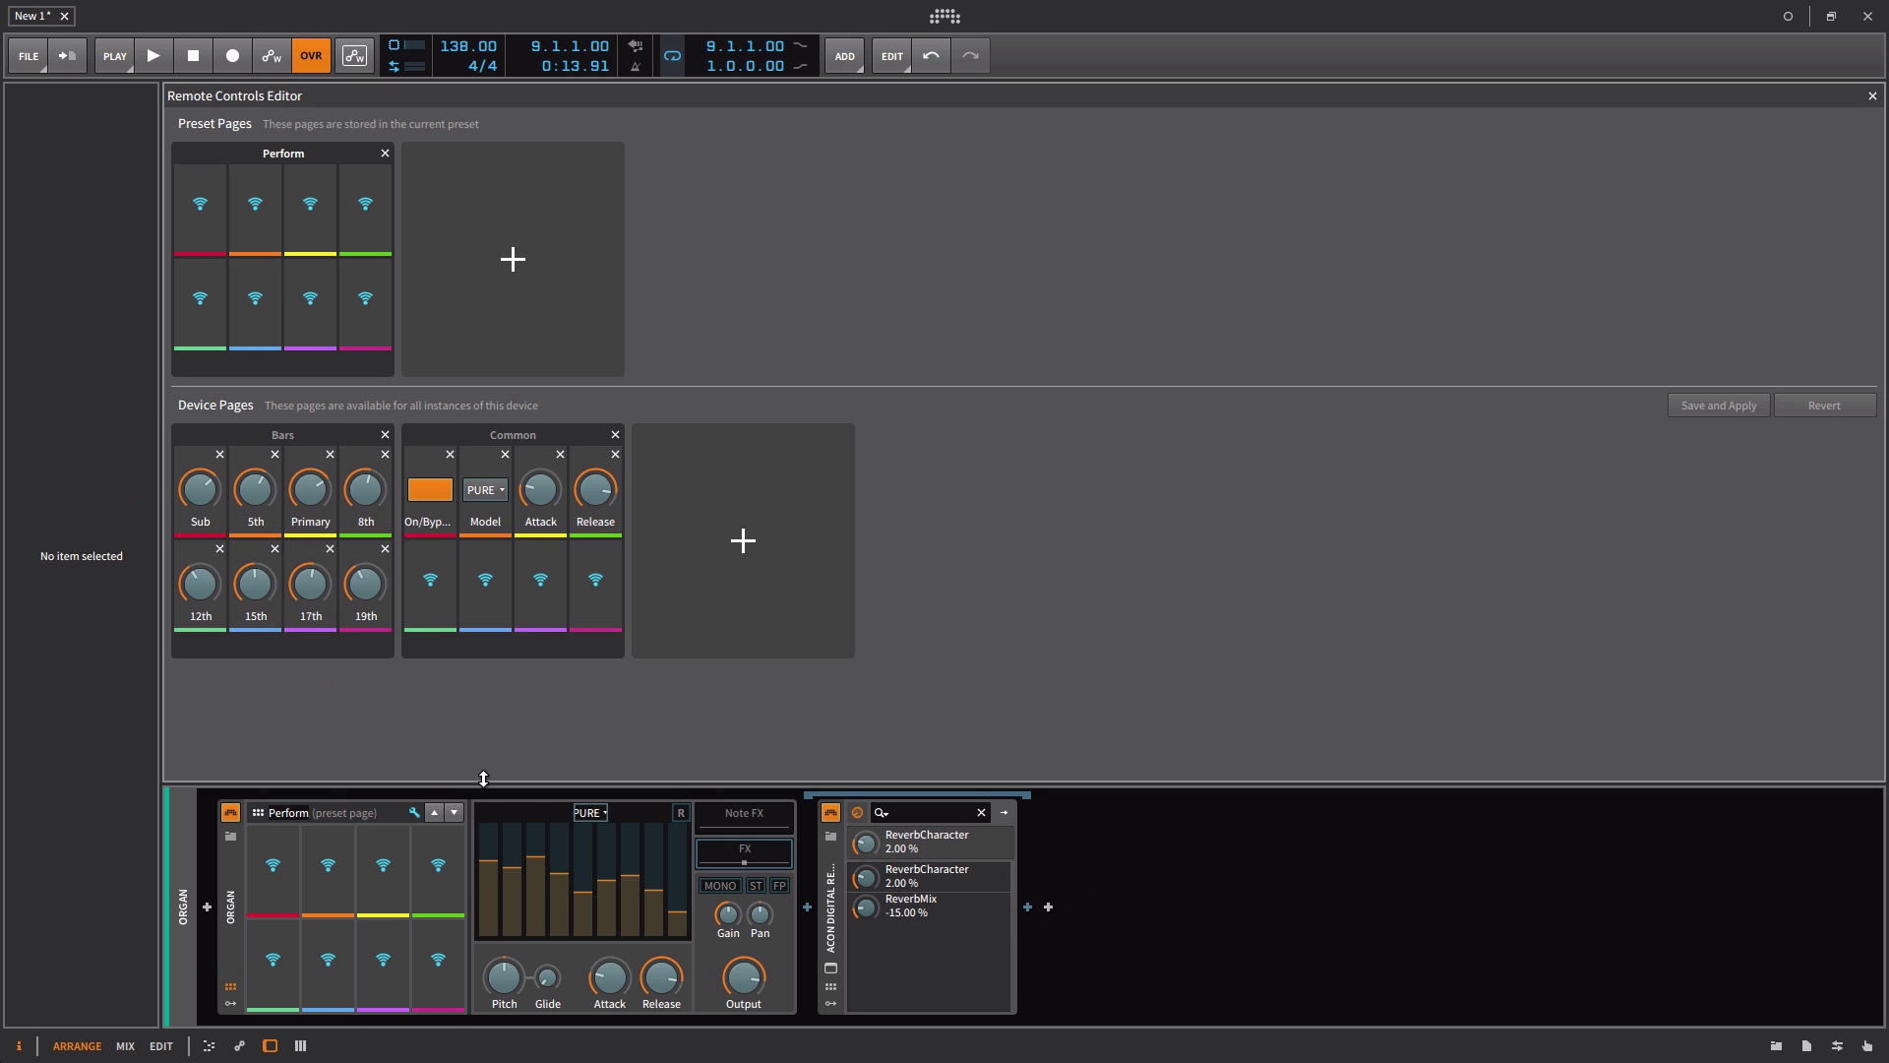
Step: Map the Organ's Model and Release plus the reverb's ReverbCharacter and ReverbMix to the first four Perform slots
left_click(588, 814)
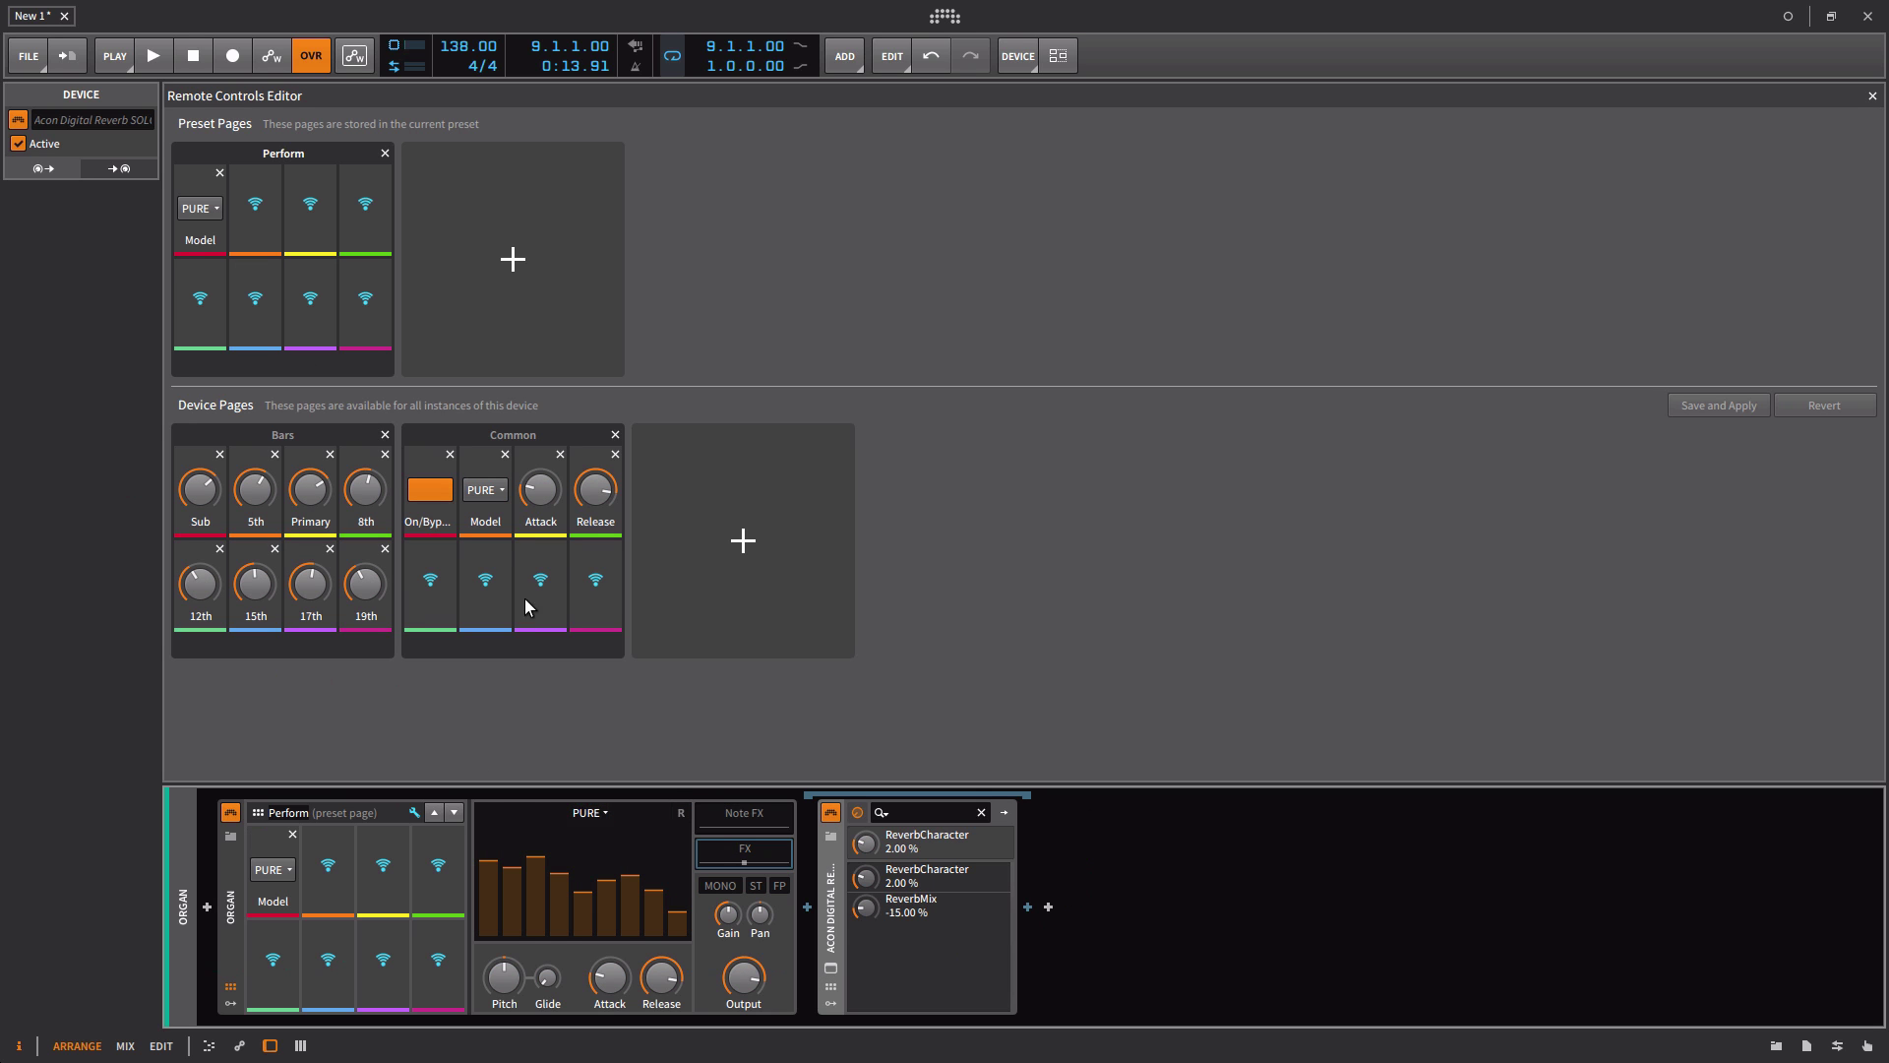
left_click(254, 210)
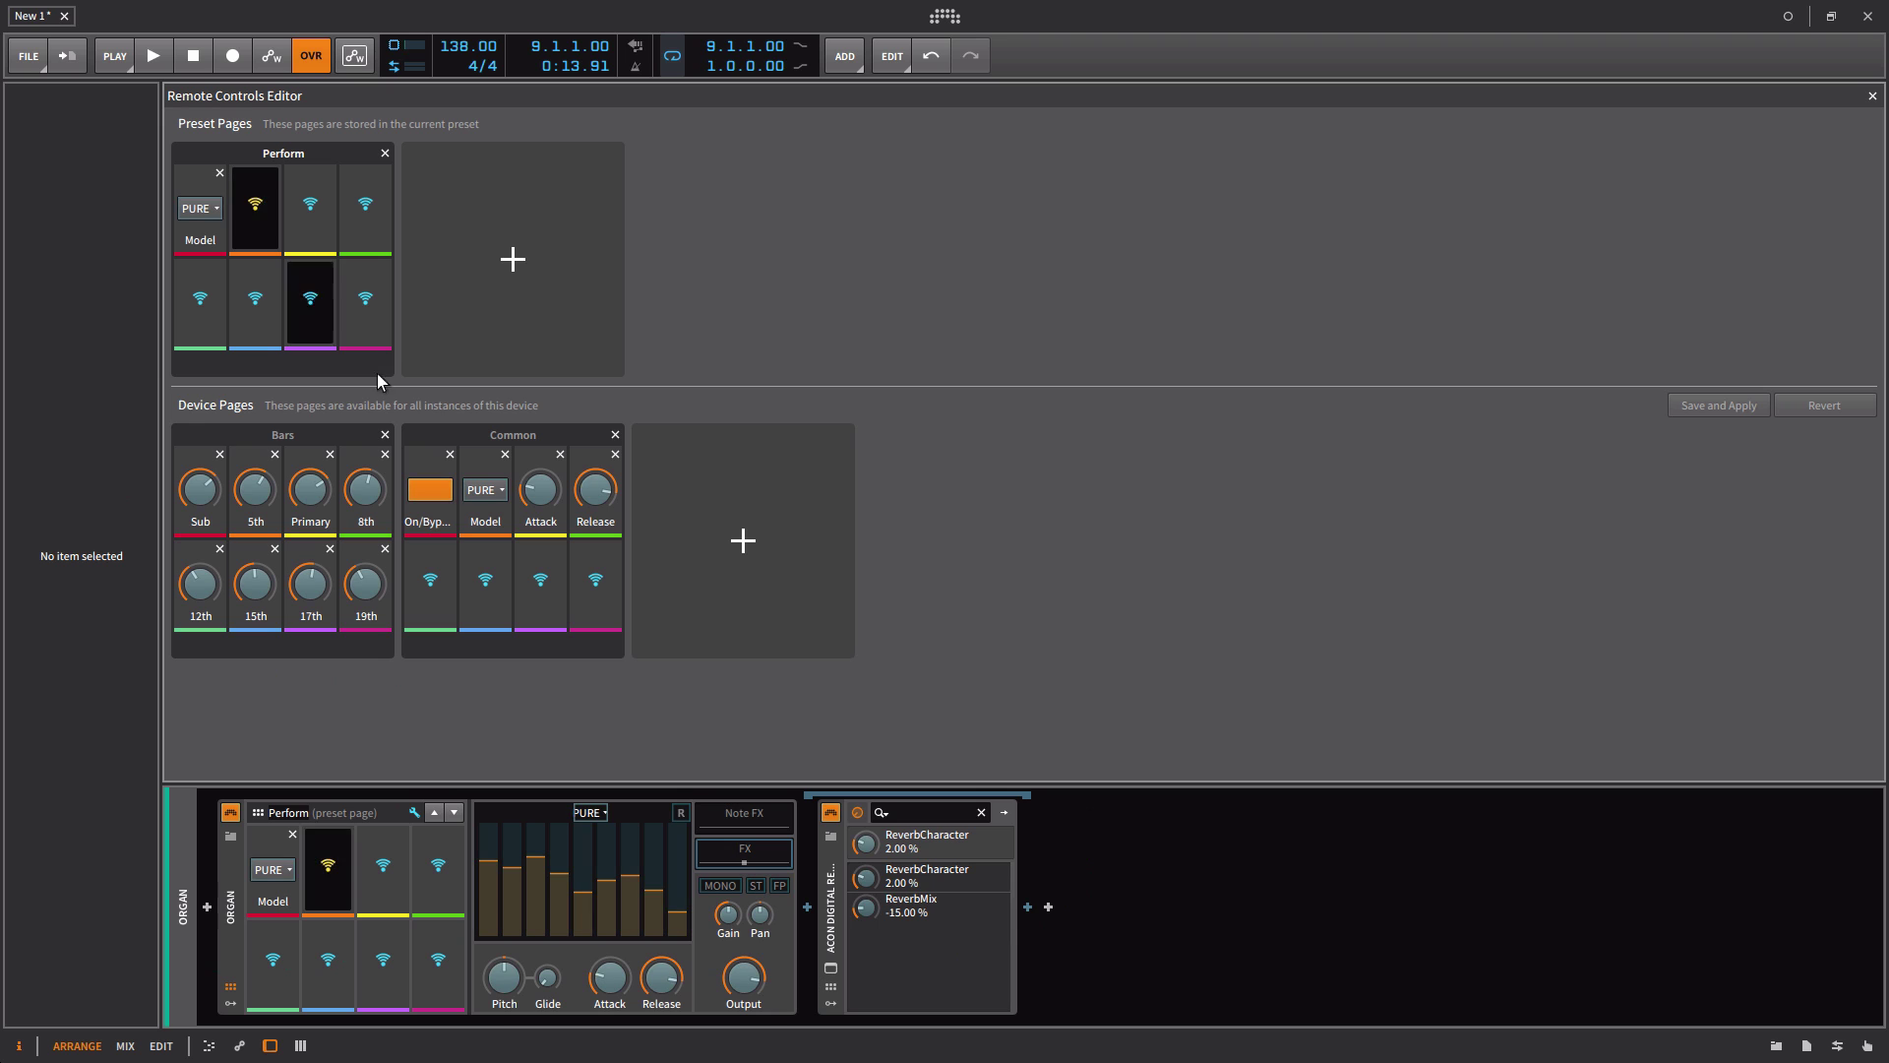
left_click(660, 974)
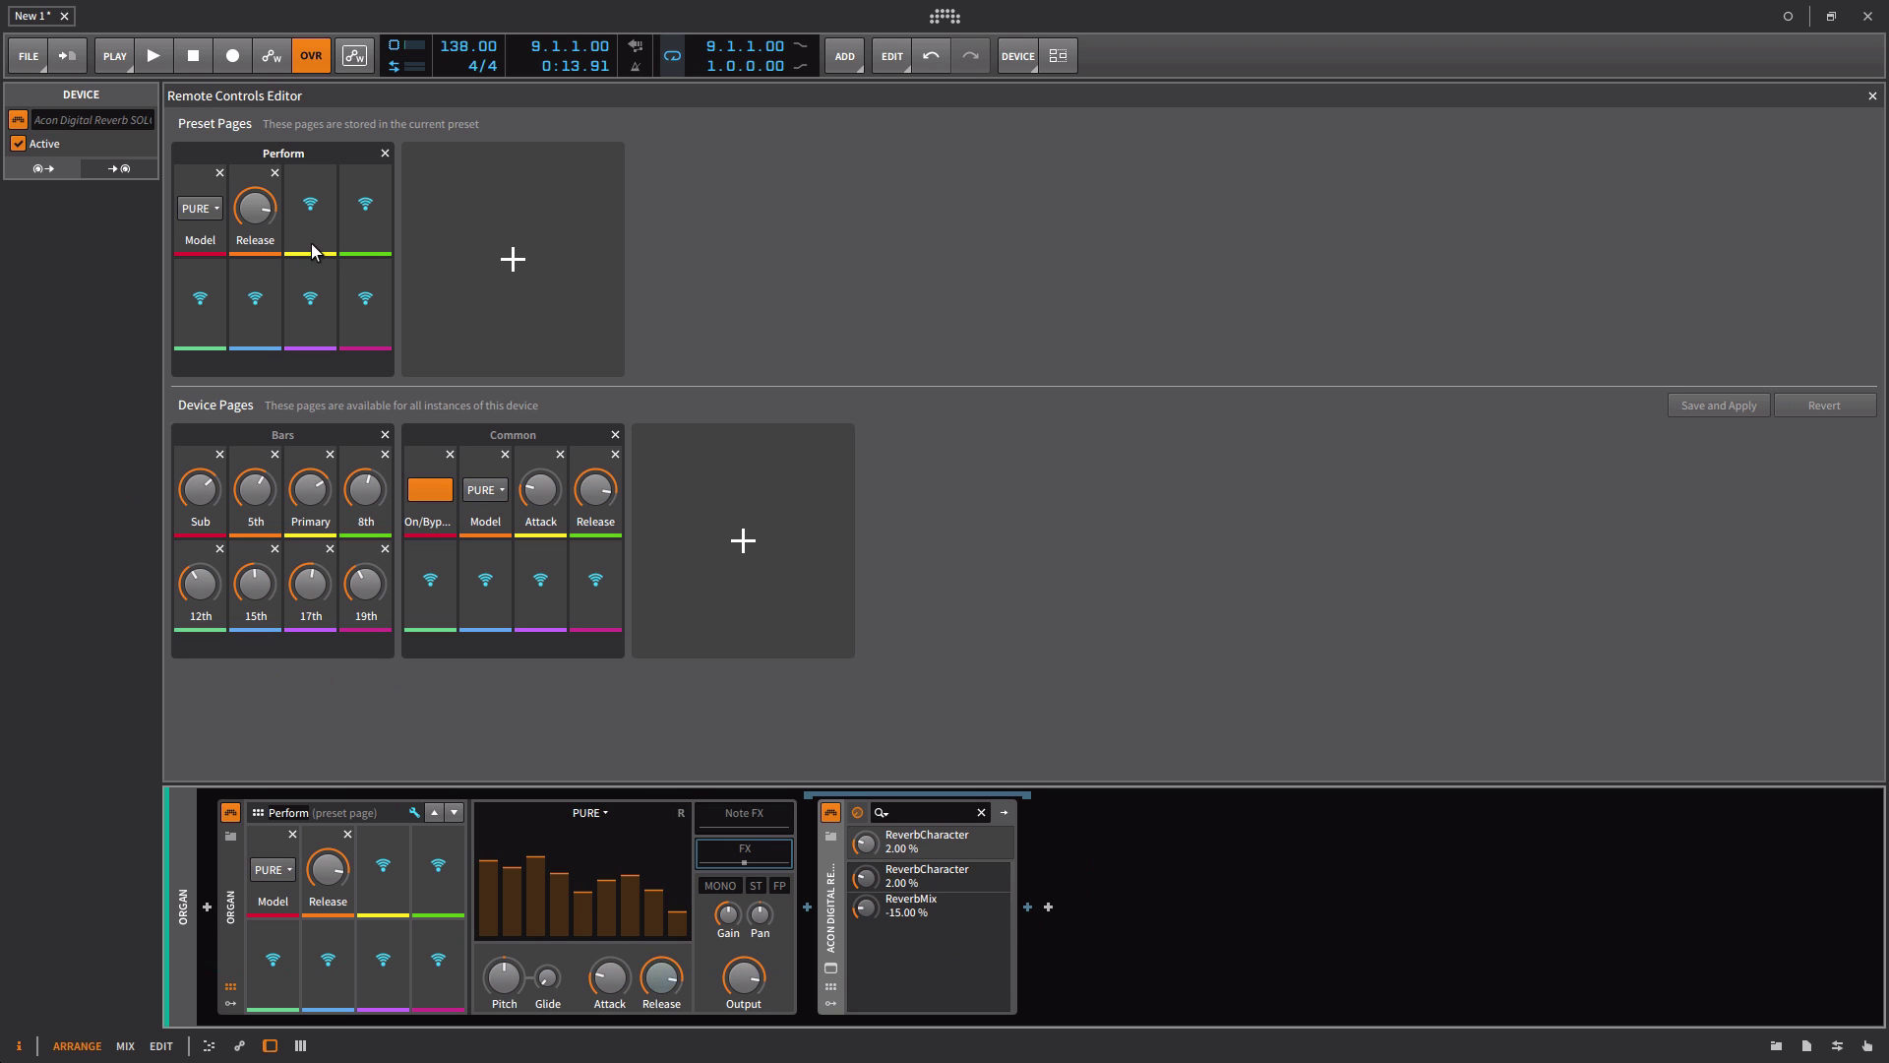
left_click(309, 197)
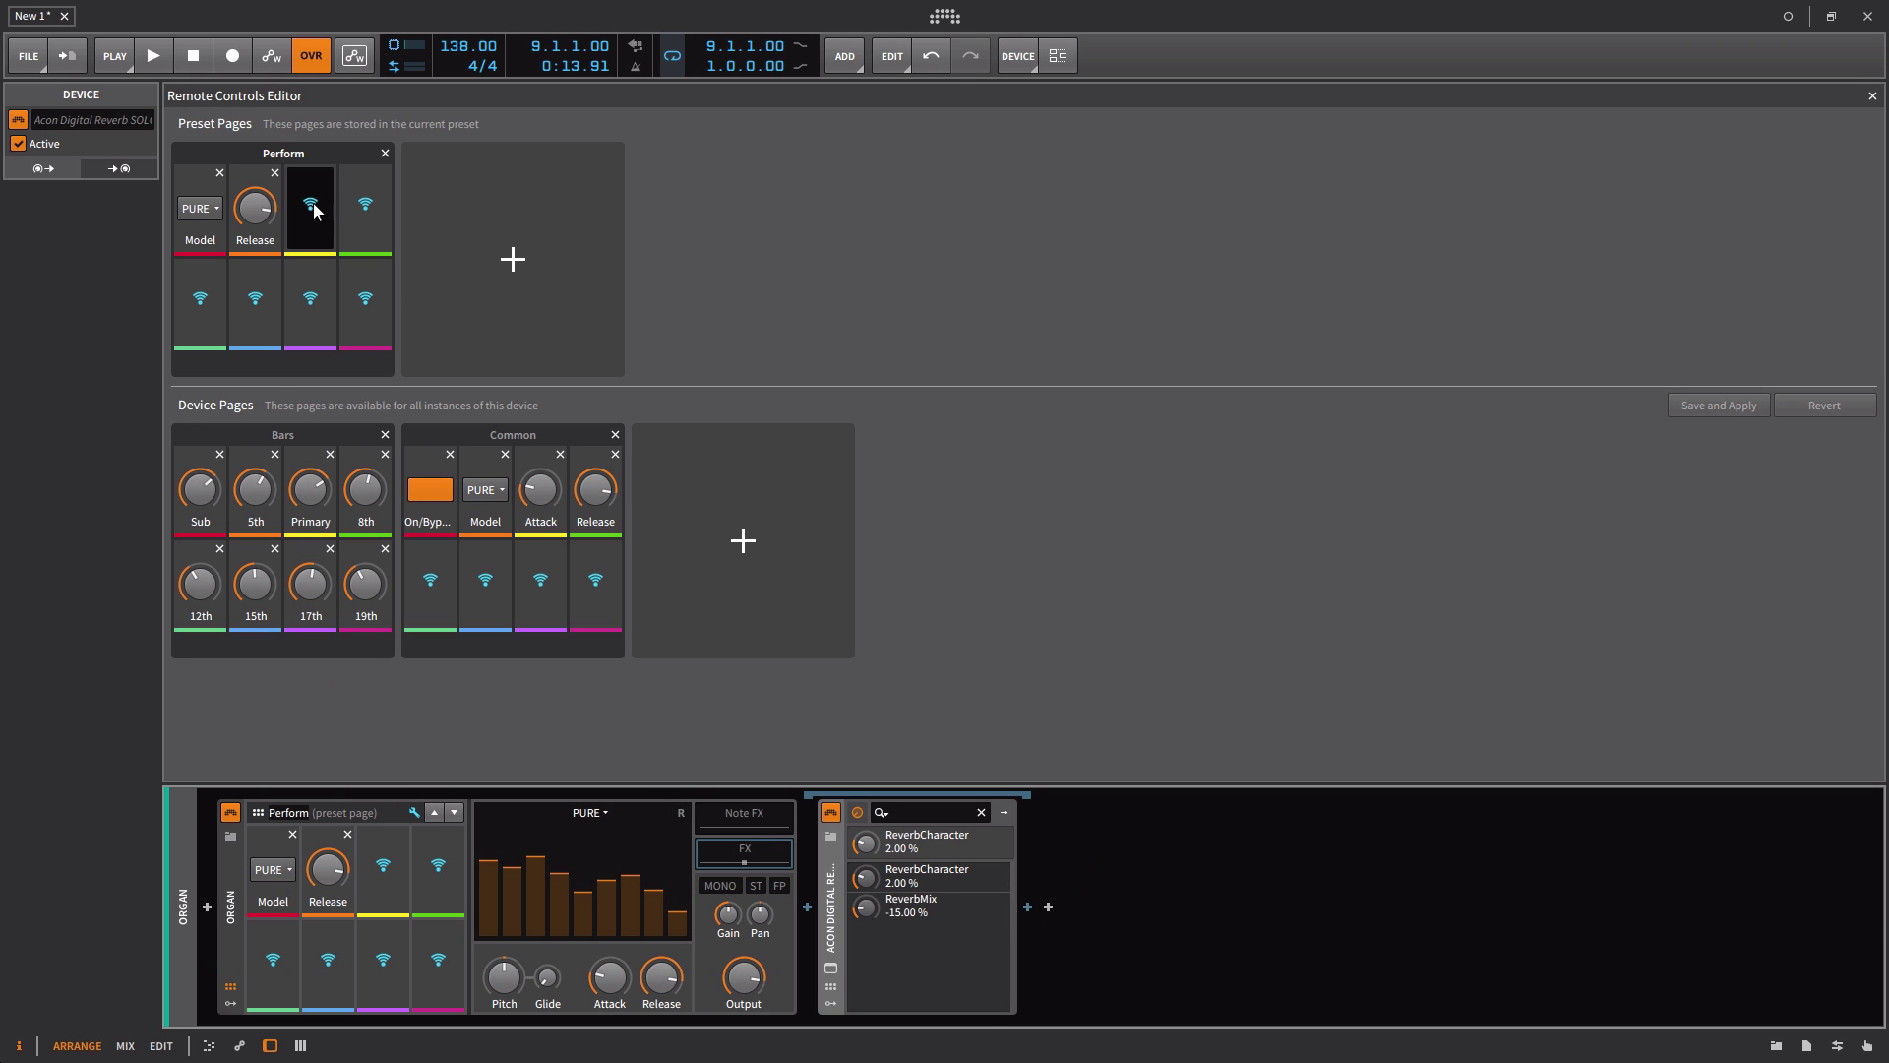
left_click(865, 878)
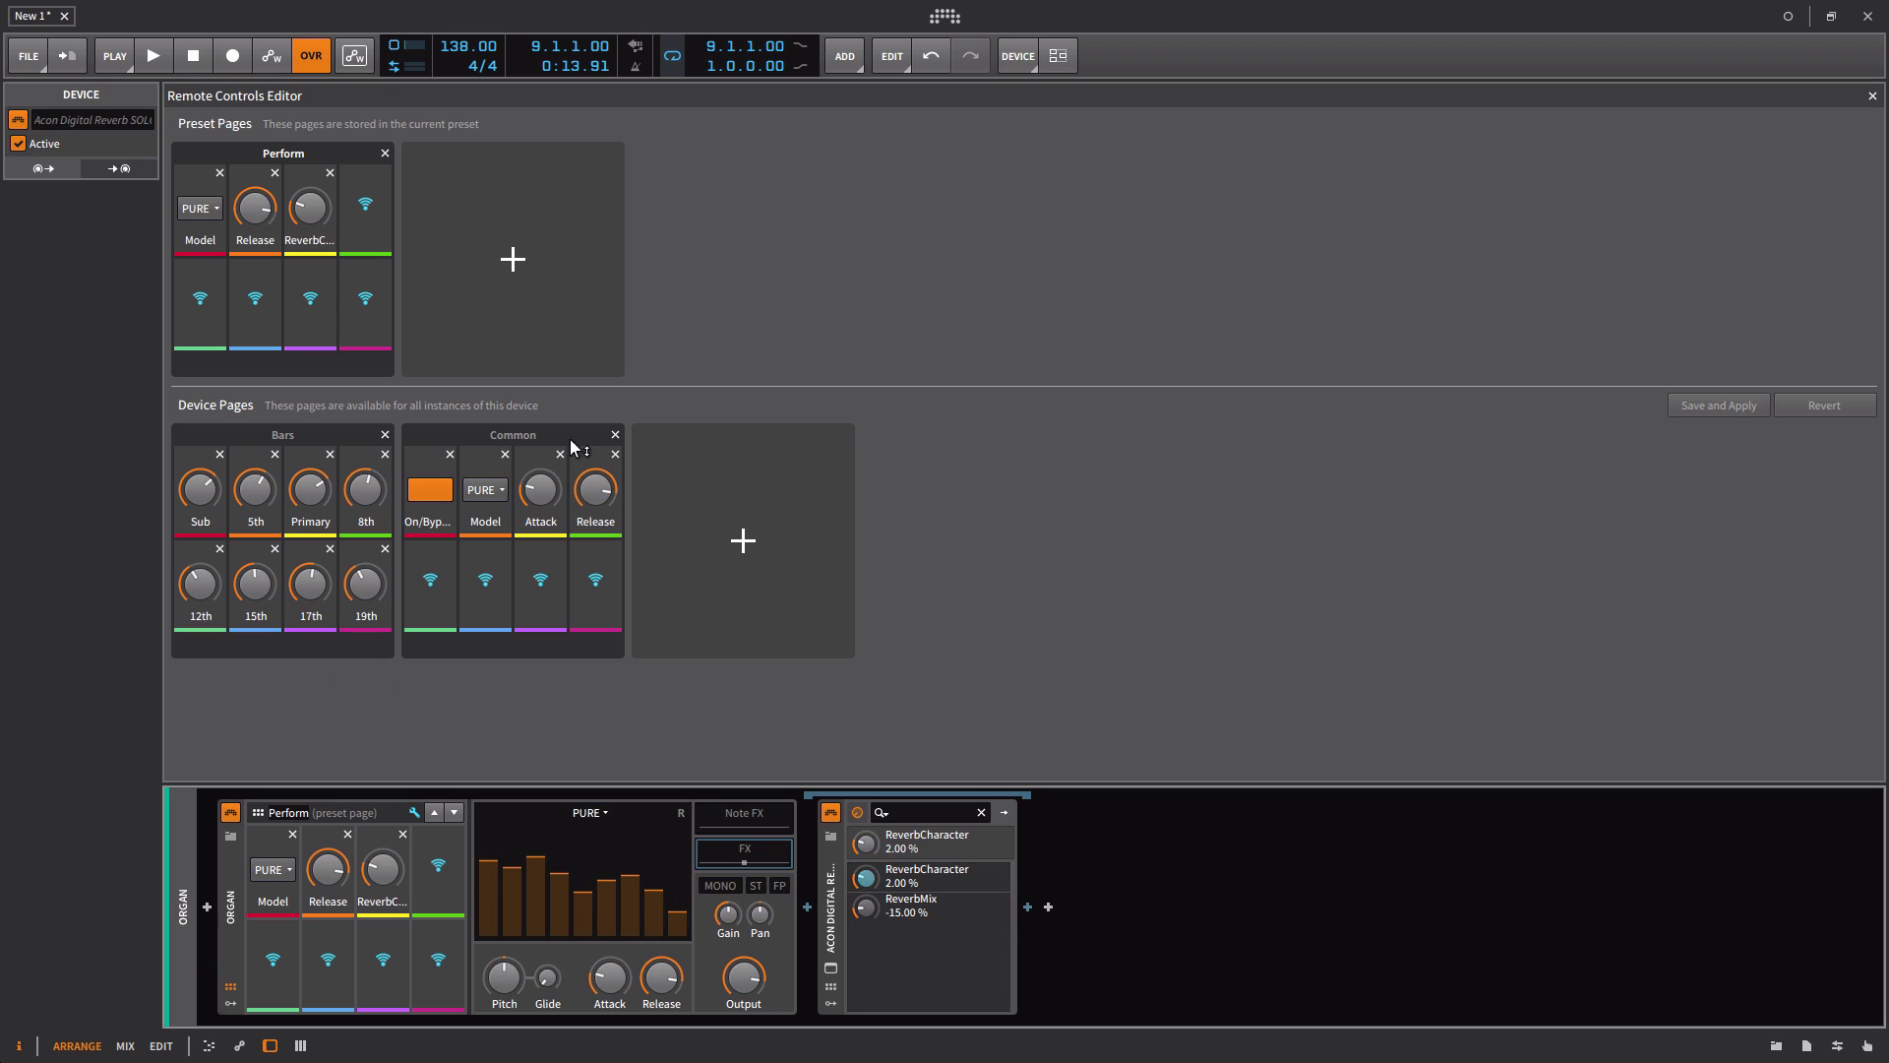
left_click(864, 908)
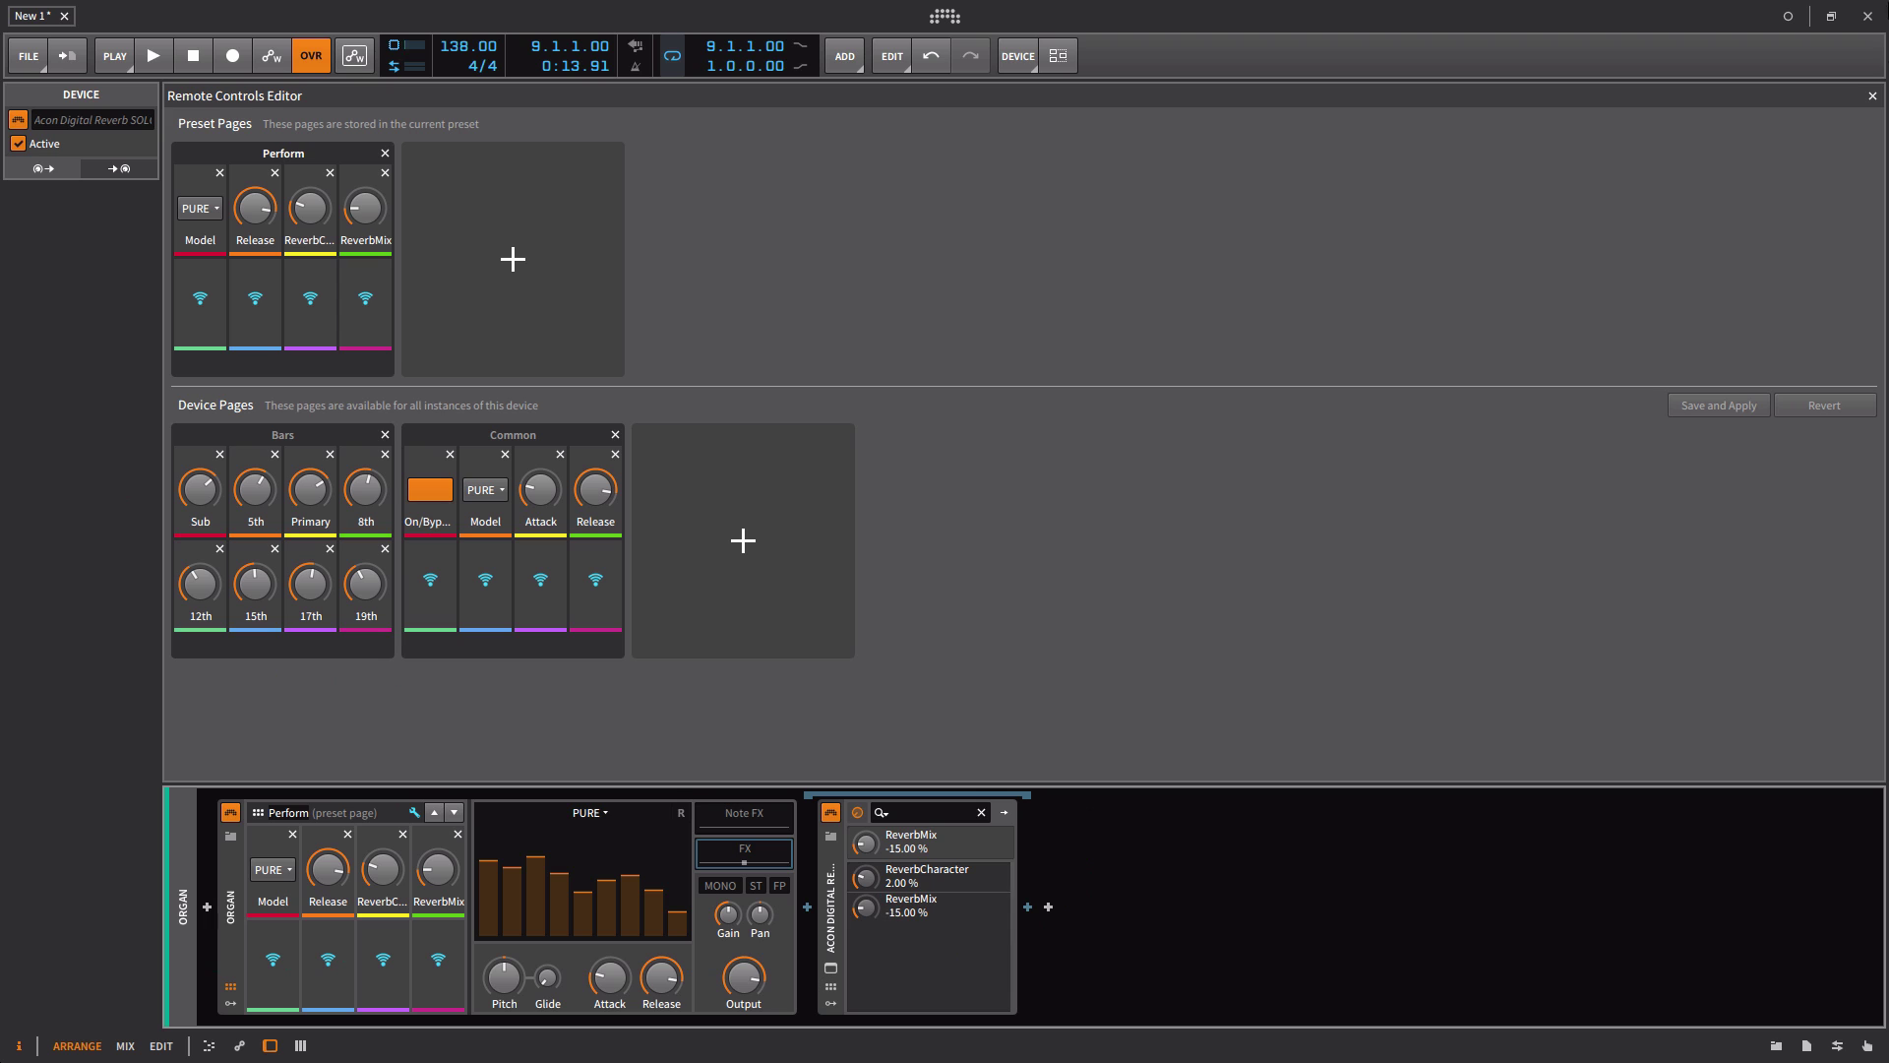
Step: Close the Remote Controls Editor and adjust the Perform page's Release, setting ReverbCharacter to 5.16 % and ReverbMix to -6.69 %
left_click(1874, 99)
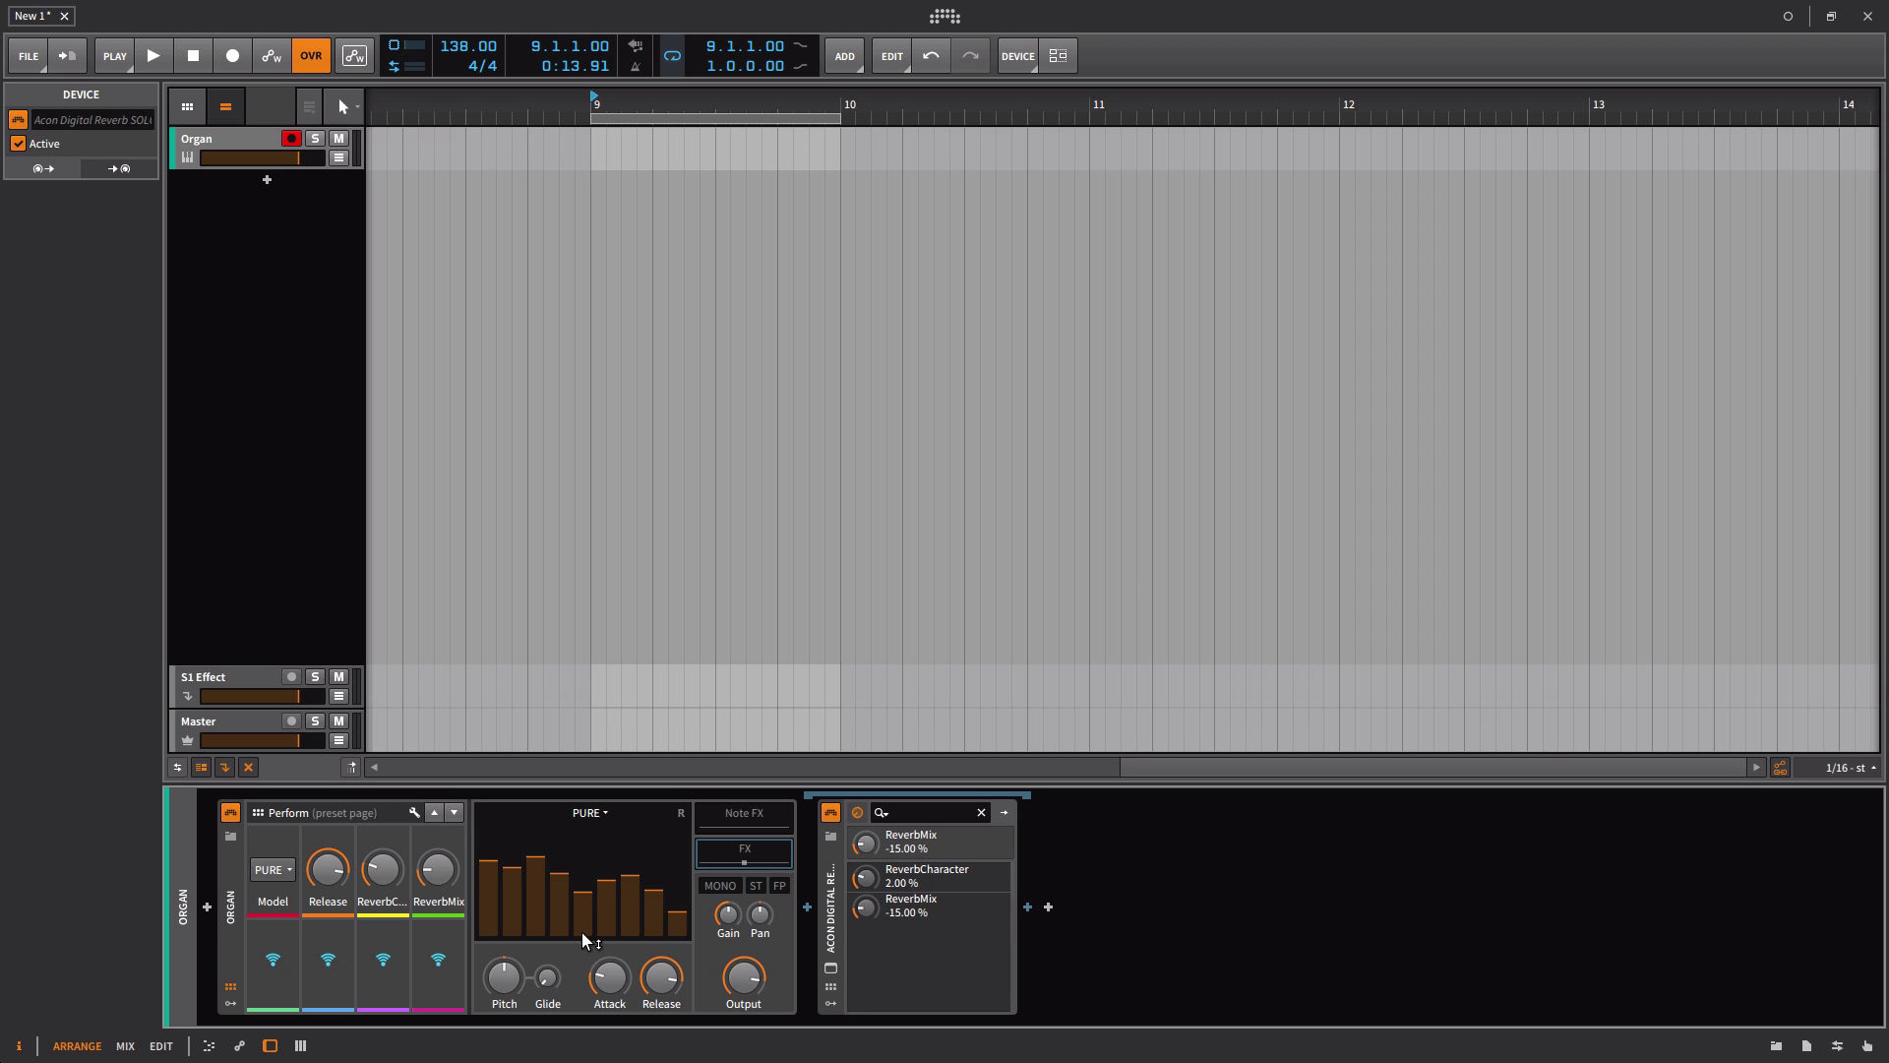
left_click_drag(442, 863, 390, 811)
mouse_move(394, 905)
left_mouse_down()
mouse_move(393, 935)
mouse_move(400, 870)
left_mouse_up()
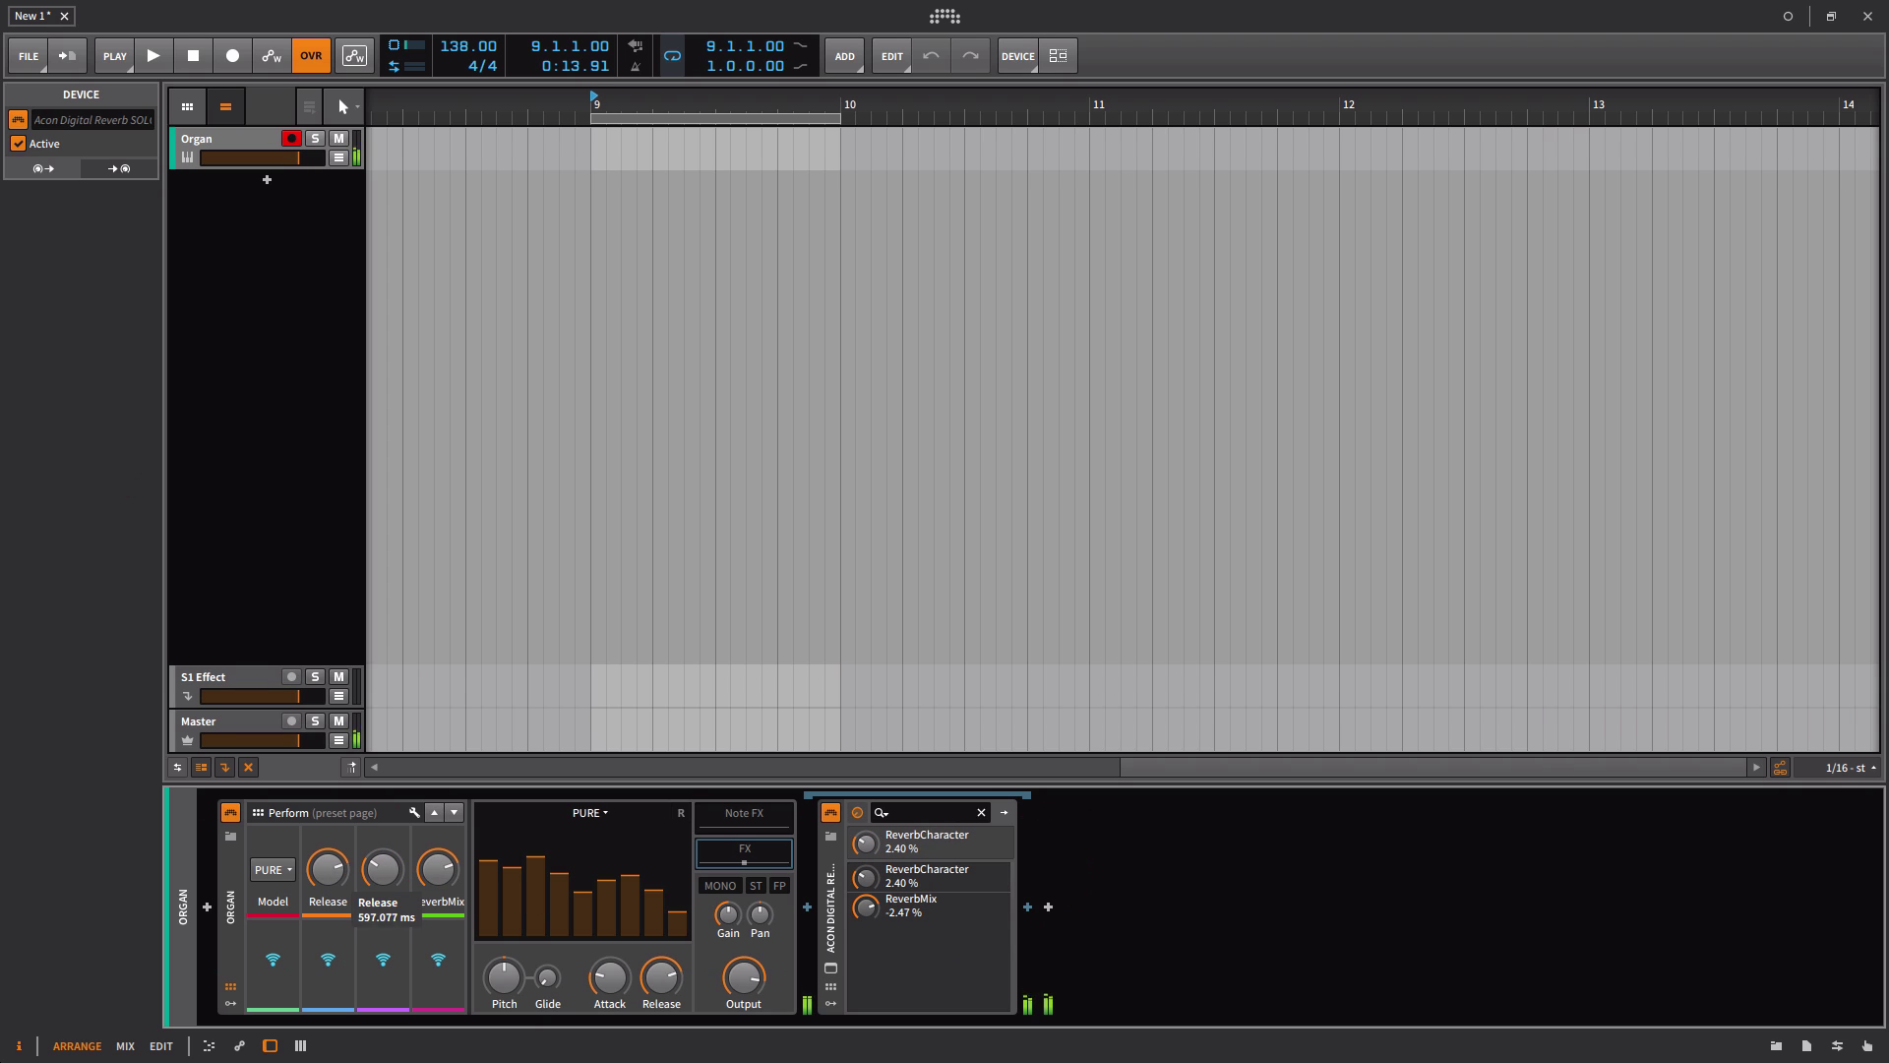
mouse_move(330, 883)
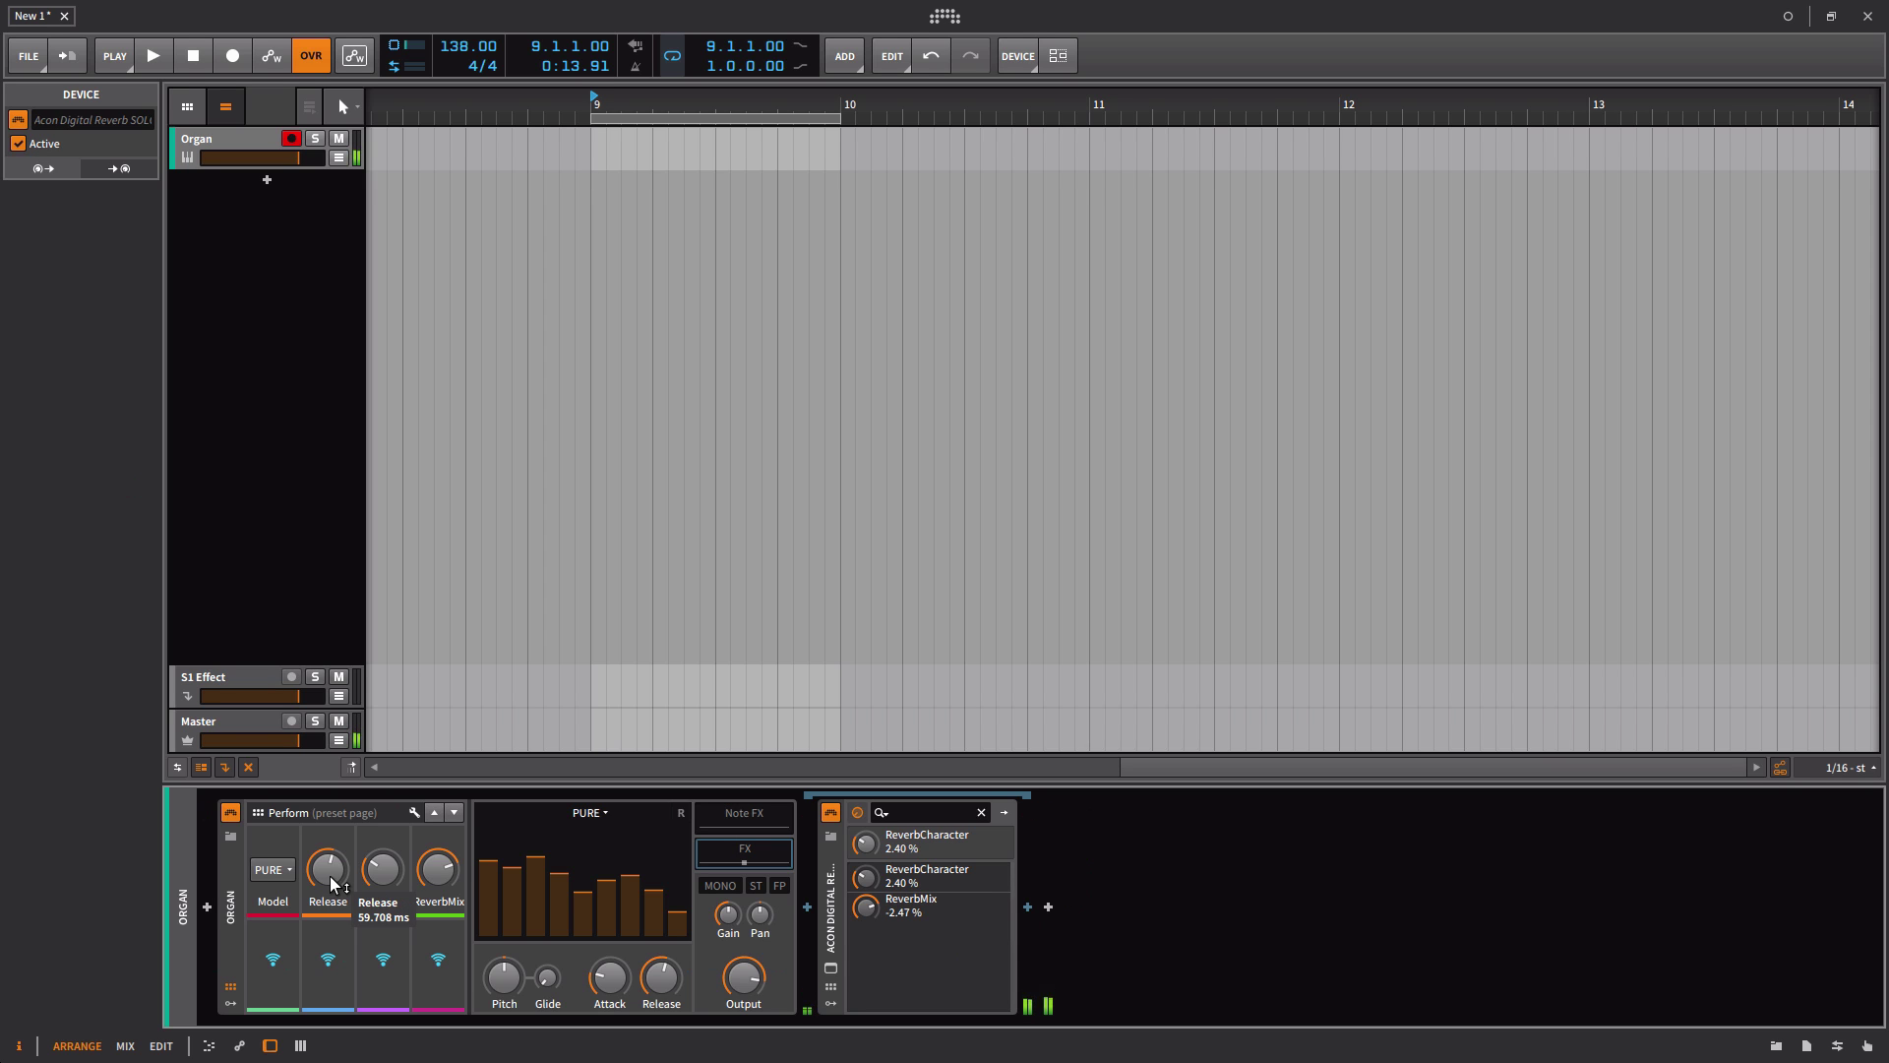
left_click_drag(331, 878, 392, 870)
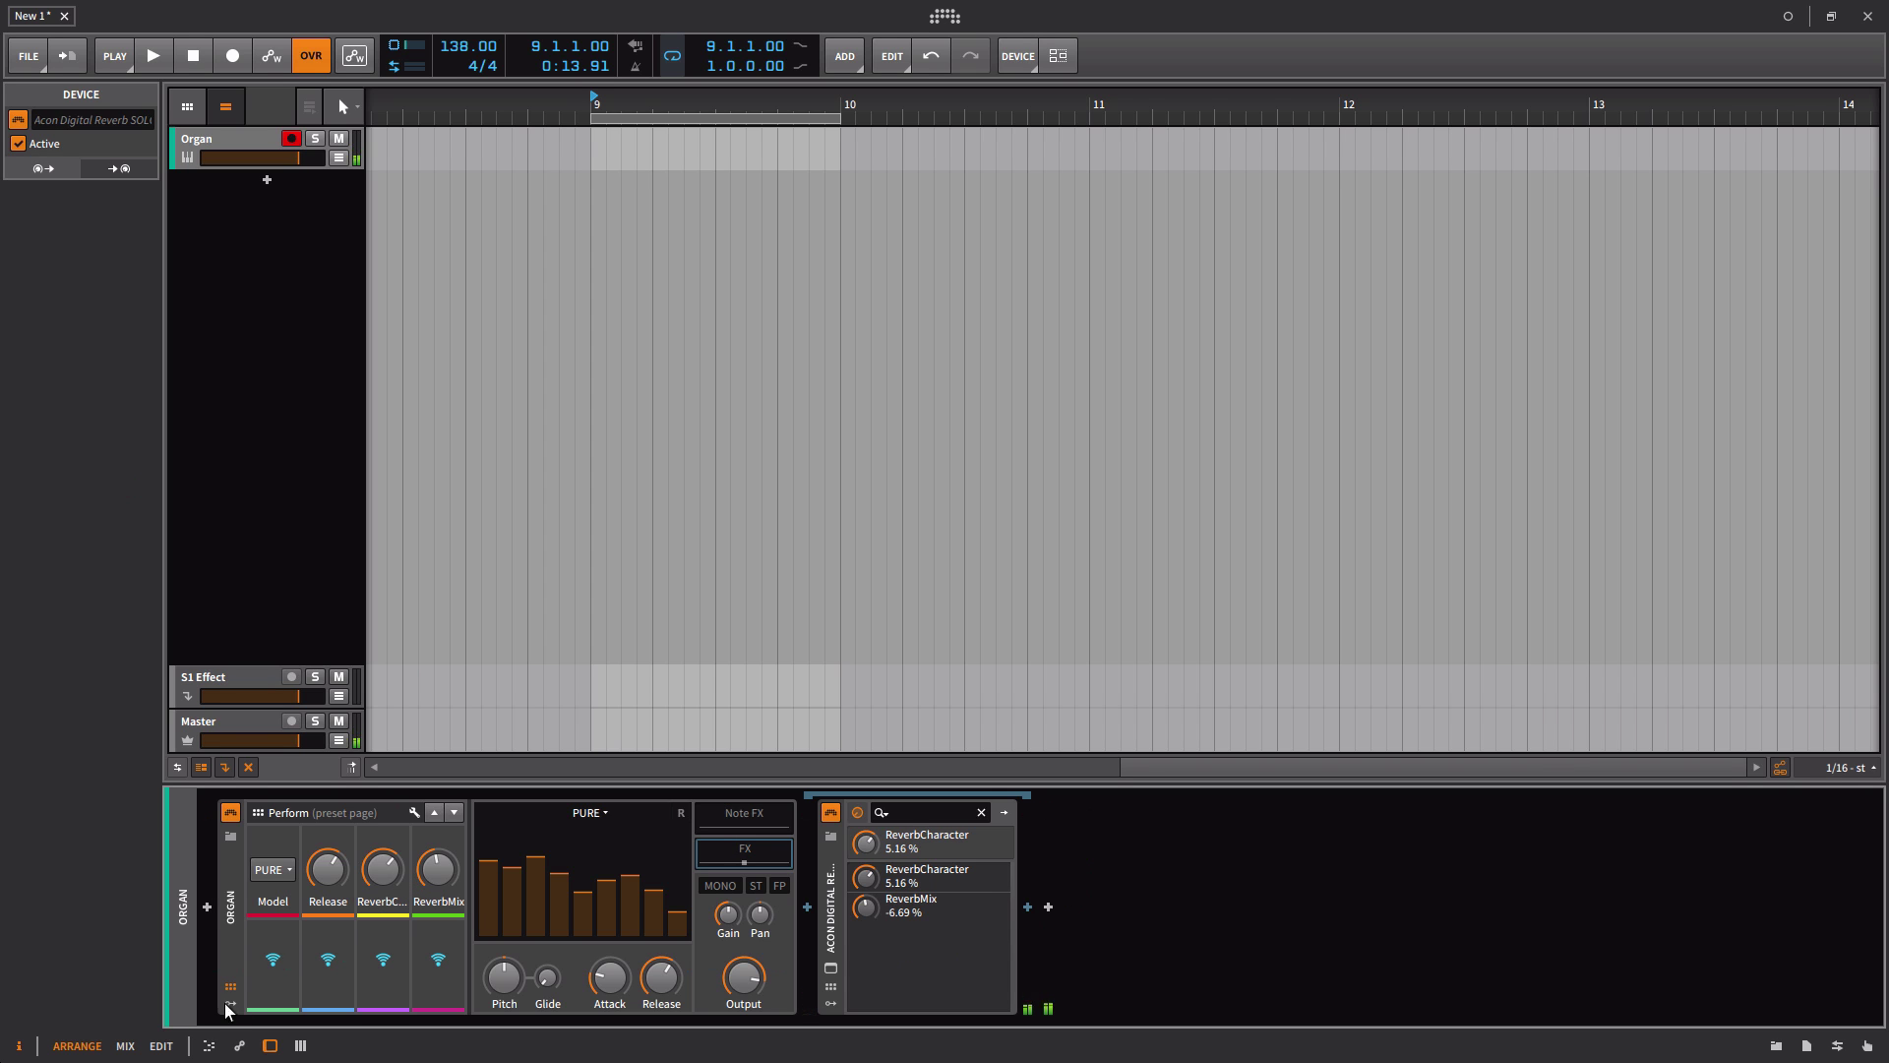
Step: Save the Organ device as a library preset named Sexy Organ
right_click(234, 905)
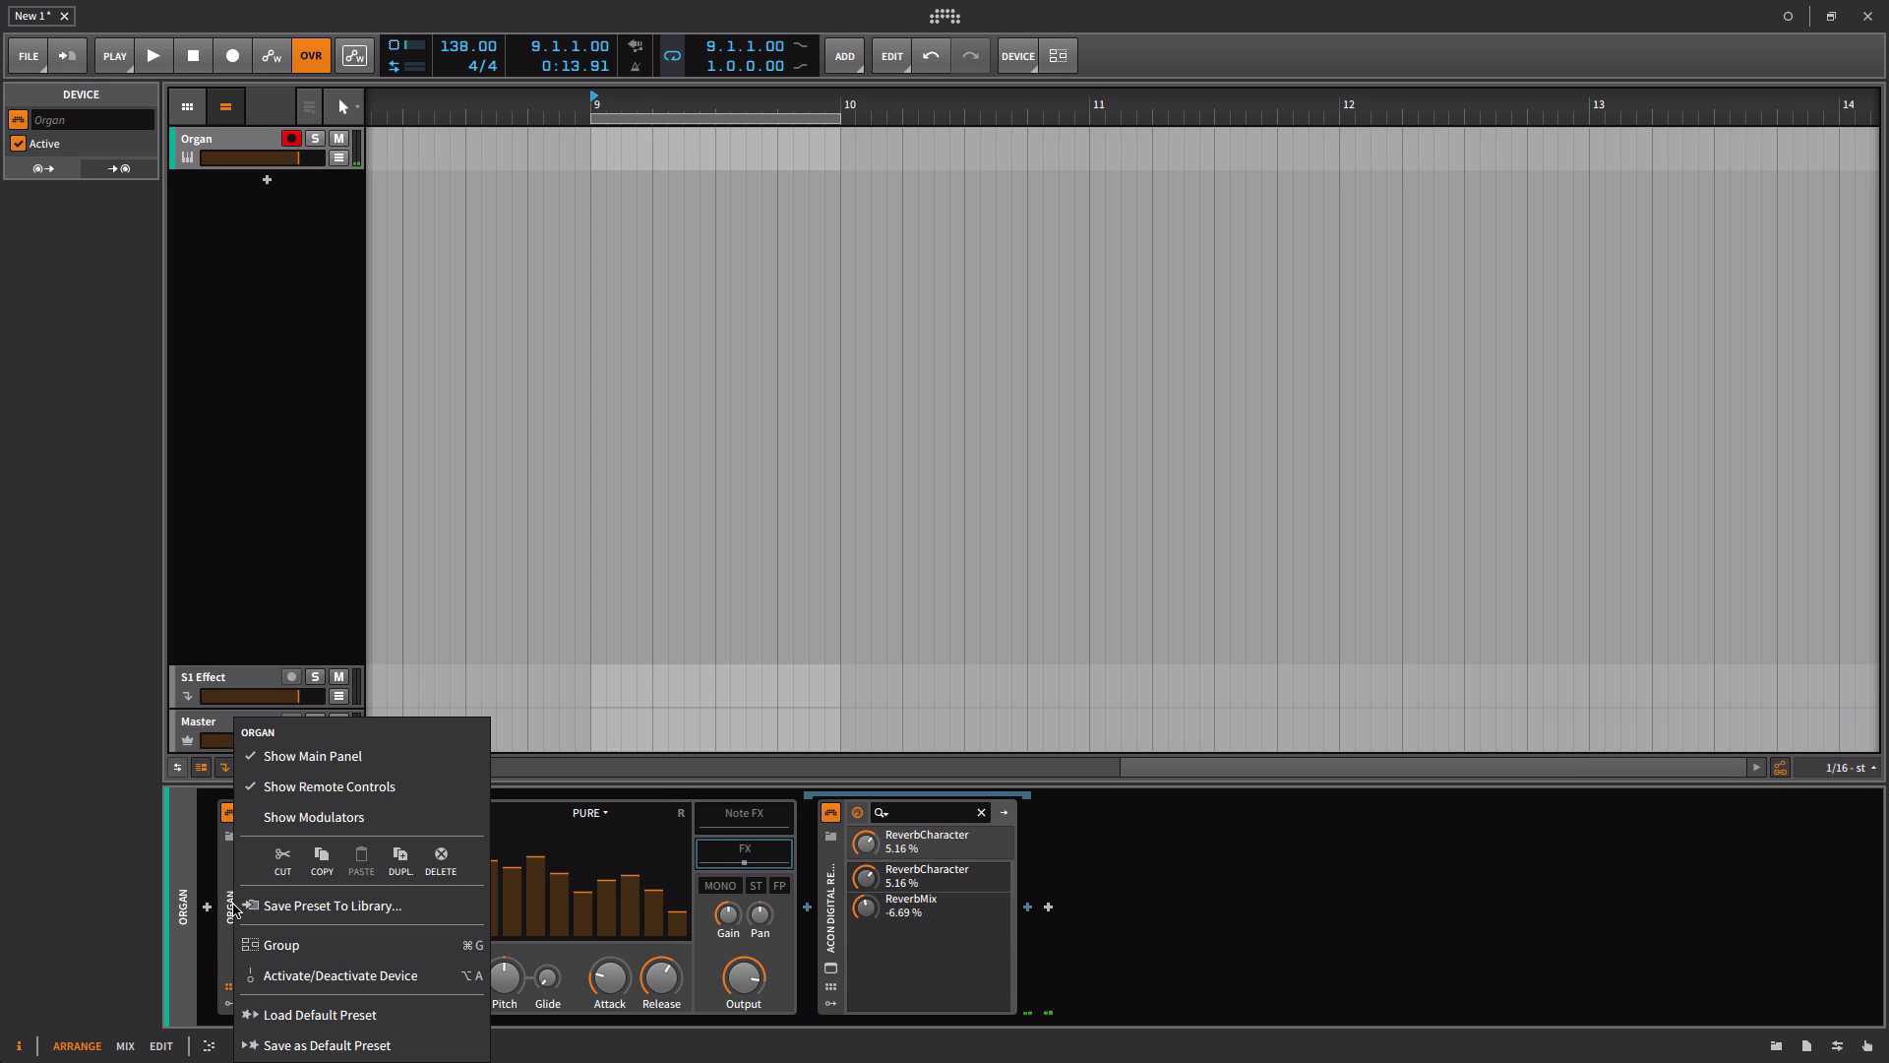
left_click(315, 907)
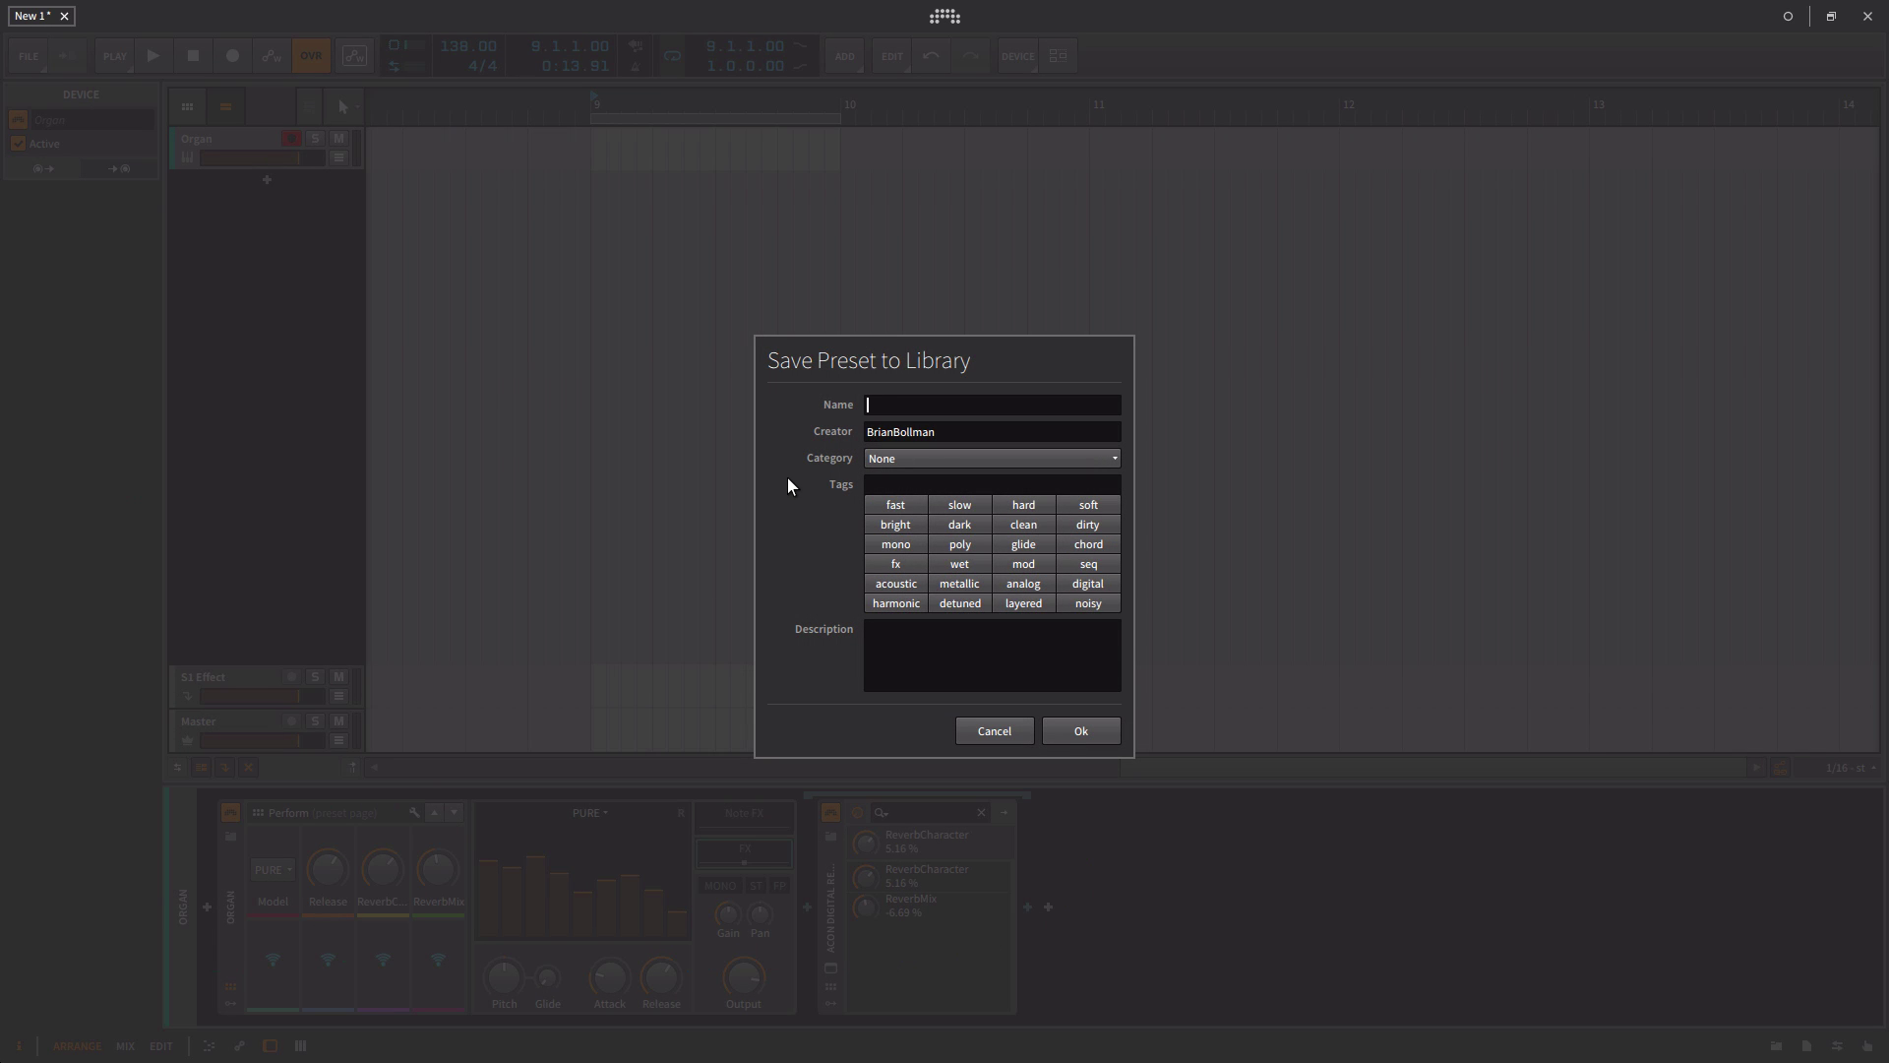
type("Sexy ORg")
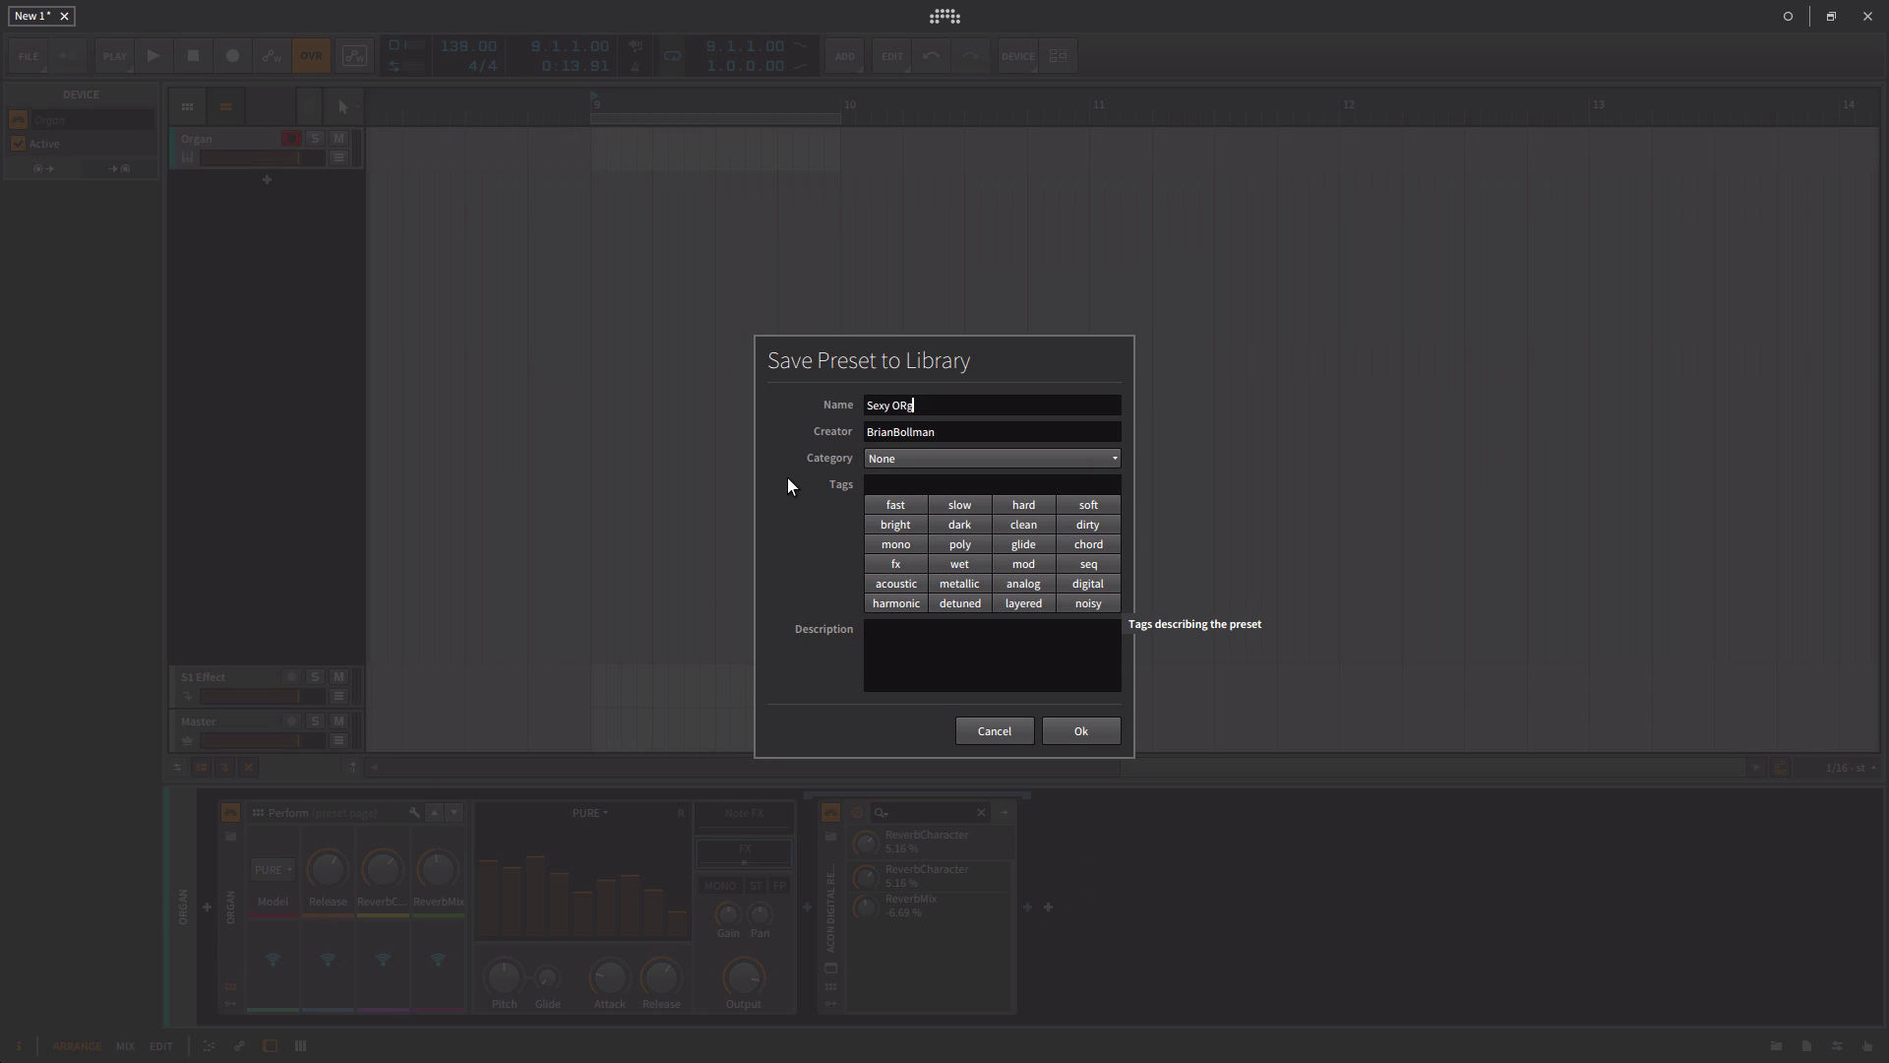
type("an")
key("BackSpace")
key("BackSpace")
key("BackSpace")
key("BackSpace")
type("rga")
left_click(1066, 730)
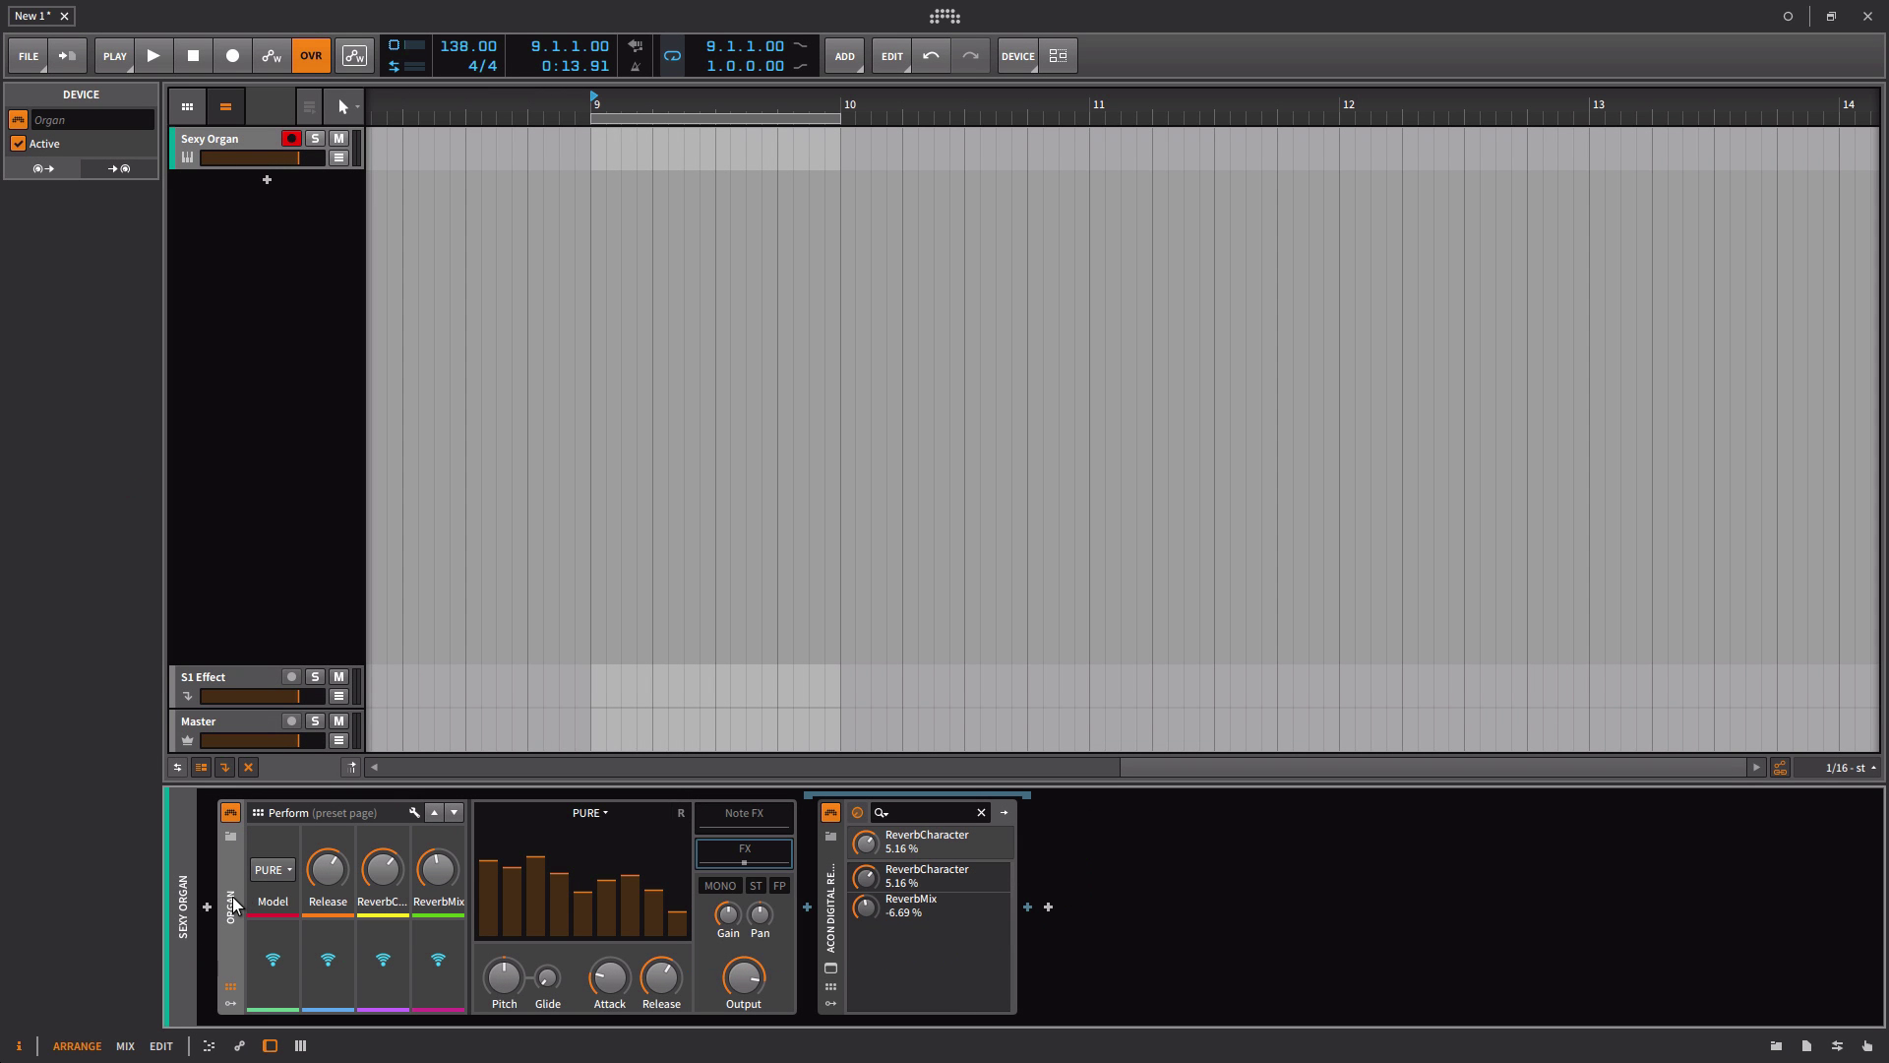
Step: Delete the Organ from the track, search the presets for "sexy" and insert the Sexy Organ preset in its place
key("Delete")
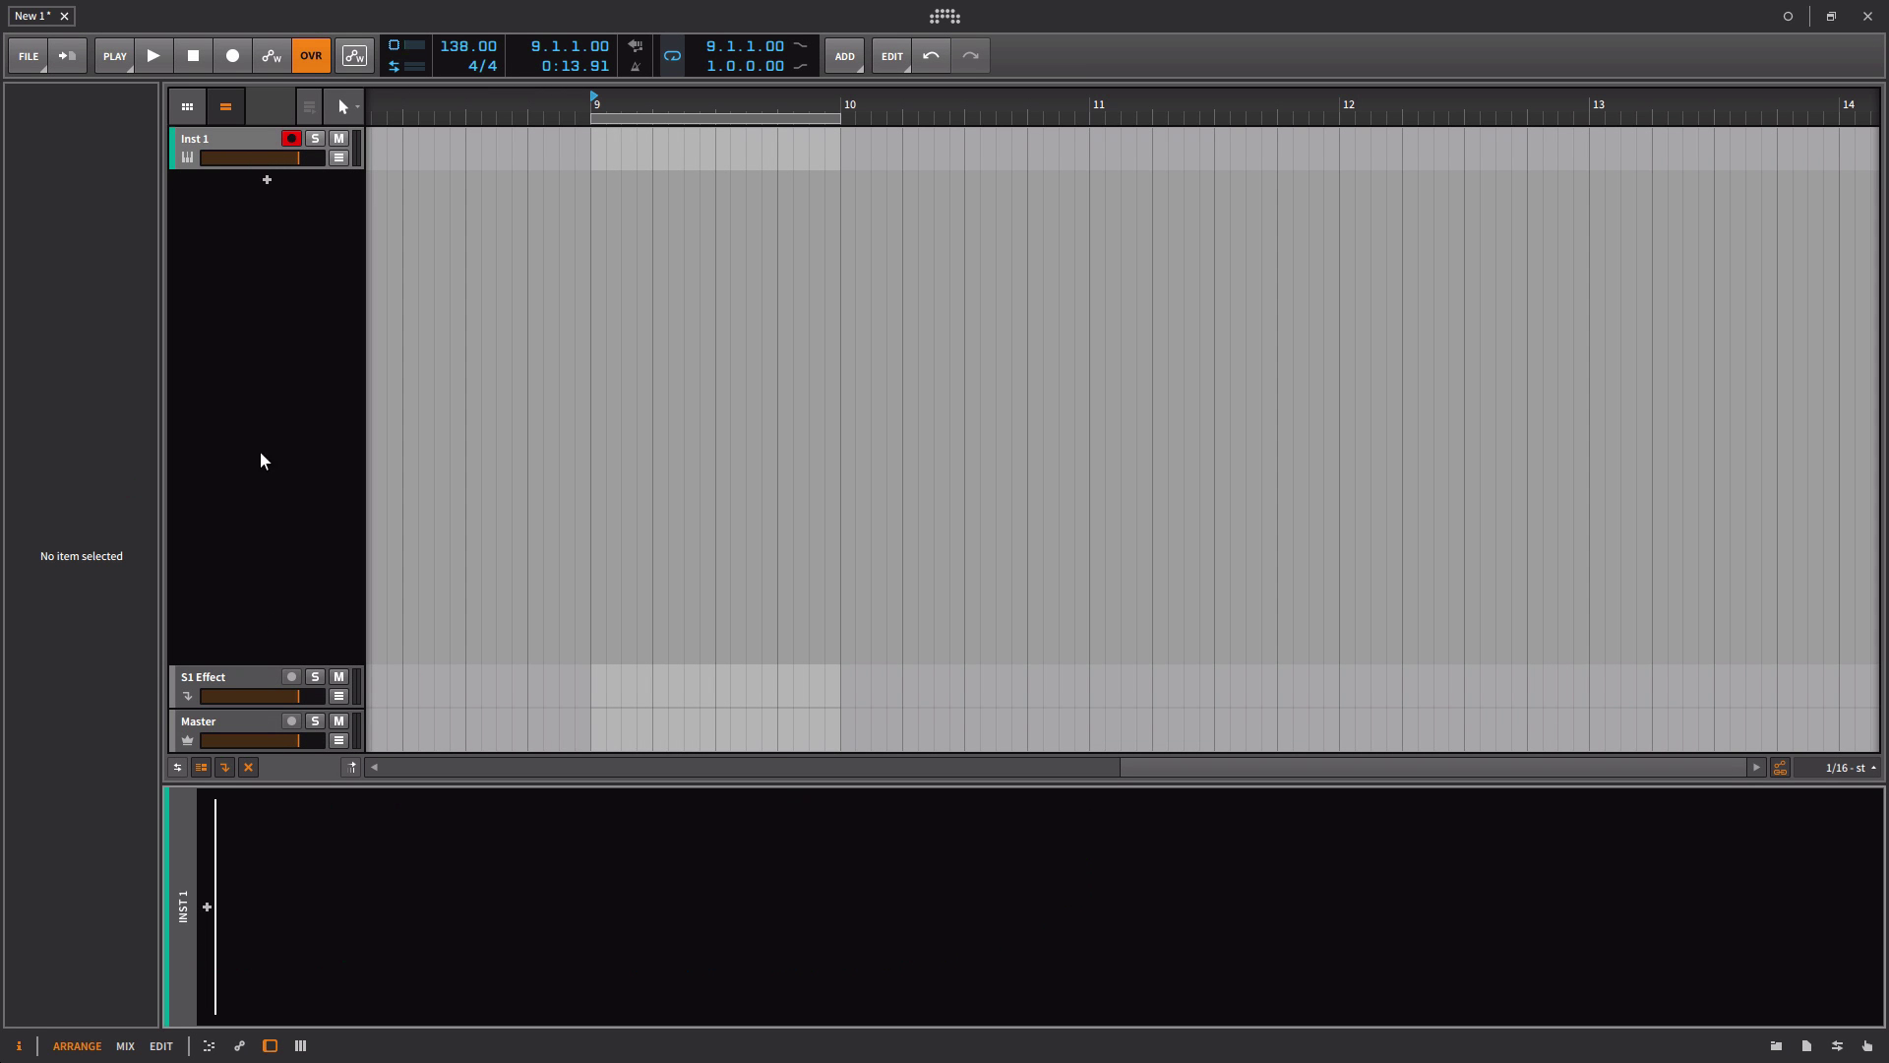
left_click(207, 907)
left_click(1037, 154)
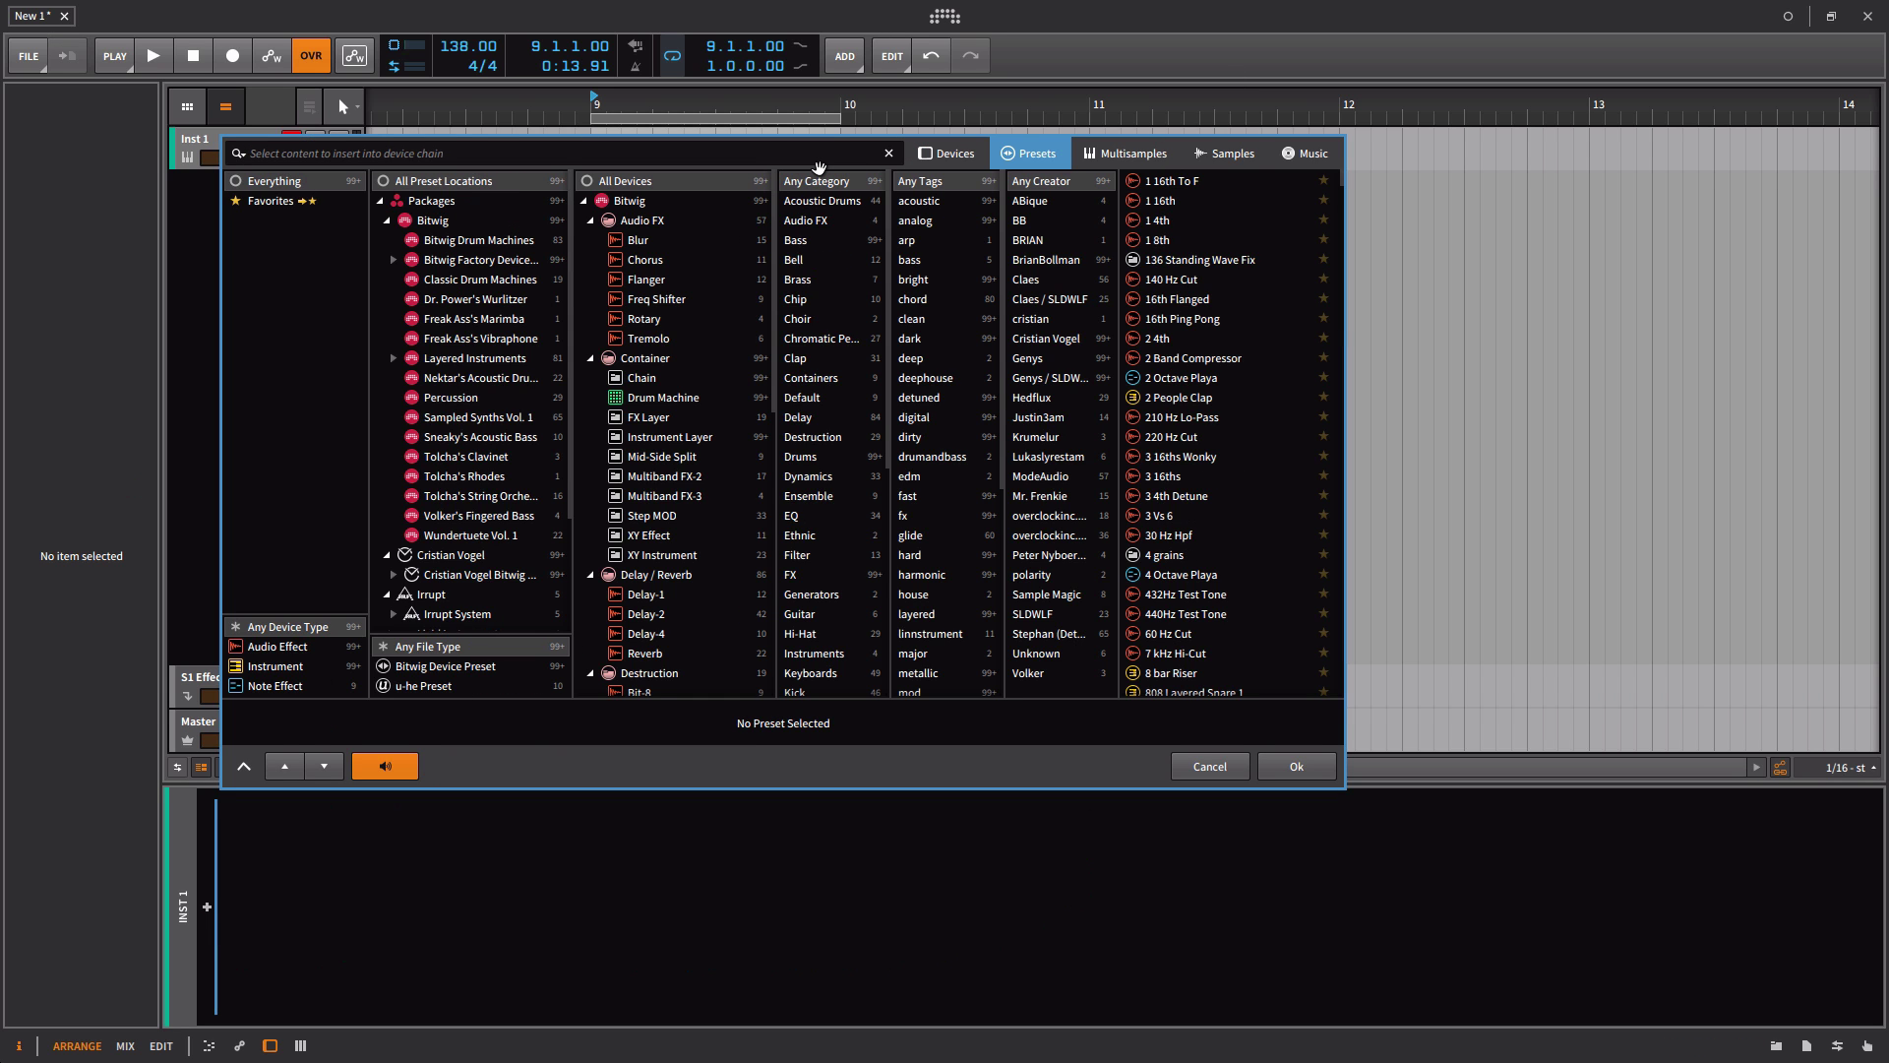
type("sexy")
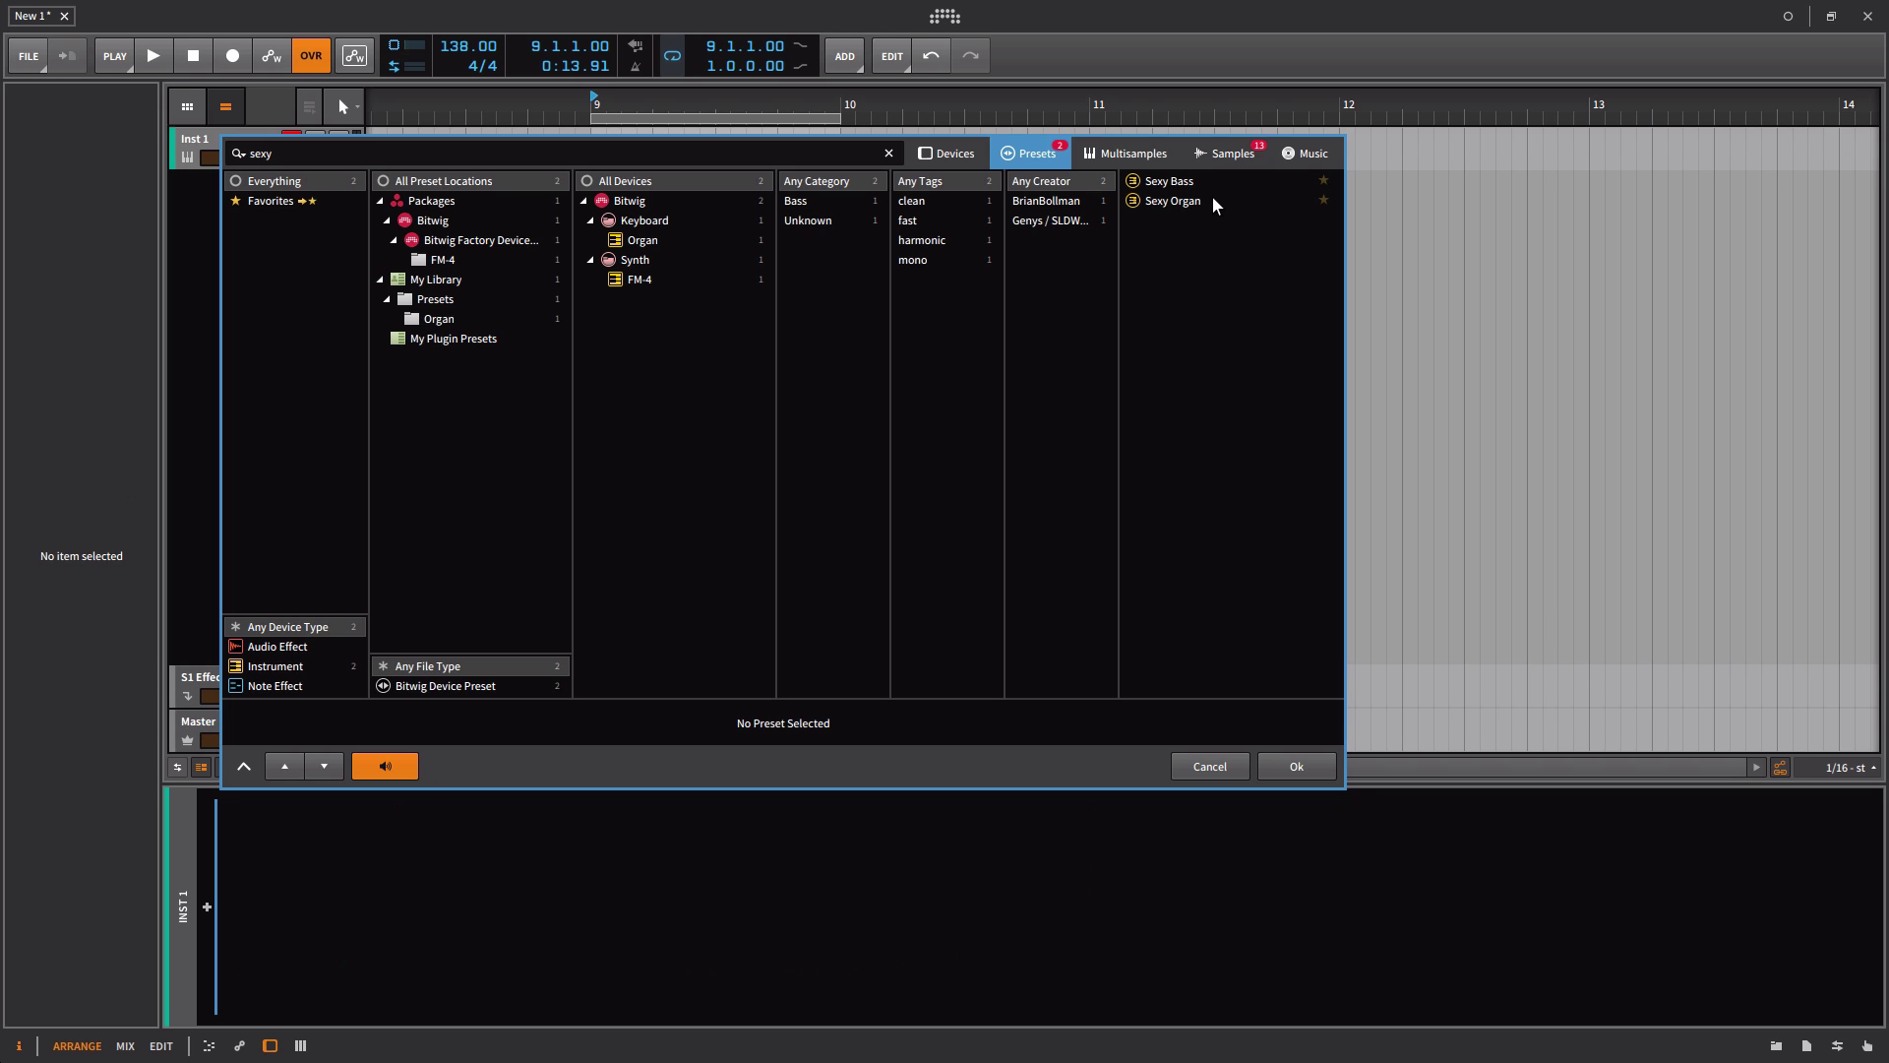
left_click(1196, 199)
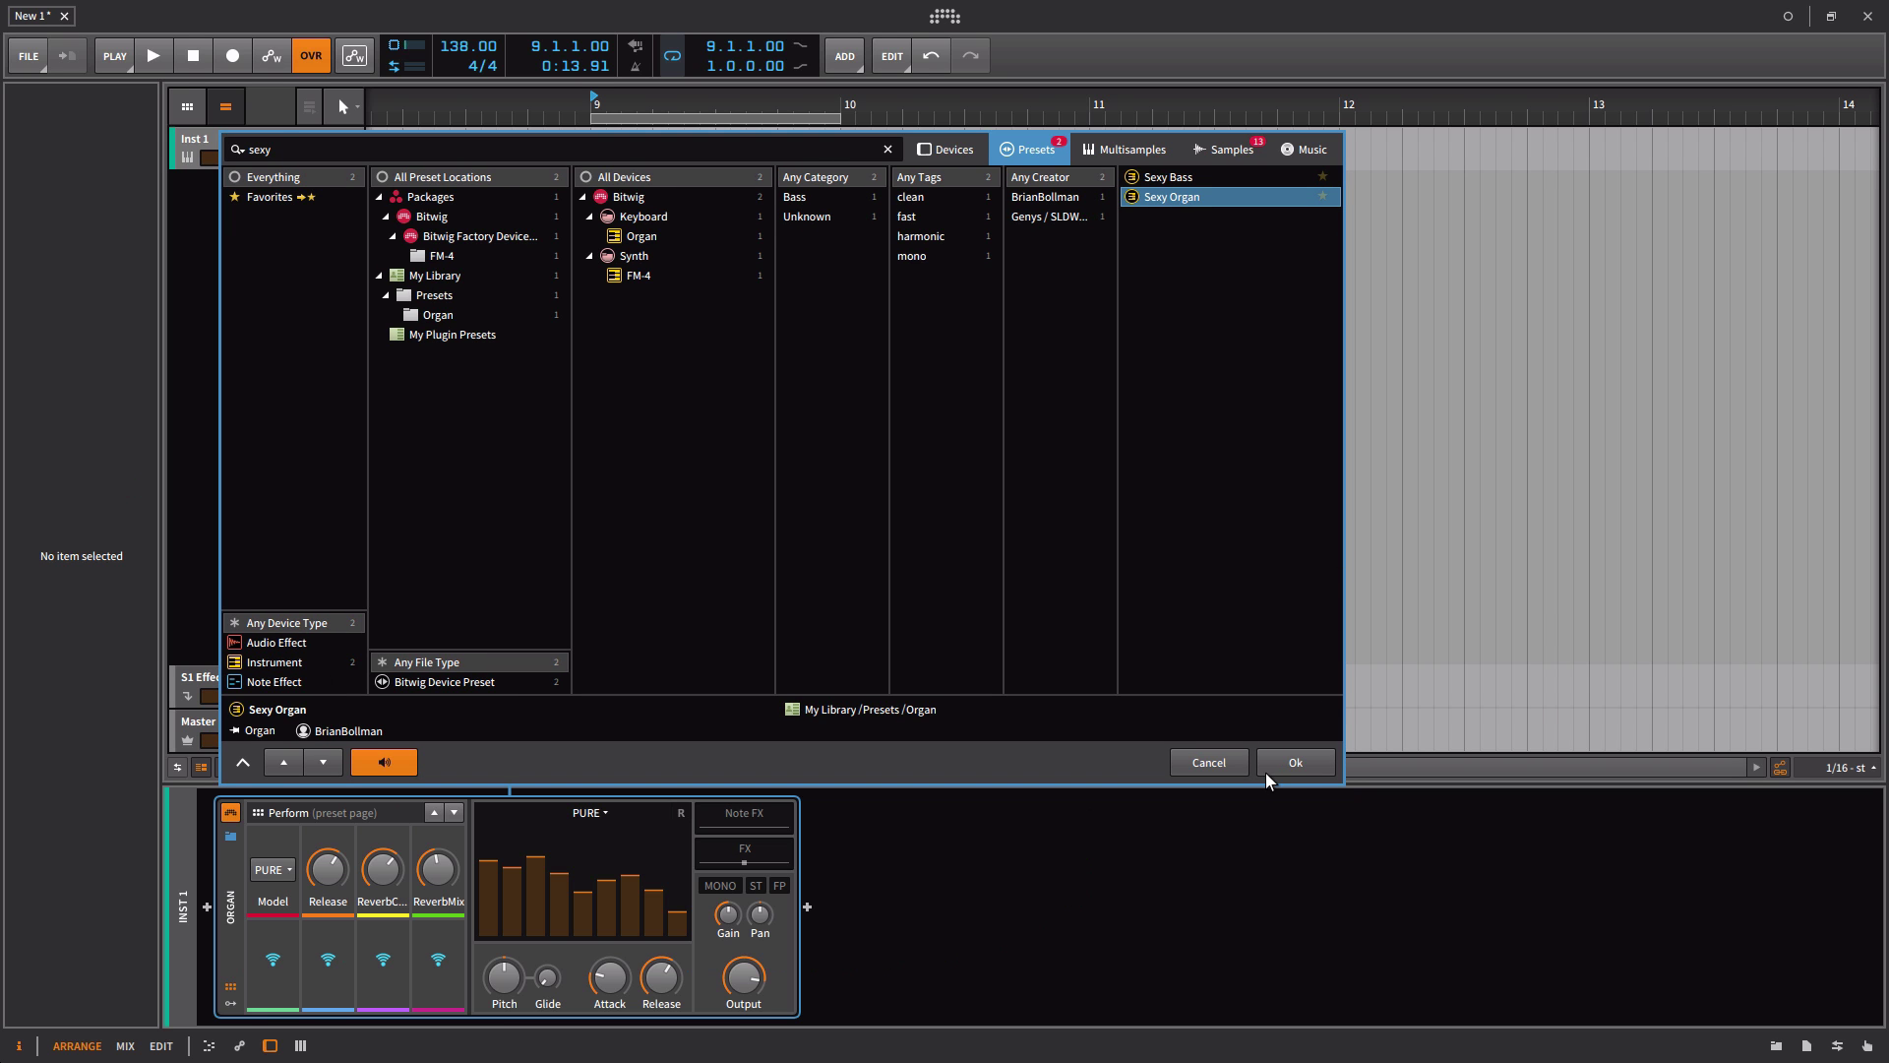
left_click(1279, 764)
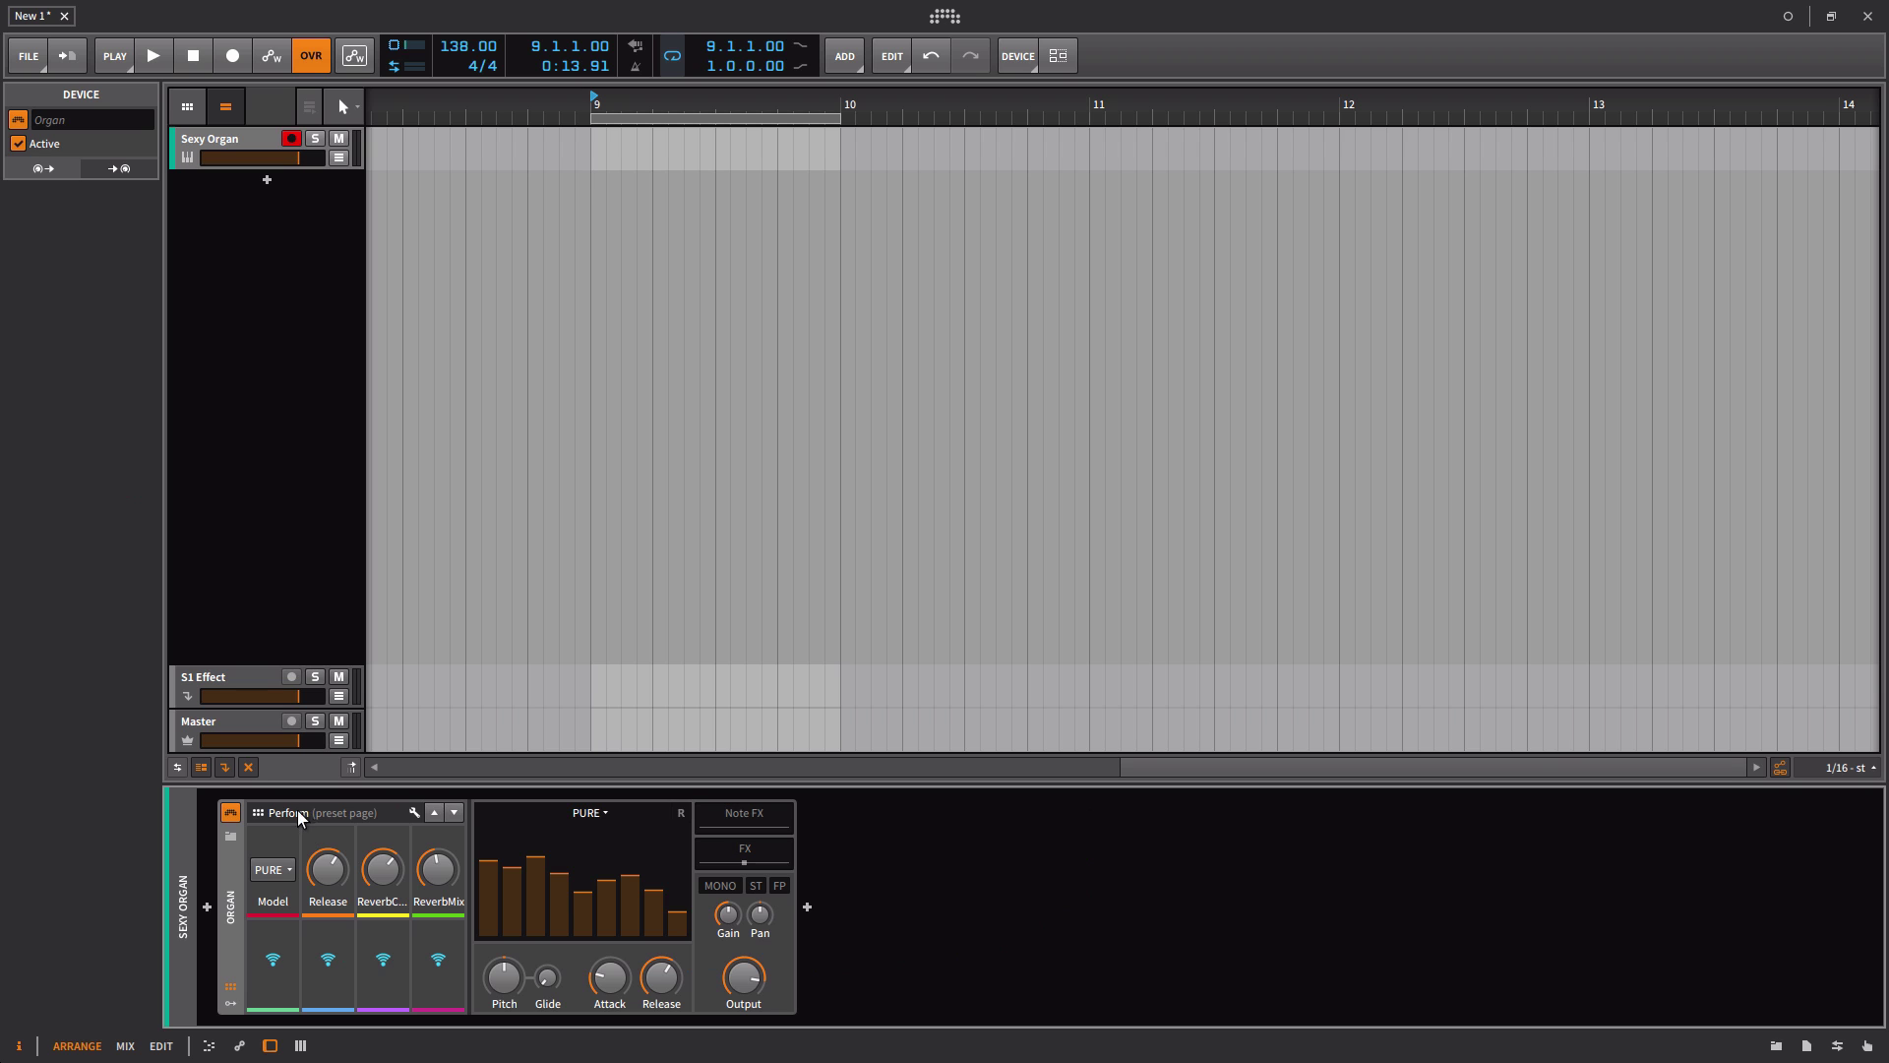
Step: Expand the Organ's FX chain and look at the nested reverb's modulator slots, leaving them hidden
left_click(751, 856)
left_click(764, 860)
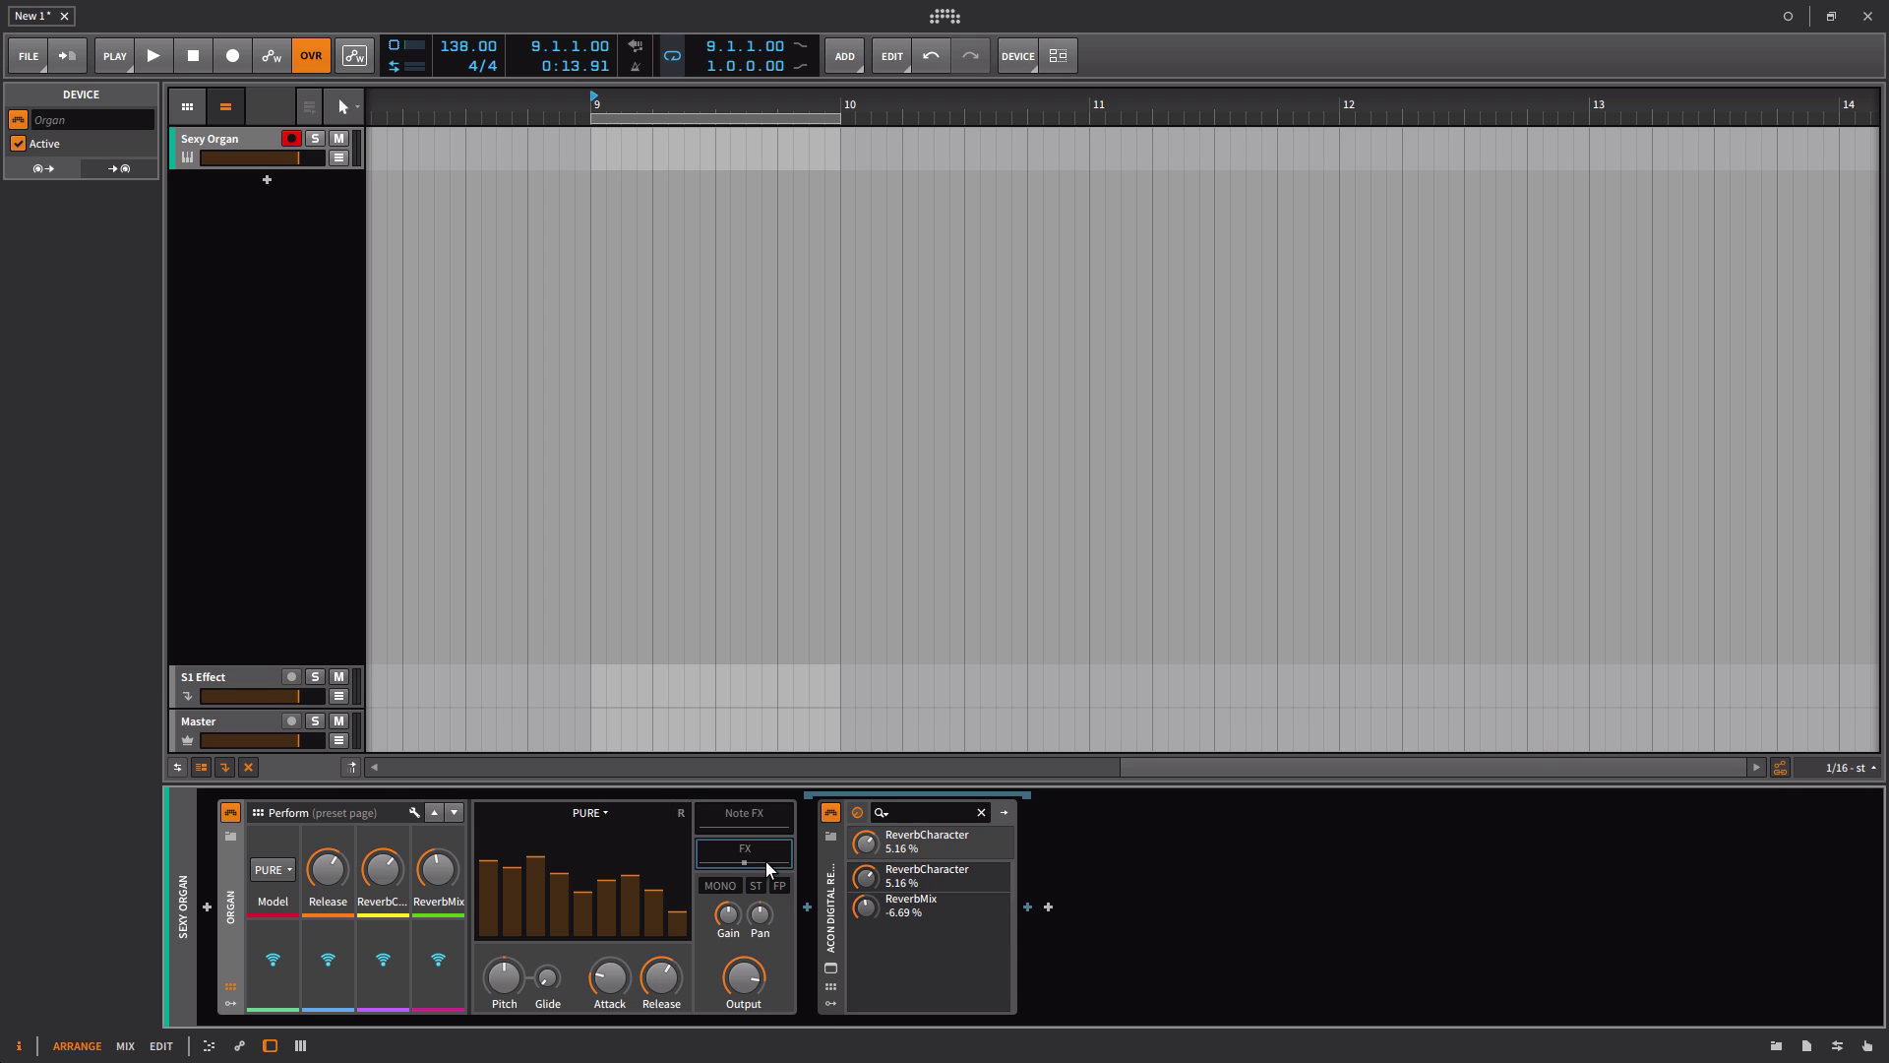
left_click(831, 1004)
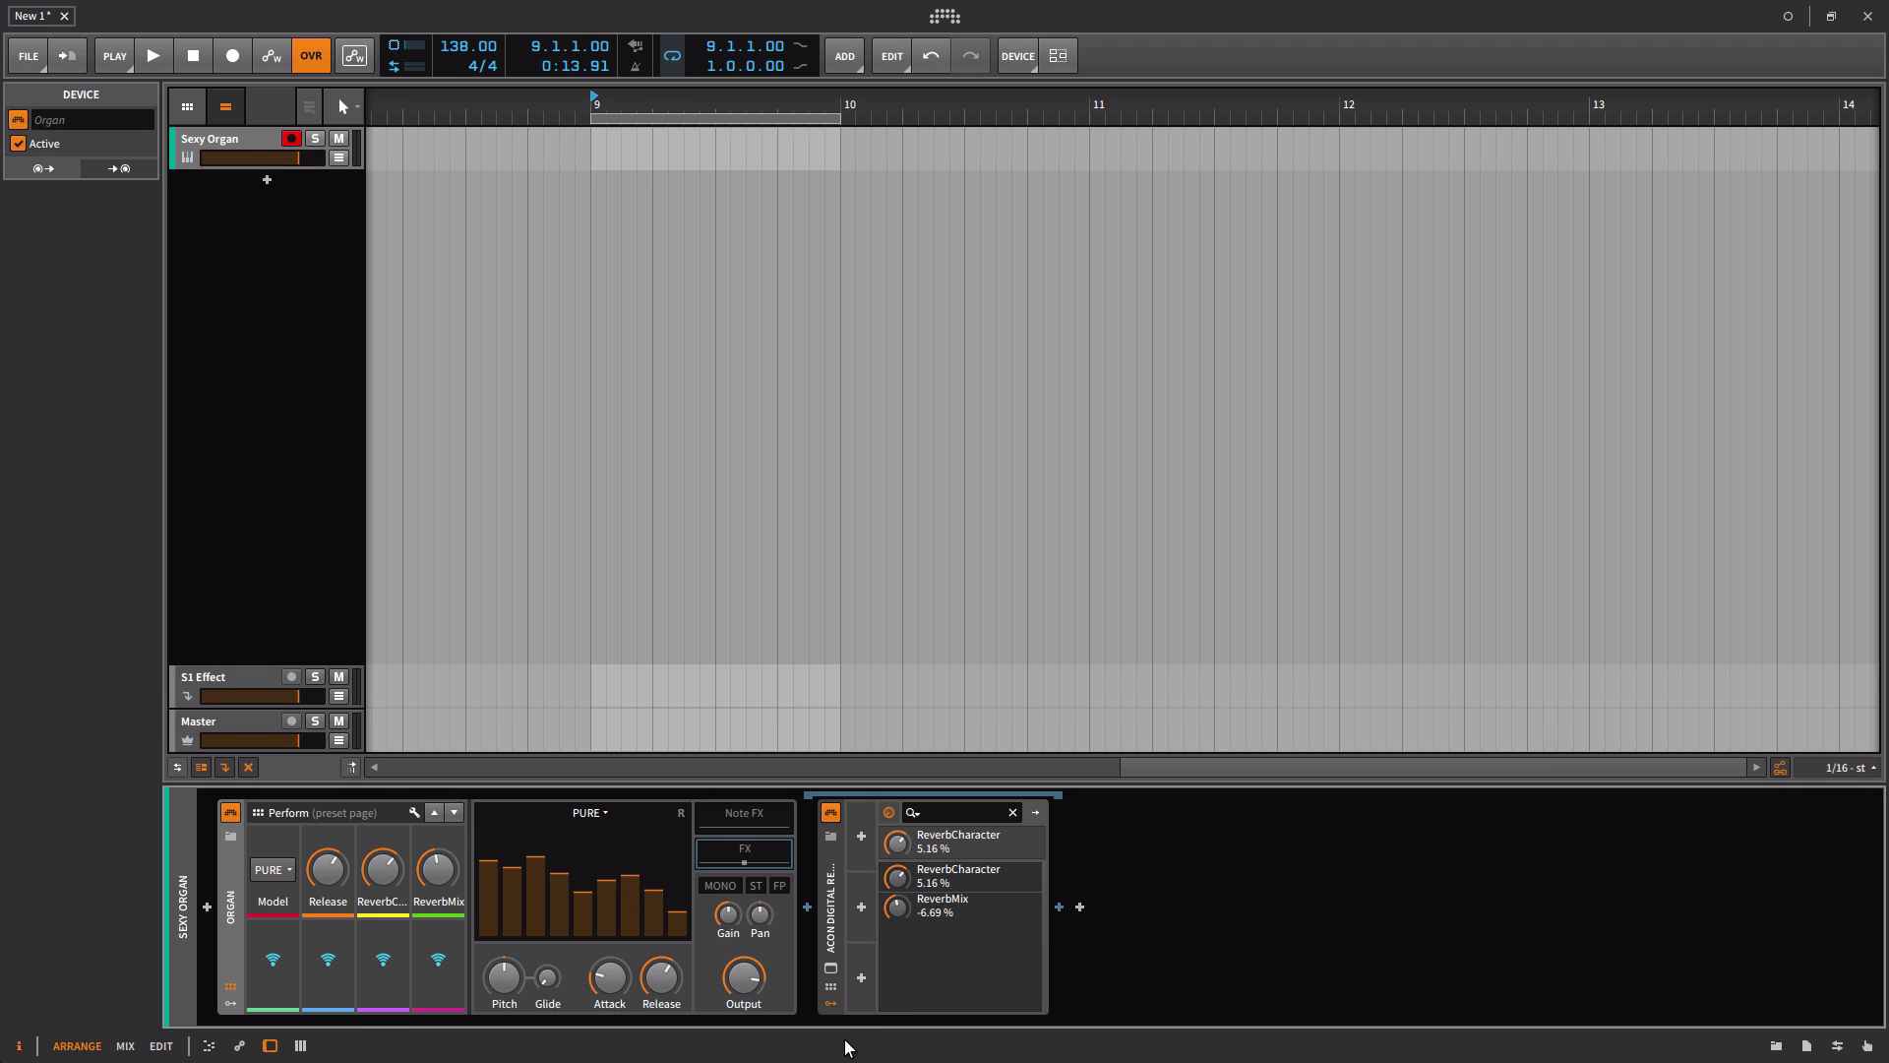
left_click(828, 1005)
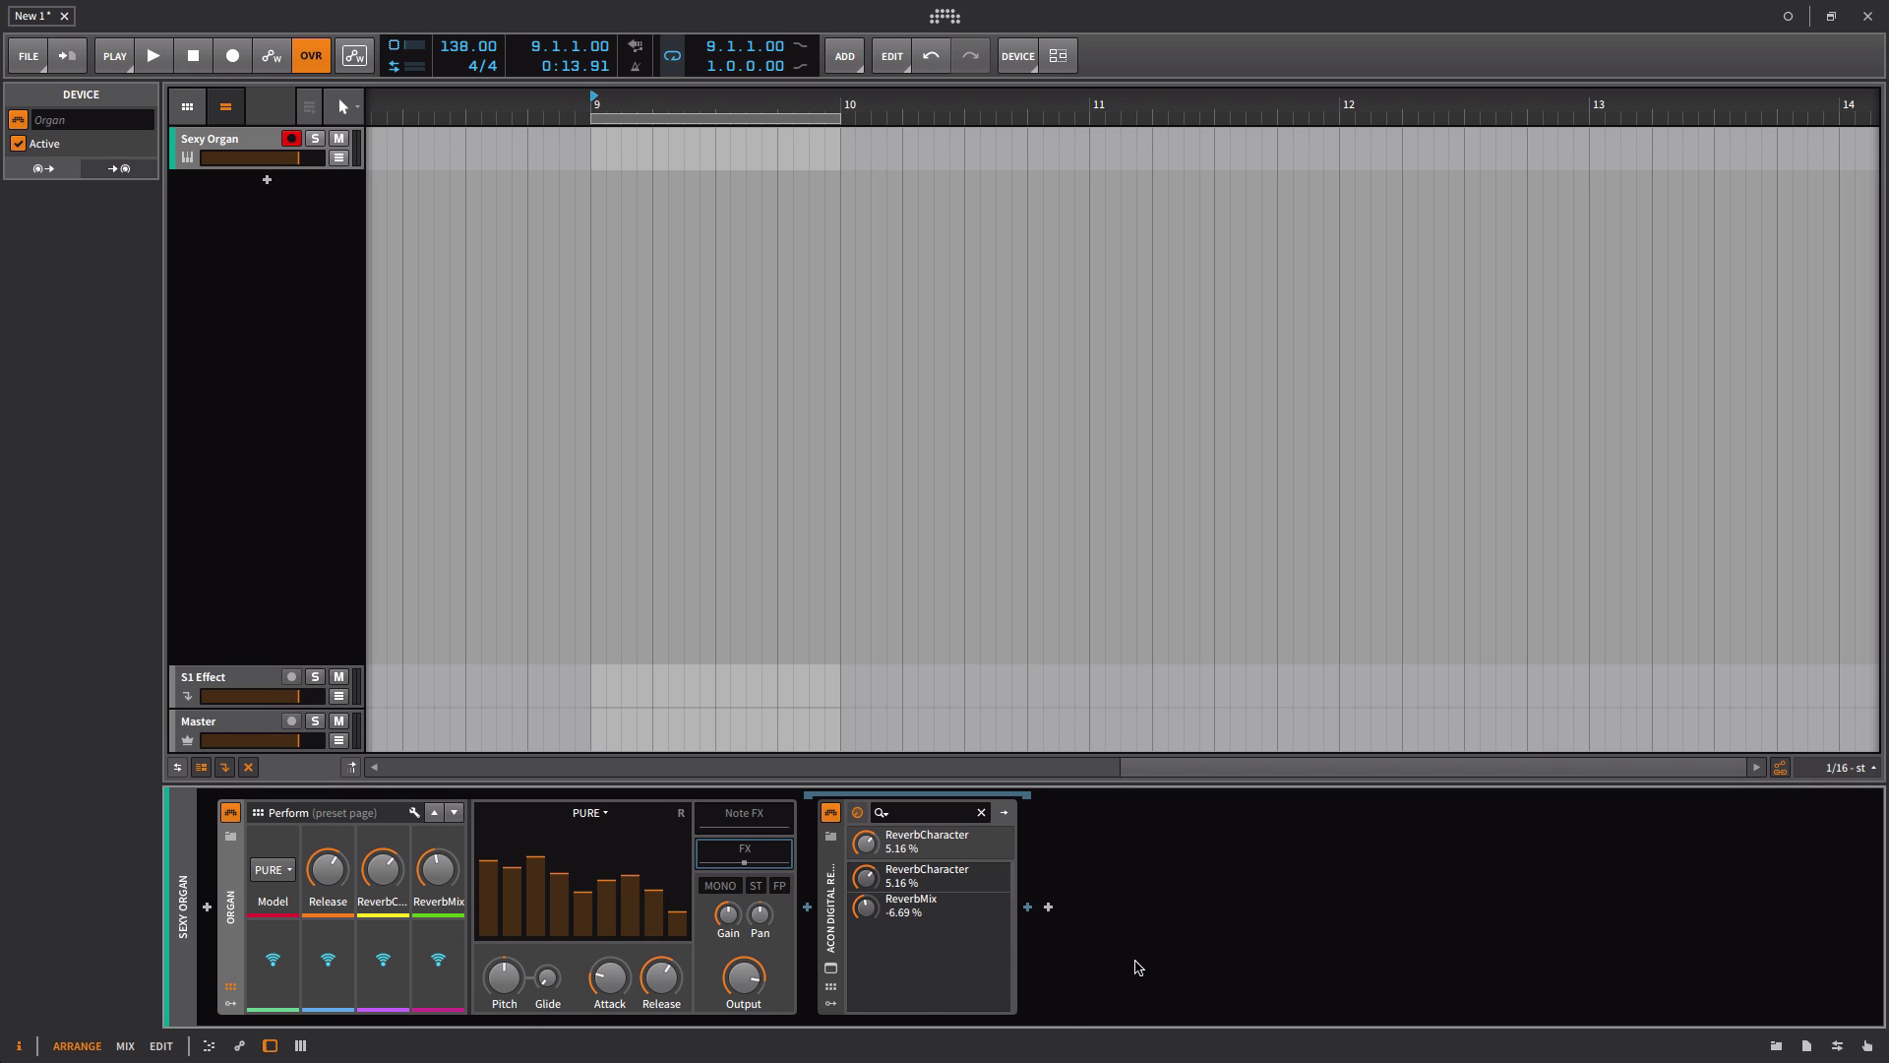
Step: Try adding a blank device page to the nested reverb's remote controls, revert it and hide the reverb's controls
left_click(831, 989)
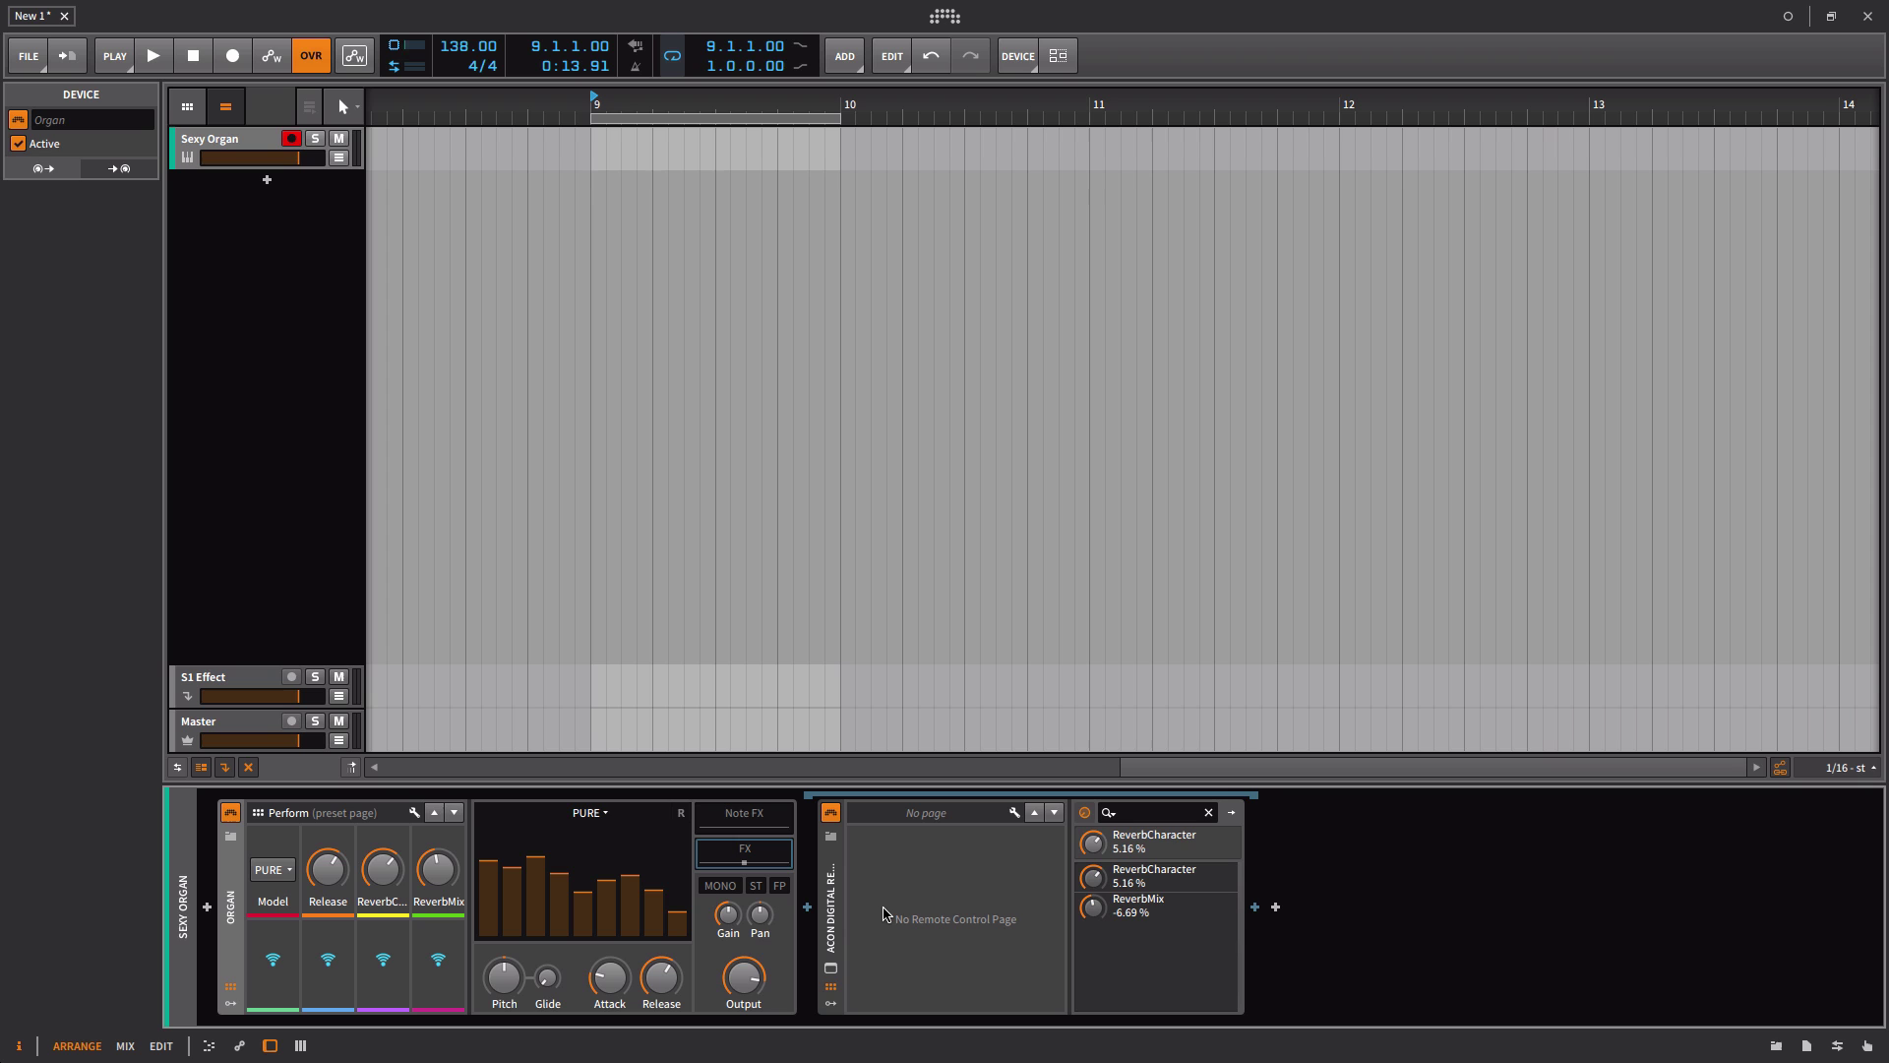
left_click(1015, 813)
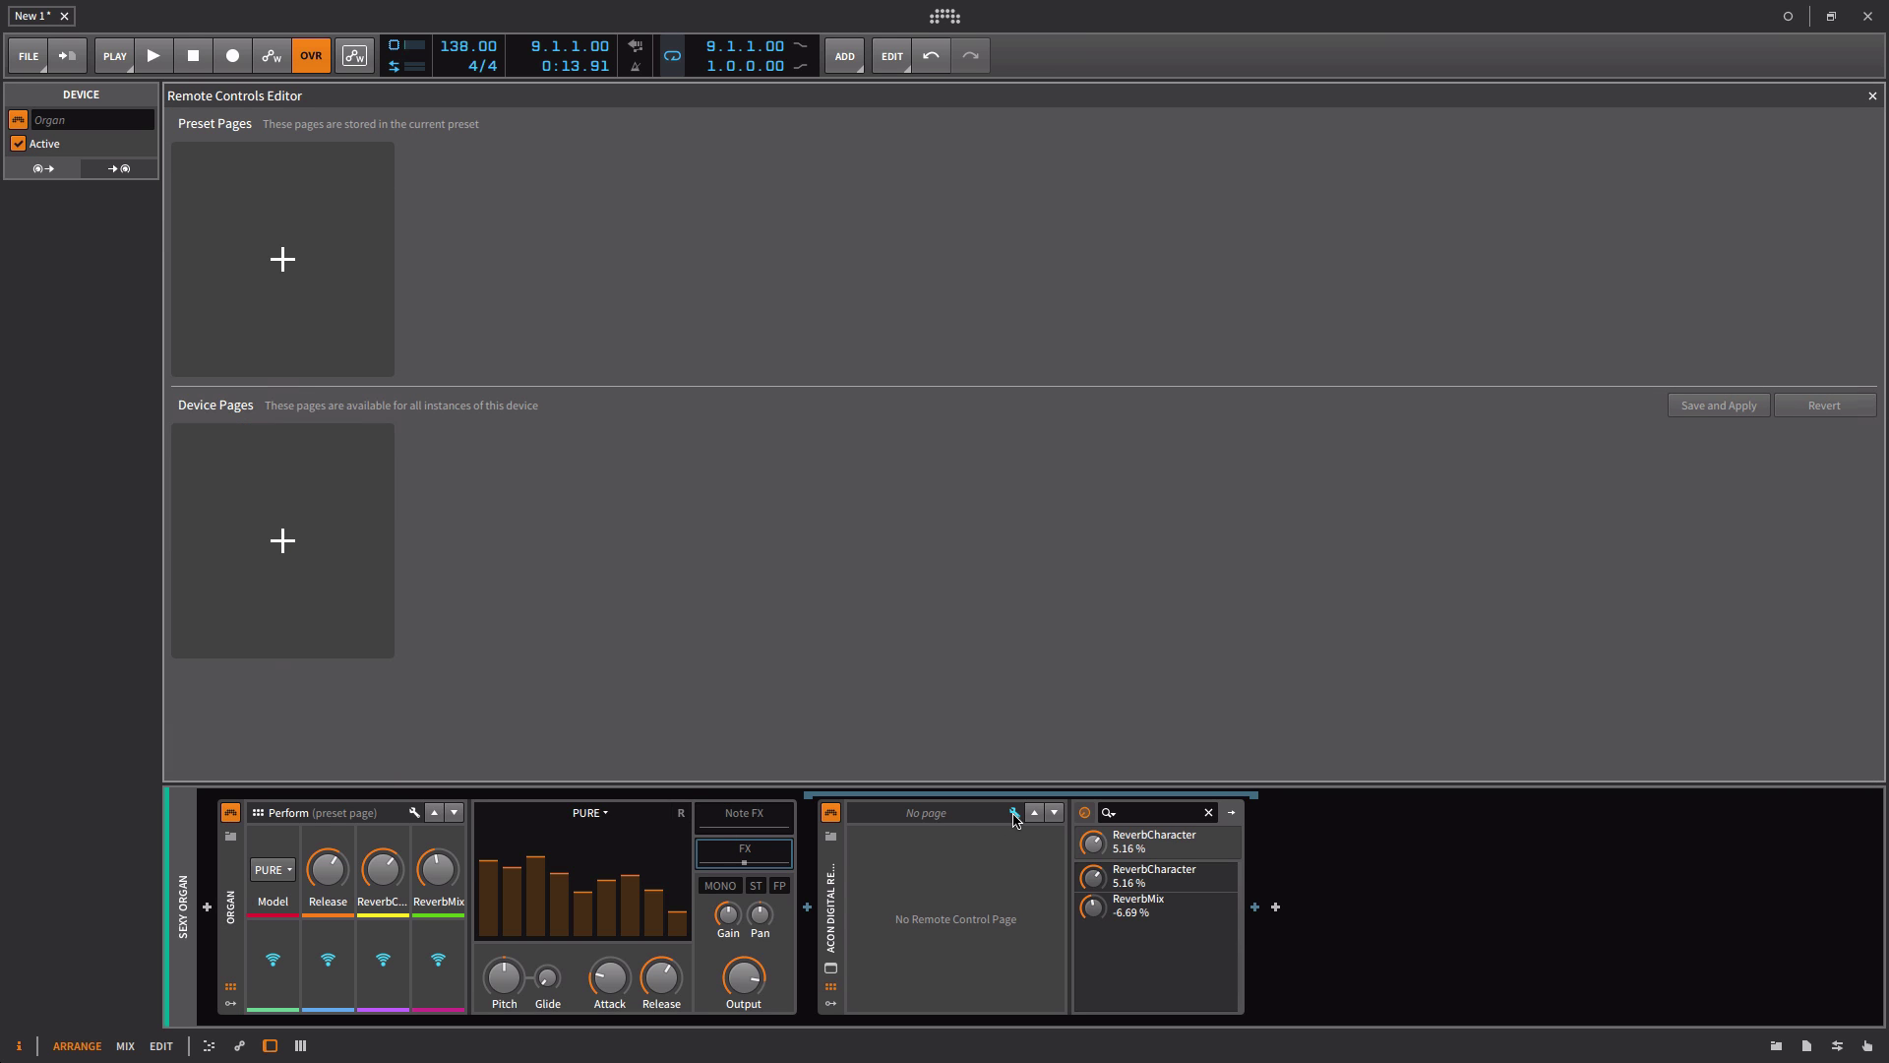
left_click(283, 547)
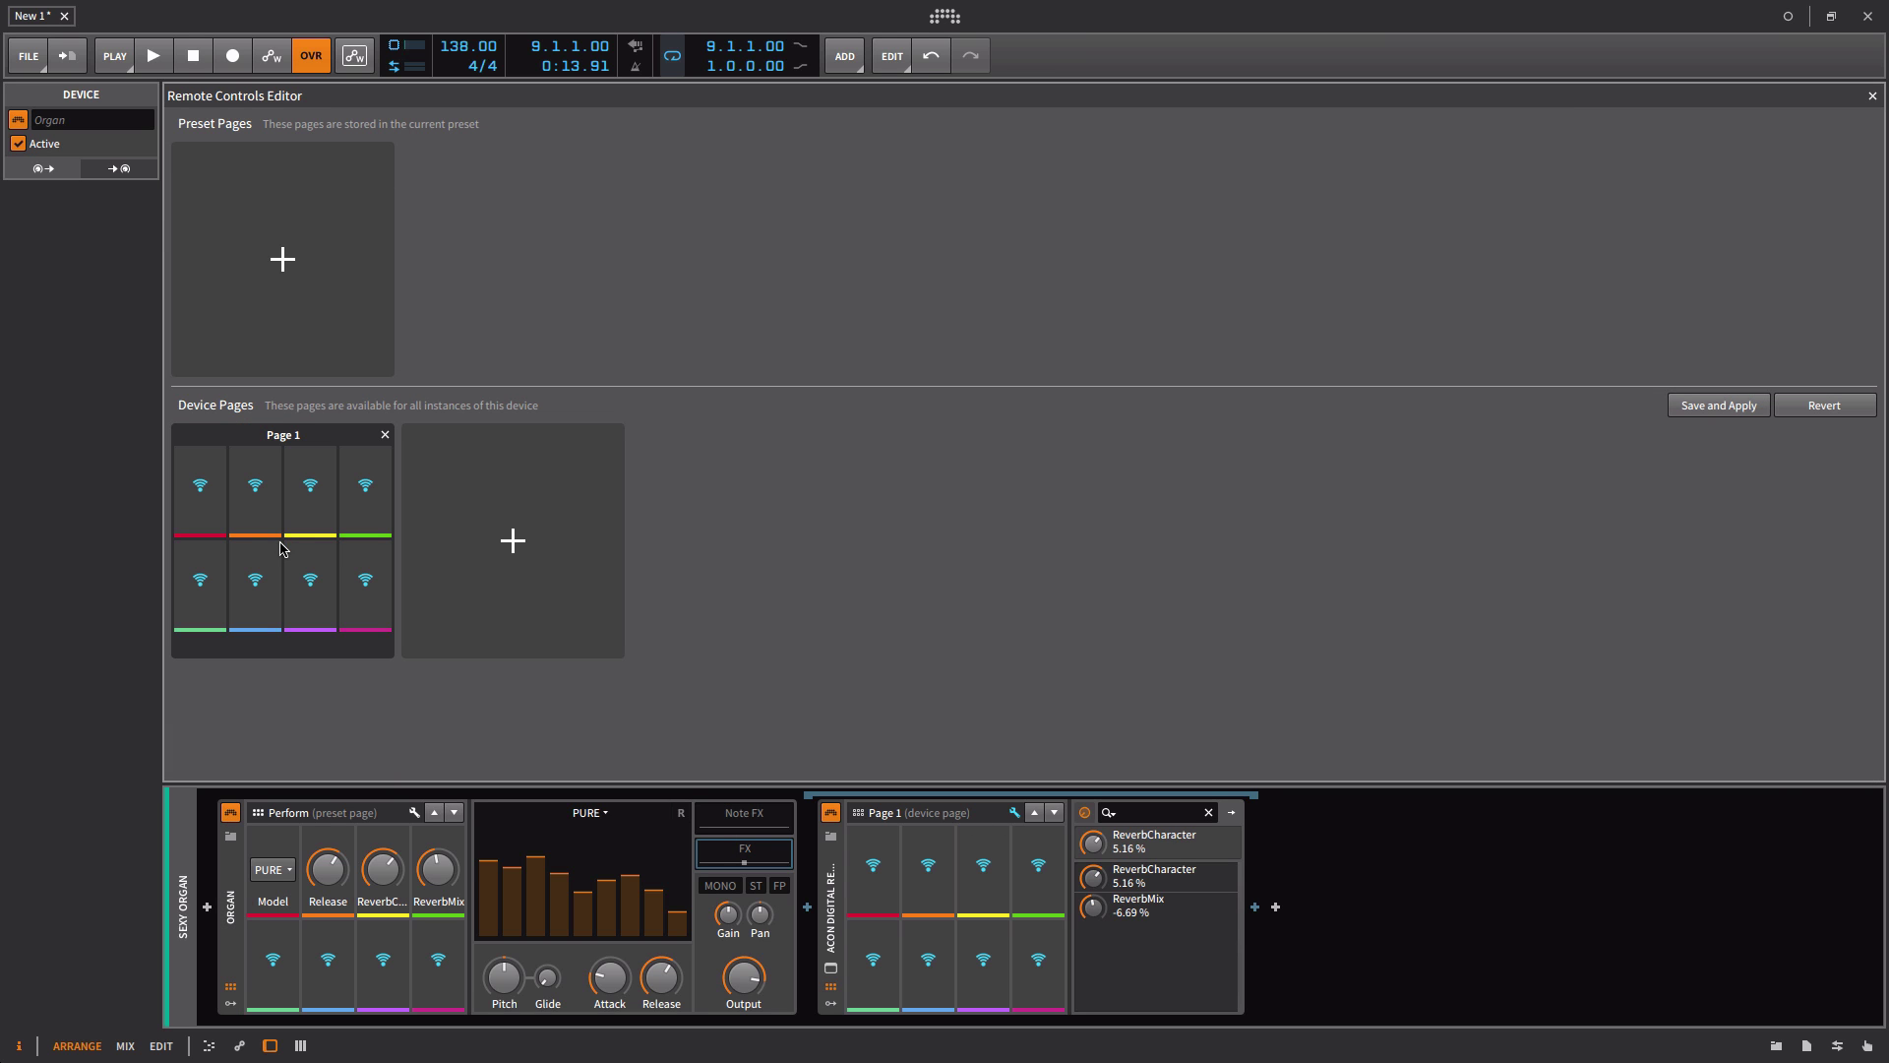
left_click(857, 870)
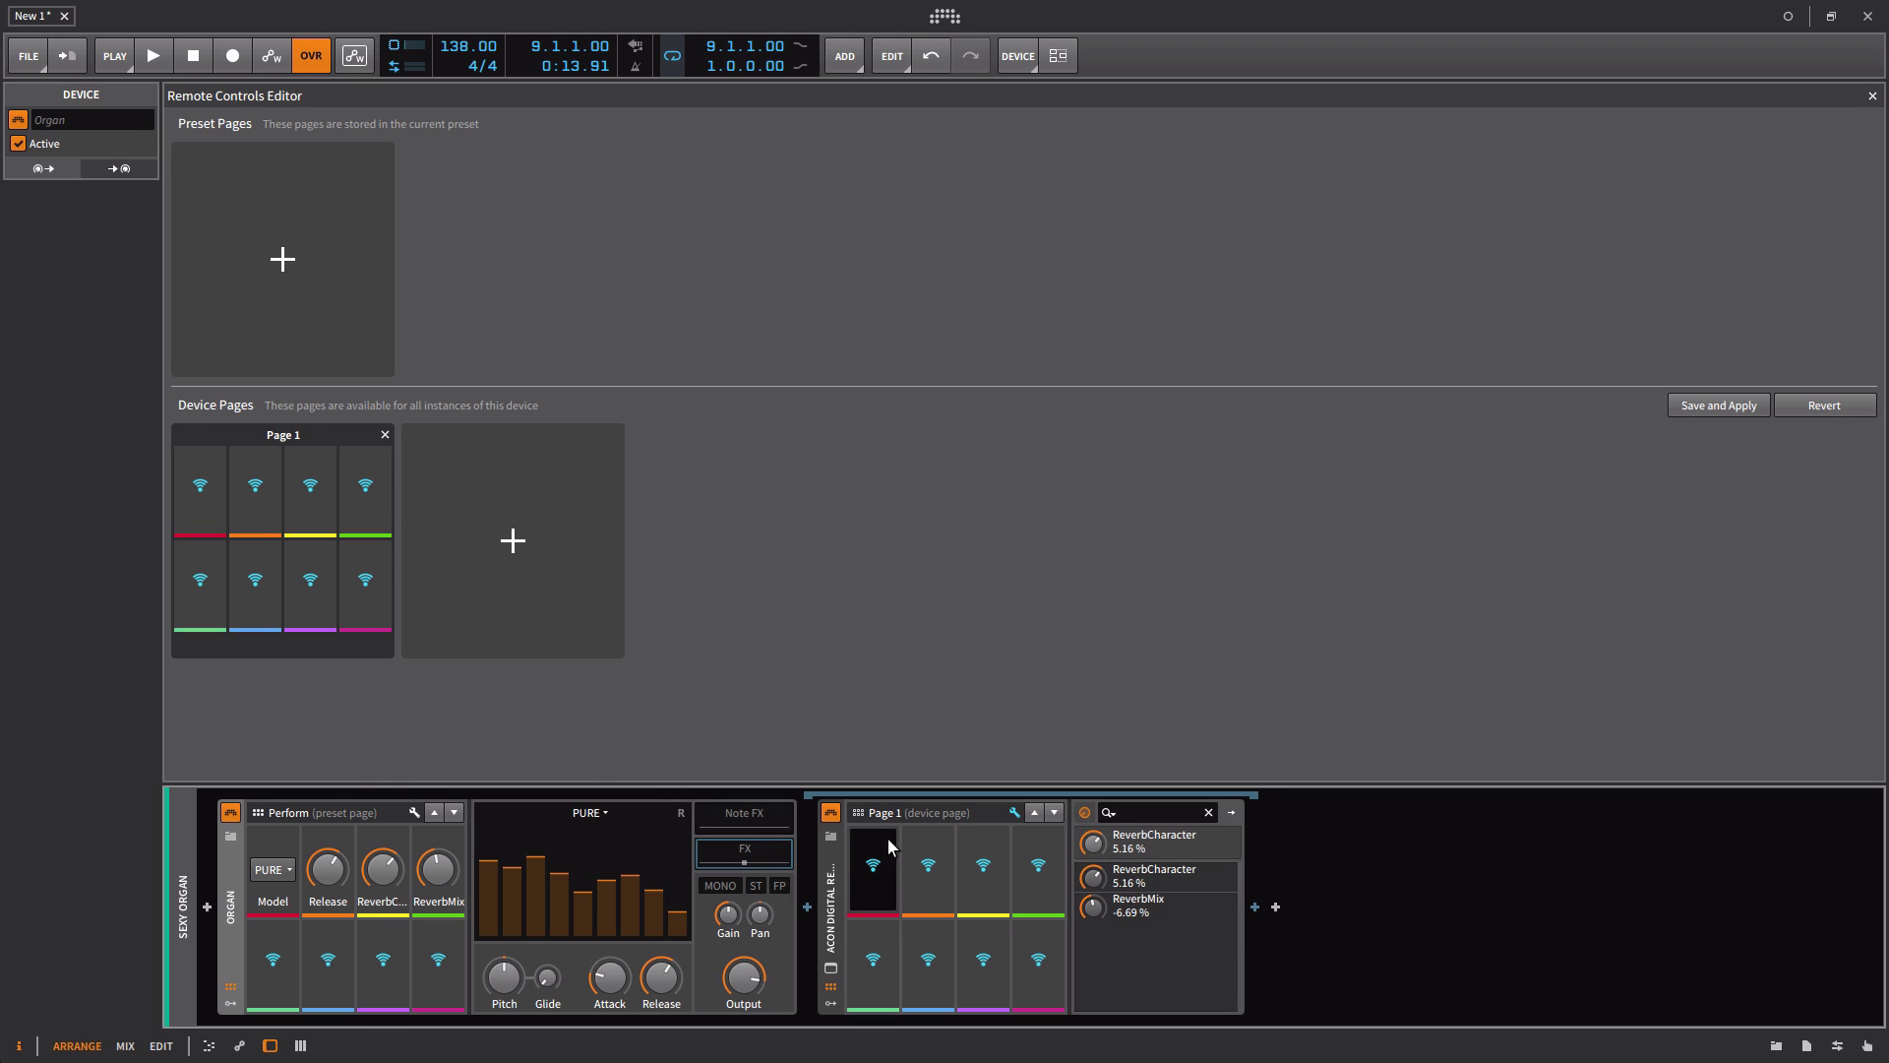
left_click(1781, 408)
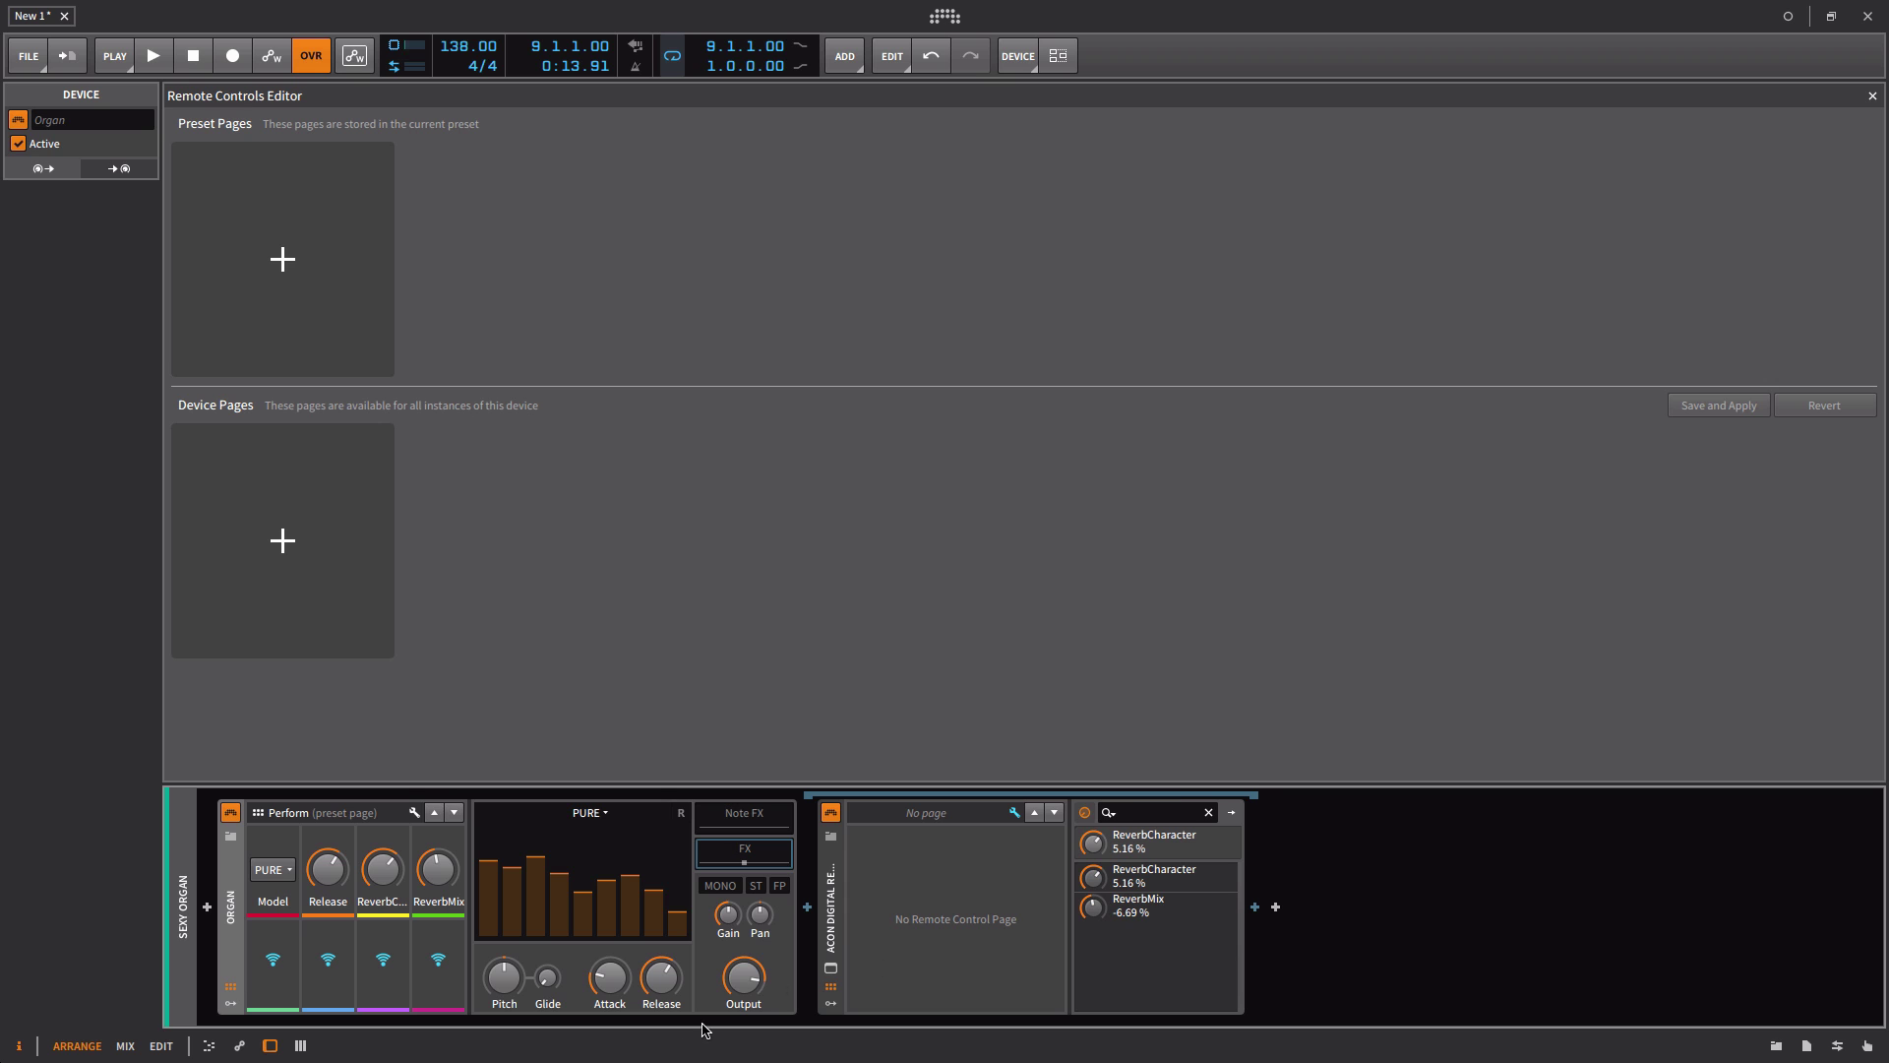
left_click(831, 985)
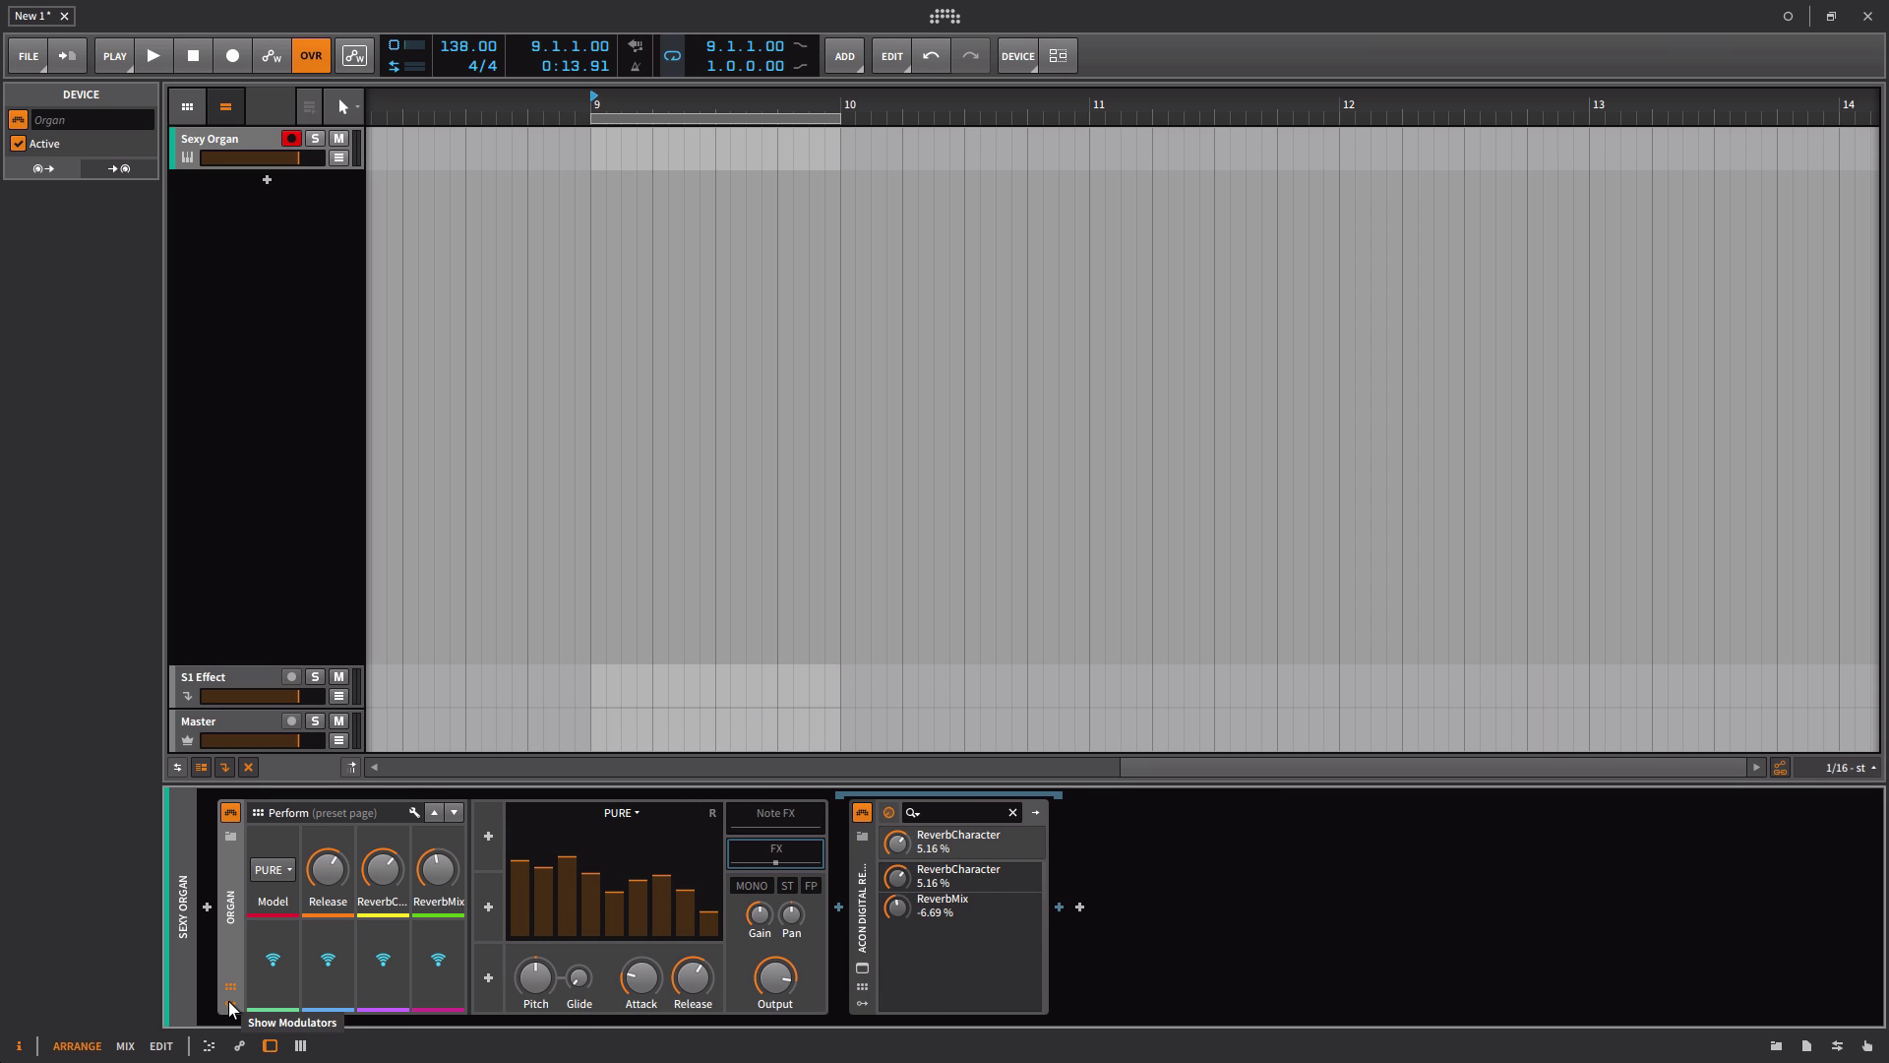
Step: Group the Organ into an Instrument Layer and inspect the layer's remote controls and modulator slots
key("ctrl+g")
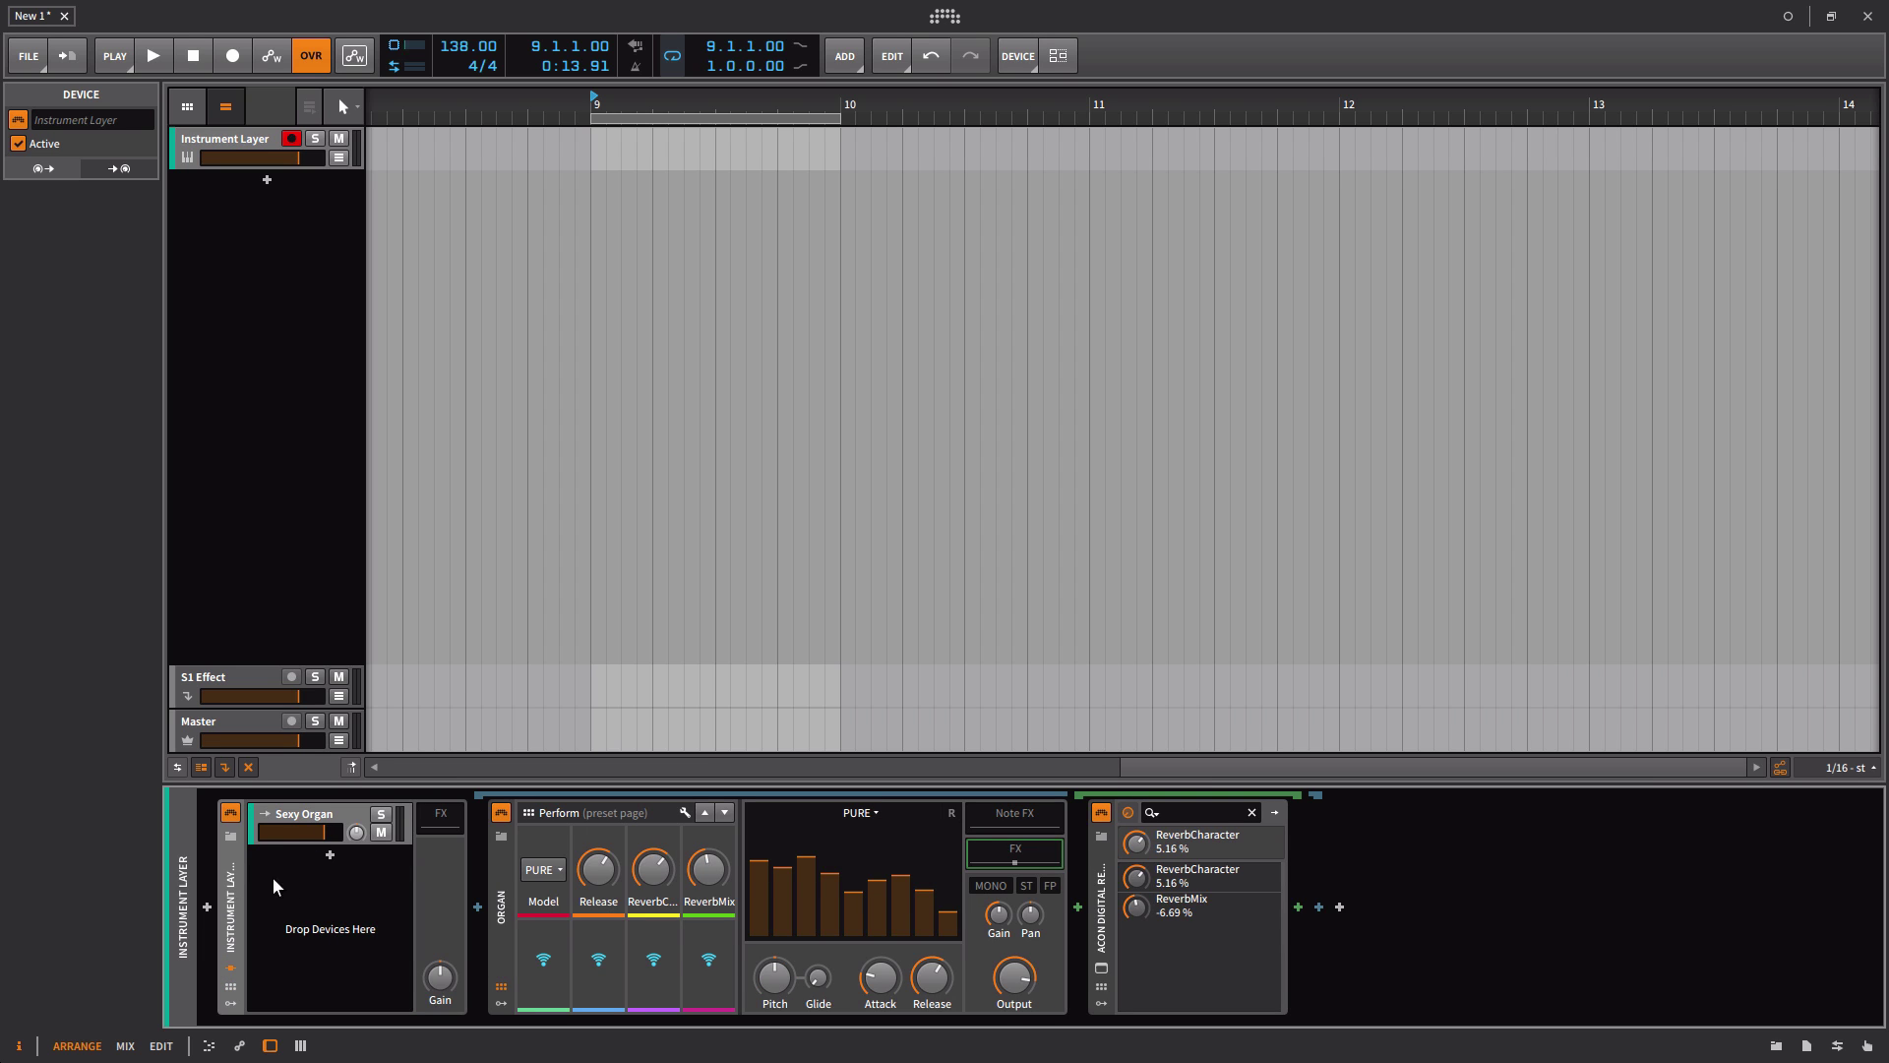
left_click(231, 988)
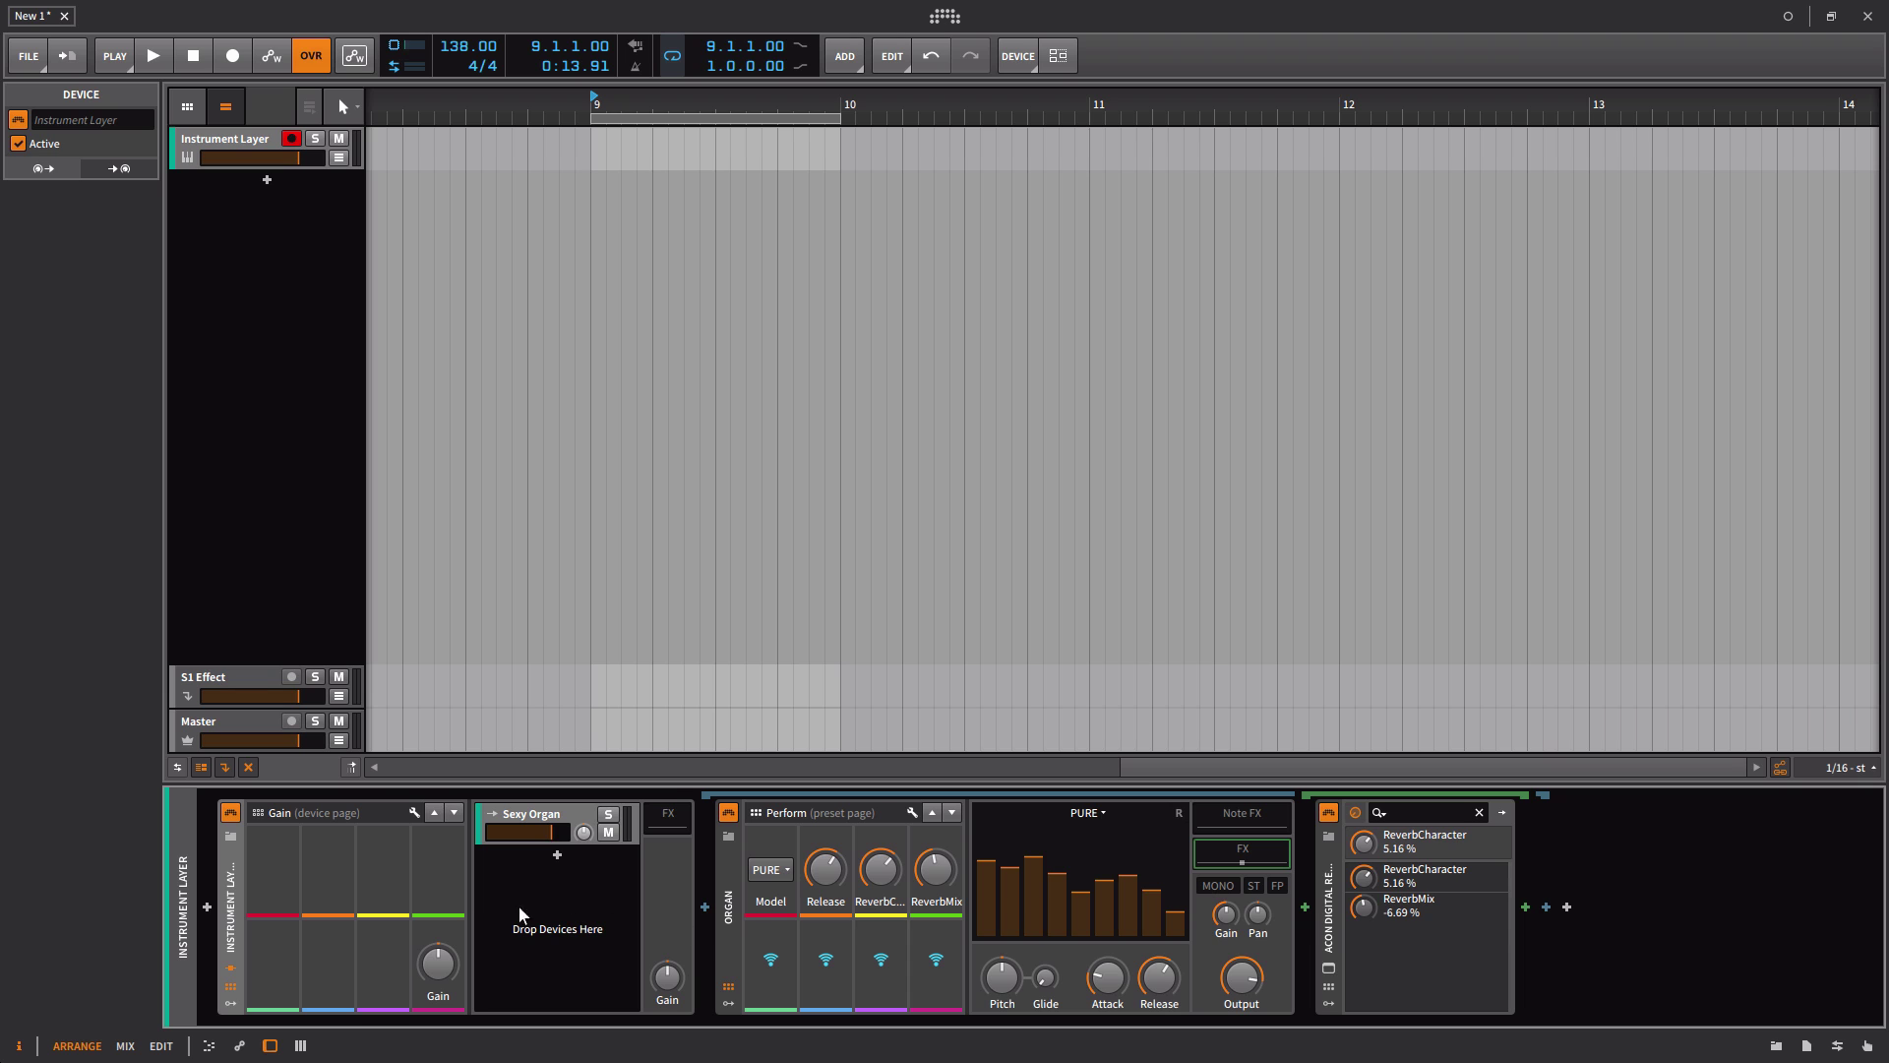
left_click(231, 1004)
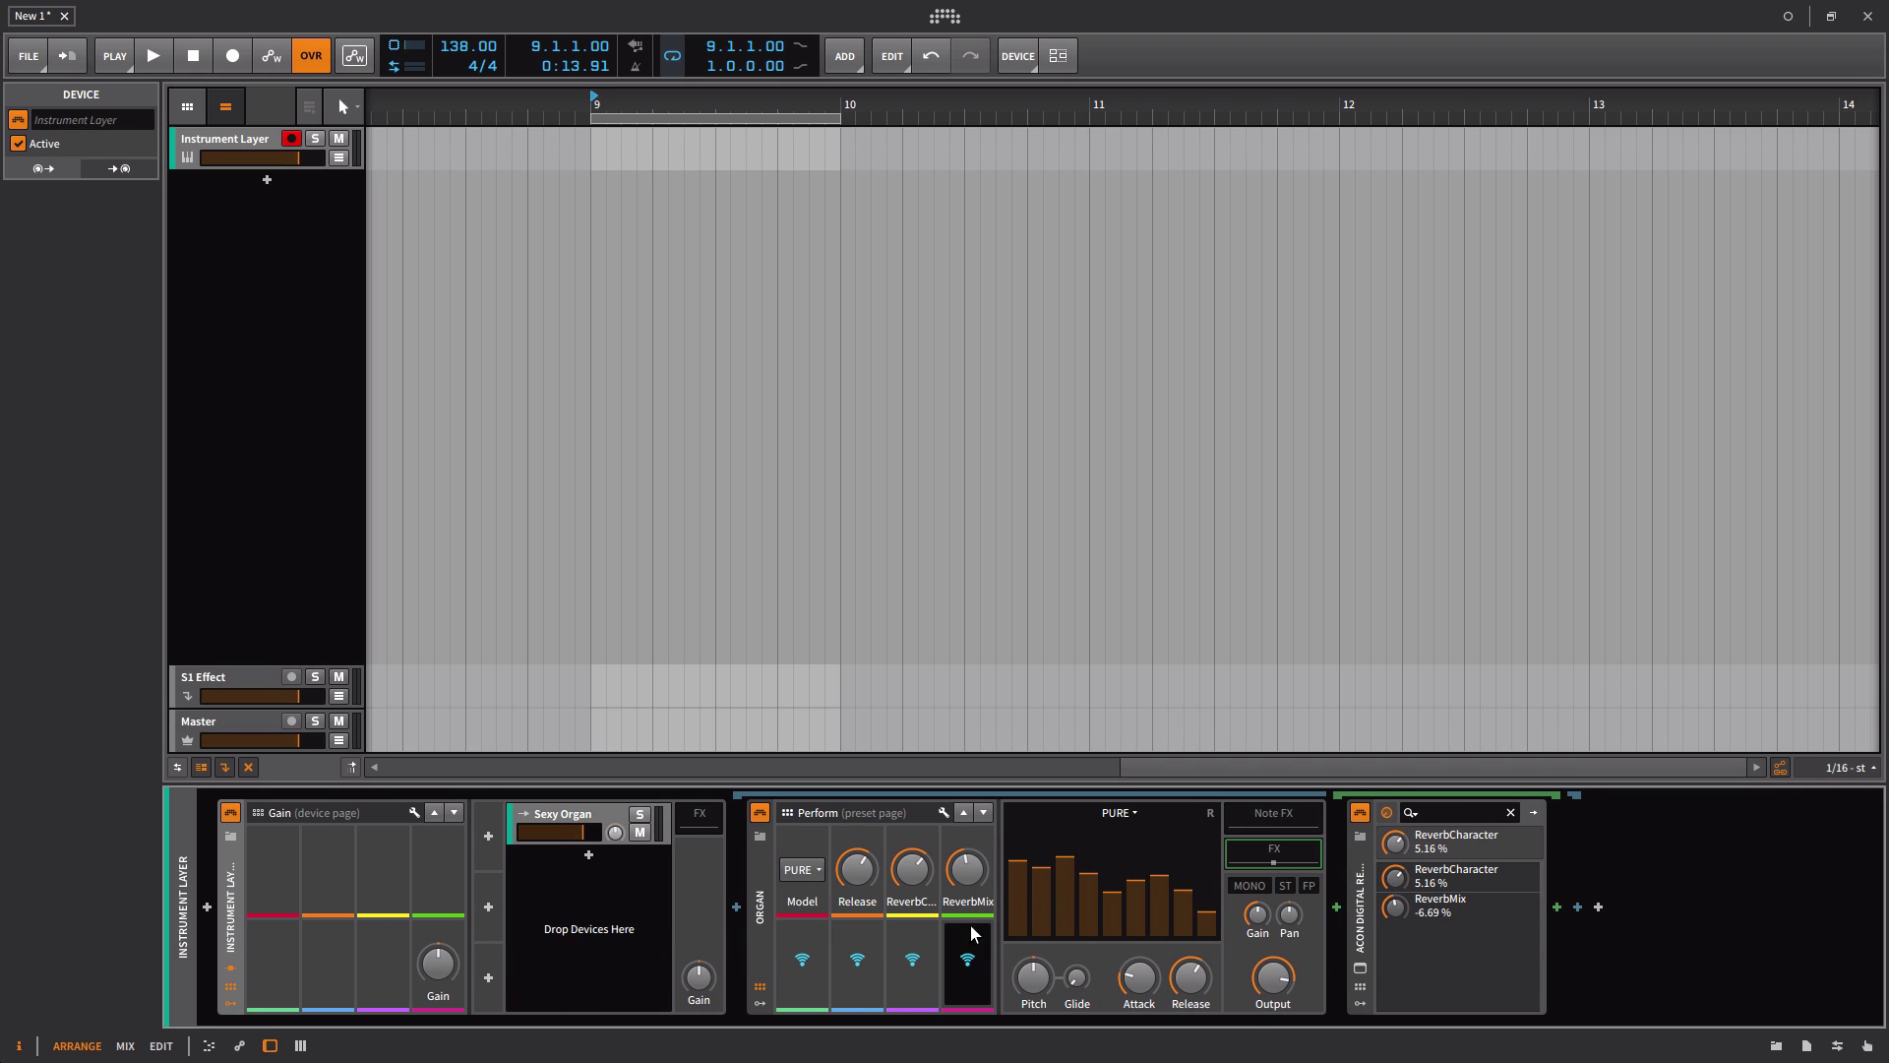
left_click(228, 1002)
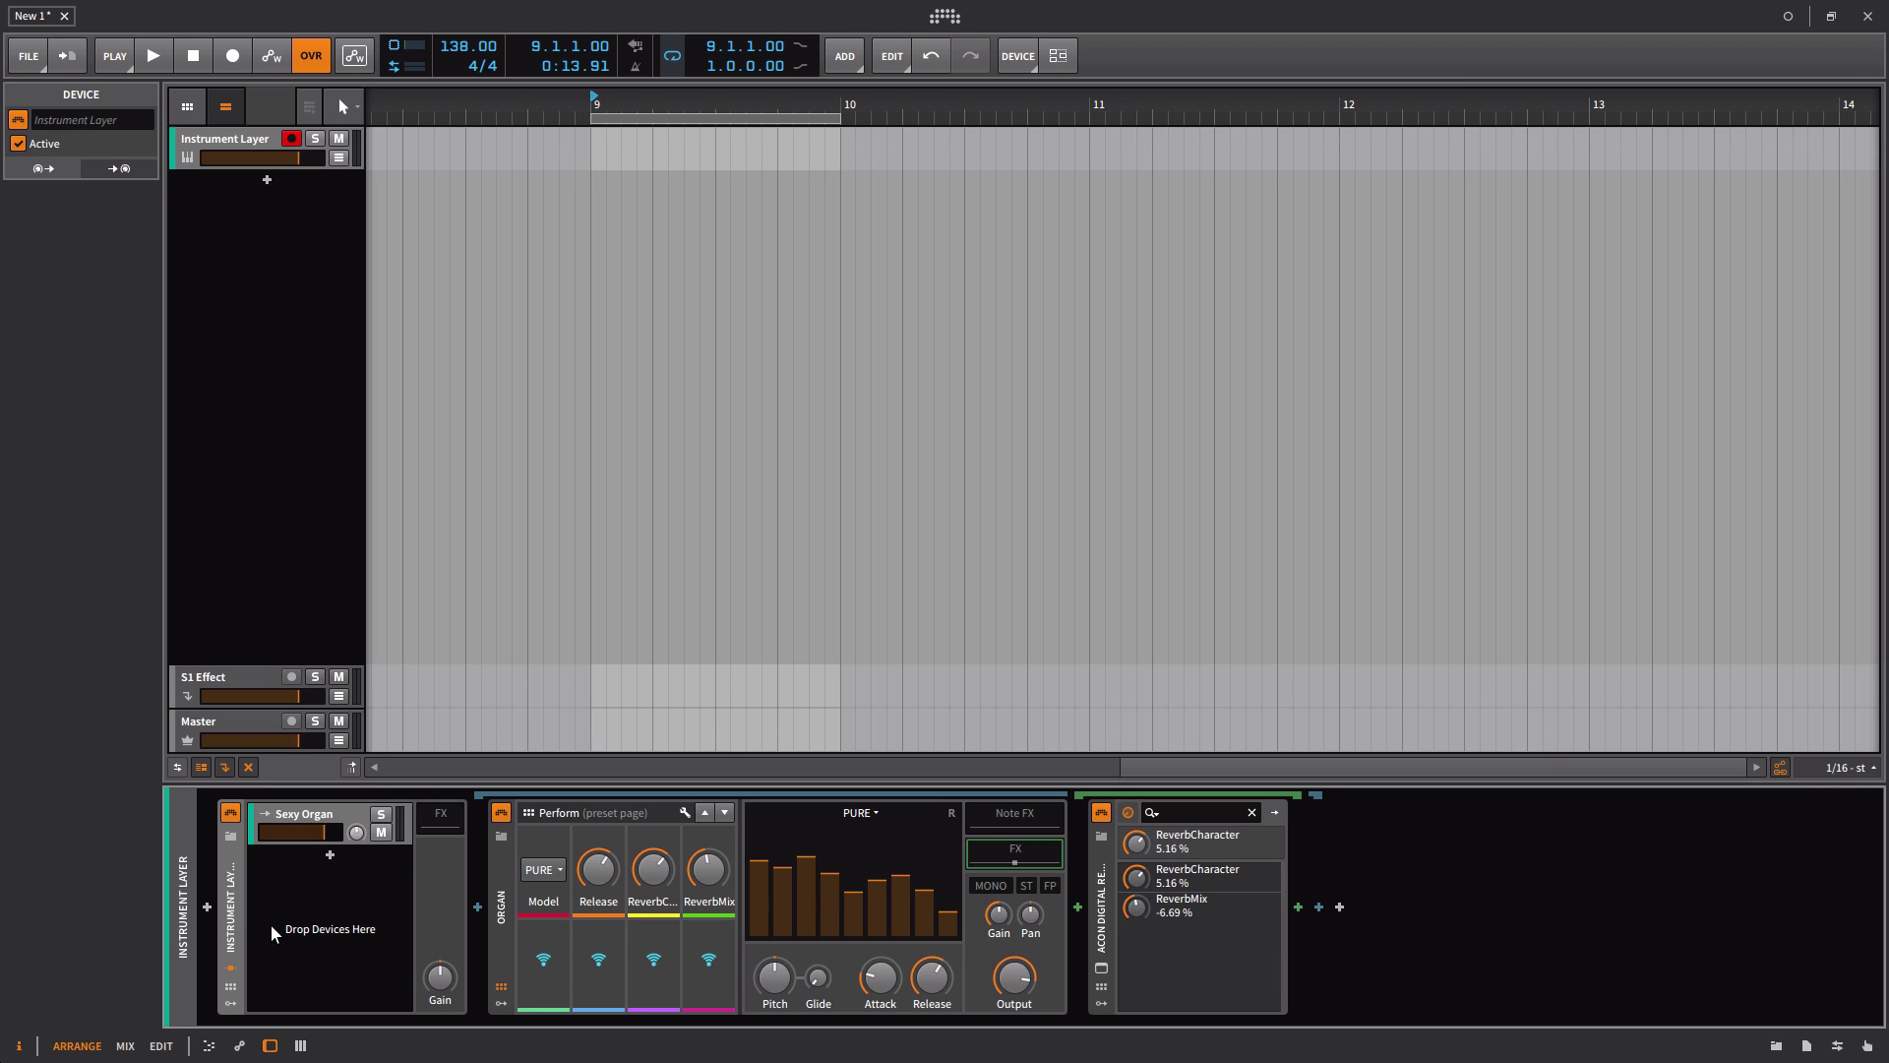
Step: Replace the Organ's remote controls view with its modulator slots and insert a Macro-4 modulator in the first slot
left_click(507, 987)
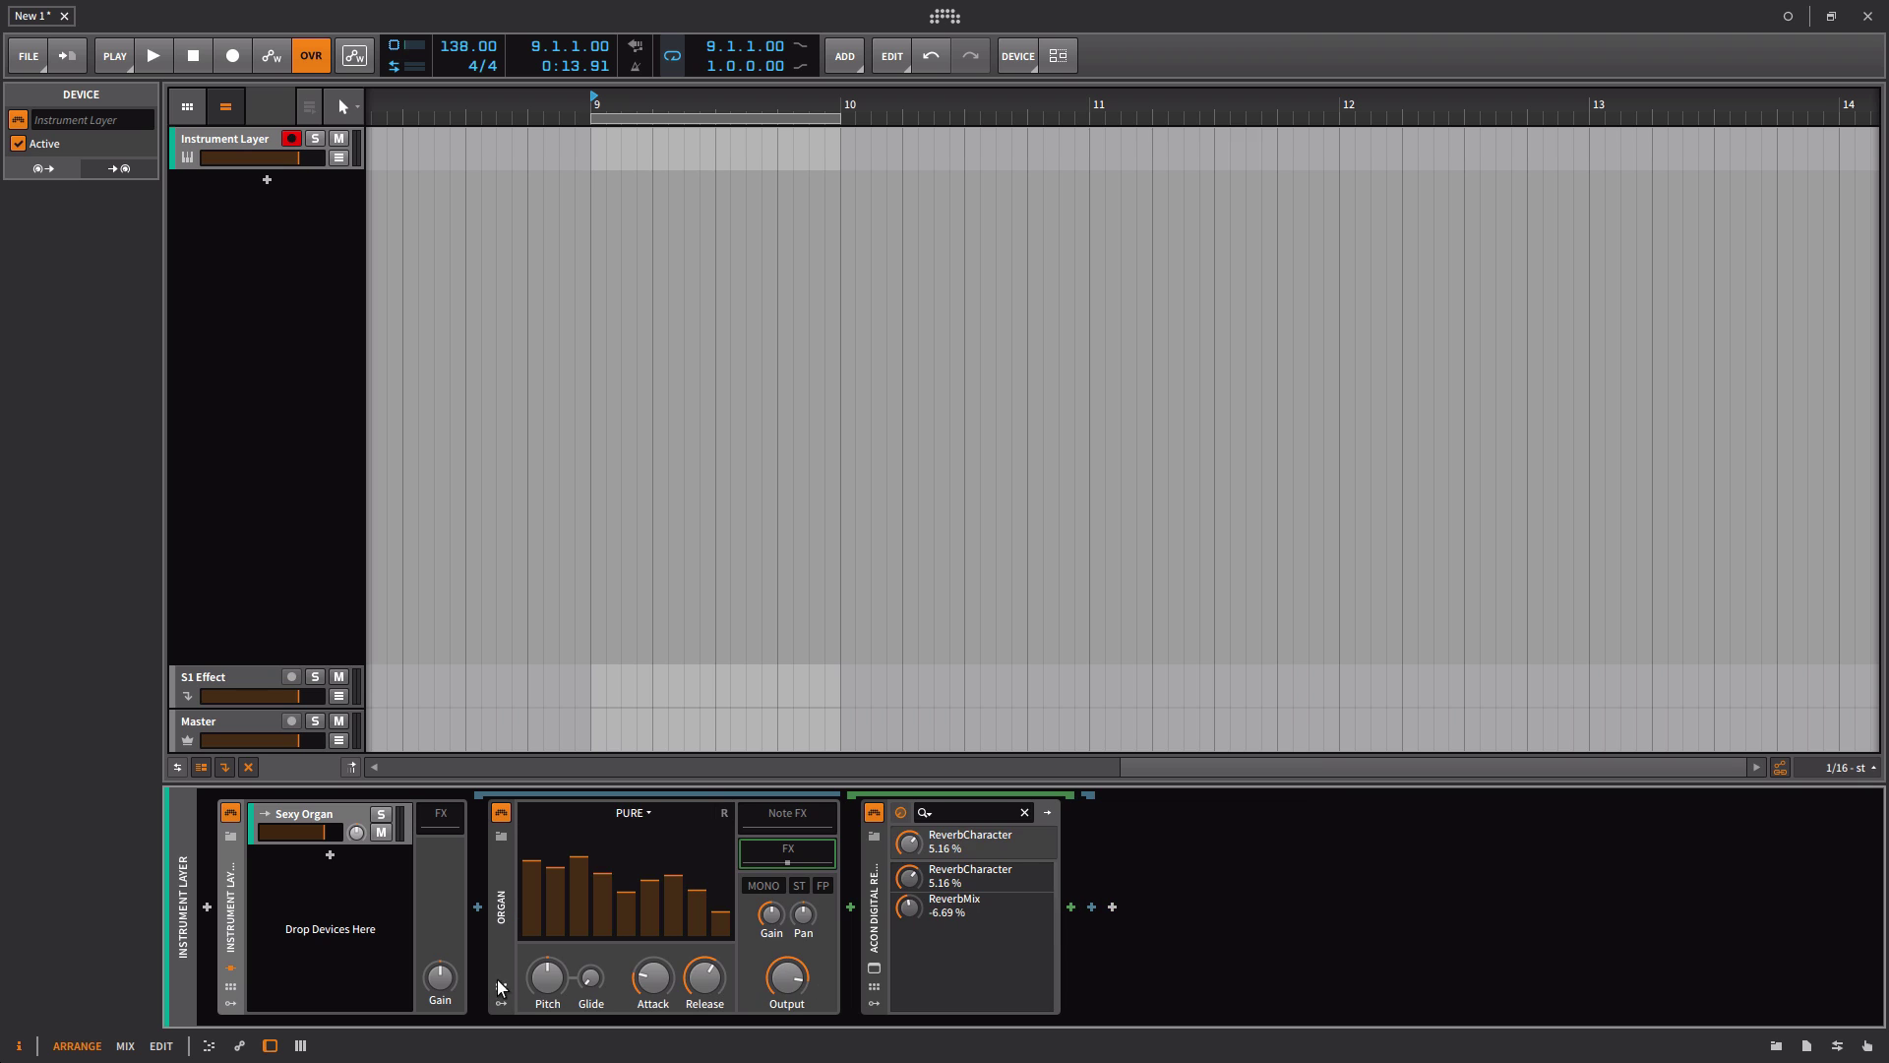
left_click(502, 1003)
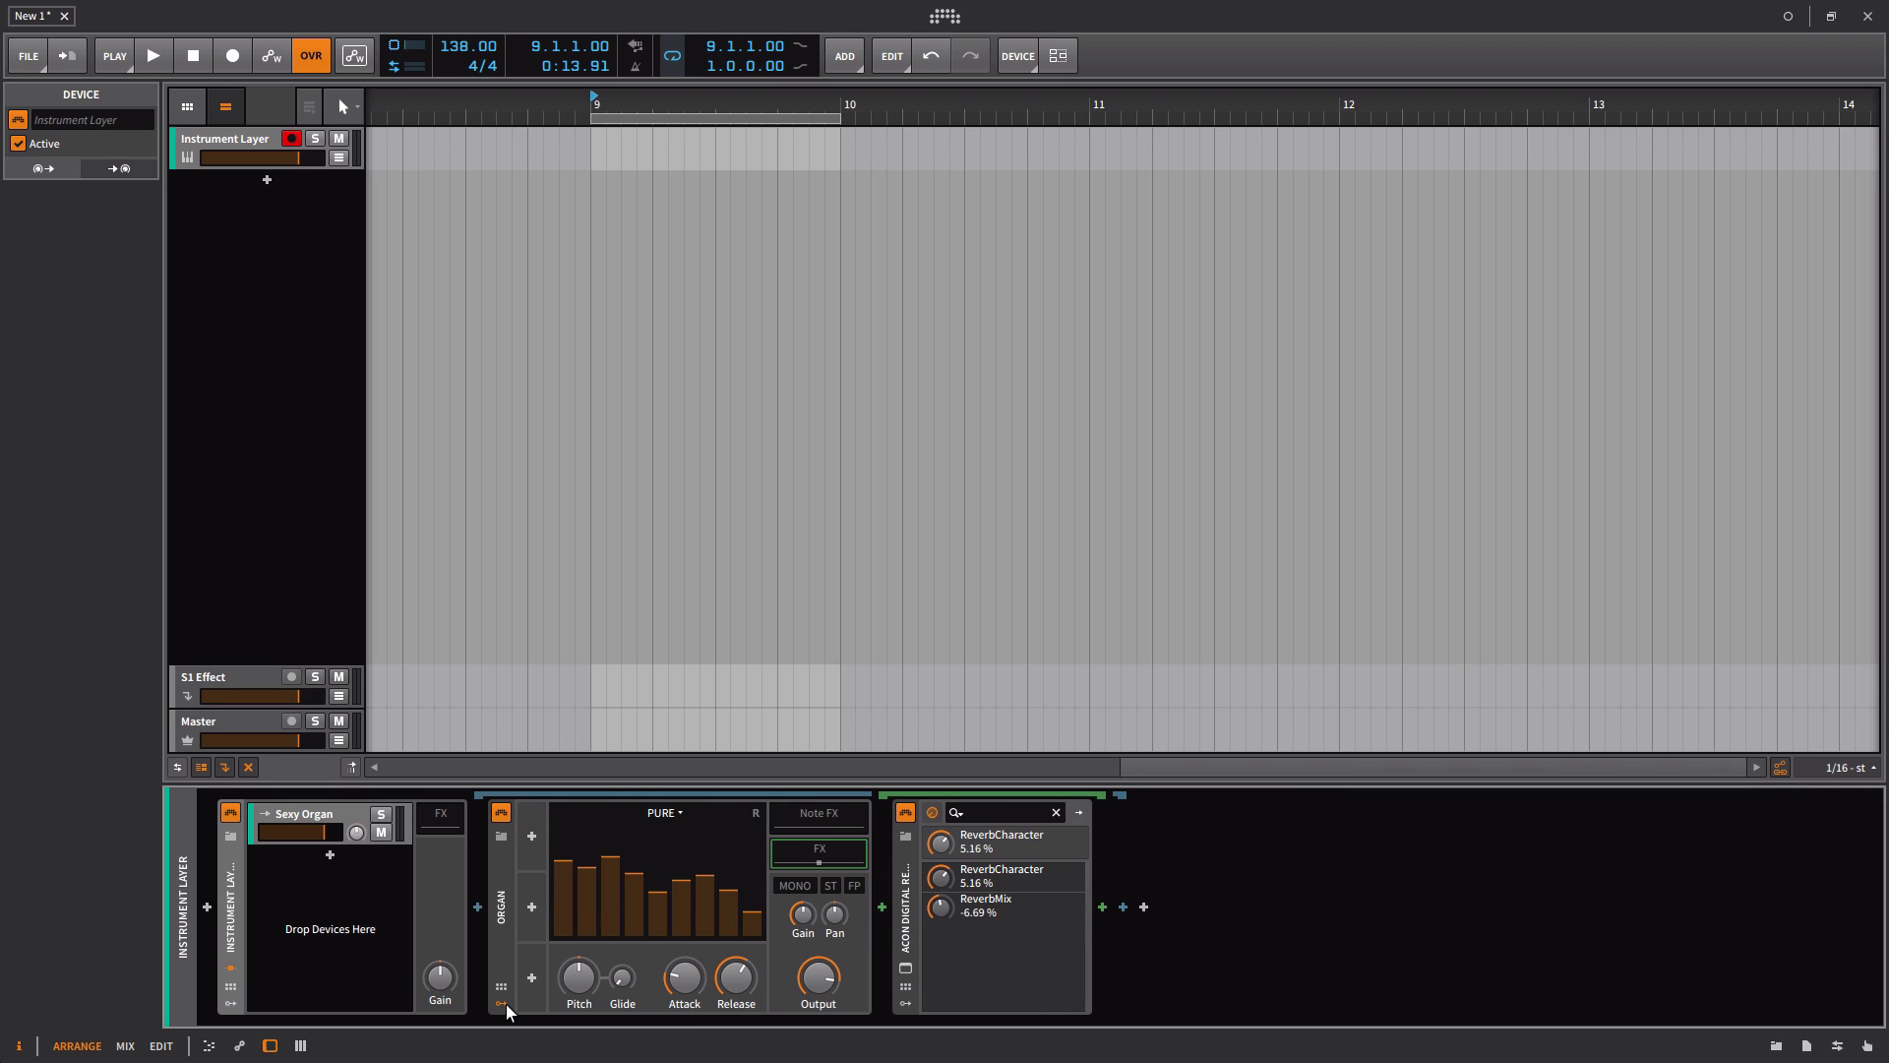
left_click(533, 836)
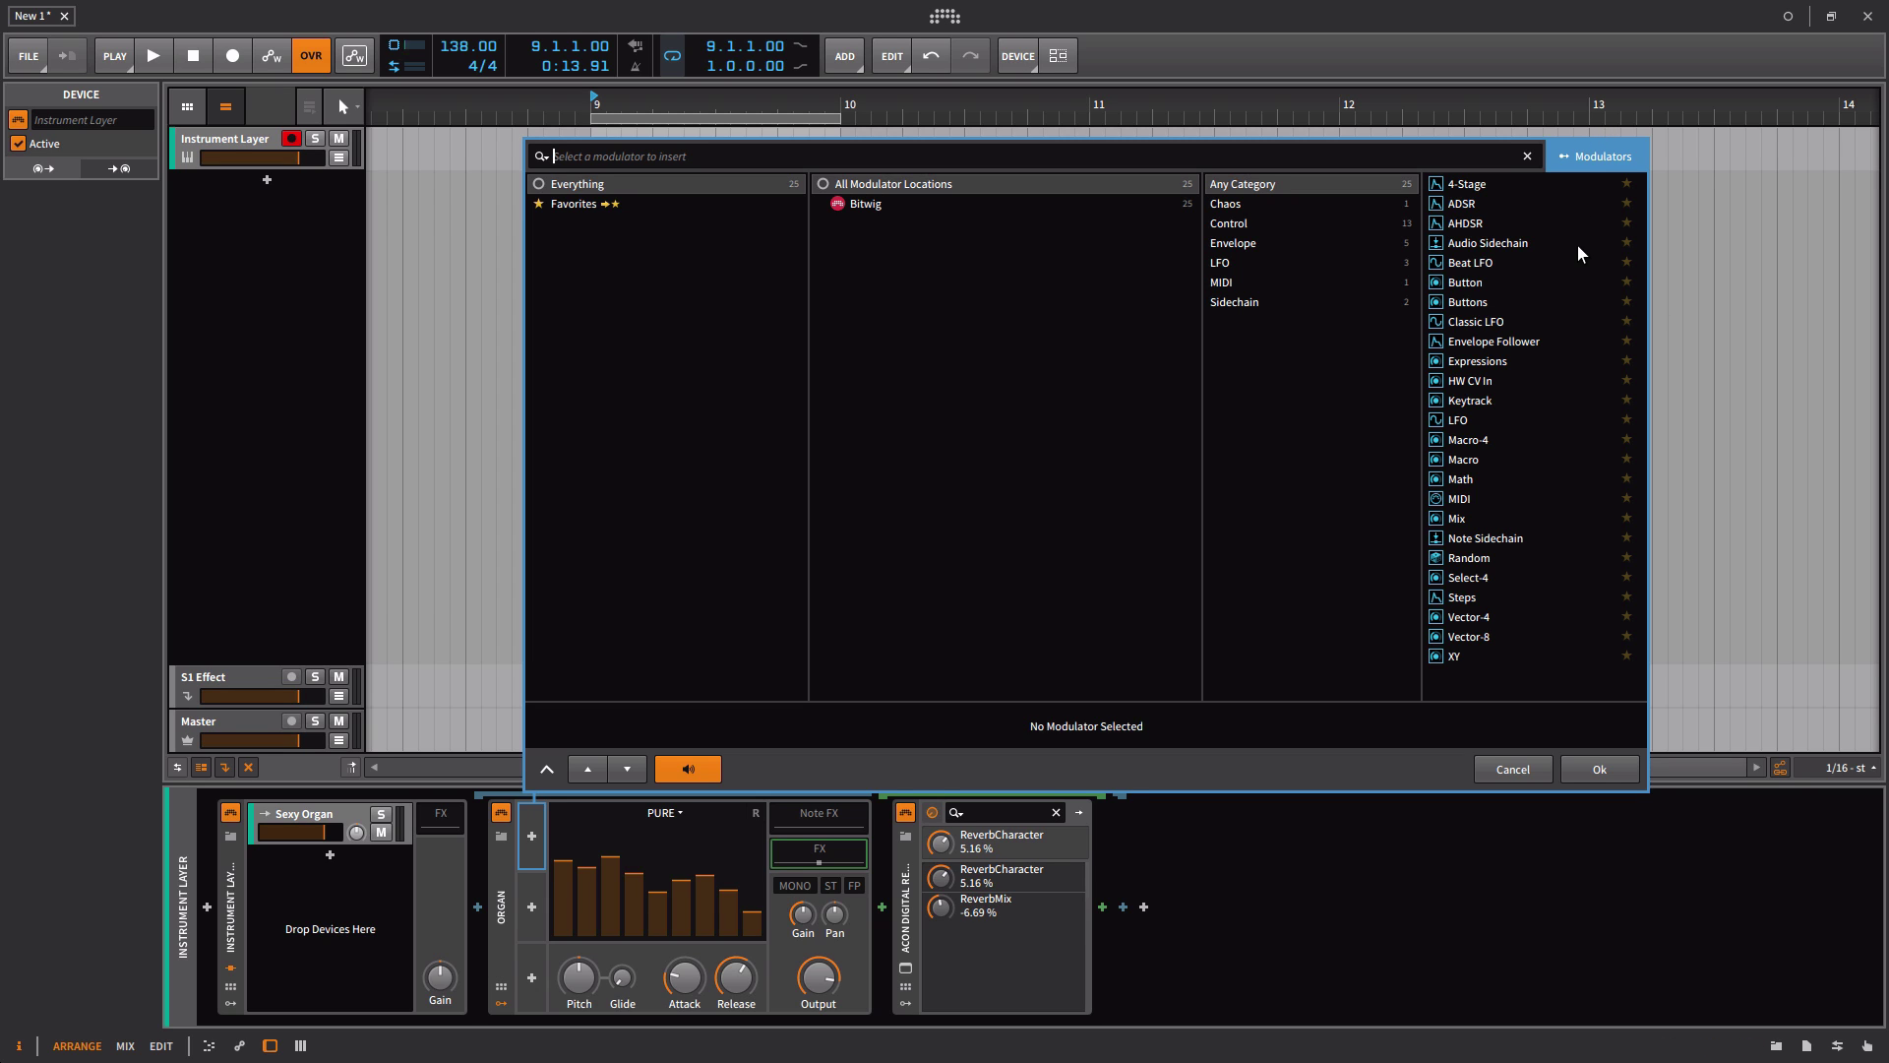
left_click(1497, 439)
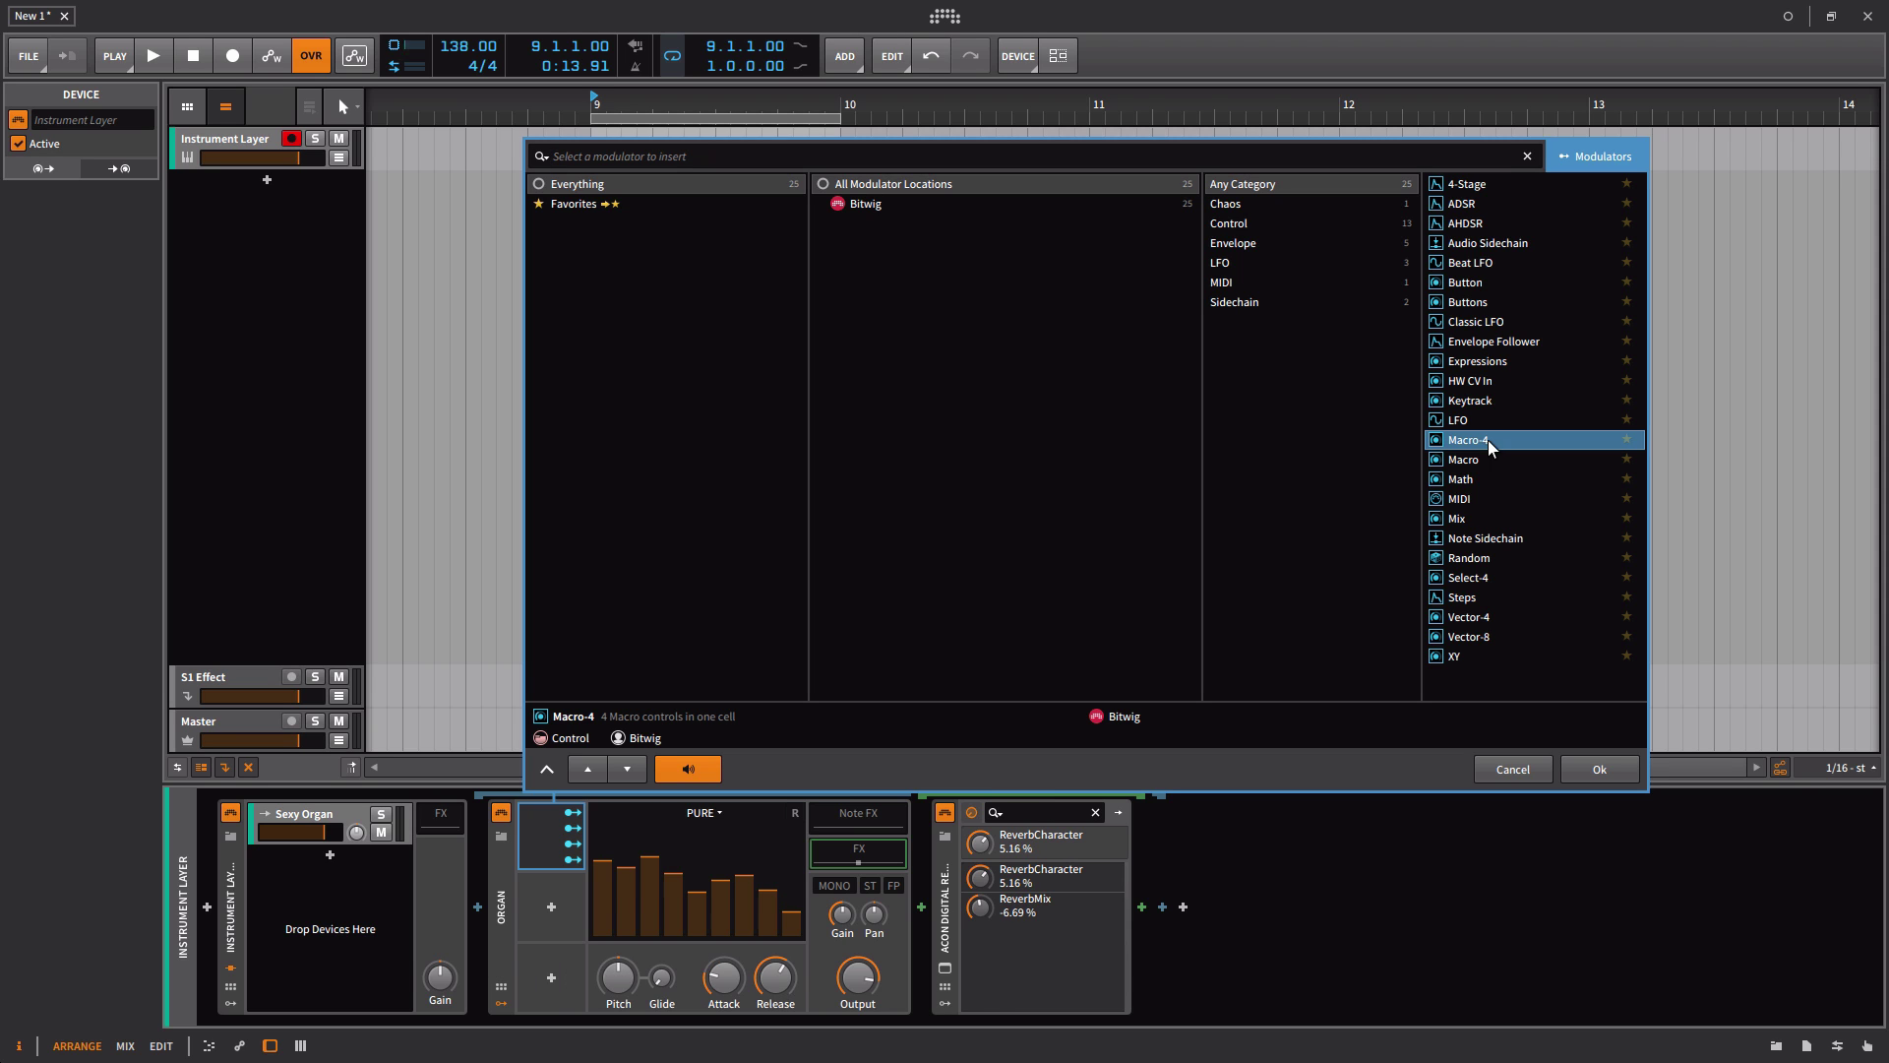
left_click(1592, 768)
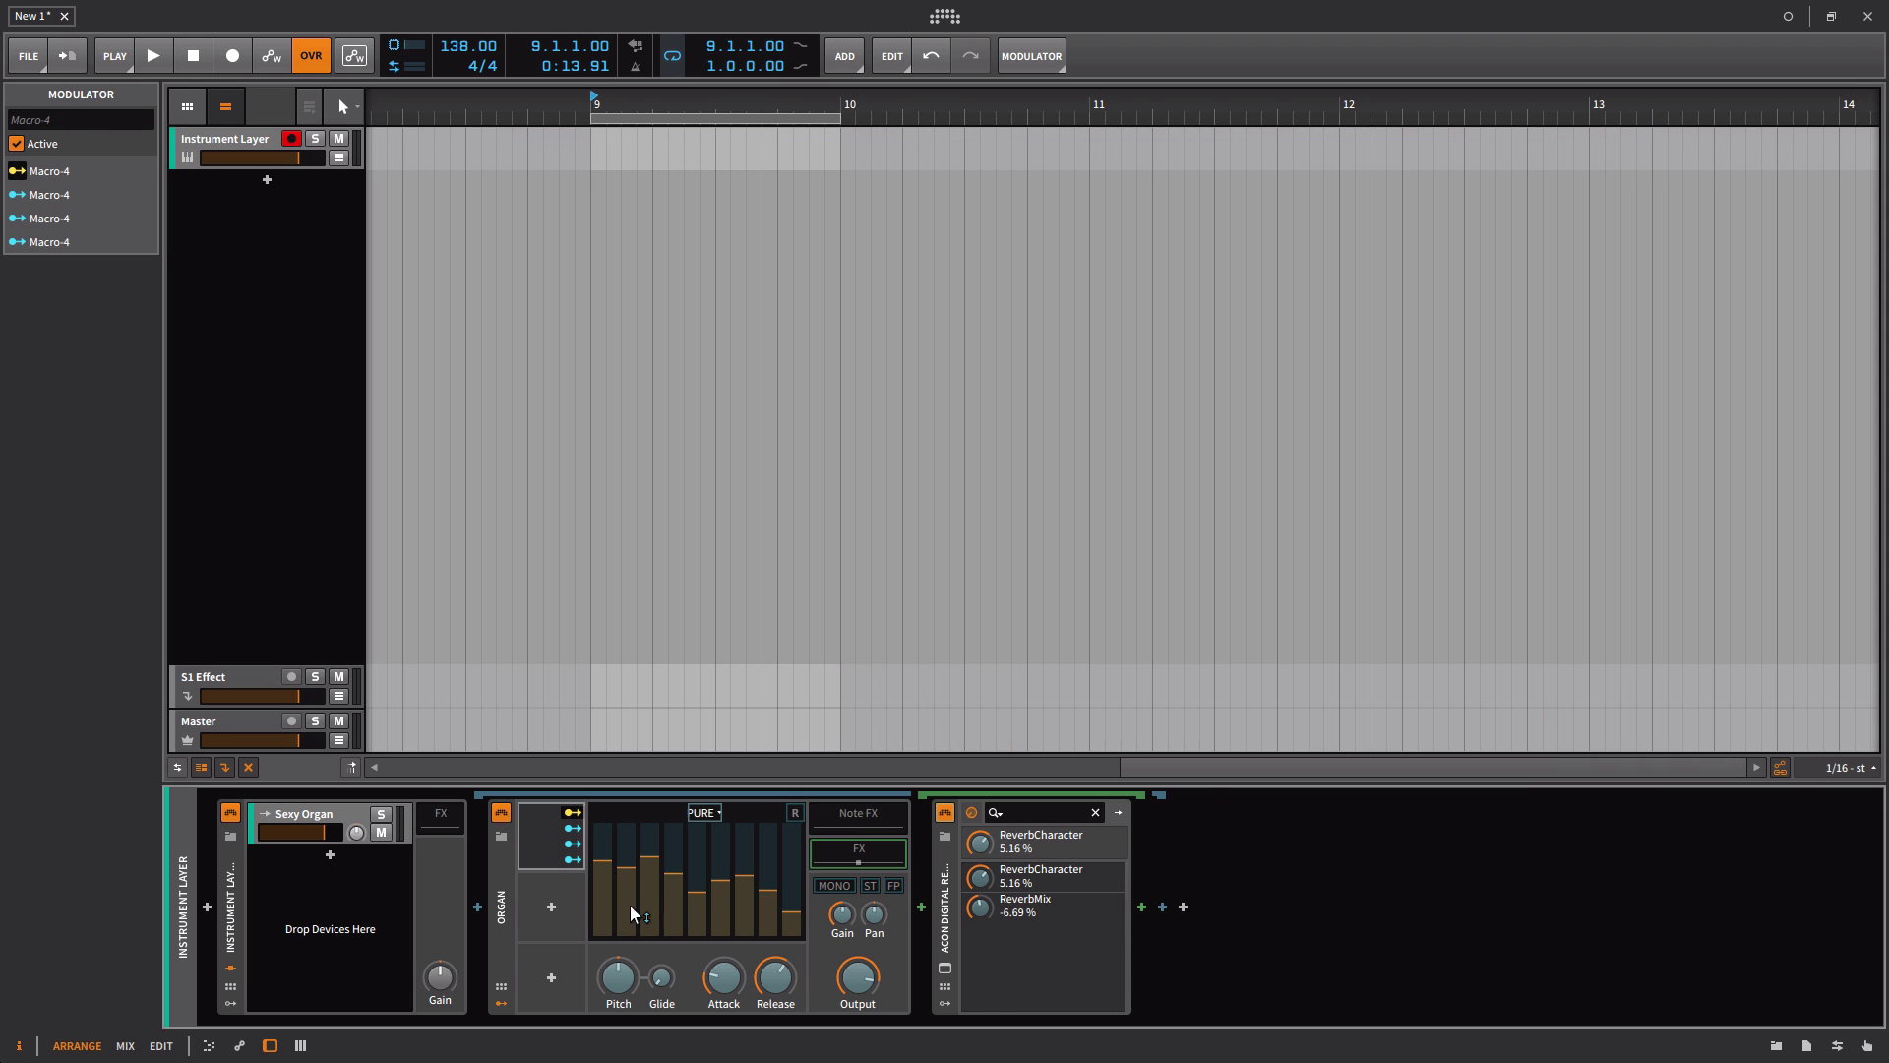
Step: Map the first macro to Level Sub at -0.260, Level Primary at 0.140, ReverbMix at 0.335 and Release at 1.250, and expand its knobs
left_click(575, 861)
left_click_drag(602, 866, 650, 846)
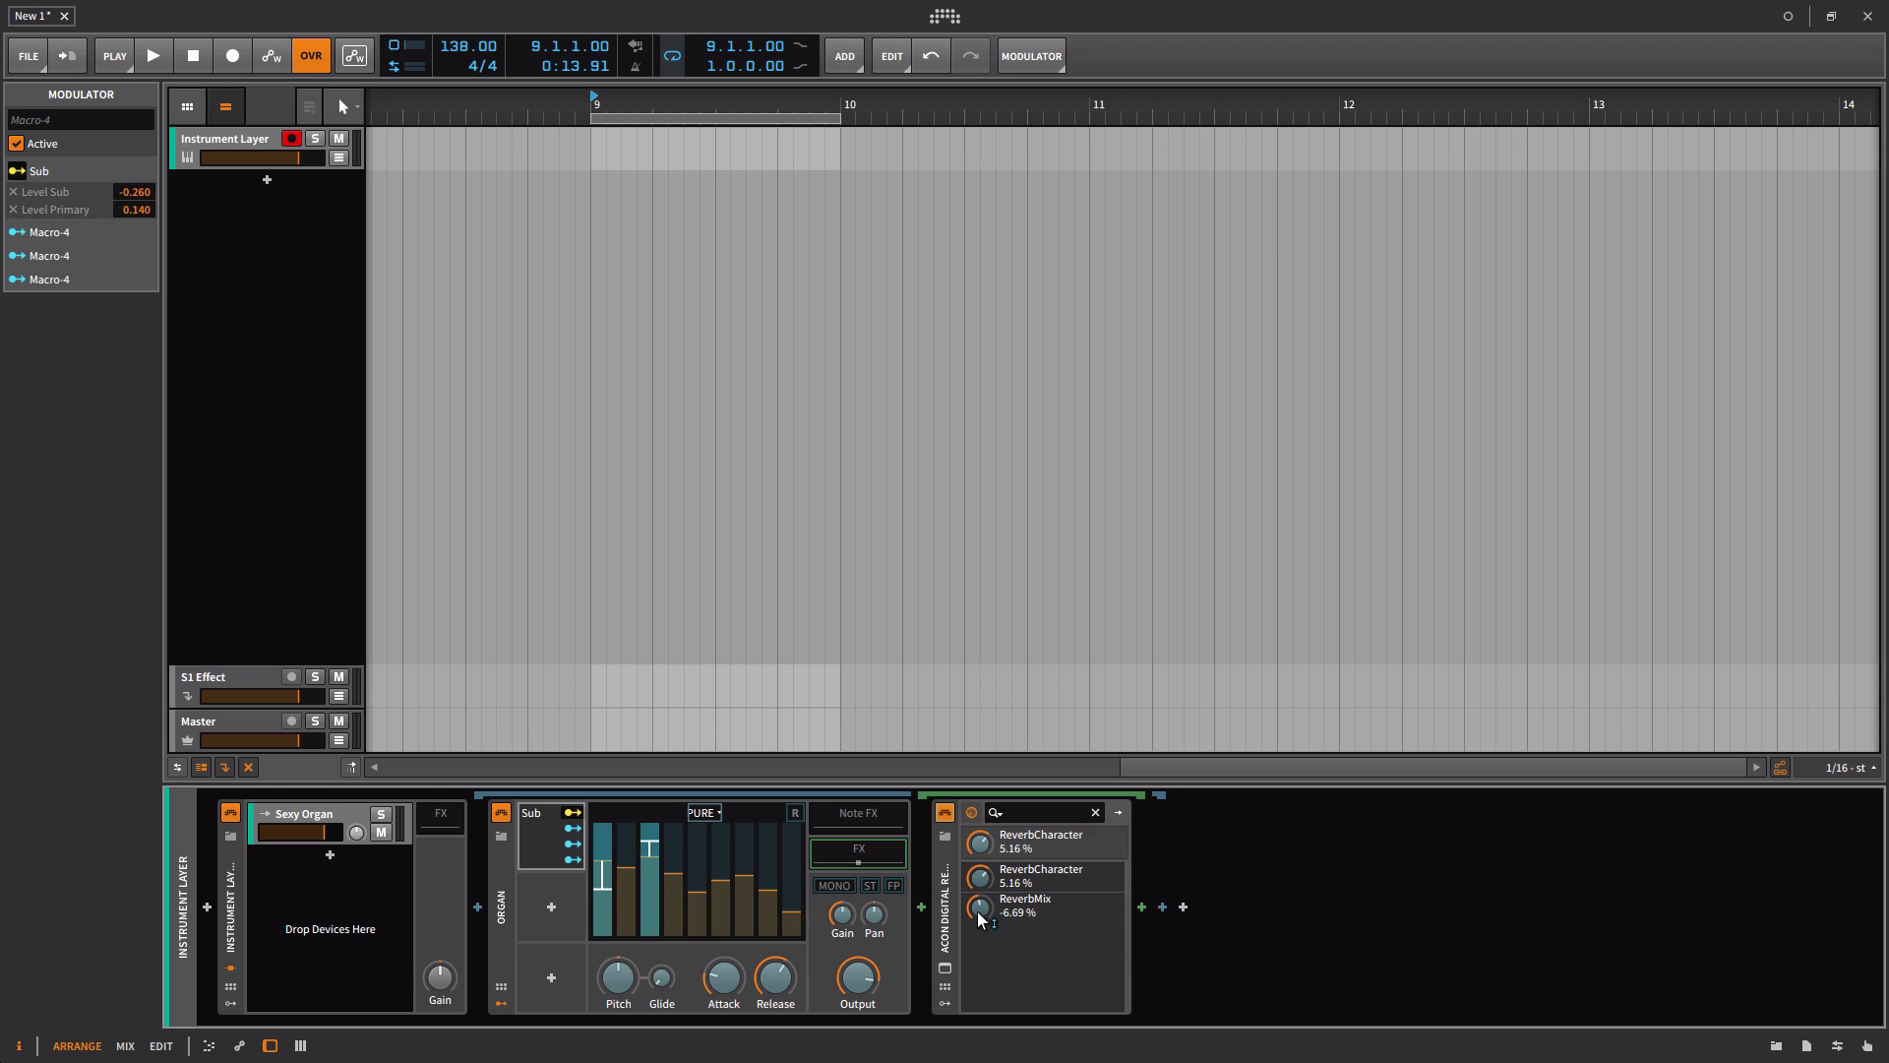
left_click_drag(977, 911, 977, 894)
left_click_drag(980, 906, 980, 887)
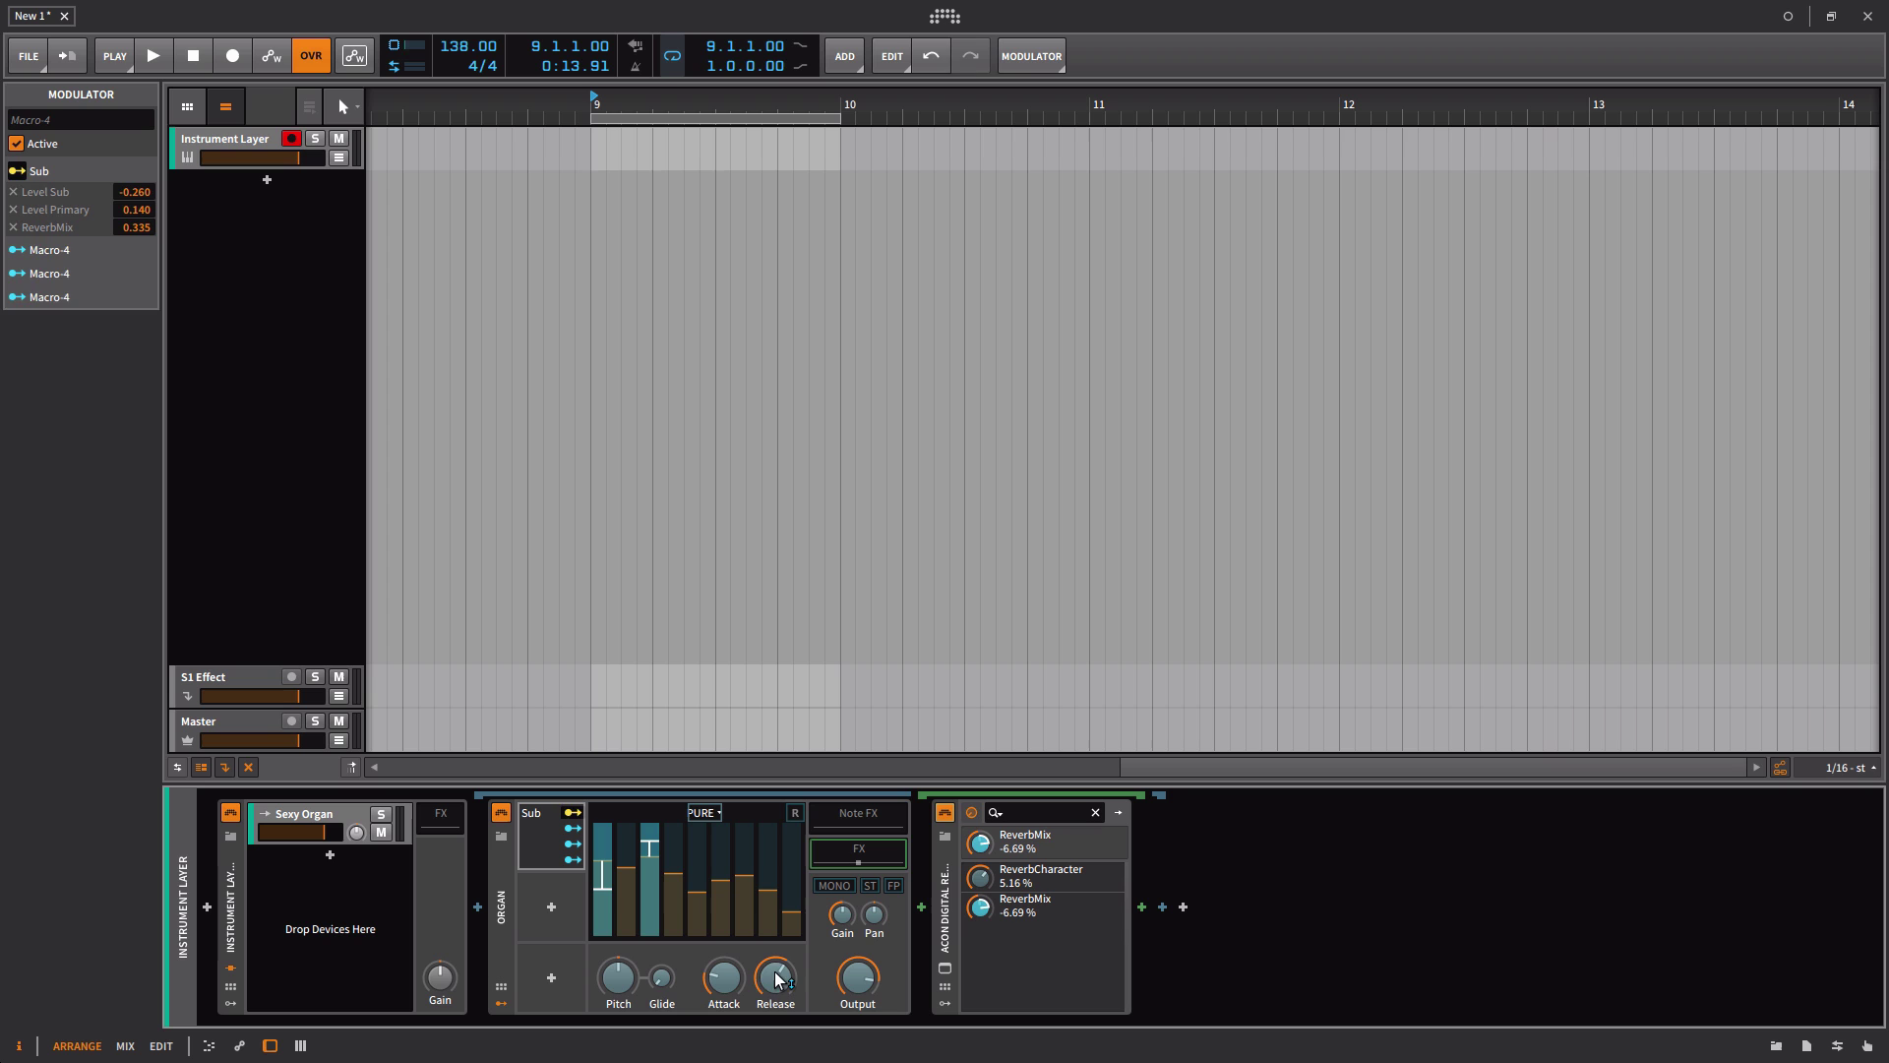
left_click_drag(777, 984, 777, 978)
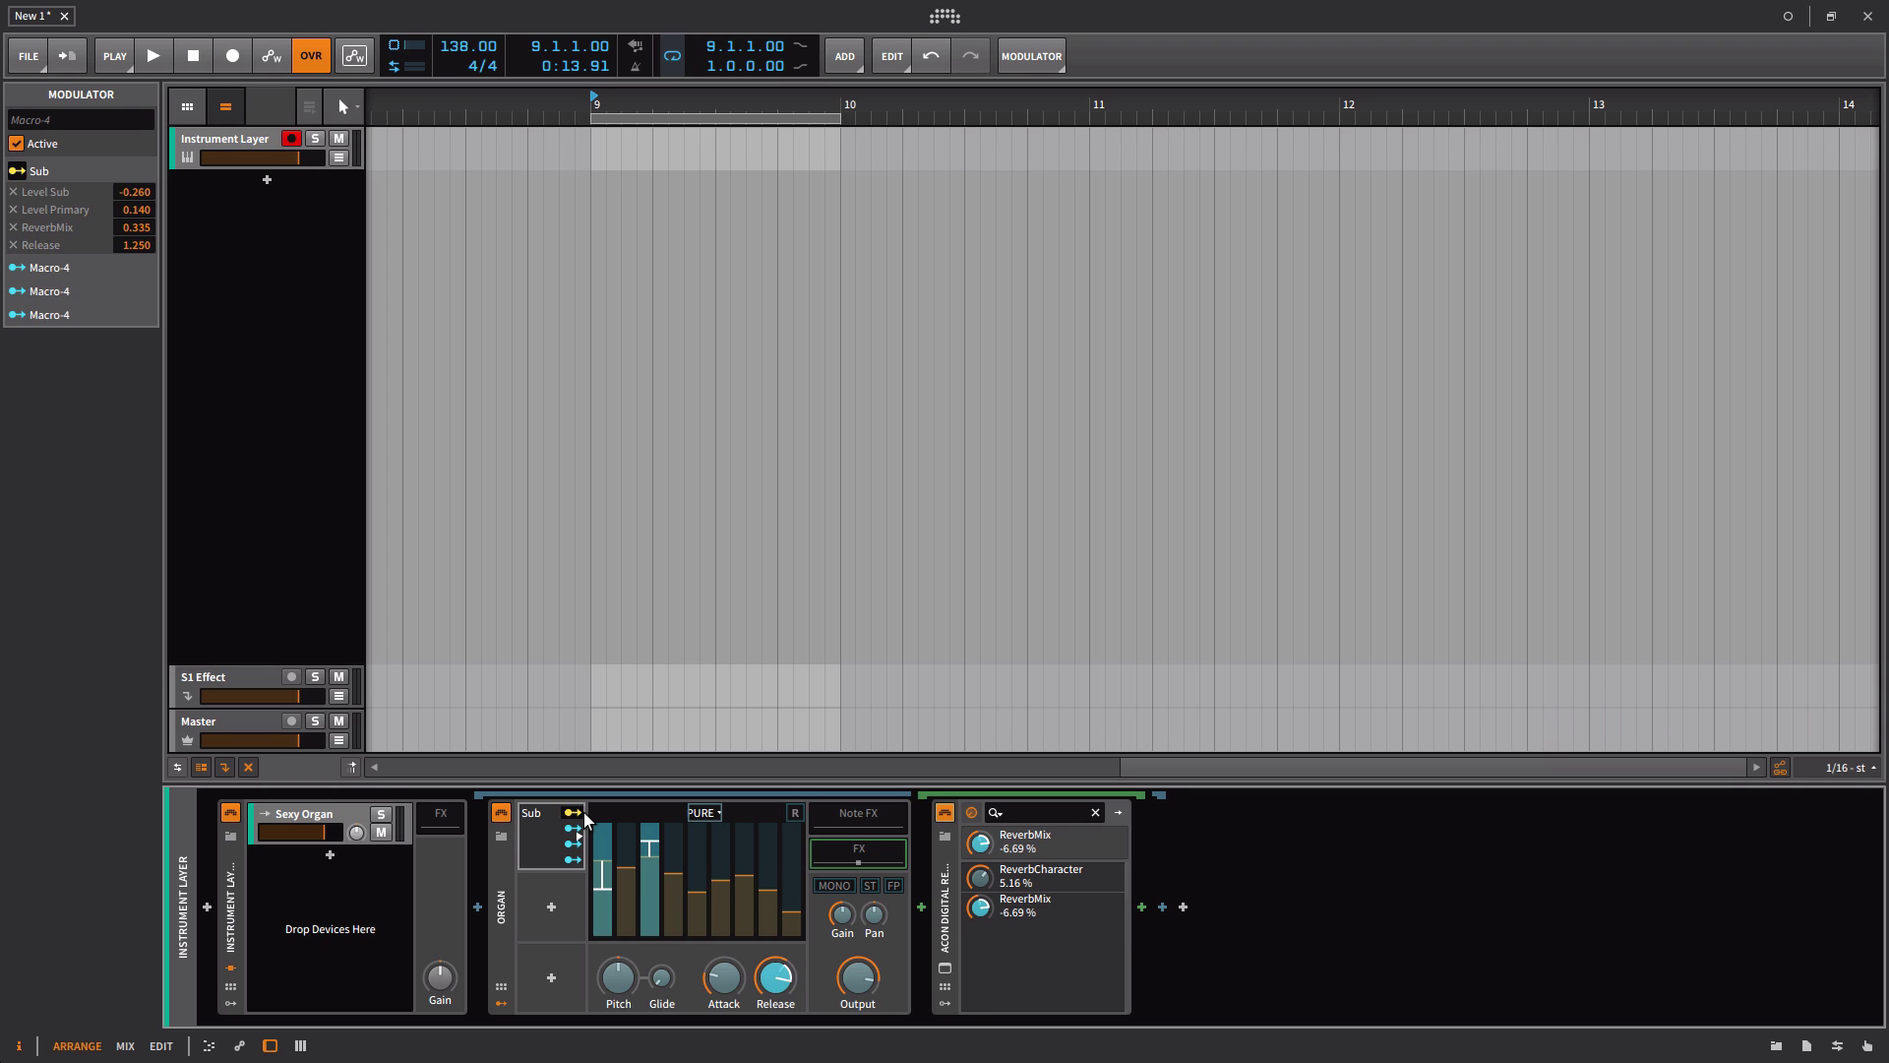
left_click(583, 812)
left_click(545, 813)
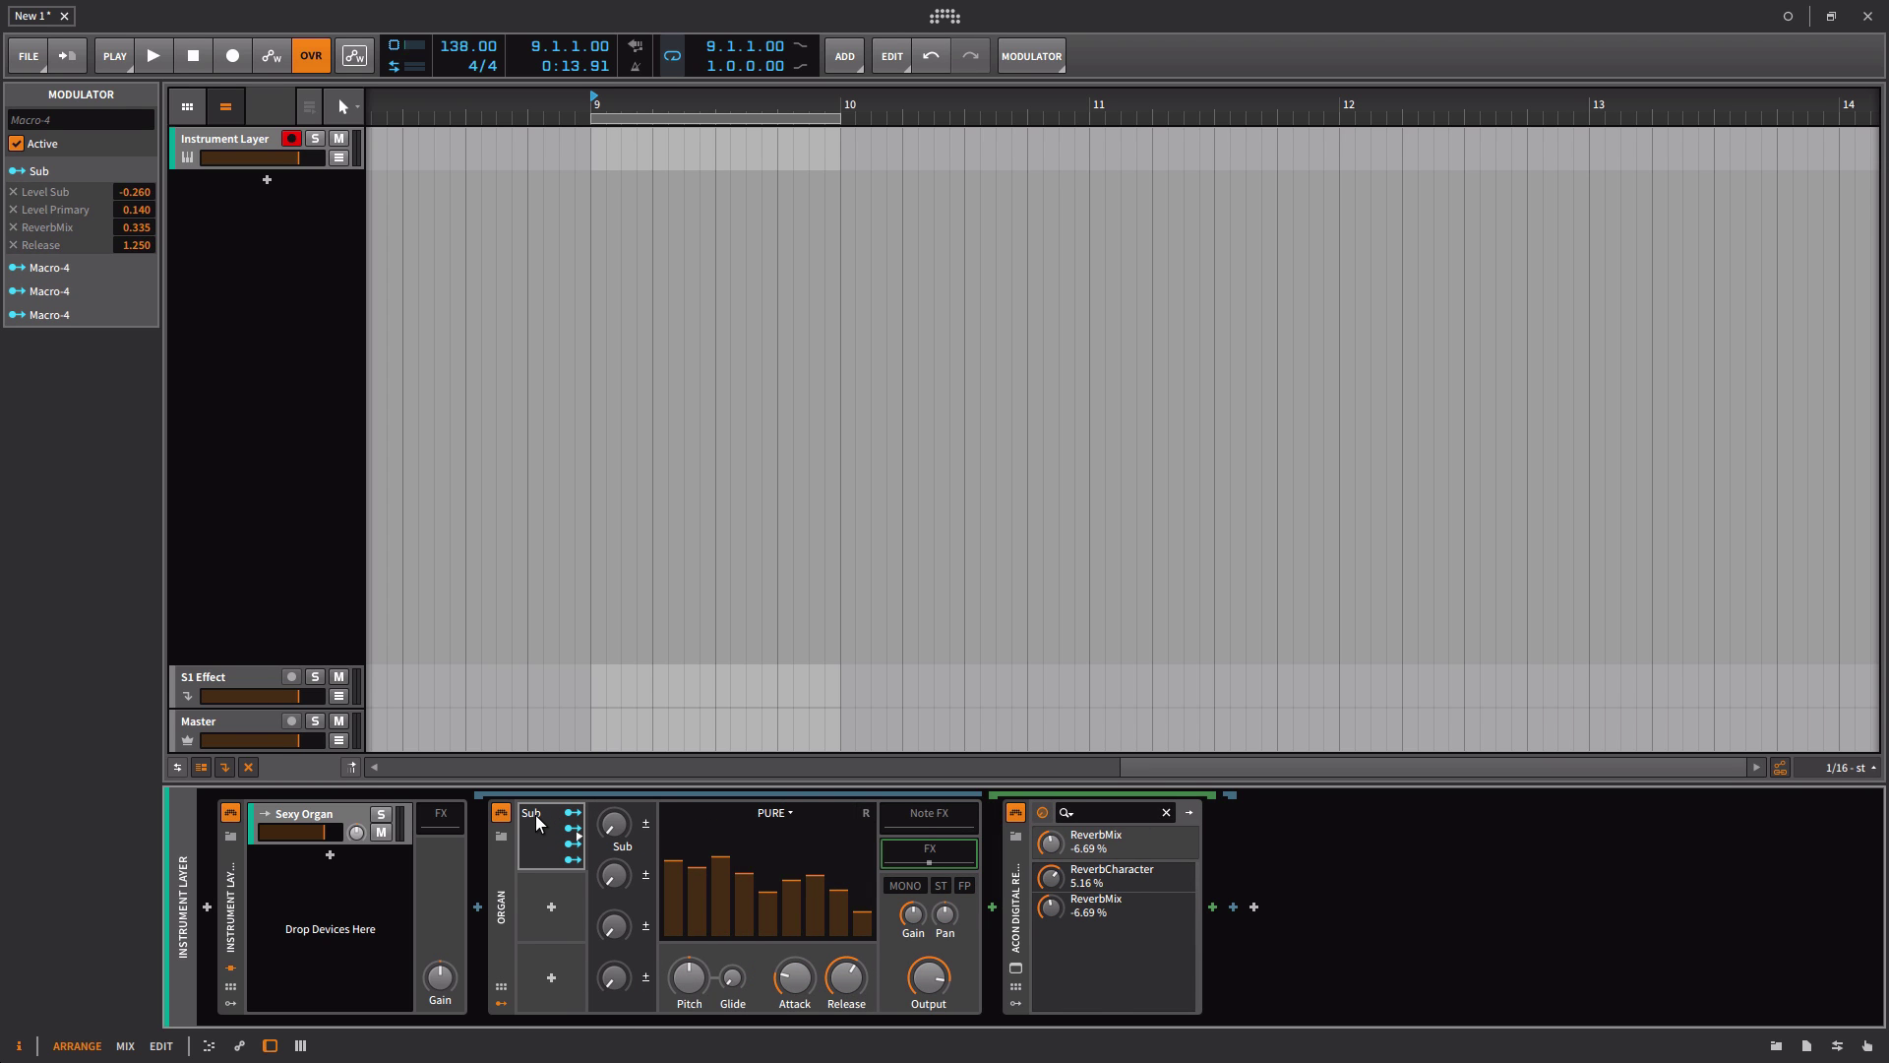
Step: Sweep the Organ's Sub macro up to maximum and back down to 61.5 % while auditioning its mapped parameters
left_click(541, 813)
left_click(533, 813)
left_click_drag(616, 828, 616, 631)
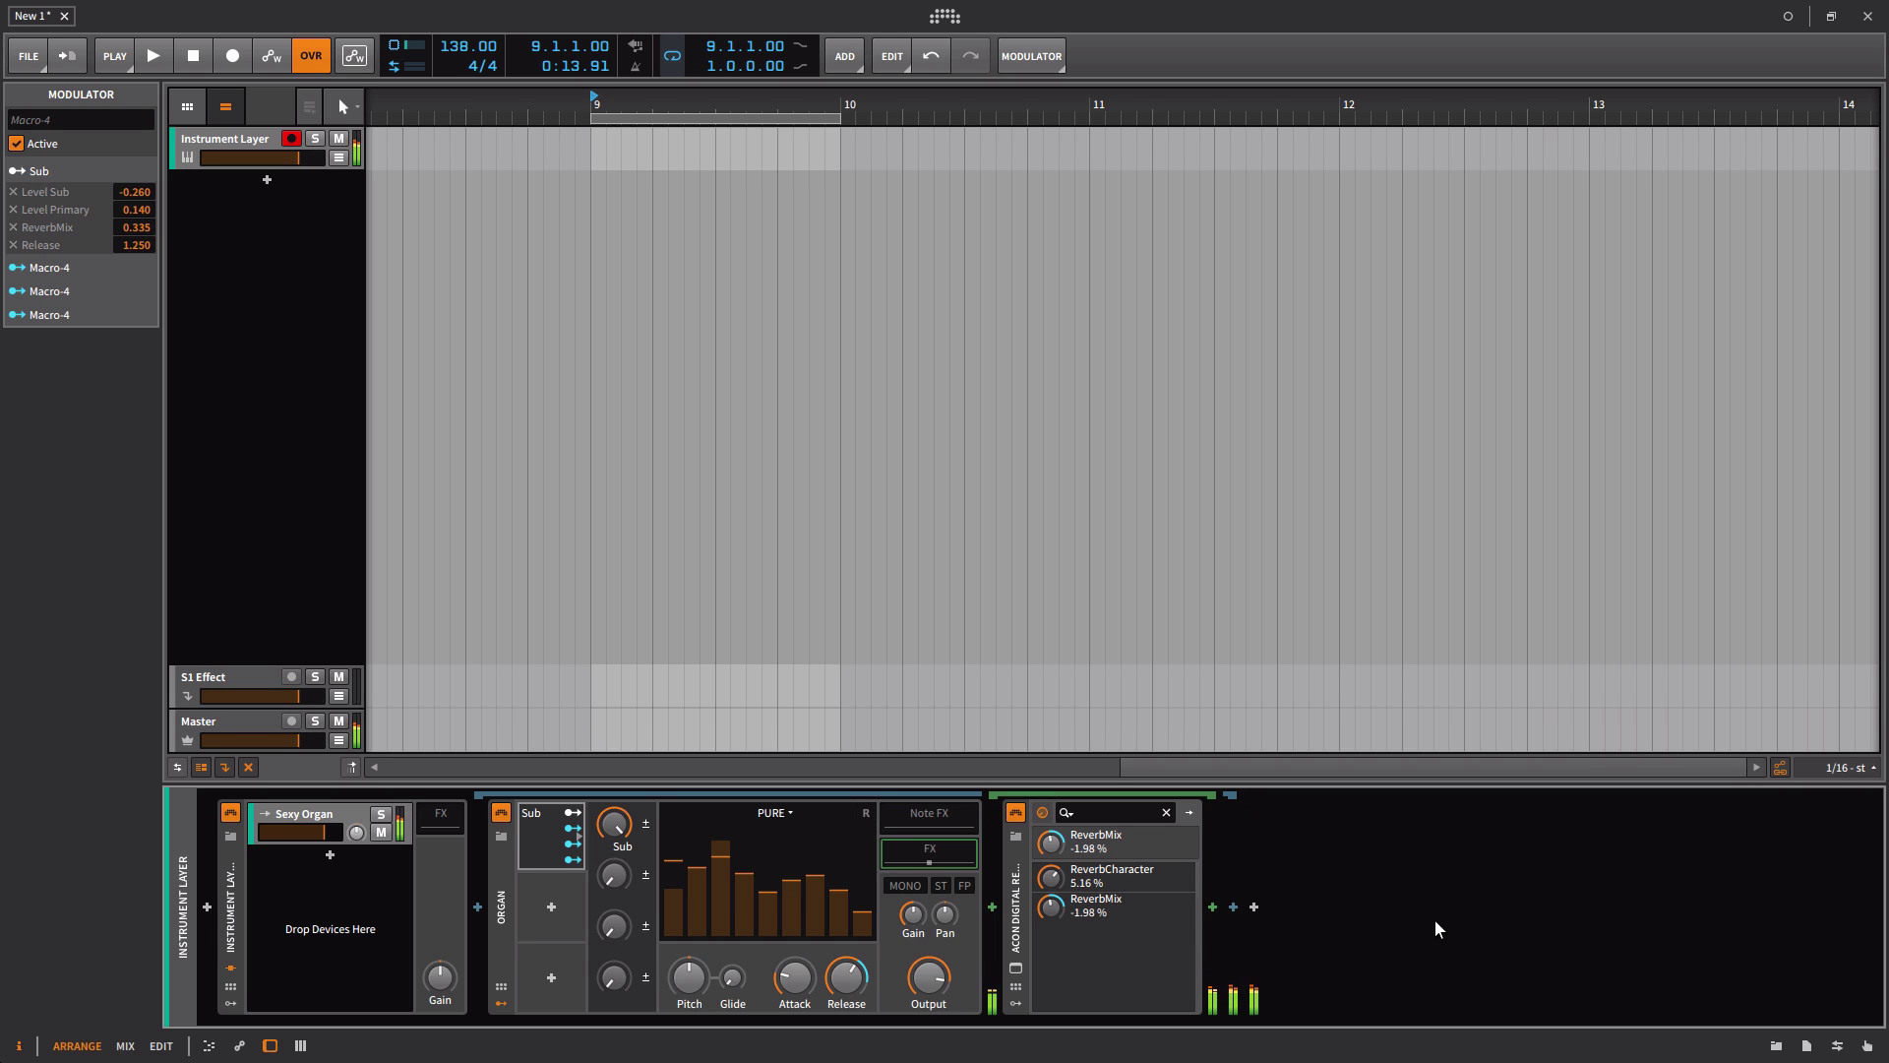
left_click_drag(614, 831, 614, 886)
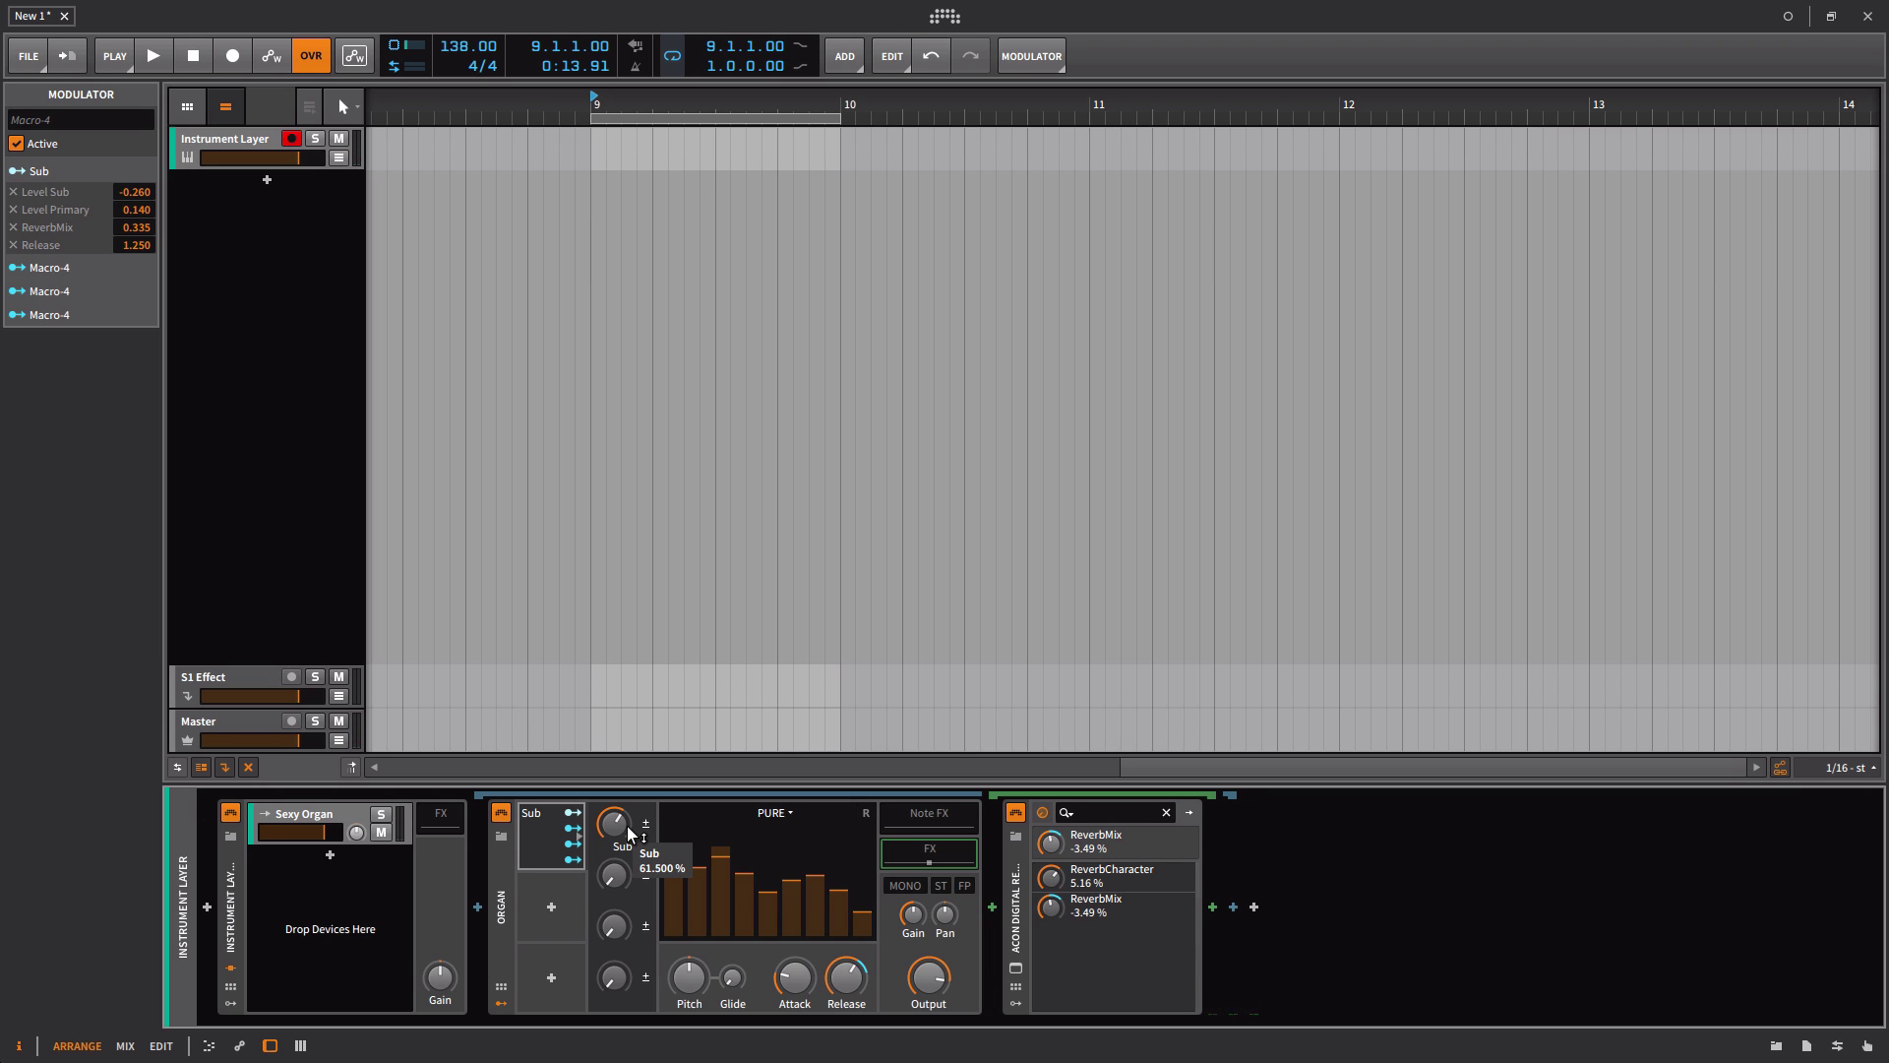
left_click(551, 906)
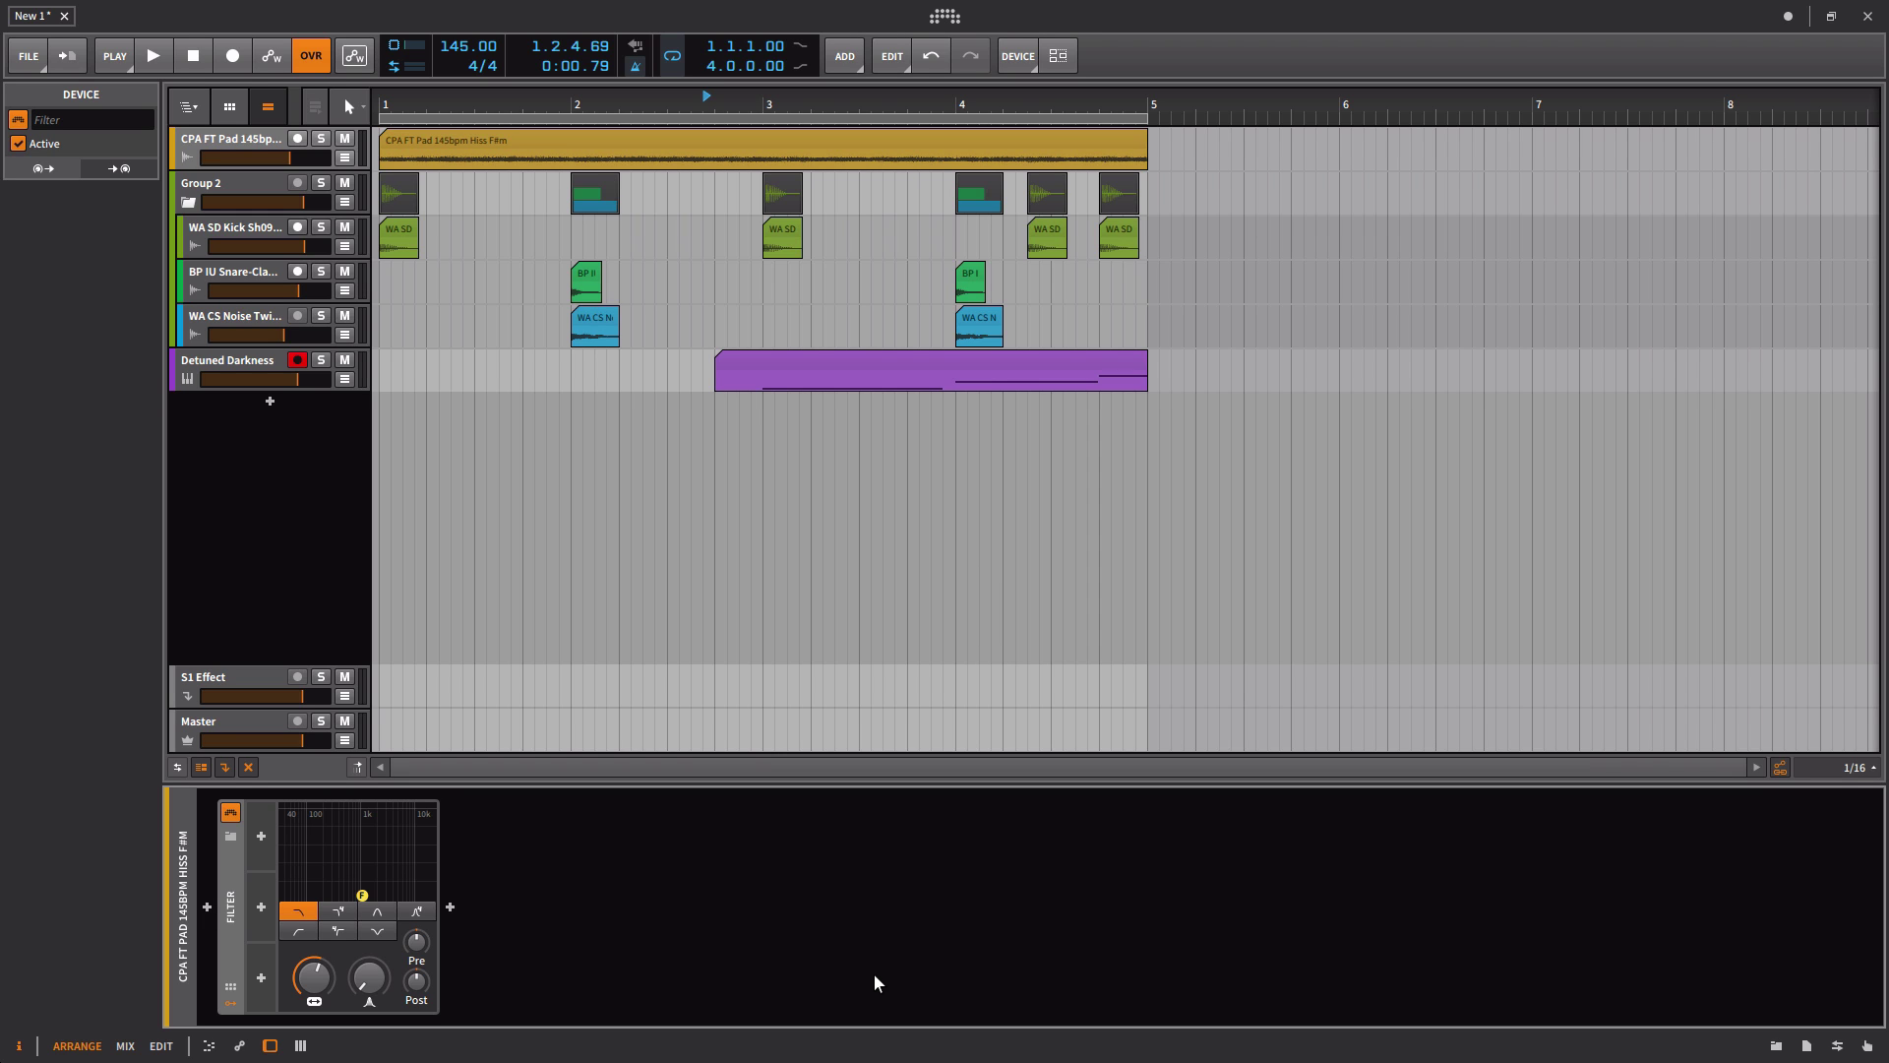
Step: Insert an Audio Sidechain modulator in the first slot of the pad track's Filter and expand its settings
left_click(262, 839)
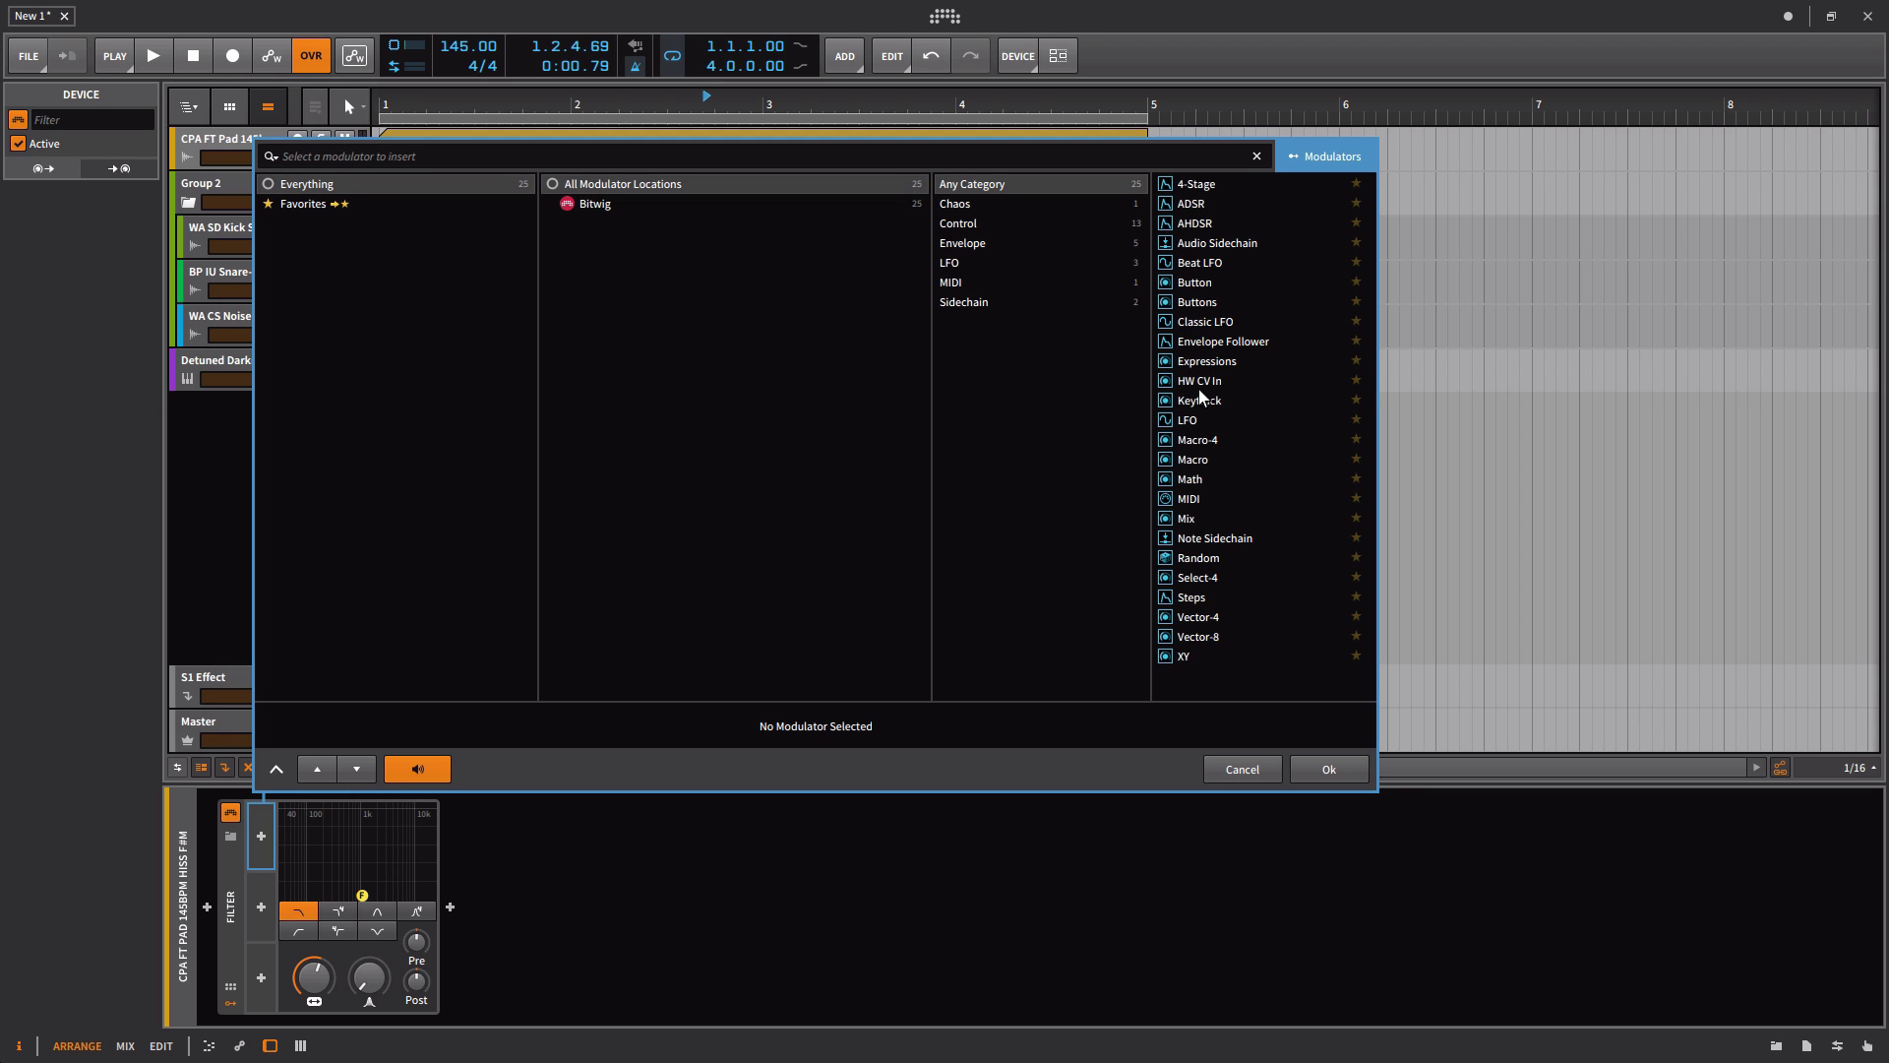
left_click(1243, 249)
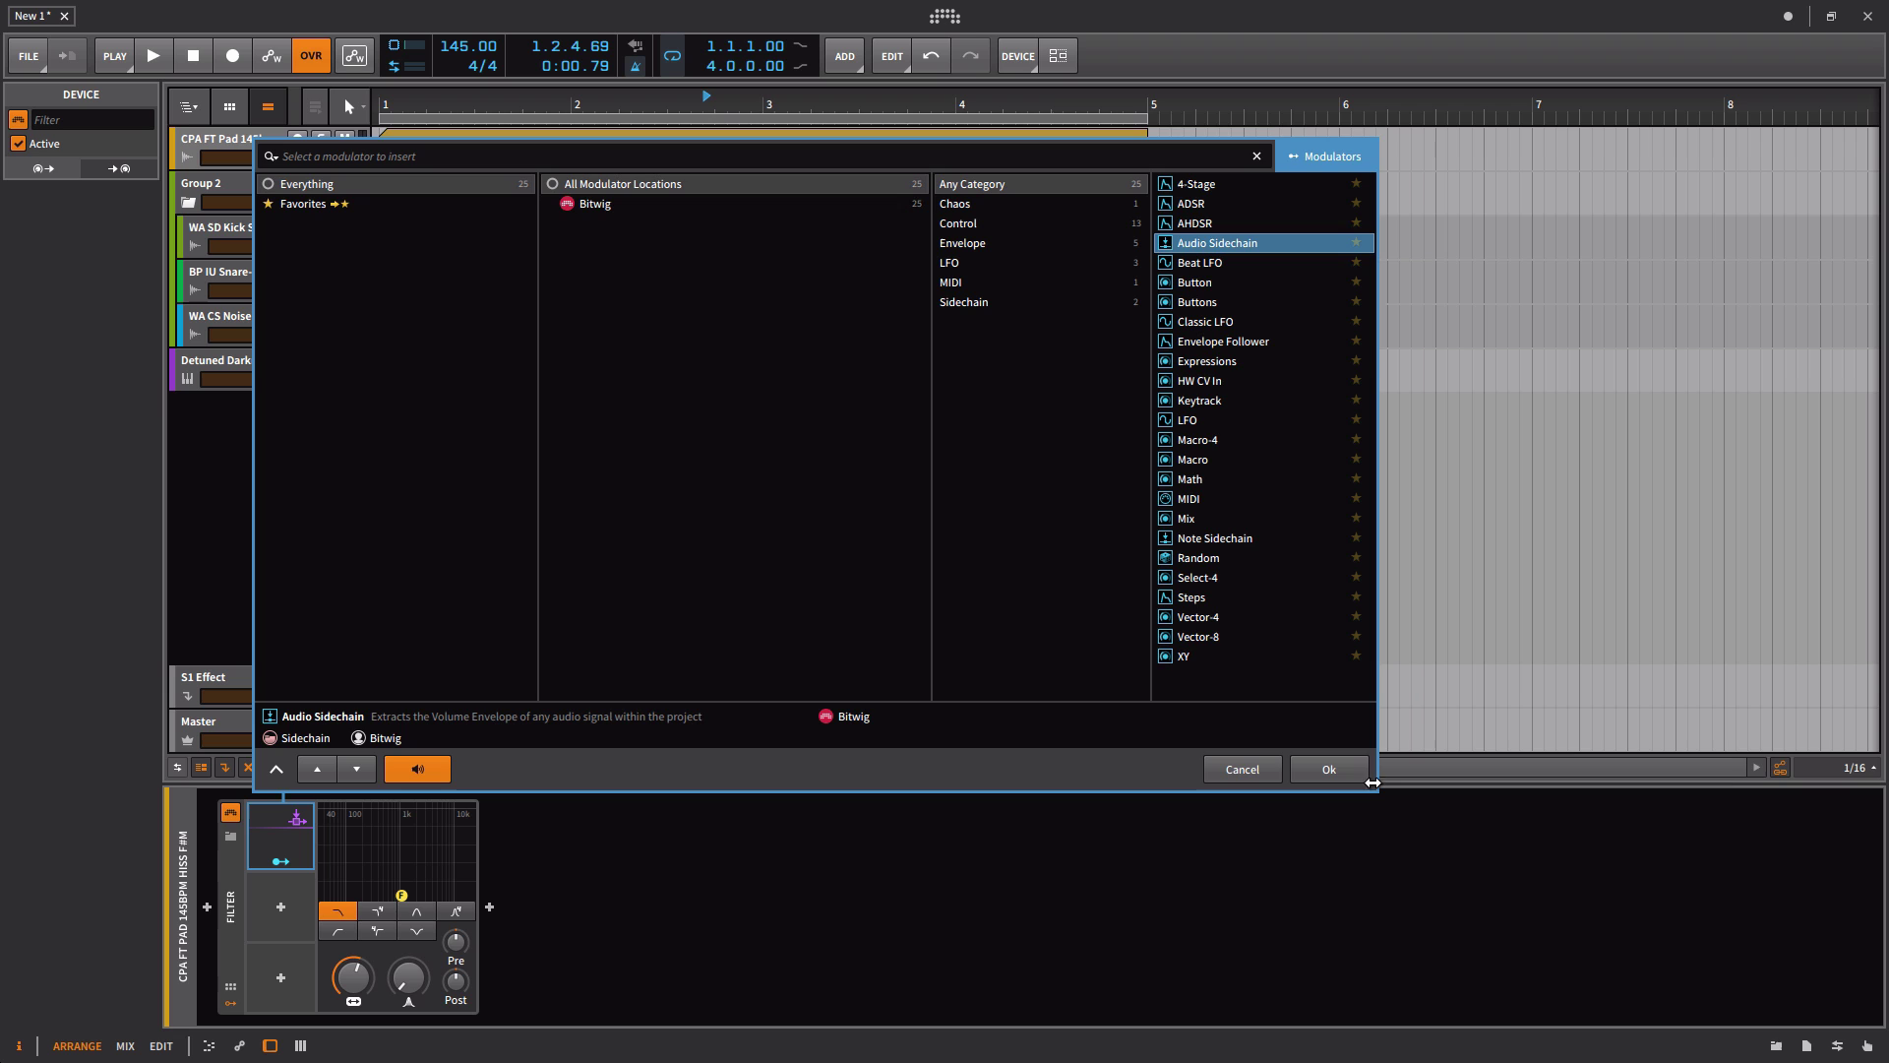
left_click(1343, 775)
left_click(299, 827)
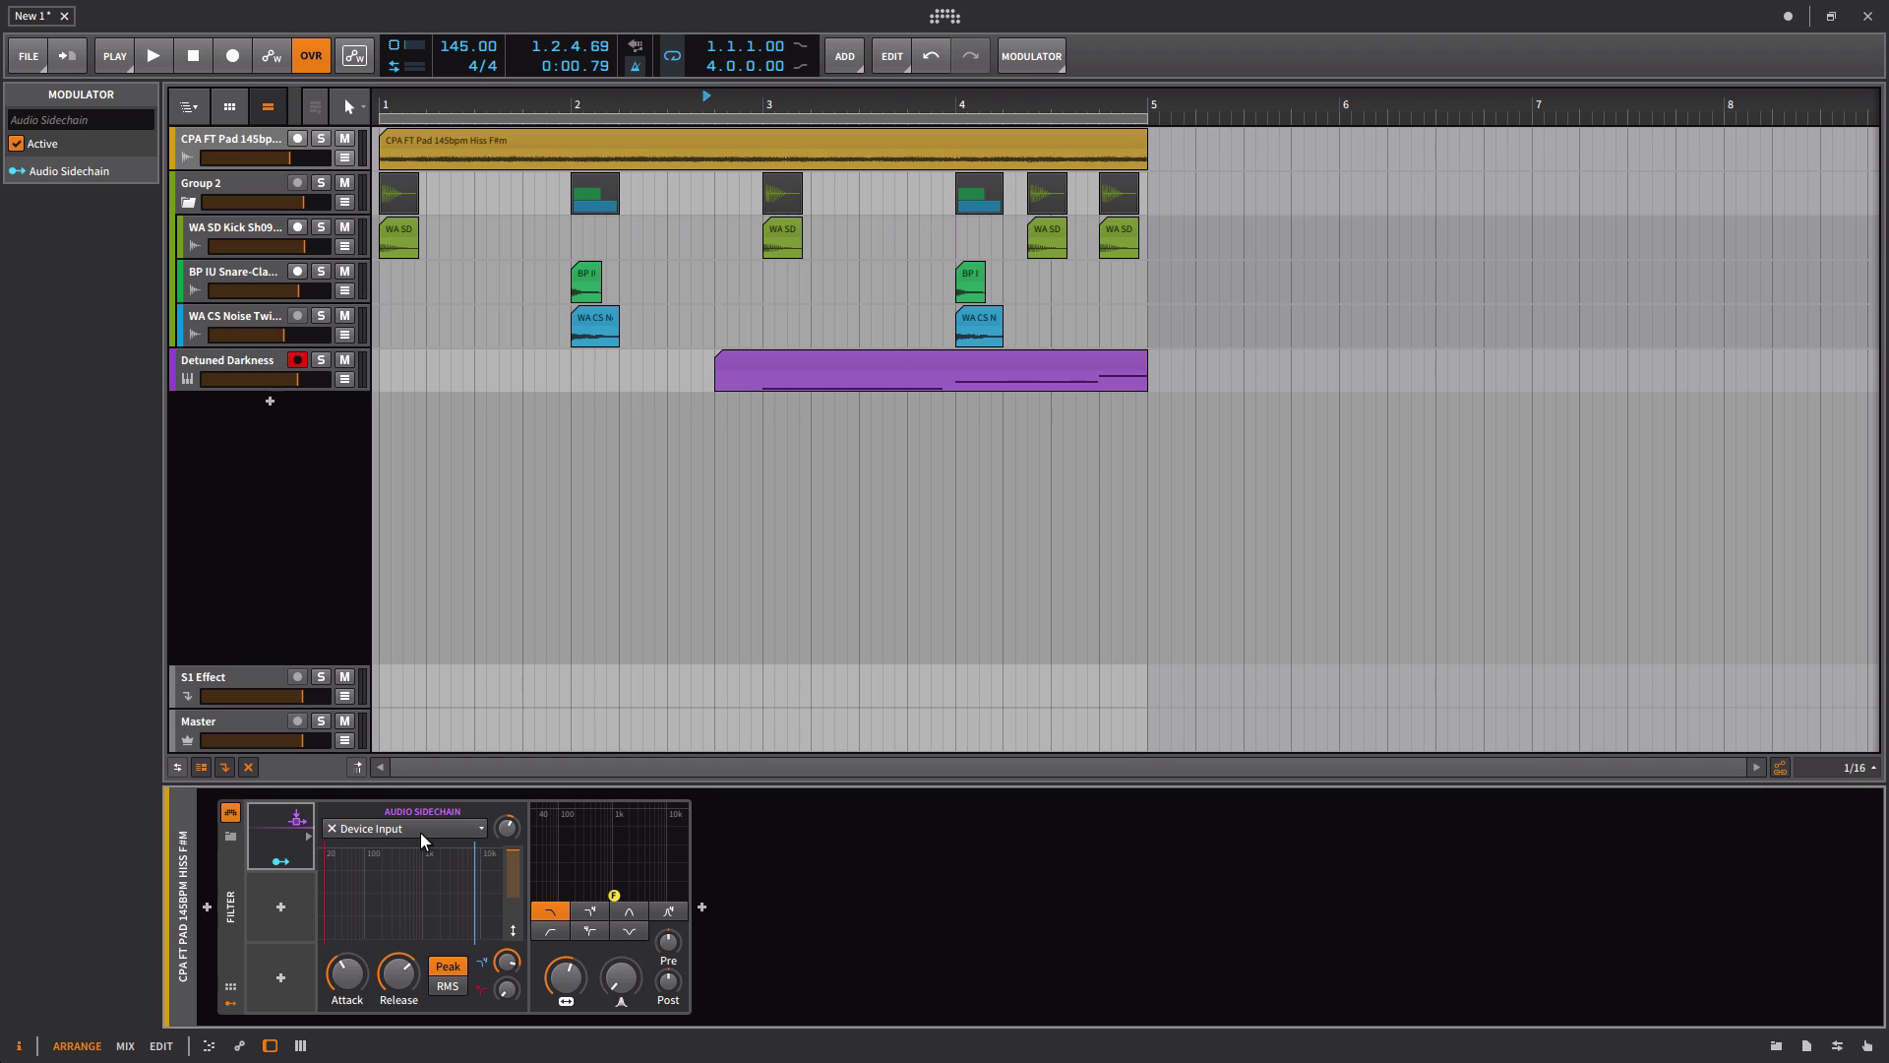
Step: Rename Group 2 as Drums and set the pad Filter's Audio Sidechain source to Drums Master (POST)
left_click(262, 187)
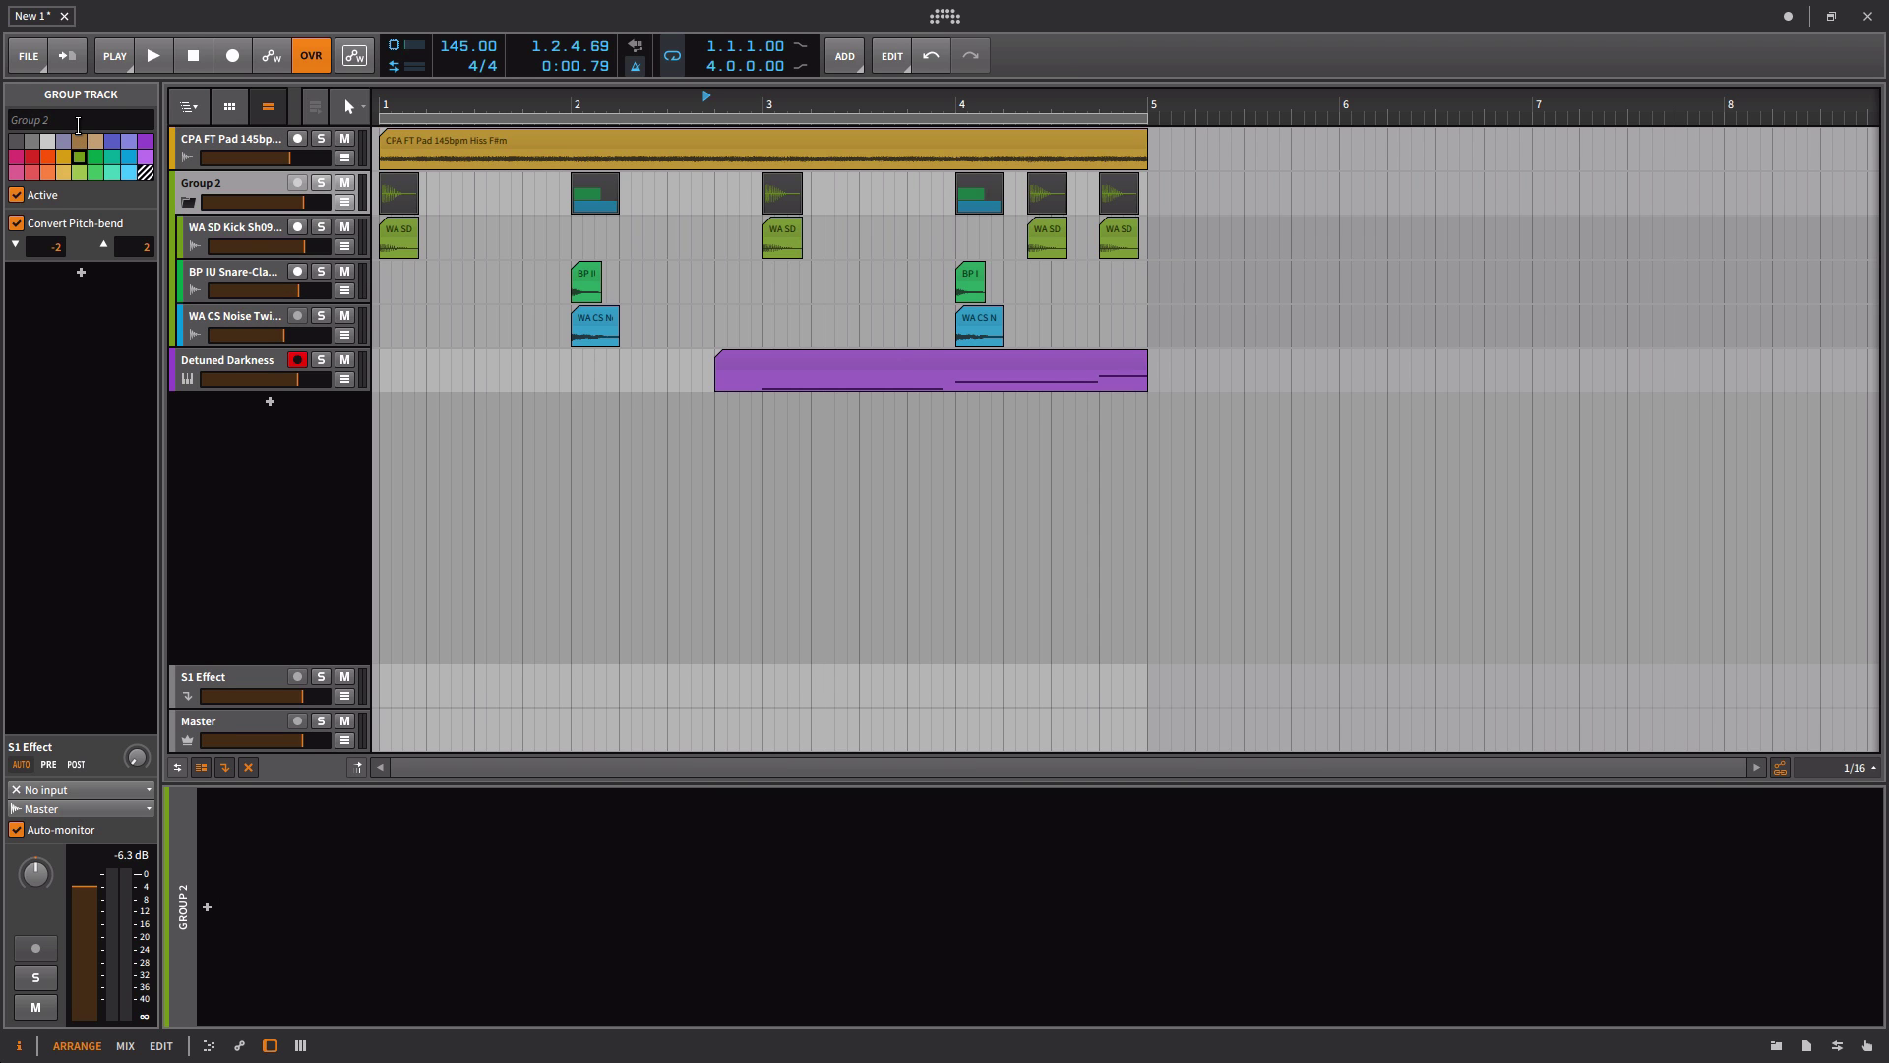
type("Drums")
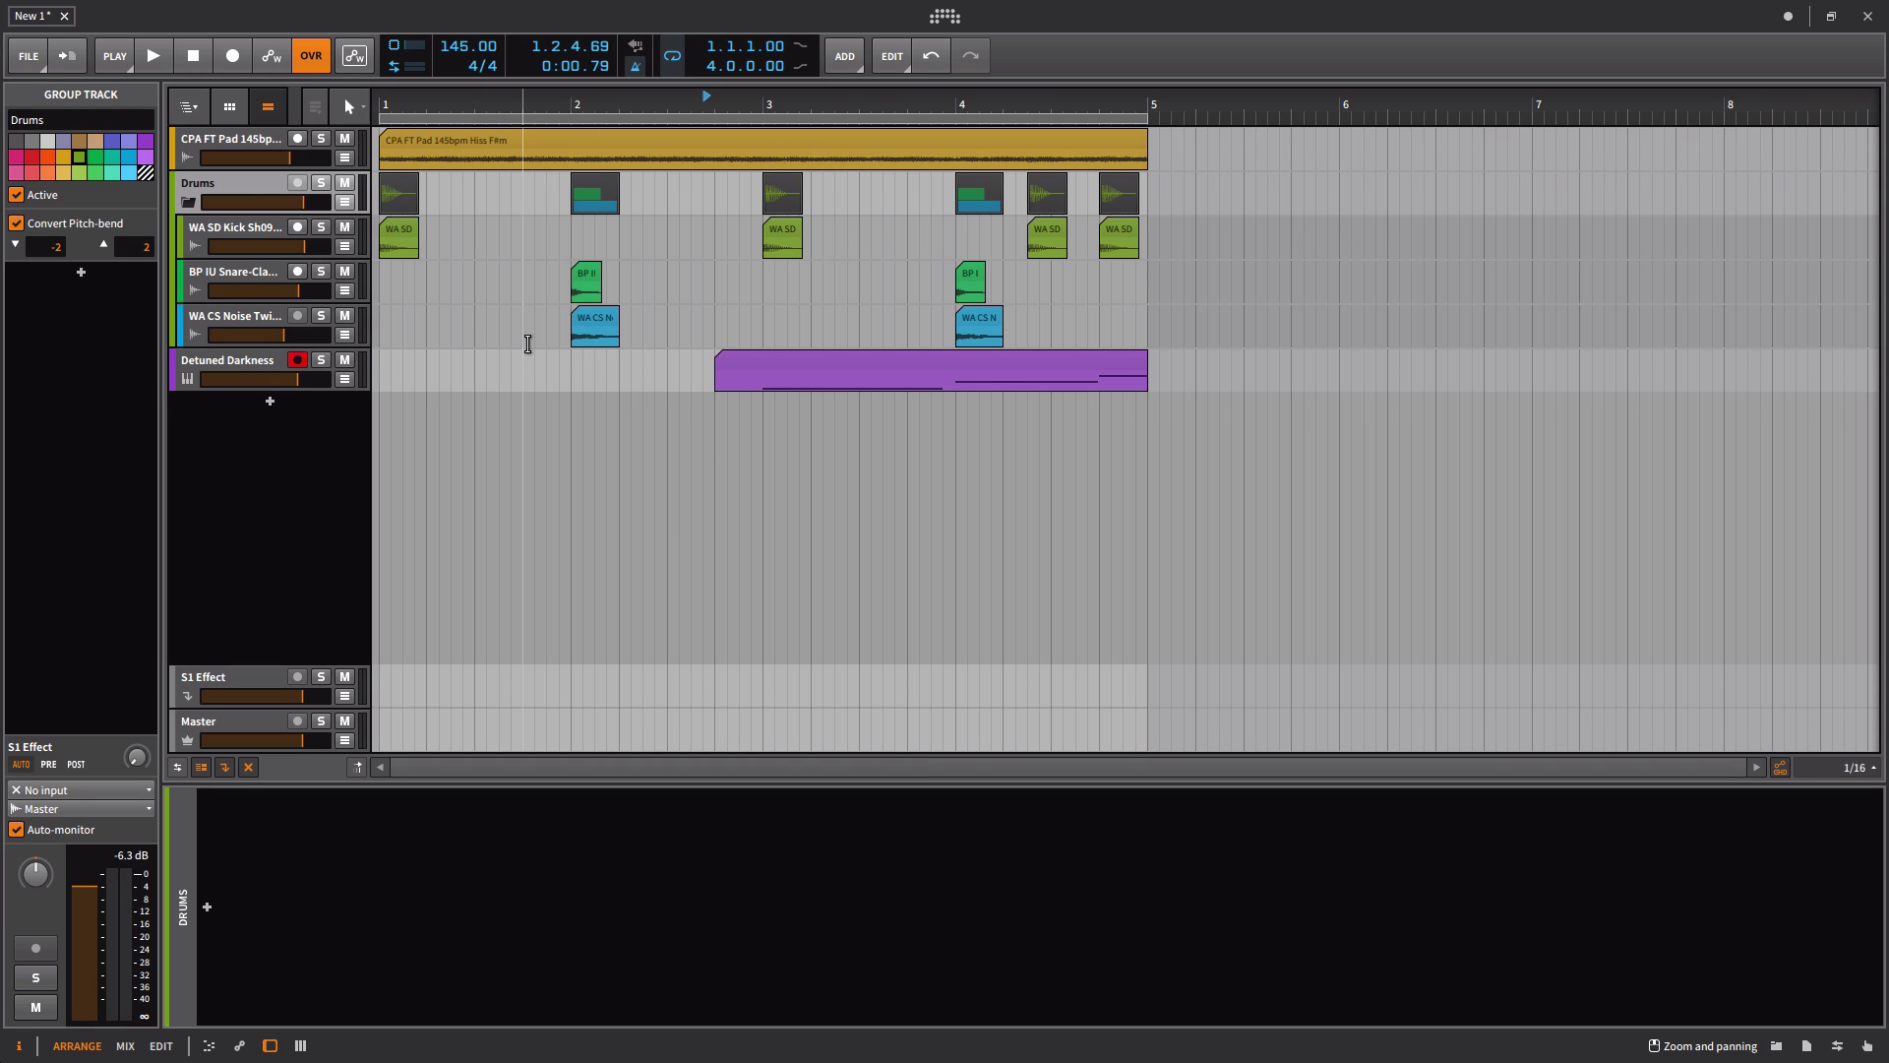
left_click(241, 155)
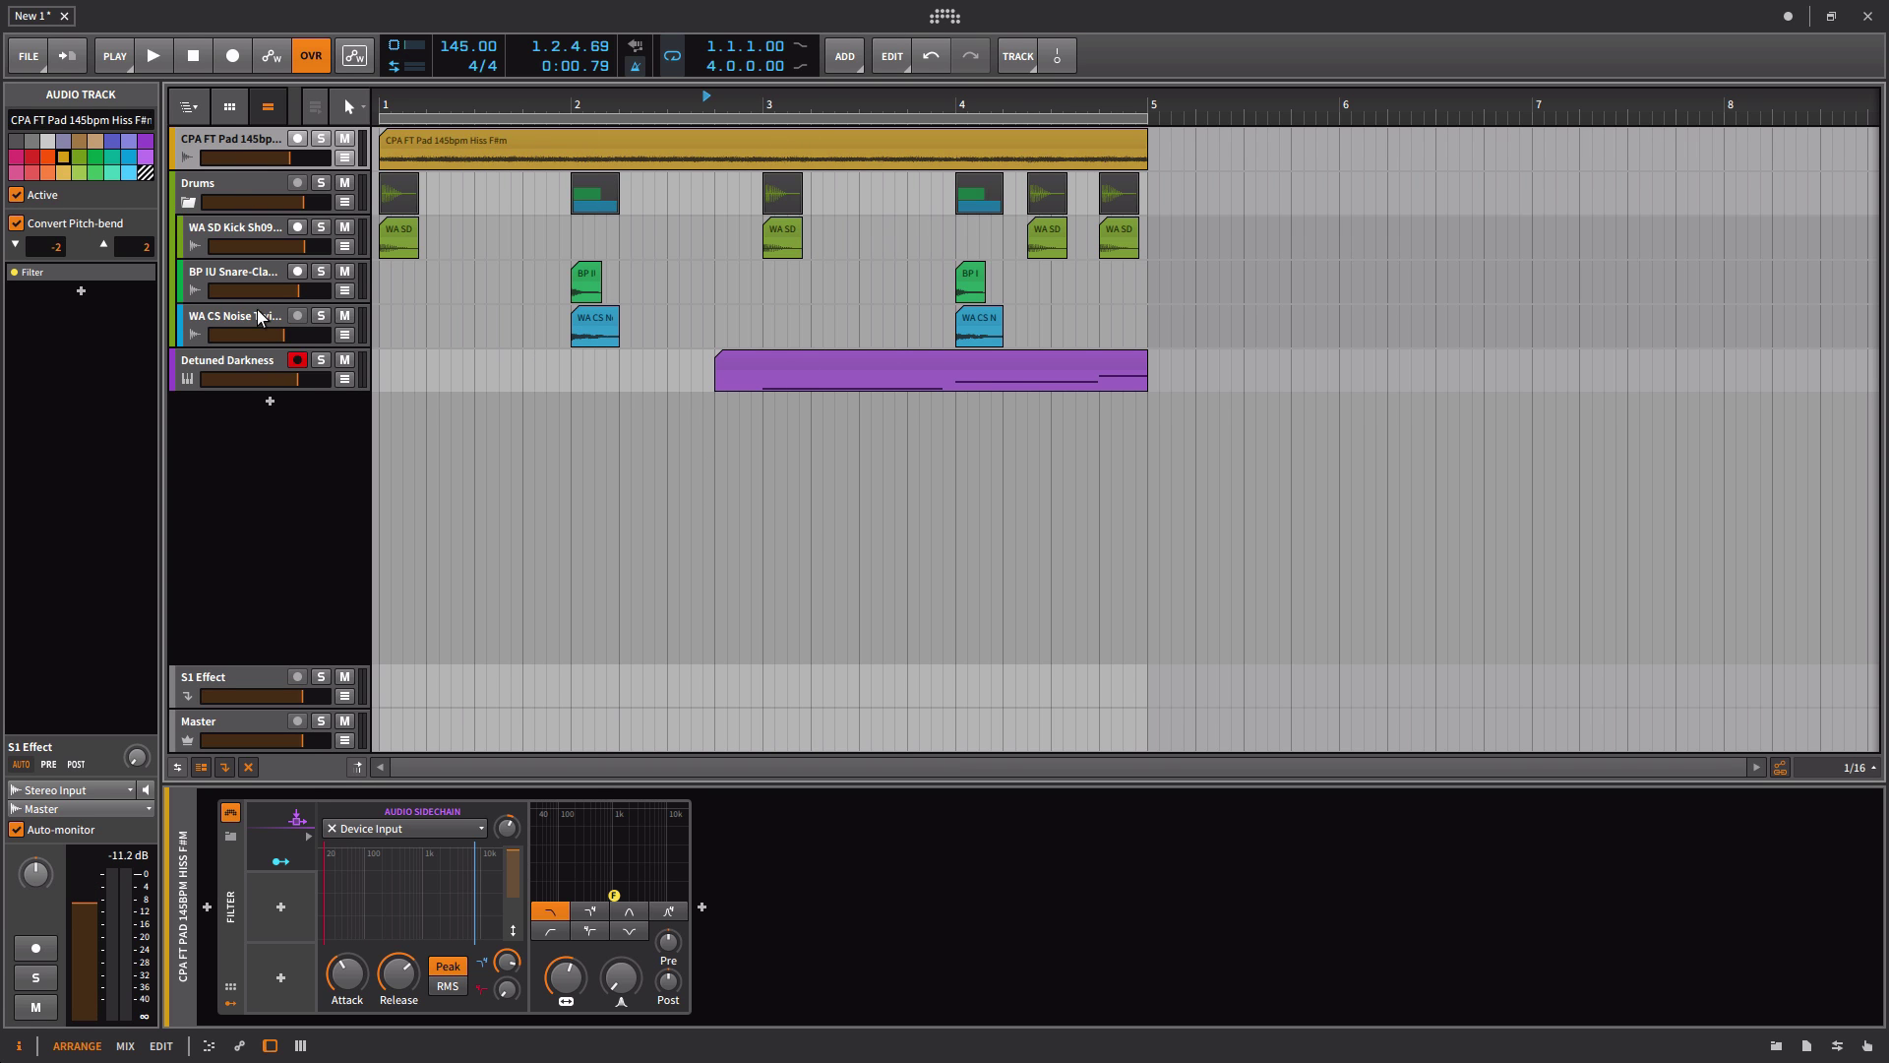
left_click(453, 830)
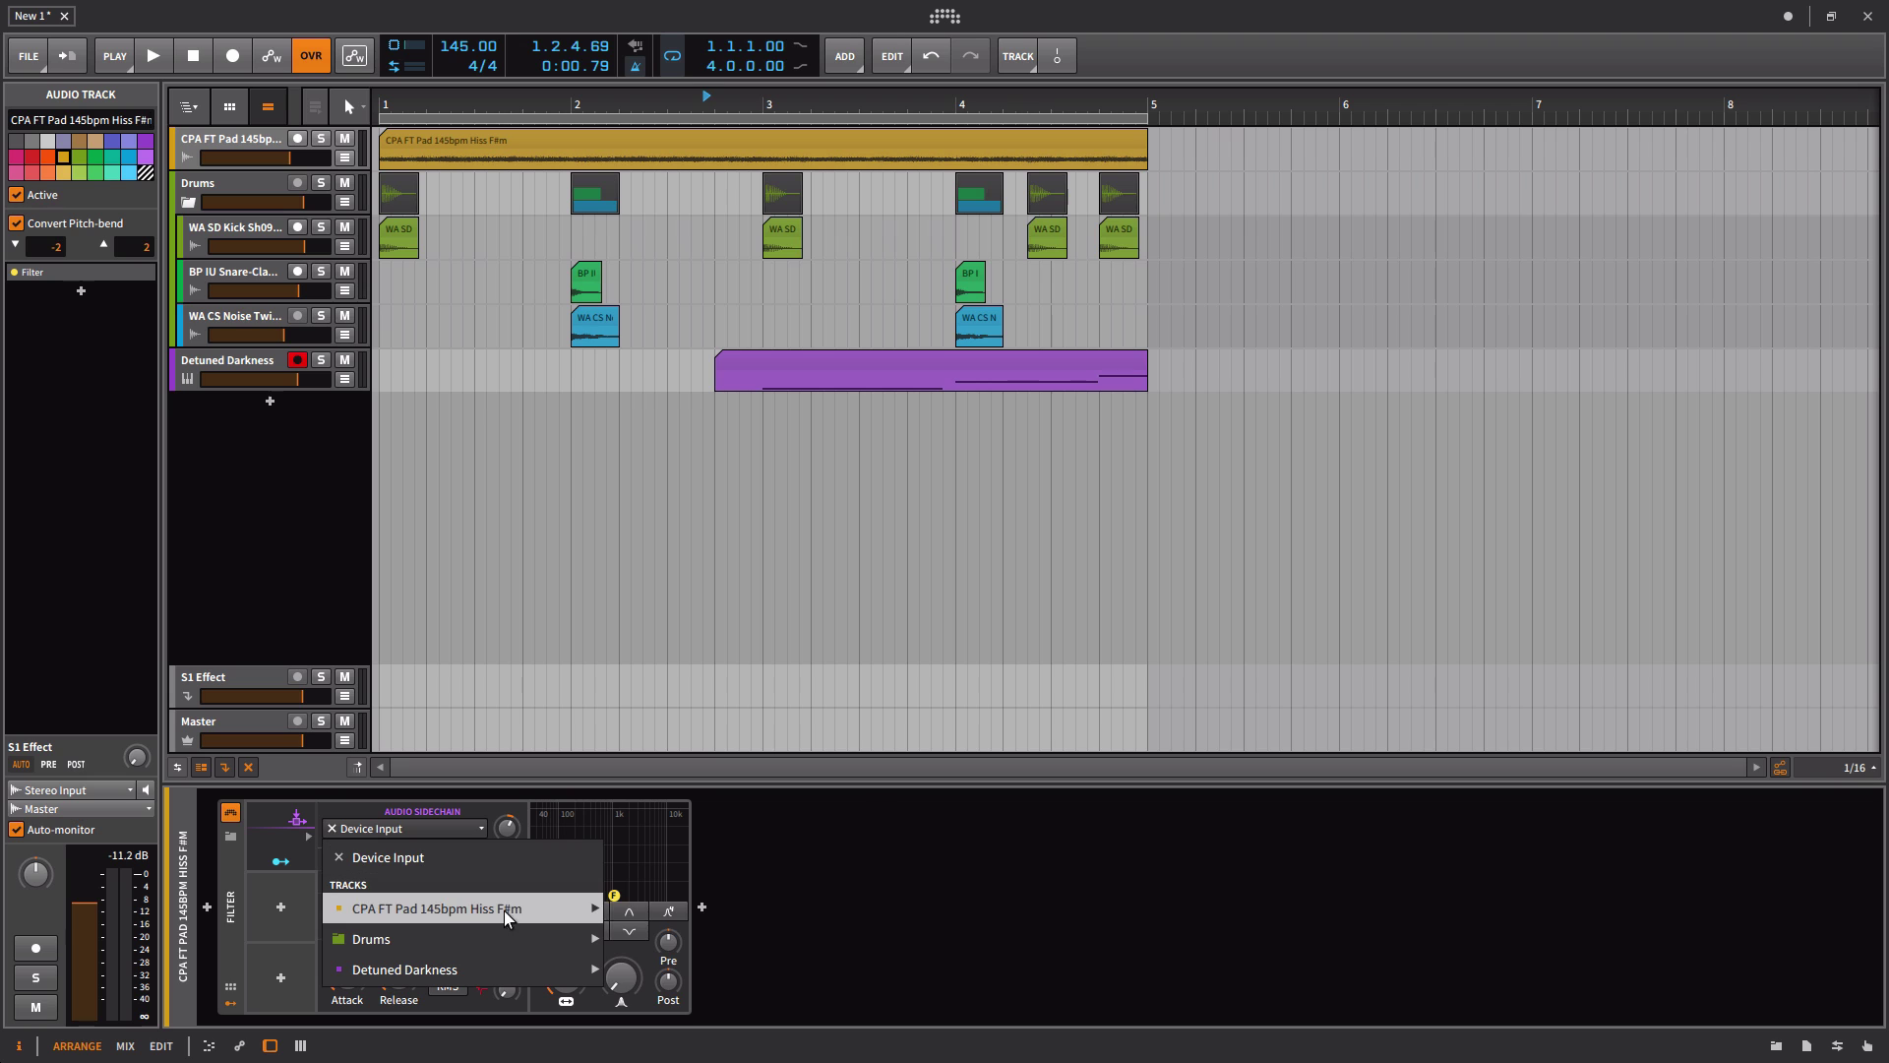
mouse_move(532, 942)
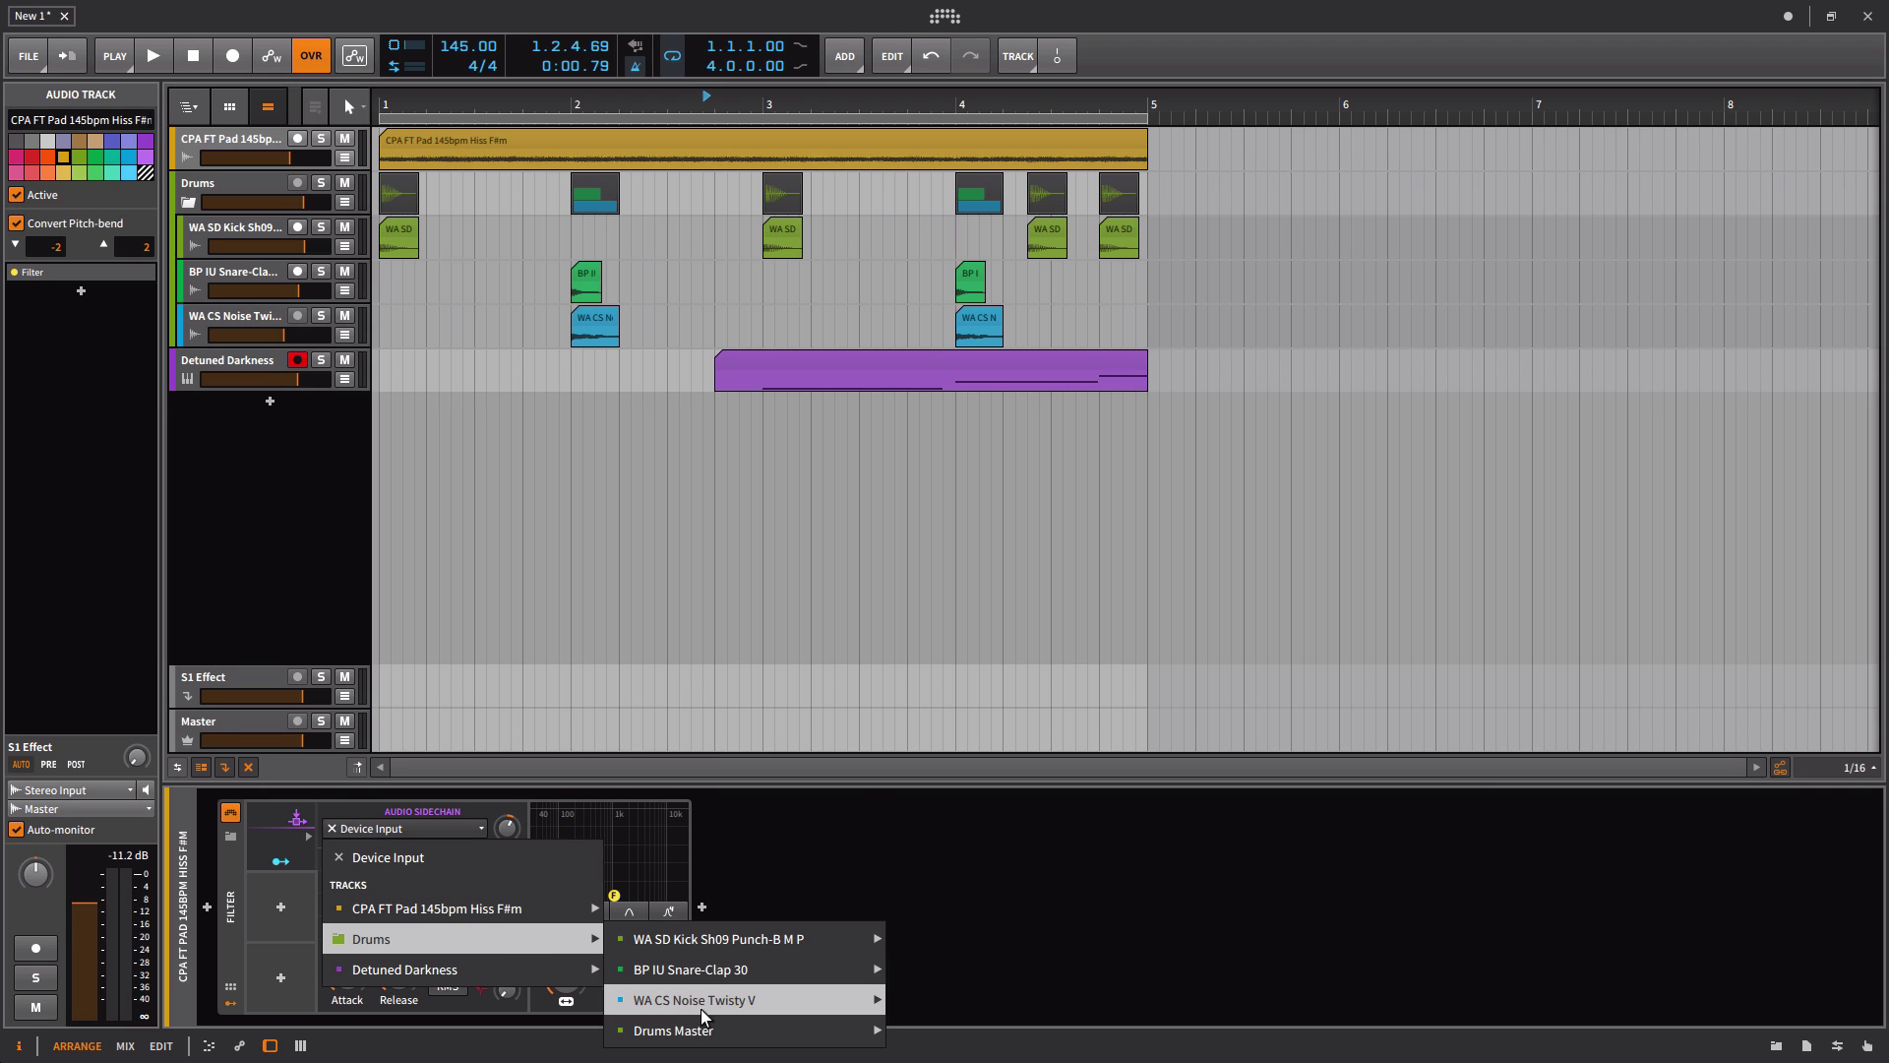
mouse_move(704, 1031)
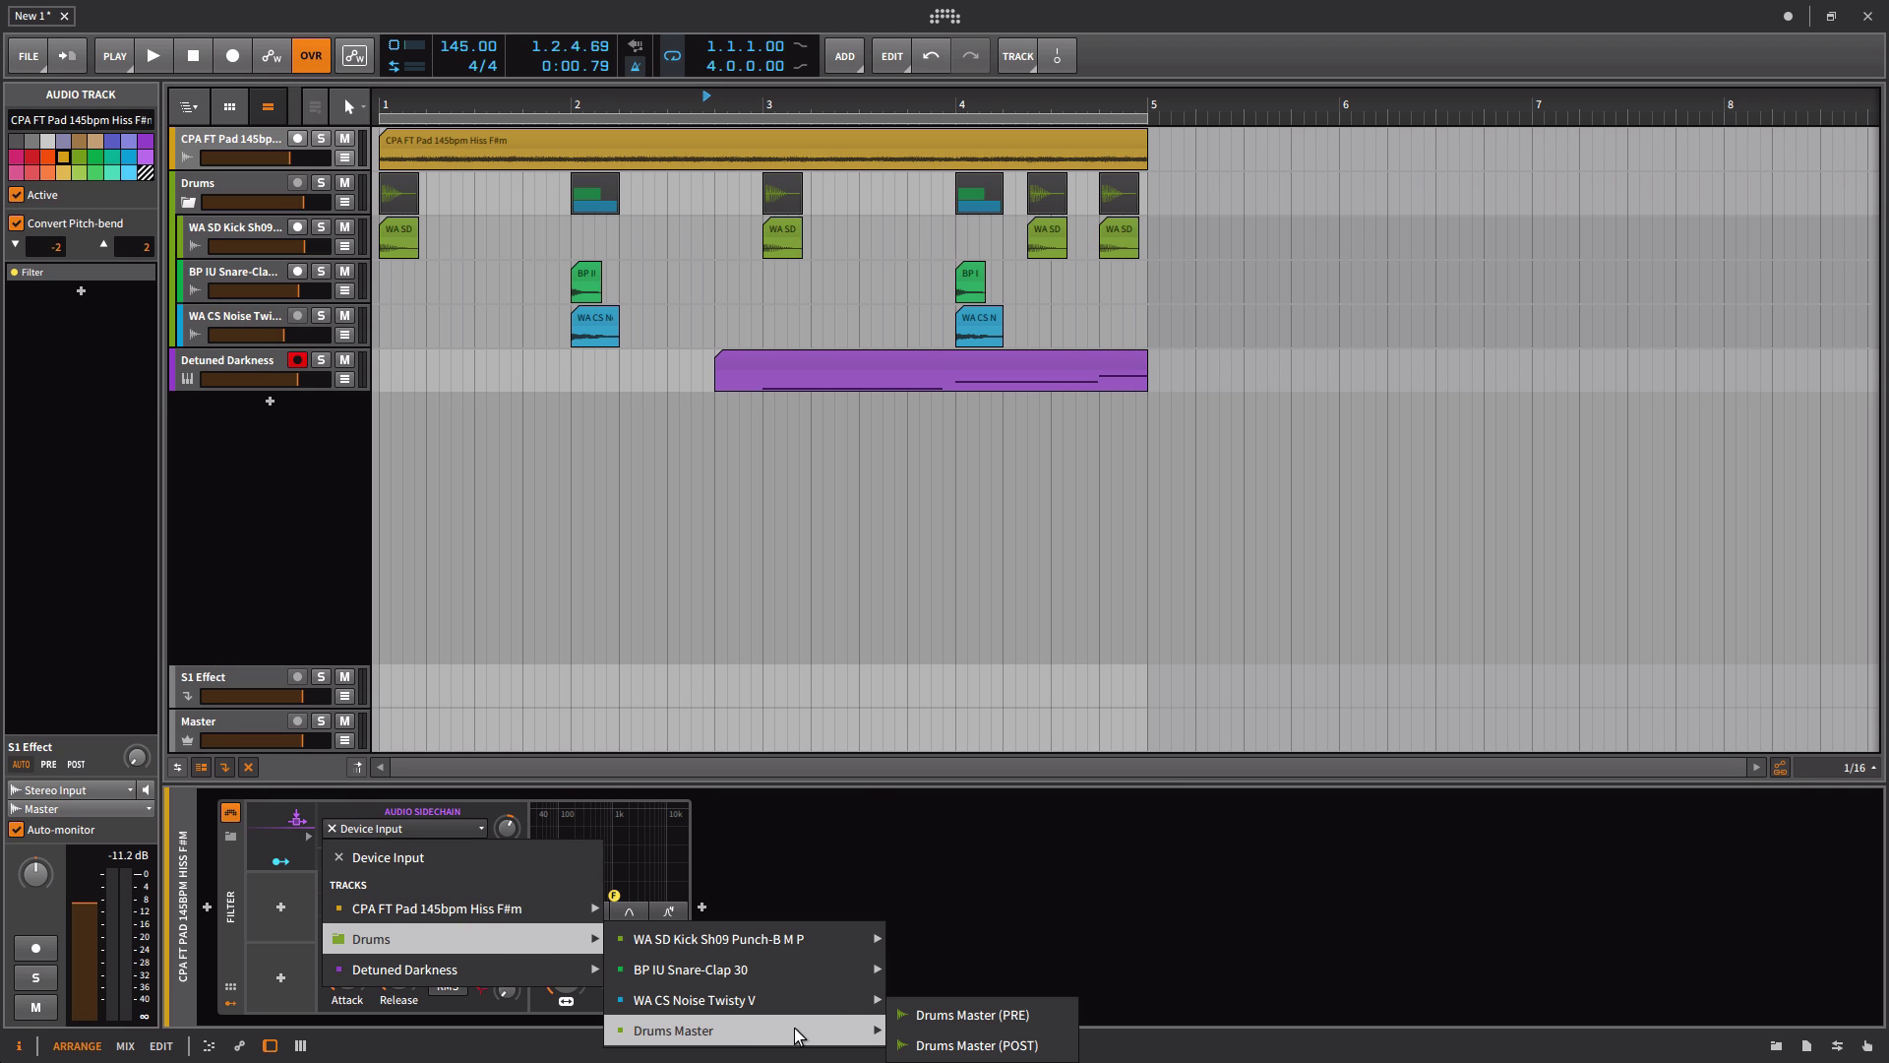
left_click(931, 1045)
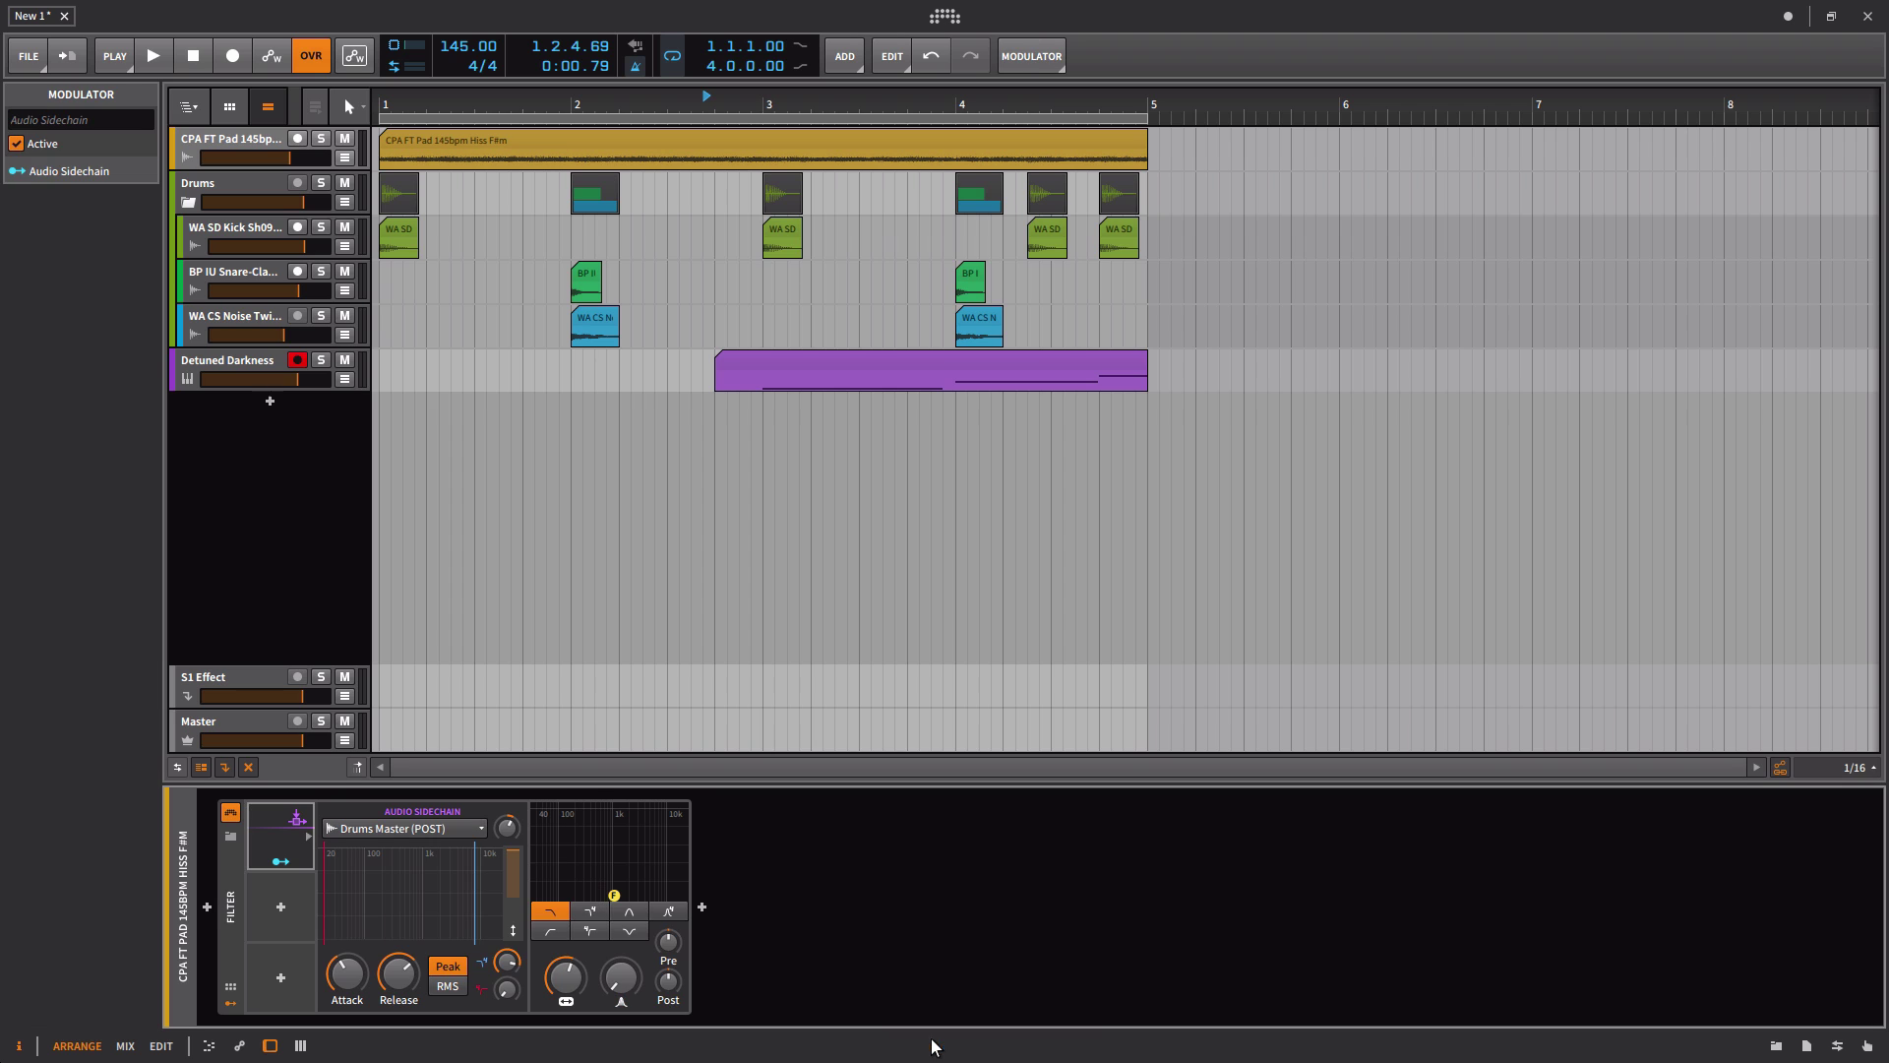
Step: Open the Filter cutoff fully and map the Audio Sidechain to Post Gain at -8.400 and Cutoff at -67.86
scroll(482, 541, "down", 2)
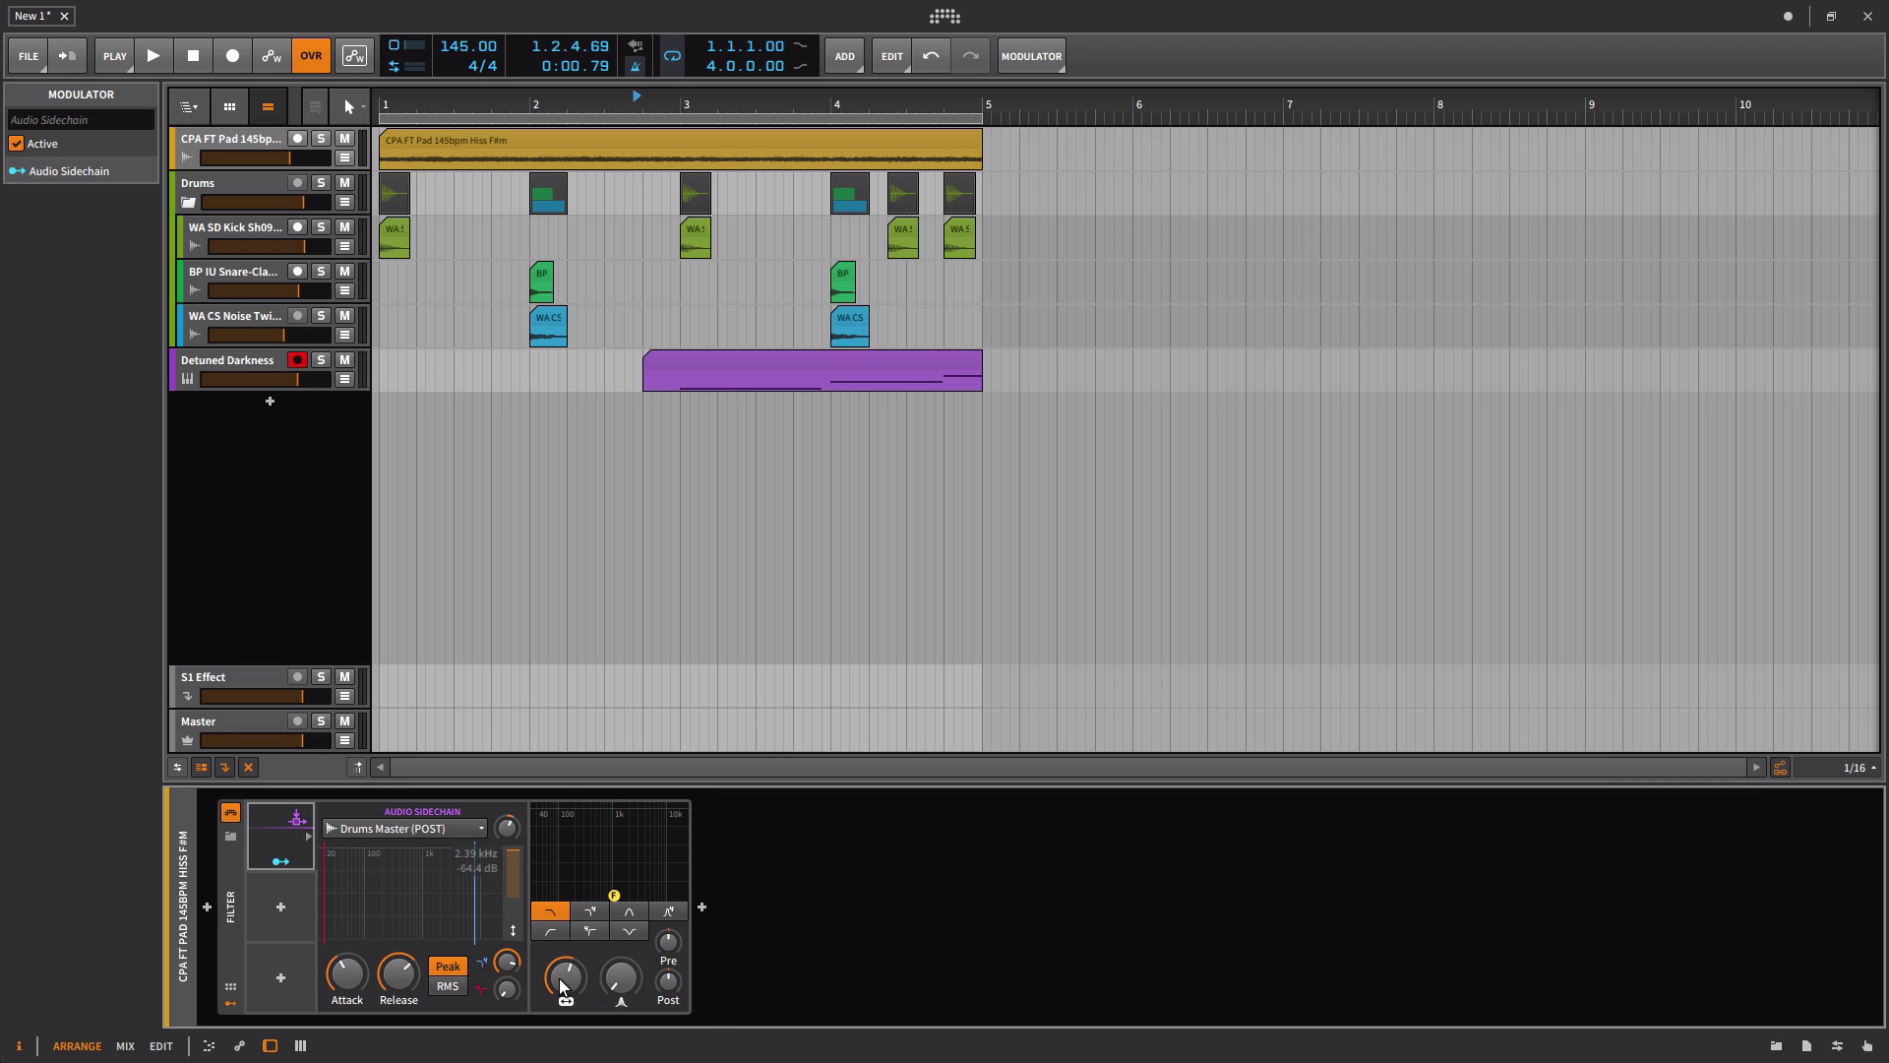
left_click_drag(561, 985, 561, 879)
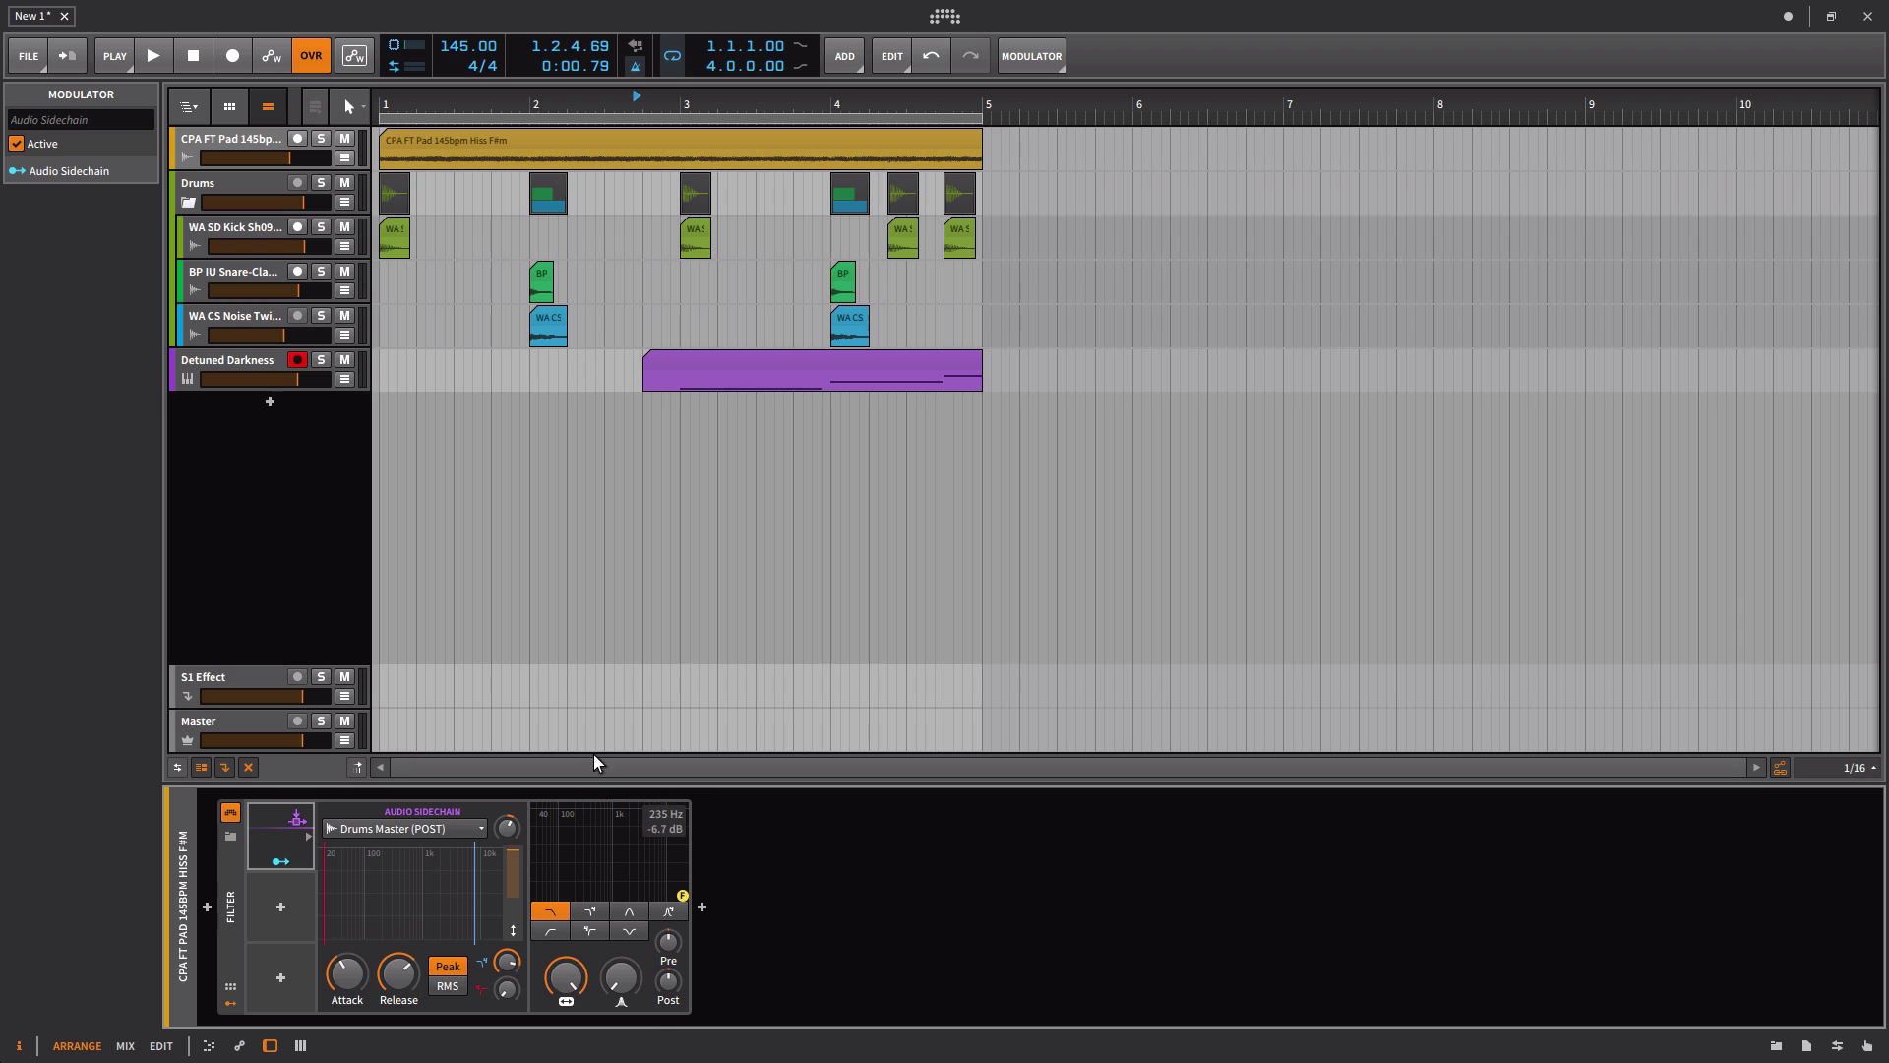
left_click(281, 861)
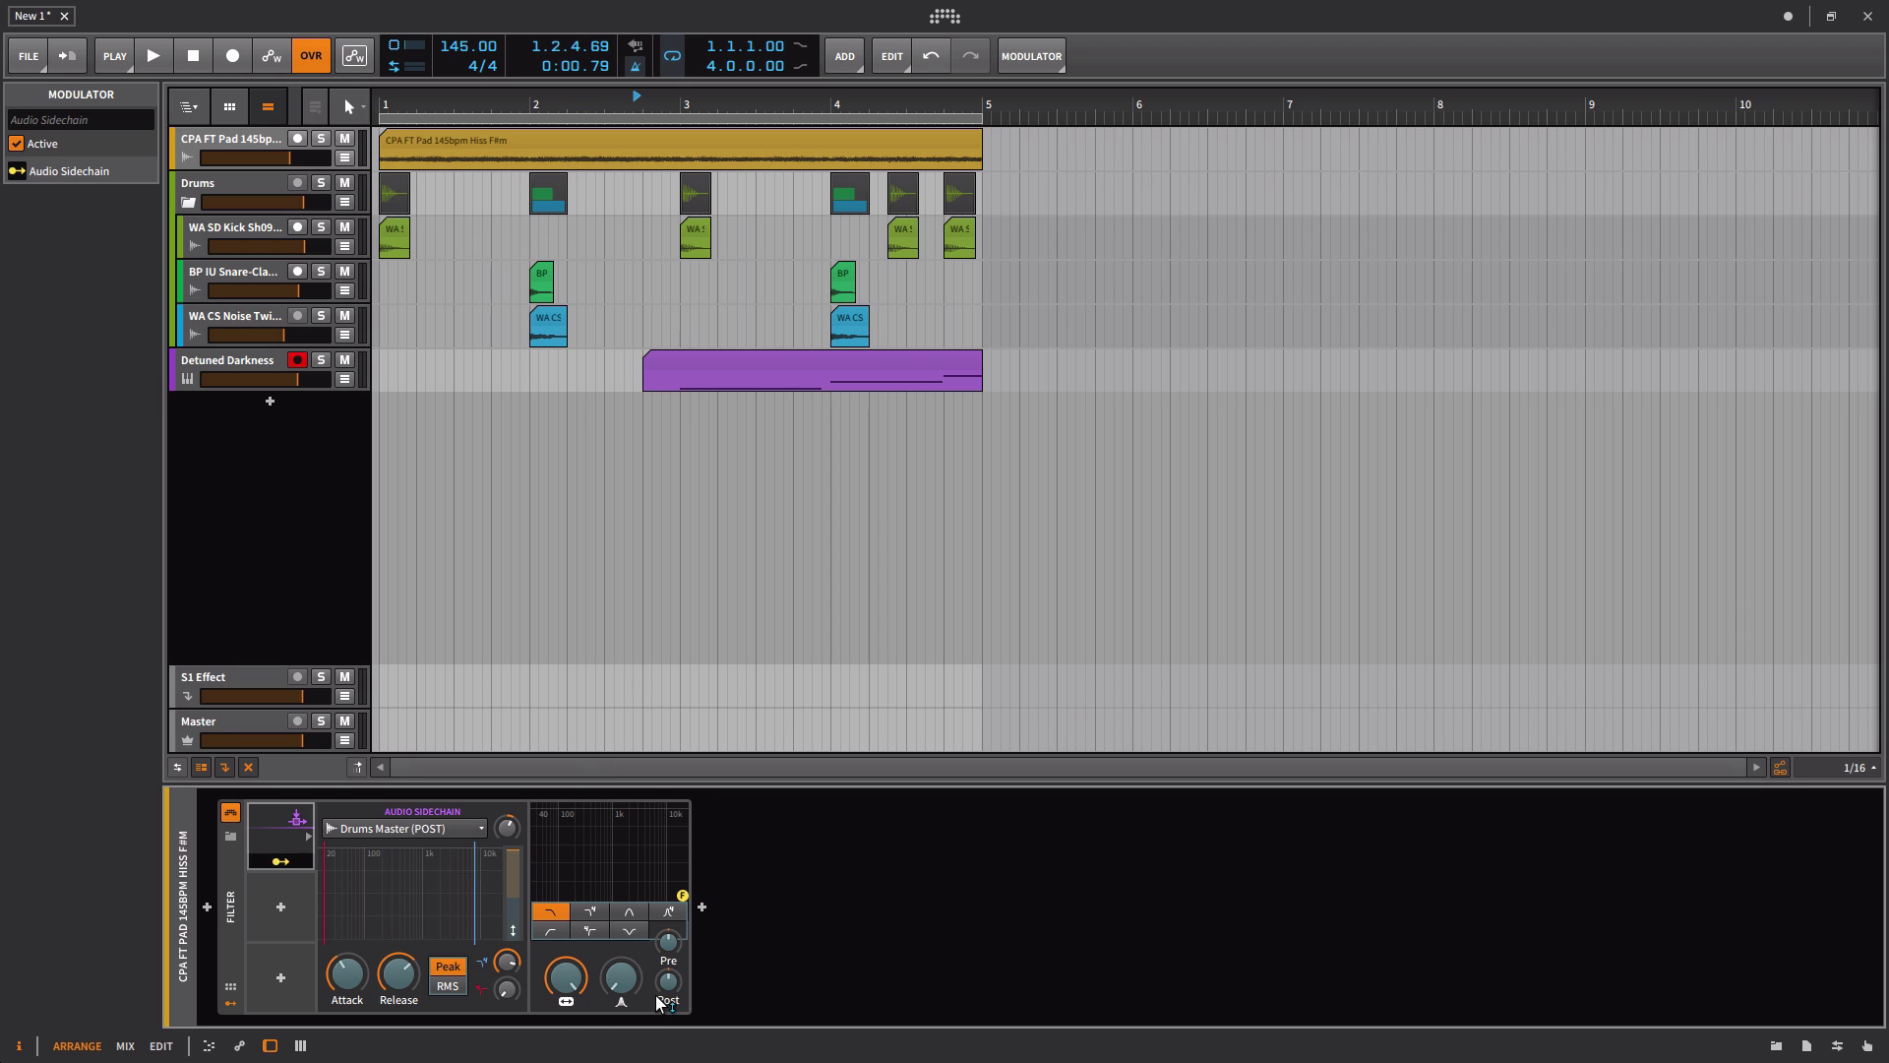
left_click_drag(668, 981, 668, 1004)
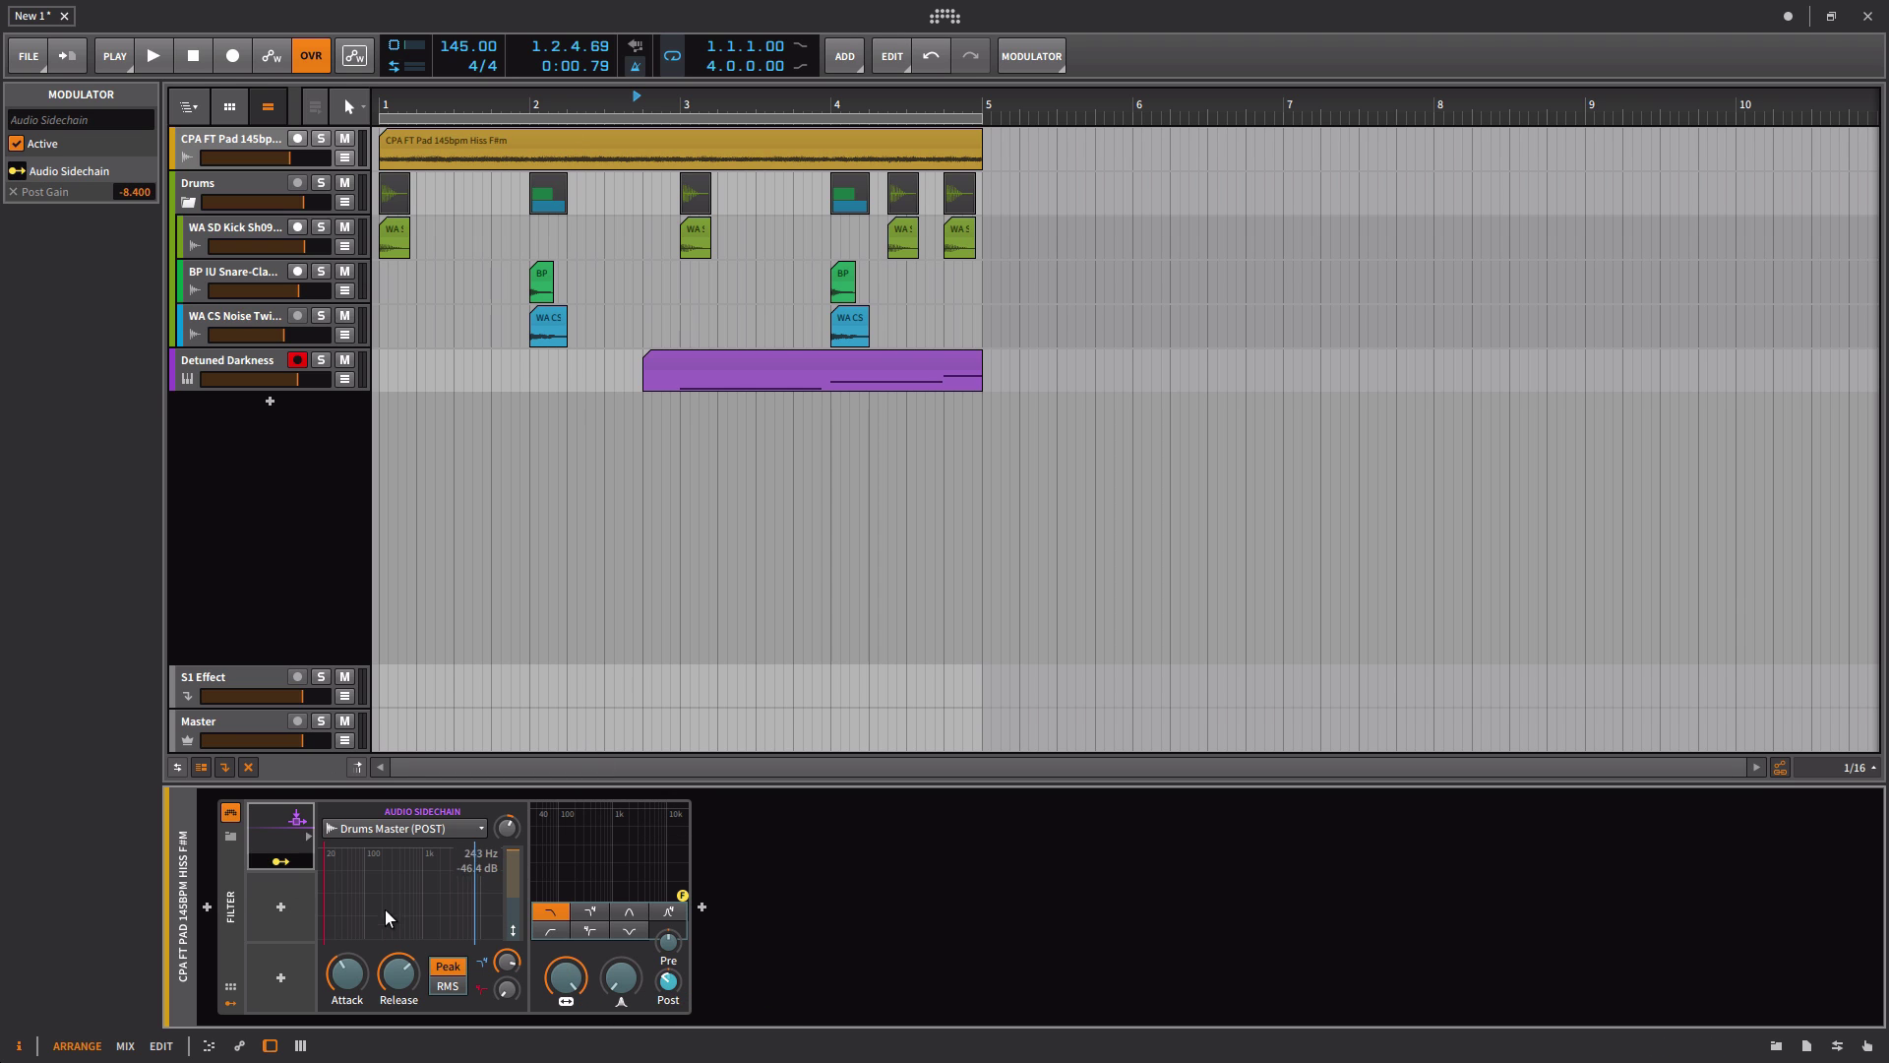
left_click_drag(569, 972, 569, 1043)
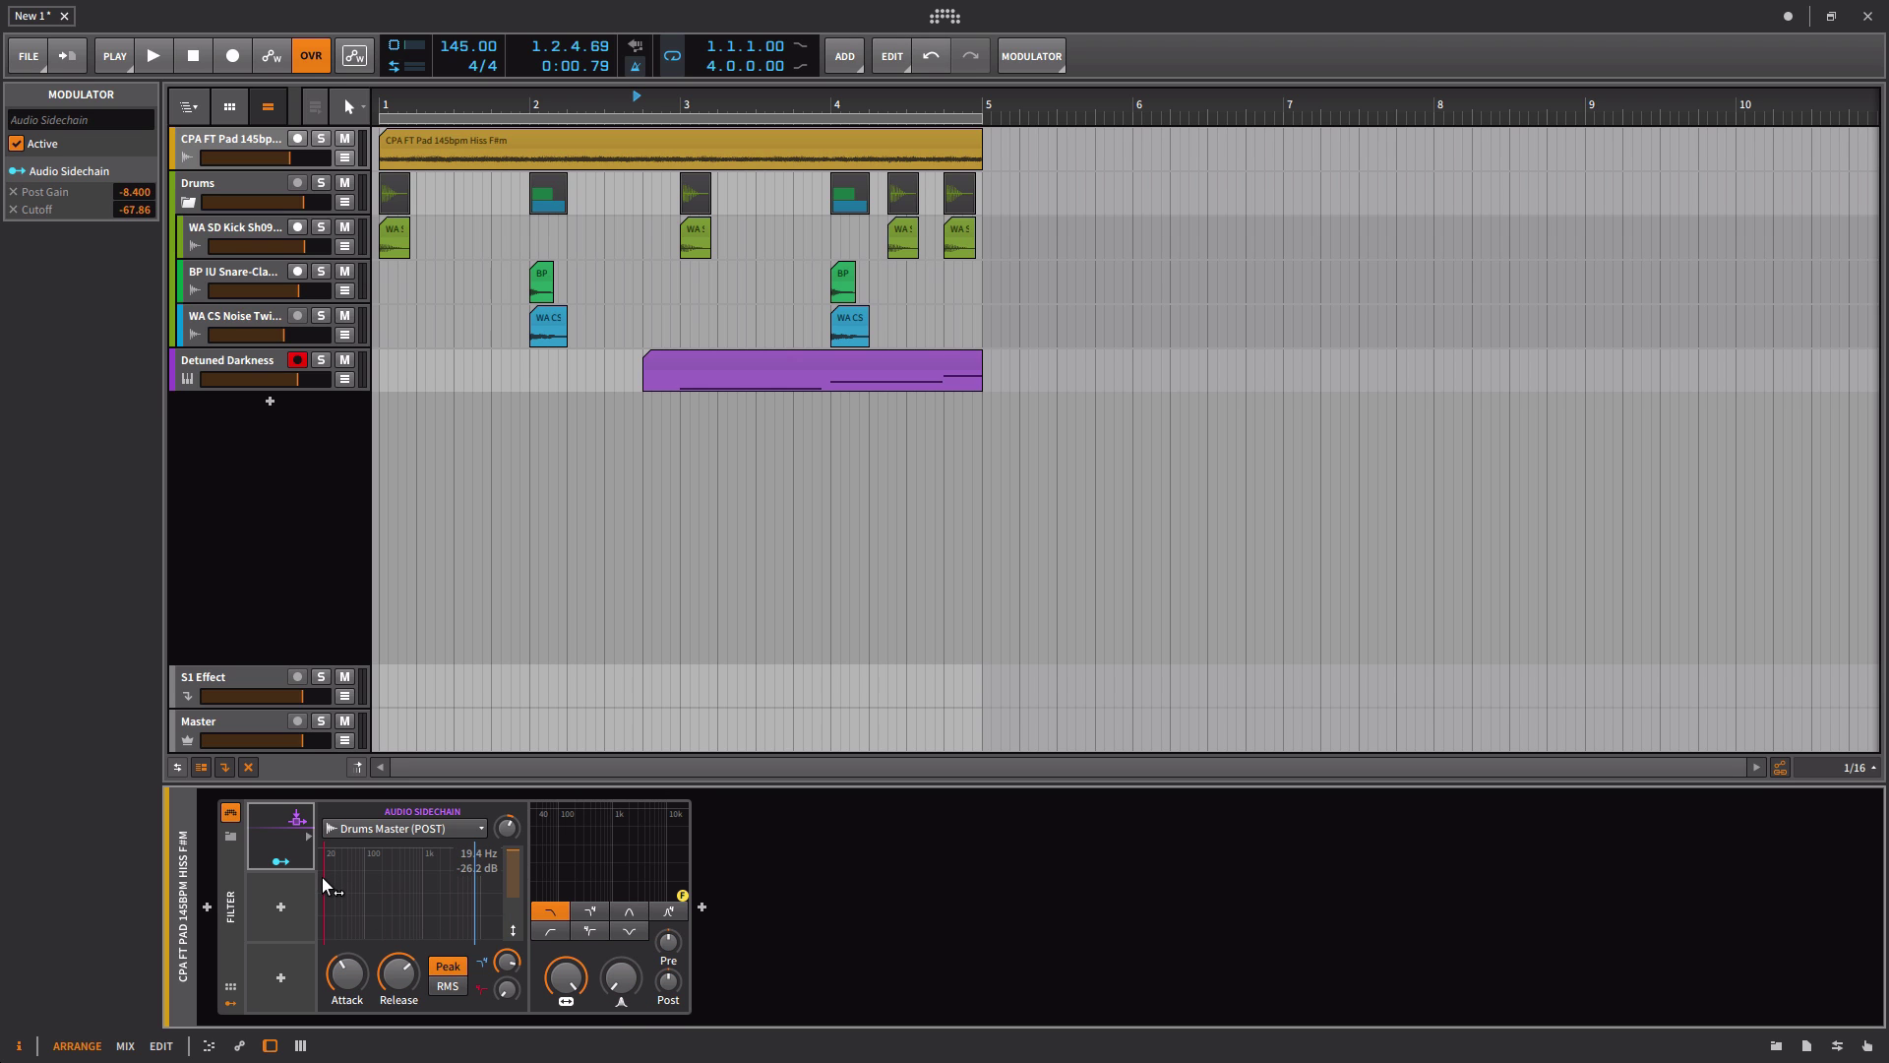
Step: Try shifting the sidechain's low-cut frequency, restore it, and play the loop from bar 1 to audition the modulation
left_click_drag(322, 877, 368, 876)
left_click_drag(340, 876, 313, 879)
left_click(386, 105)
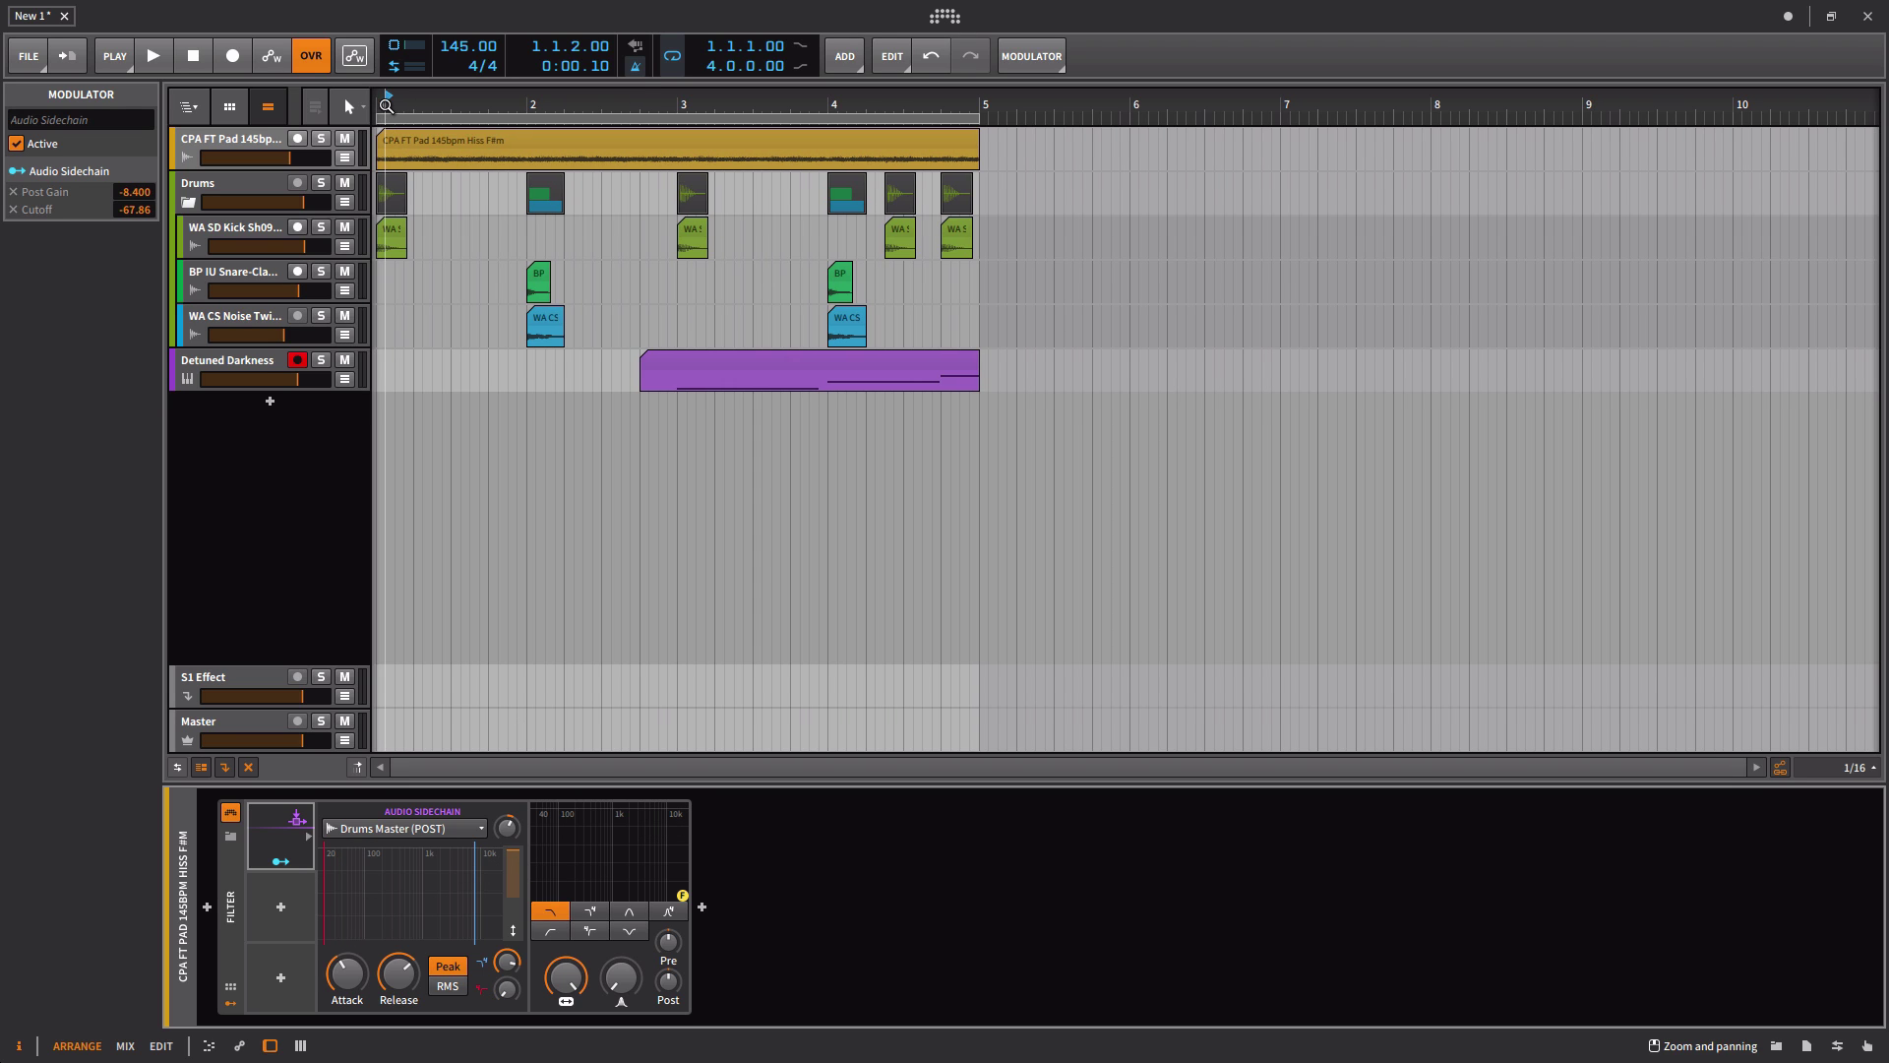
left_click_drag(387, 105, 391, 87)
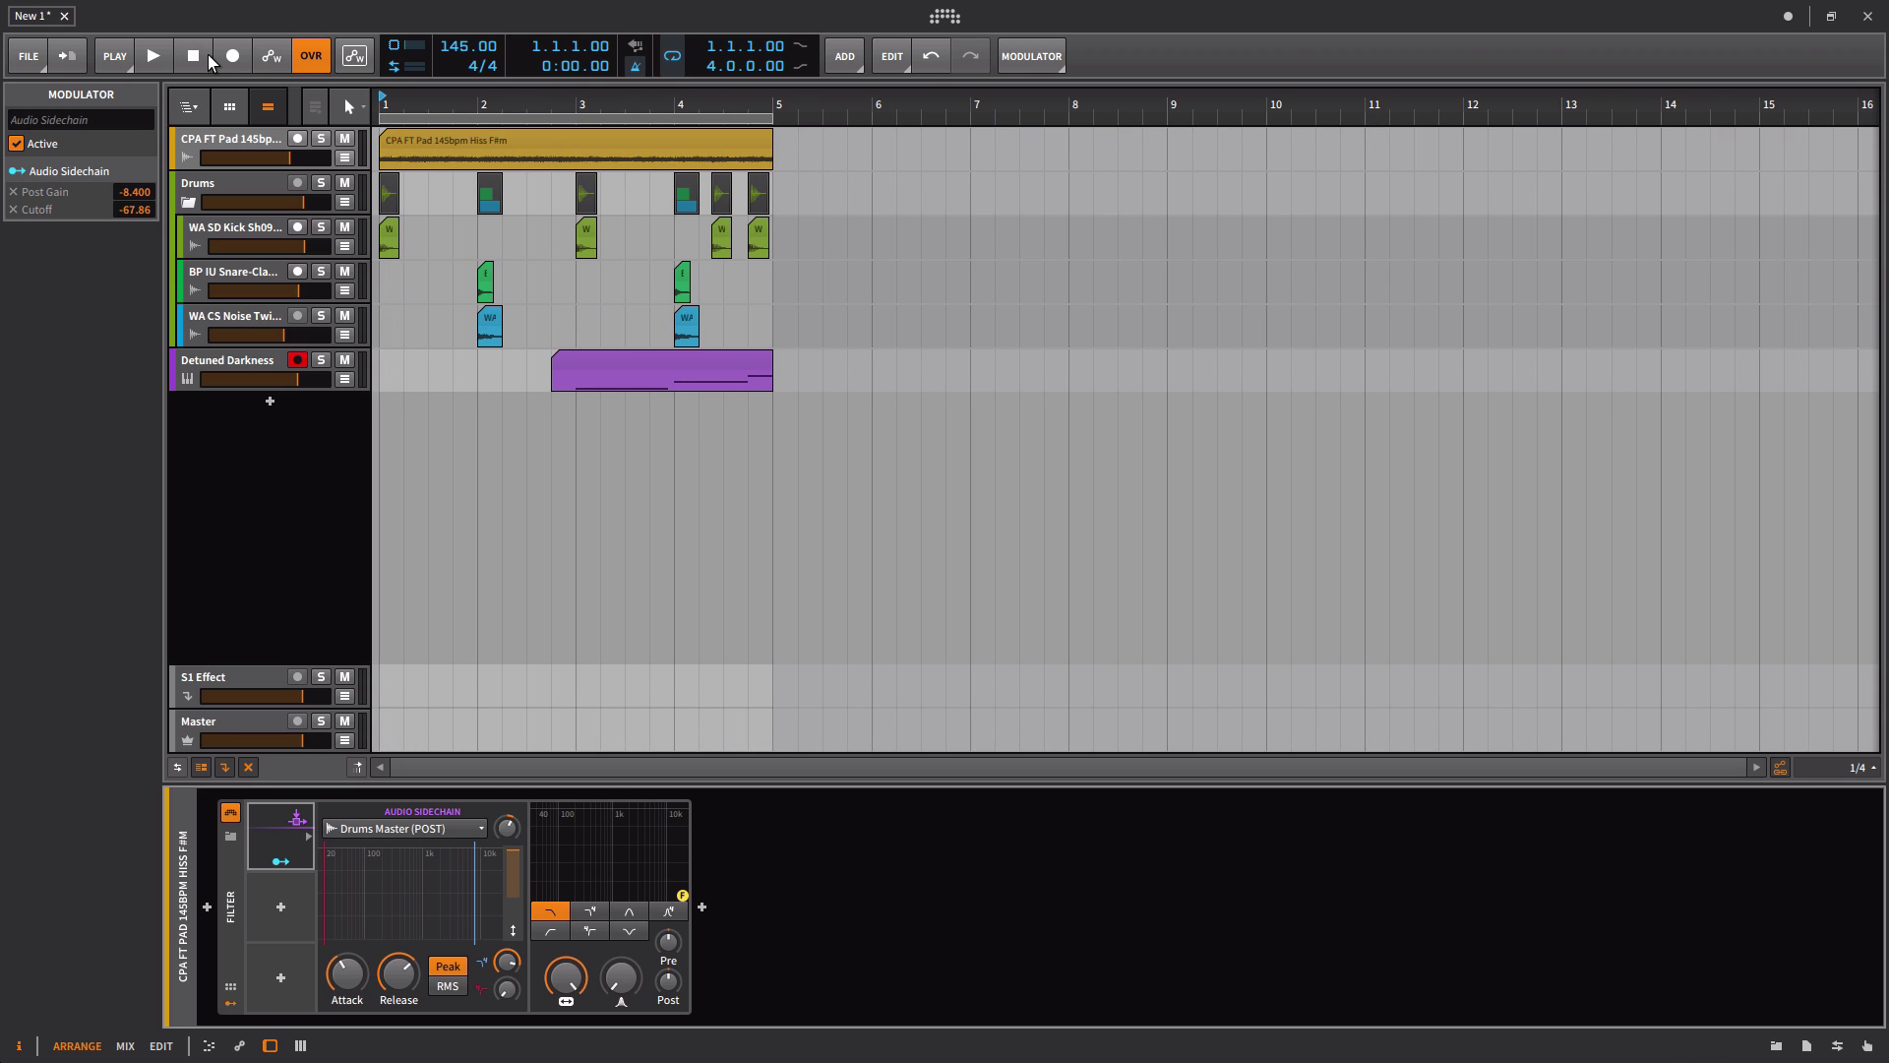
key("space")
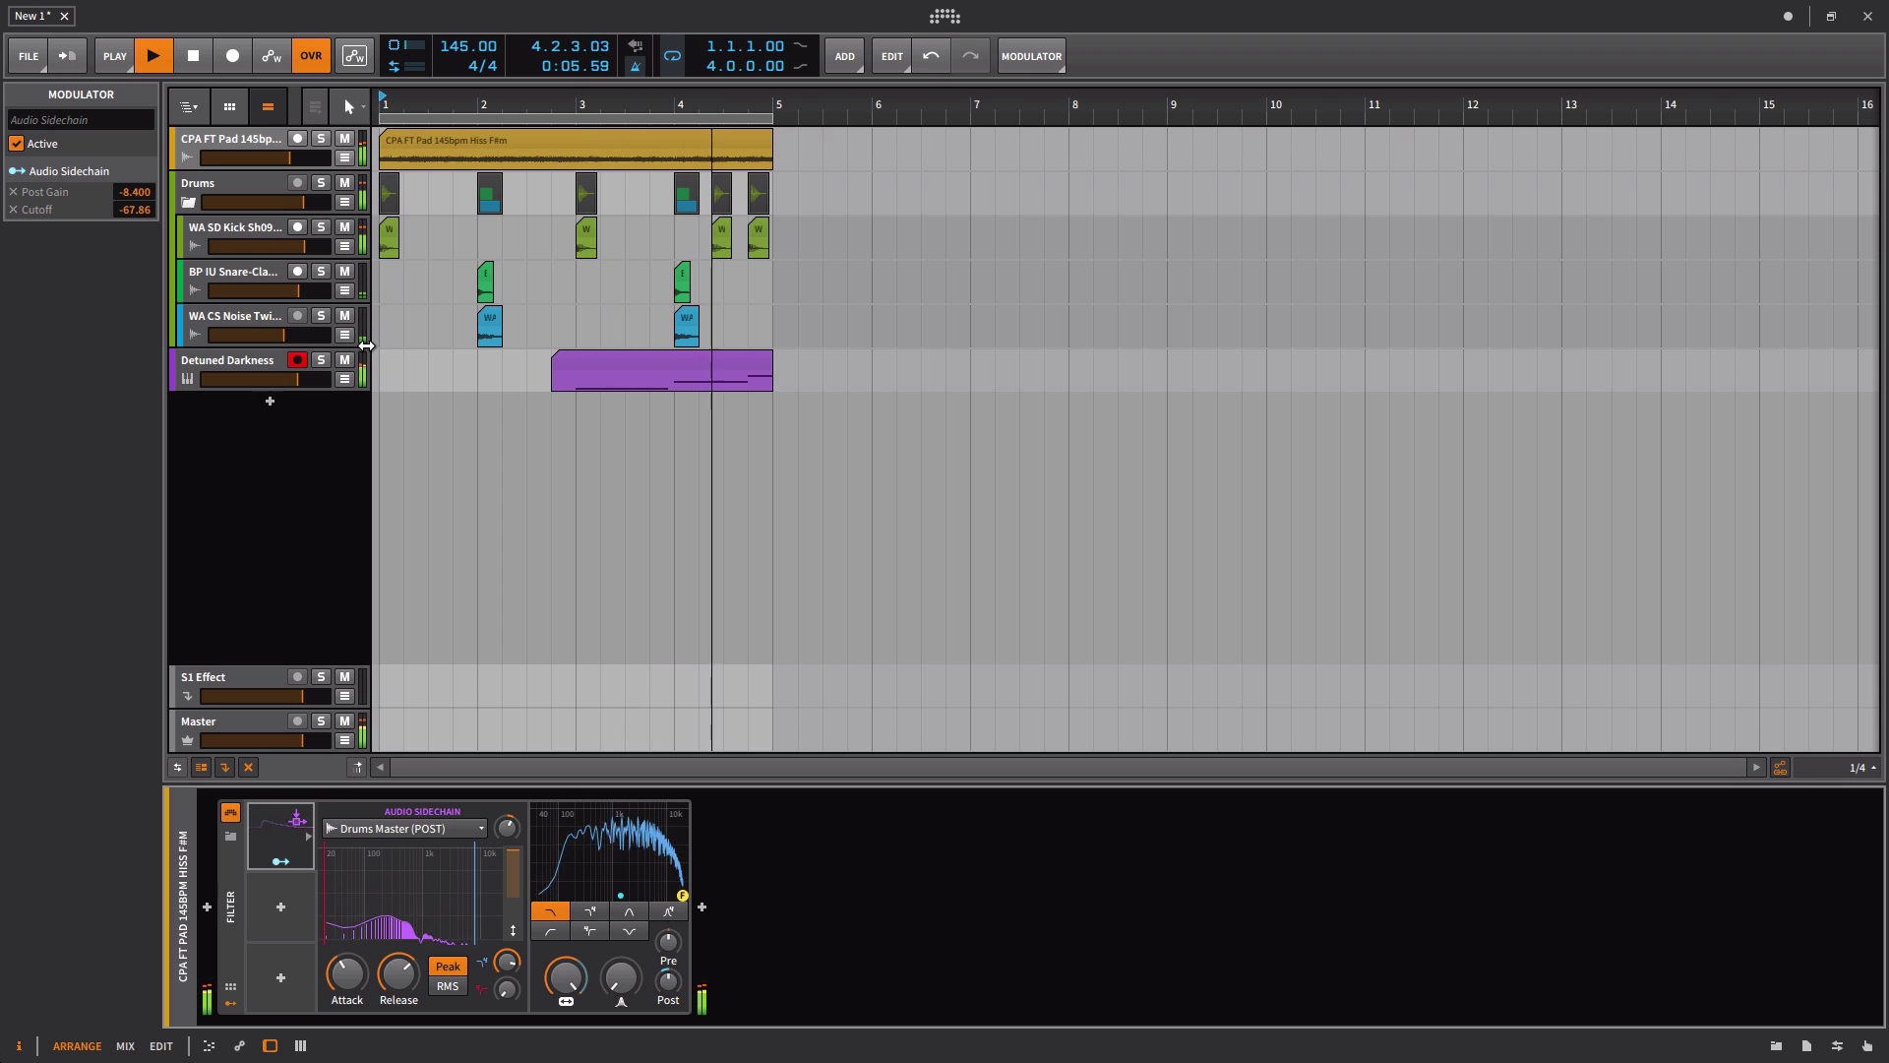
Step: Raise the sidechain's low-cut frequency and set its attack to minimum during playback, stop, and slightly lower its level slider
left_click_drag(322, 876, 352, 874)
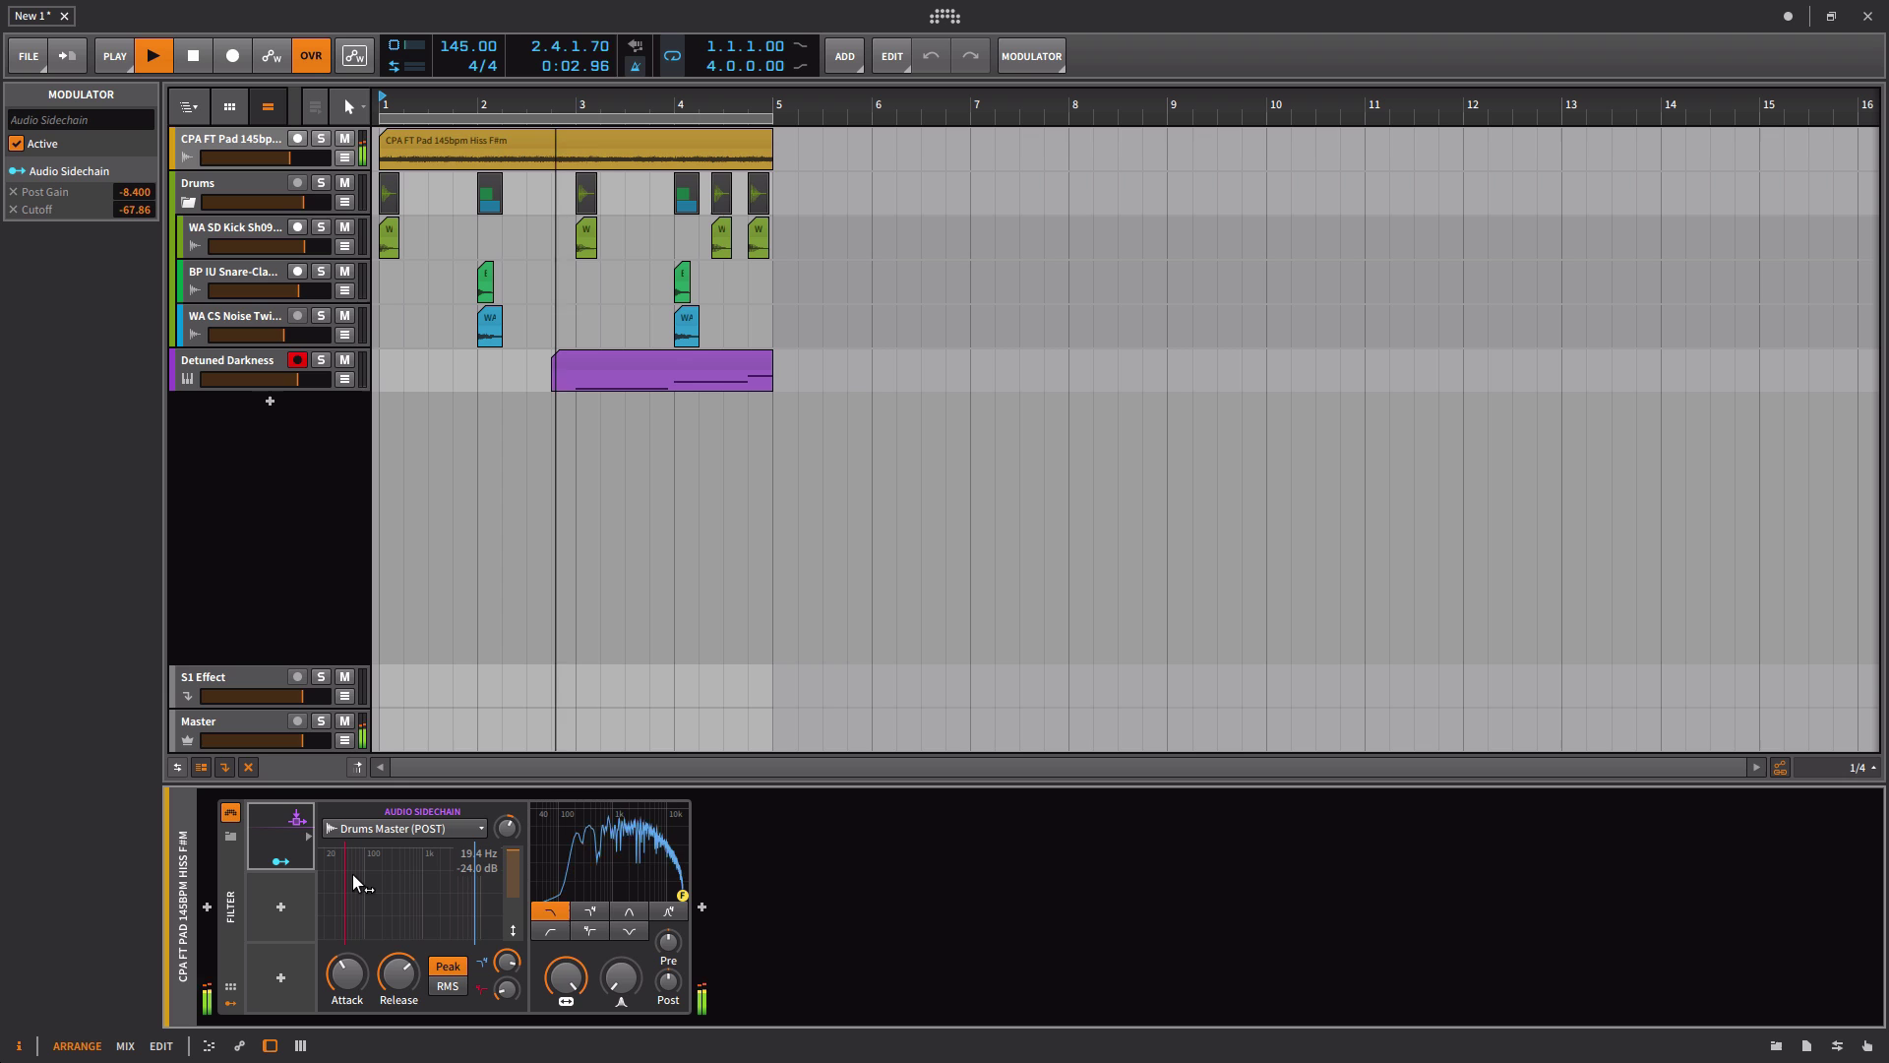
left_click_drag(347, 975, 397, 974)
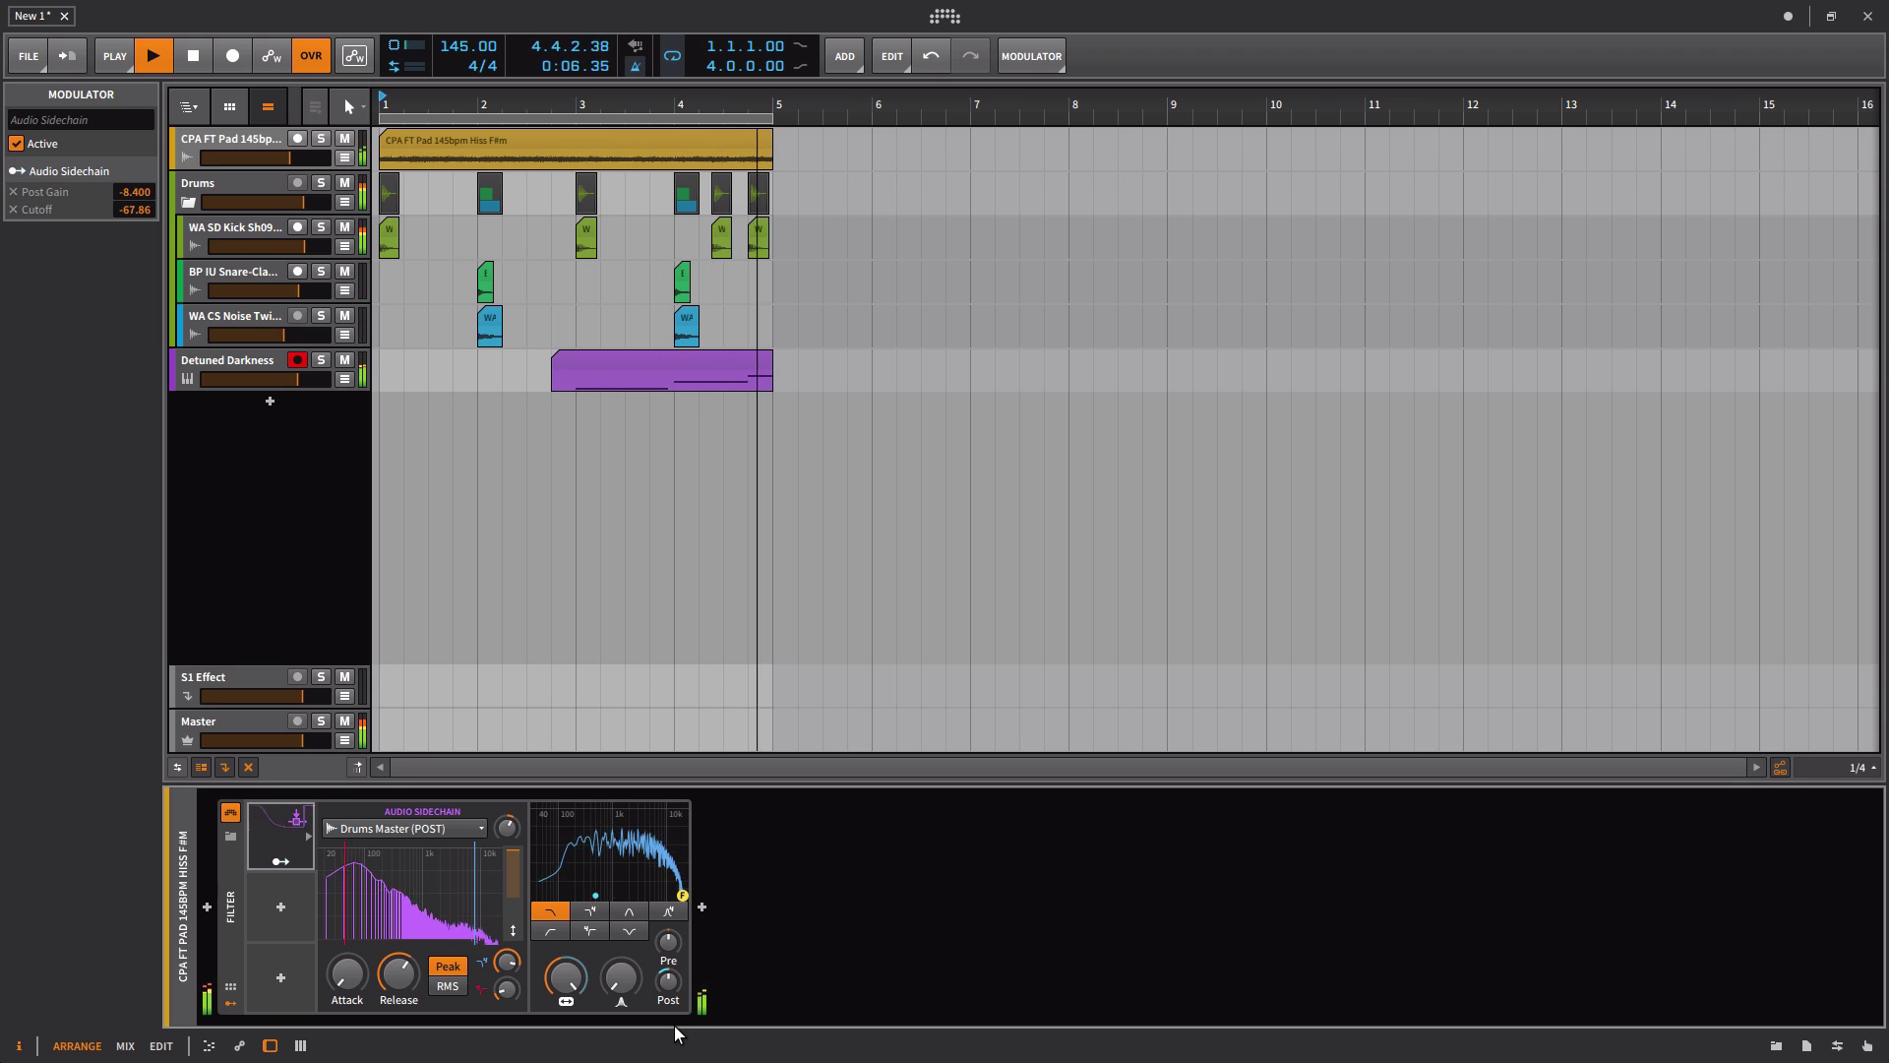
left_click_drag(350, 862, 359, 863)
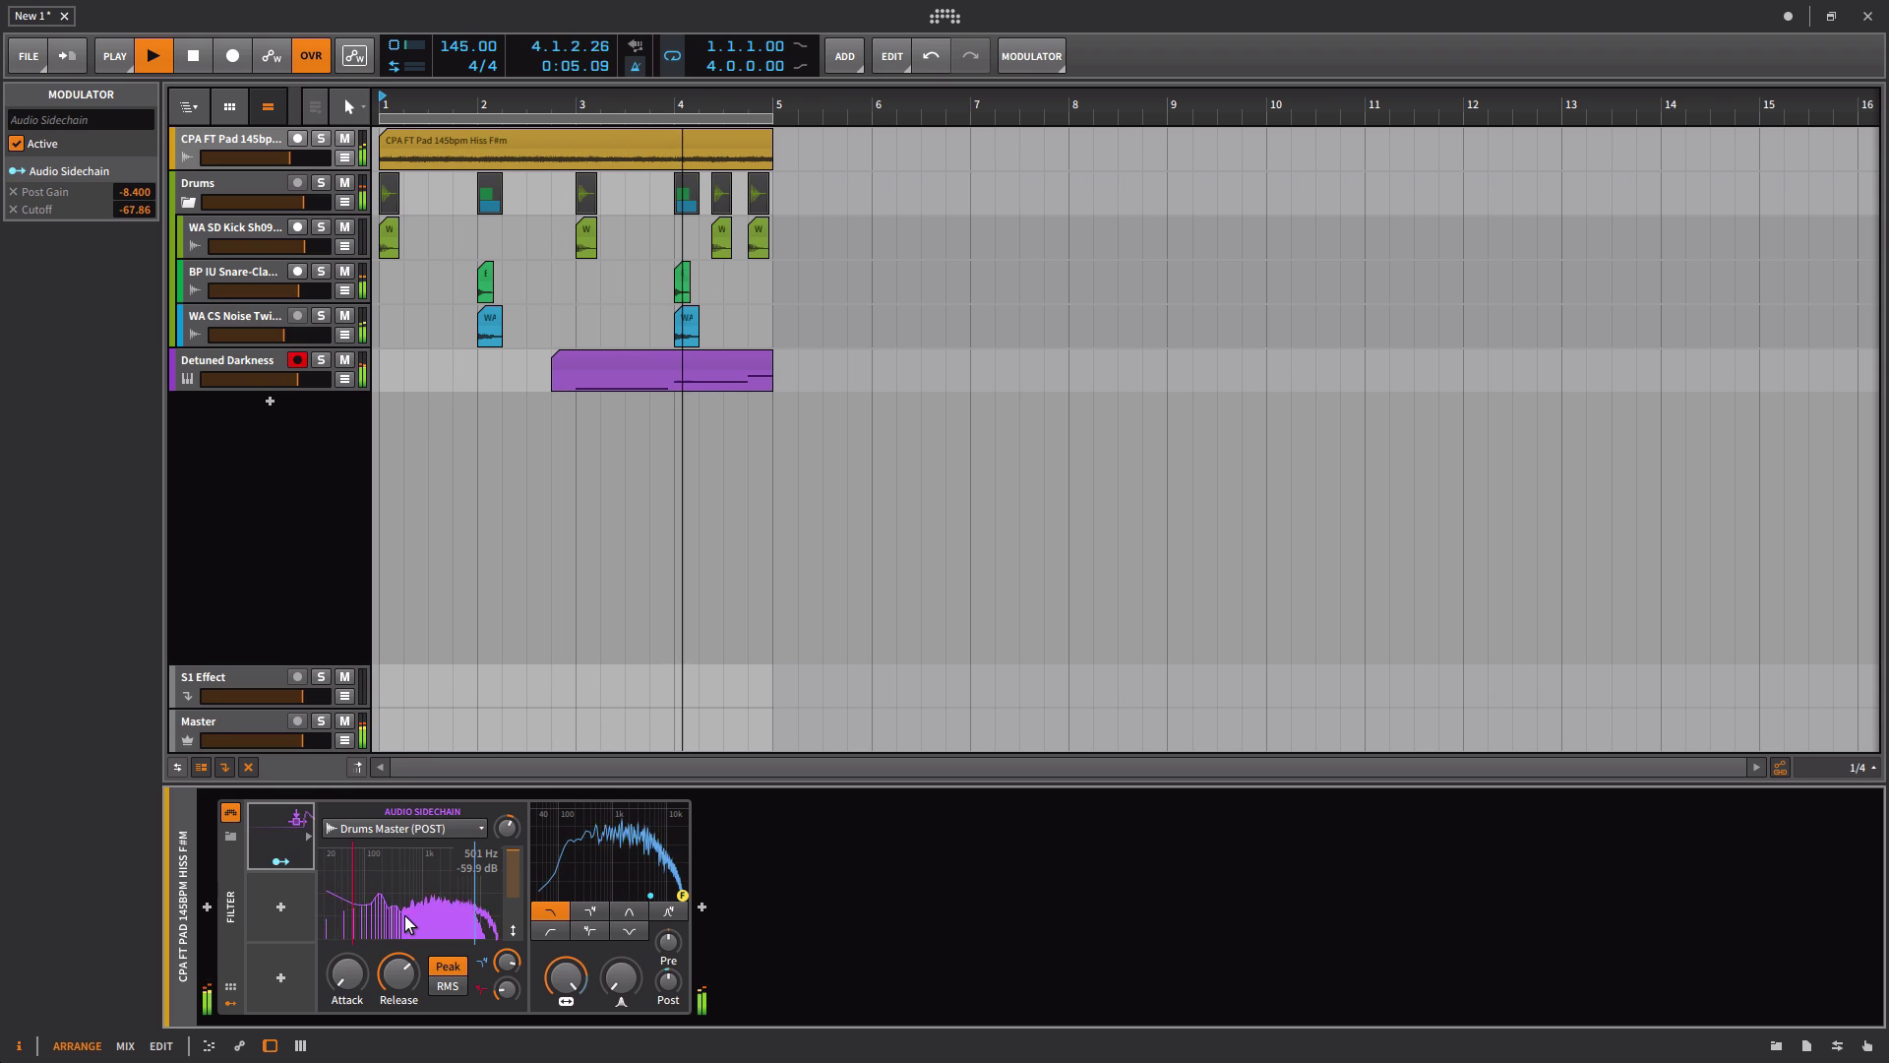
key("space")
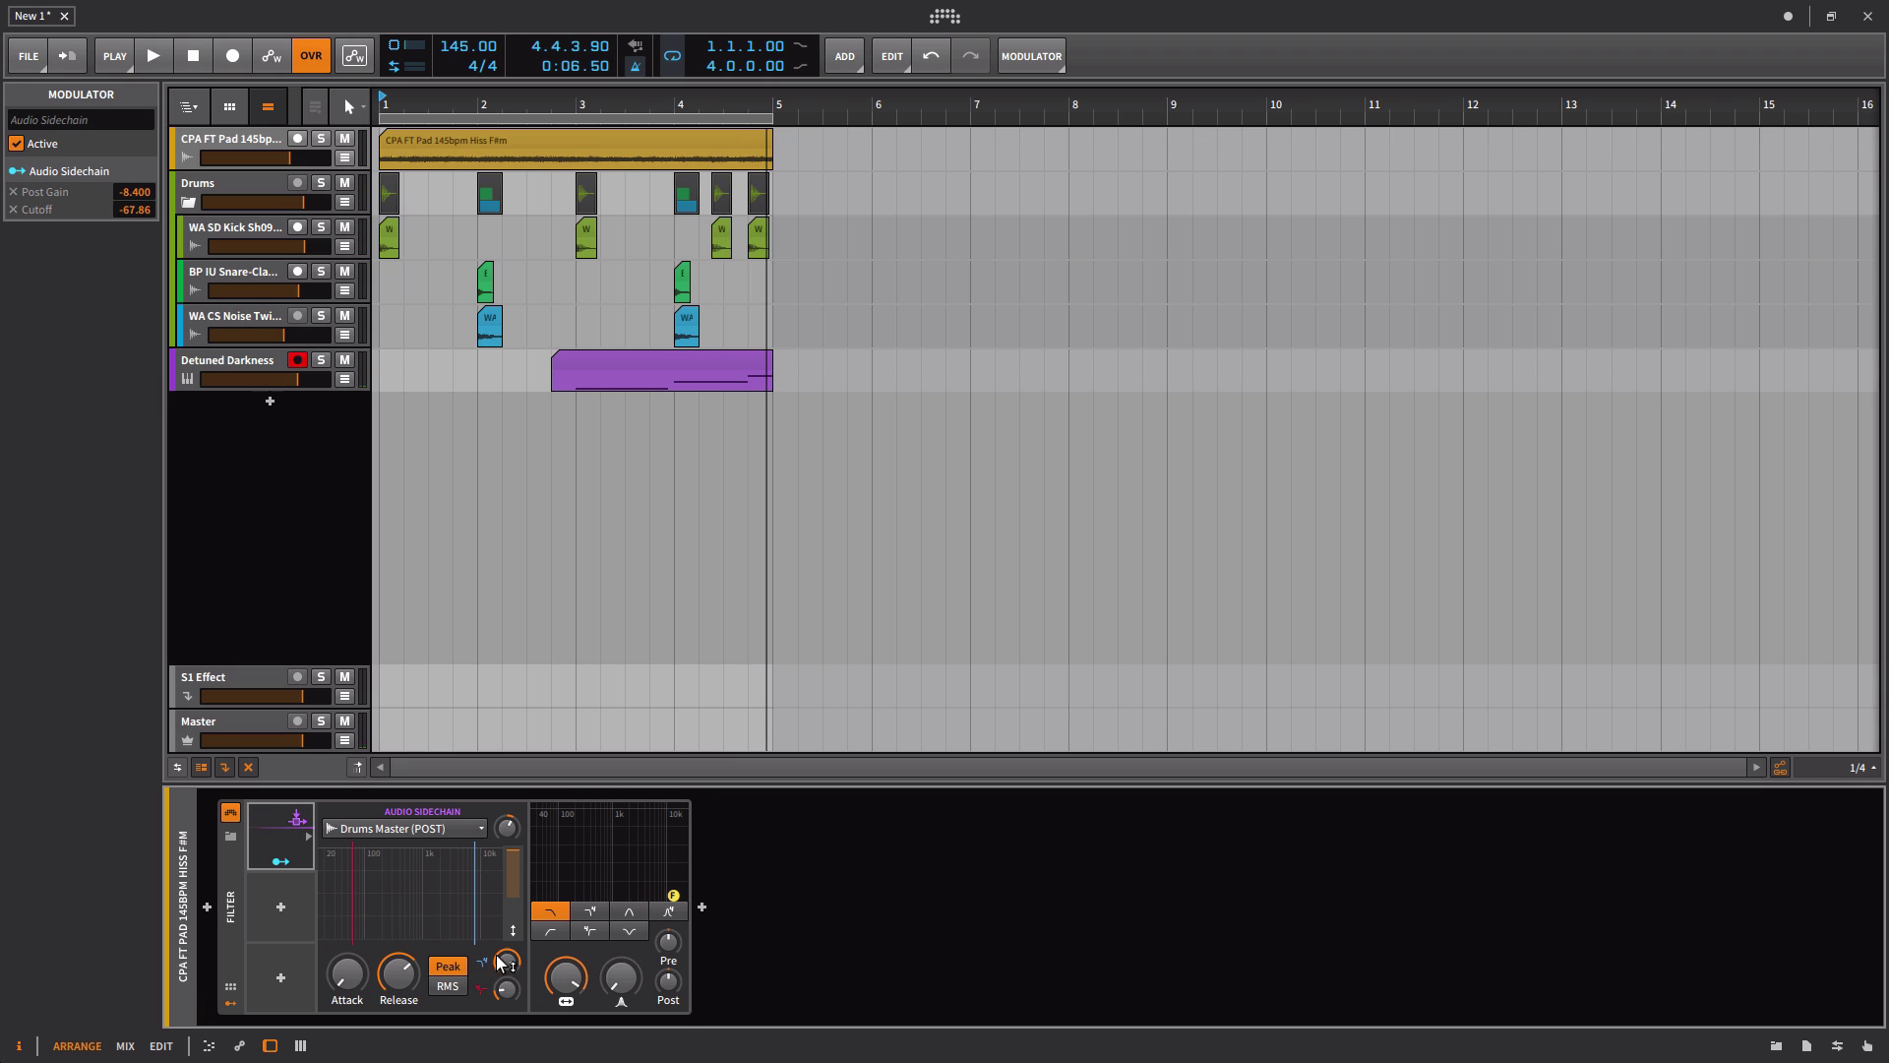
left_click_drag(514, 857, 514, 865)
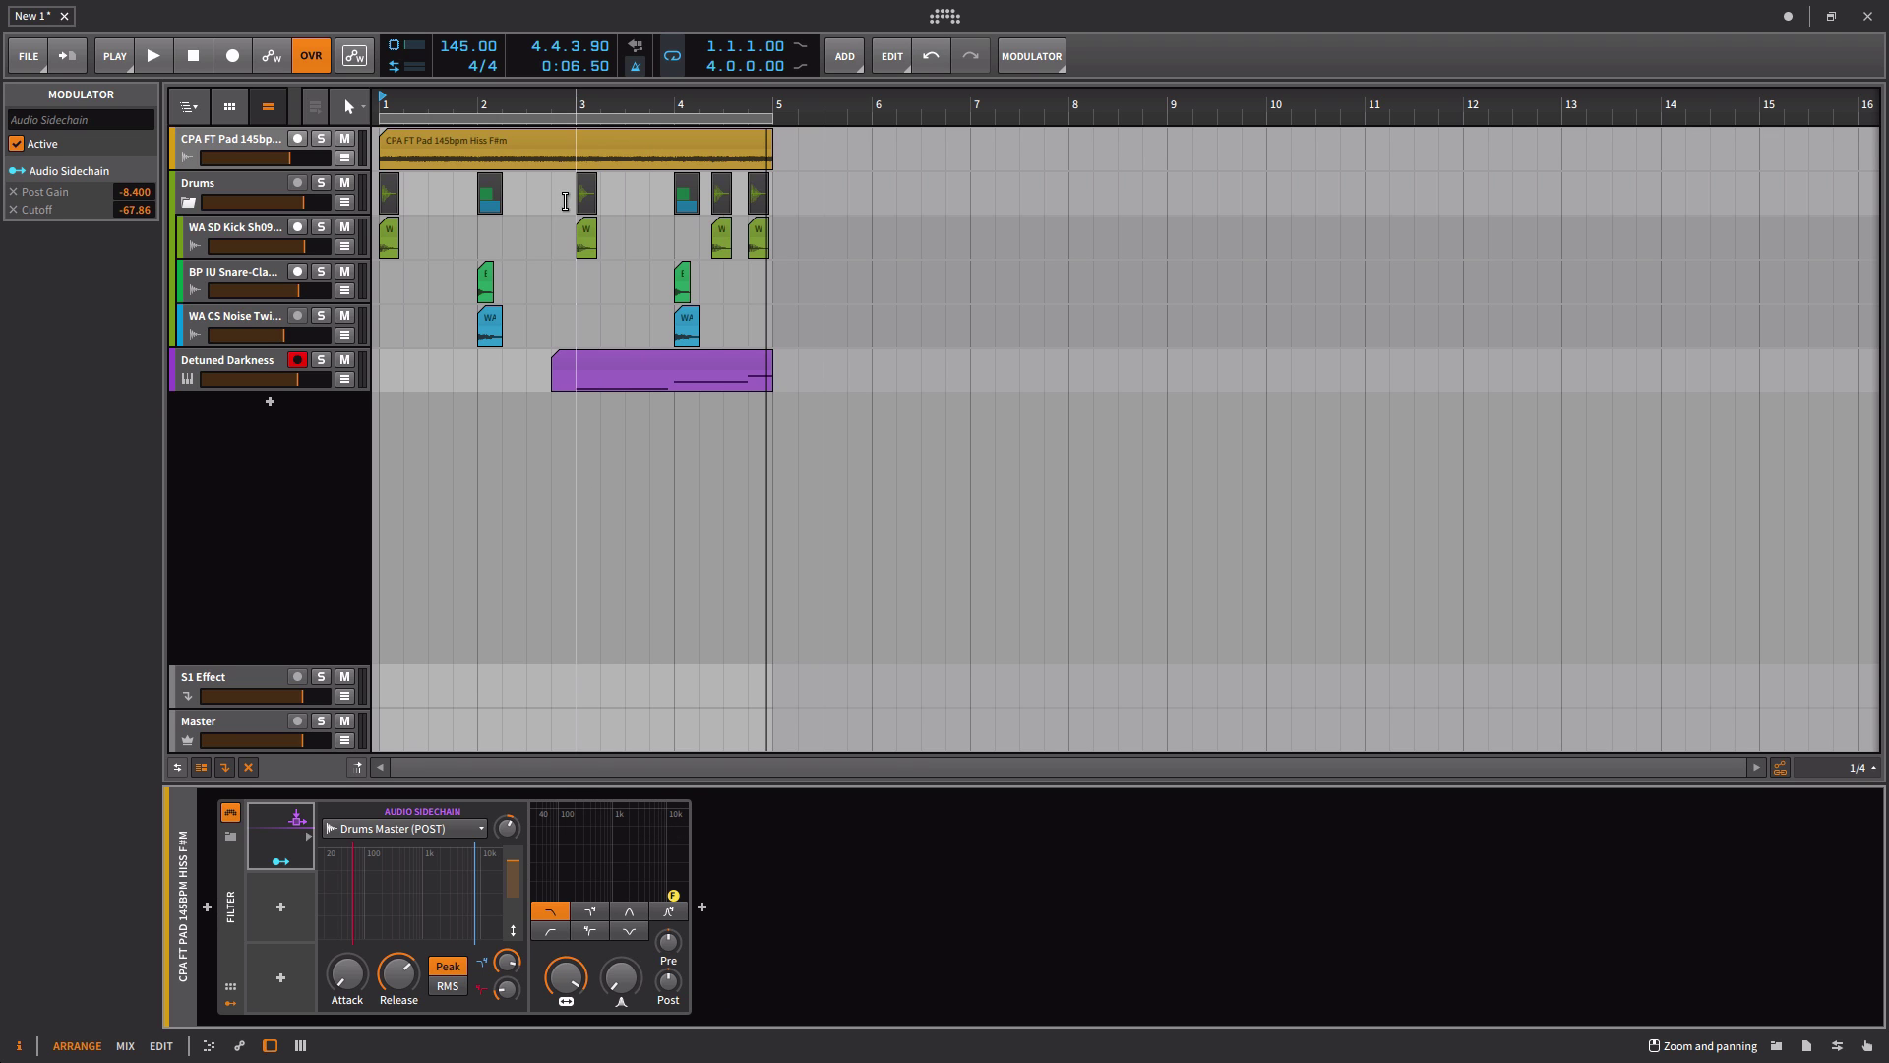
Step: Select the kick clip at bar 3, play the loop from bar 1 to check the sidechain response, and stop playback
left_click(585, 240)
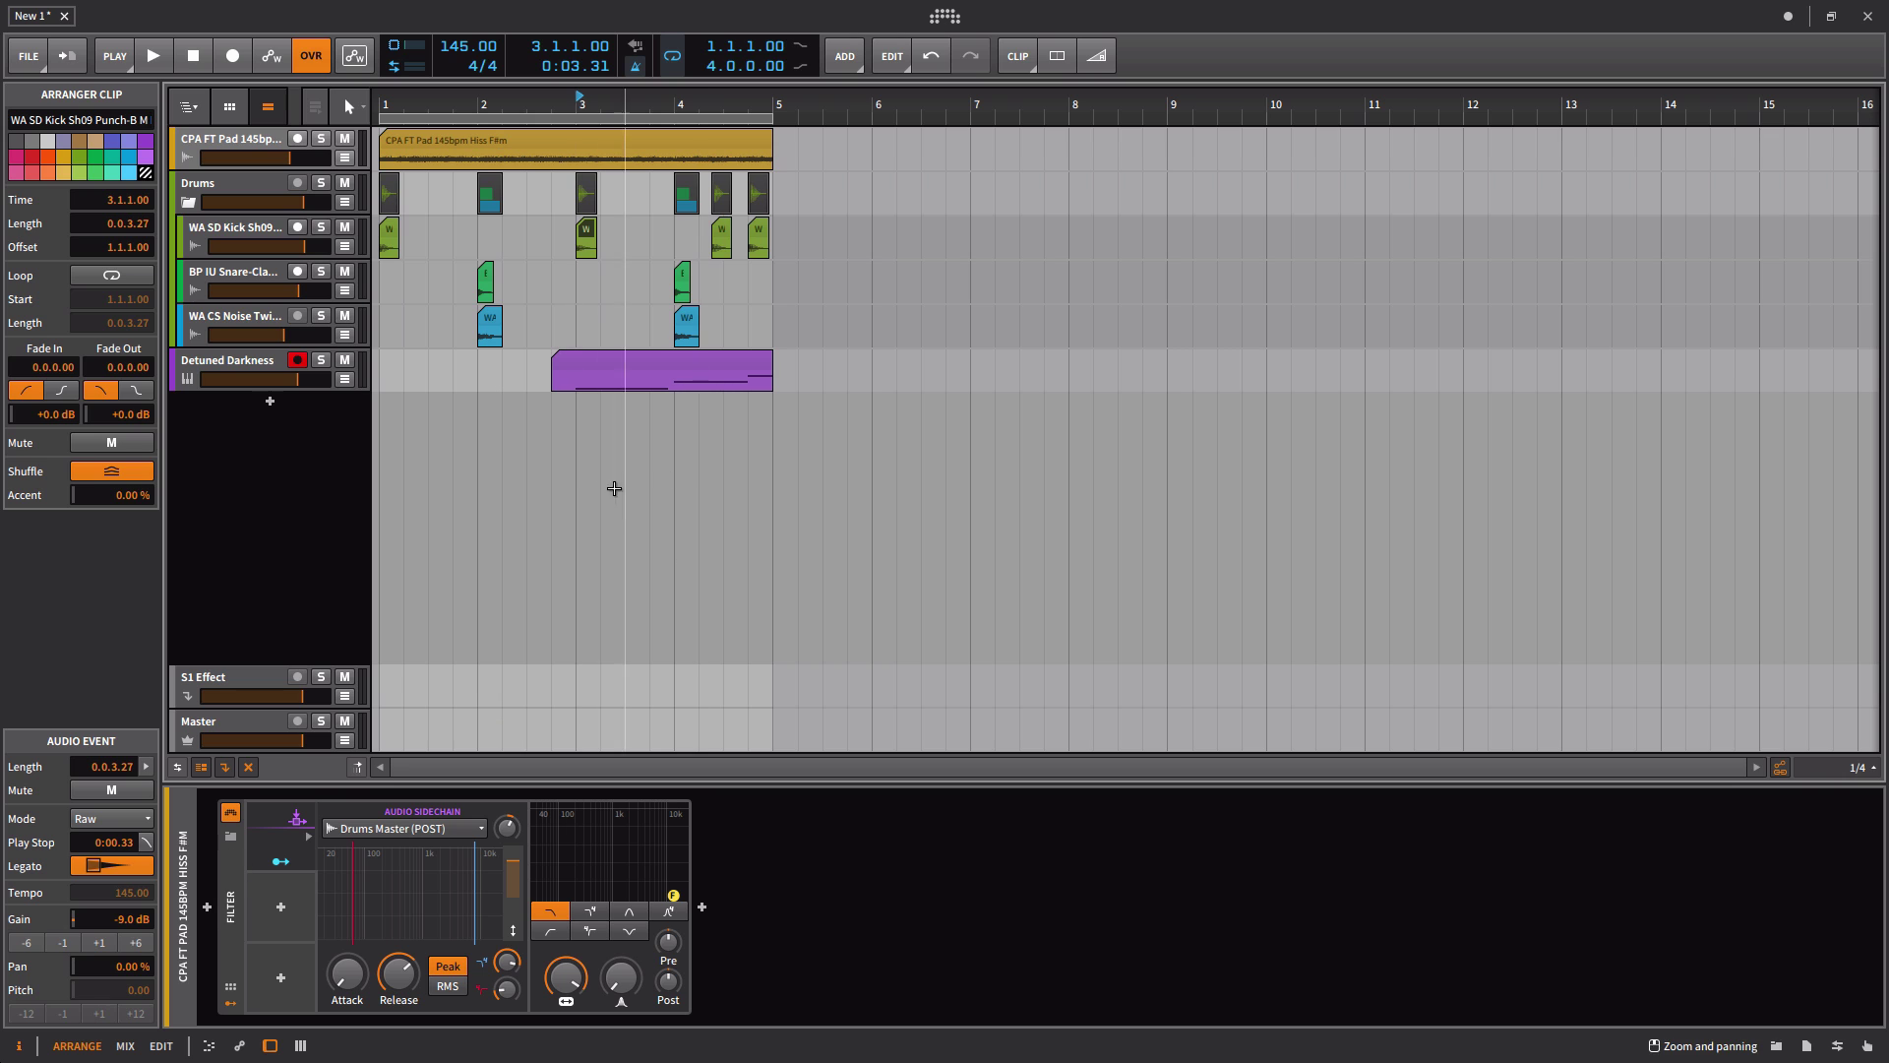
left_click(381, 102)
key("space")
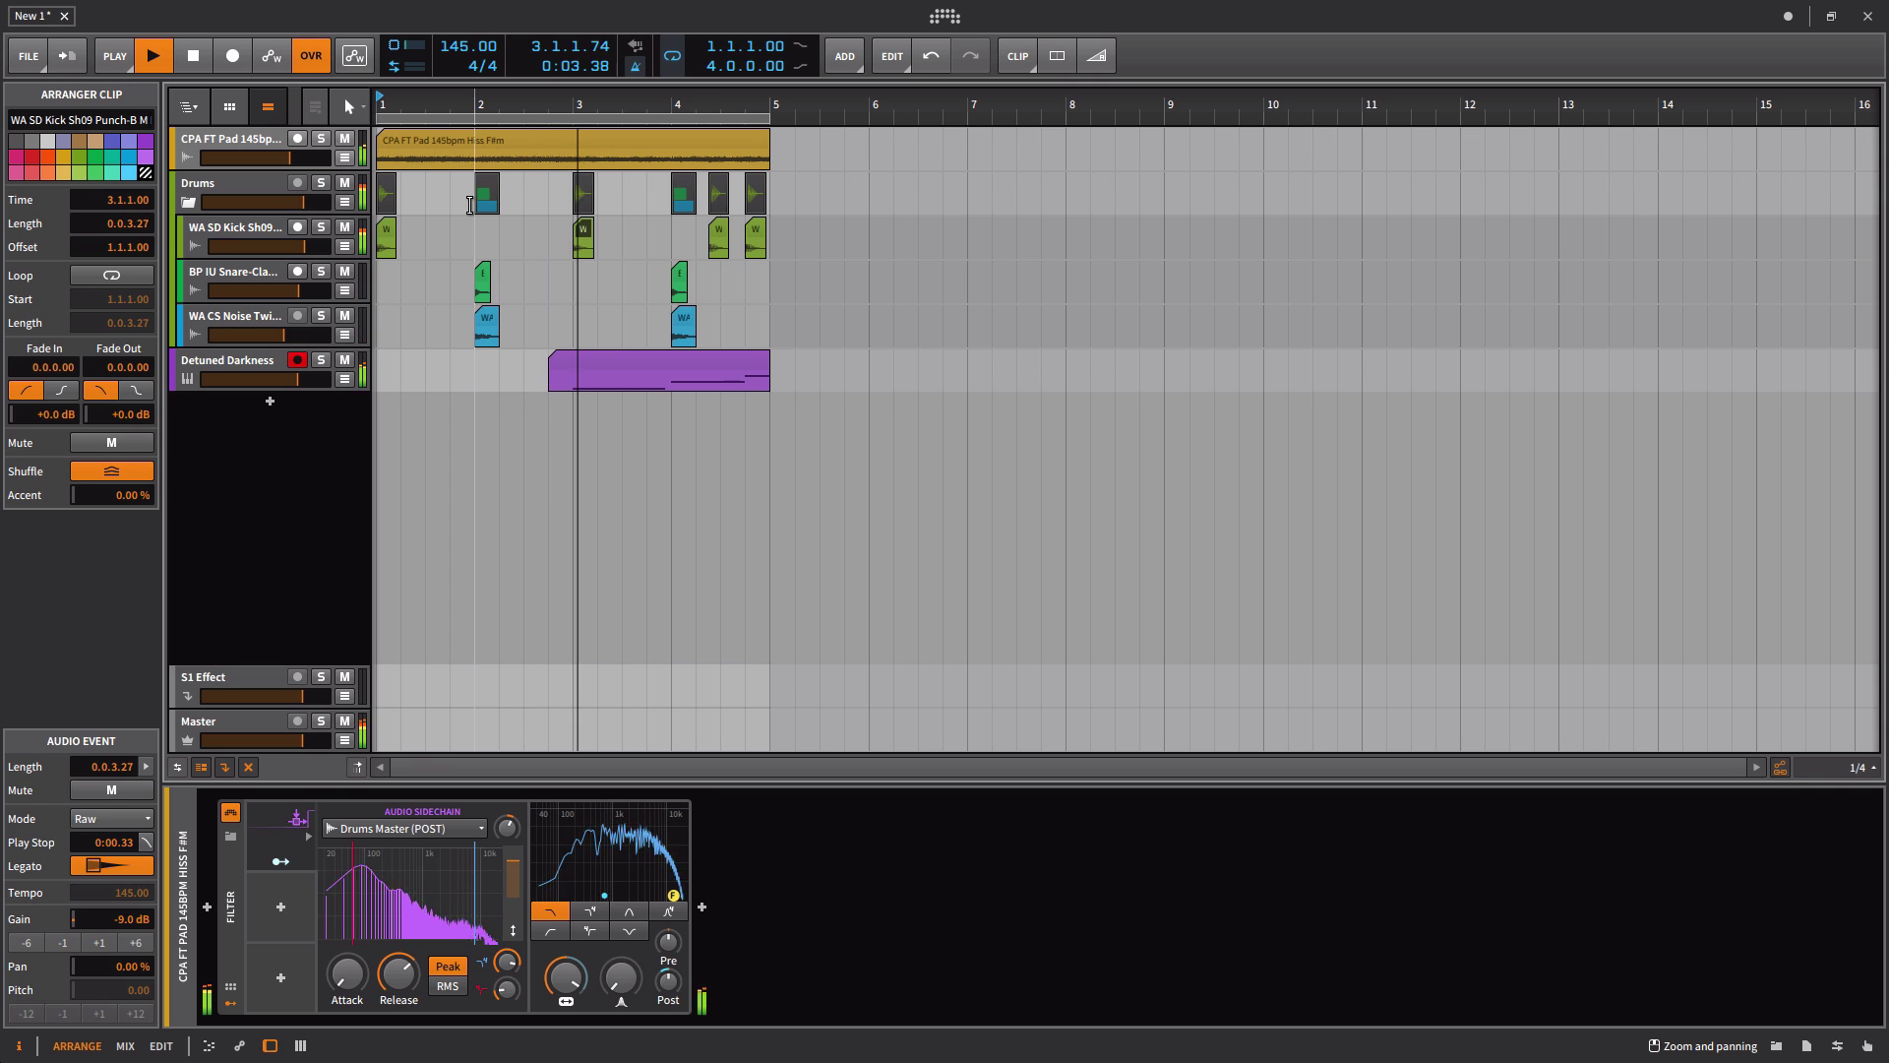
key("space")
Step: Insert a Phaser after the pad track's Filter and expand its Classic LFO modulator
left_click(702, 908)
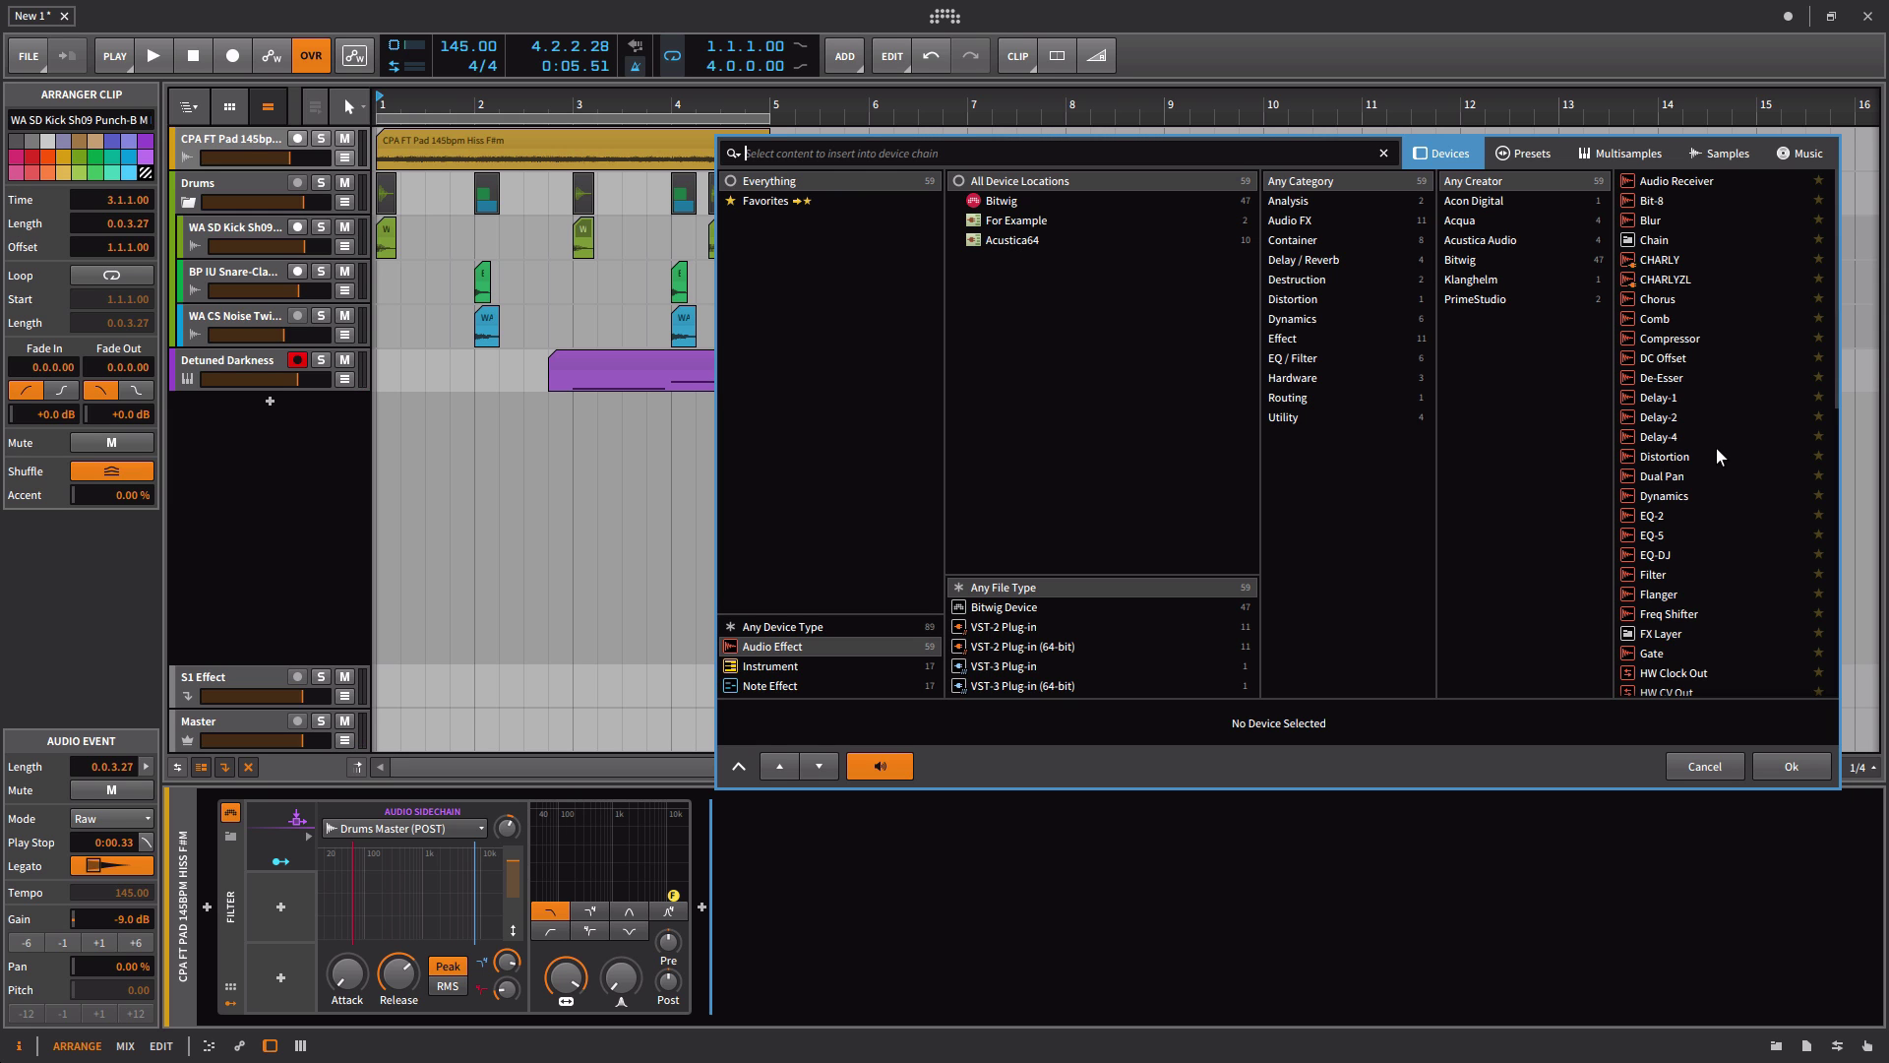
scroll(1690, 477, "down", 3)
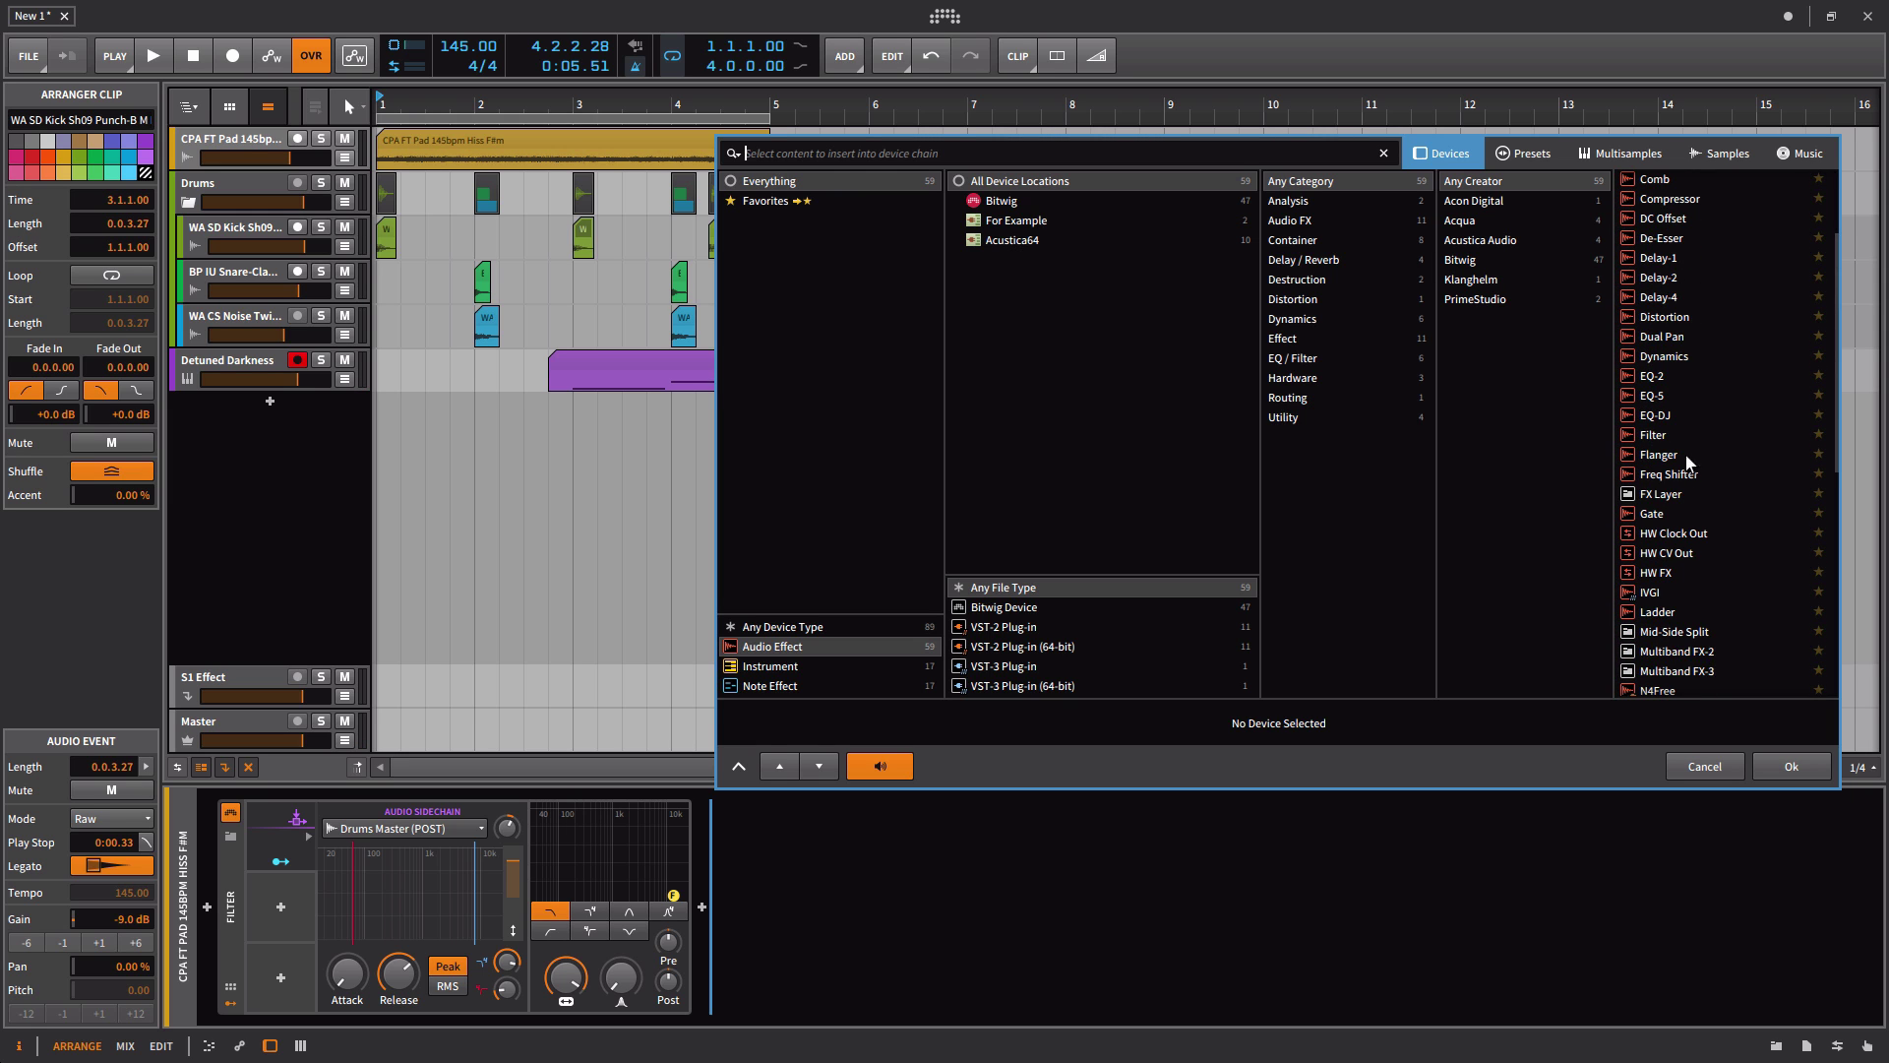
scroll(1694, 489, "down", 1)
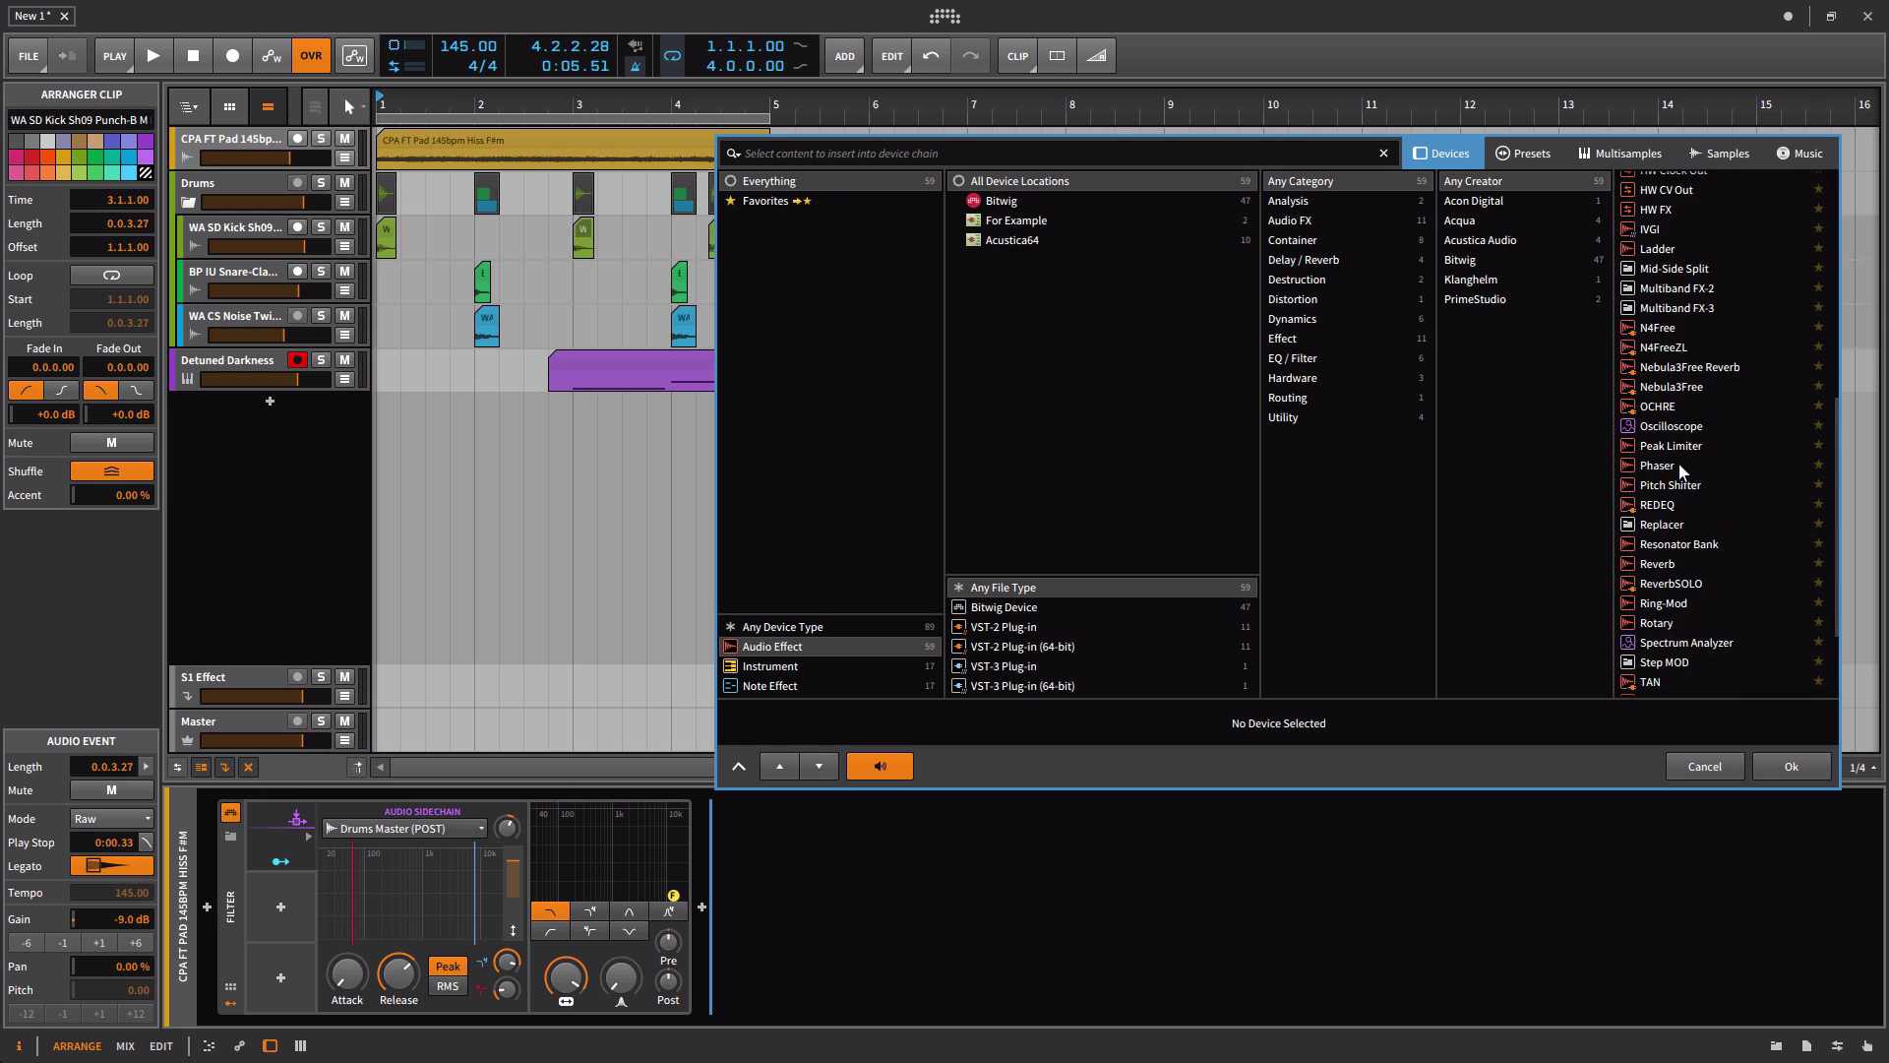
left_click(1678, 462)
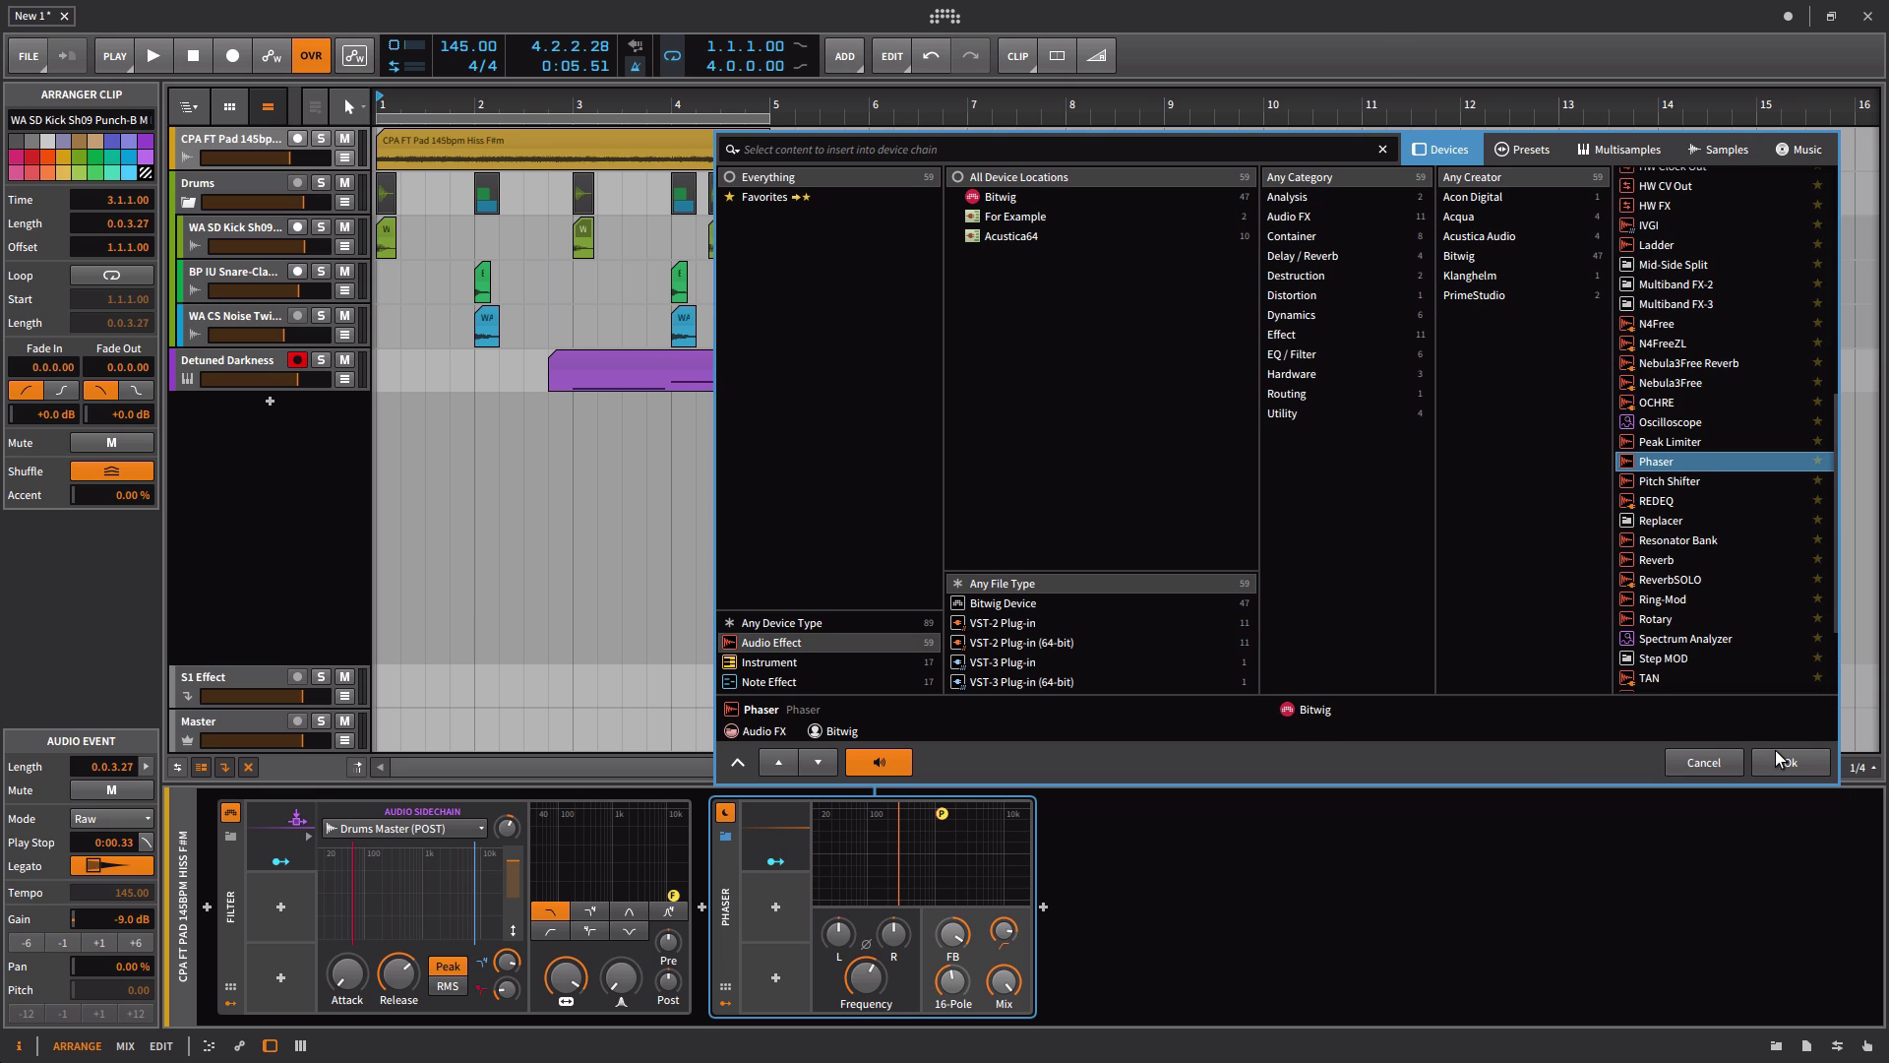
left_click(1777, 753)
left_click(769, 835)
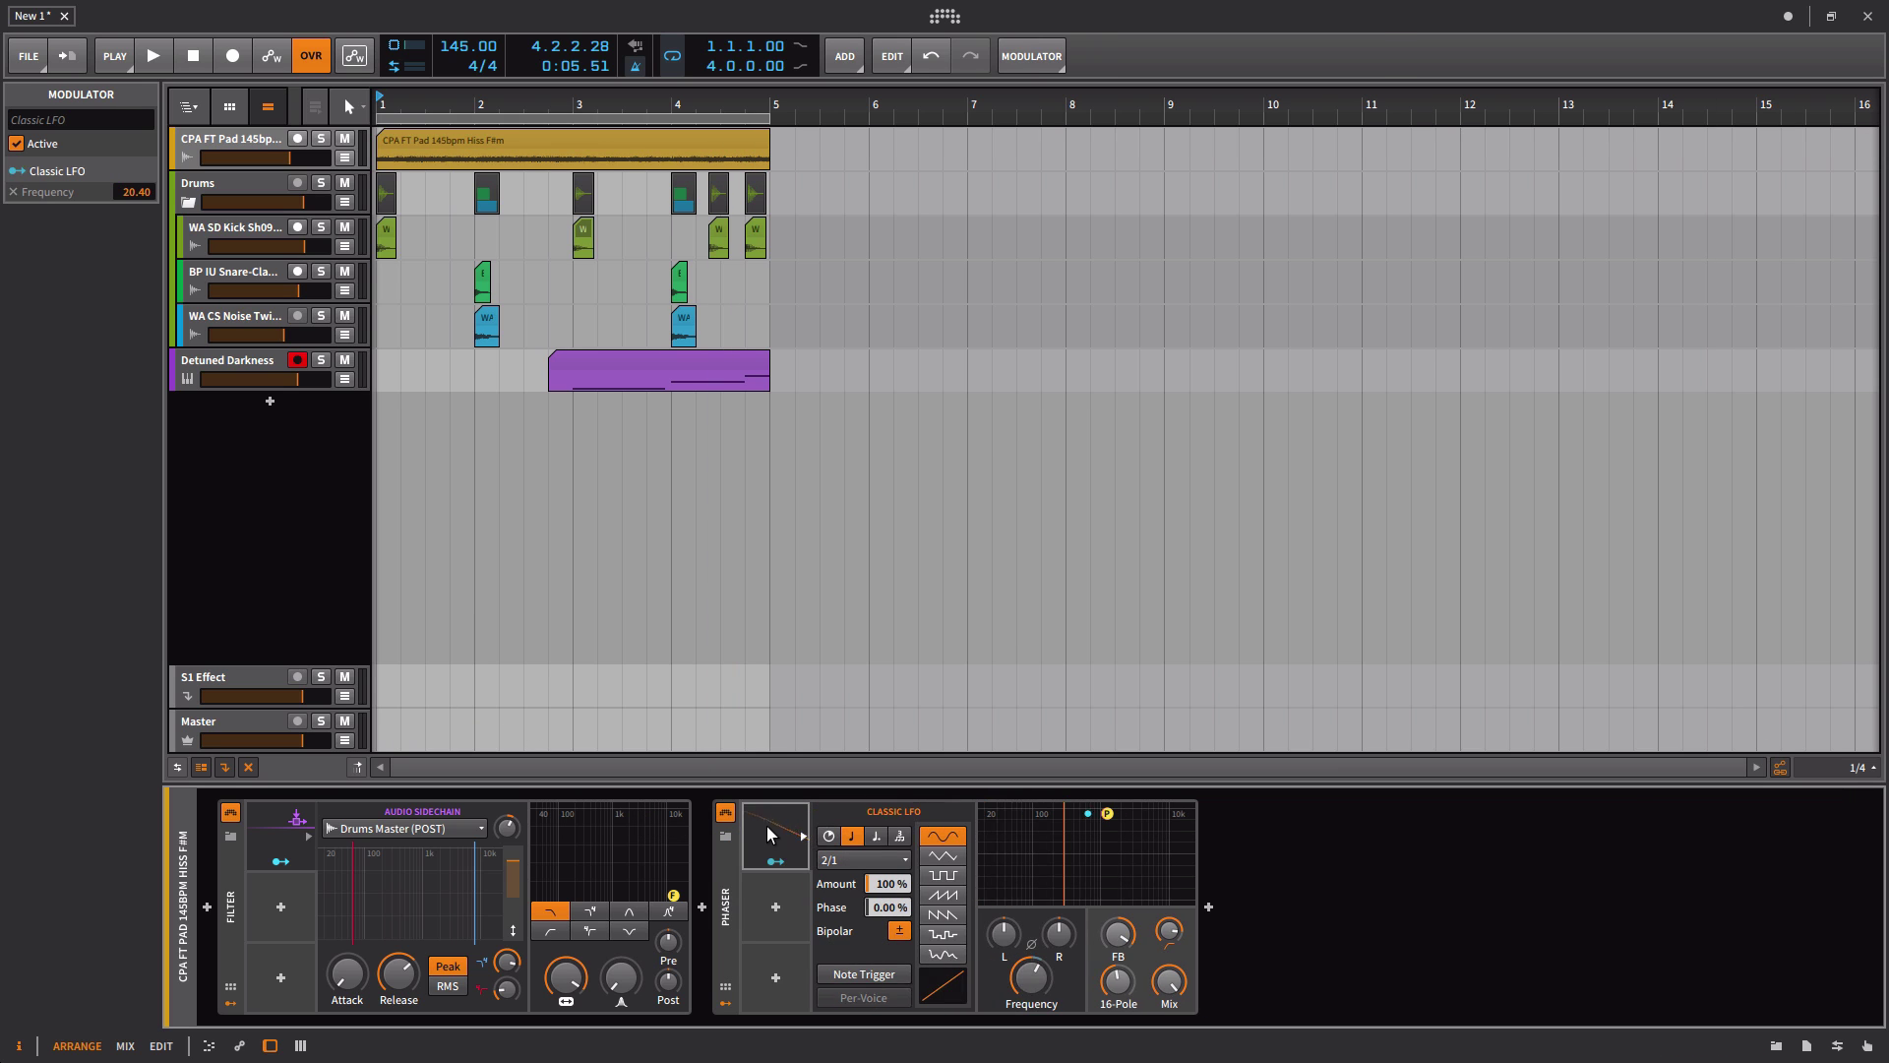
Step: Set the Phaser to 17 poles, add a Note Sidechain modulator to it, and expand the modulator's settings
left_click_drag(1122, 811, 1068, 820)
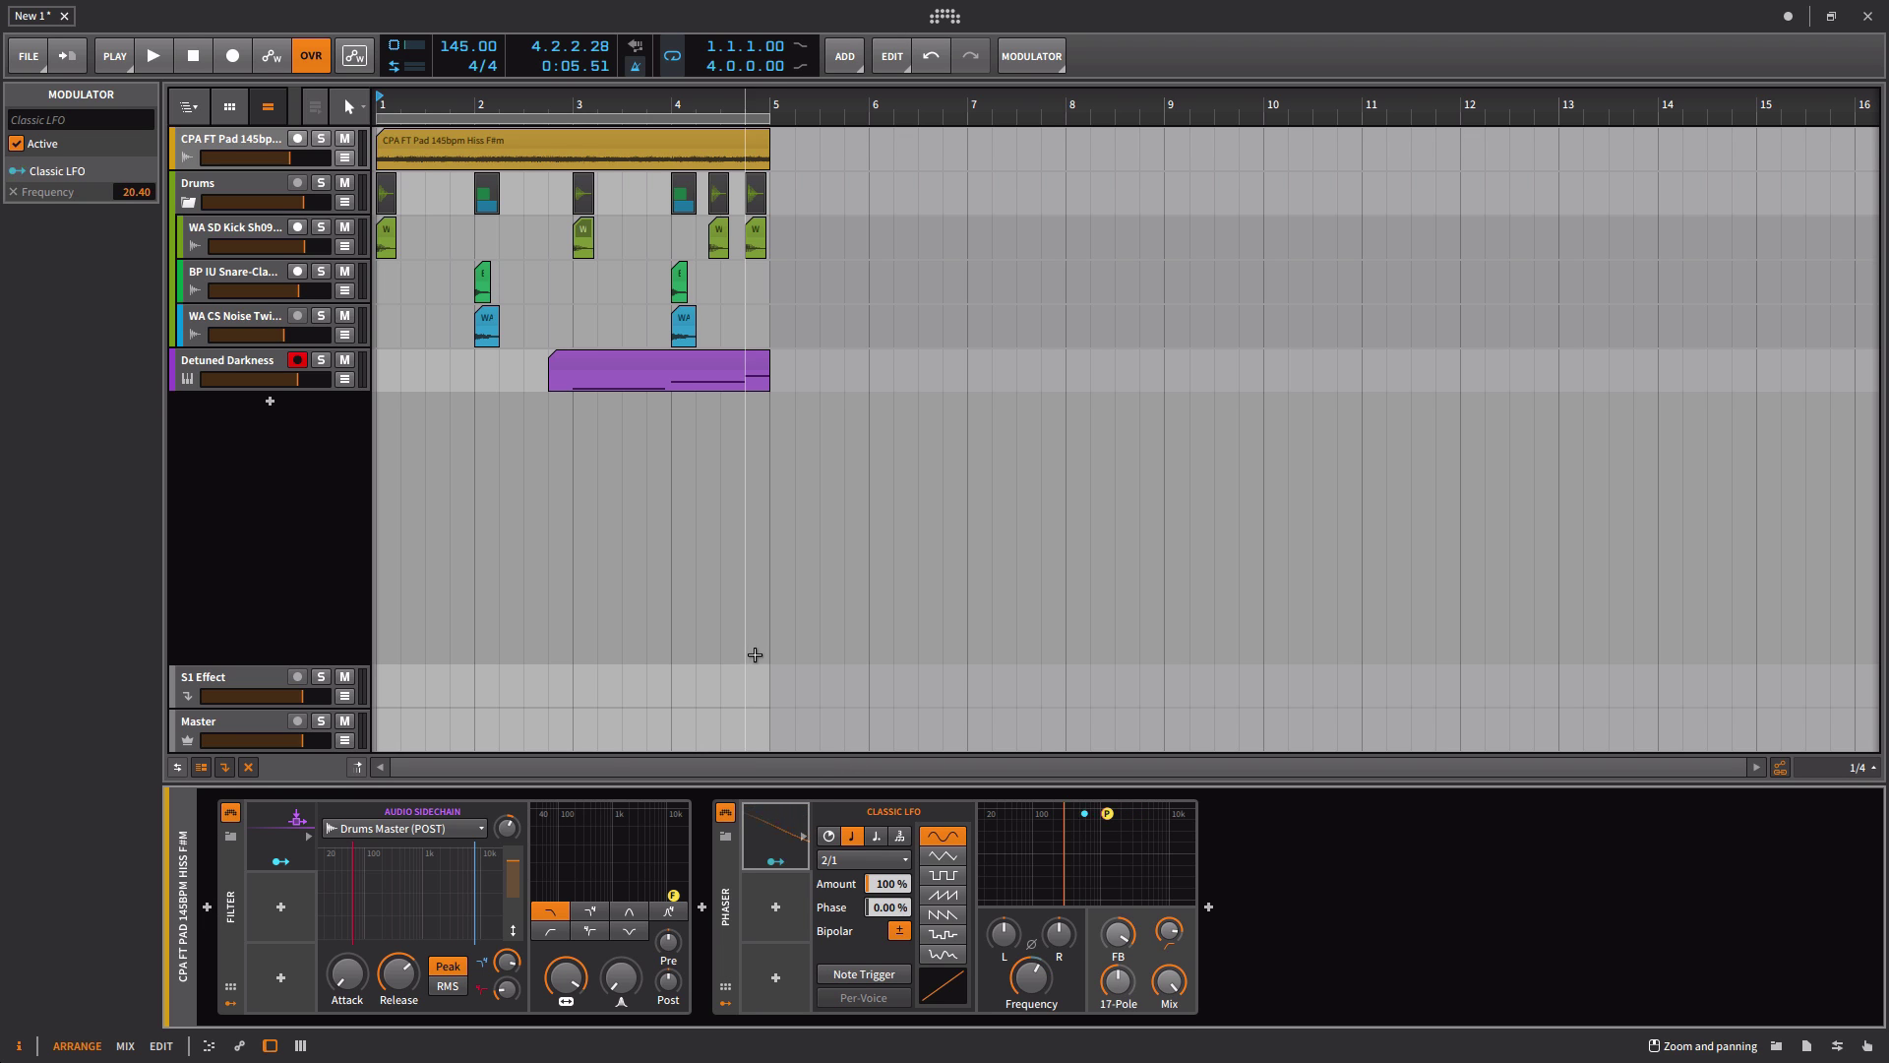
left_click(774, 906)
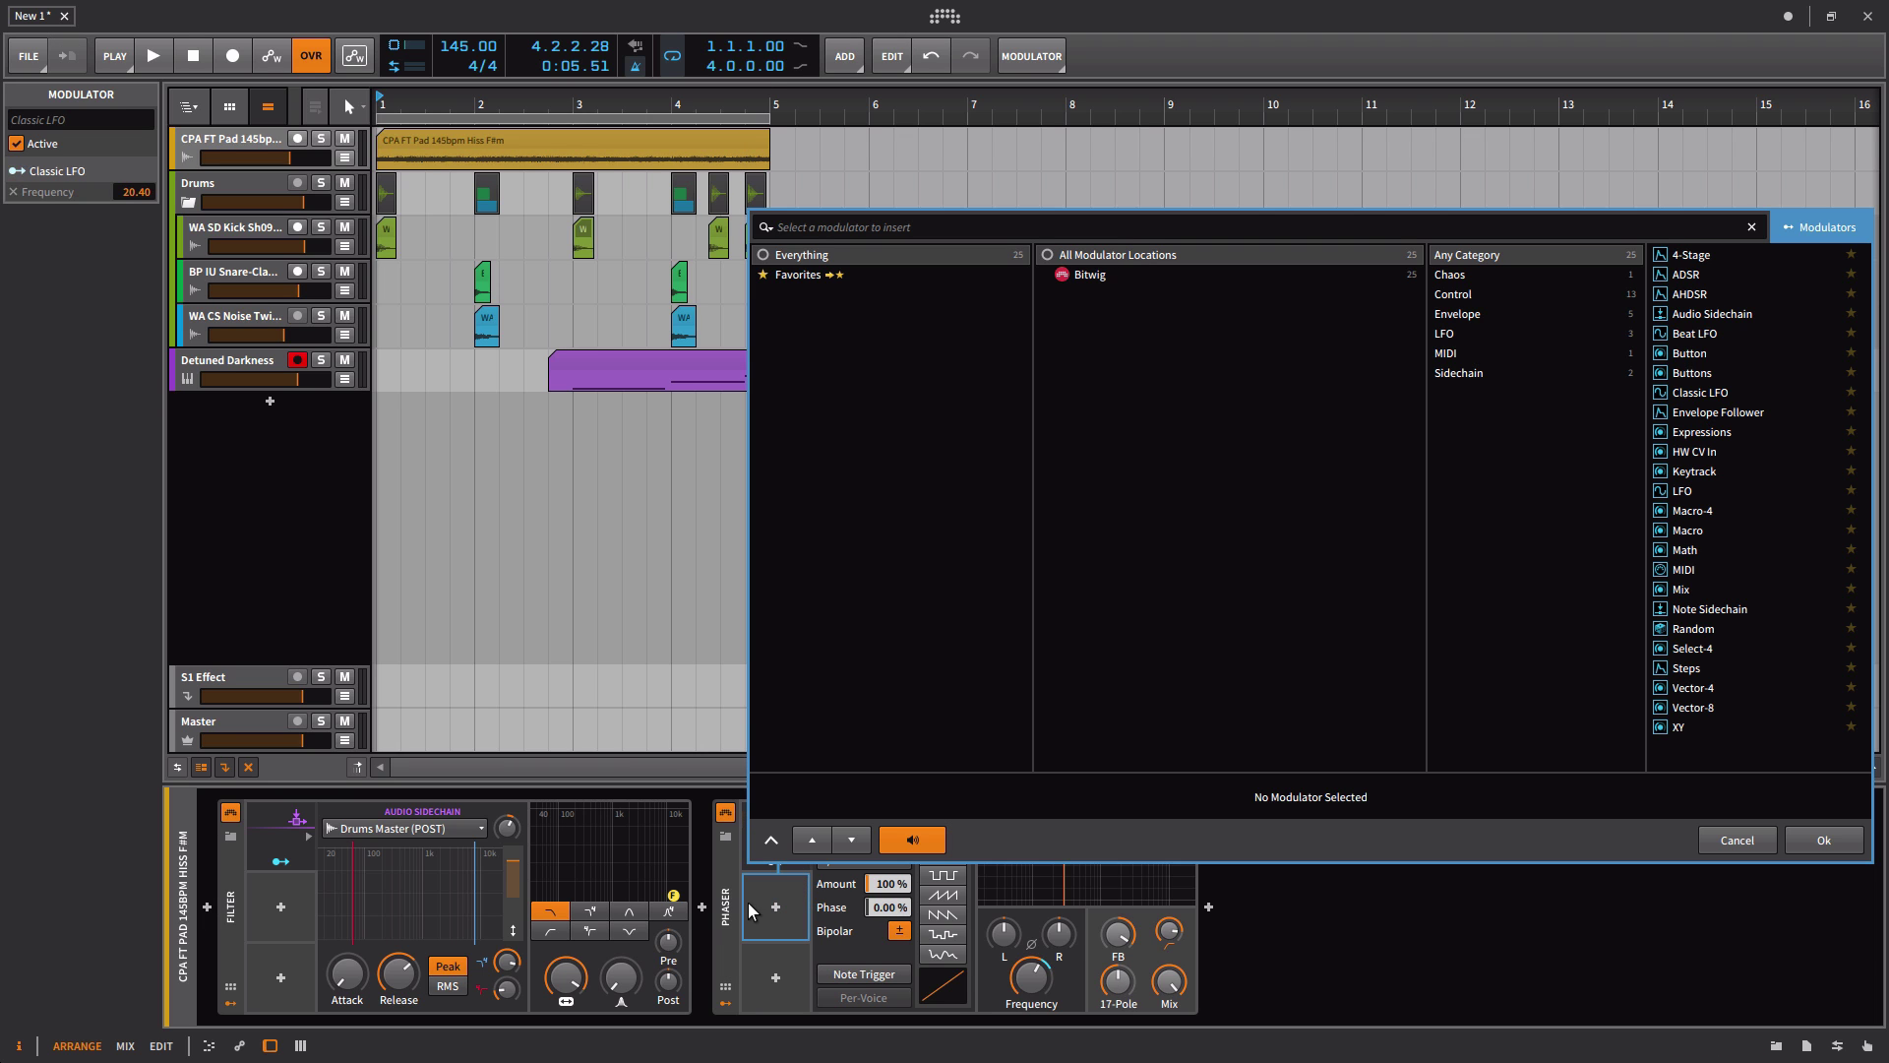
left_click(1755, 608)
left_click(1820, 839)
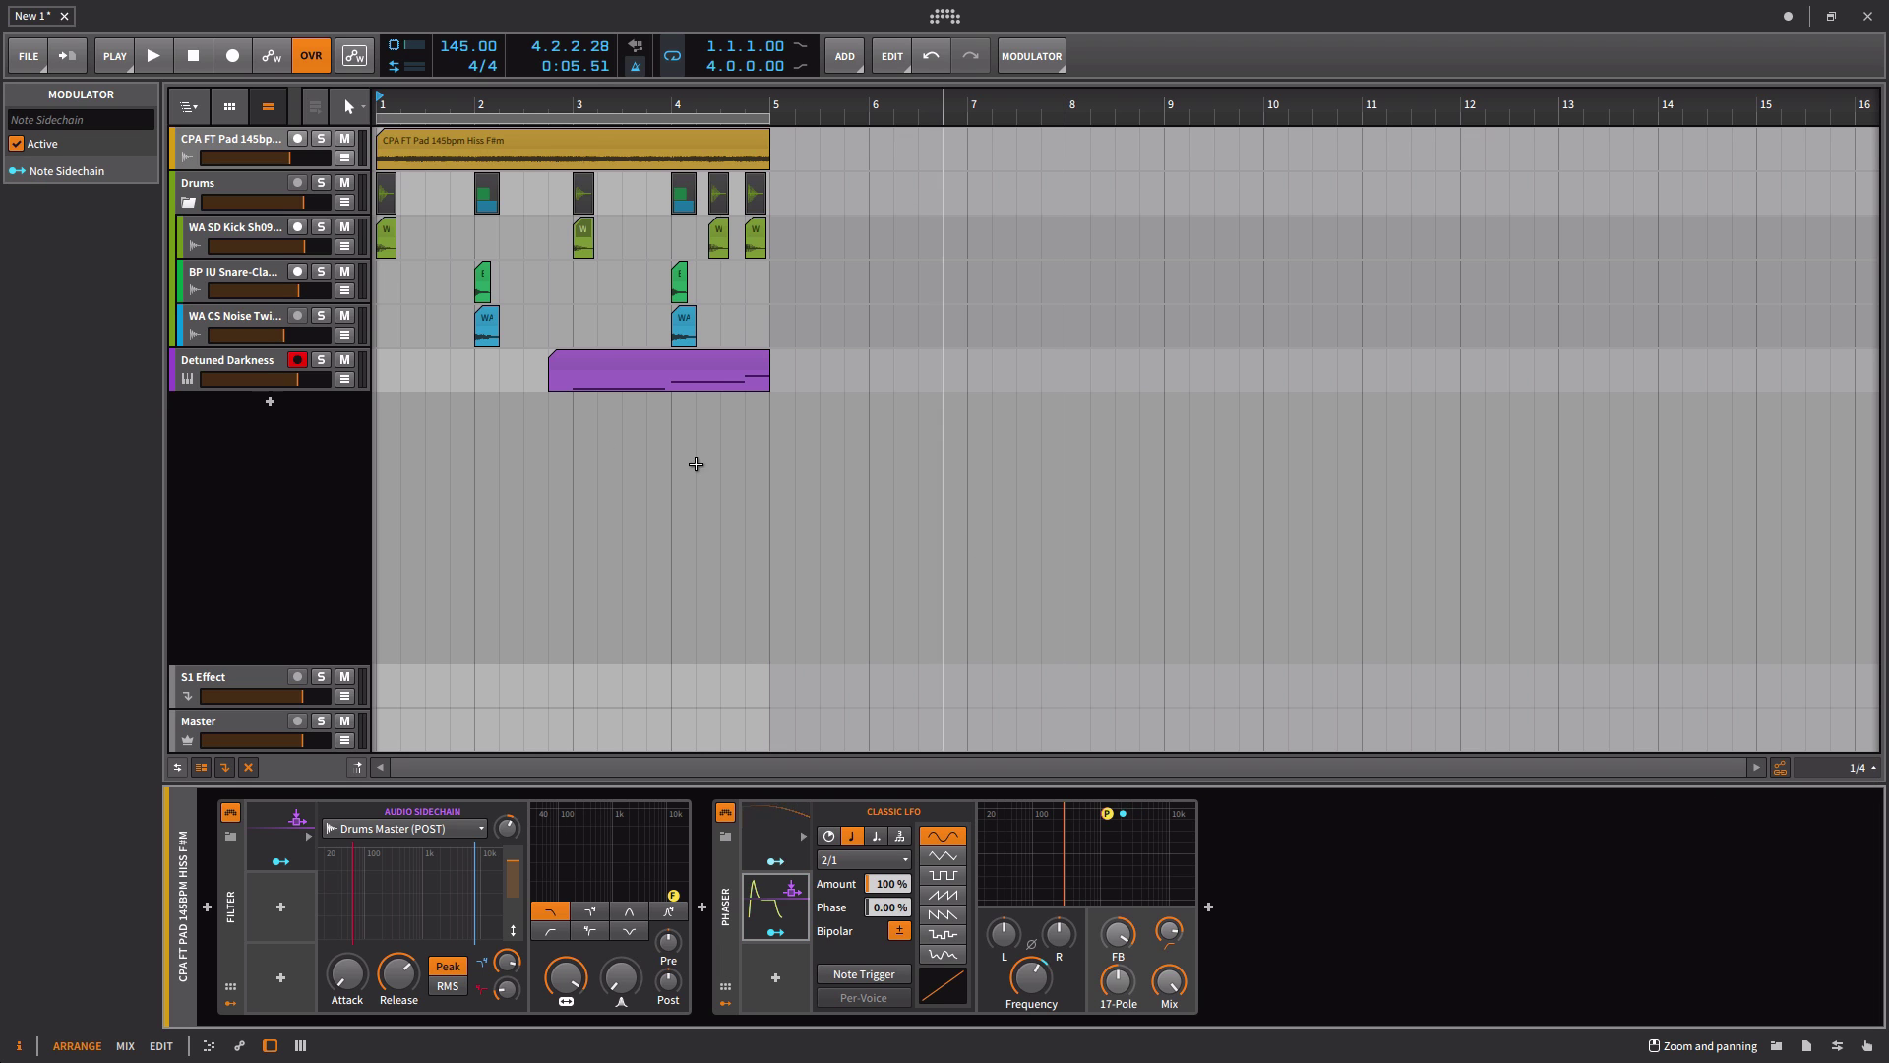
left_click(790, 893)
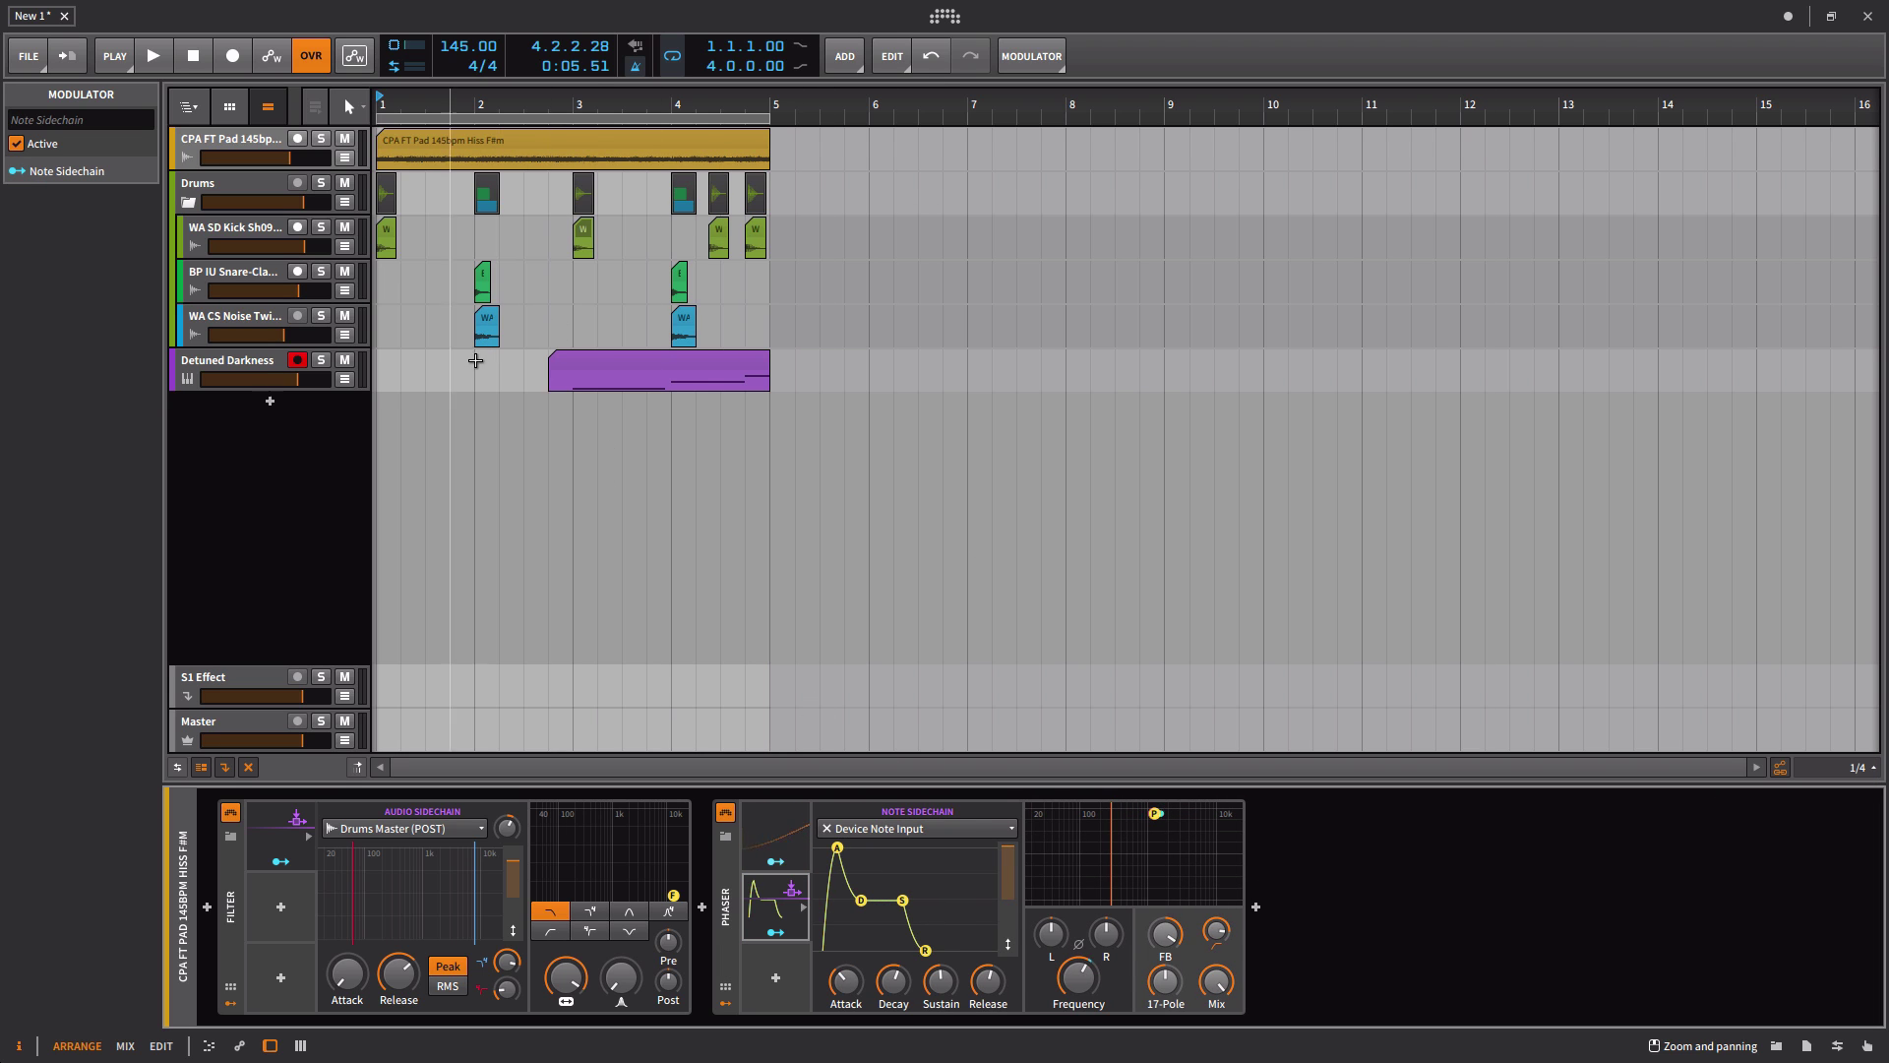
Step: Set the Note Sidechain's source to the Detuned Darkness track and modulate the Phaser's minimized Mix by 0.625
left_click(881, 828)
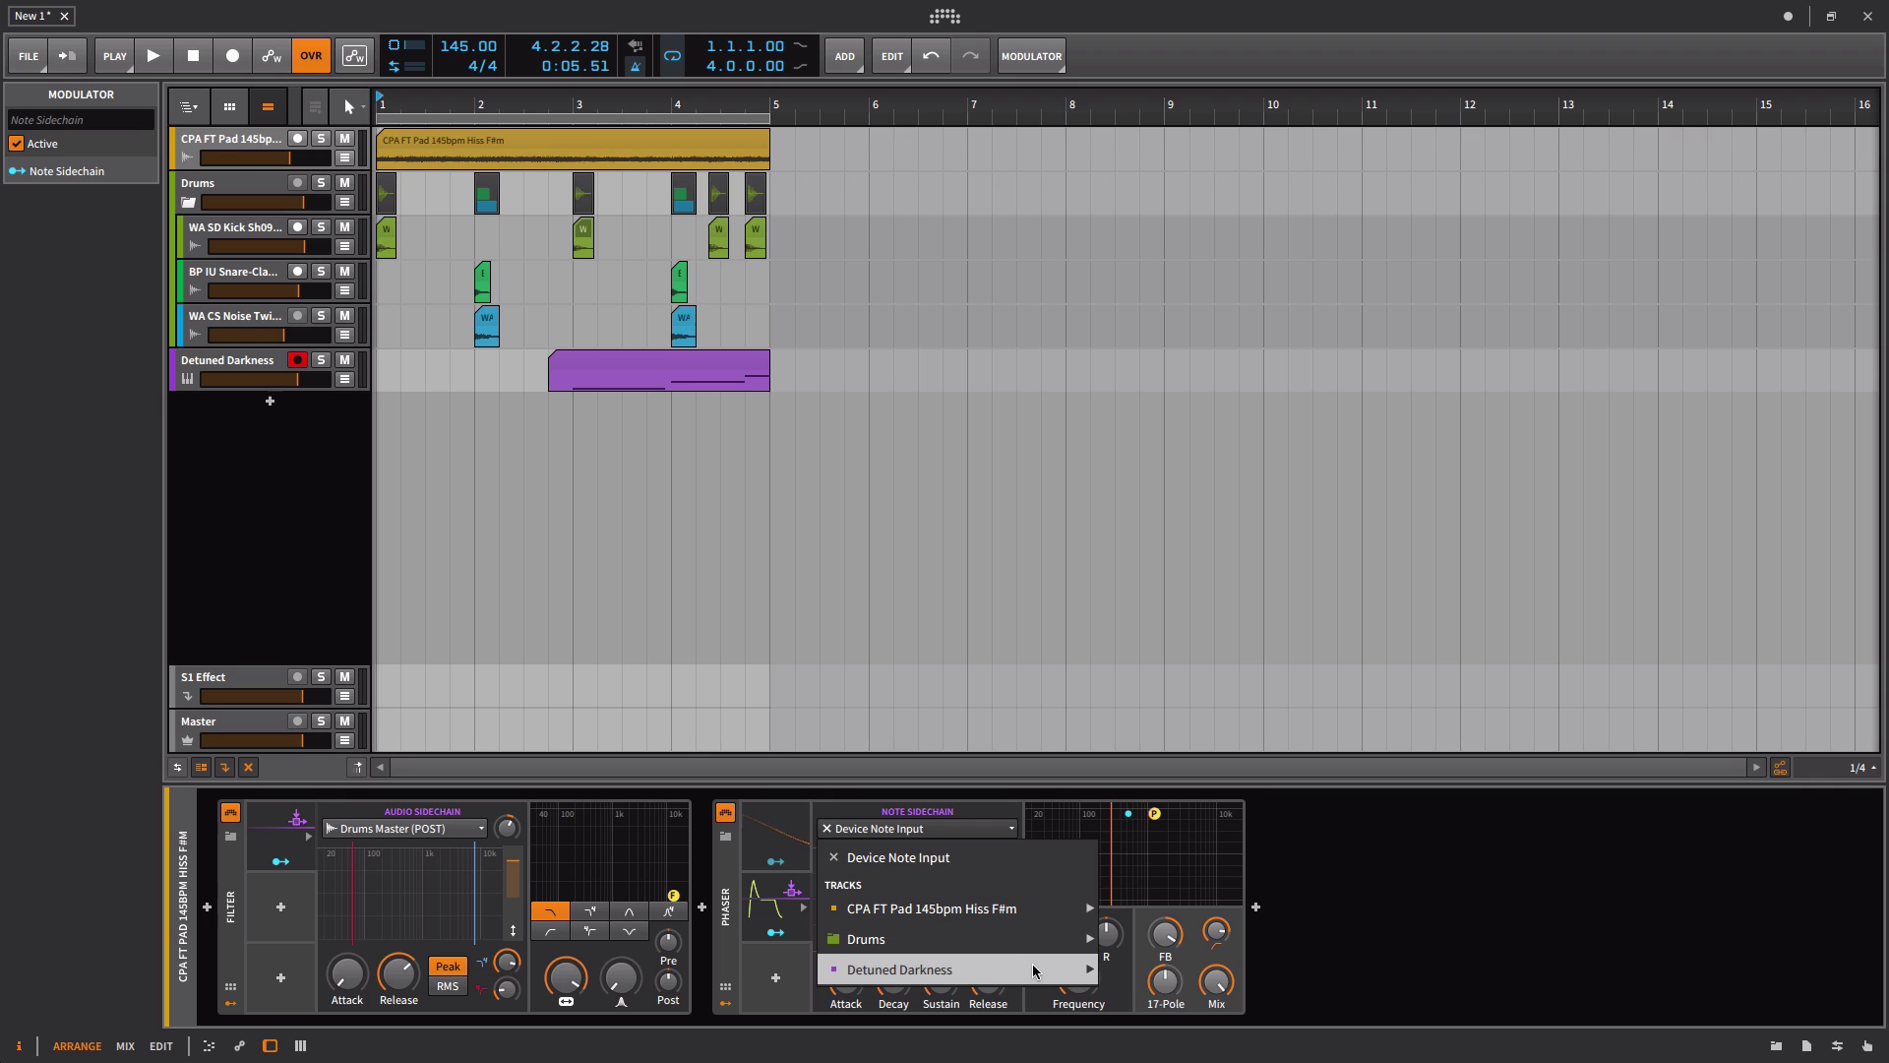
mouse_move(1033, 971)
left_click(1193, 970)
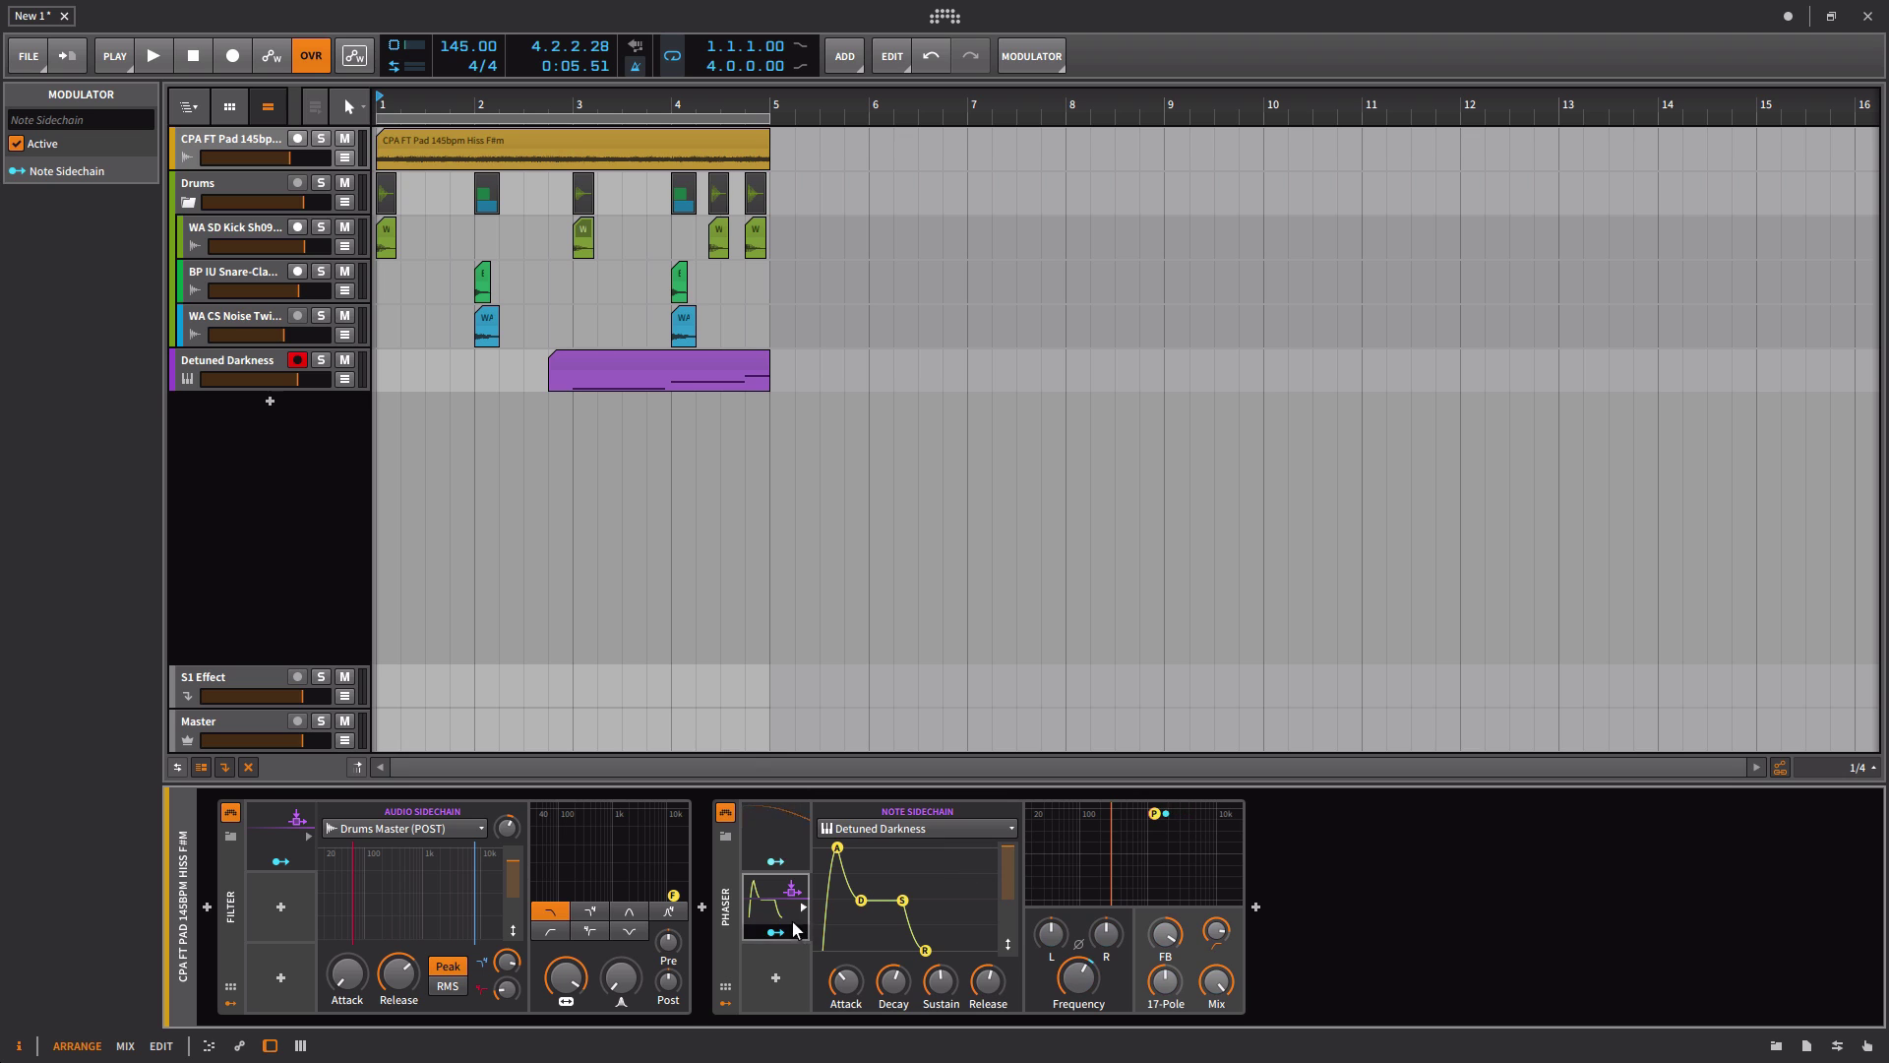
left_click_drag(1203, 974, 1216, 979)
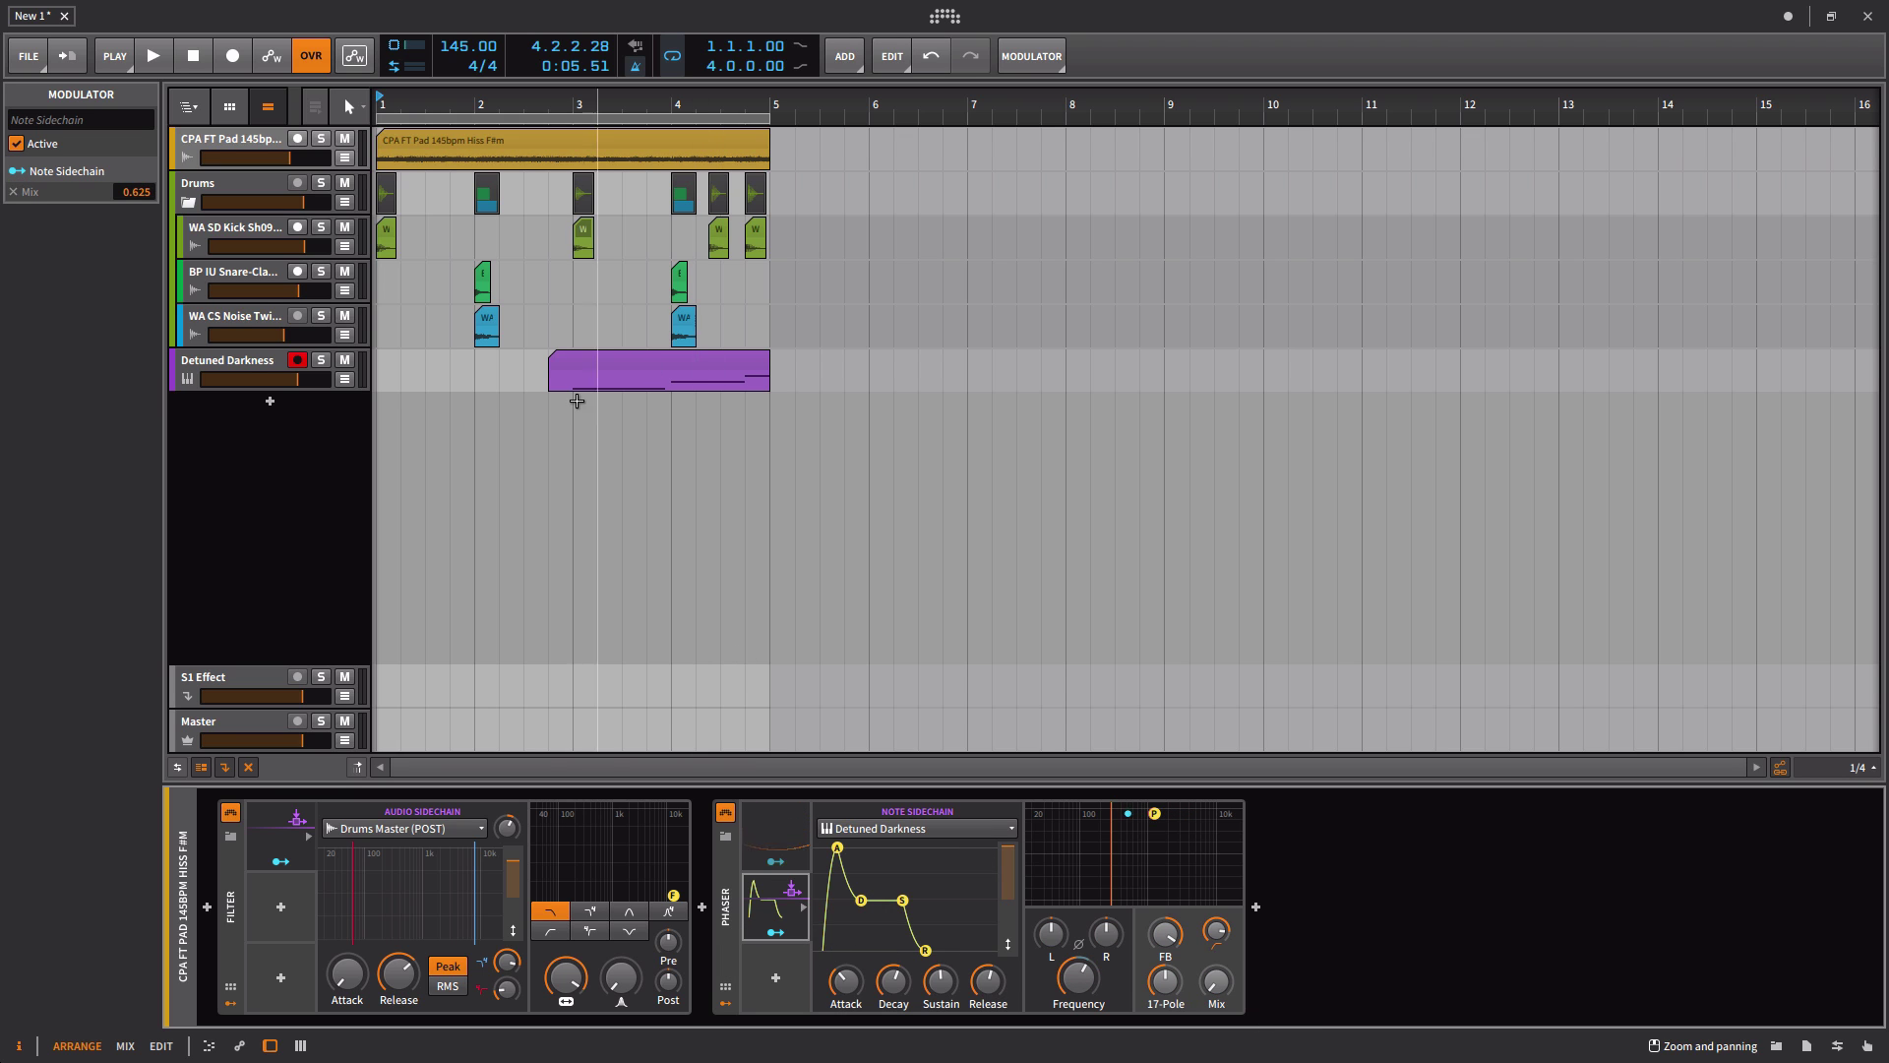
Step: Lengthen the Note Sidechain's attack slightly, lower its sustain, set release to about 55.4%, and raise its Mix modulation to 0.710
left_click_drag(851, 978, 850, 969)
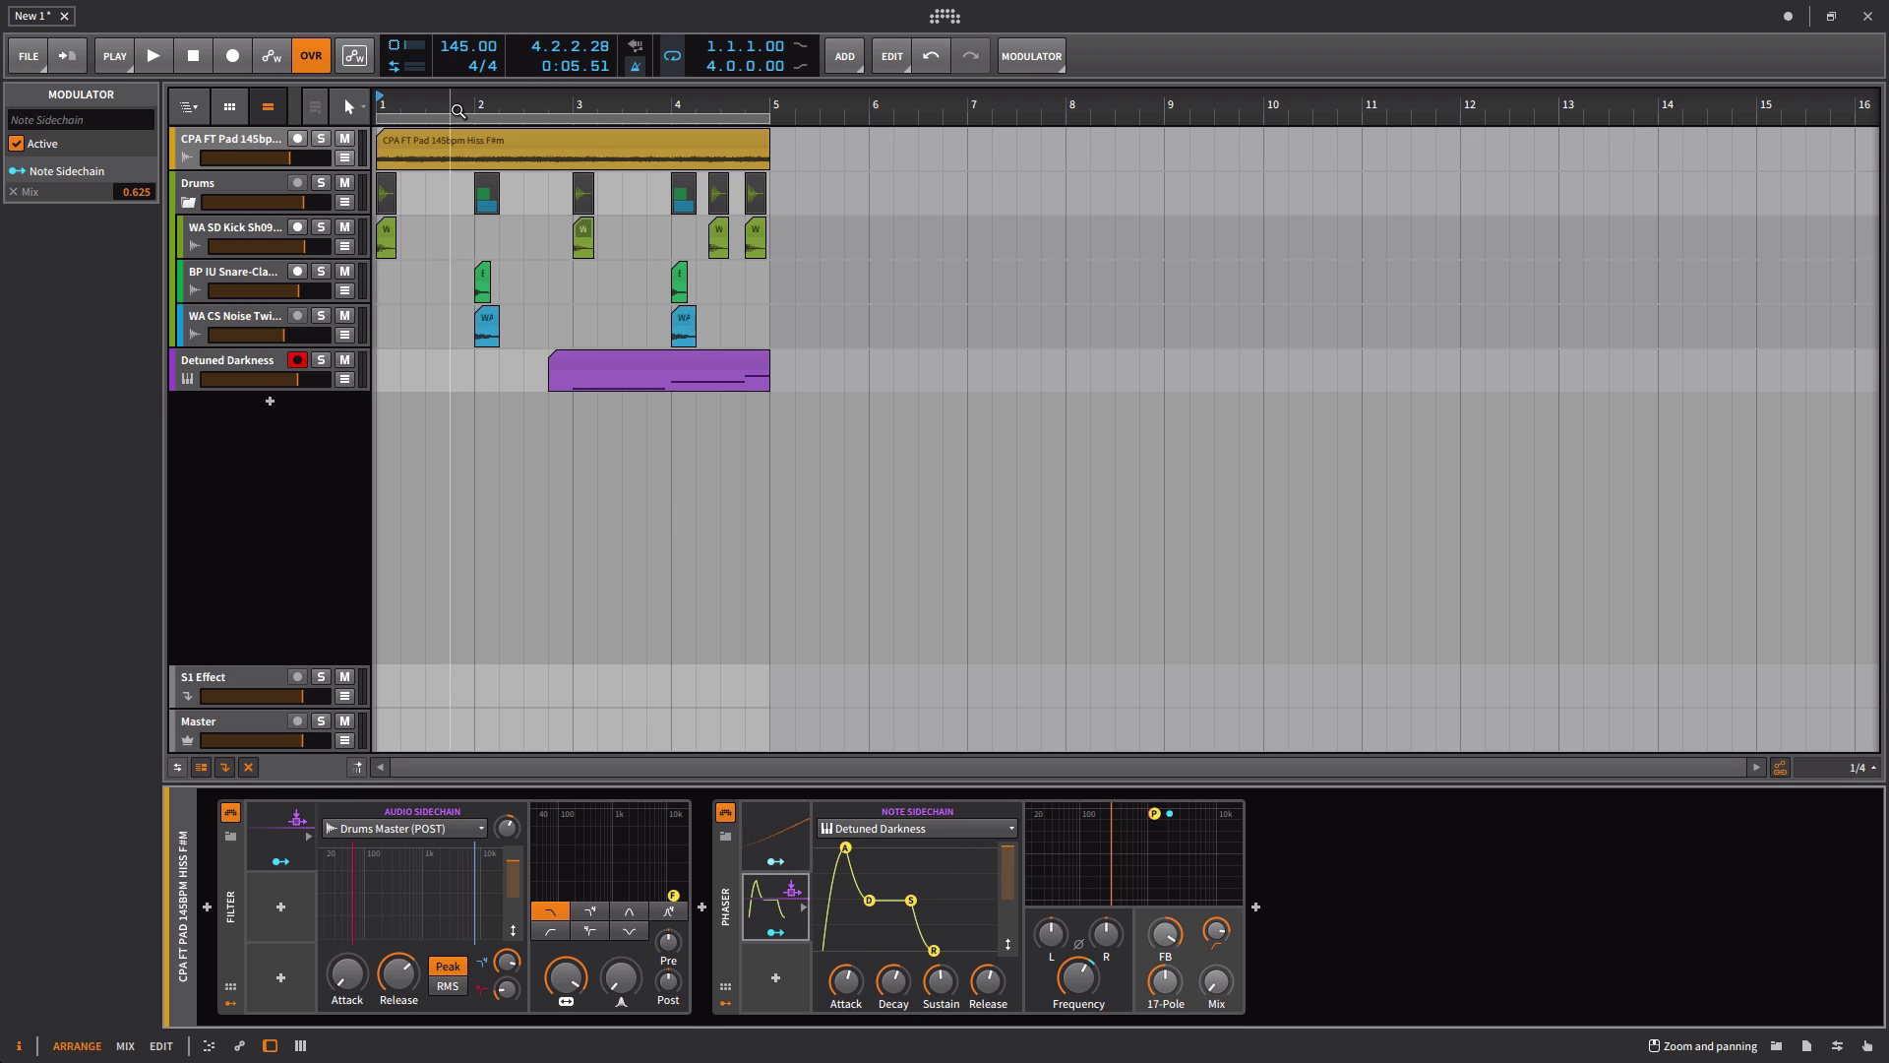
left_click_drag(941, 982, 941, 993)
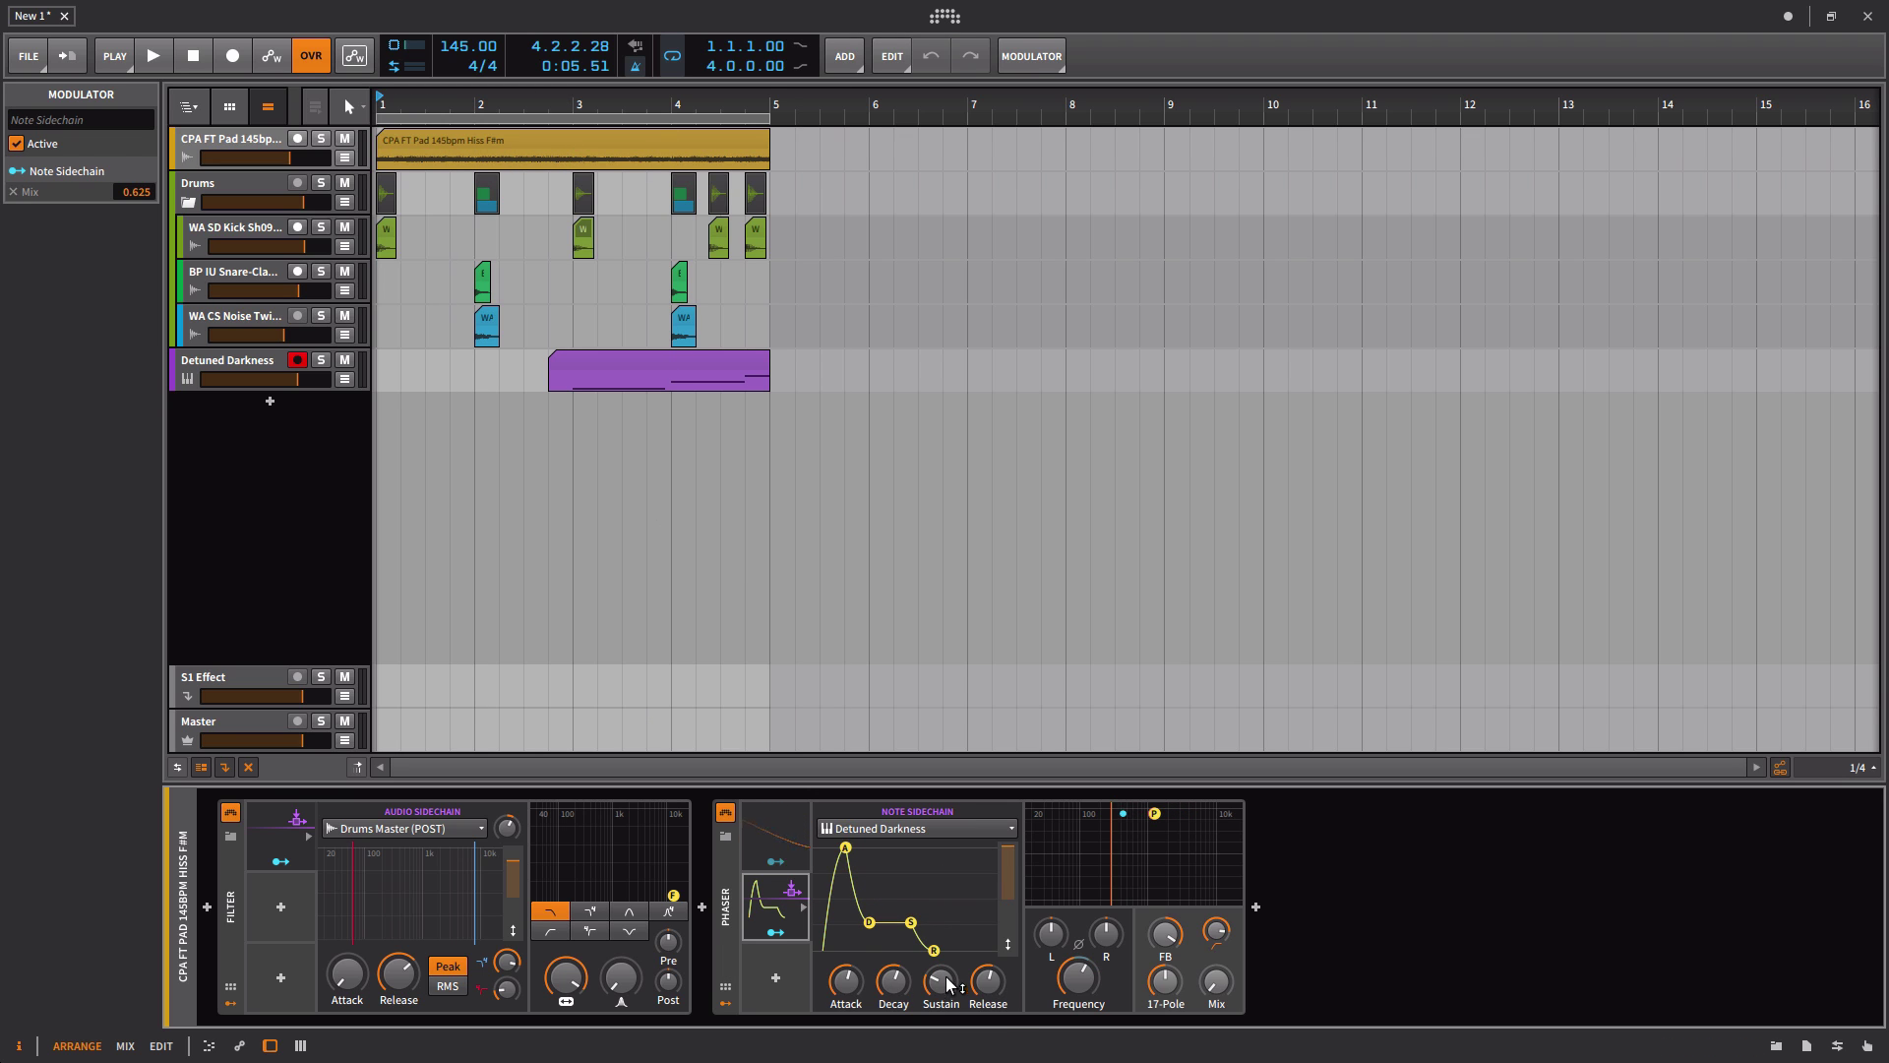
left_click(990, 978)
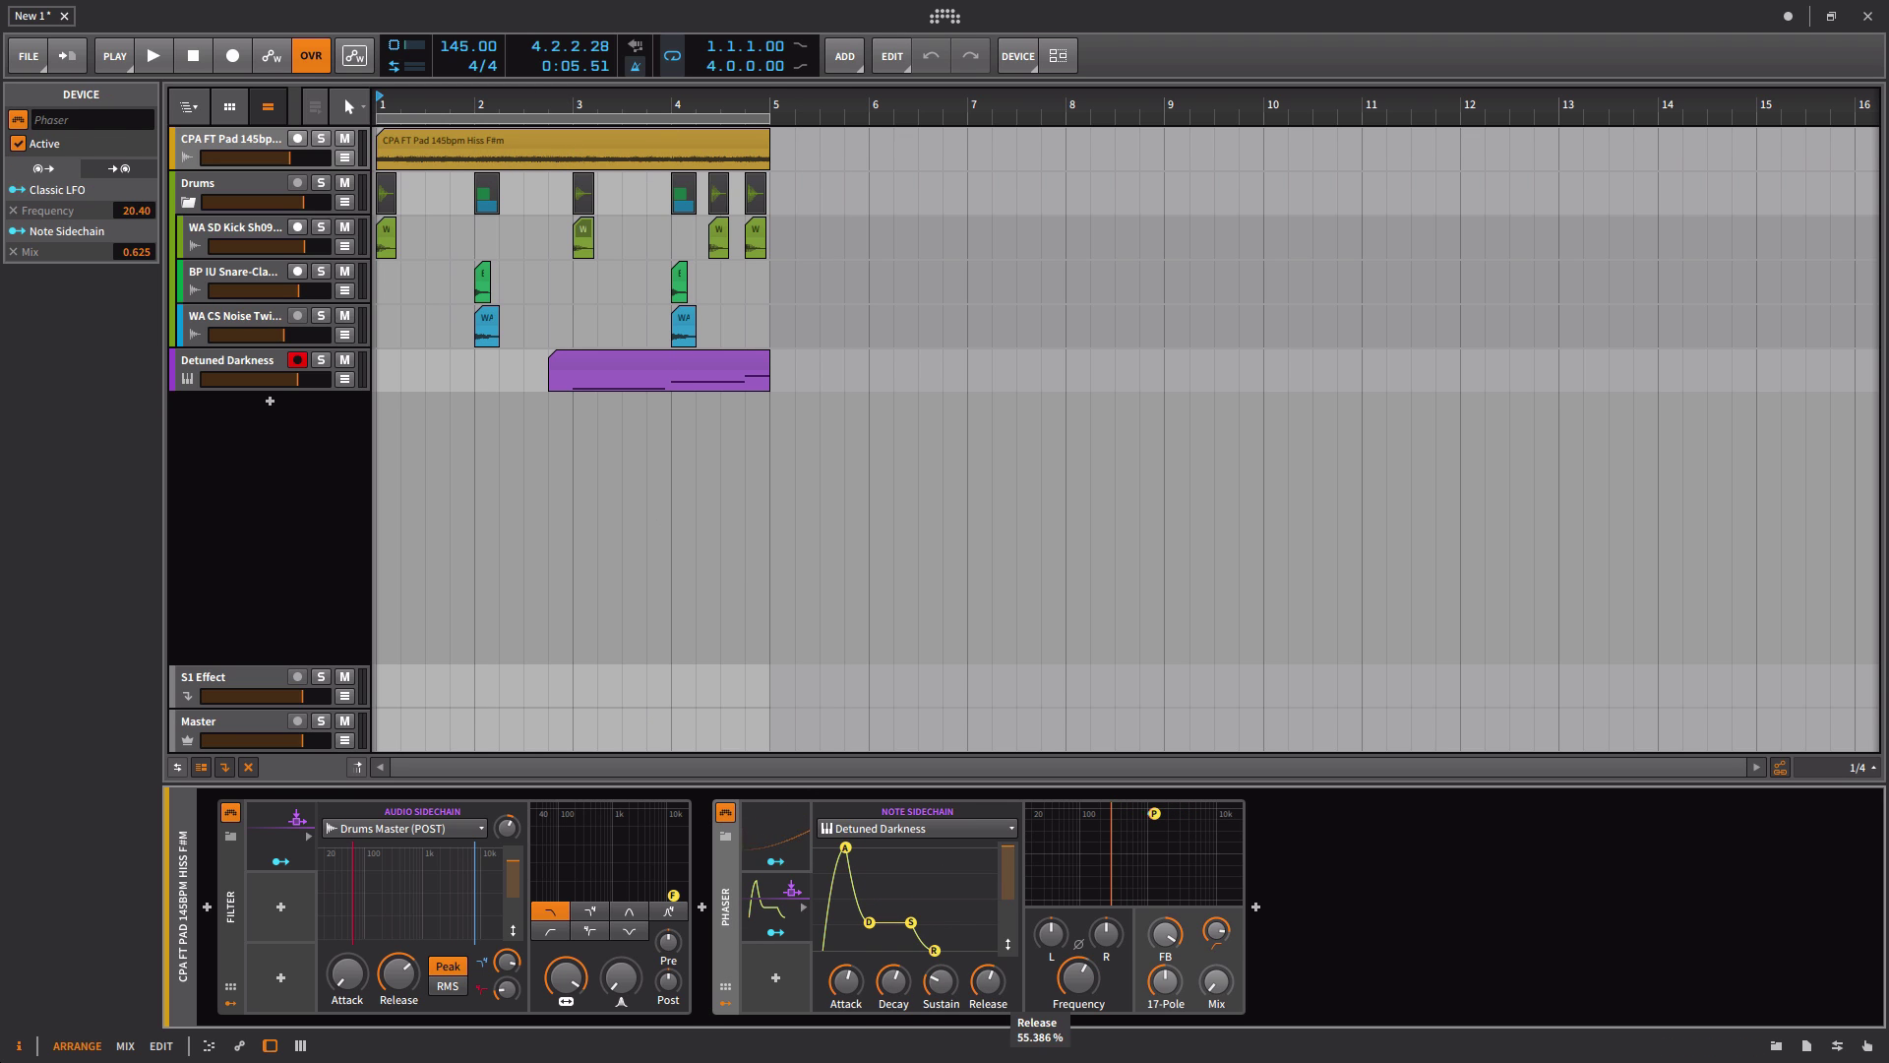
left_click(775, 932)
left_click_drag(1216, 981, 1216, 974)
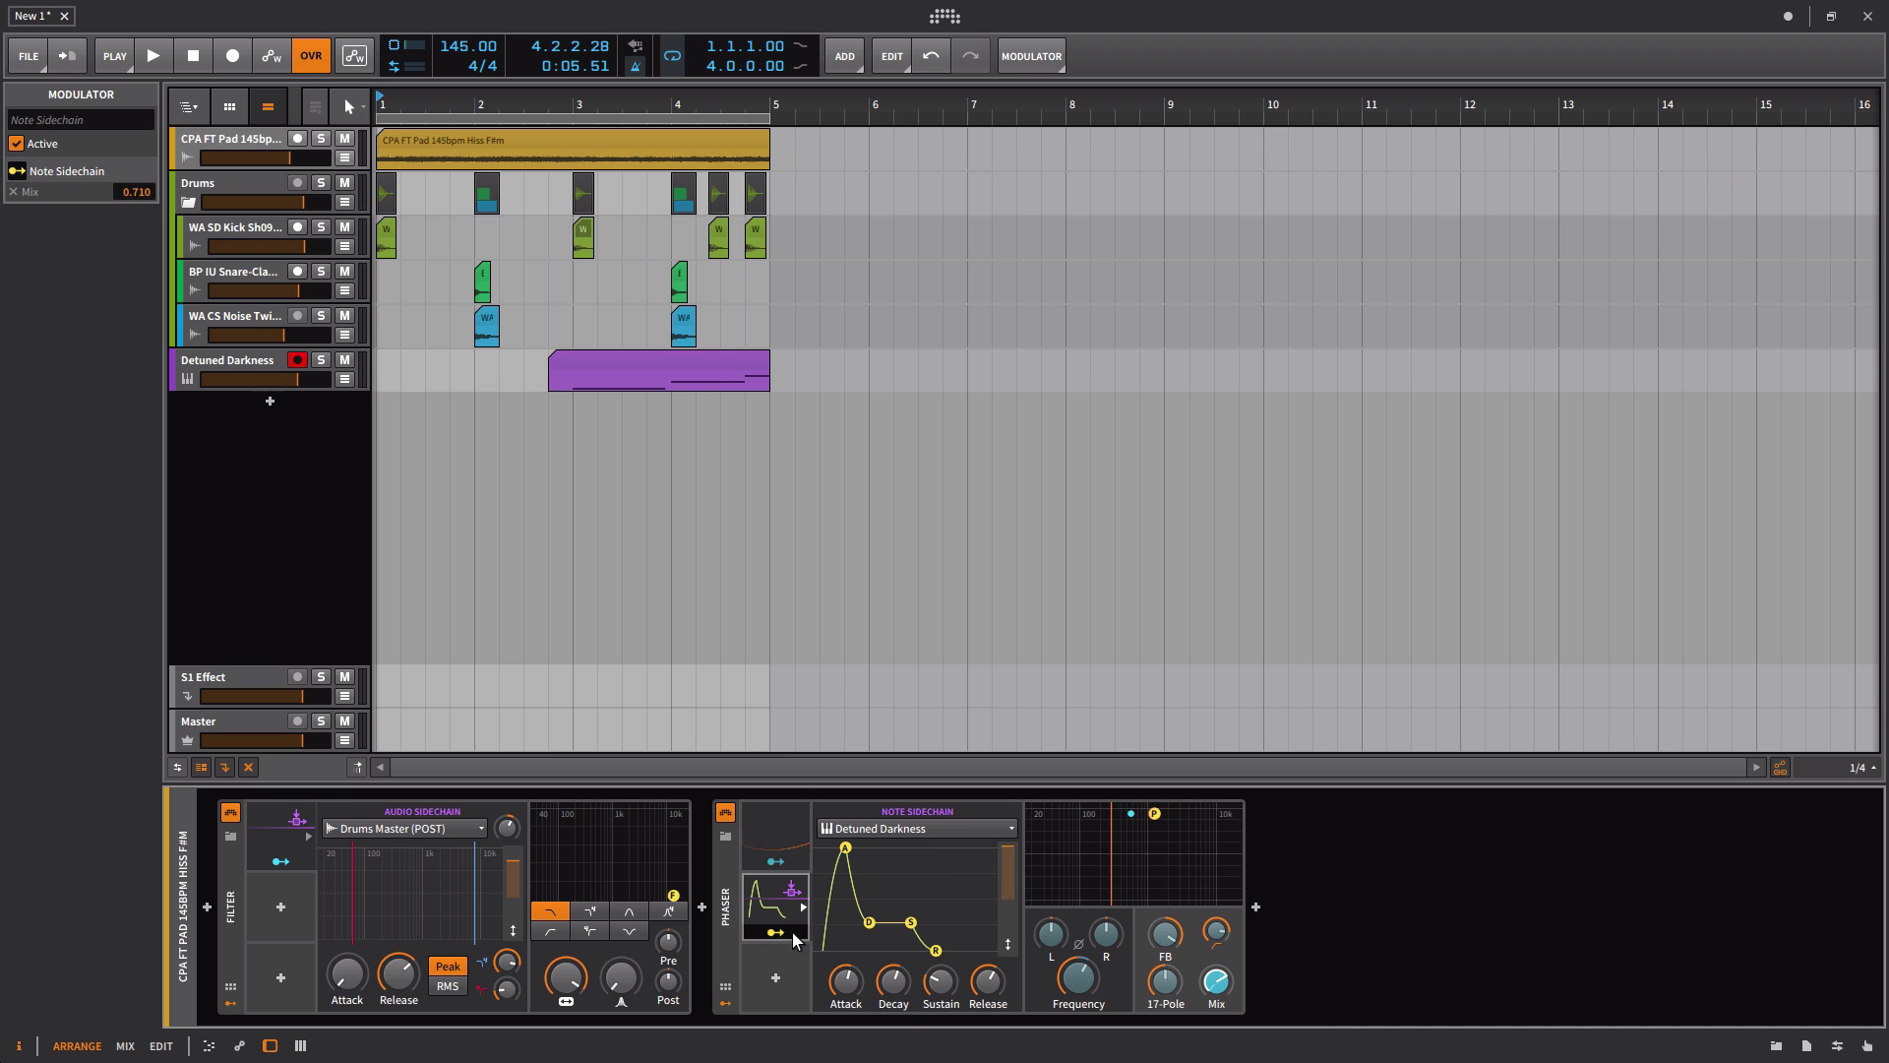
Step: Play the loop, lengthen the Note Sidechain's decay and set its release to about 60.9%, and set the Phaser to 26 poles
key("space")
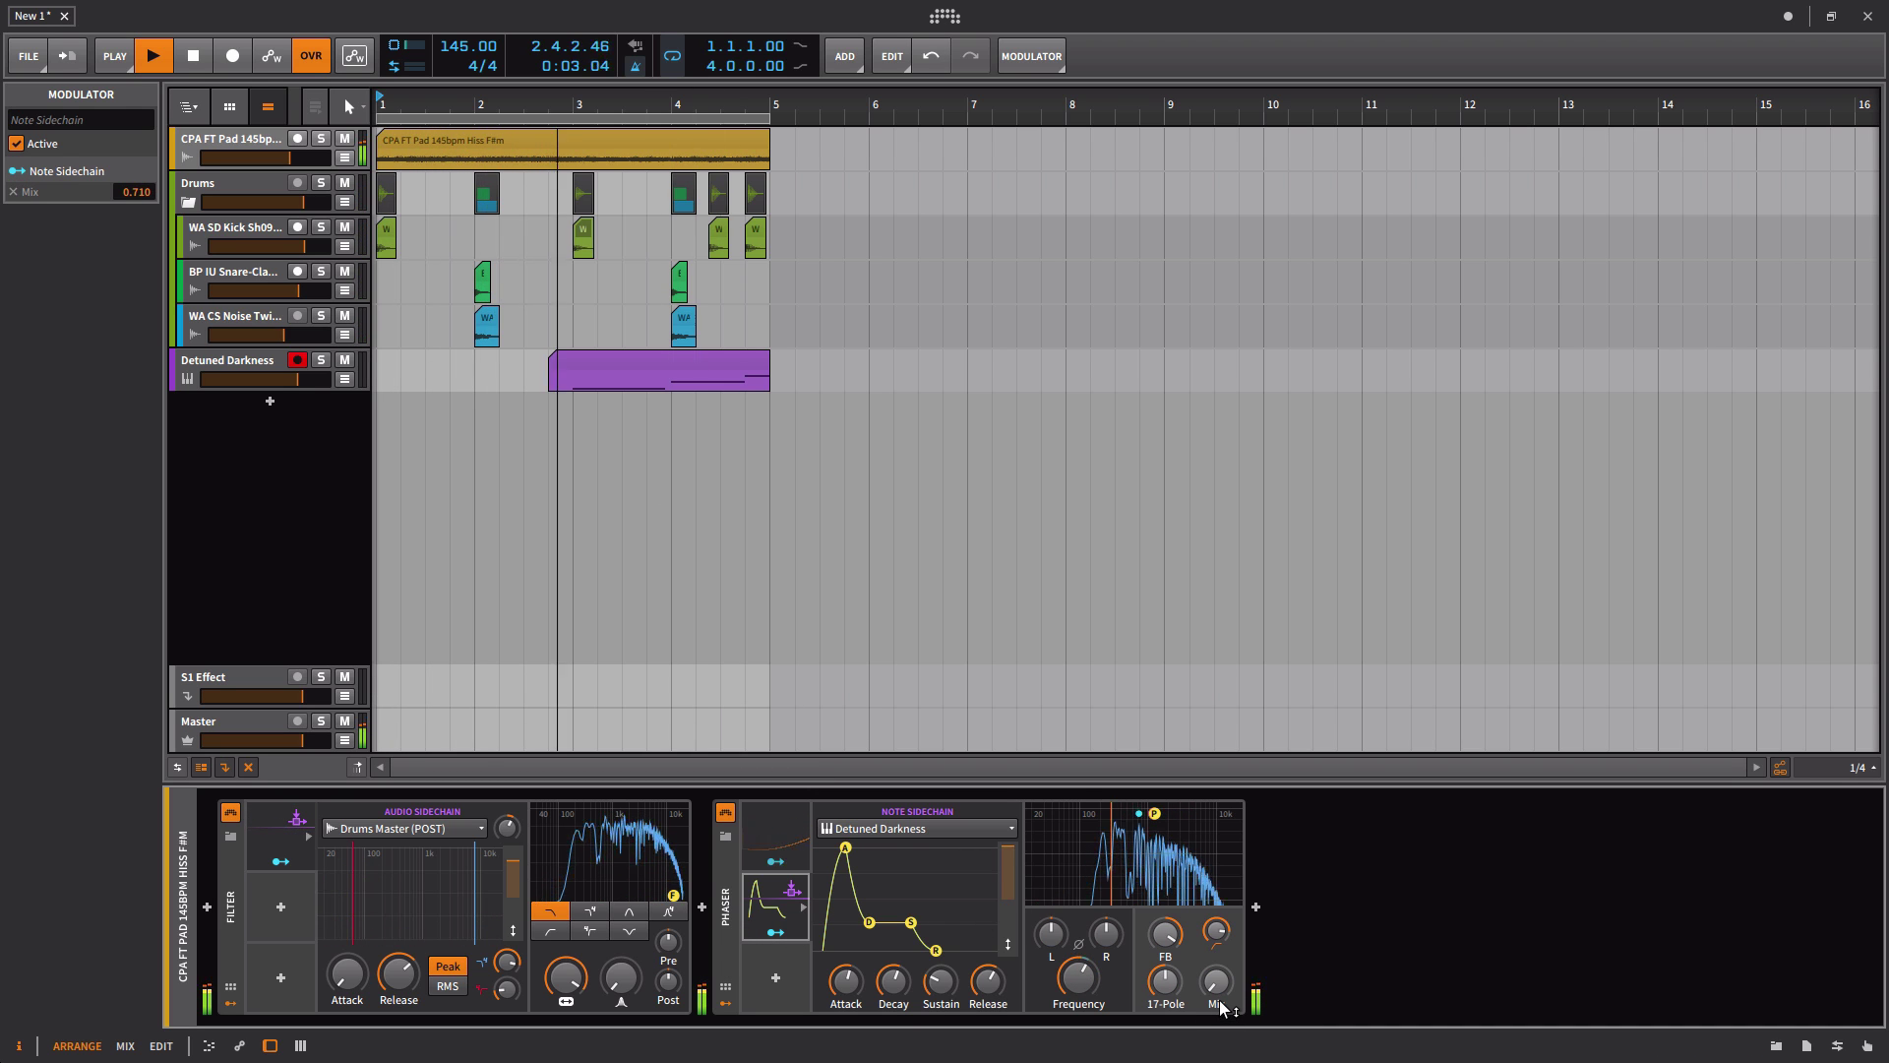
mouse_move(1219, 997)
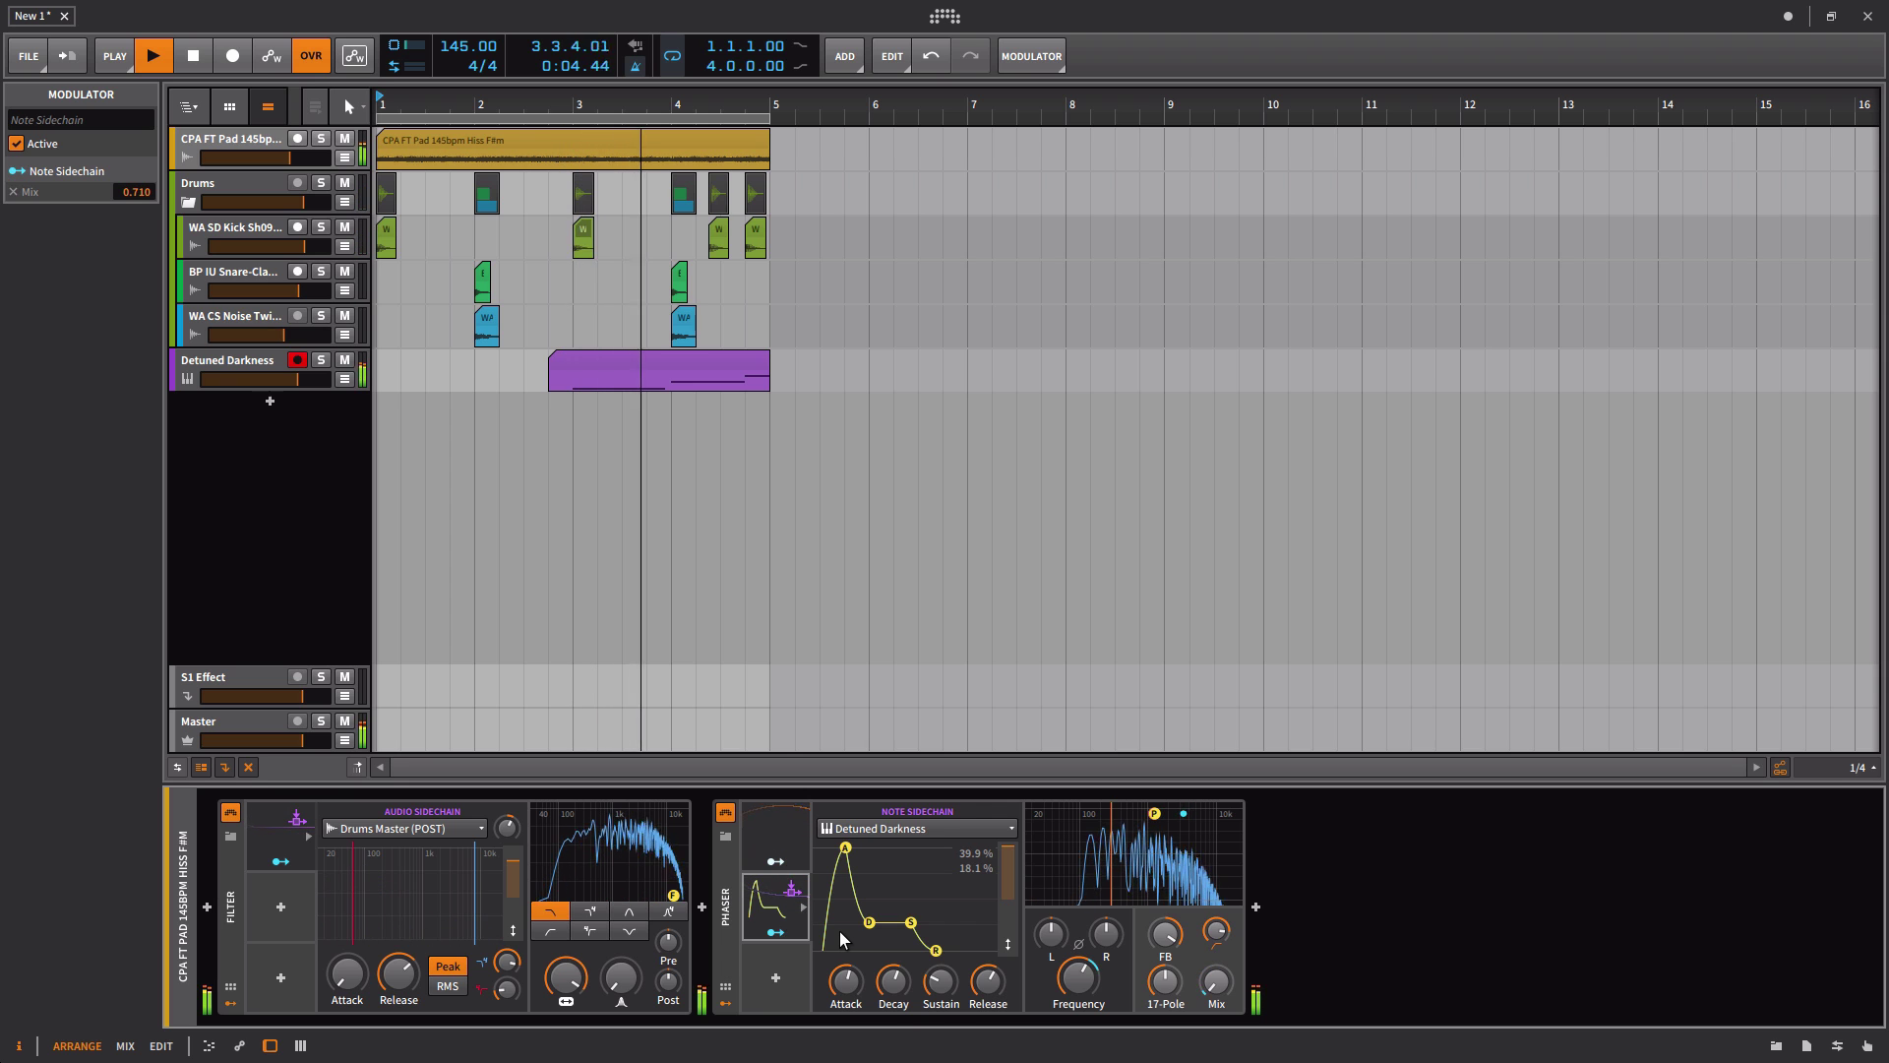
left_click_drag(893, 980, 894, 972)
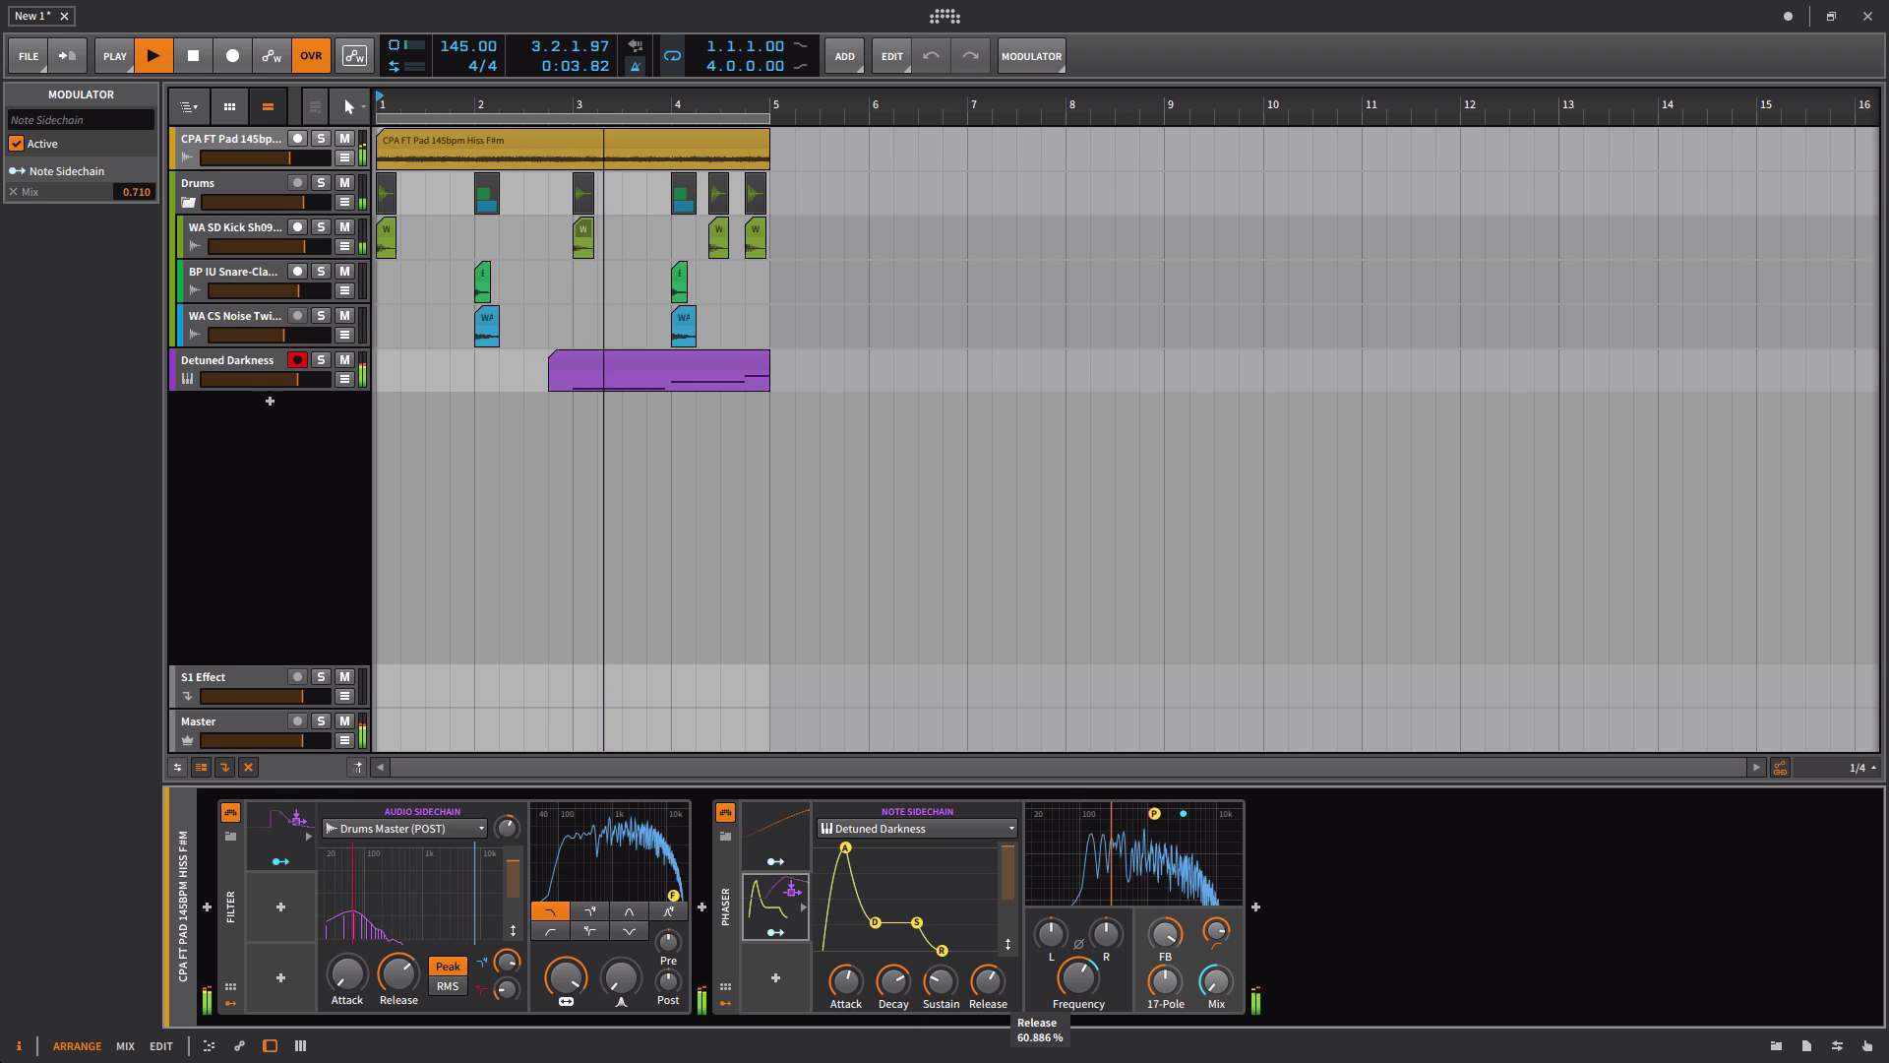
left_click_drag(1164, 981, 1118, 972)
Step: Expand the Phaser's Classic LFO and set its rate to 1/4 during playback
left_click(771, 834)
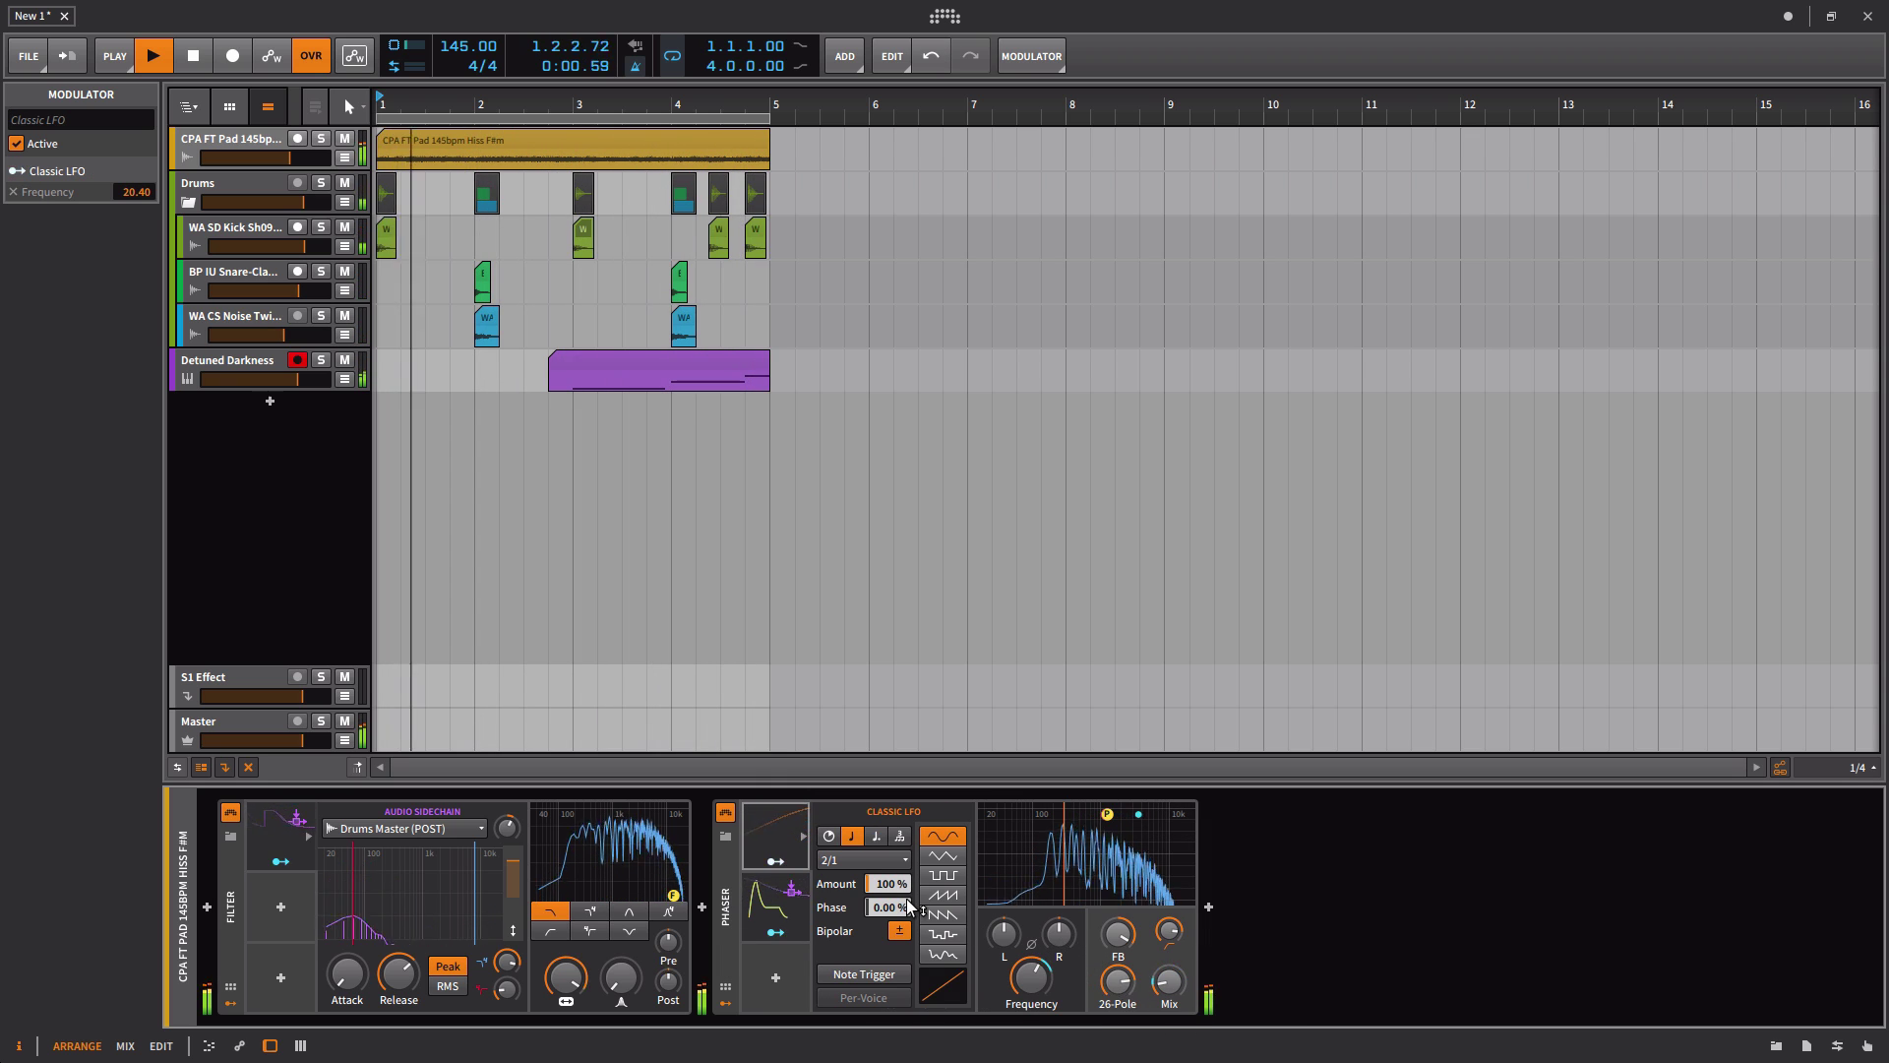
left_click(854, 859)
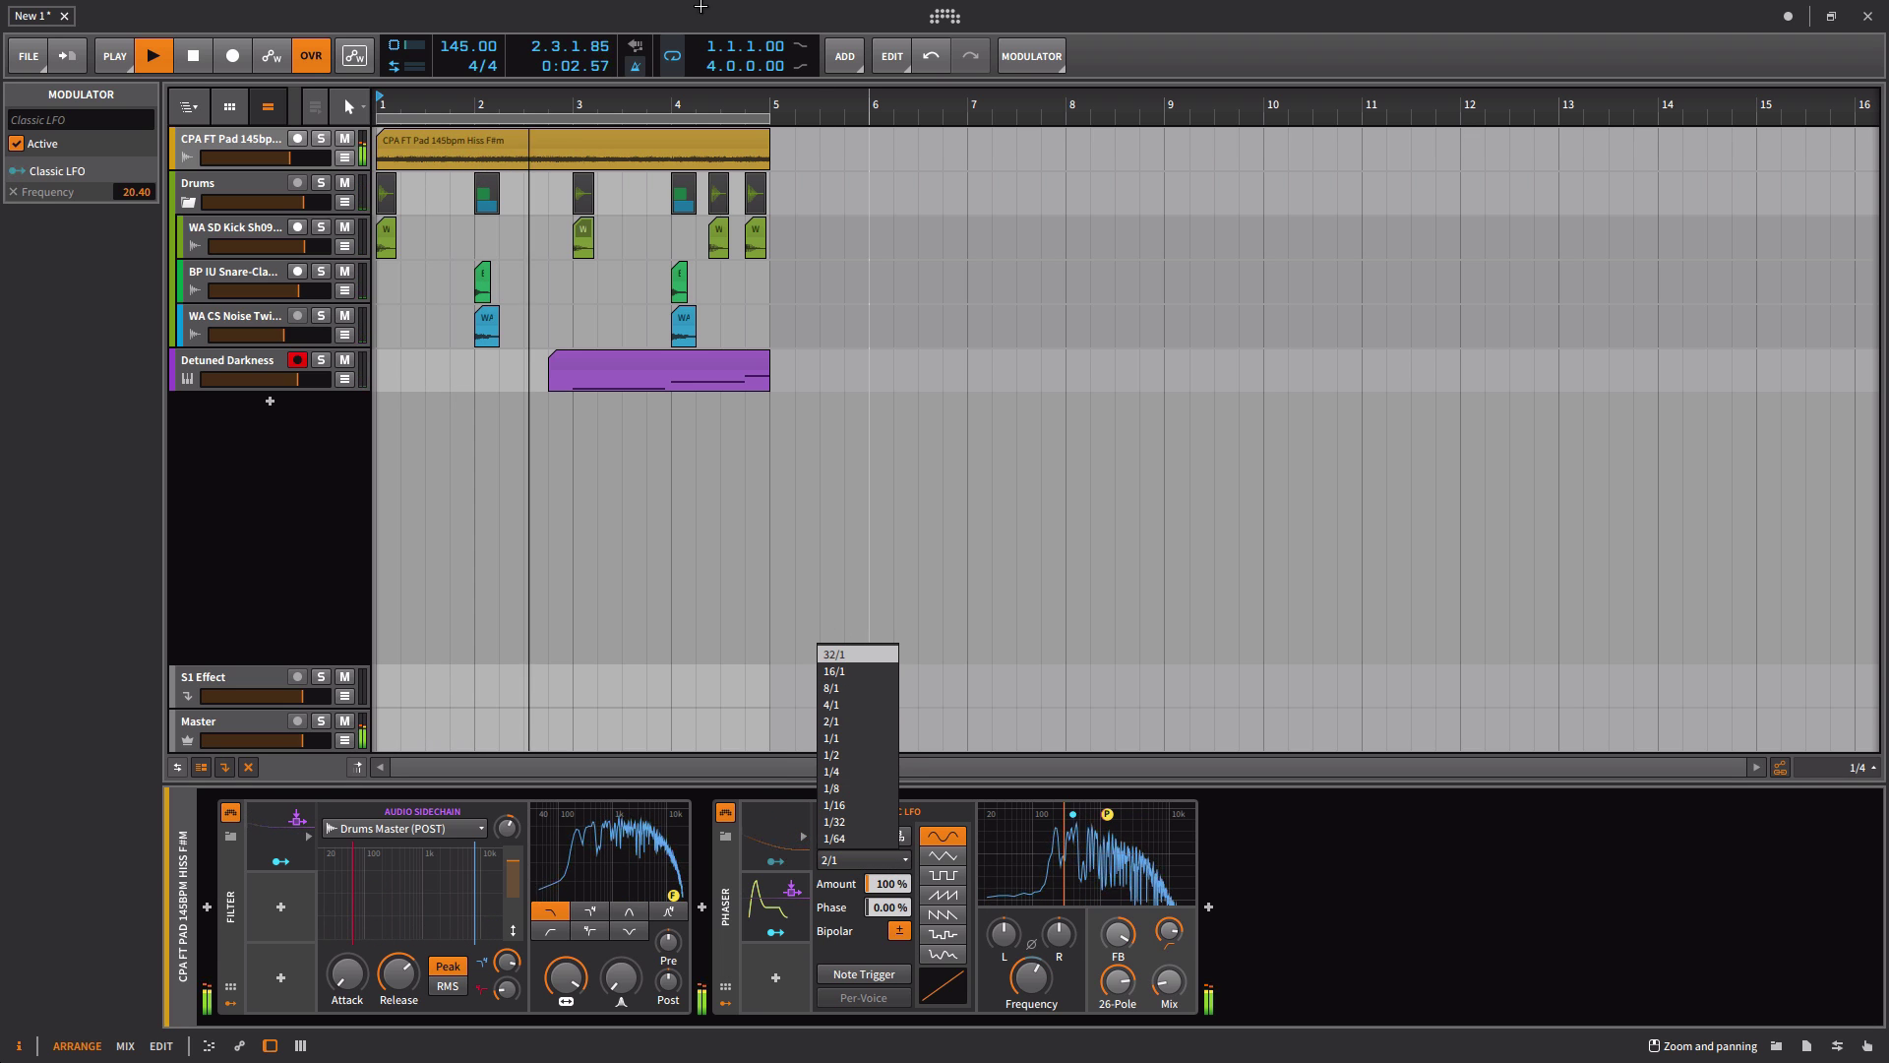
left_click(637, 68)
left_click(636, 68)
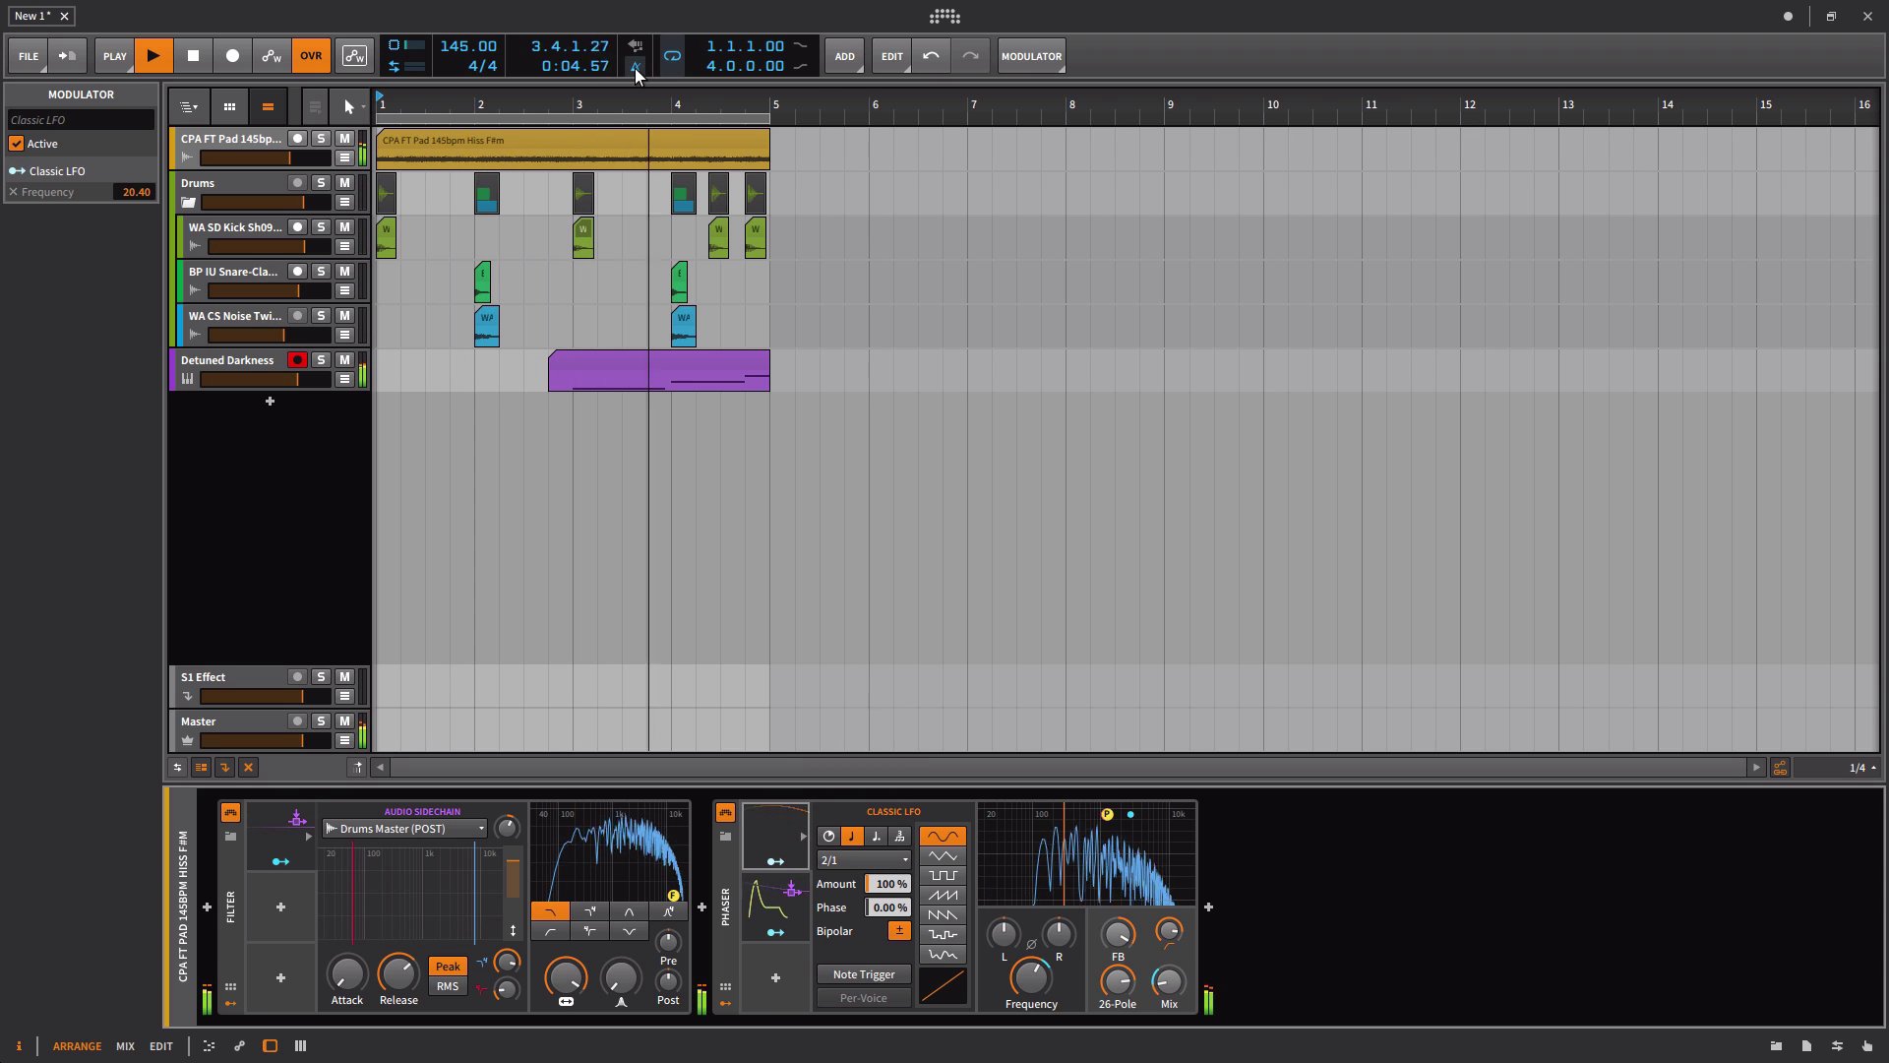
left_click(882, 860)
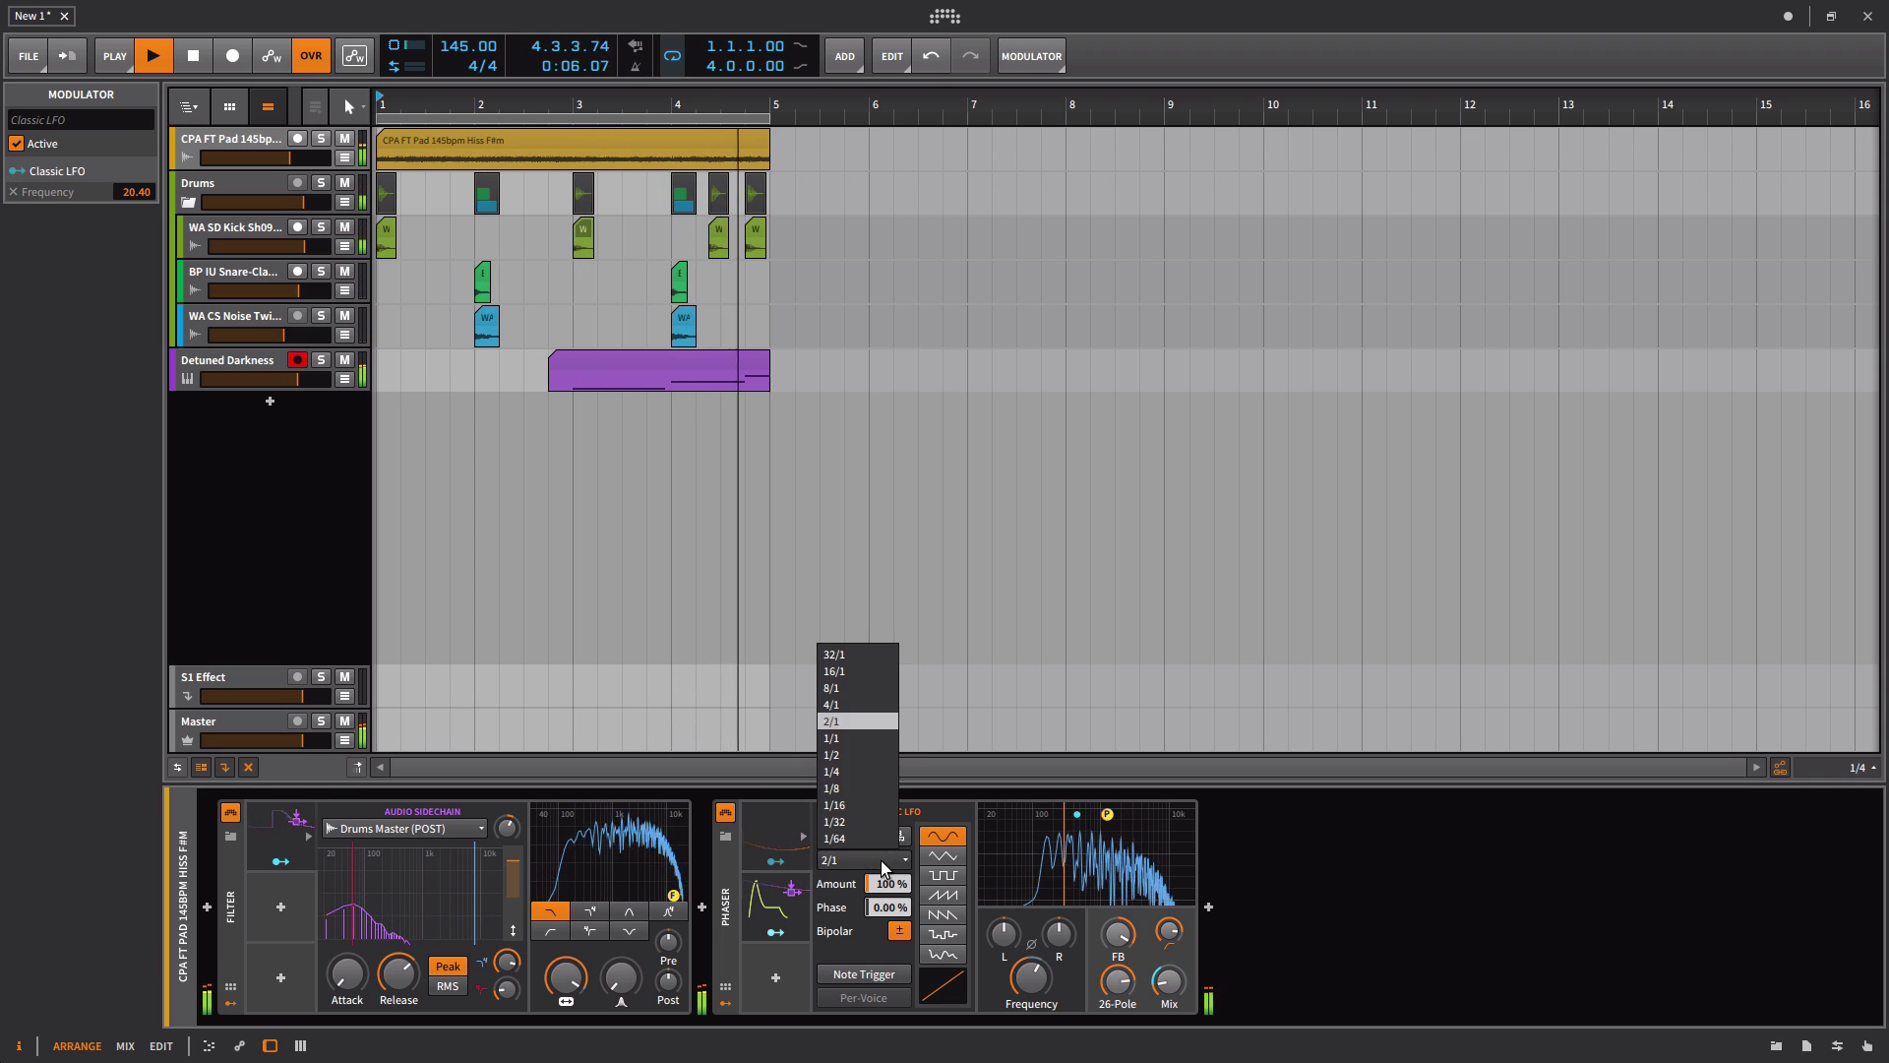
left_click(876, 771)
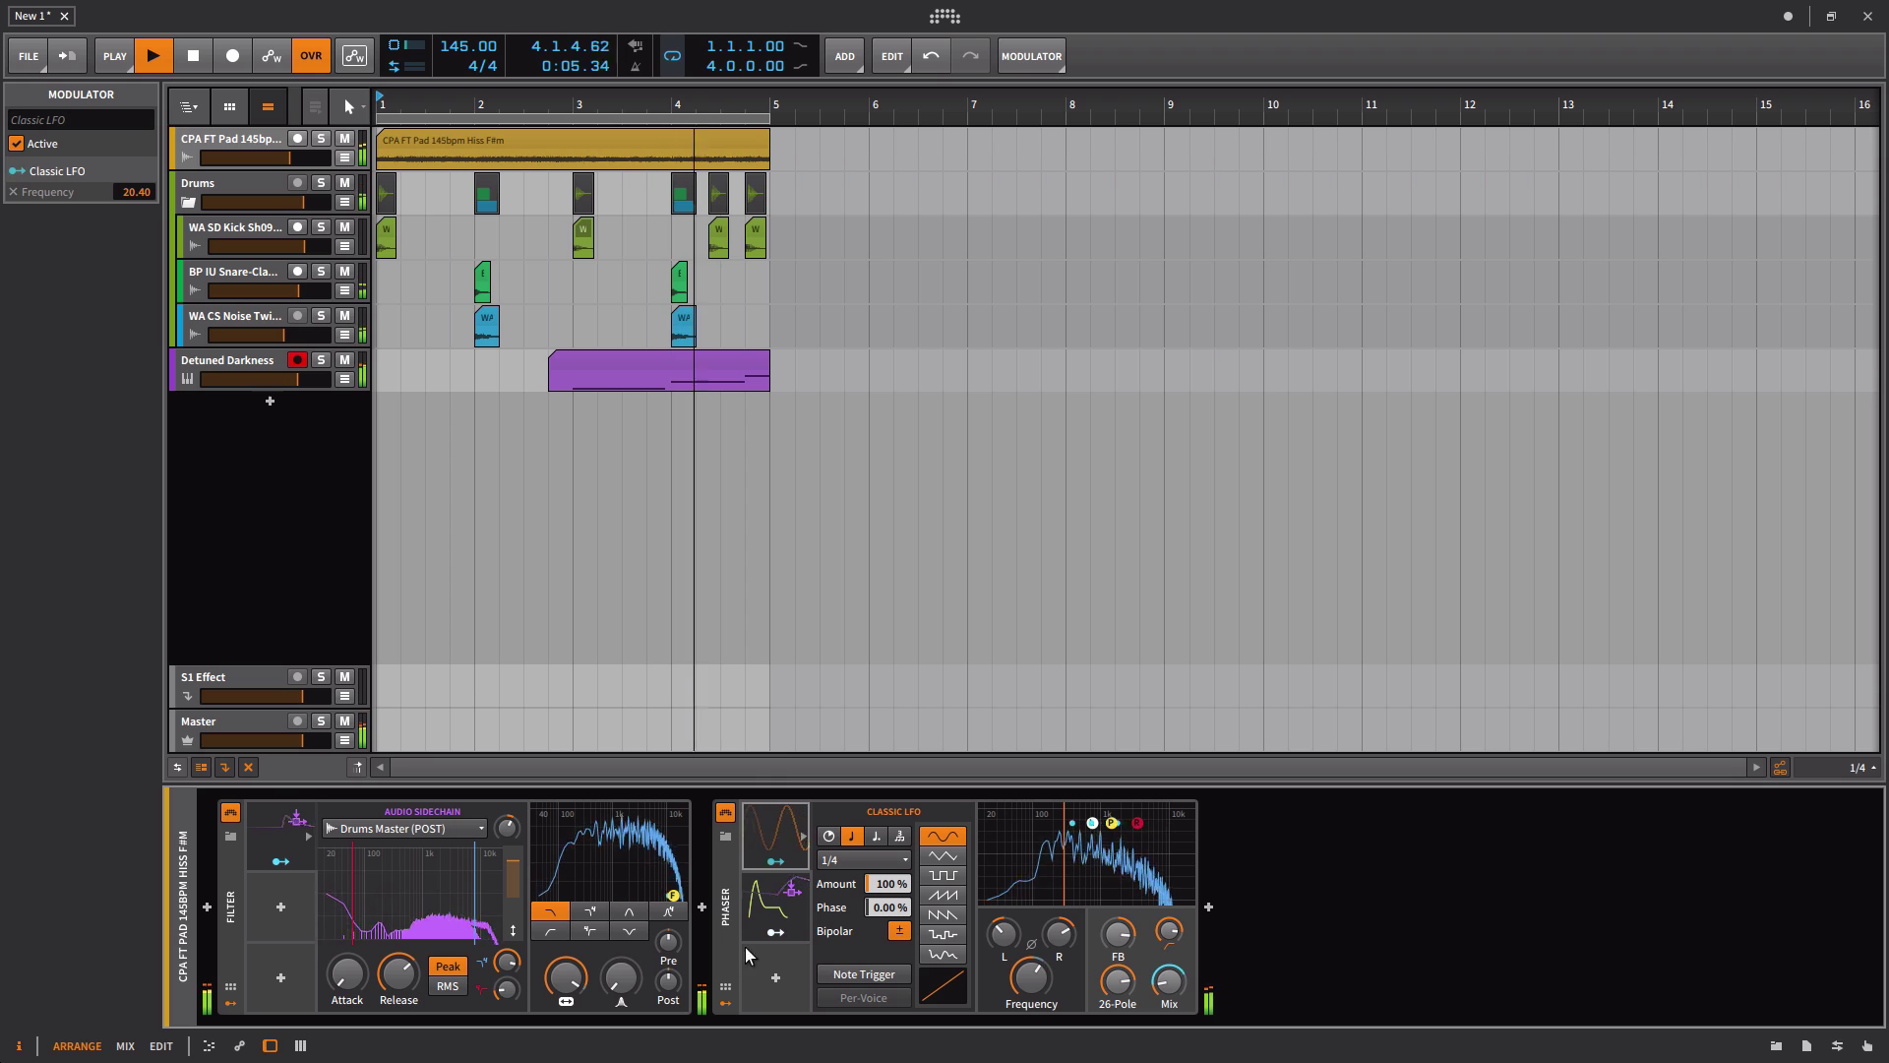
Step: Expand the Note Sidechain modulator, set its attack to about 59.6%, and stop playback
left_click(776, 901)
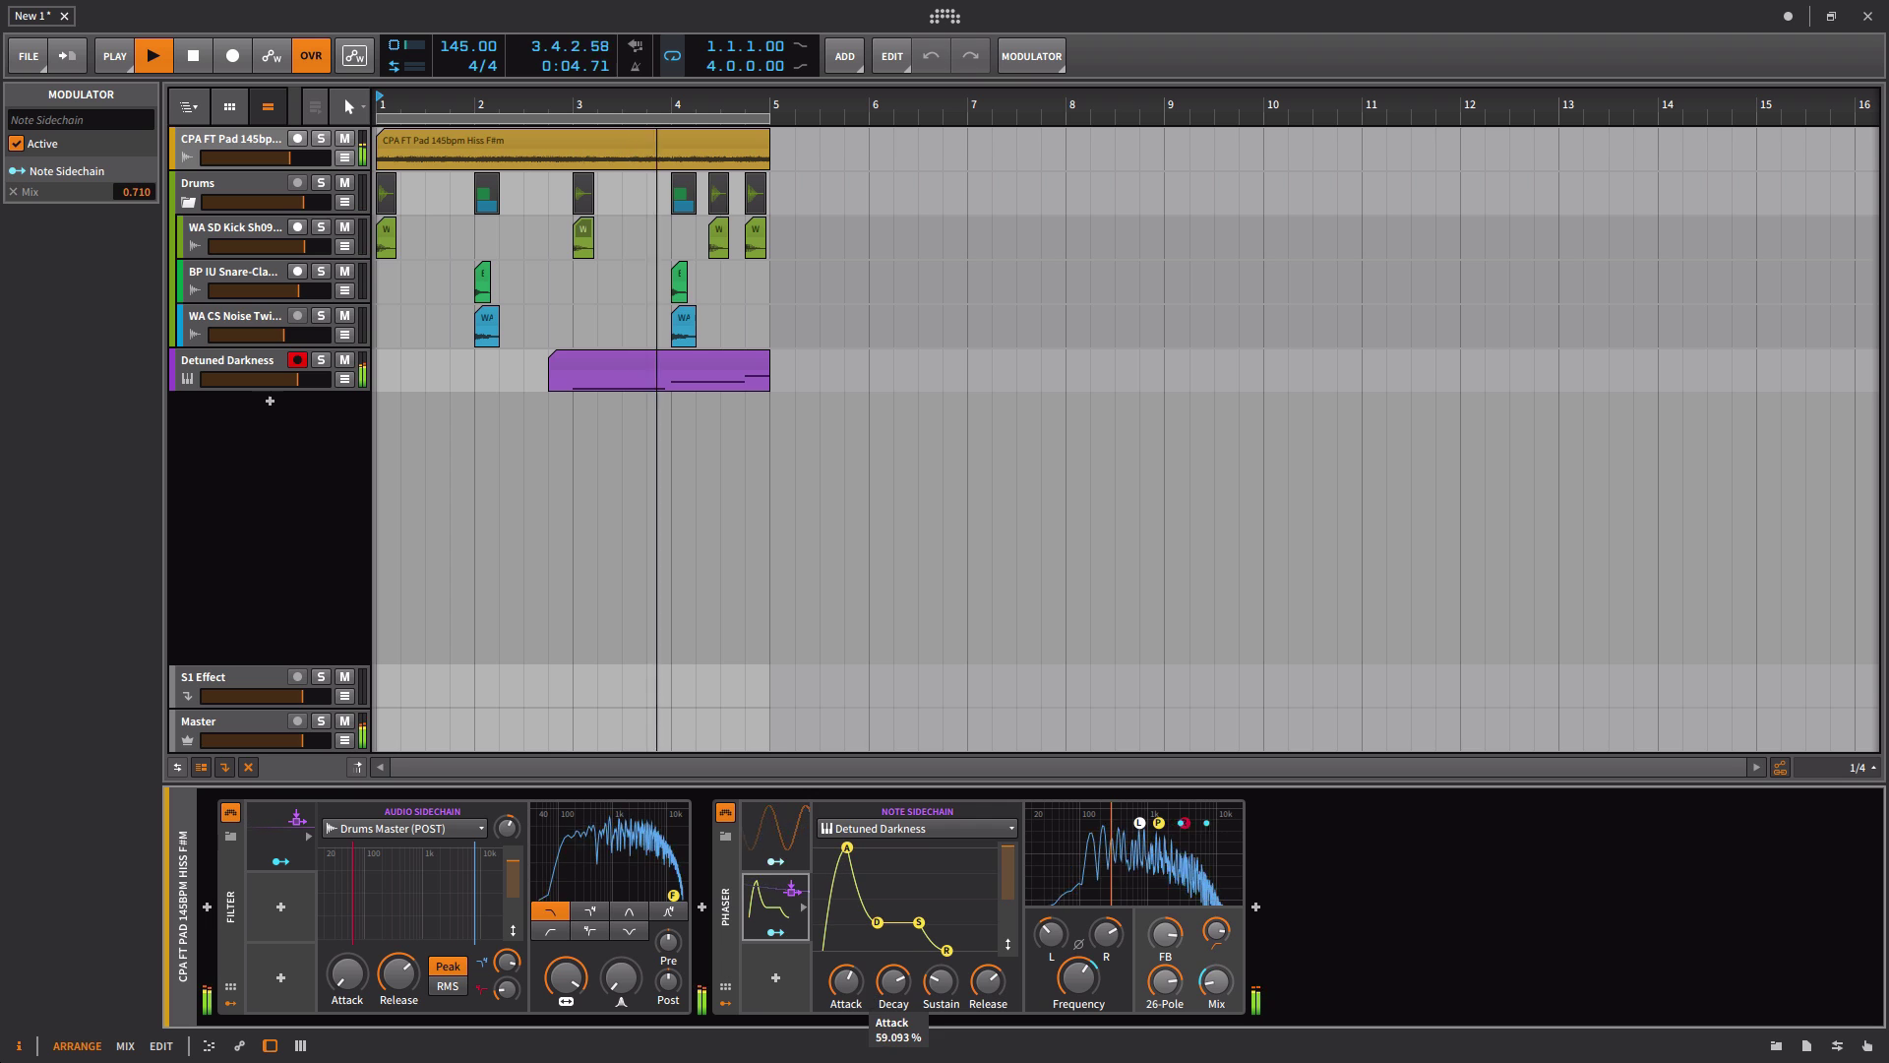
mouse_move(853, 989)
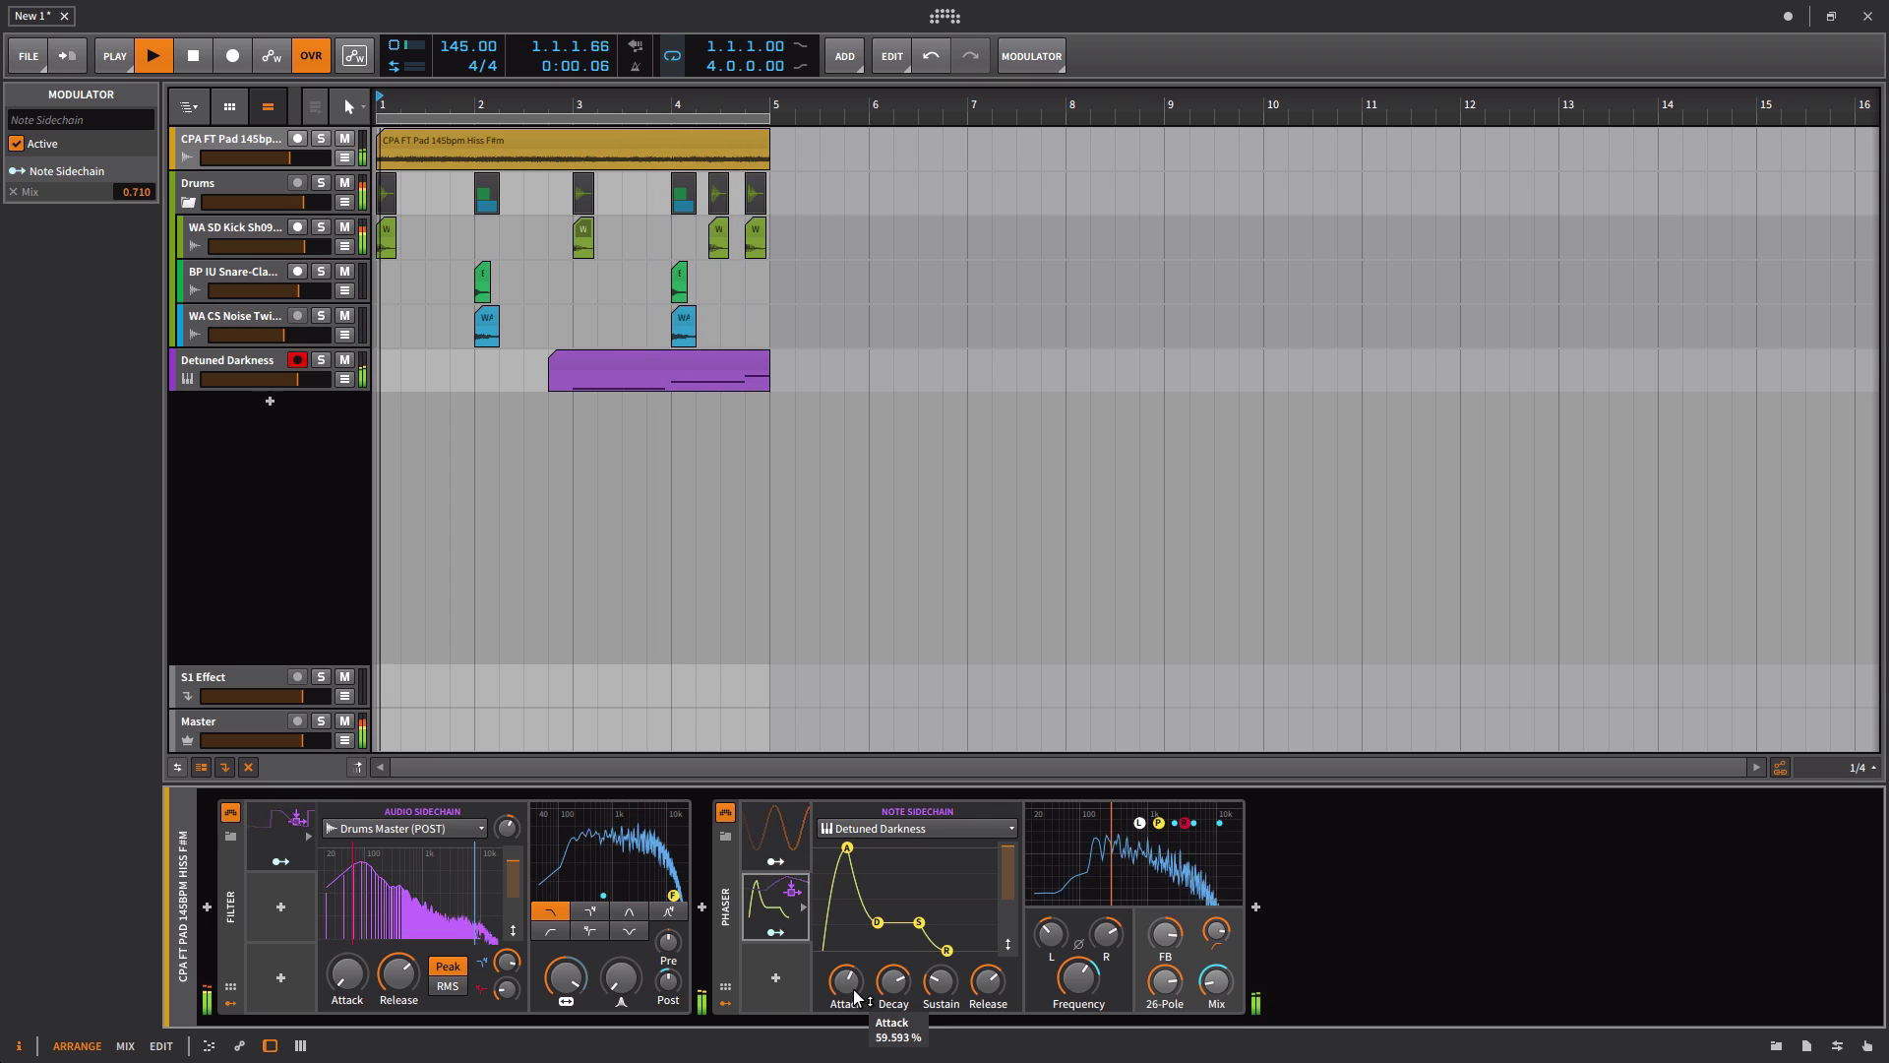
key("space")
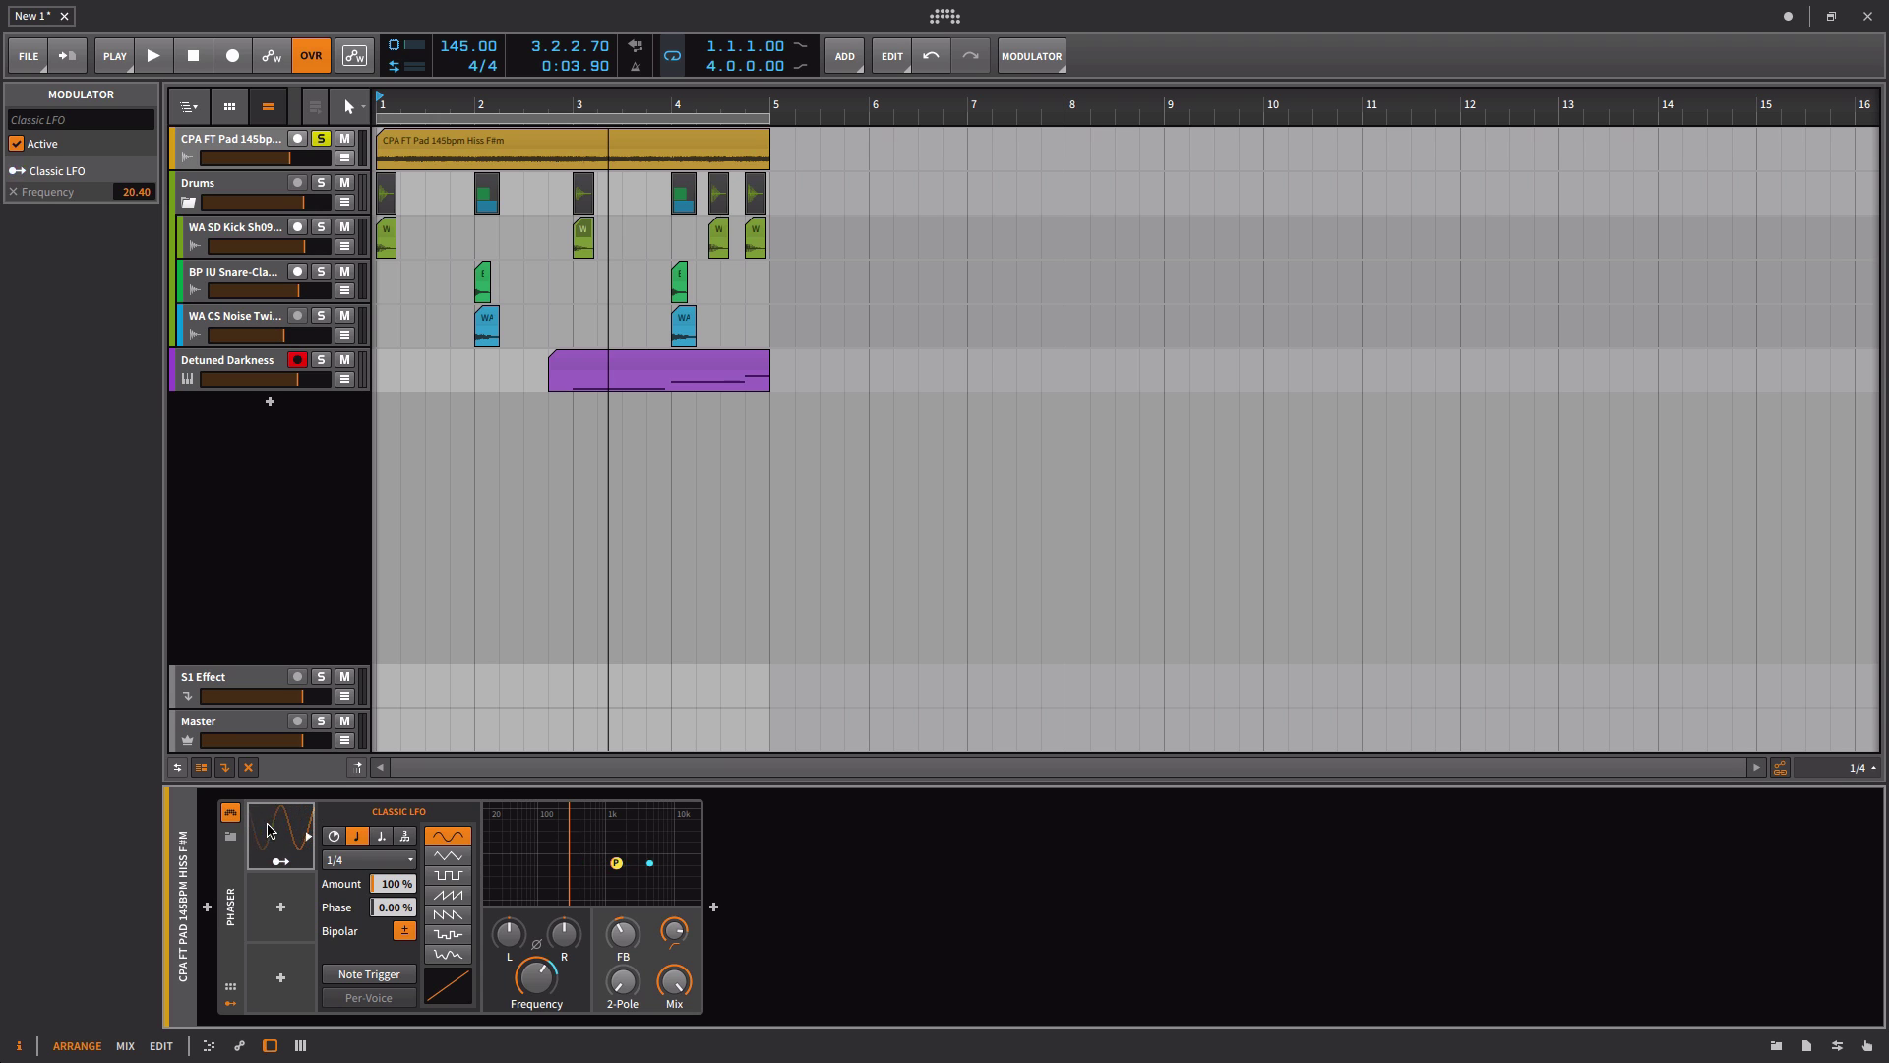
Step: Play the soloed pad through the Phaser and switch the Classic LFO's rate from note values to hertz
left_click(268, 830)
left_click(267, 831)
key("space")
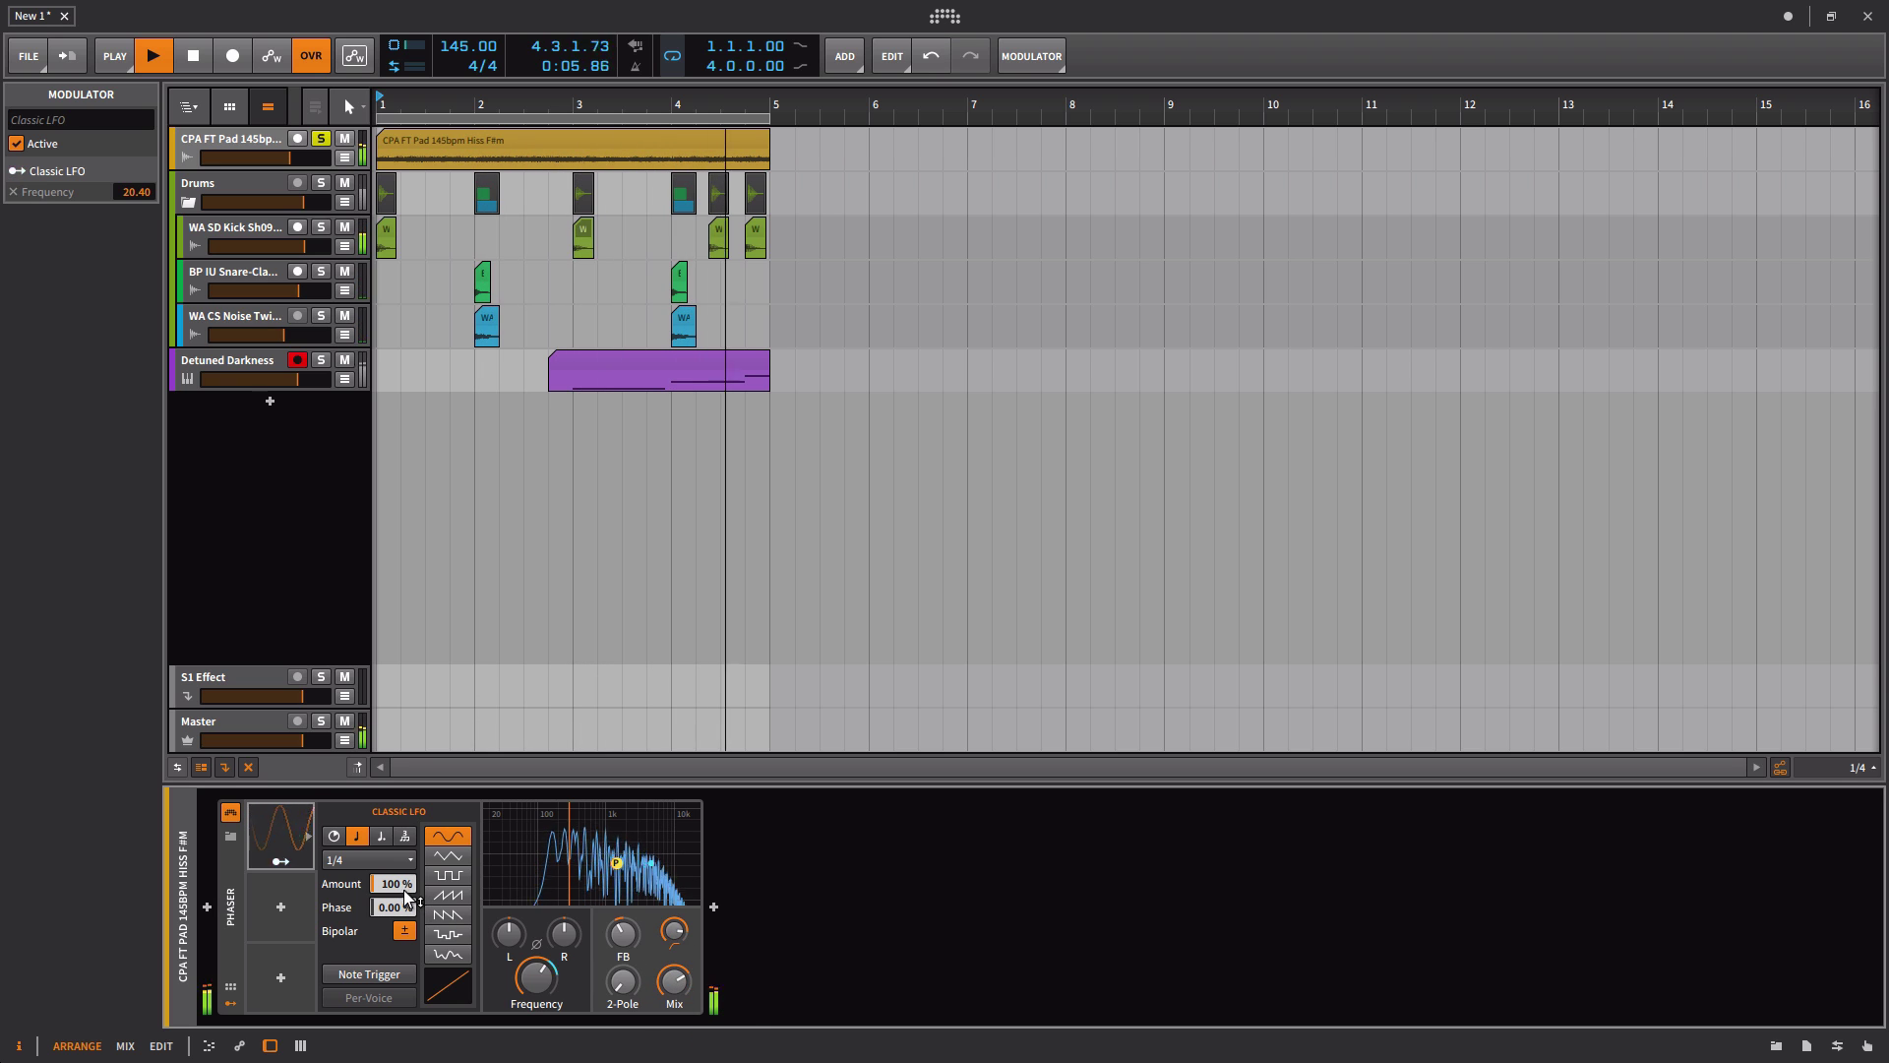
left_click(334, 838)
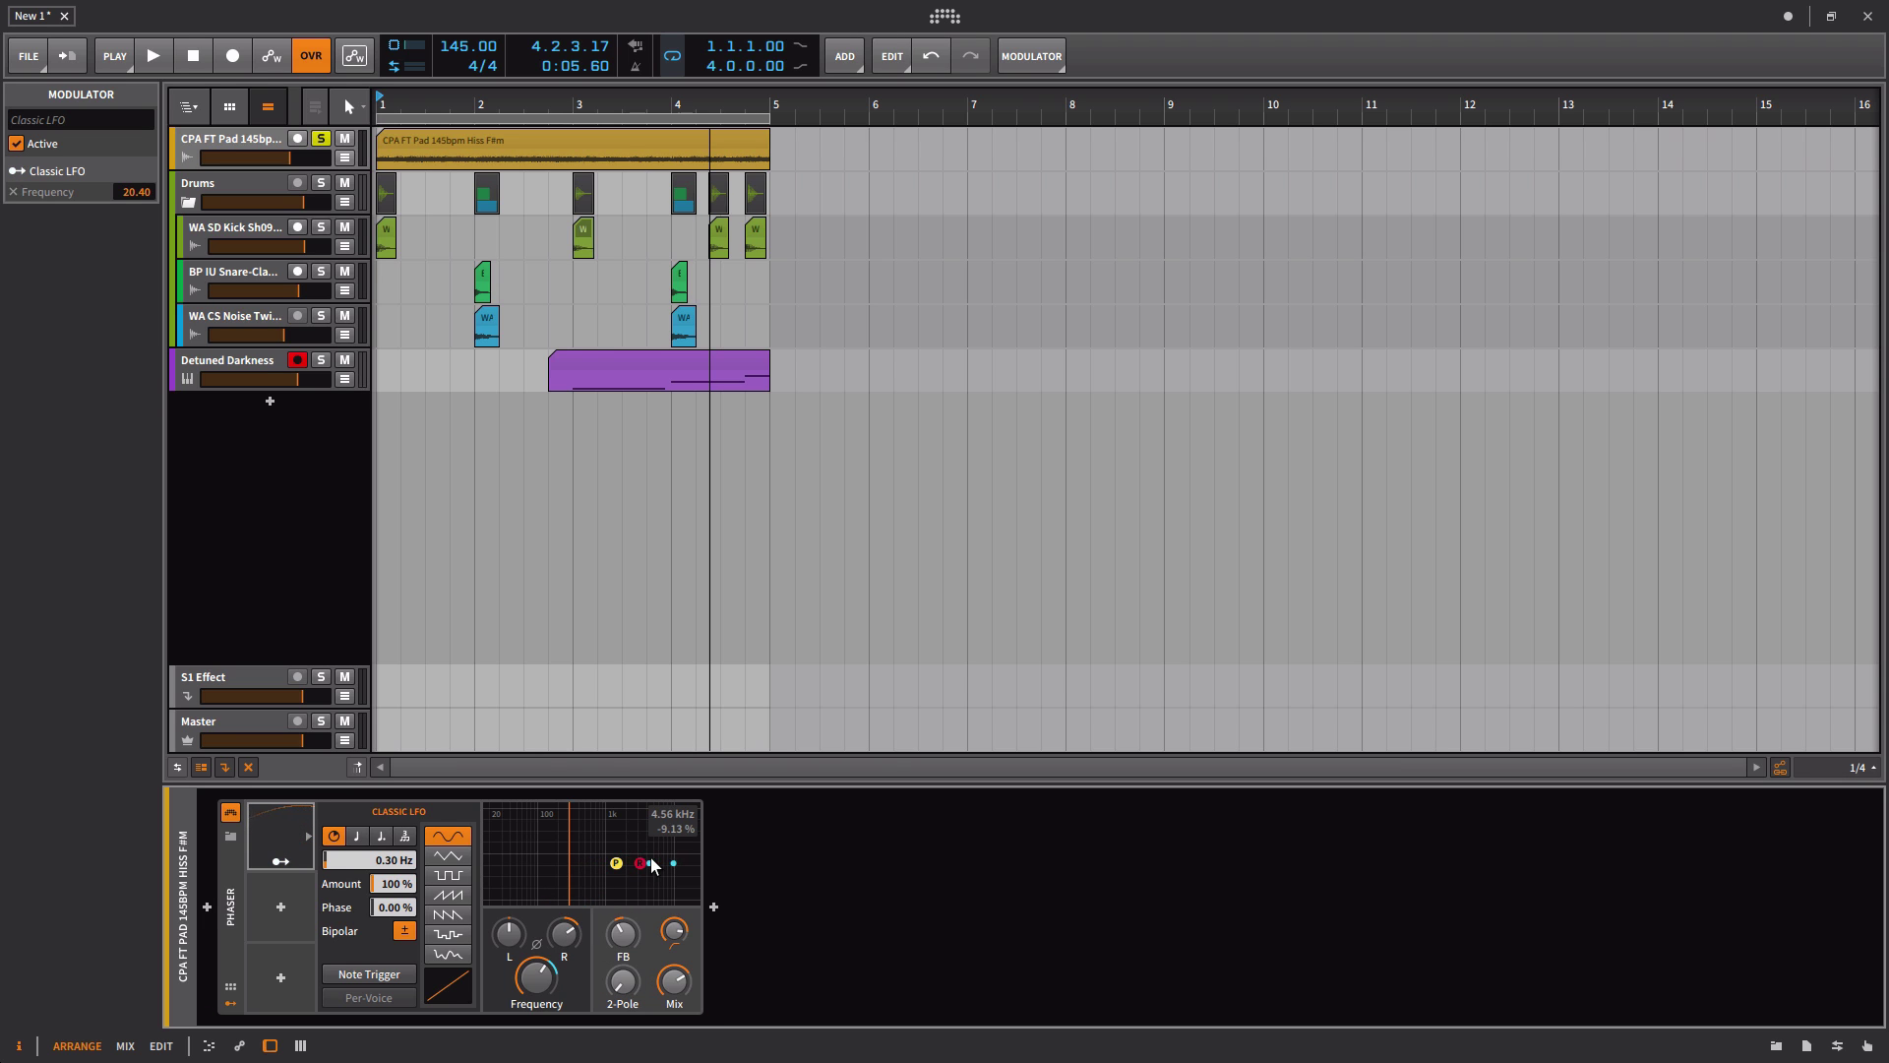
Step: Lower the Phaser's L offset and play the loop to audition the stereo modulation
left_click_drag(509, 933, 509, 941)
key("space")
left_click_drag(509, 934, 509, 949)
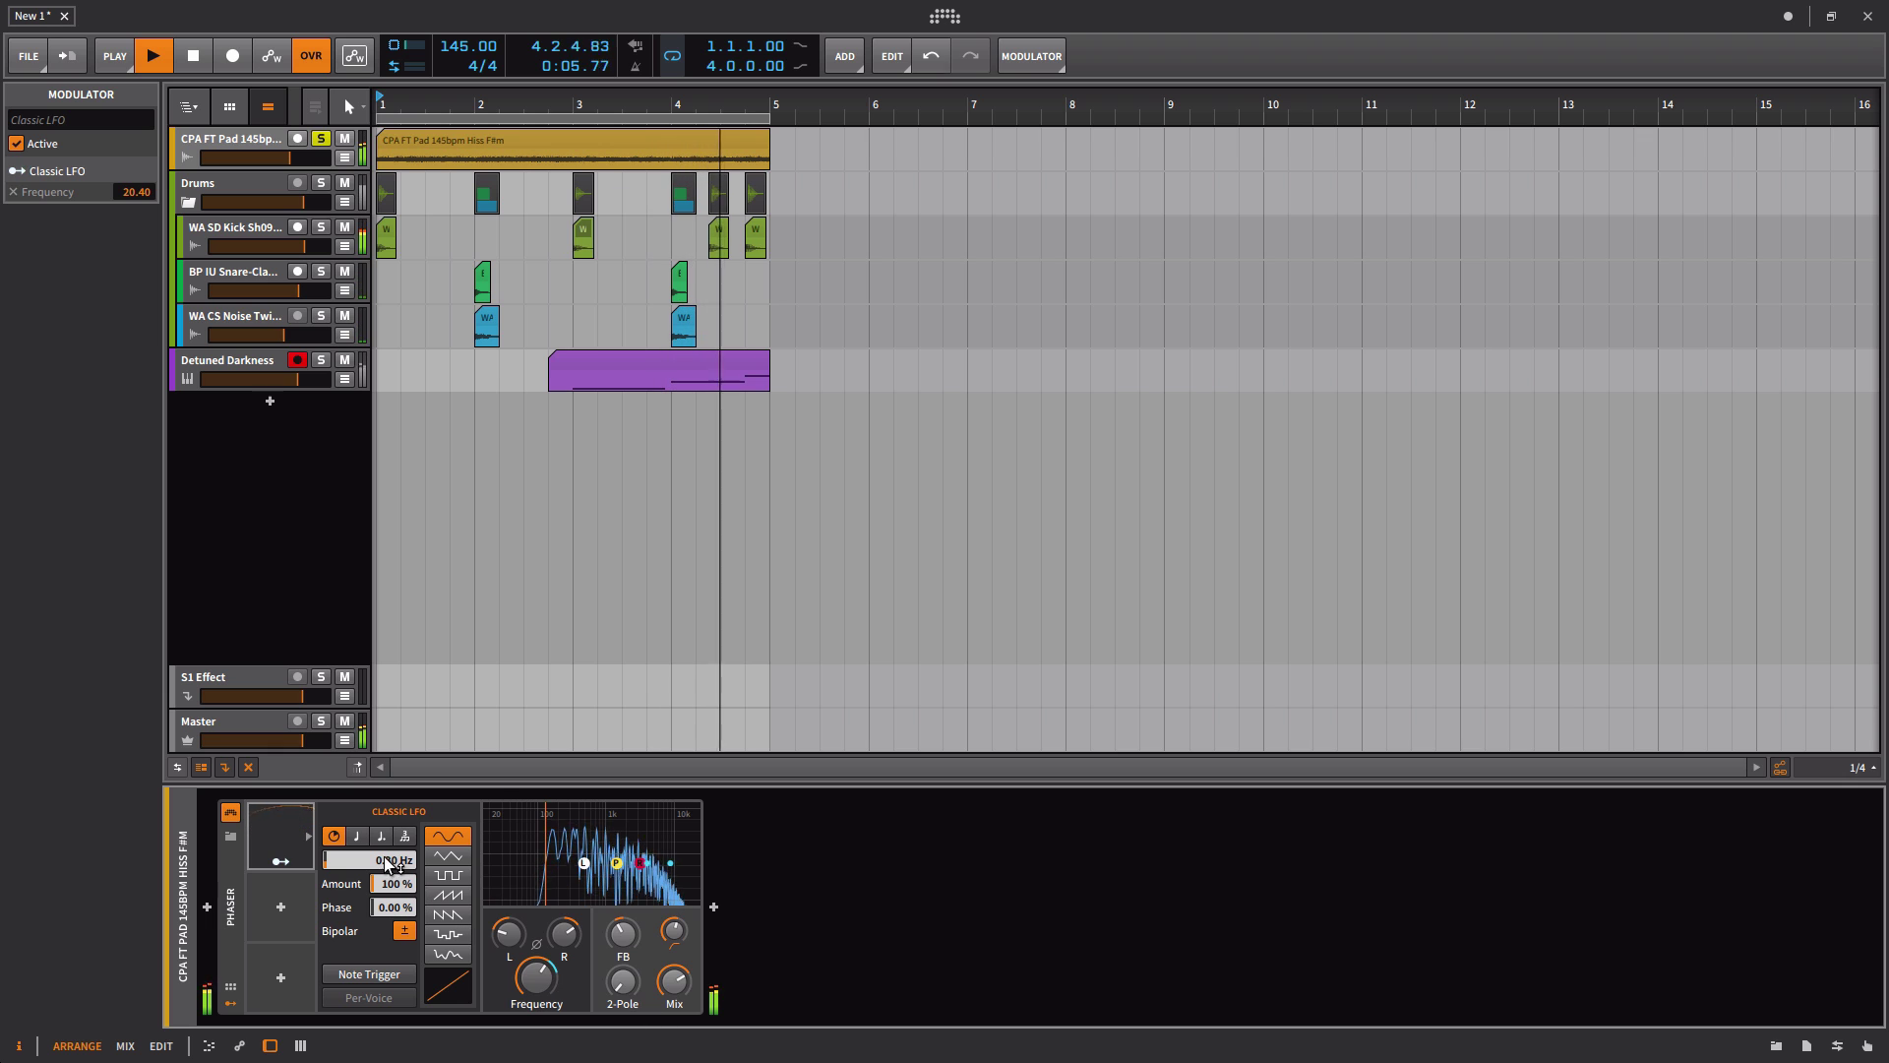
Step: Raise the Classic LFO's rate to 0.92 Hz and adjust the Phaser's feedback and pole count during playback
mouse_move(391, 861)
left_mouse_down()
mouse_move(392, 820)
mouse_move(391, 841)
left_mouse_up()
left_click_drag(627, 937, 627, 904)
left_click_drag(633, 935, 633, 961)
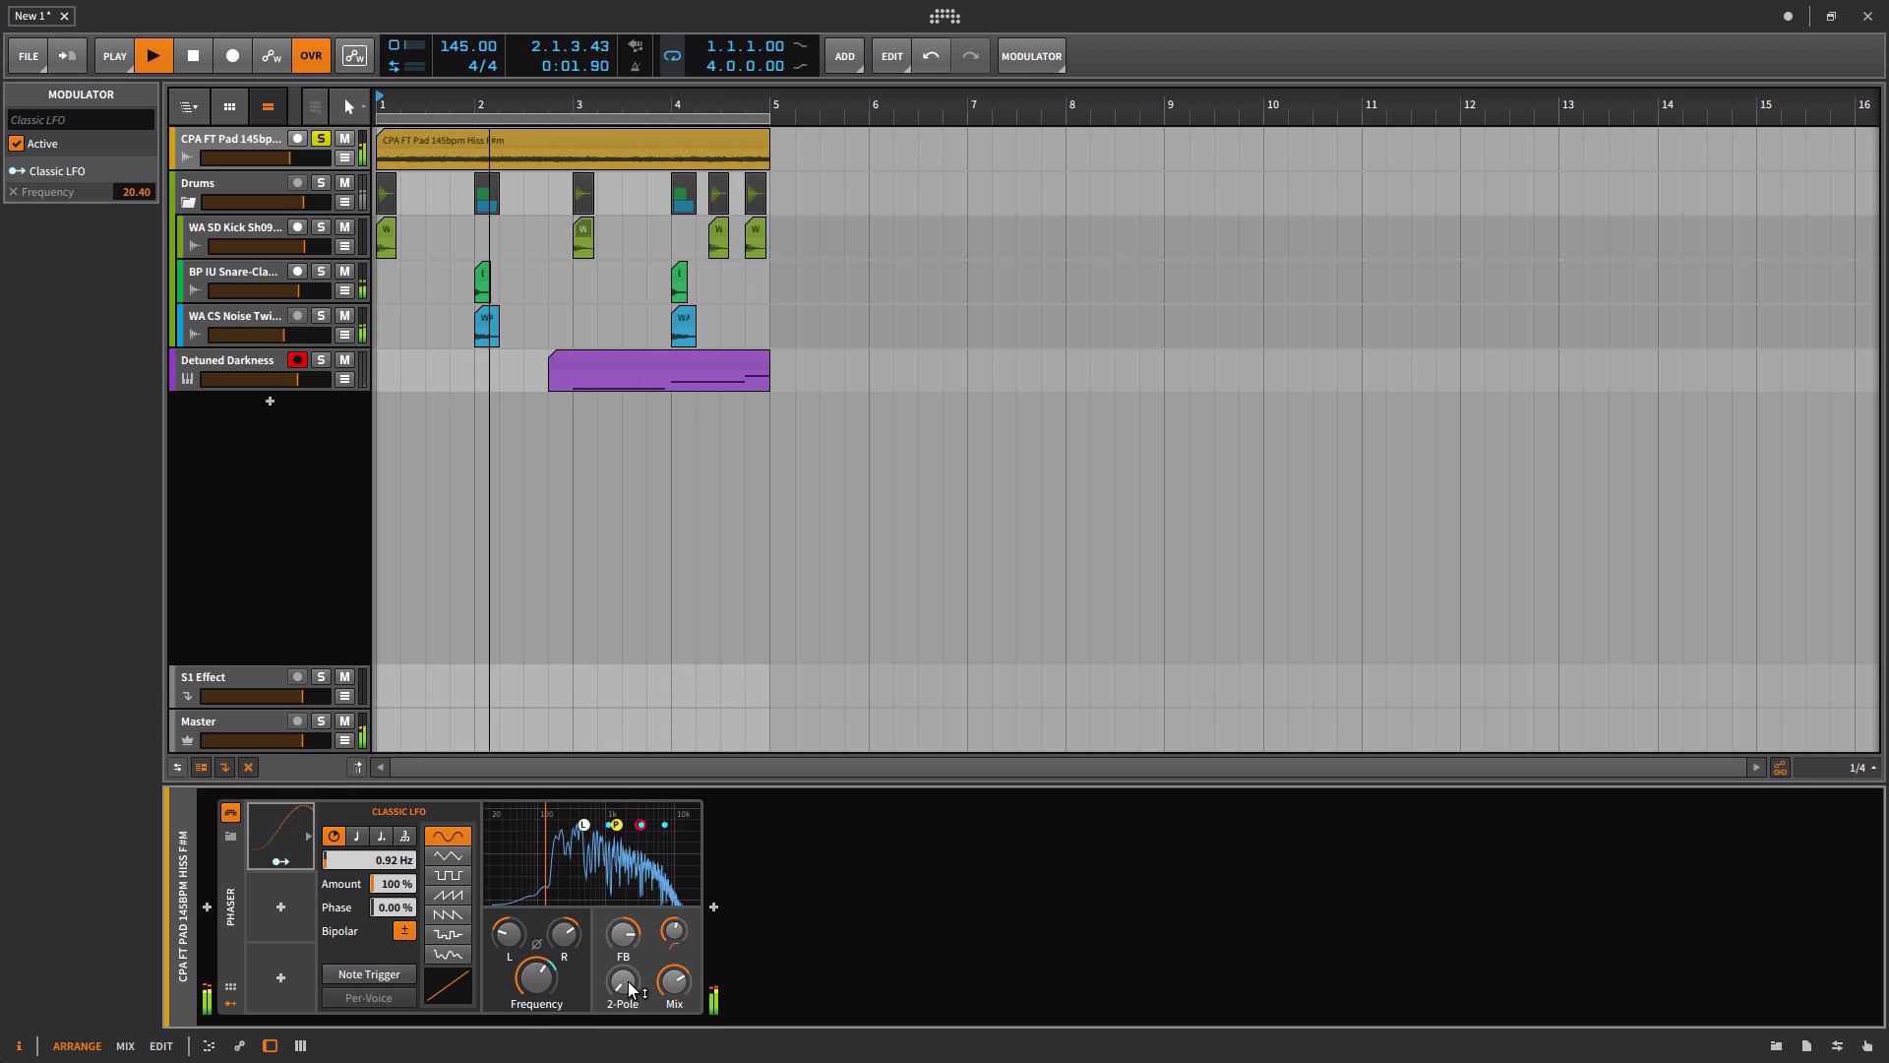
mouse_move(629, 987)
left_mouse_down()
mouse_move(630, 933)
mouse_move(622, 1018)
left_mouse_up()
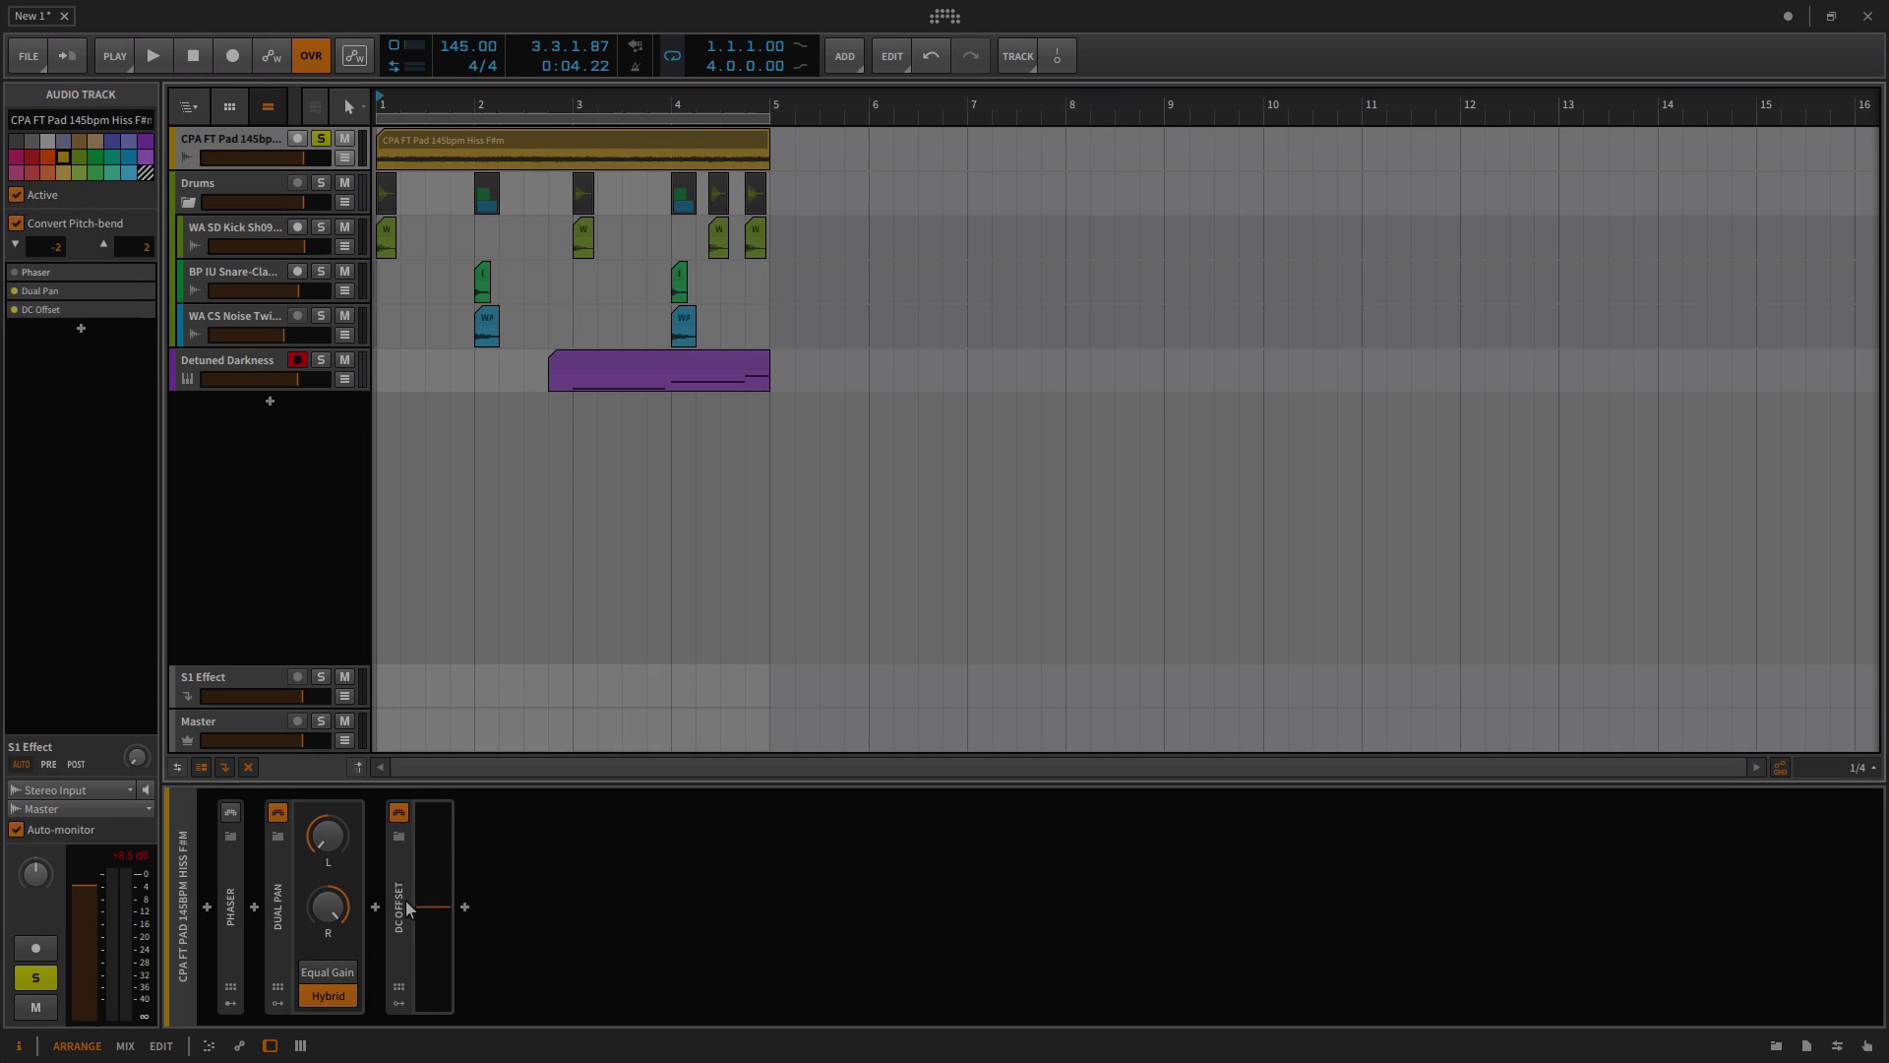
Step: Select the Dual Pan and DC Offset devices on the pad track in turn, ending on DC Offset
left_click(398, 905)
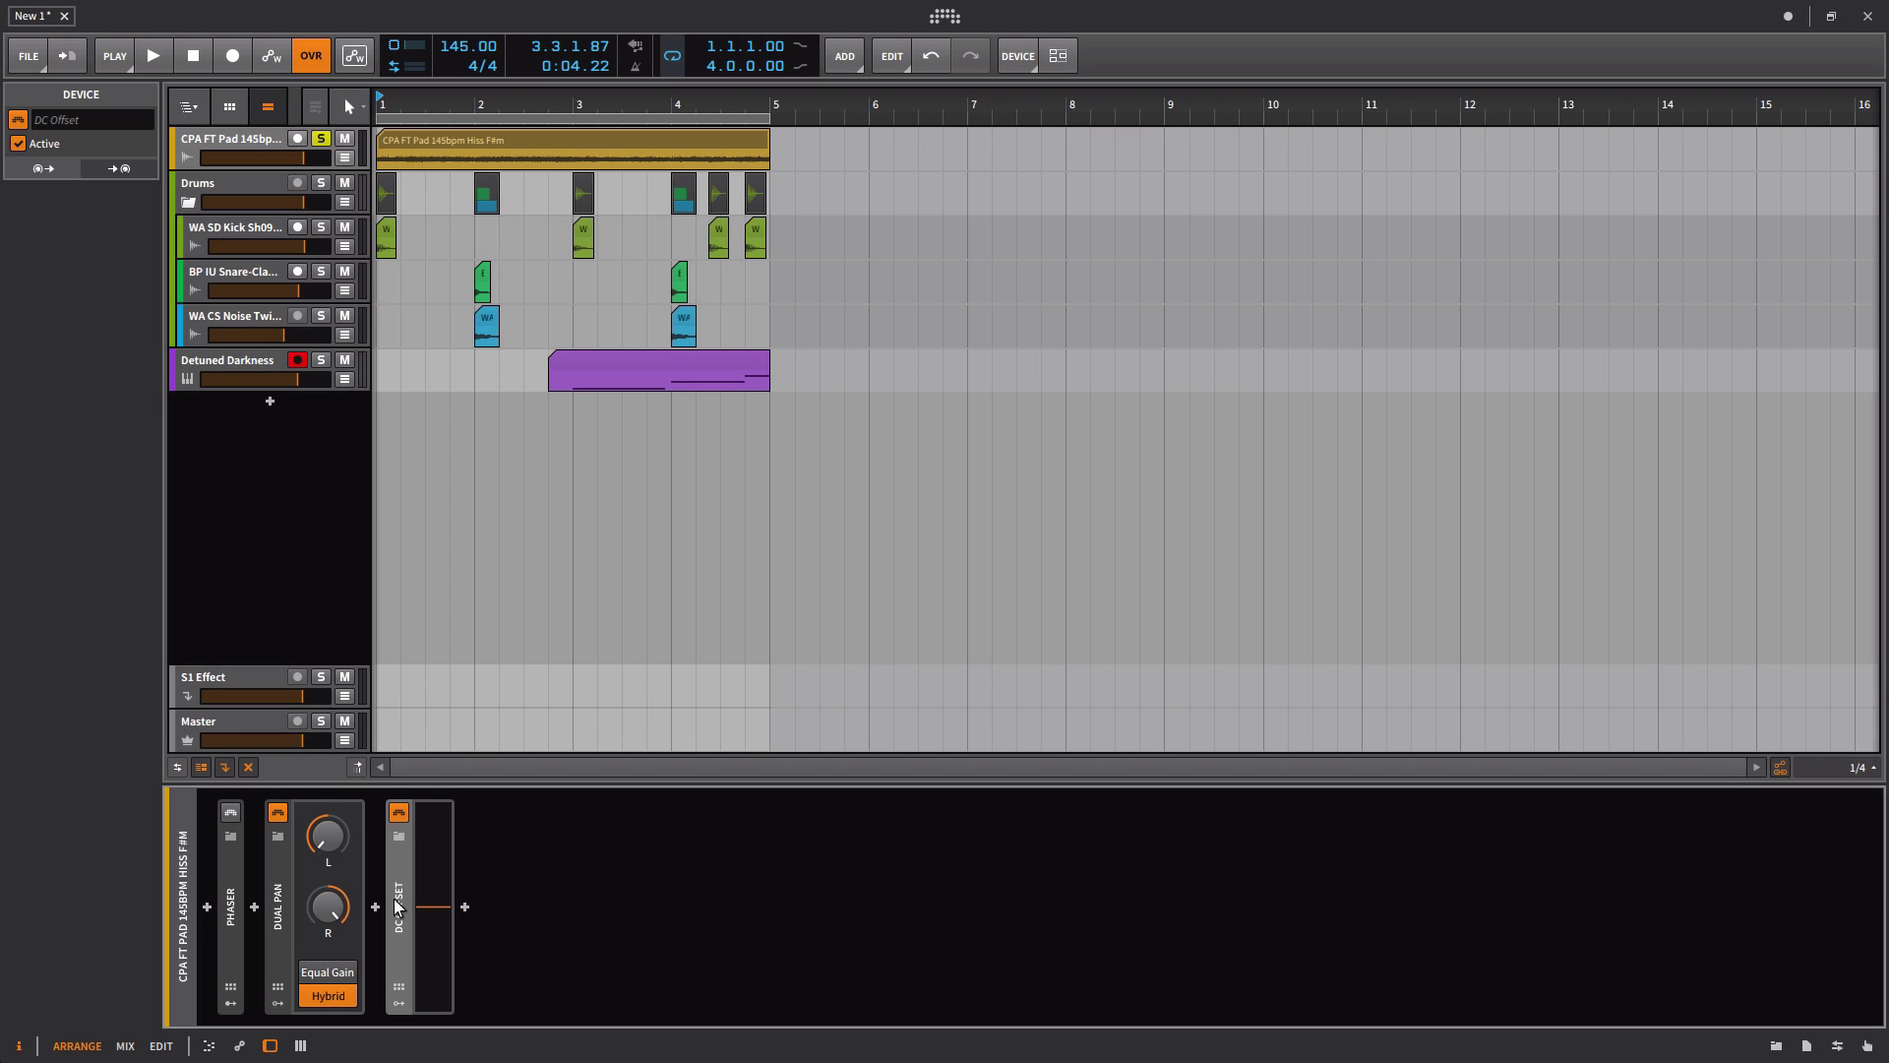
left_click(280, 906)
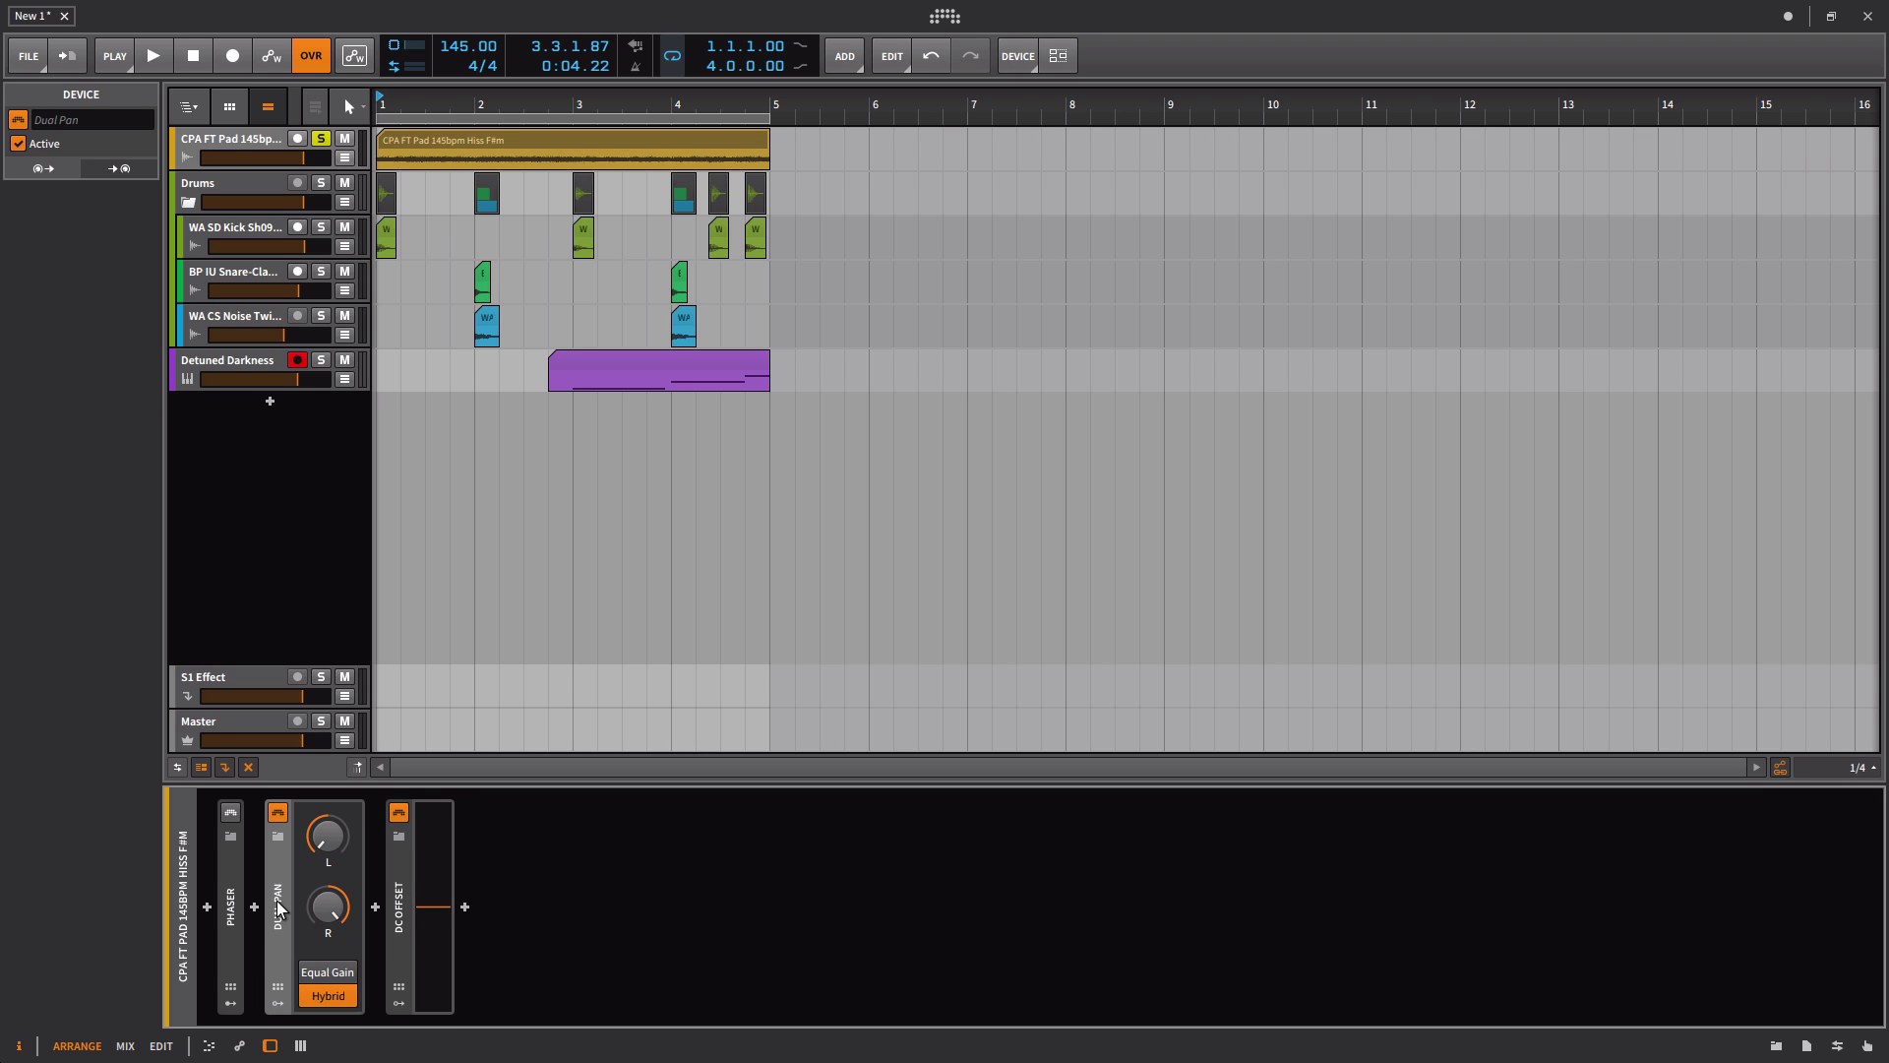
left_click(404, 871)
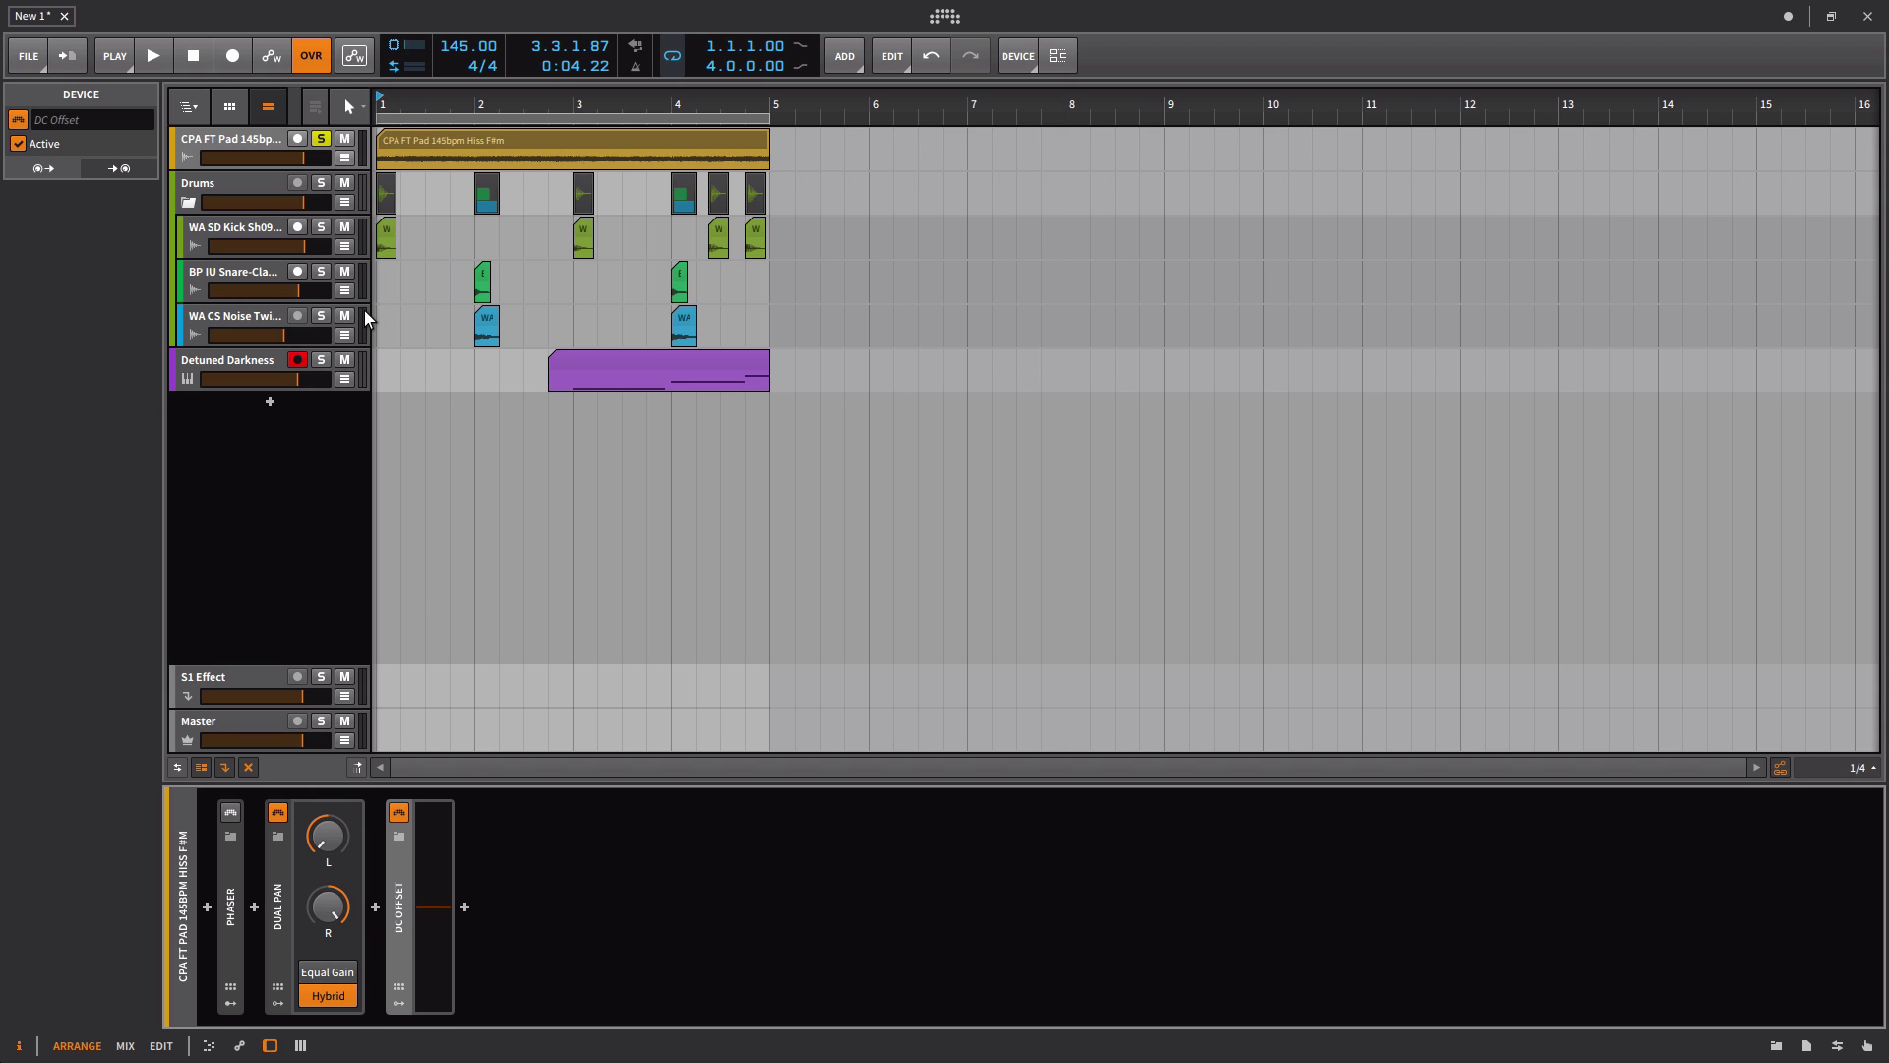
Step: Play the loop, raise the DC Offset to 0.920, and increase the pad track's volume slightly
key("space")
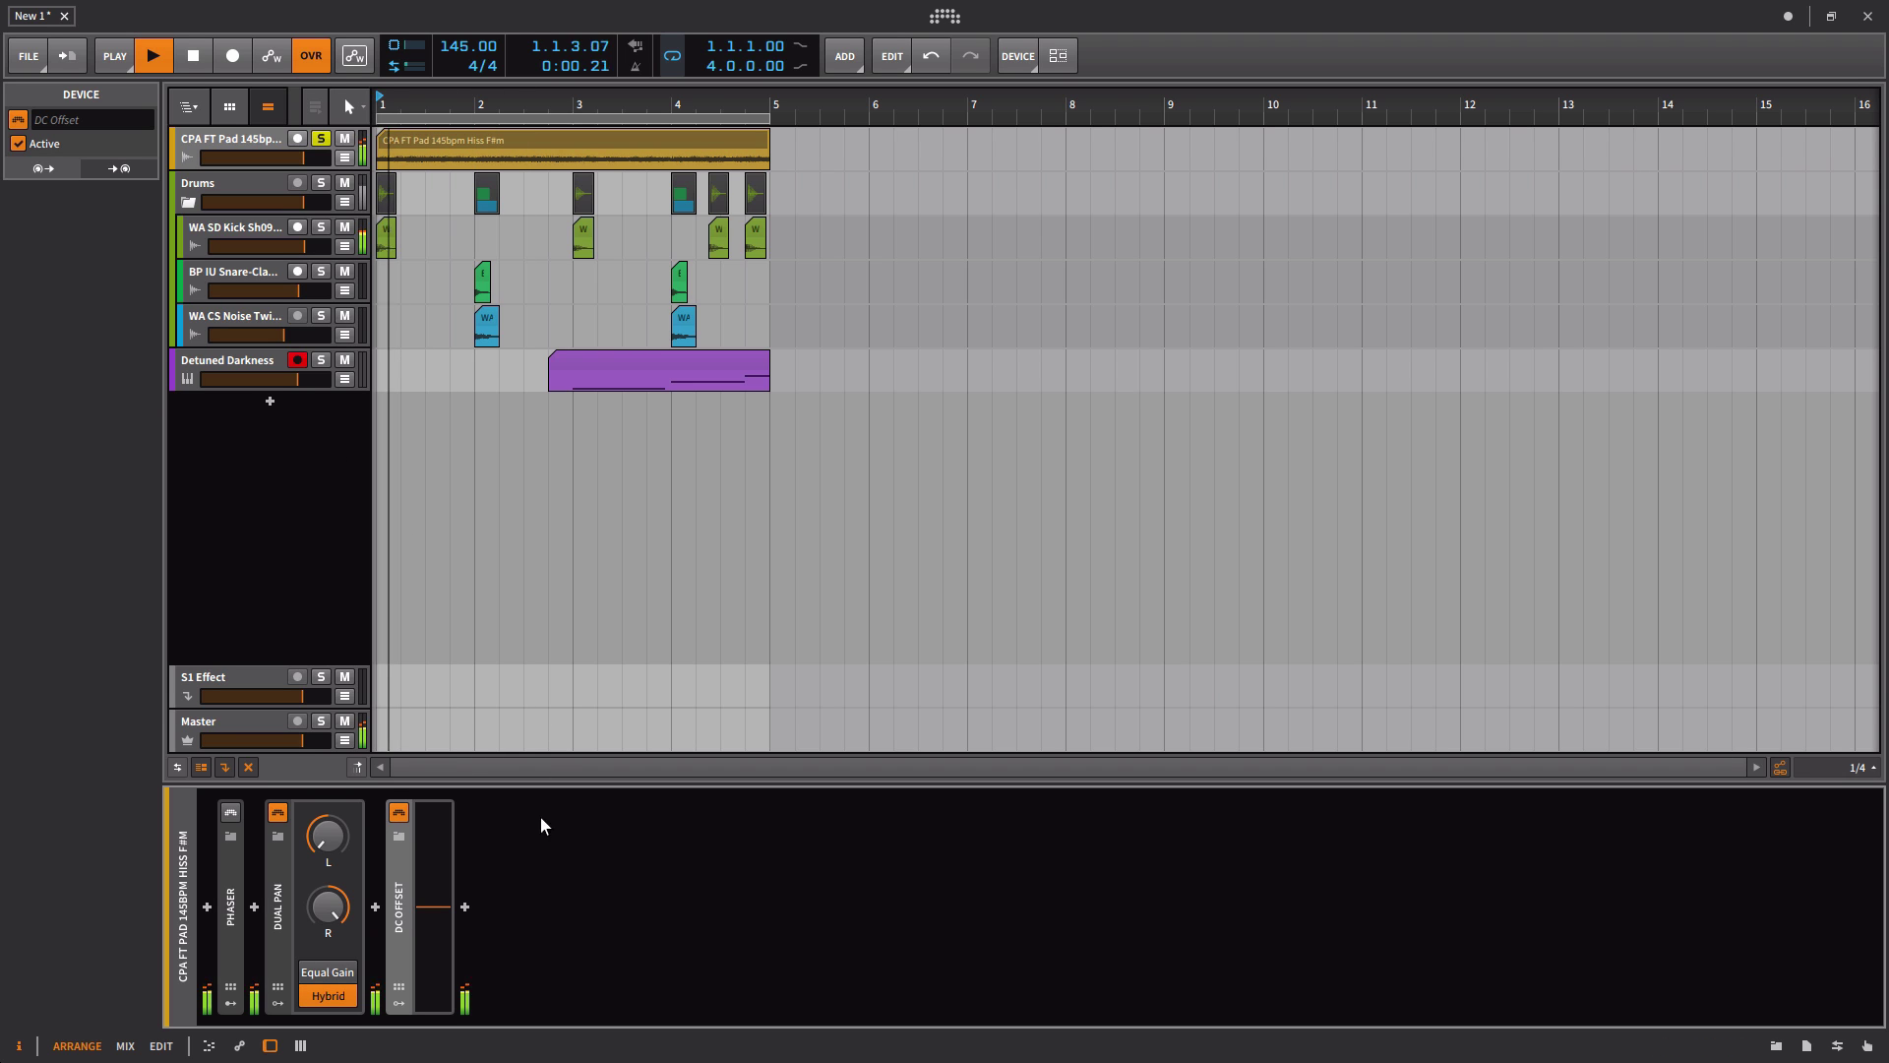
left_click_drag(433, 913, 433, 810)
left_click_drag(303, 157, 311, 157)
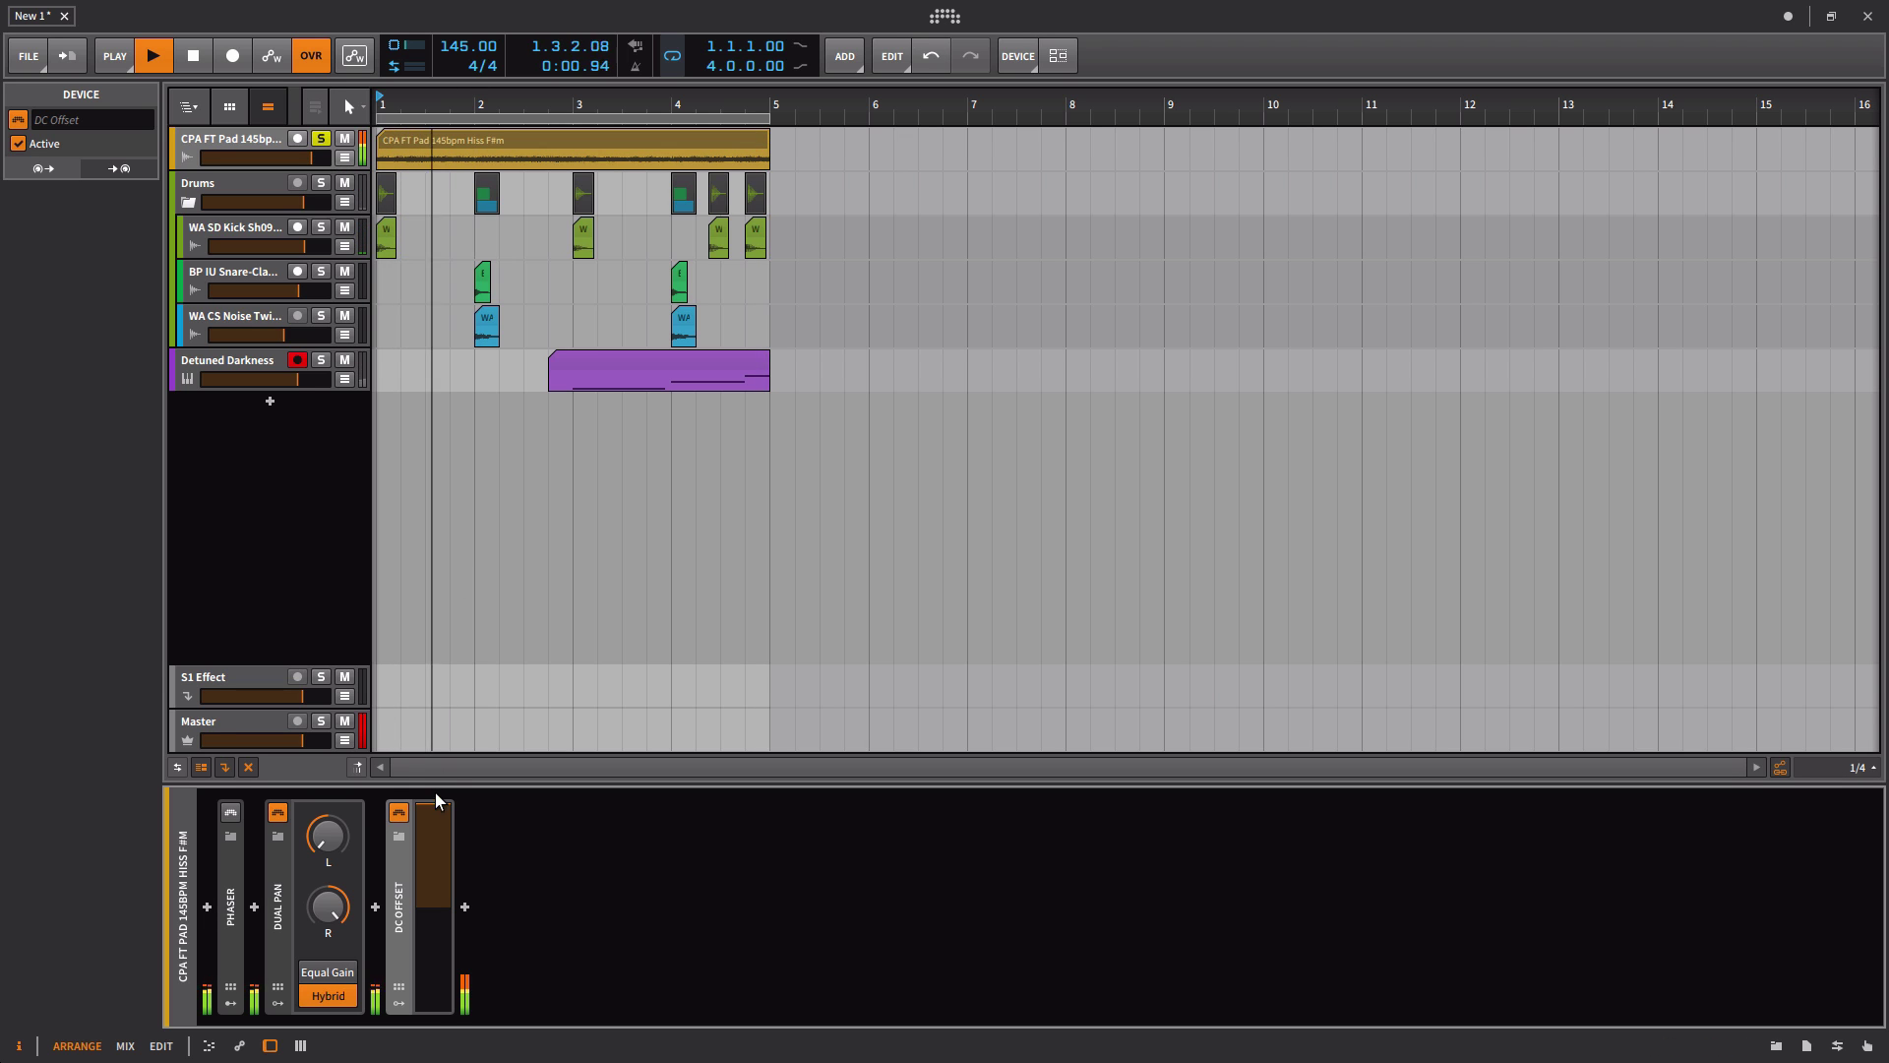
left_click_drag(434, 811, 434, 811)
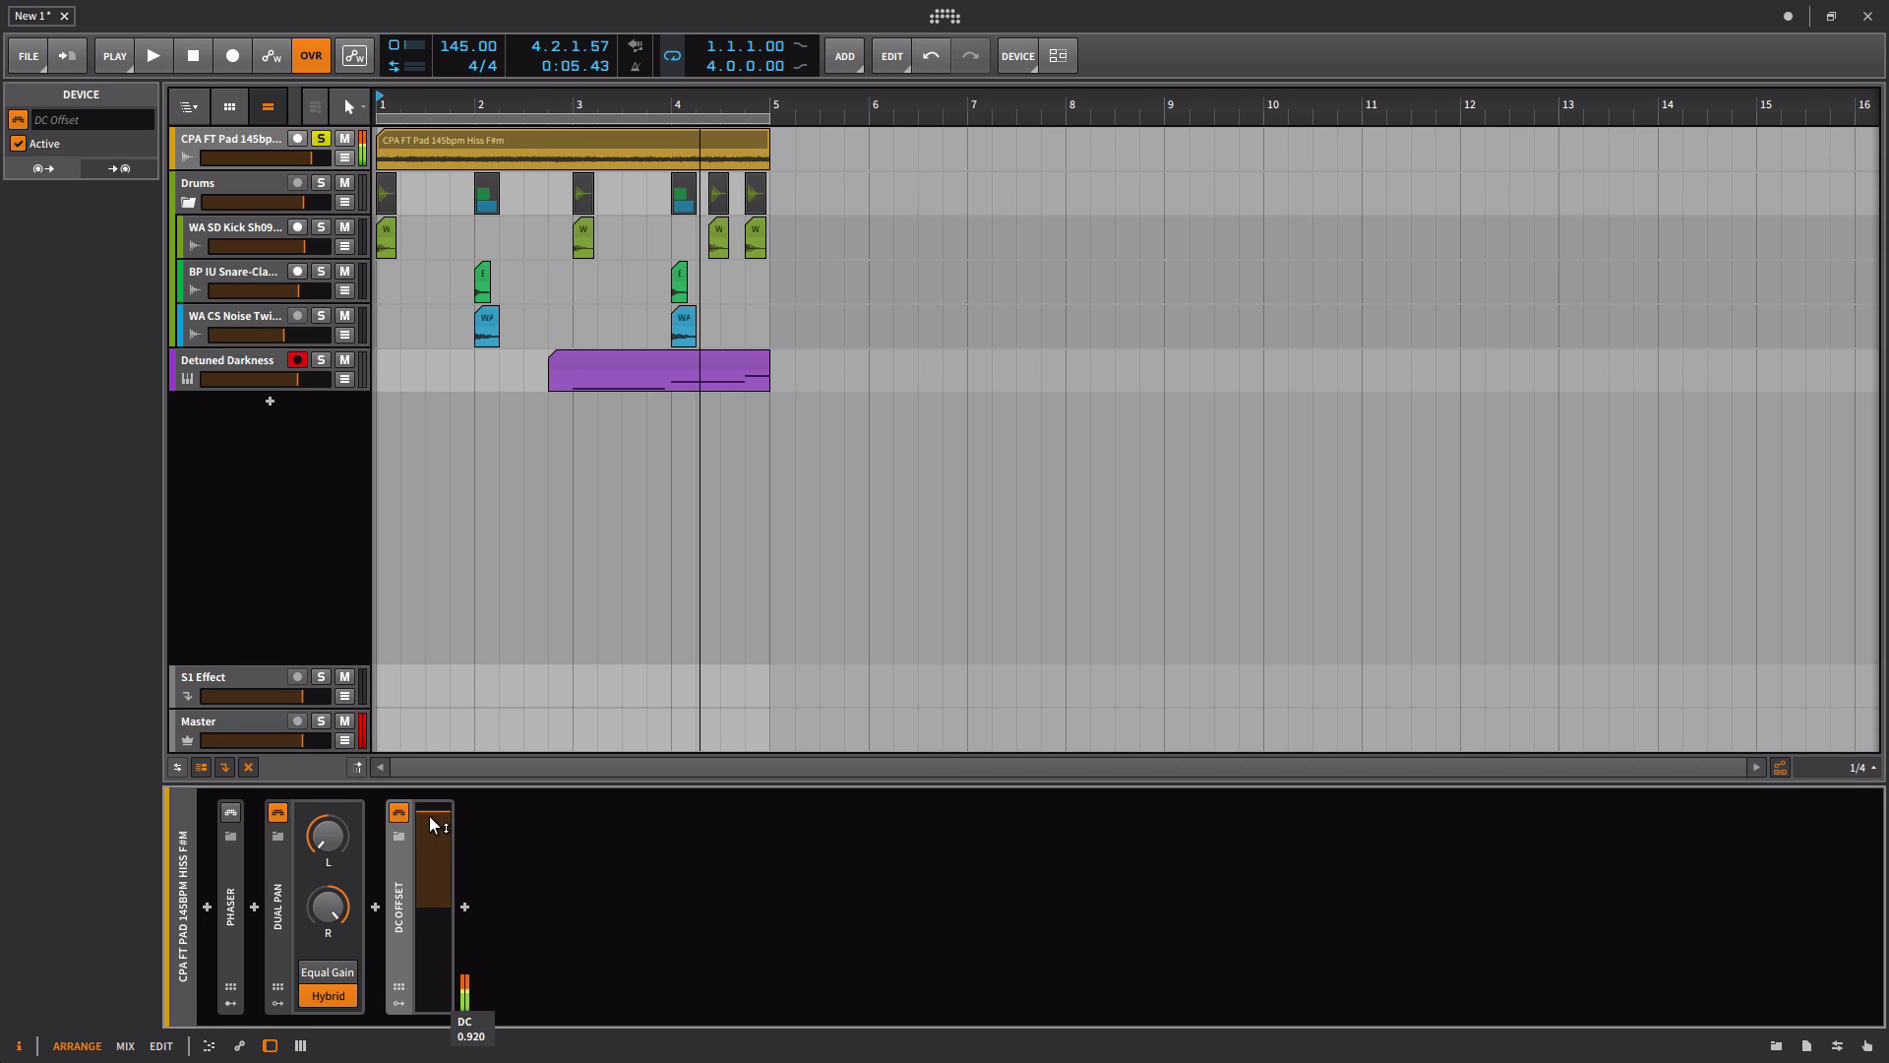
Step: Play the loop again and lower the DC Offset to -0.900
key("space")
left_click_drag(431, 817, 431, 999)
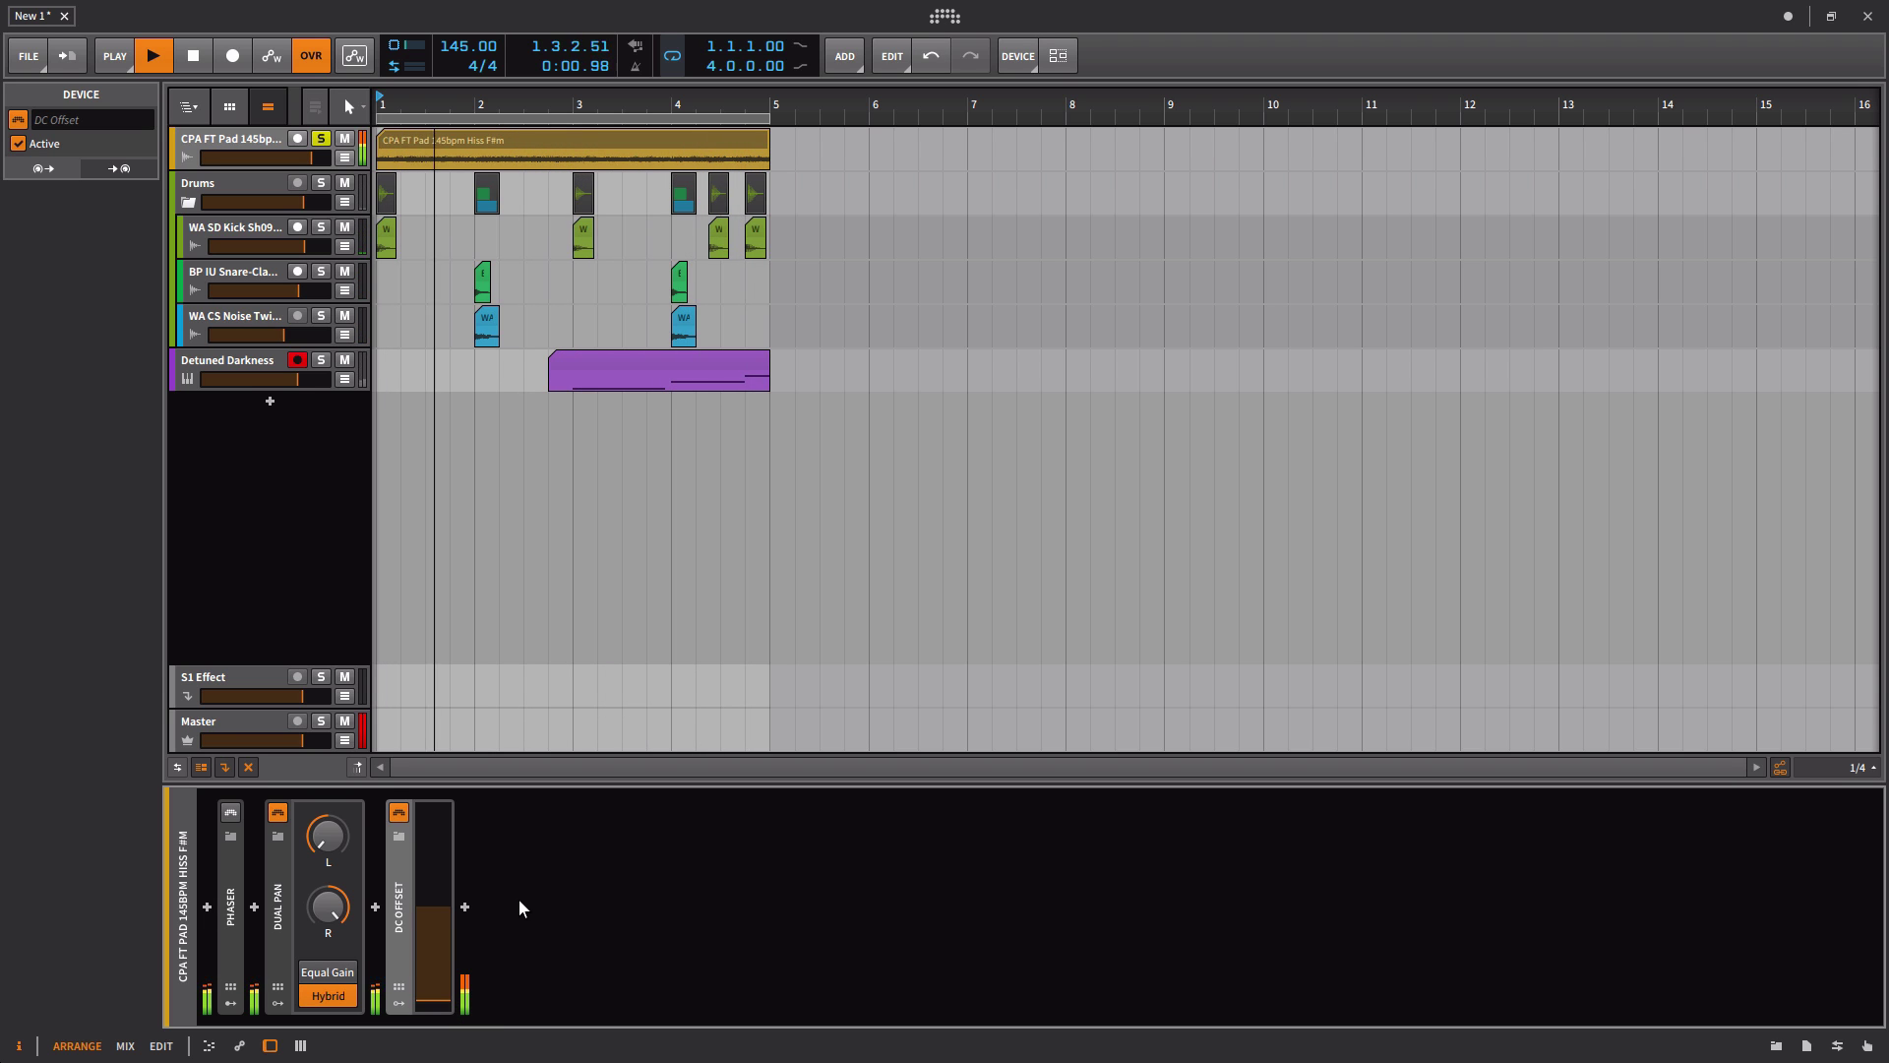
mouse_move(427, 997)
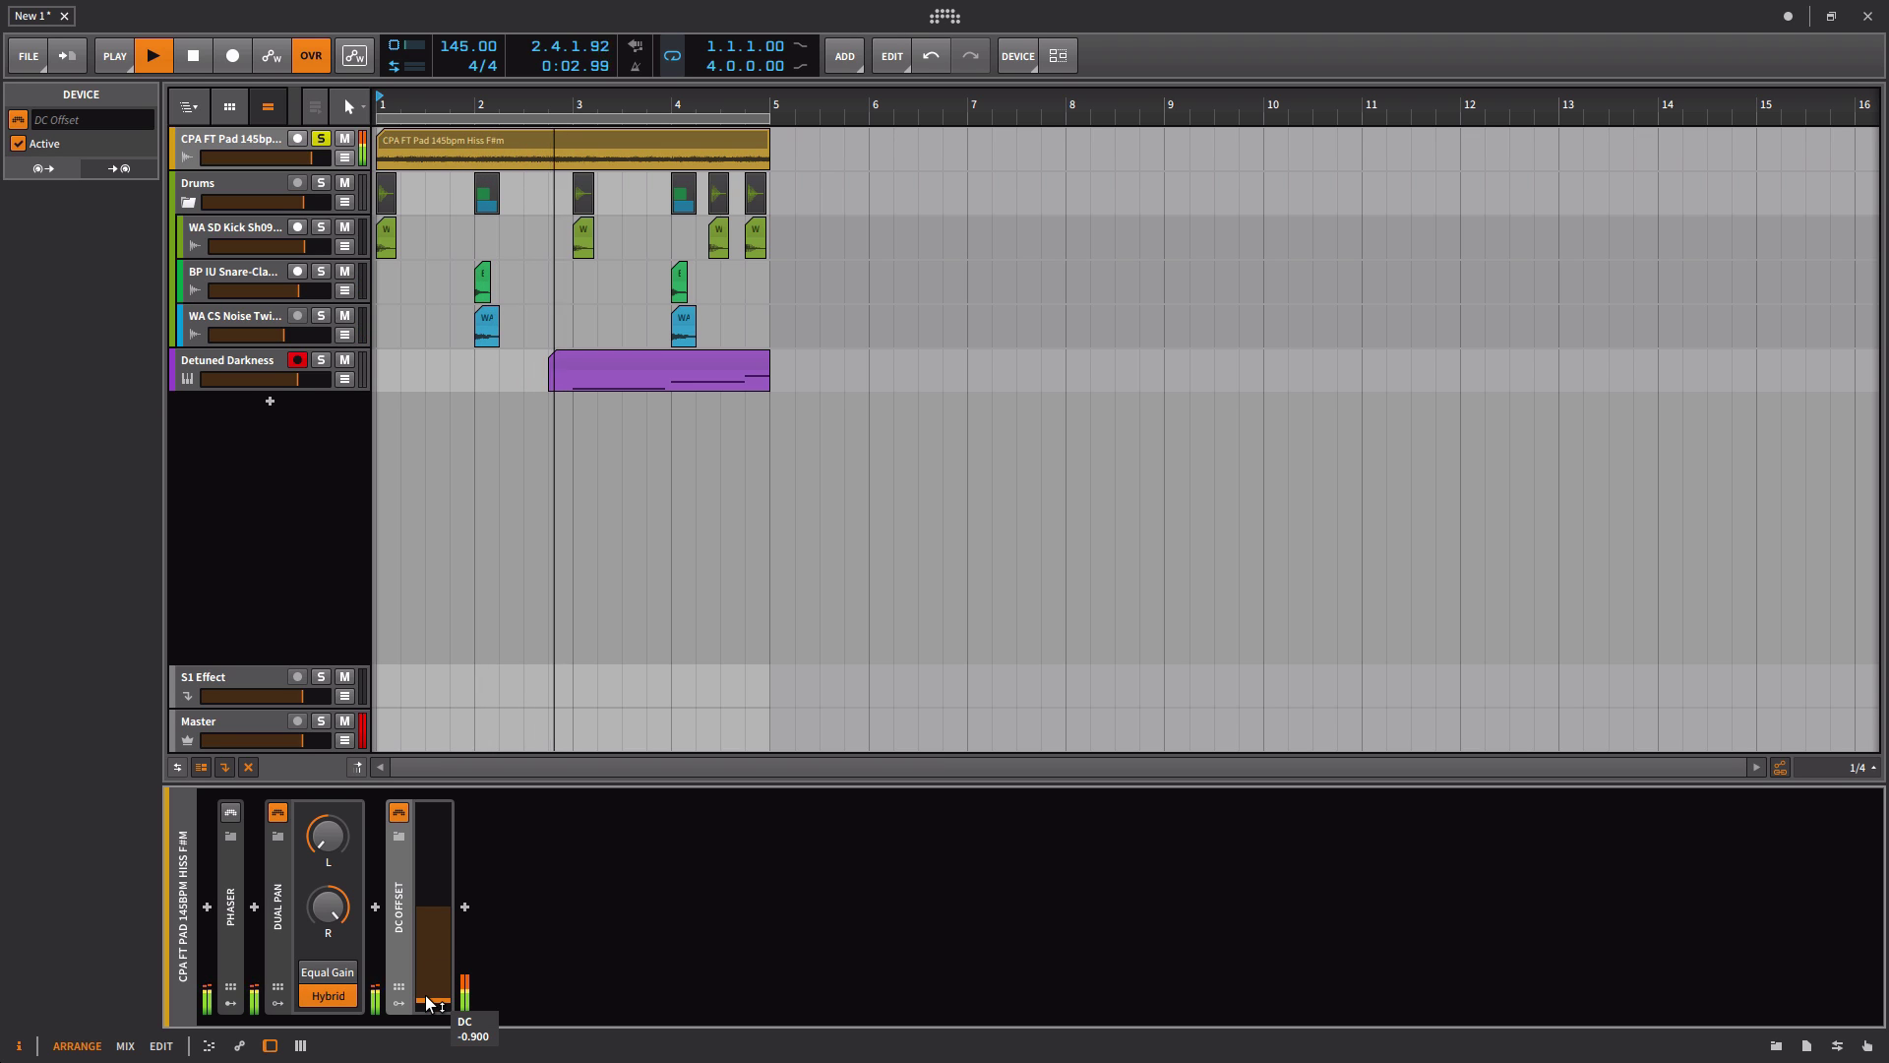
Step: Stop playback, raise the DC Offset to 0.960 and play the loop again
key("space")
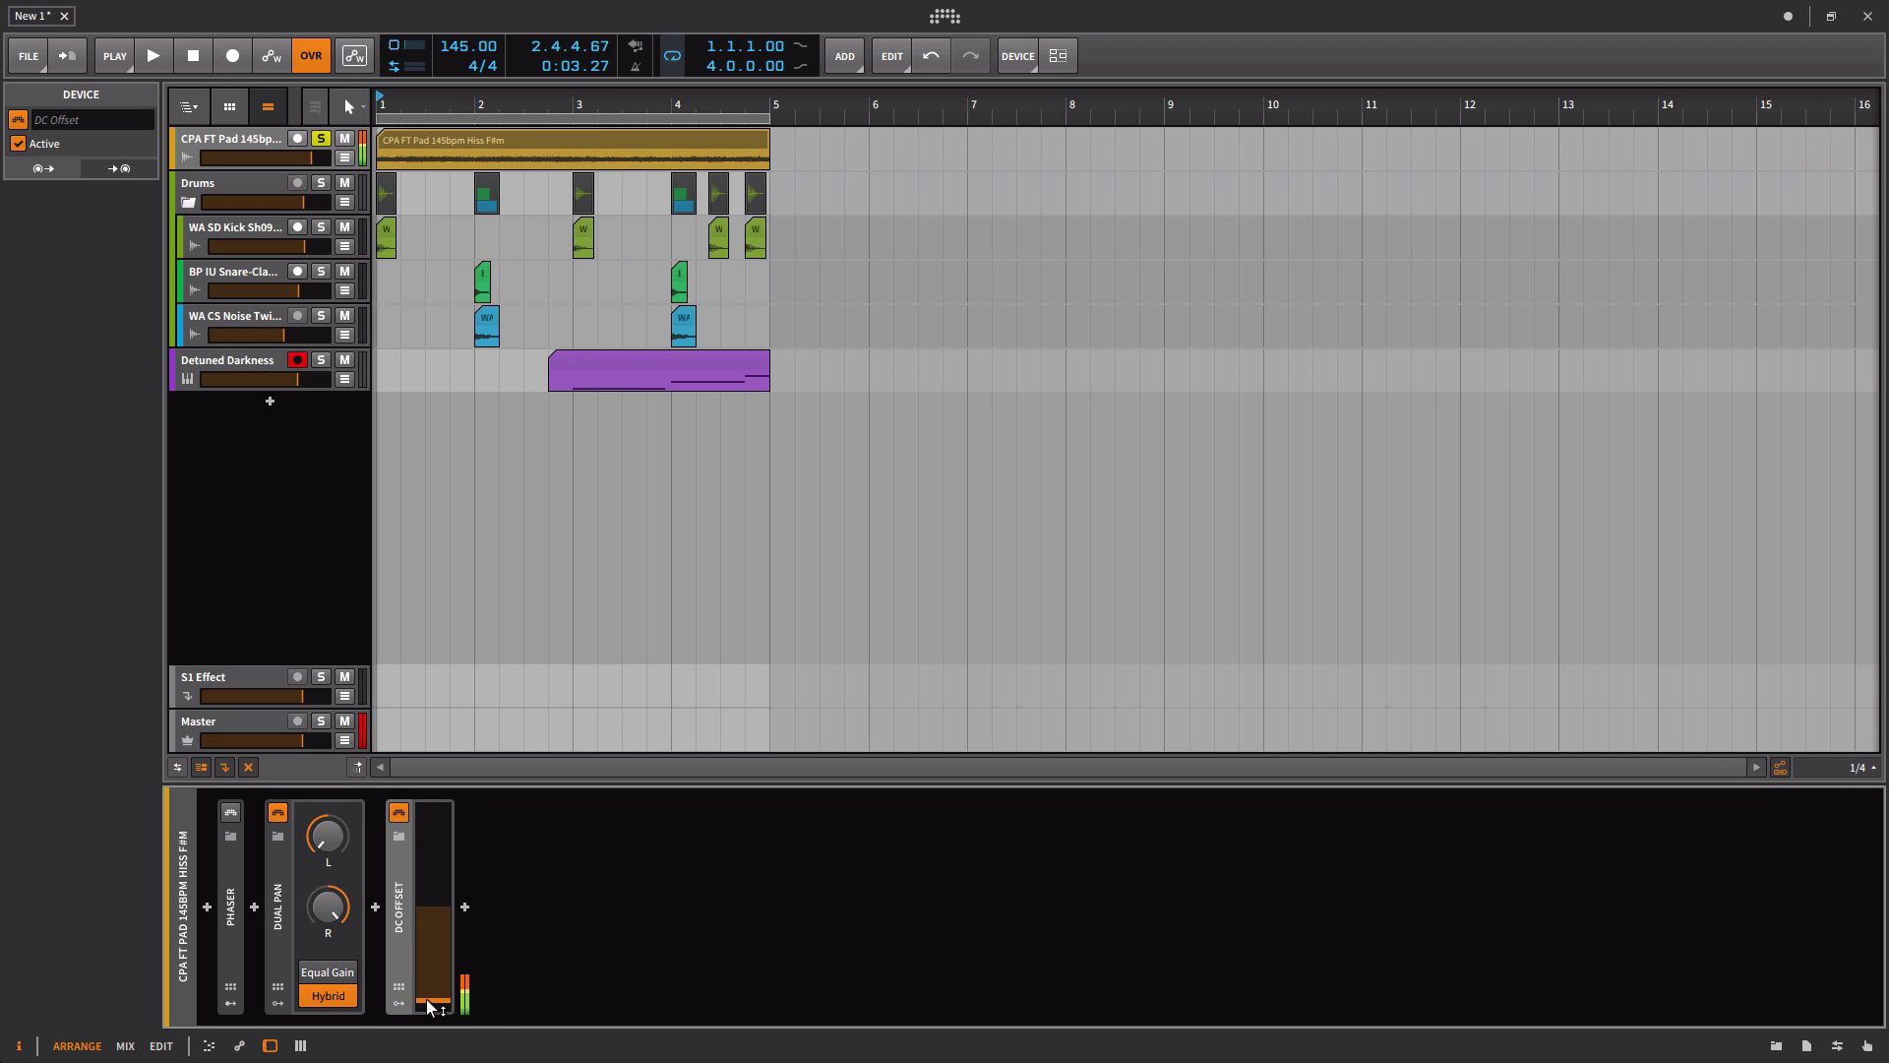
left_click_drag(427, 1000, 427, 810)
key("space")
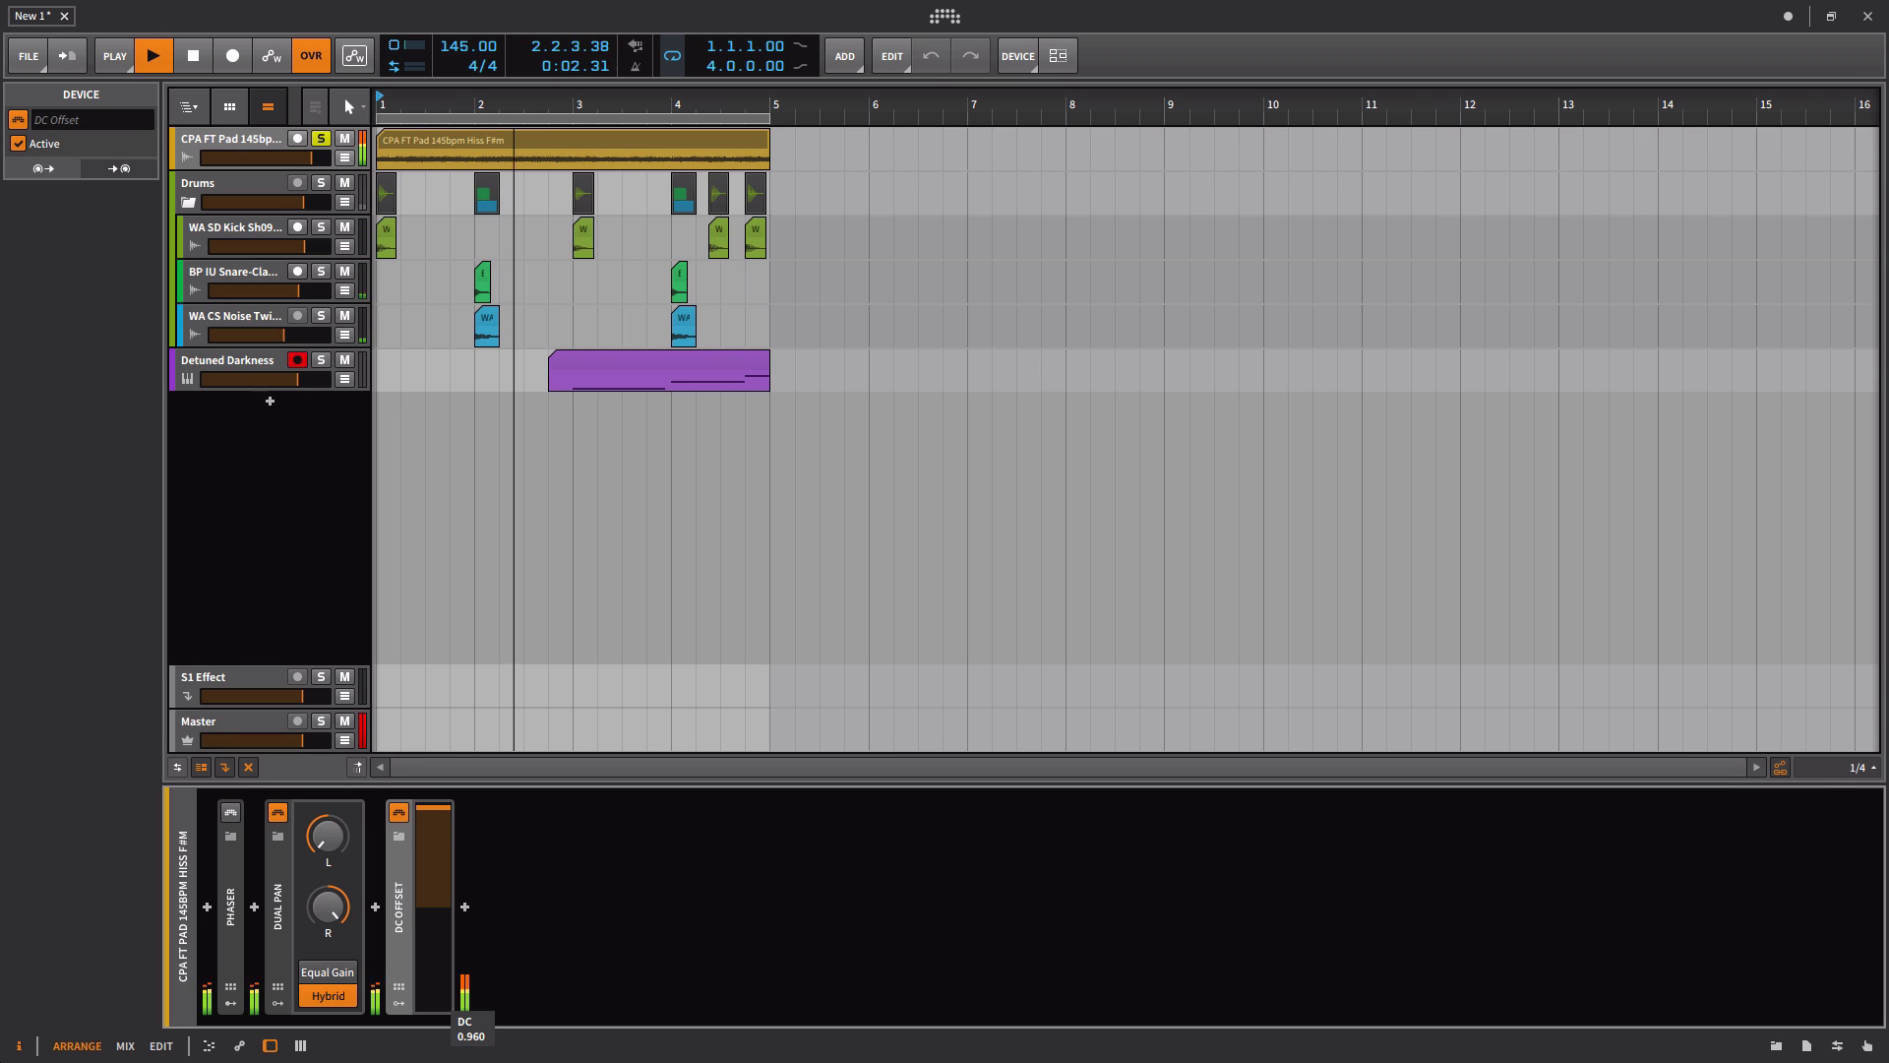
Step: Bounce the pad clip to a new audio track with the Post-Fader source
left_click(523, 145)
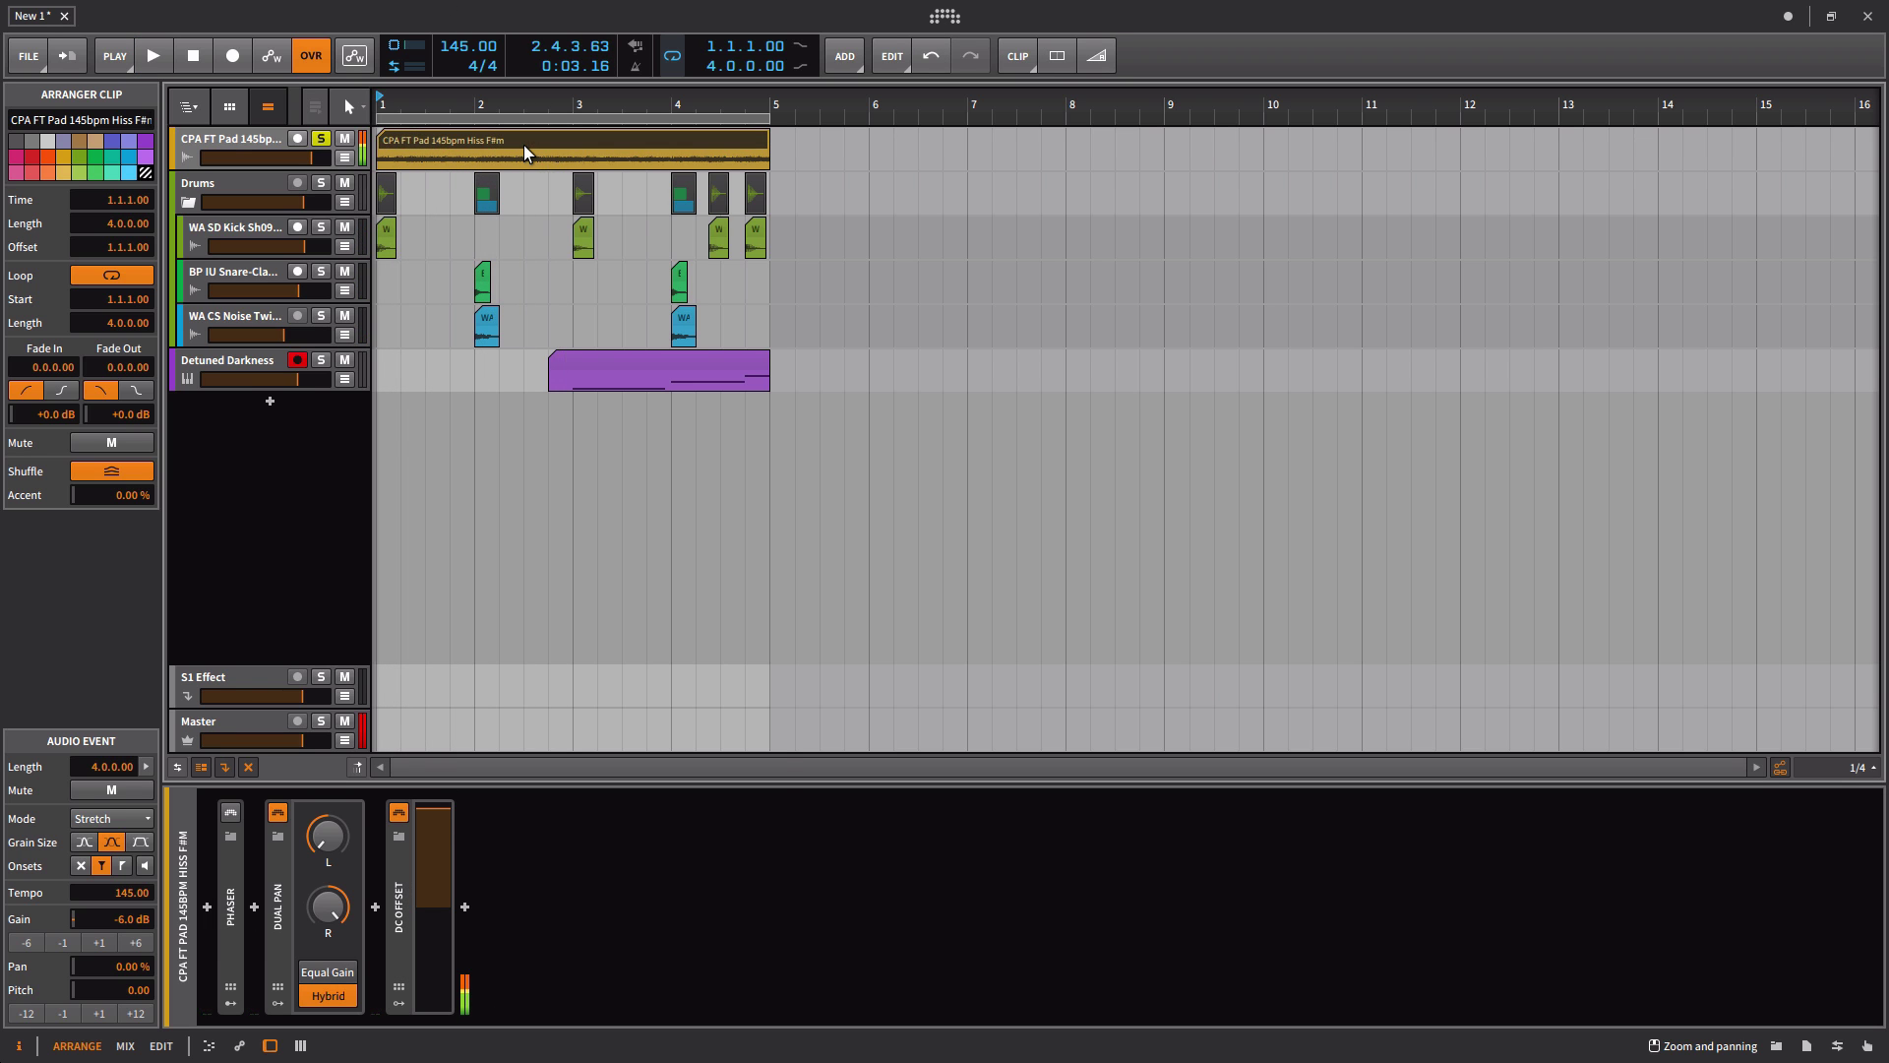
right_click(523, 144)
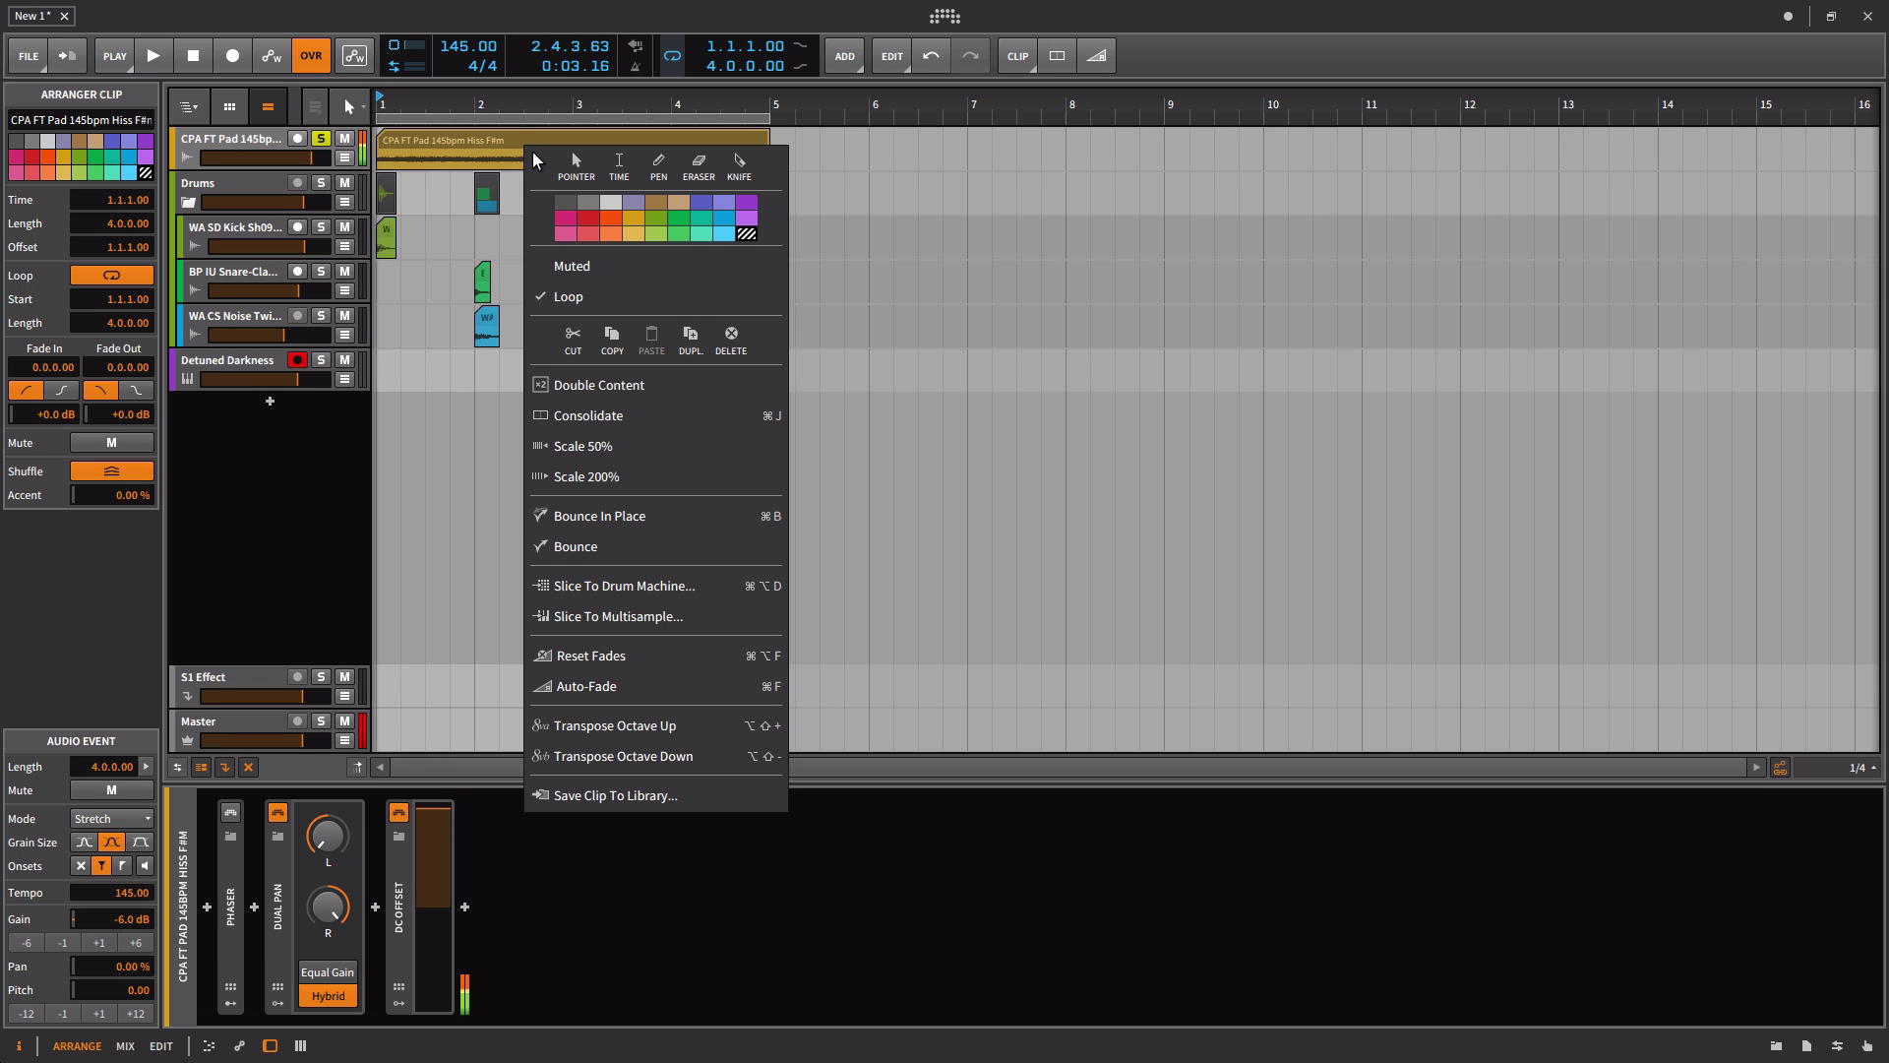
left_click(655, 546)
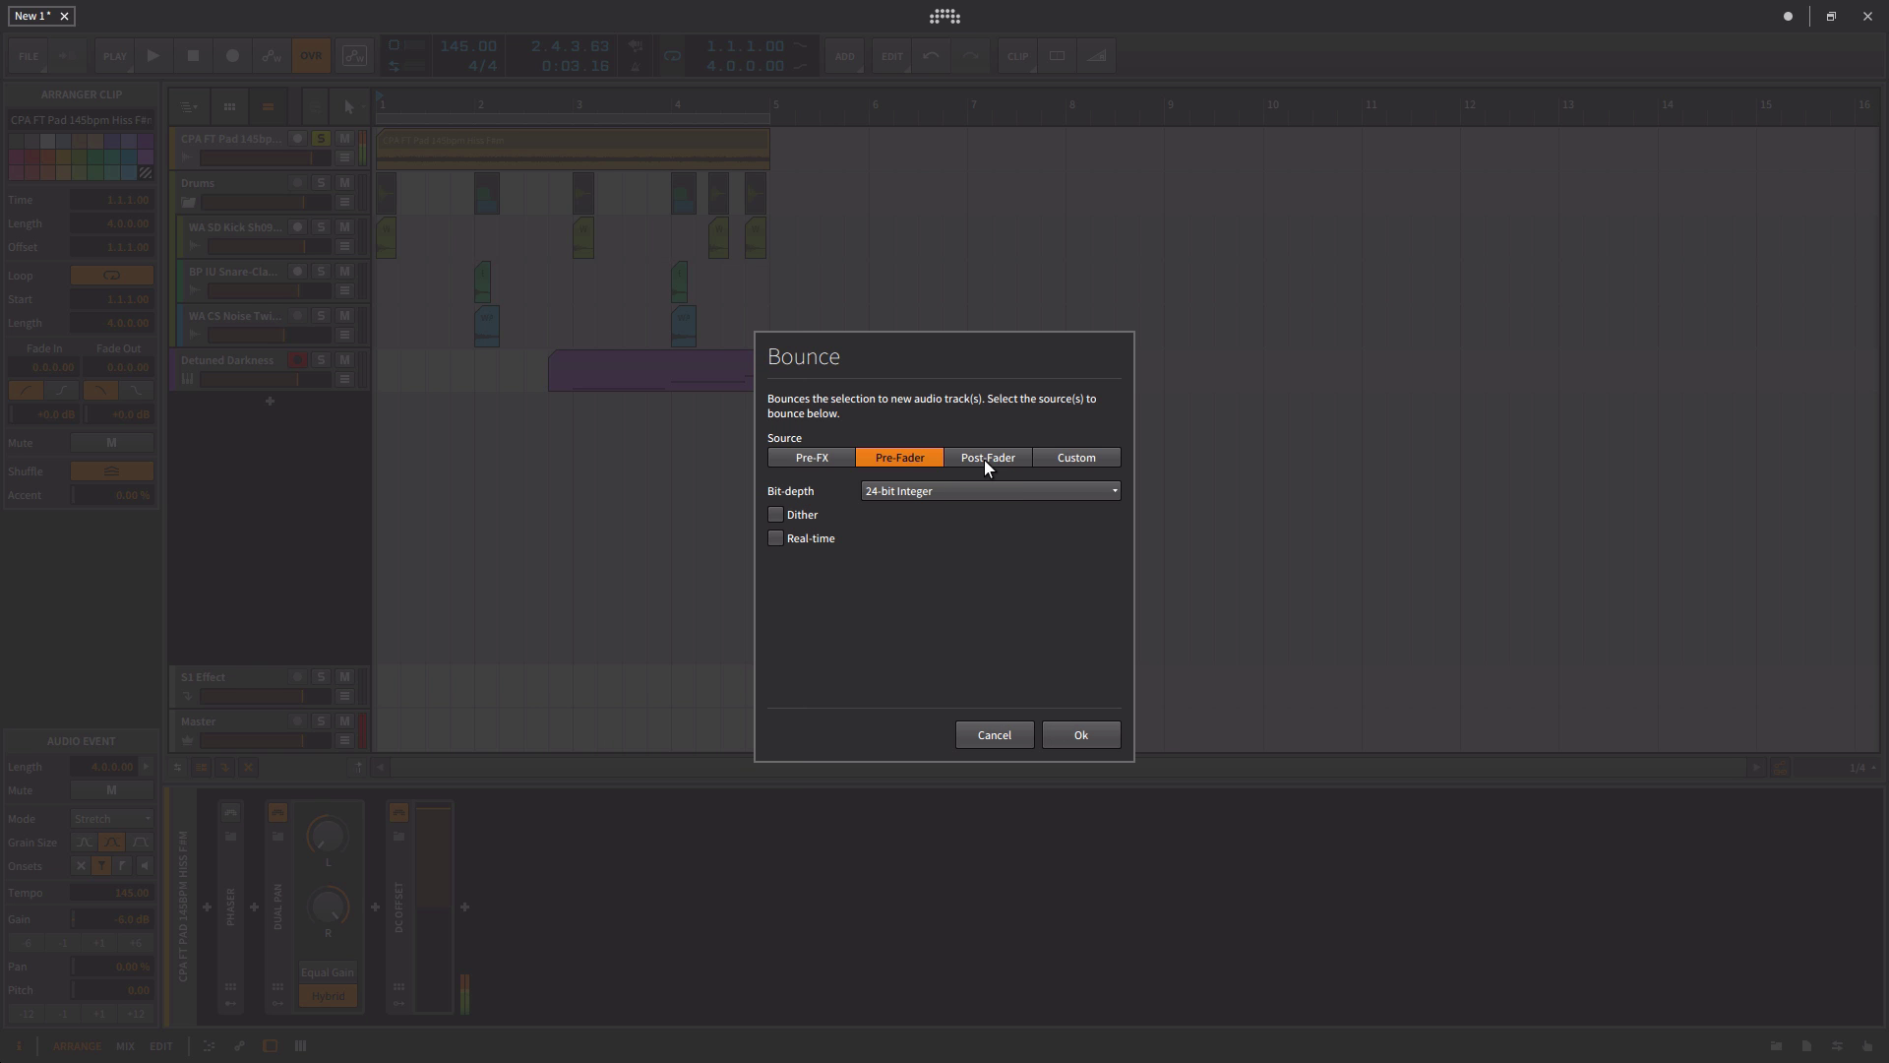
left_click(984, 459)
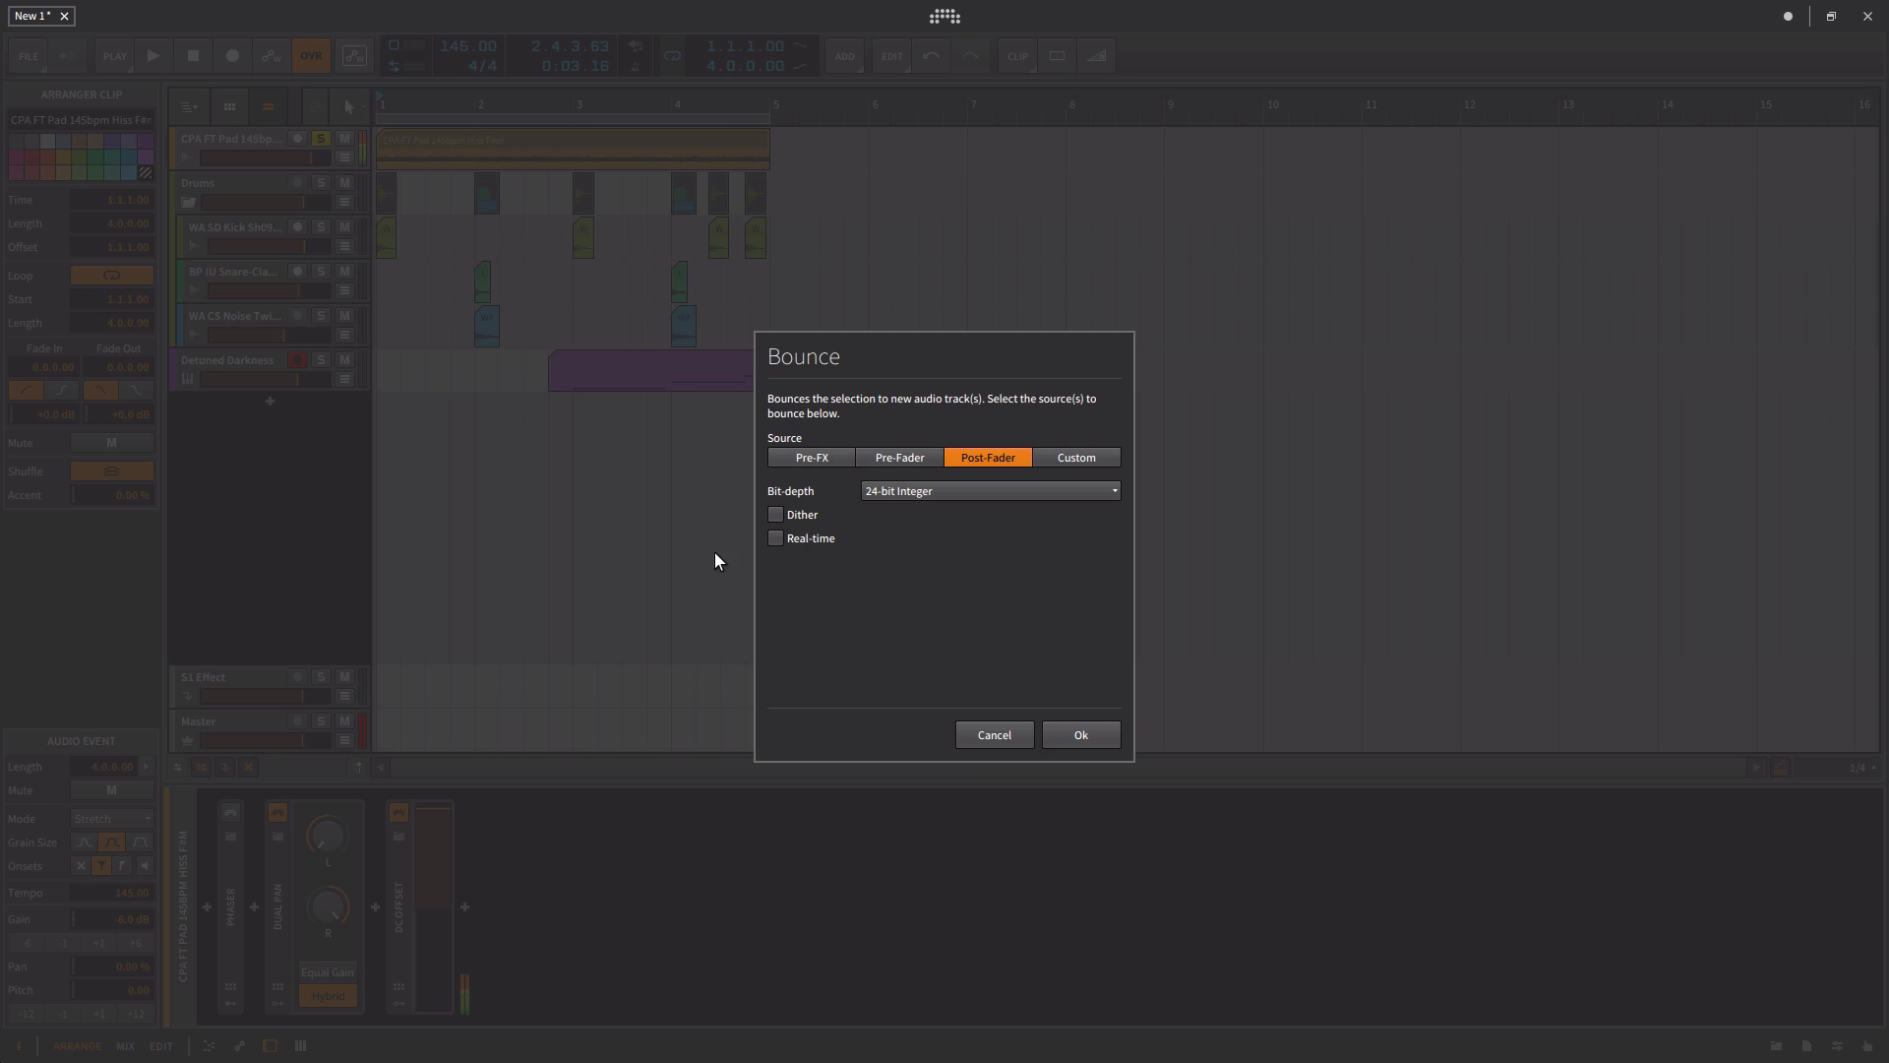
left_click(1082, 735)
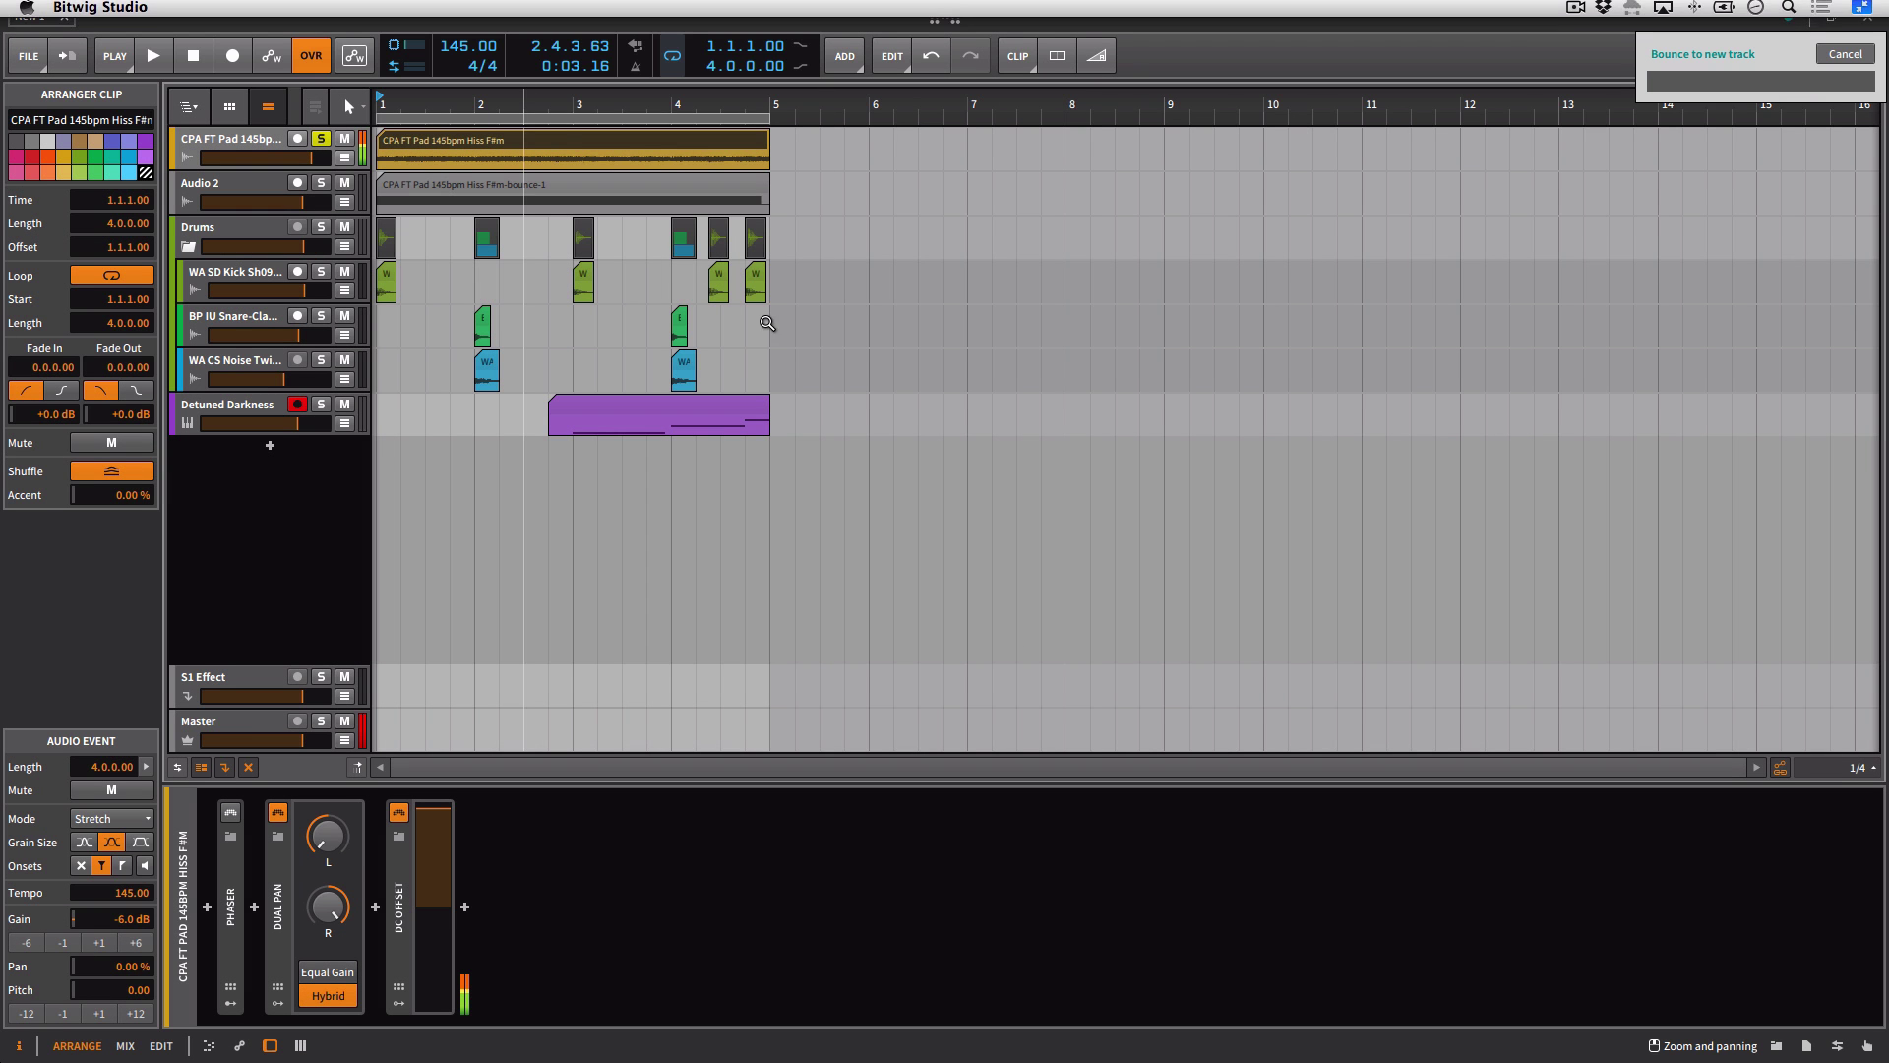
Step: Open the bounced clip for inspection and disable the pad track's DC Offset device
double_click(530, 181)
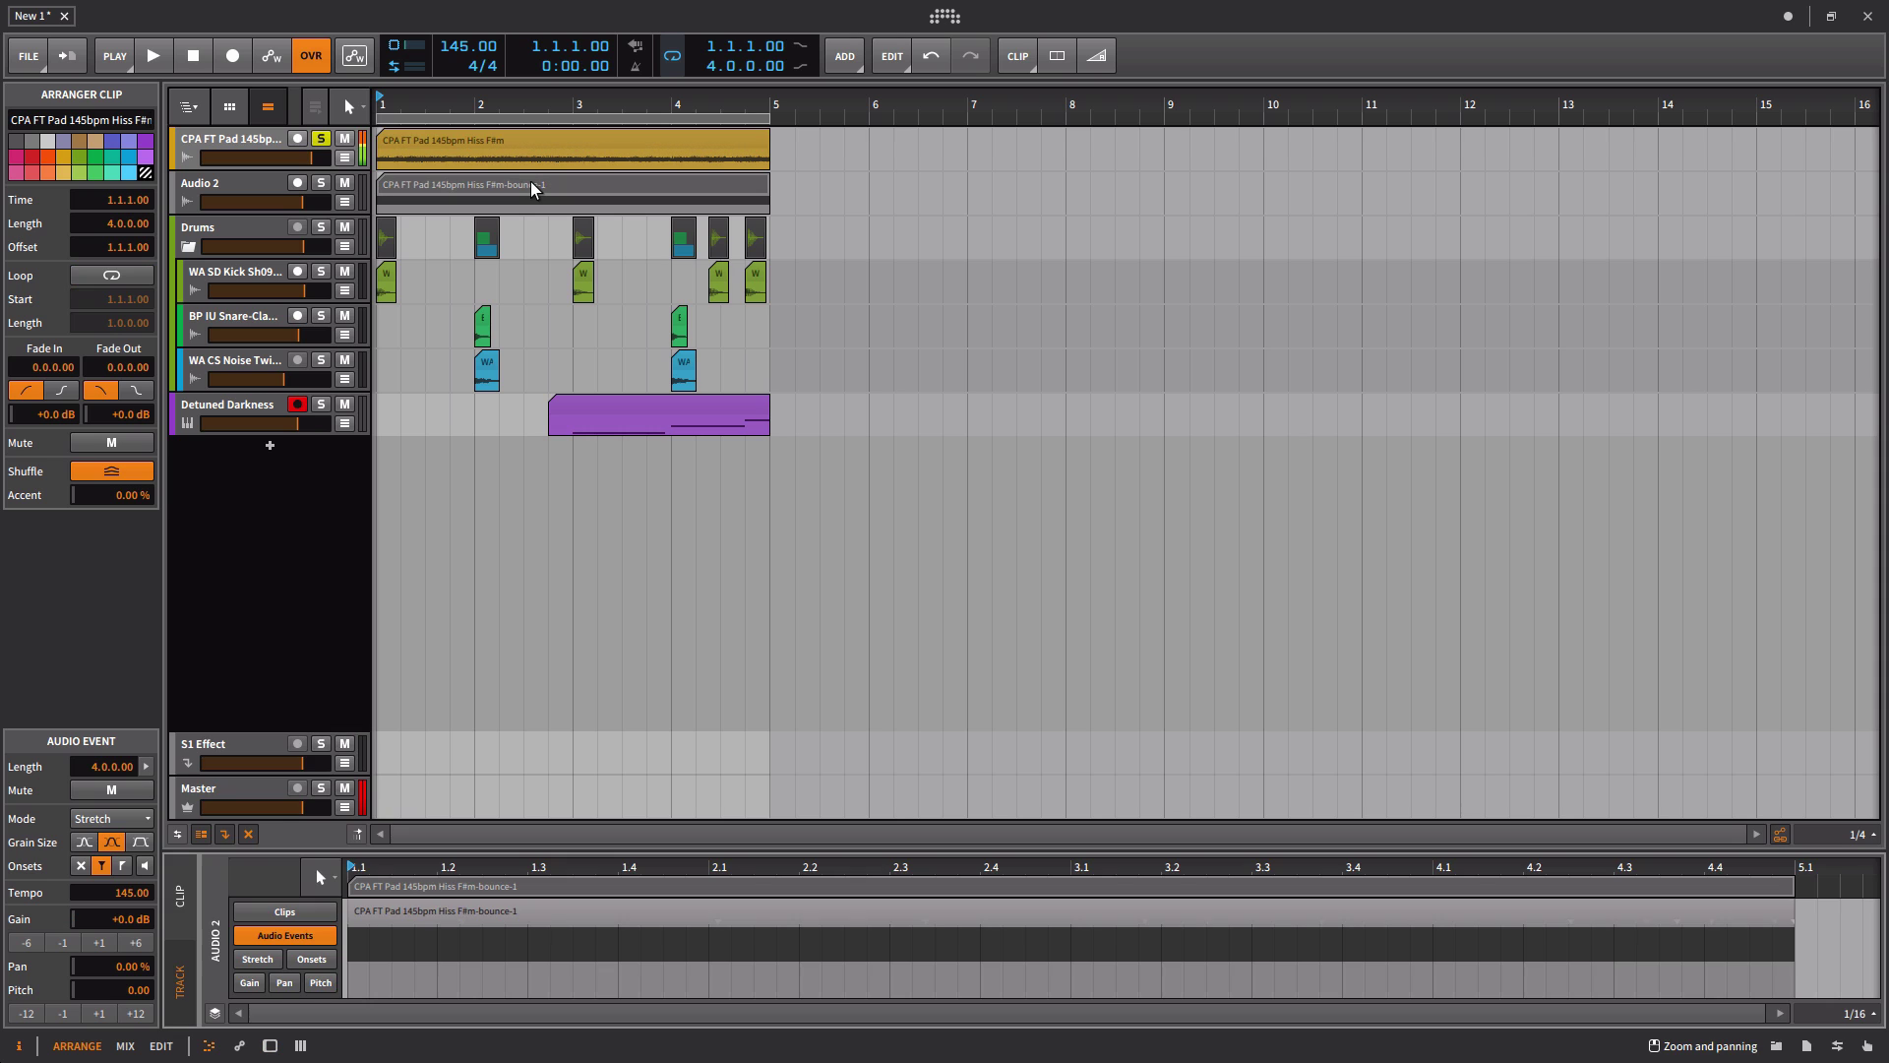
left_click(234, 134)
double_click(244, 150)
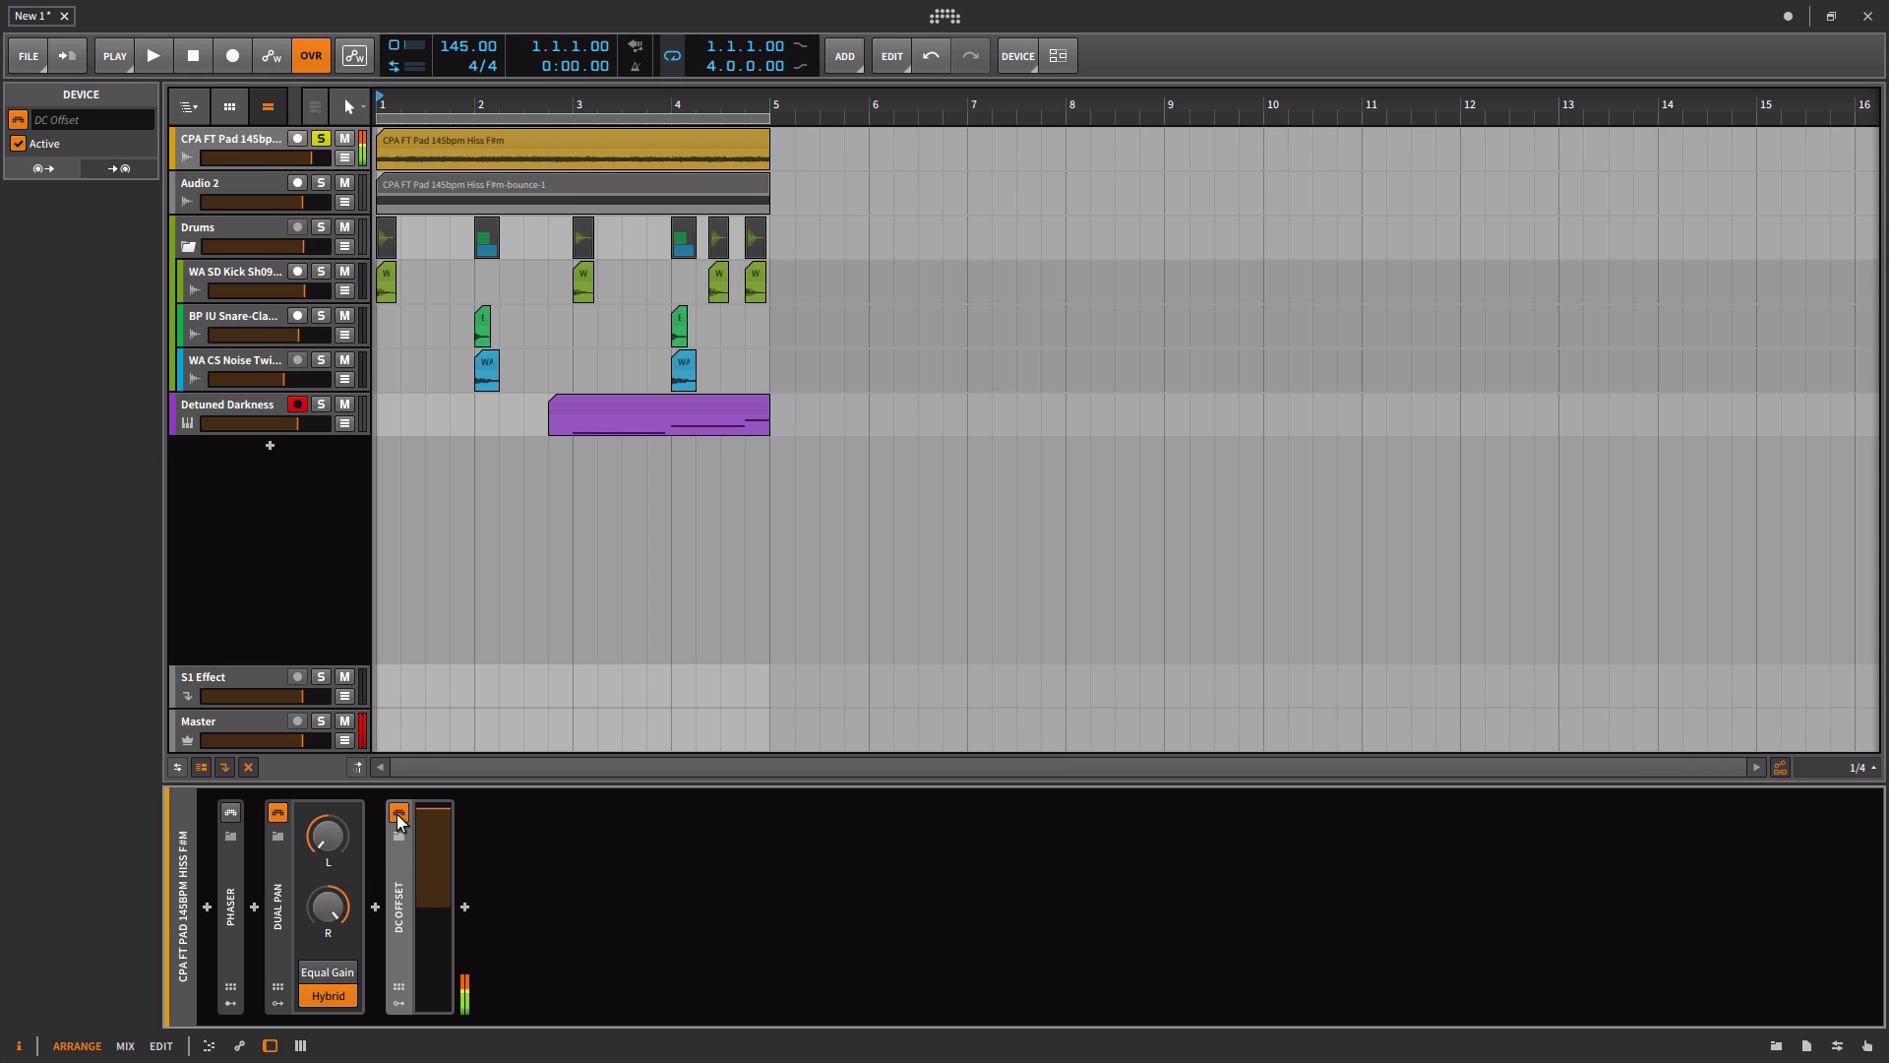
left_click(398, 812)
Step: Lower the bounced clip's gain to -6.0 dB and enlarge the audio editor showing its waveform
double_click(421, 191)
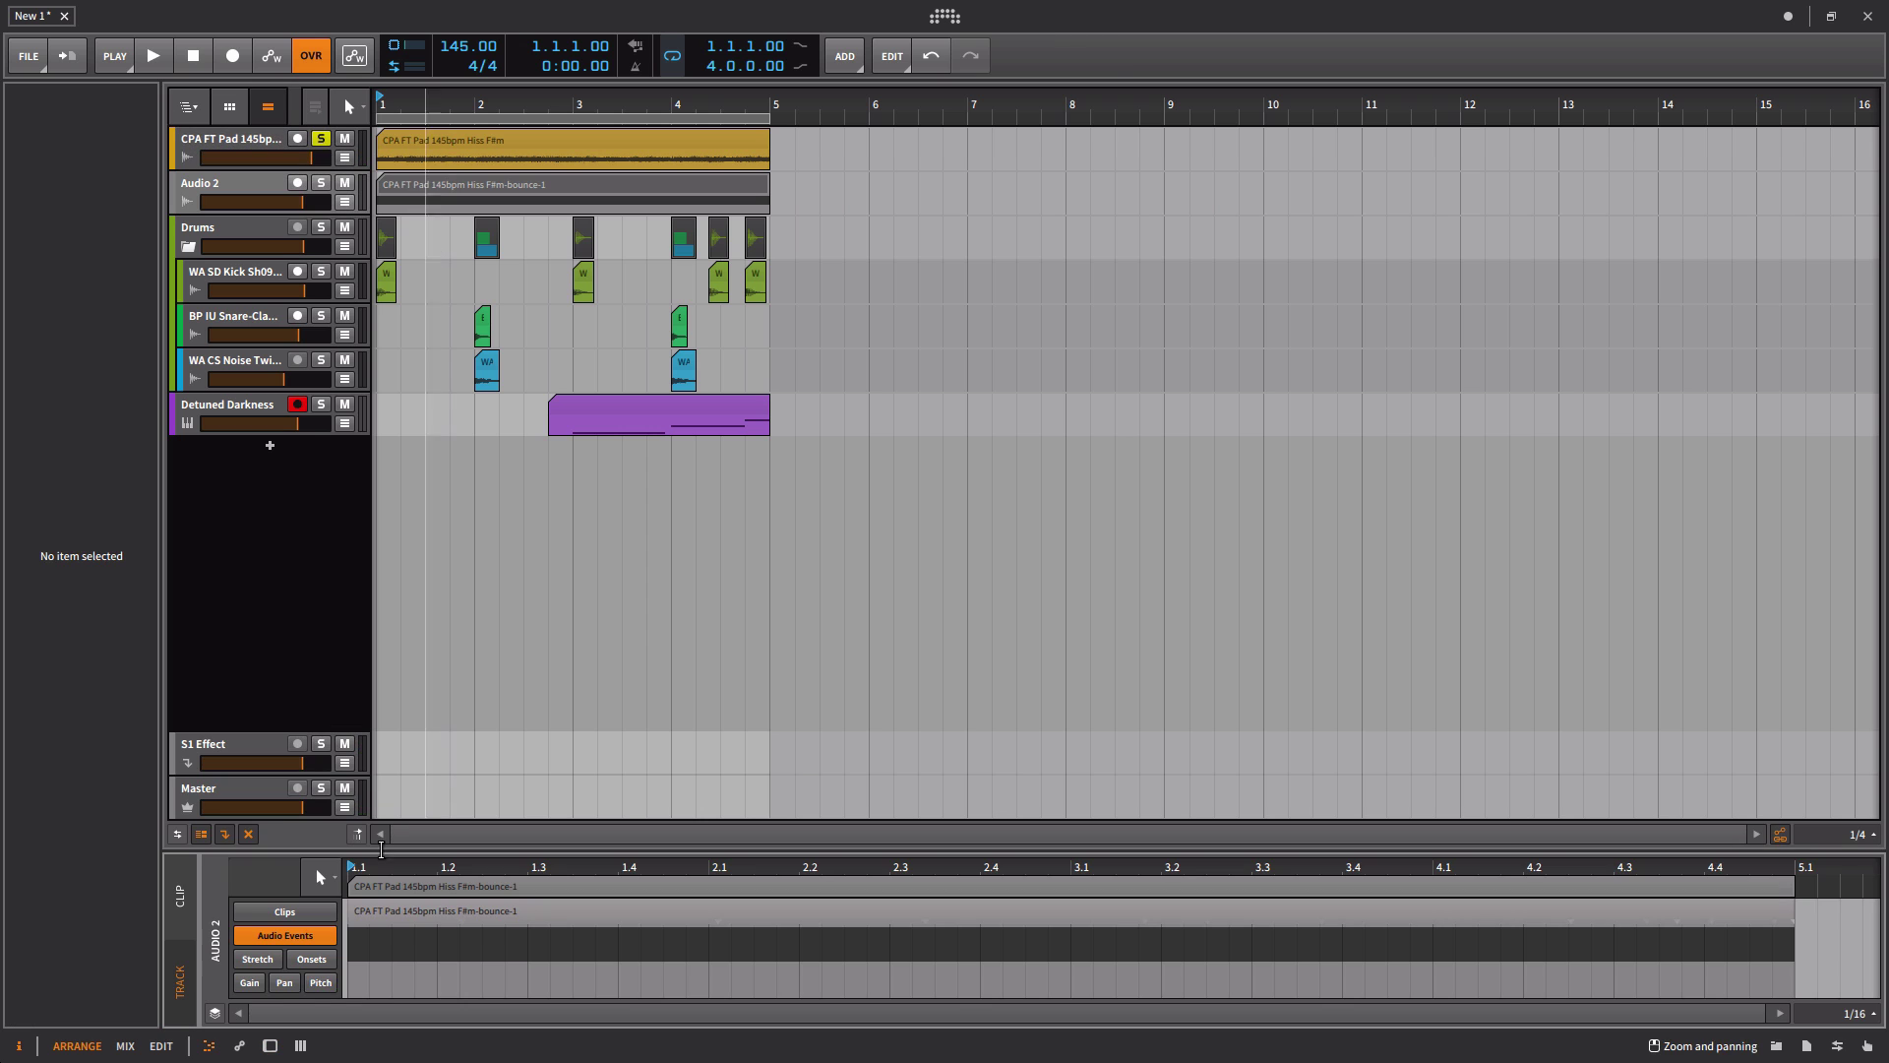
left_click(390, 207)
left_click(404, 194)
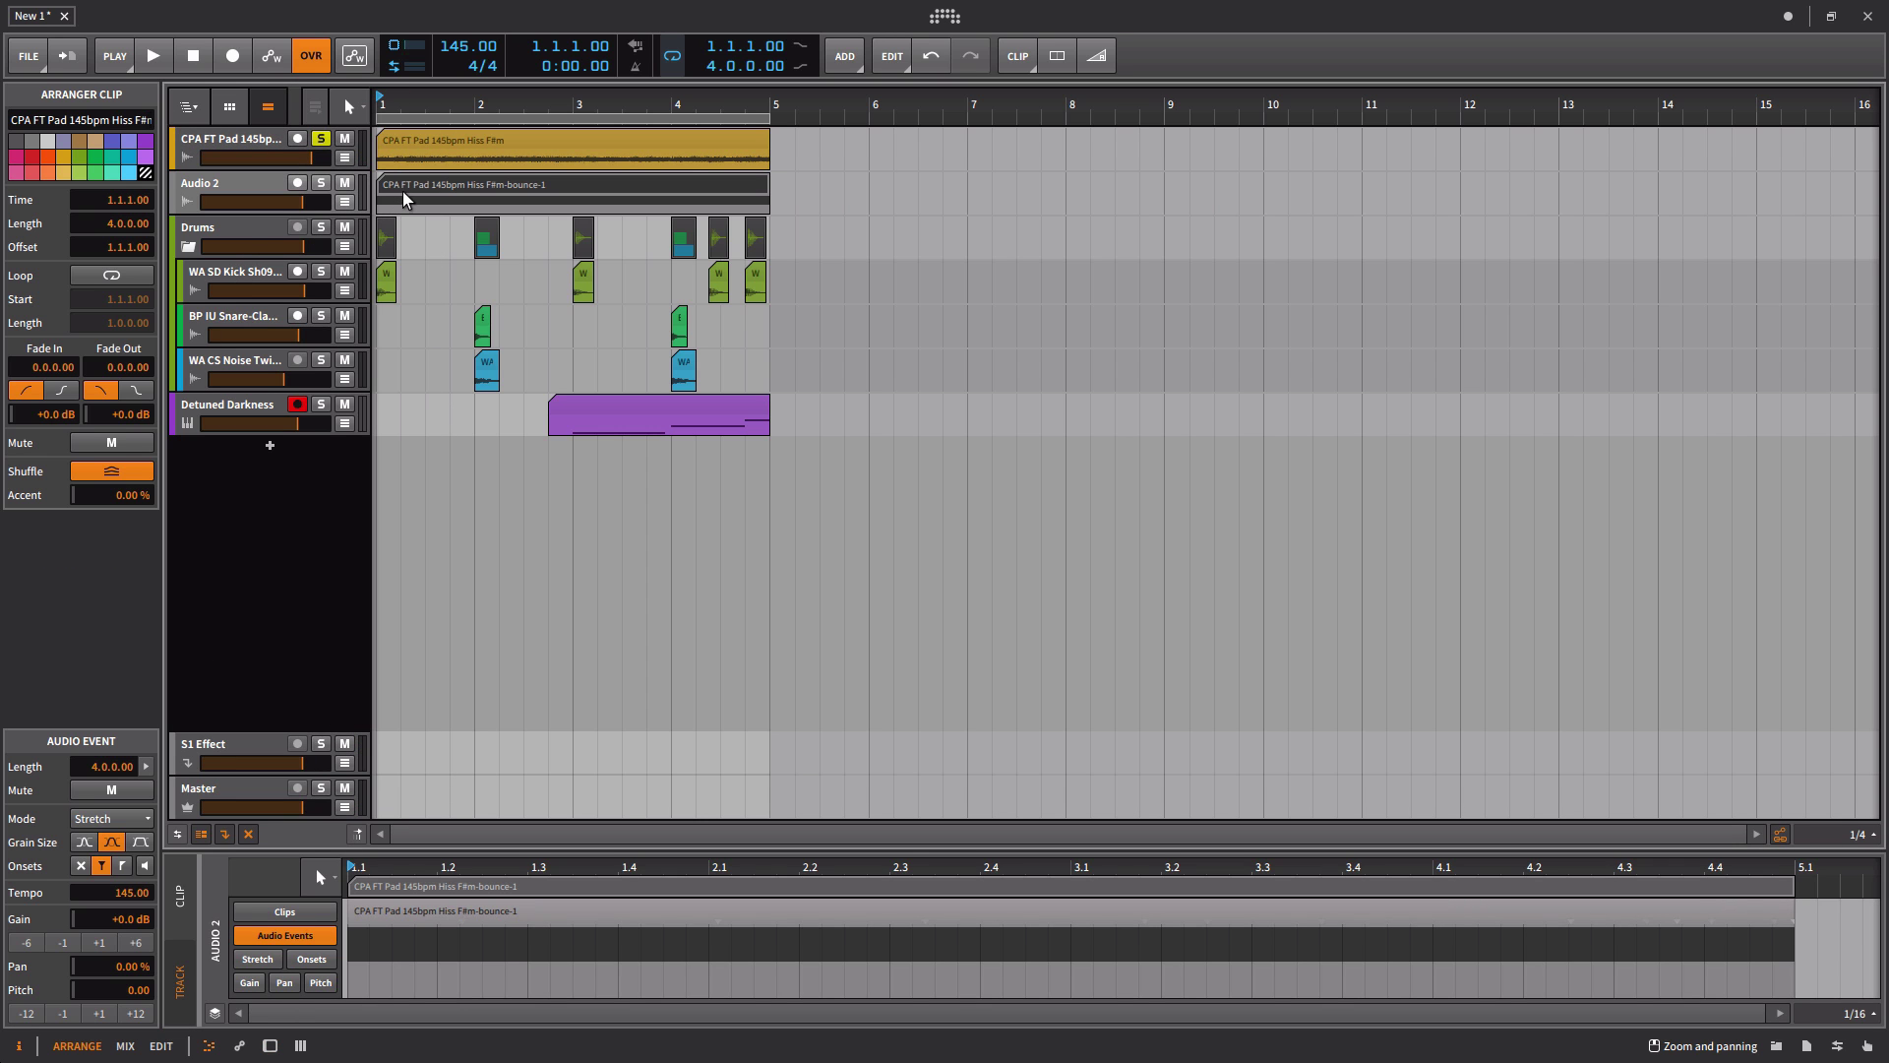
left_click(27, 944)
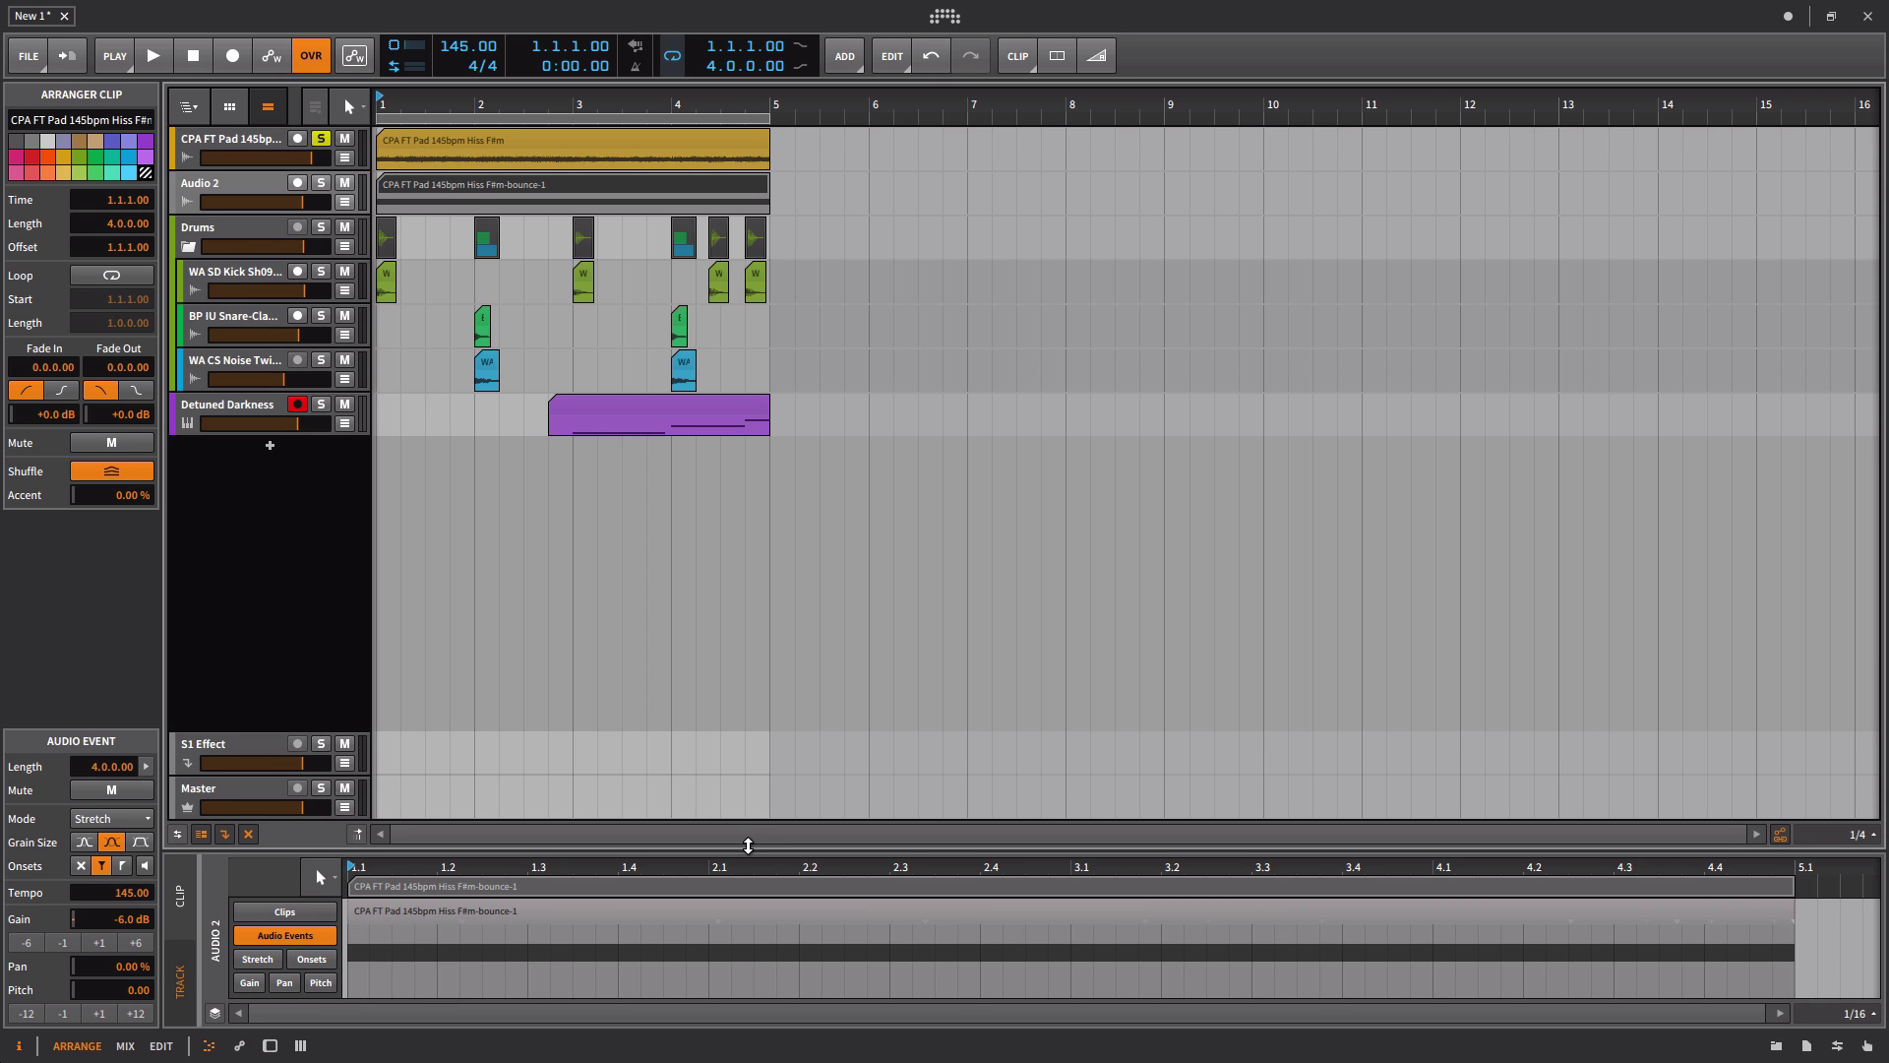
left_click_drag(750, 847, 733, 517)
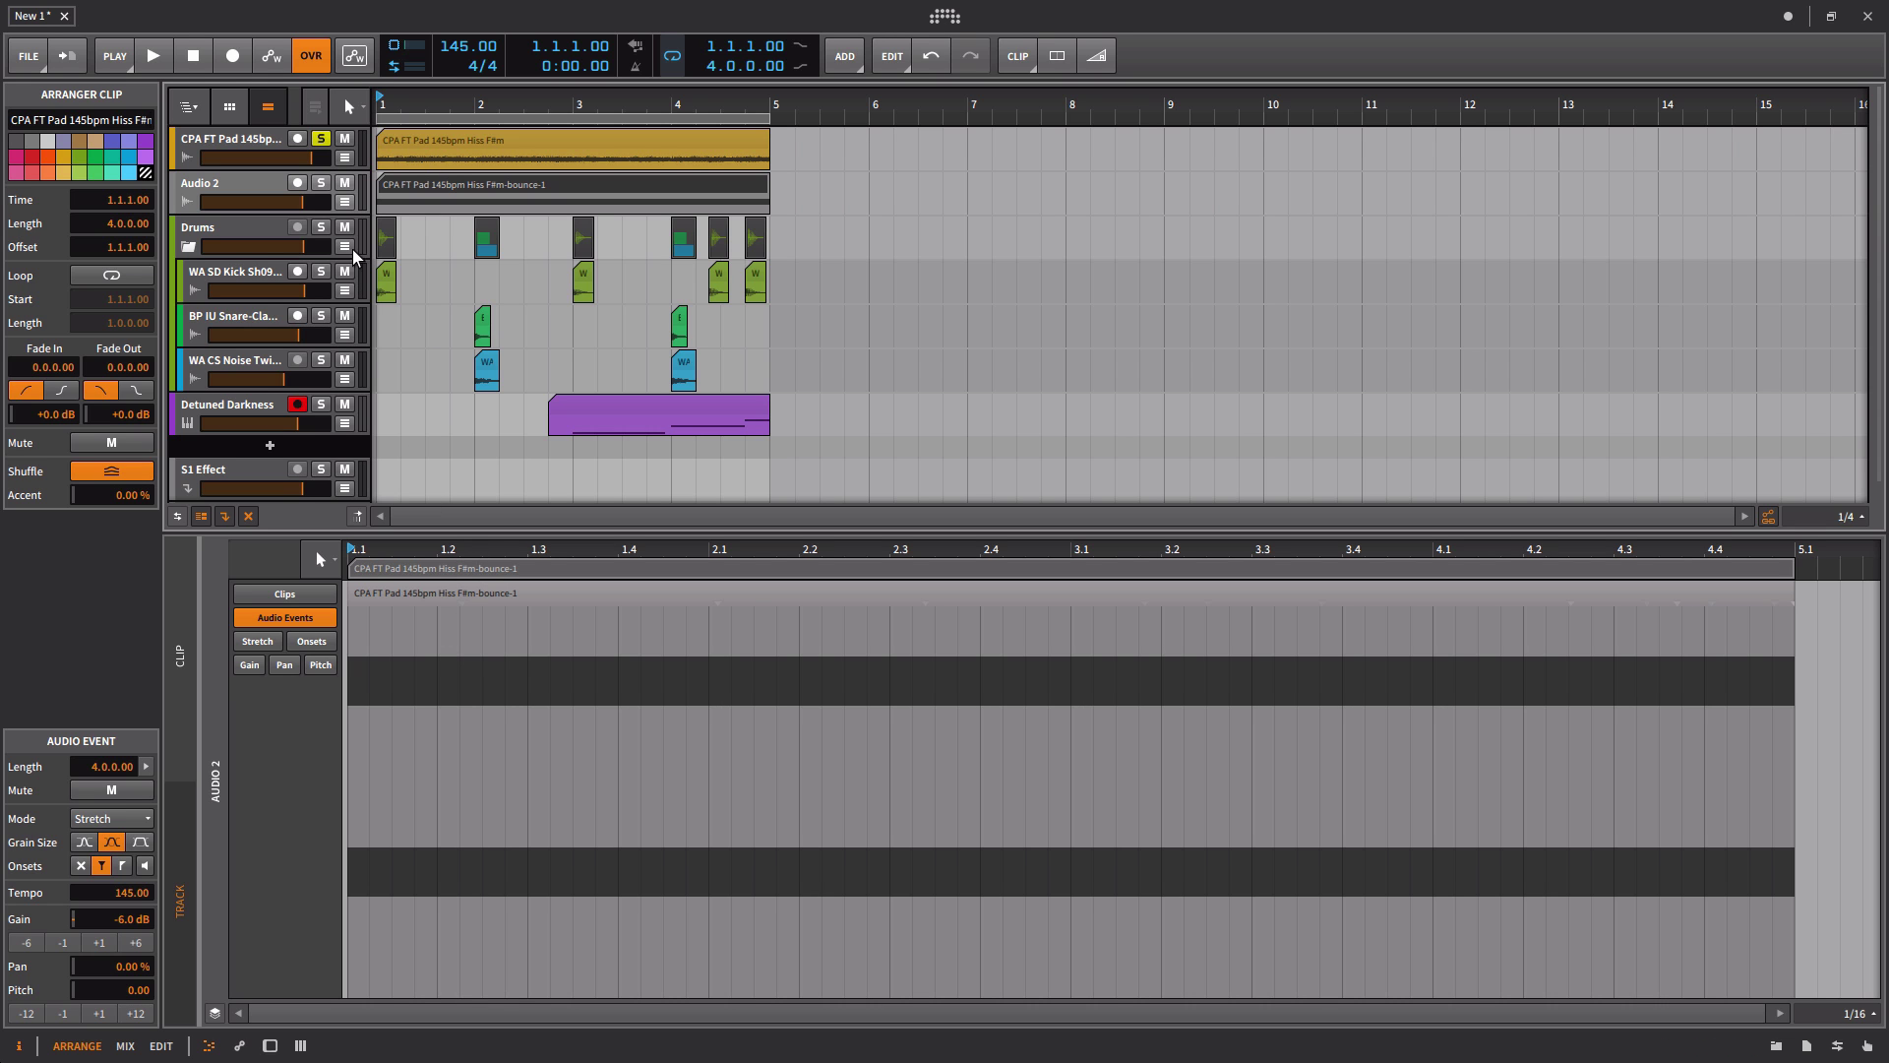
Step: Solo the Audio 2 track instead of the pad track, play the loop, and stop playback
left_click(320, 183)
left_click(322, 140)
key("space")
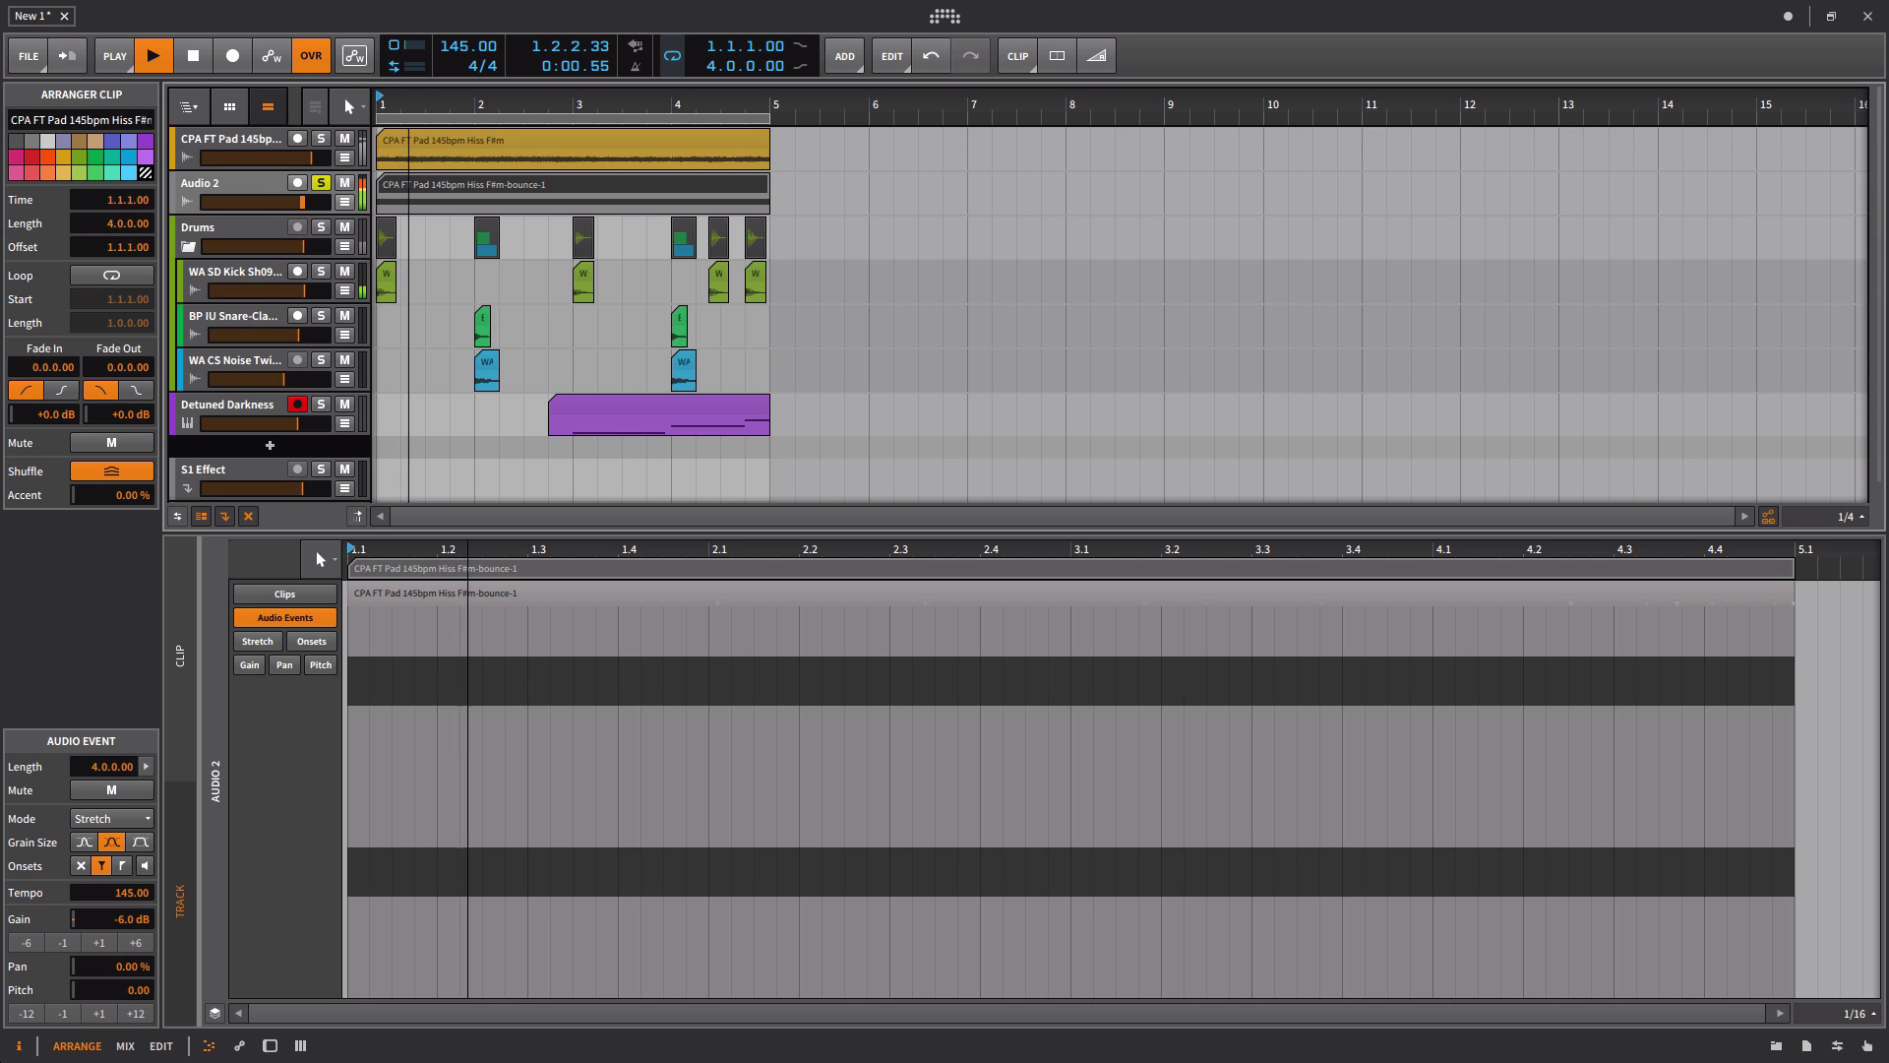
left_click_drag(516, 551, 747, 580)
key("space")
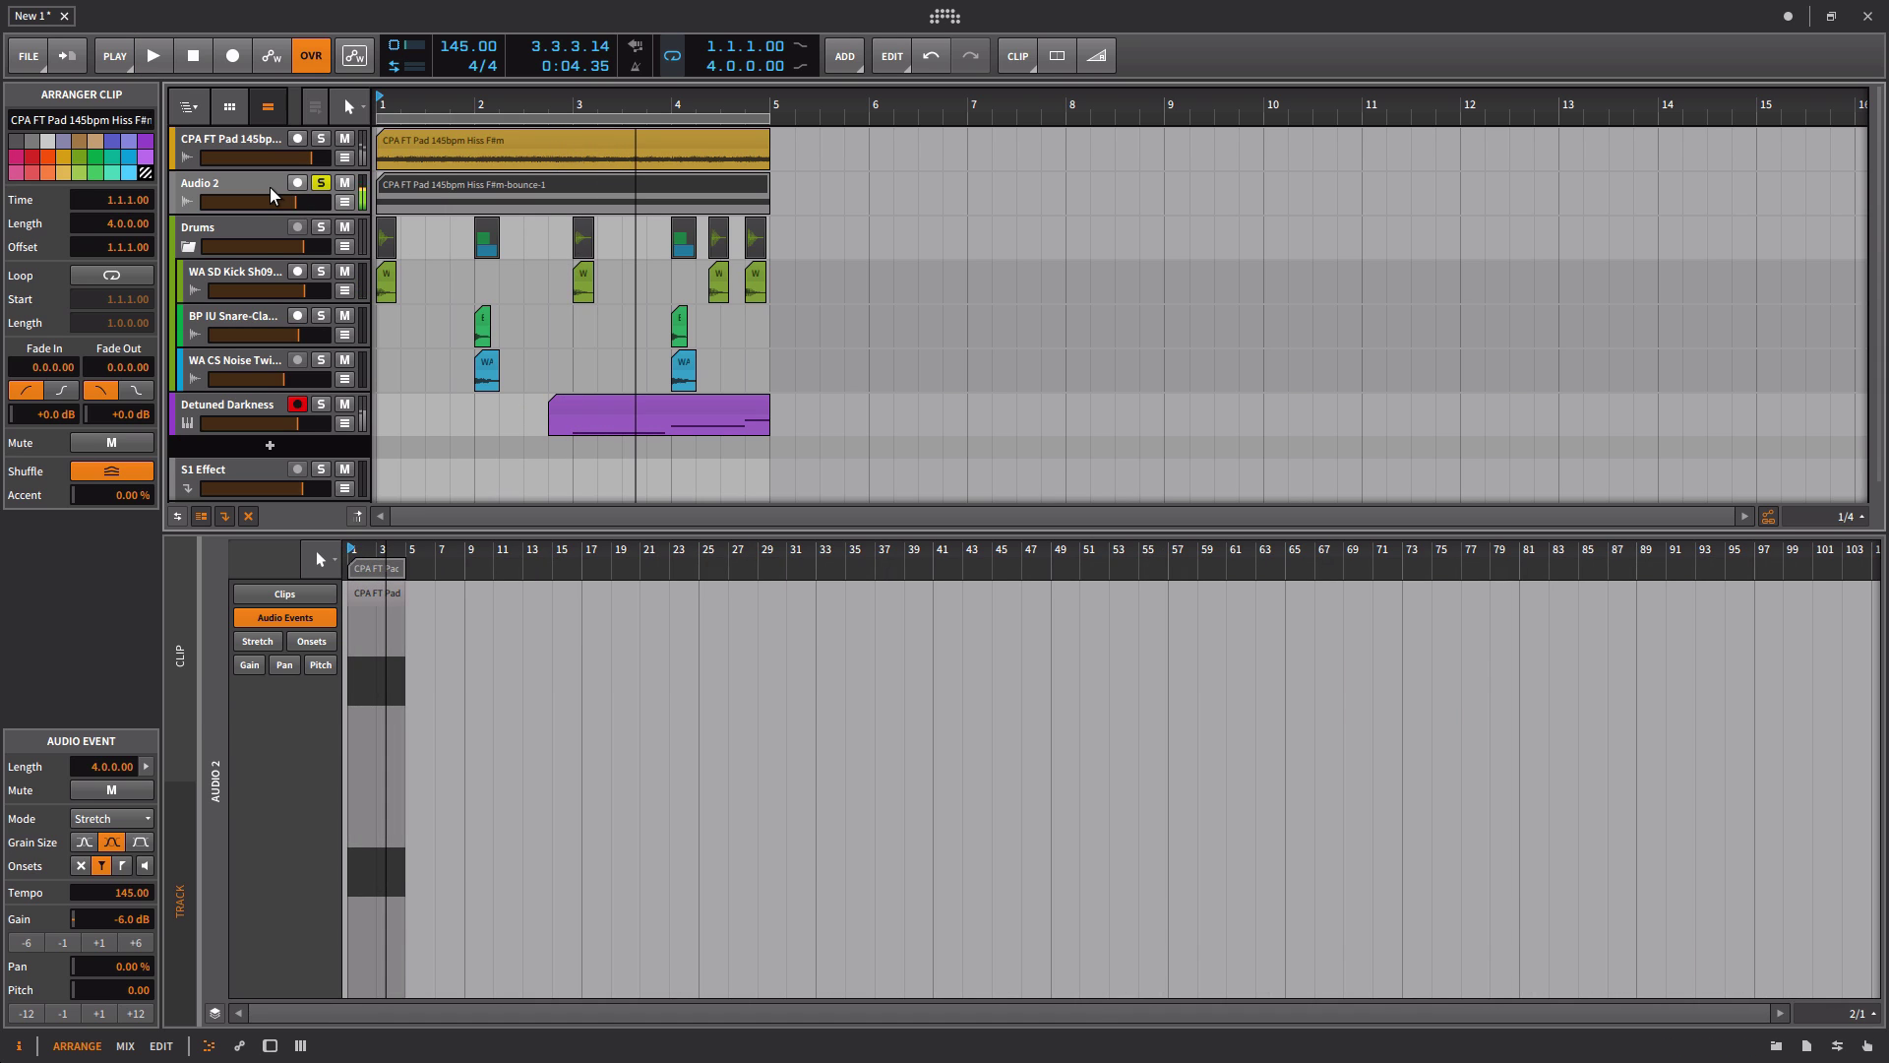
Step: Find the Spectrum Analyzer in the device browser and add it to the Audio 2 track
left_click(272, 190)
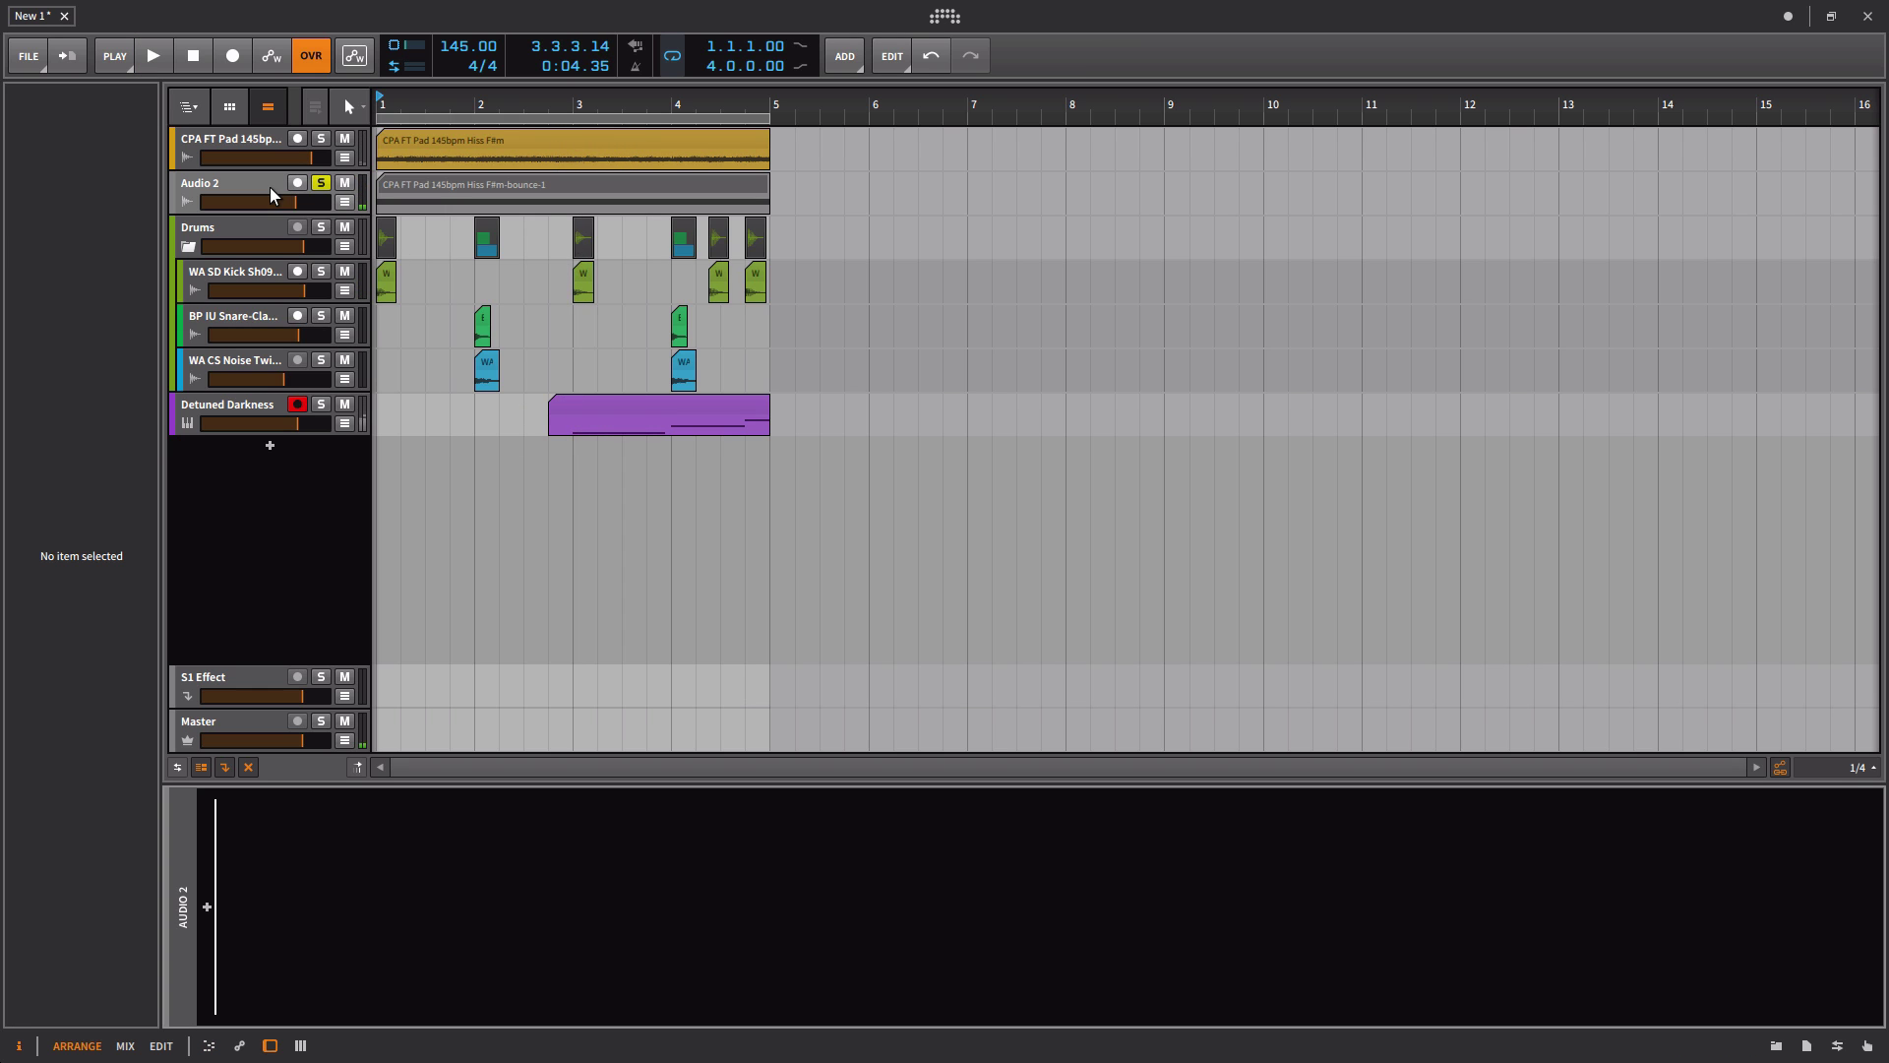
left_click(1777, 1046)
left_click(1719, 148)
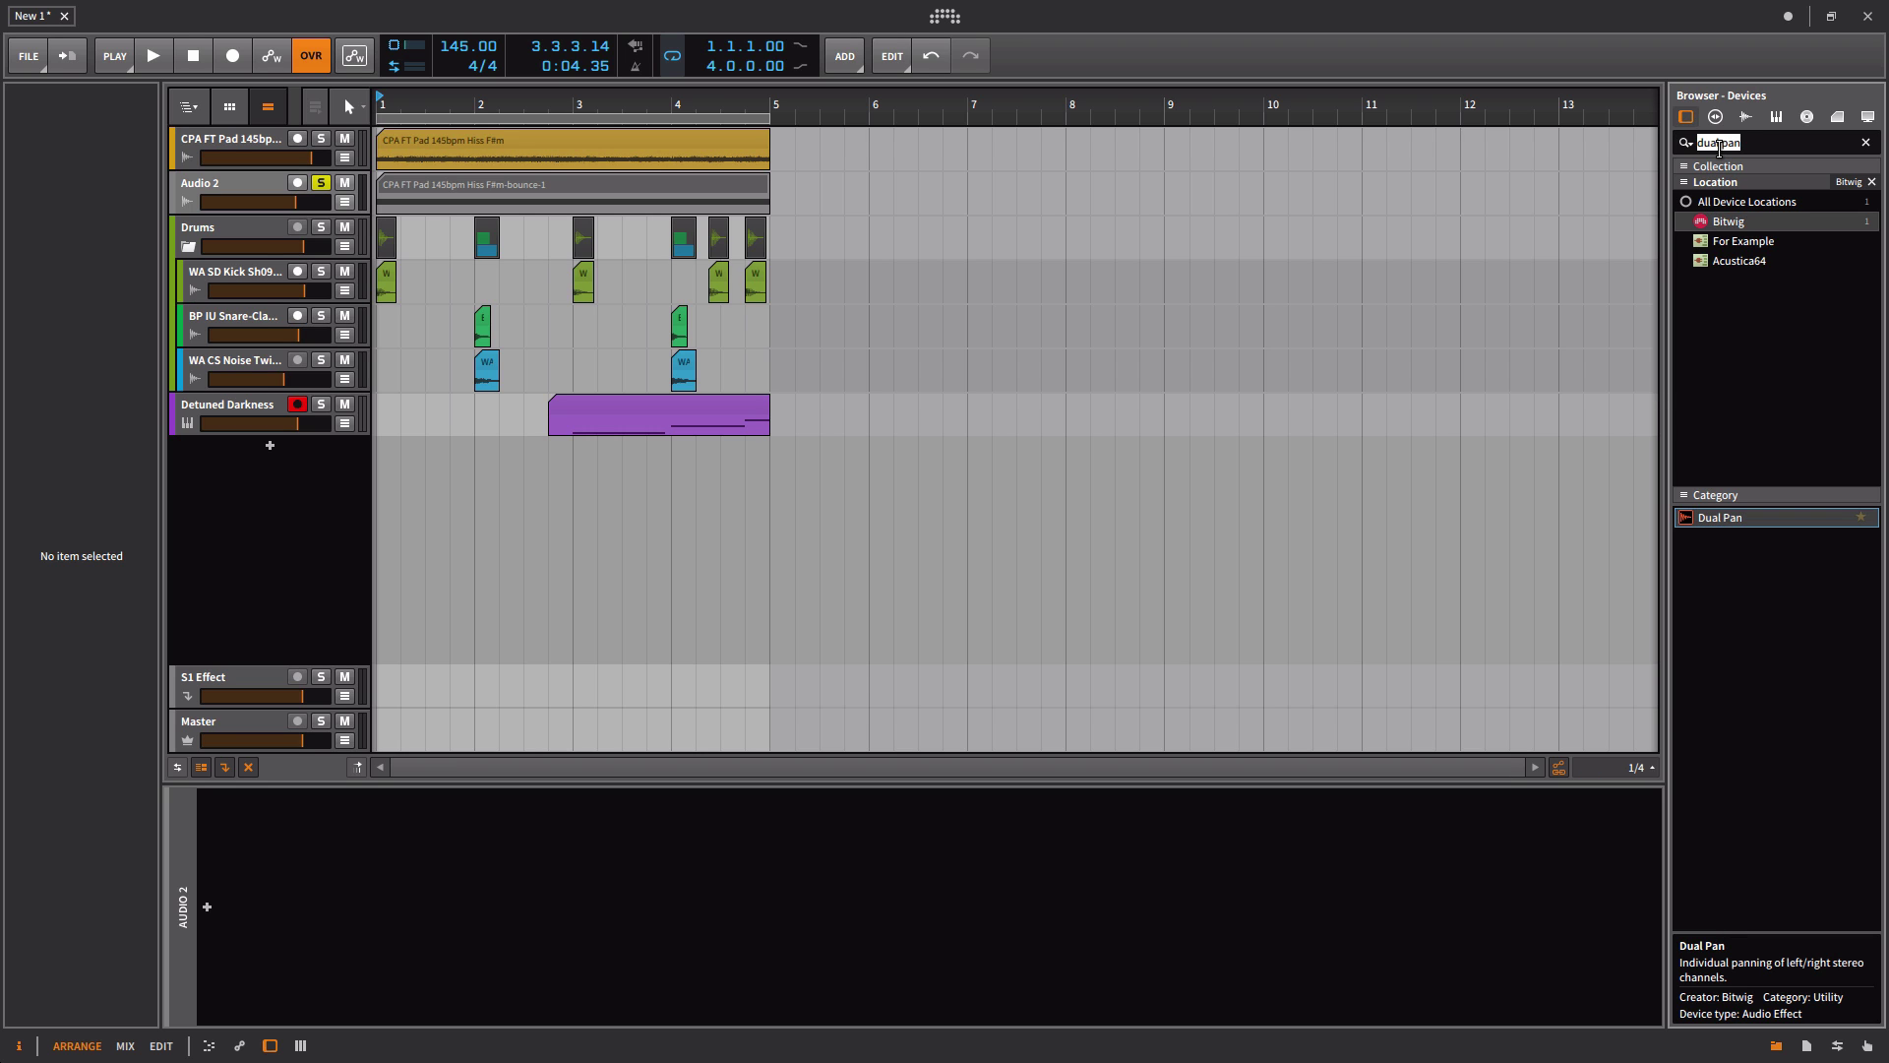
type("spectrum")
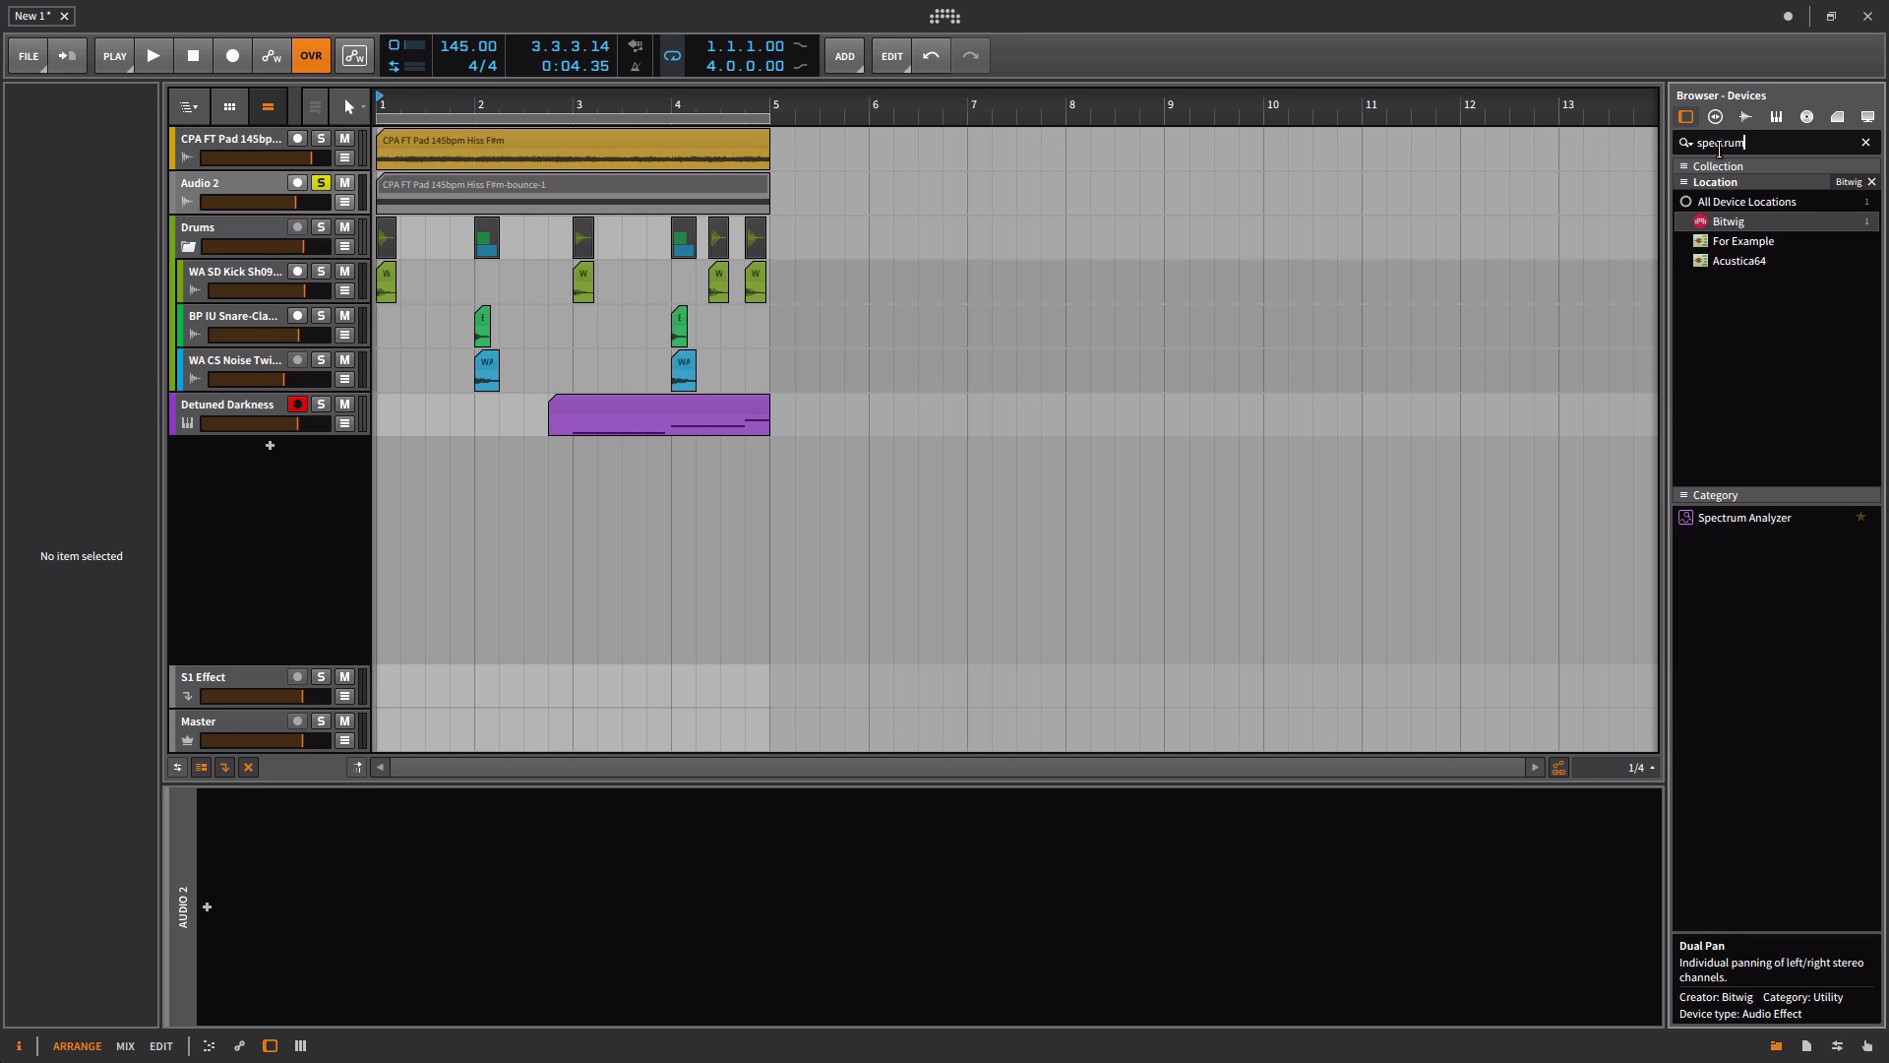
left_click_drag(1705, 516, 871, 272)
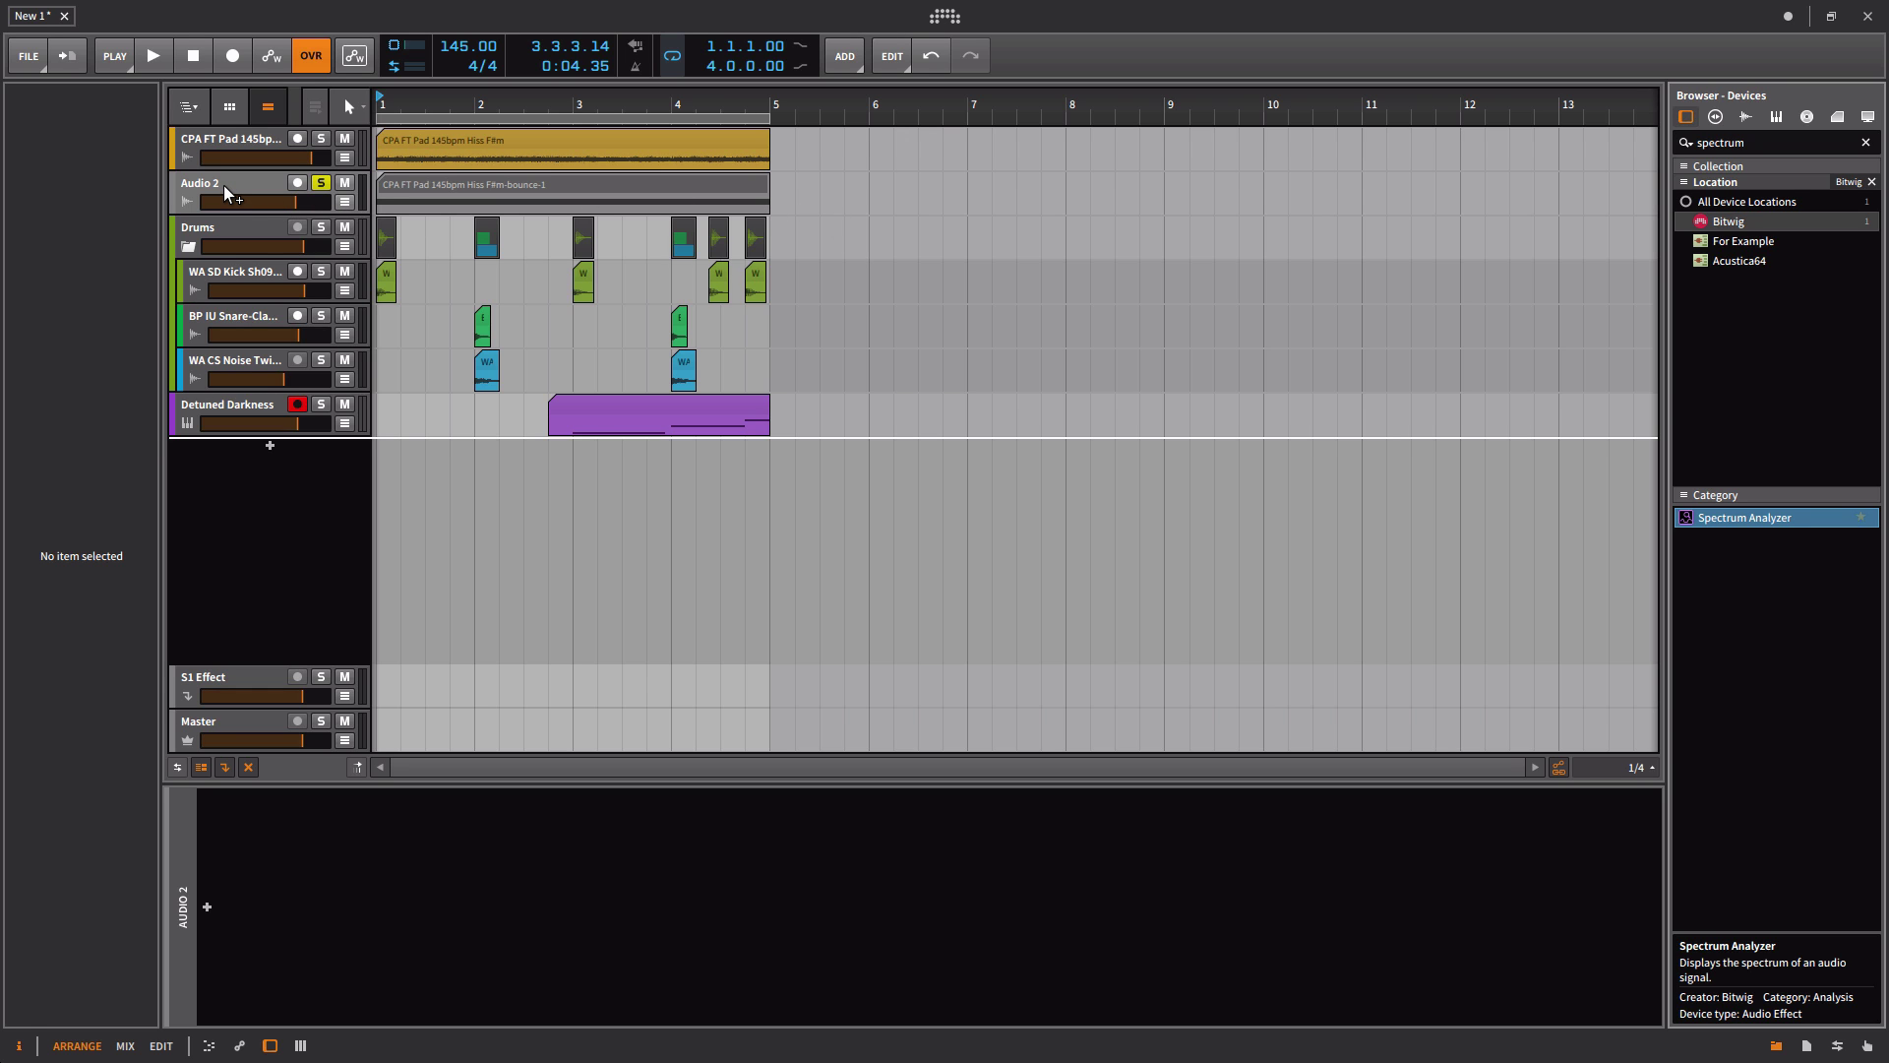
left_click_drag(222, 185, 222, 185)
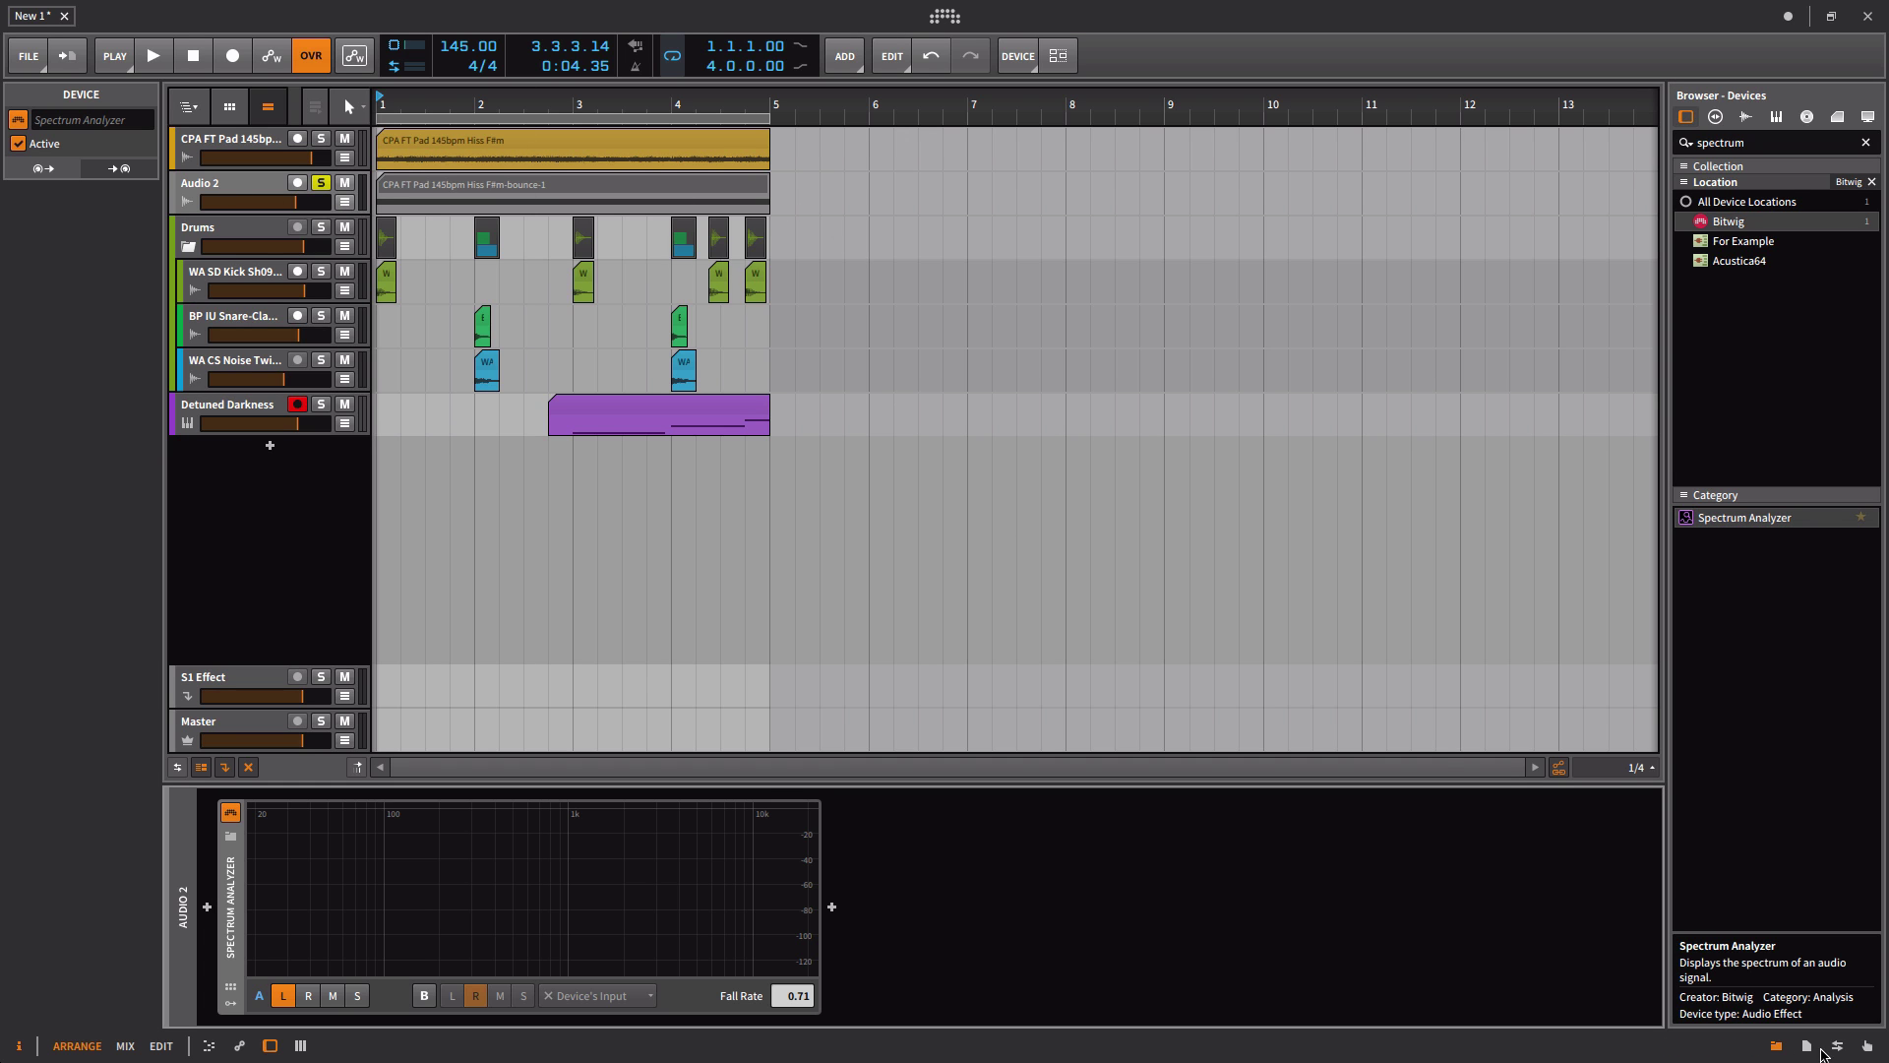
left_click(1777, 1047)
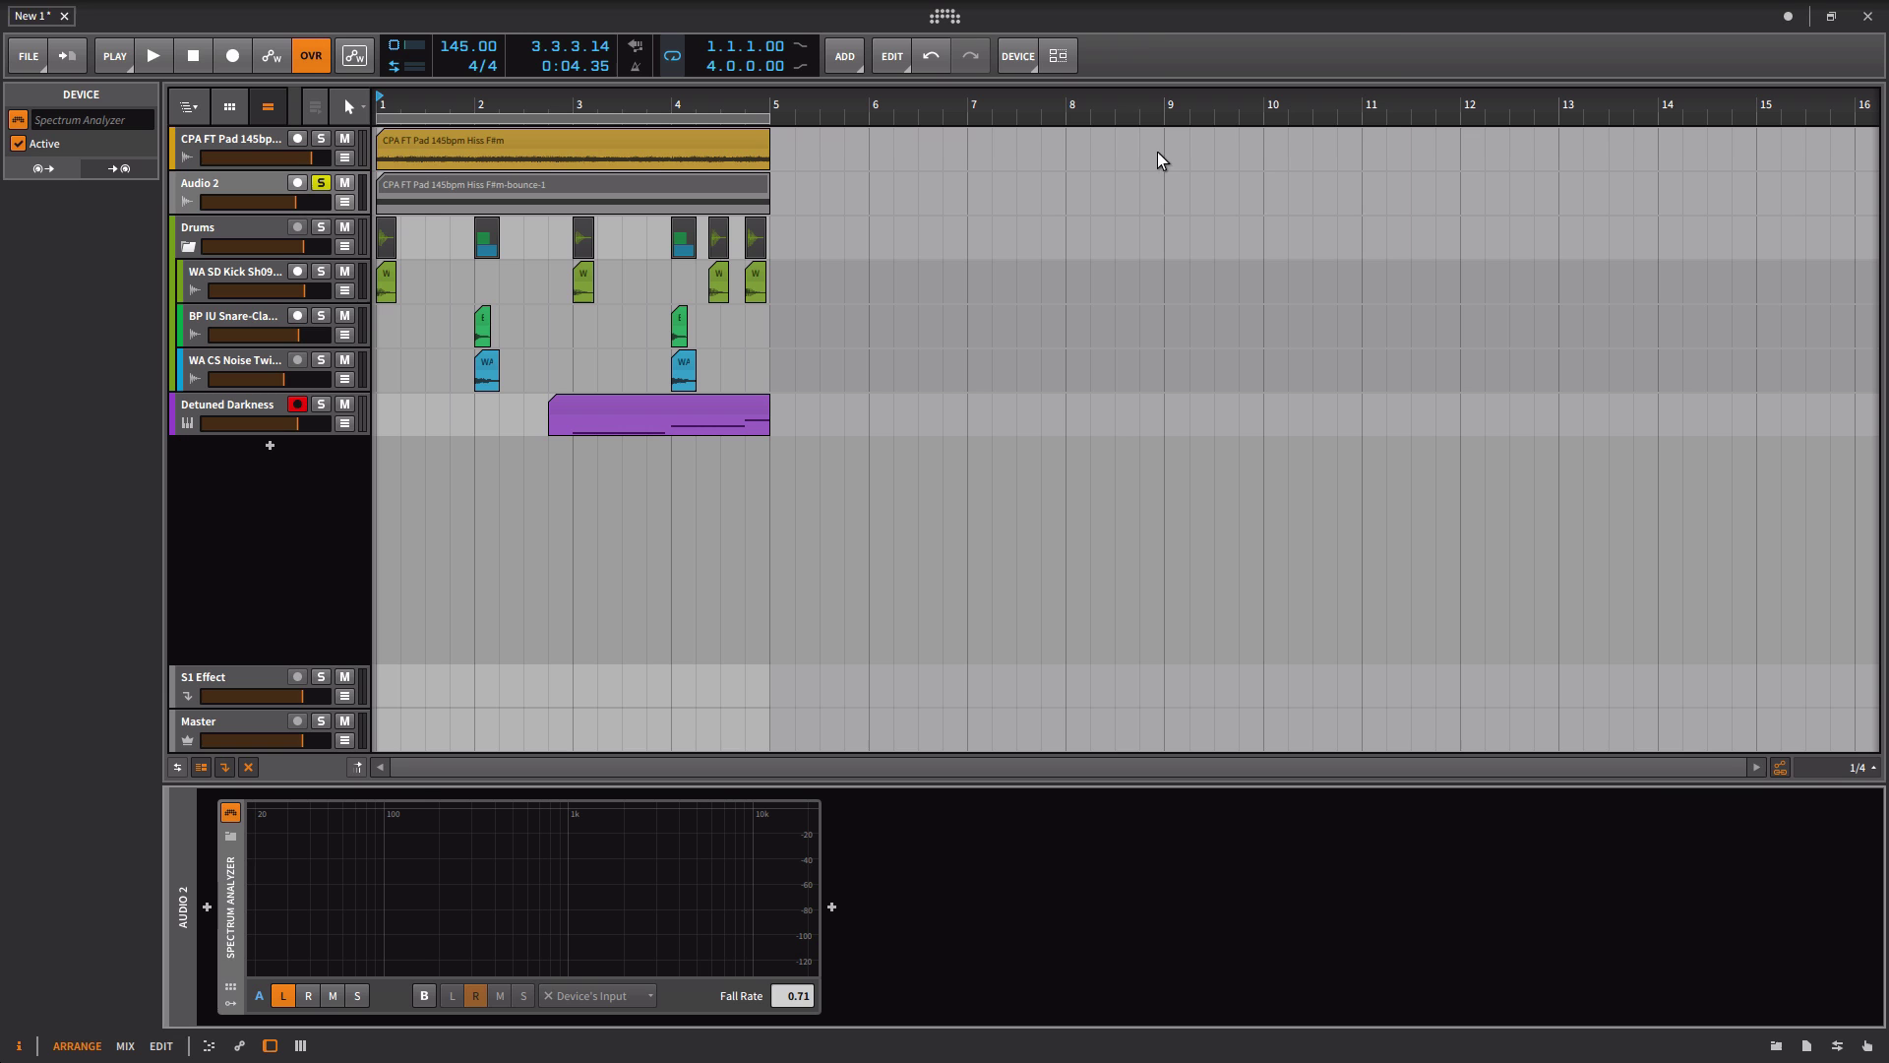
Step: Play the loop and examine the bounced signal's low frequencies in the Spectrum Analyzer
right_click(1163, 20)
left_click(1123, 335)
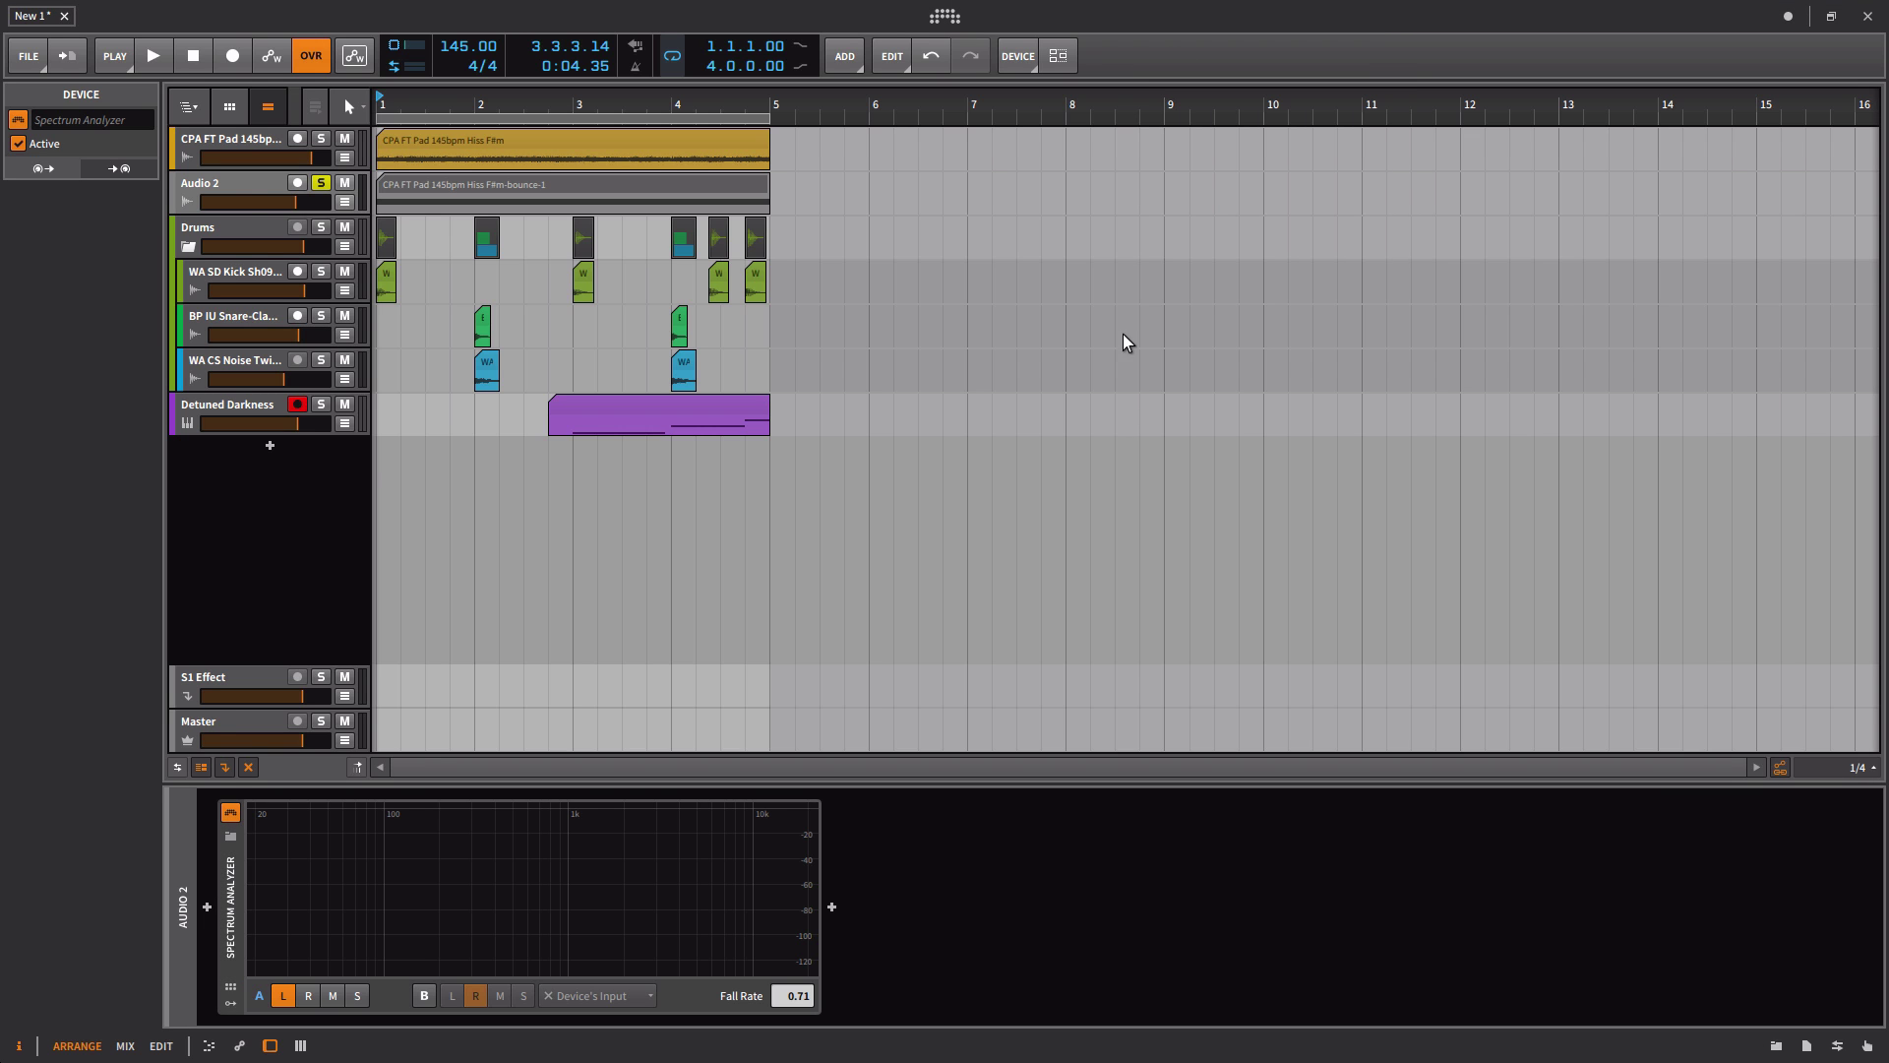
key("space")
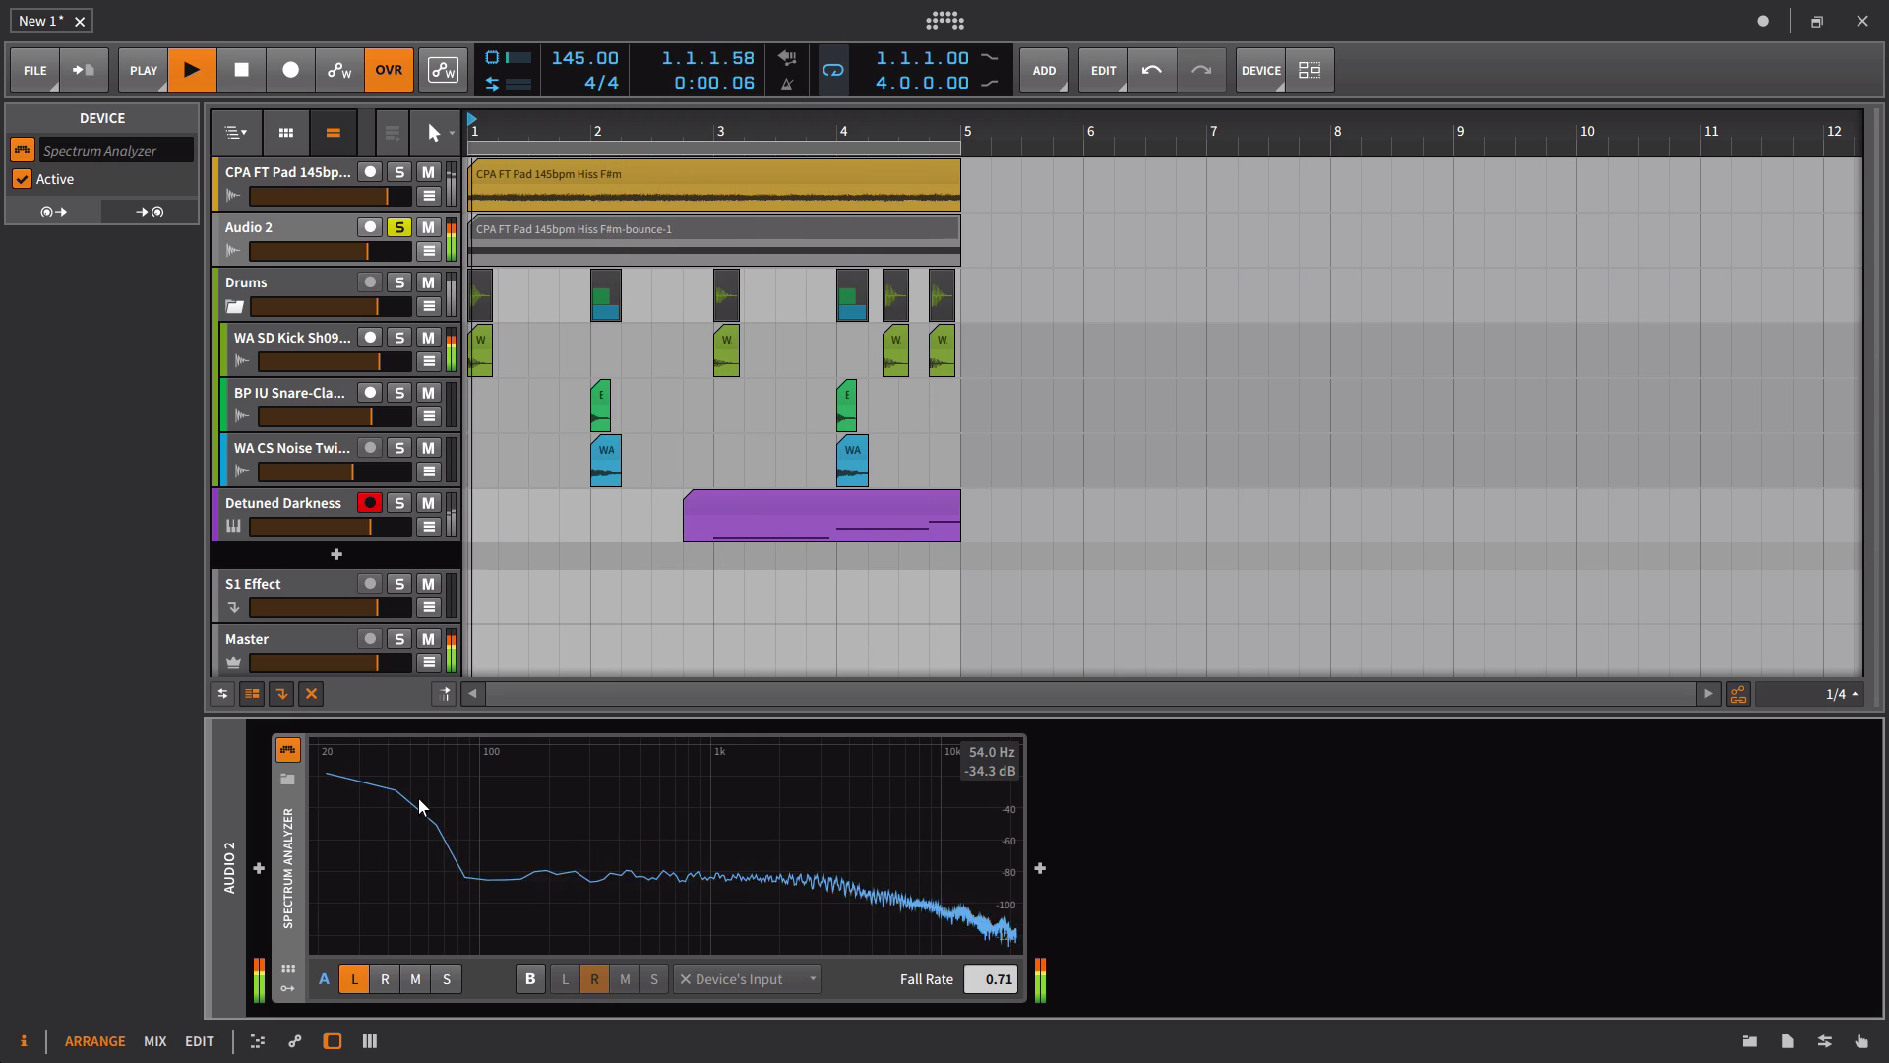
key("space")
Step: Insert a Filter device before the Spectrum Analyzer on the Audio 2 track
double_click(259, 229)
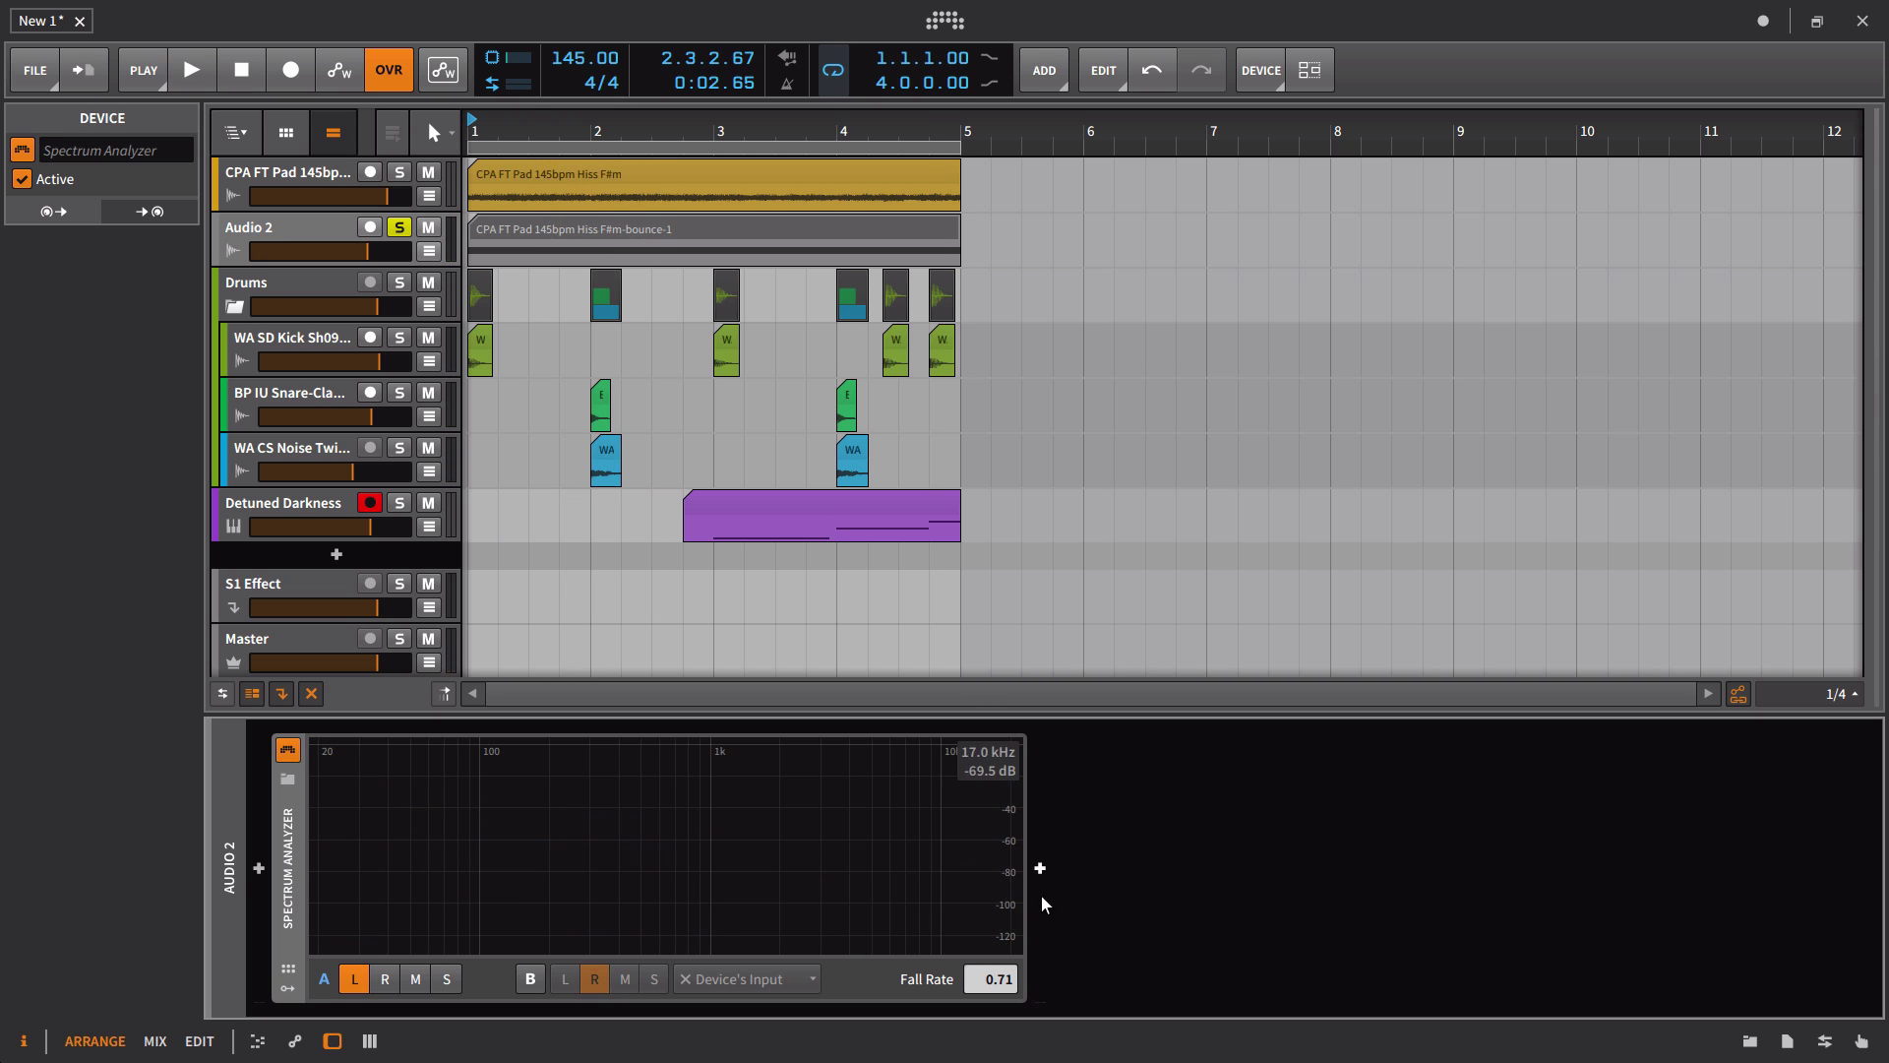
left_click(259, 868)
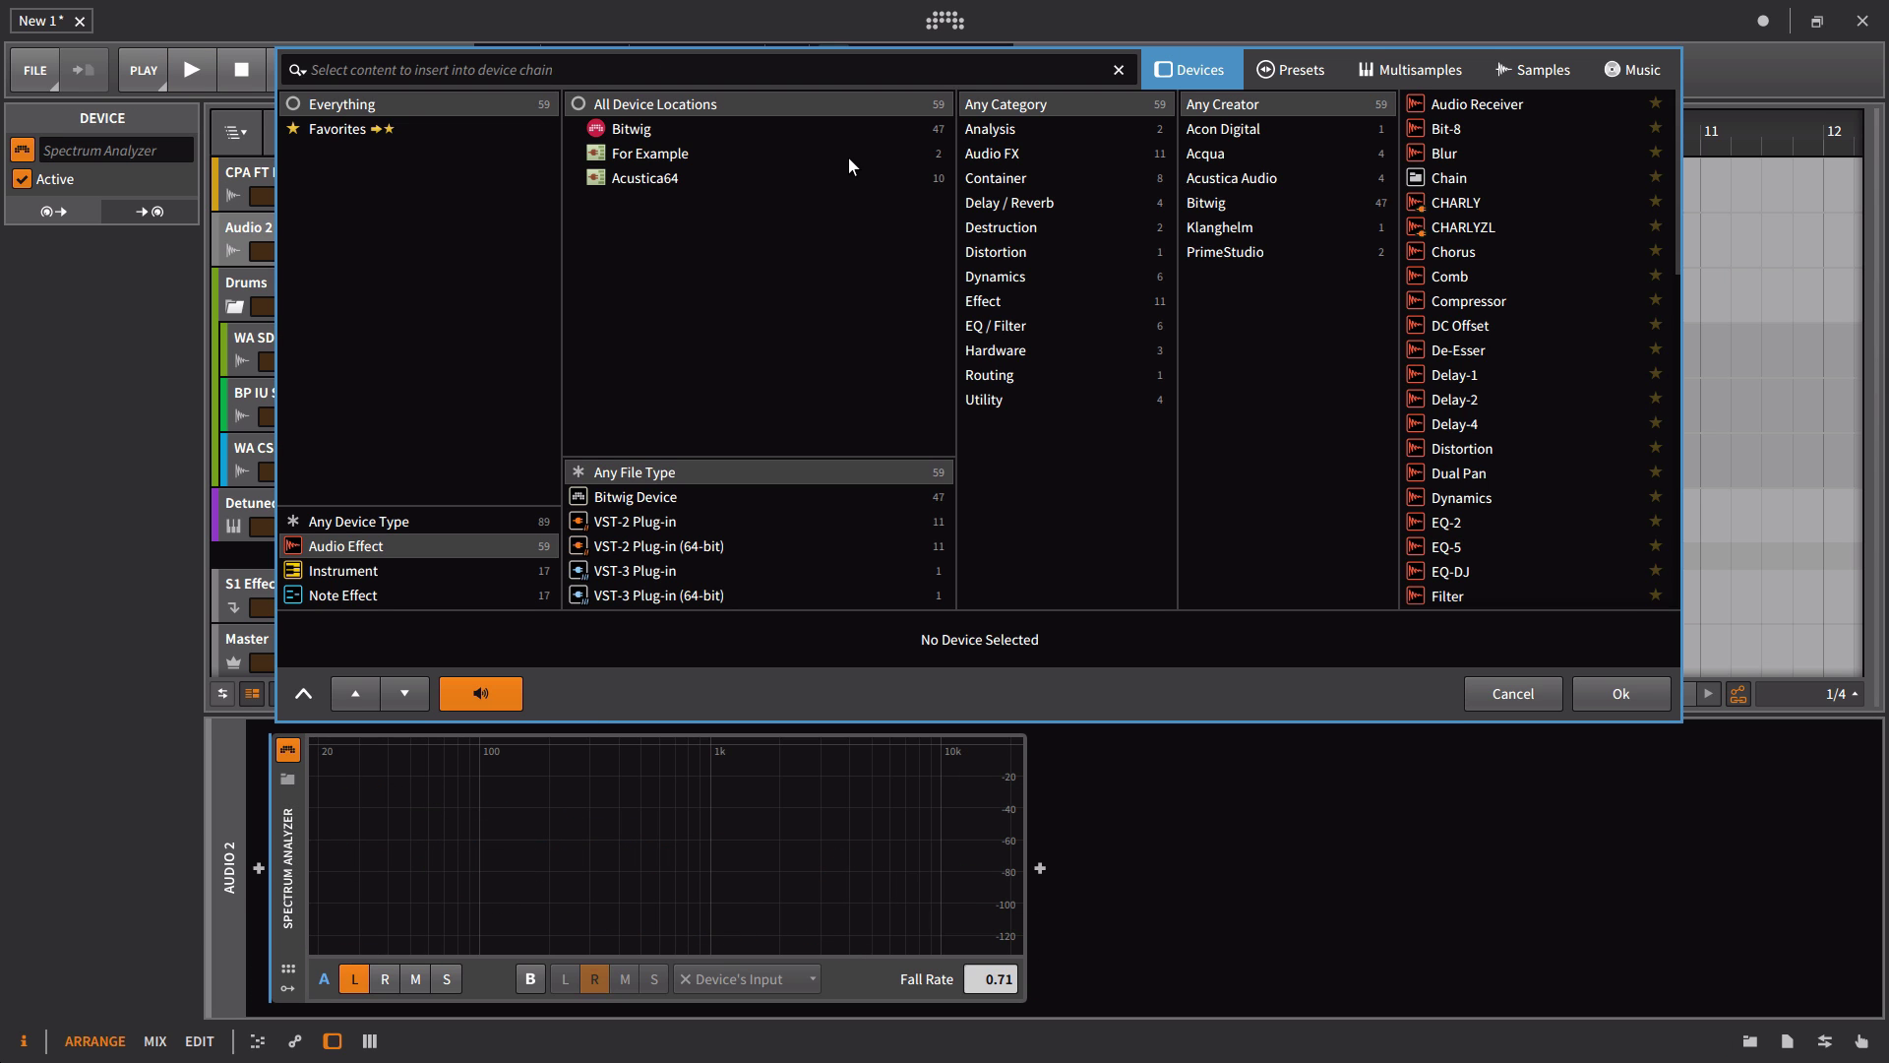
type("filter")
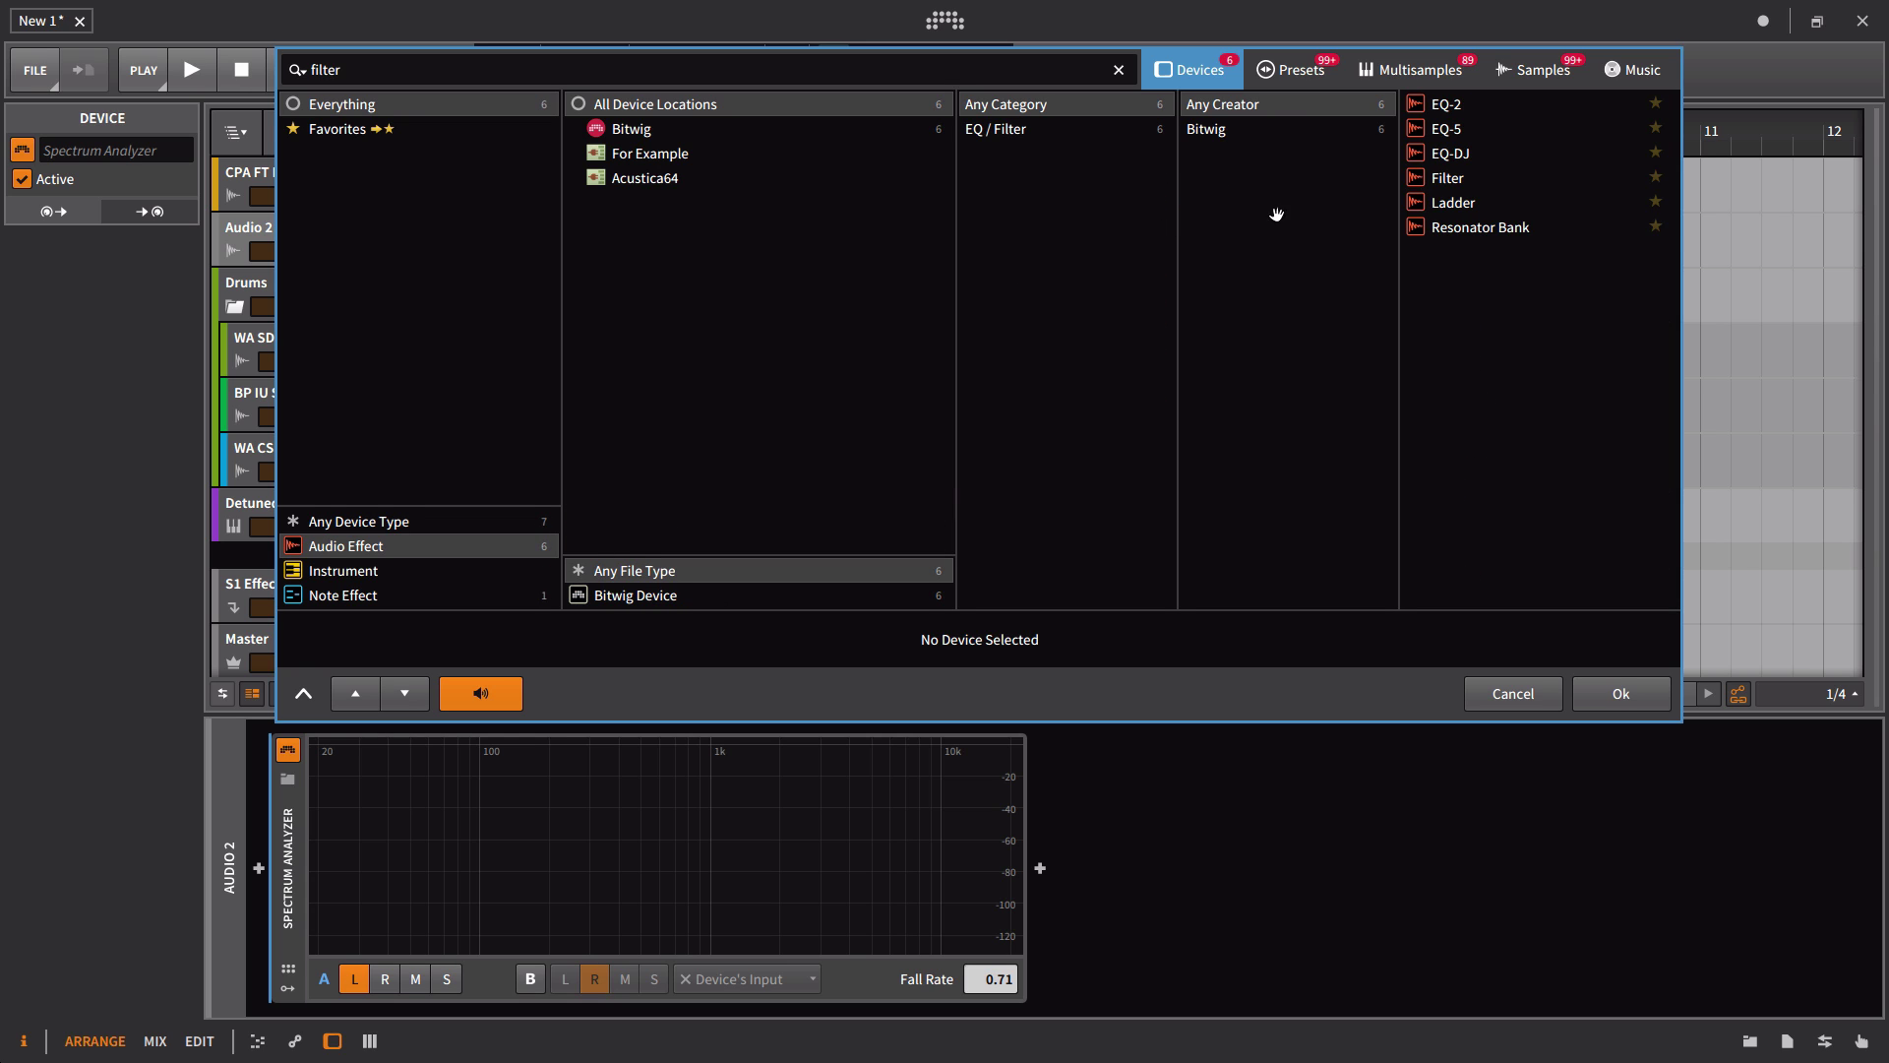
left_click(1425, 183)
left_click(1614, 689)
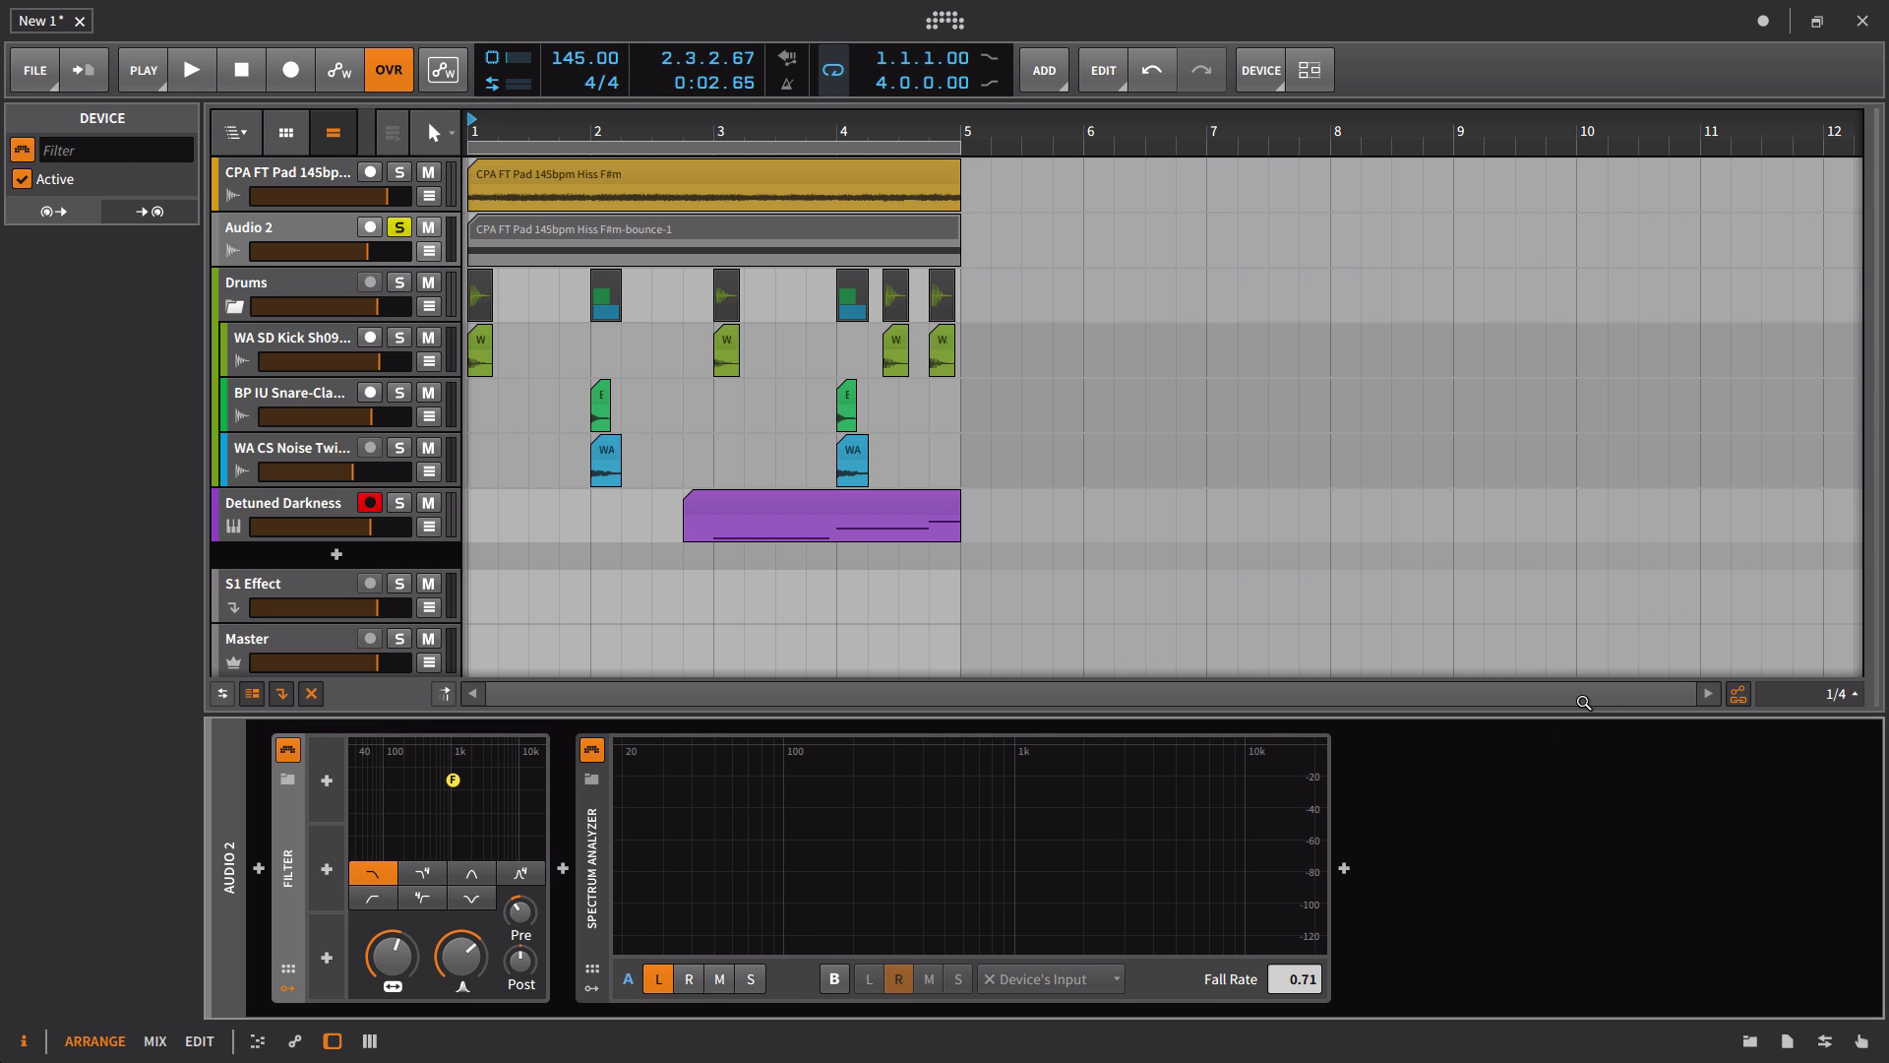
Step: Set the Filter to high-pass, turn its resonance down, and adjust the cutoff while auditioning the loop
left_click(372, 897)
left_click_drag(462, 956, 461, 1043)
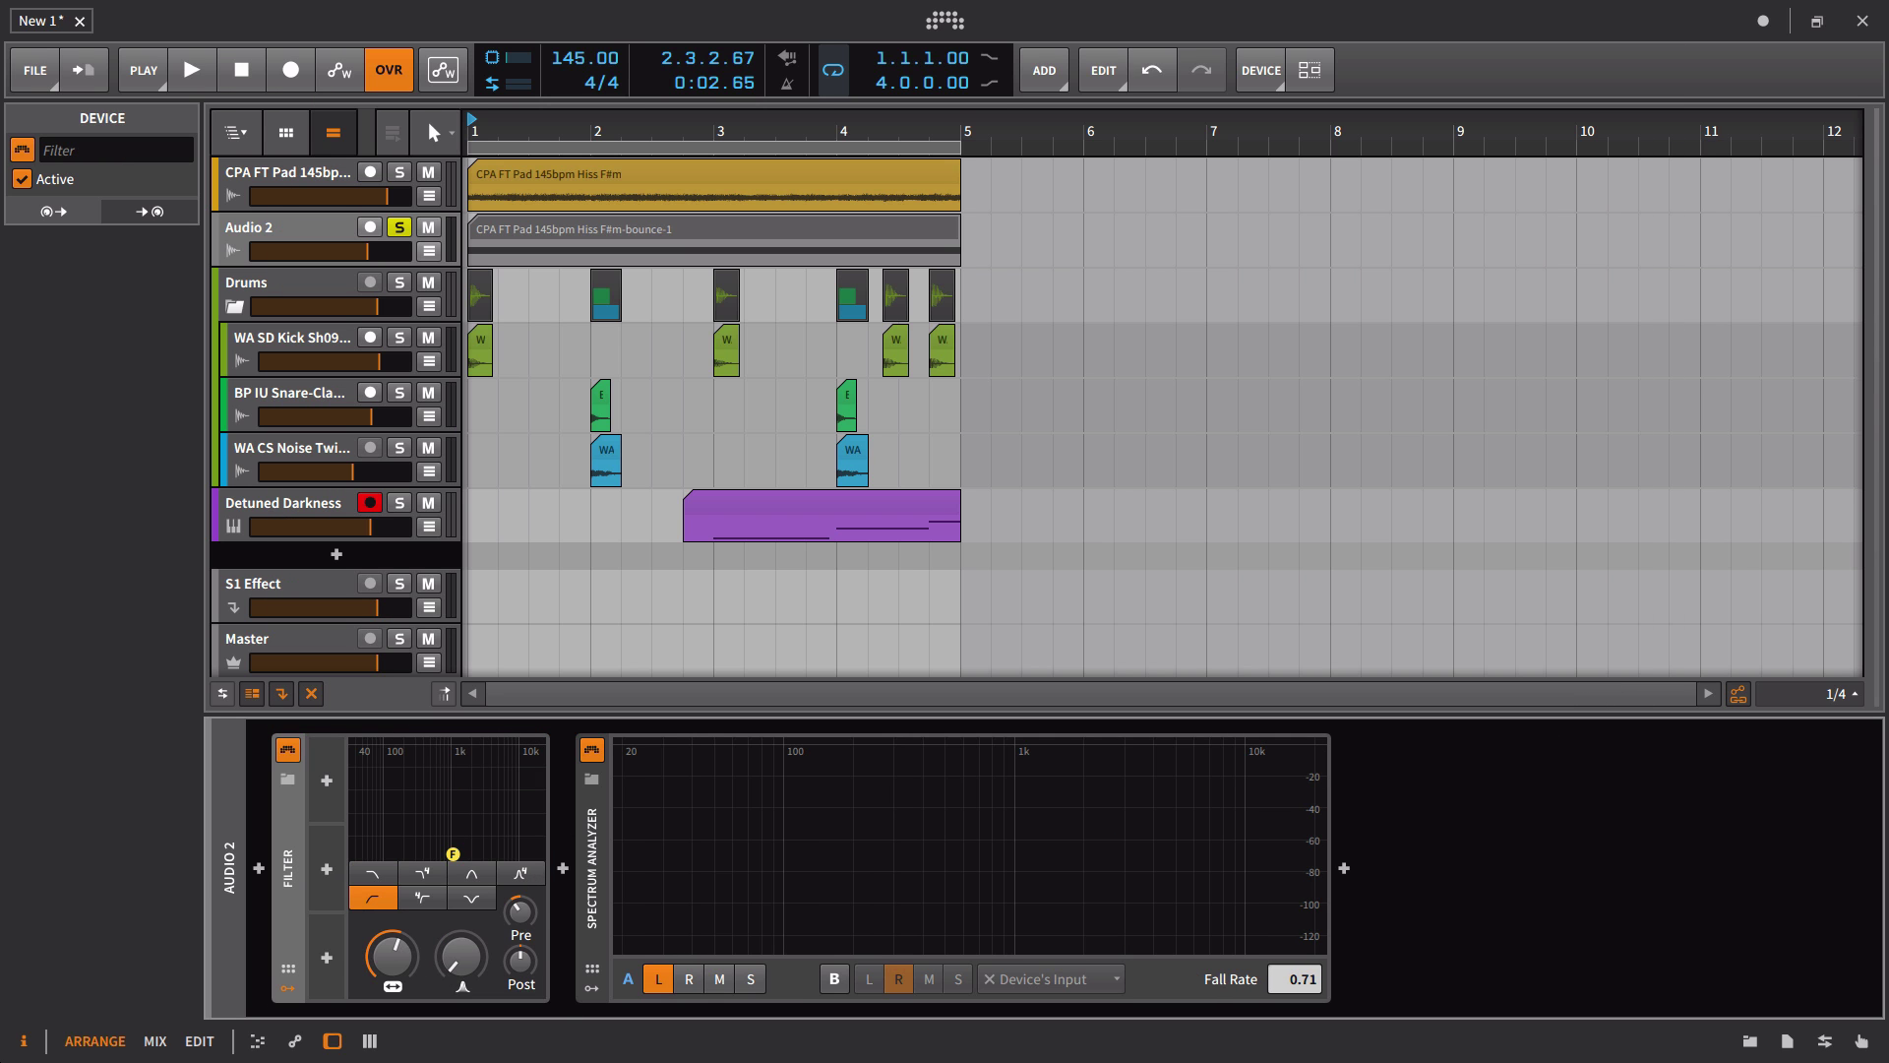
left_click_drag(393, 956, 393, 1038)
key("space")
left_click_drag(393, 956, 394, 914)
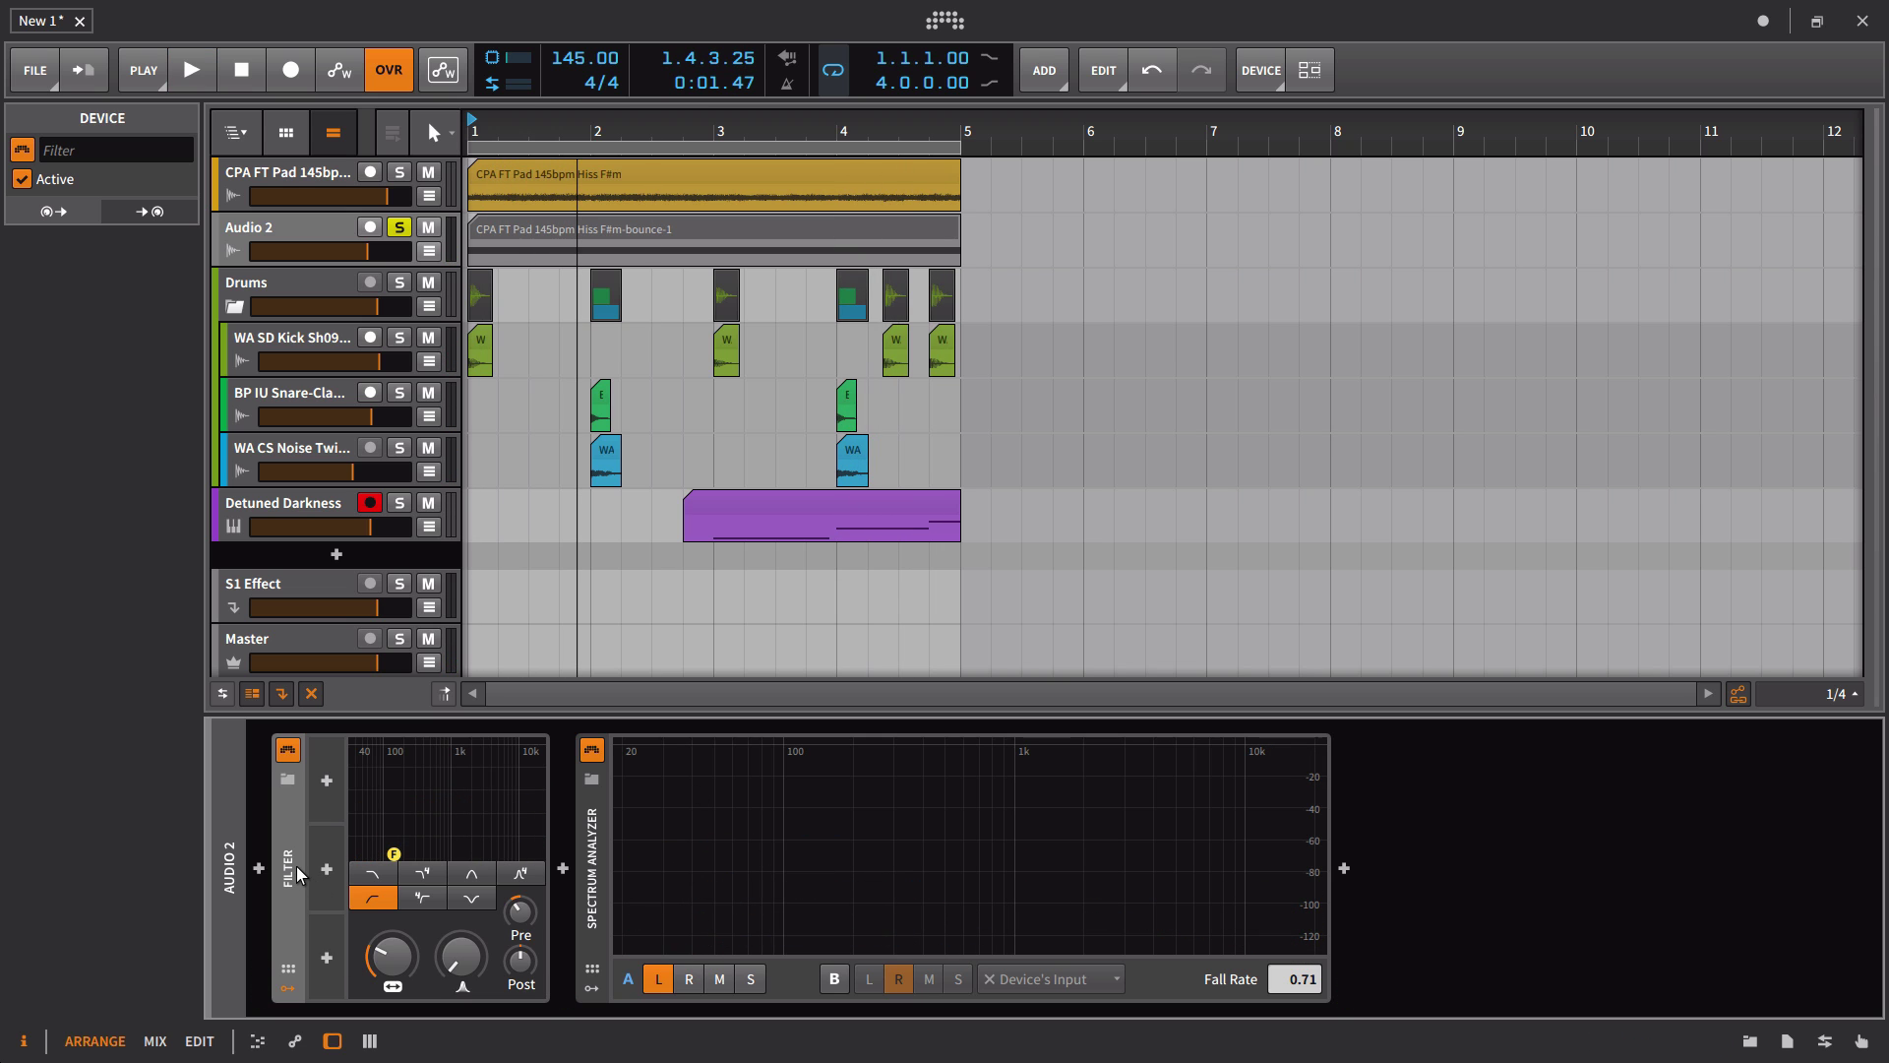
Step: Delete the Filter and the Spectrum Analyzer from the Audio 2 track
key("Delete")
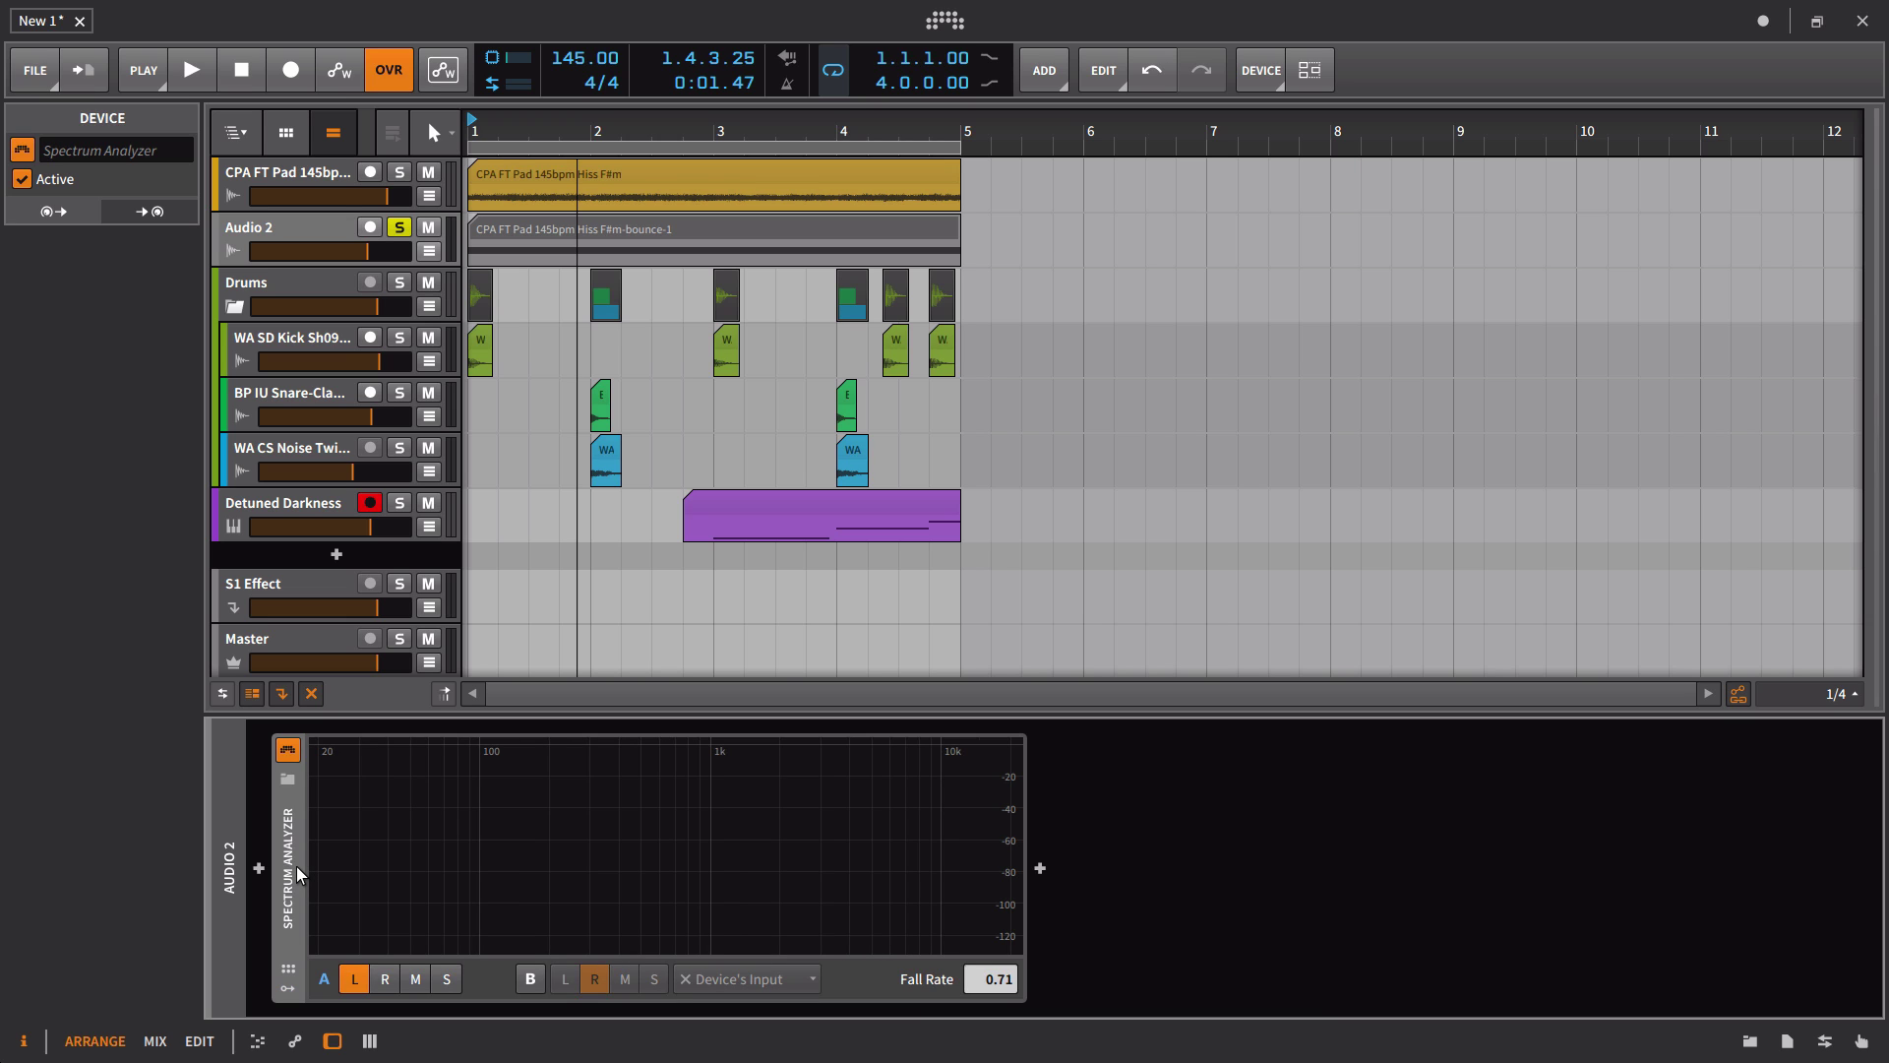
key("Delete")
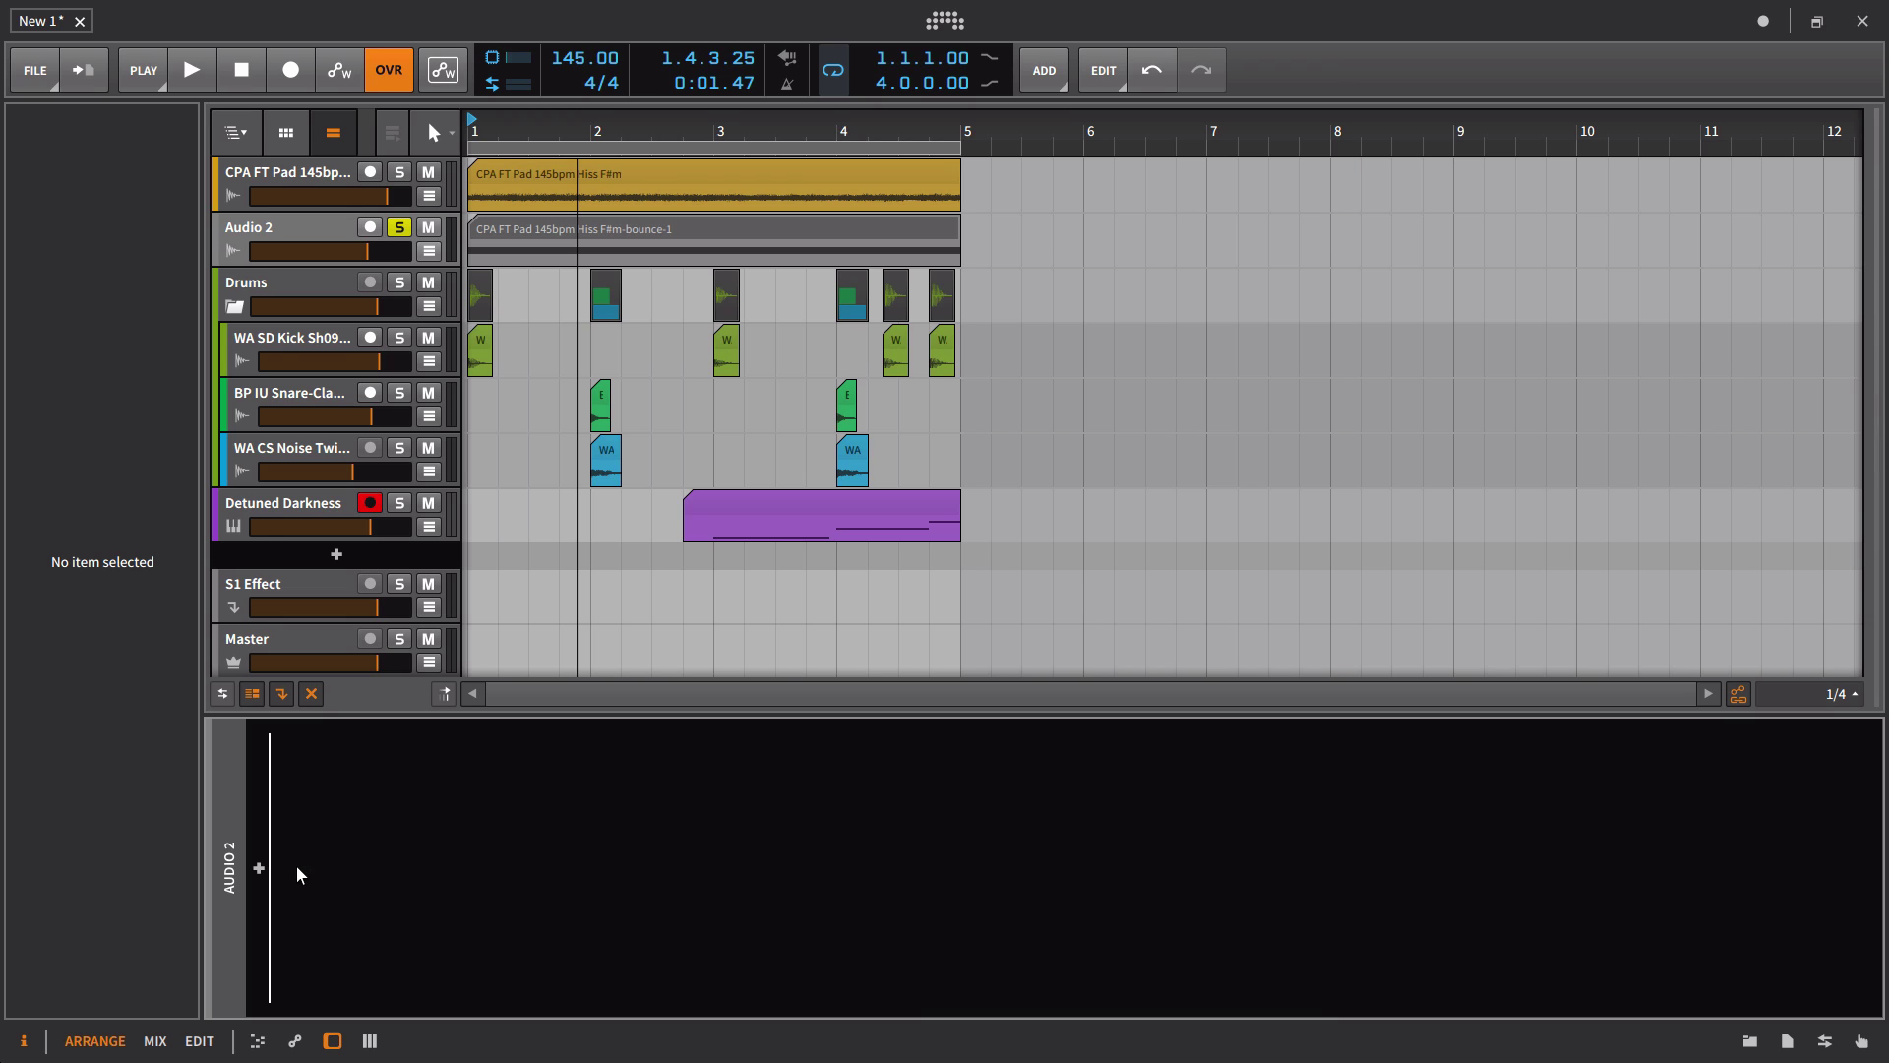
Step: Select the pad track, adjust the Dual Pan's right-channel pan, and solo the track
left_click(276, 172)
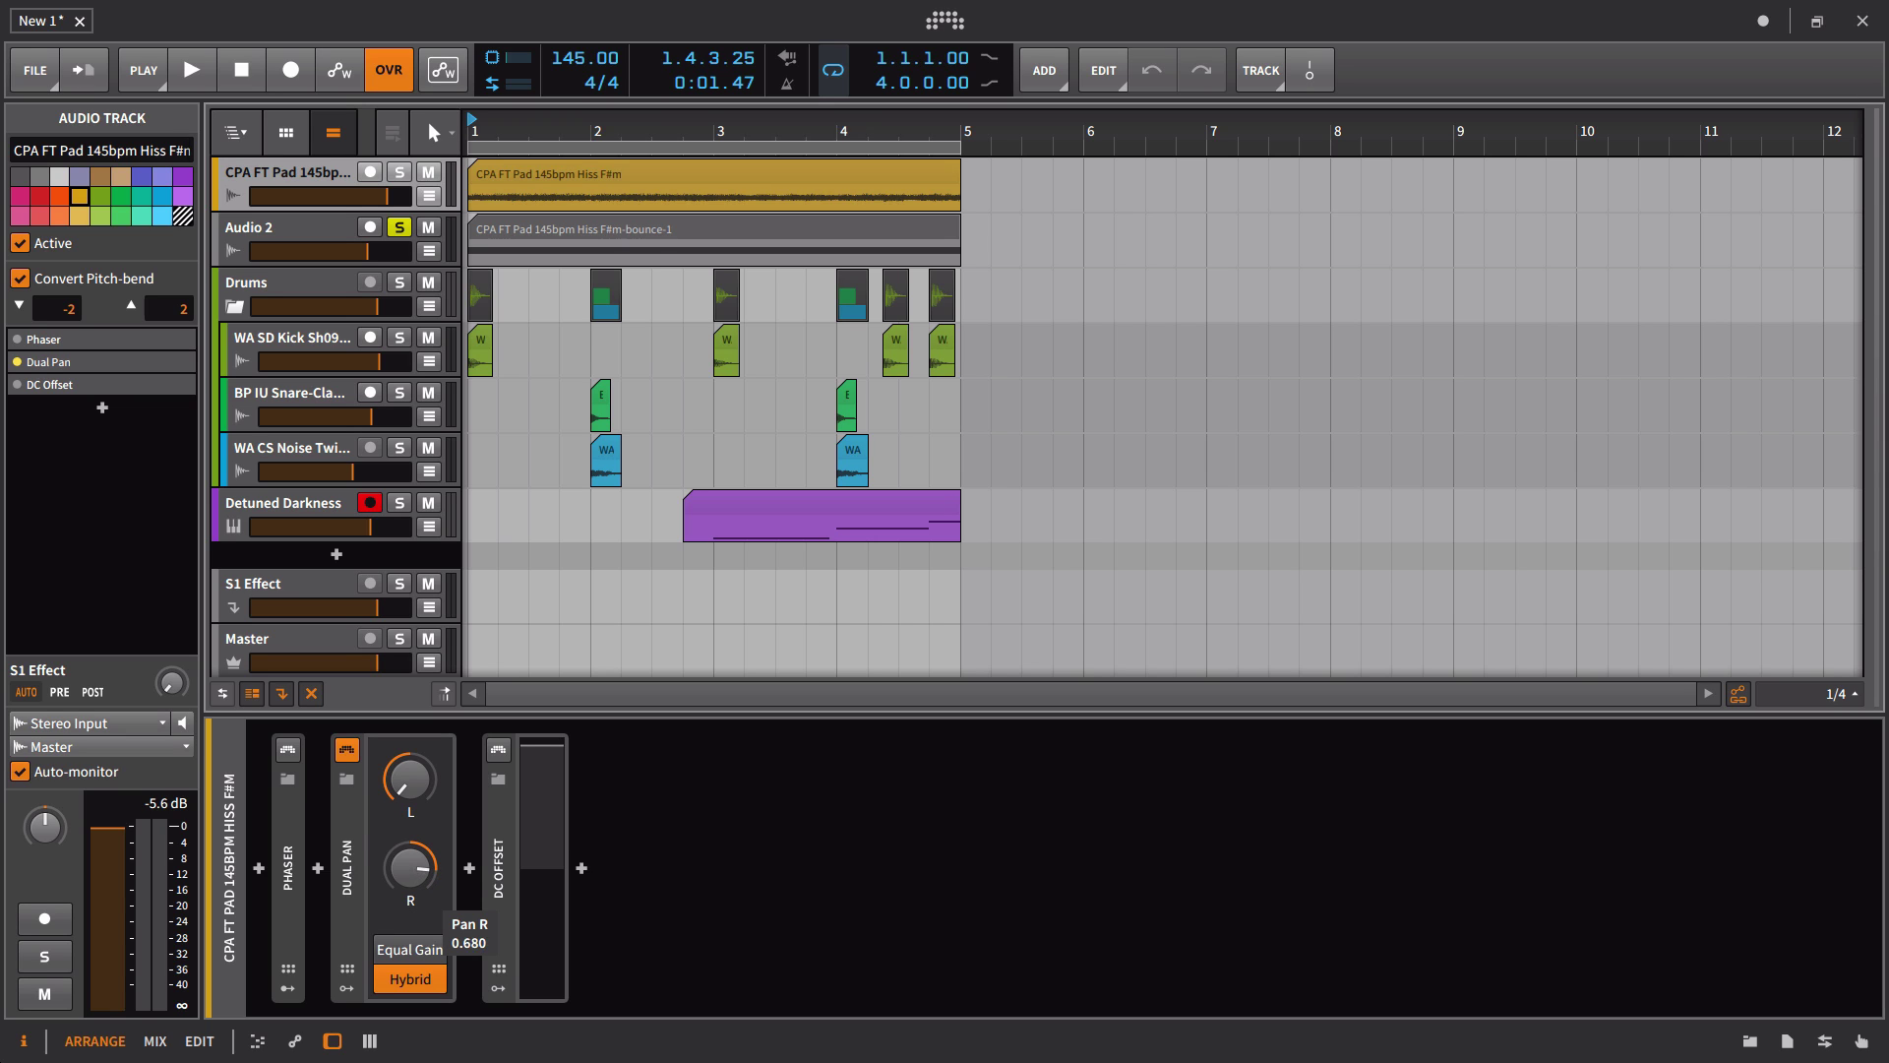
left_click_drag(411, 868, 418, 876)
left_click(398, 172)
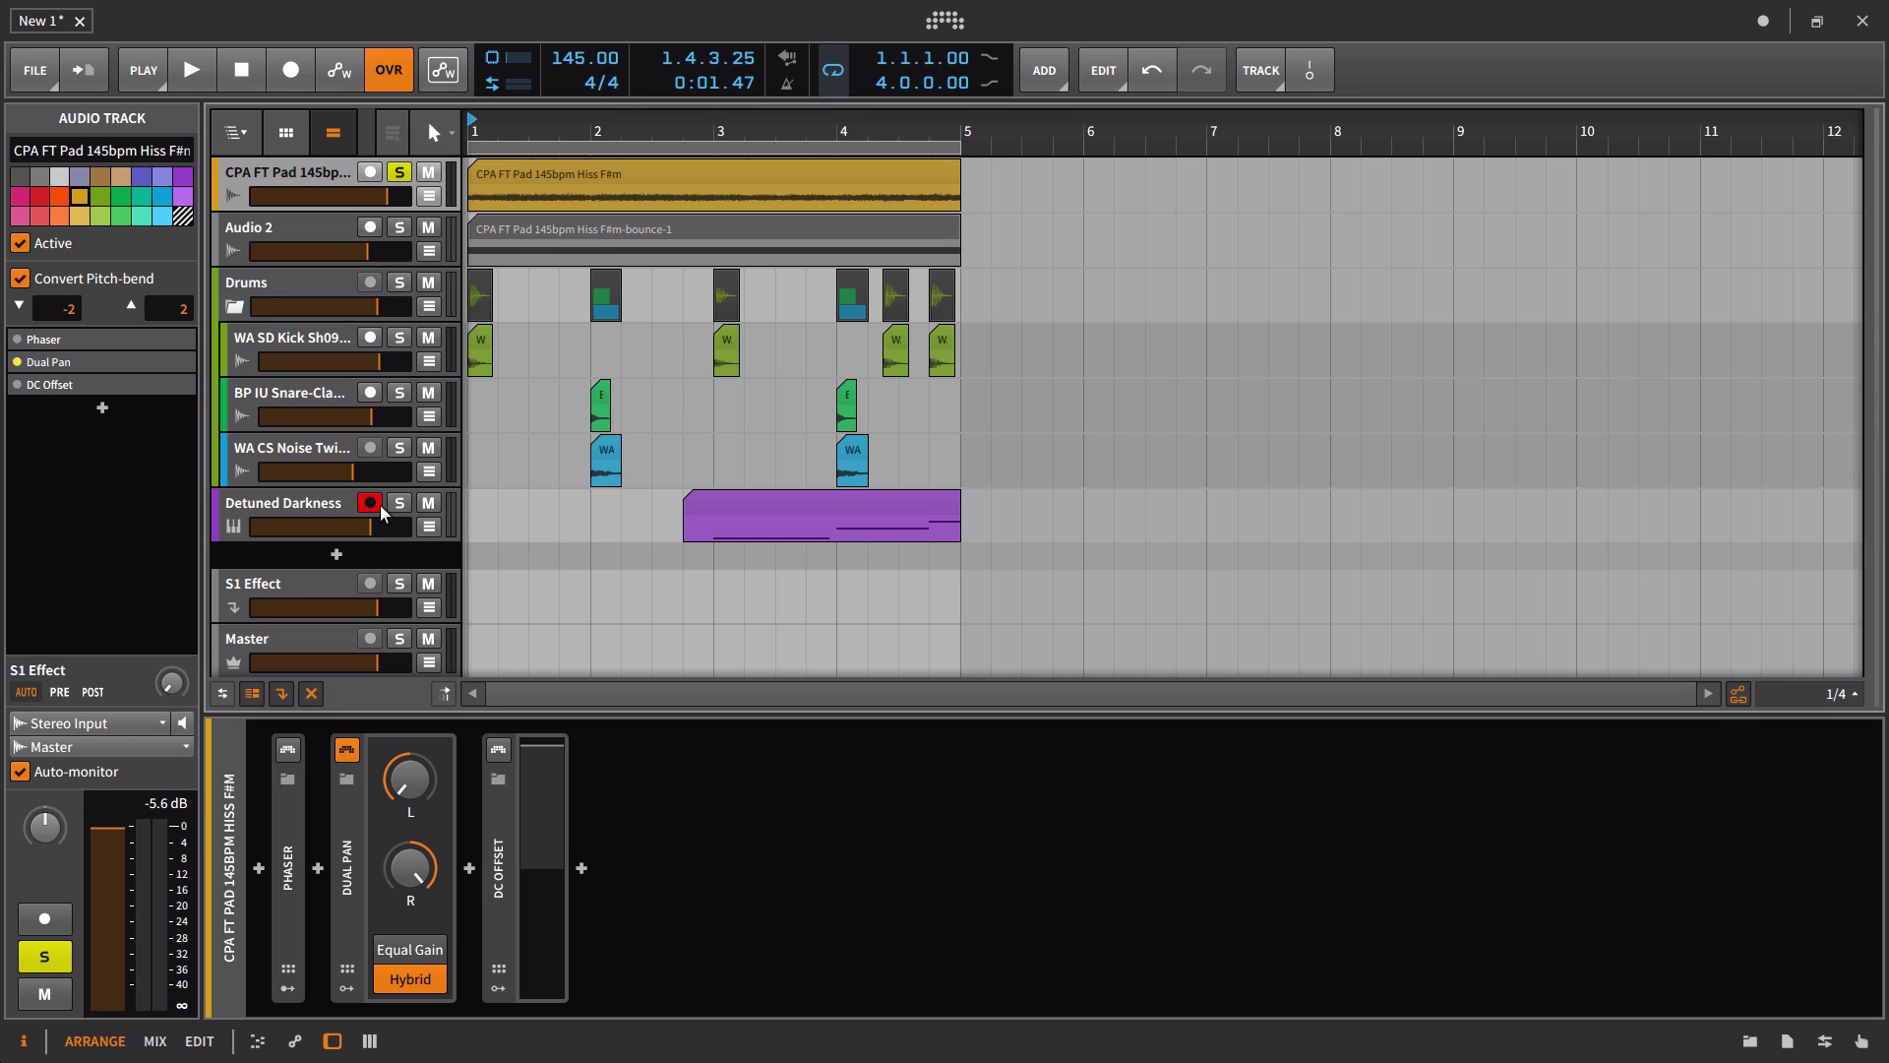
left_click_drag(48, 825, 57, 822)
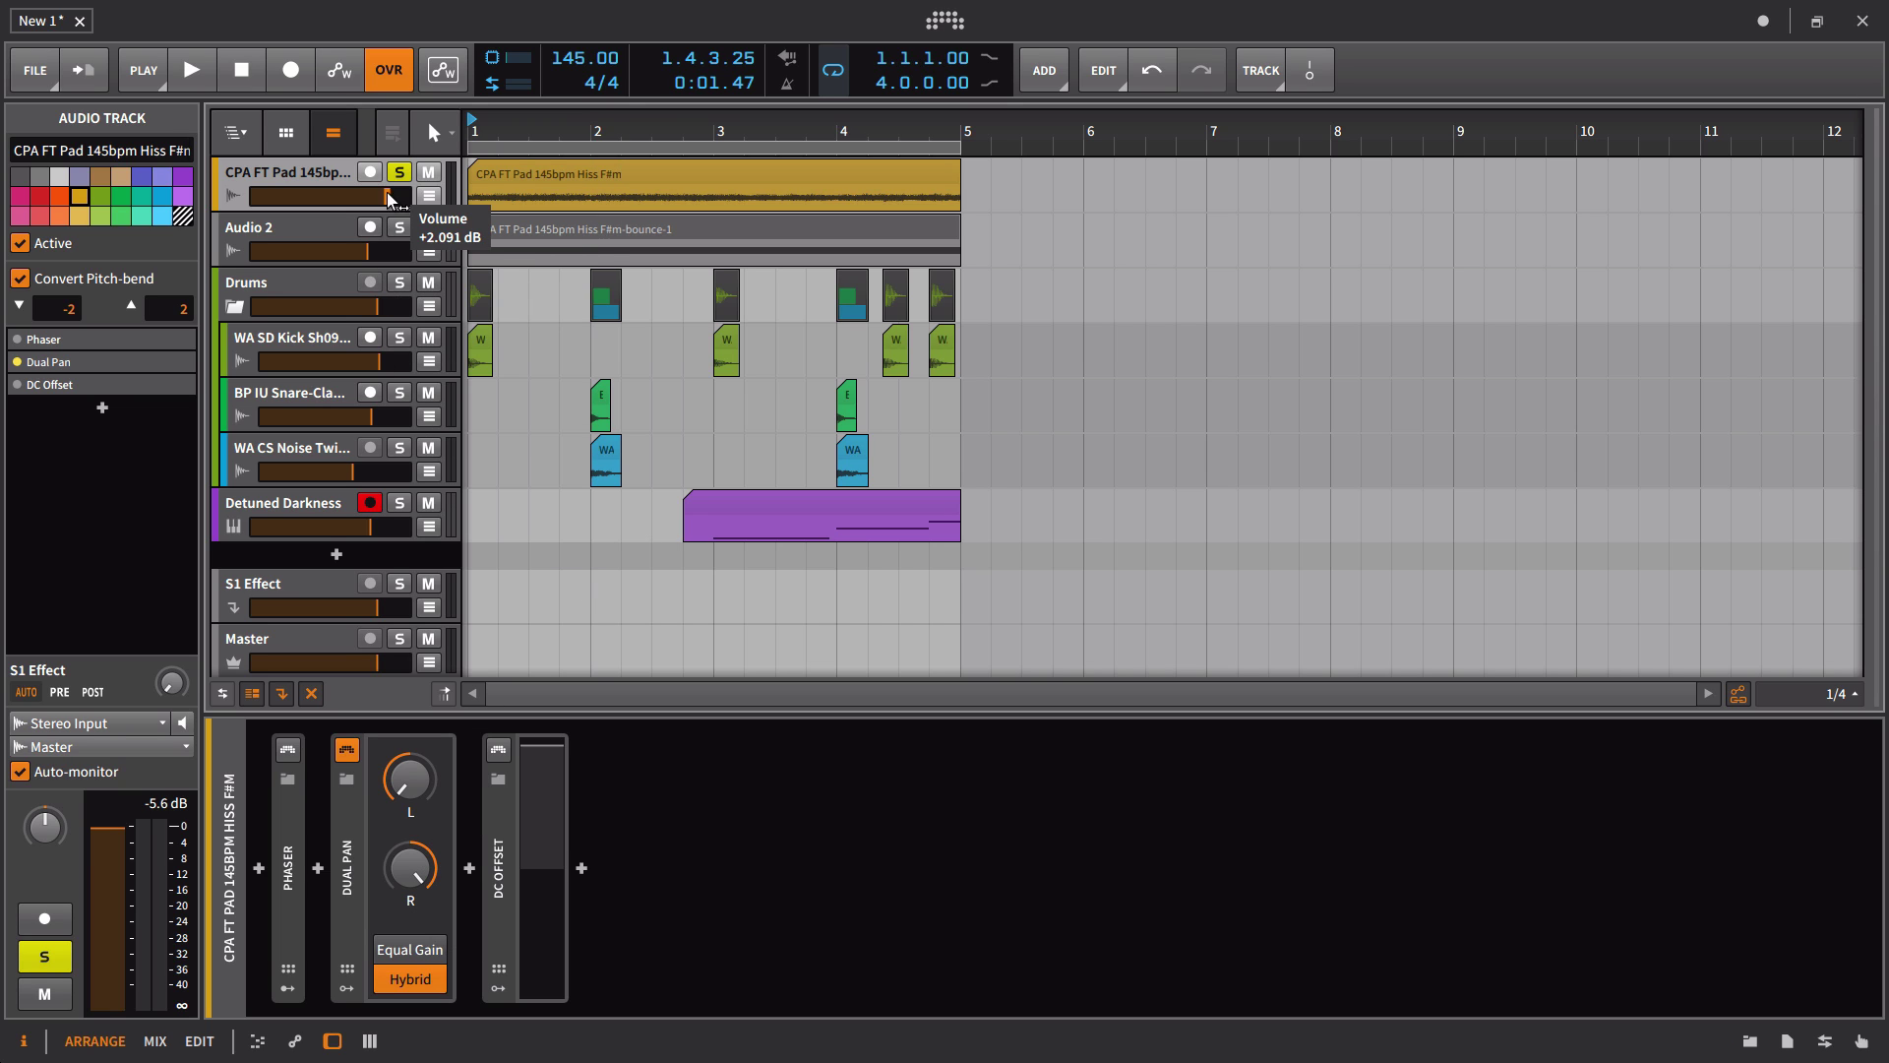
Step: Lower the pad track's volume, play the loop while changing the Dual Pan's right-channel pan, and select the DC Offset device
left_click_drag(364, 196, 352, 195)
key("space")
left_click_drag(427, 877, 427, 943)
left_click(488, 836)
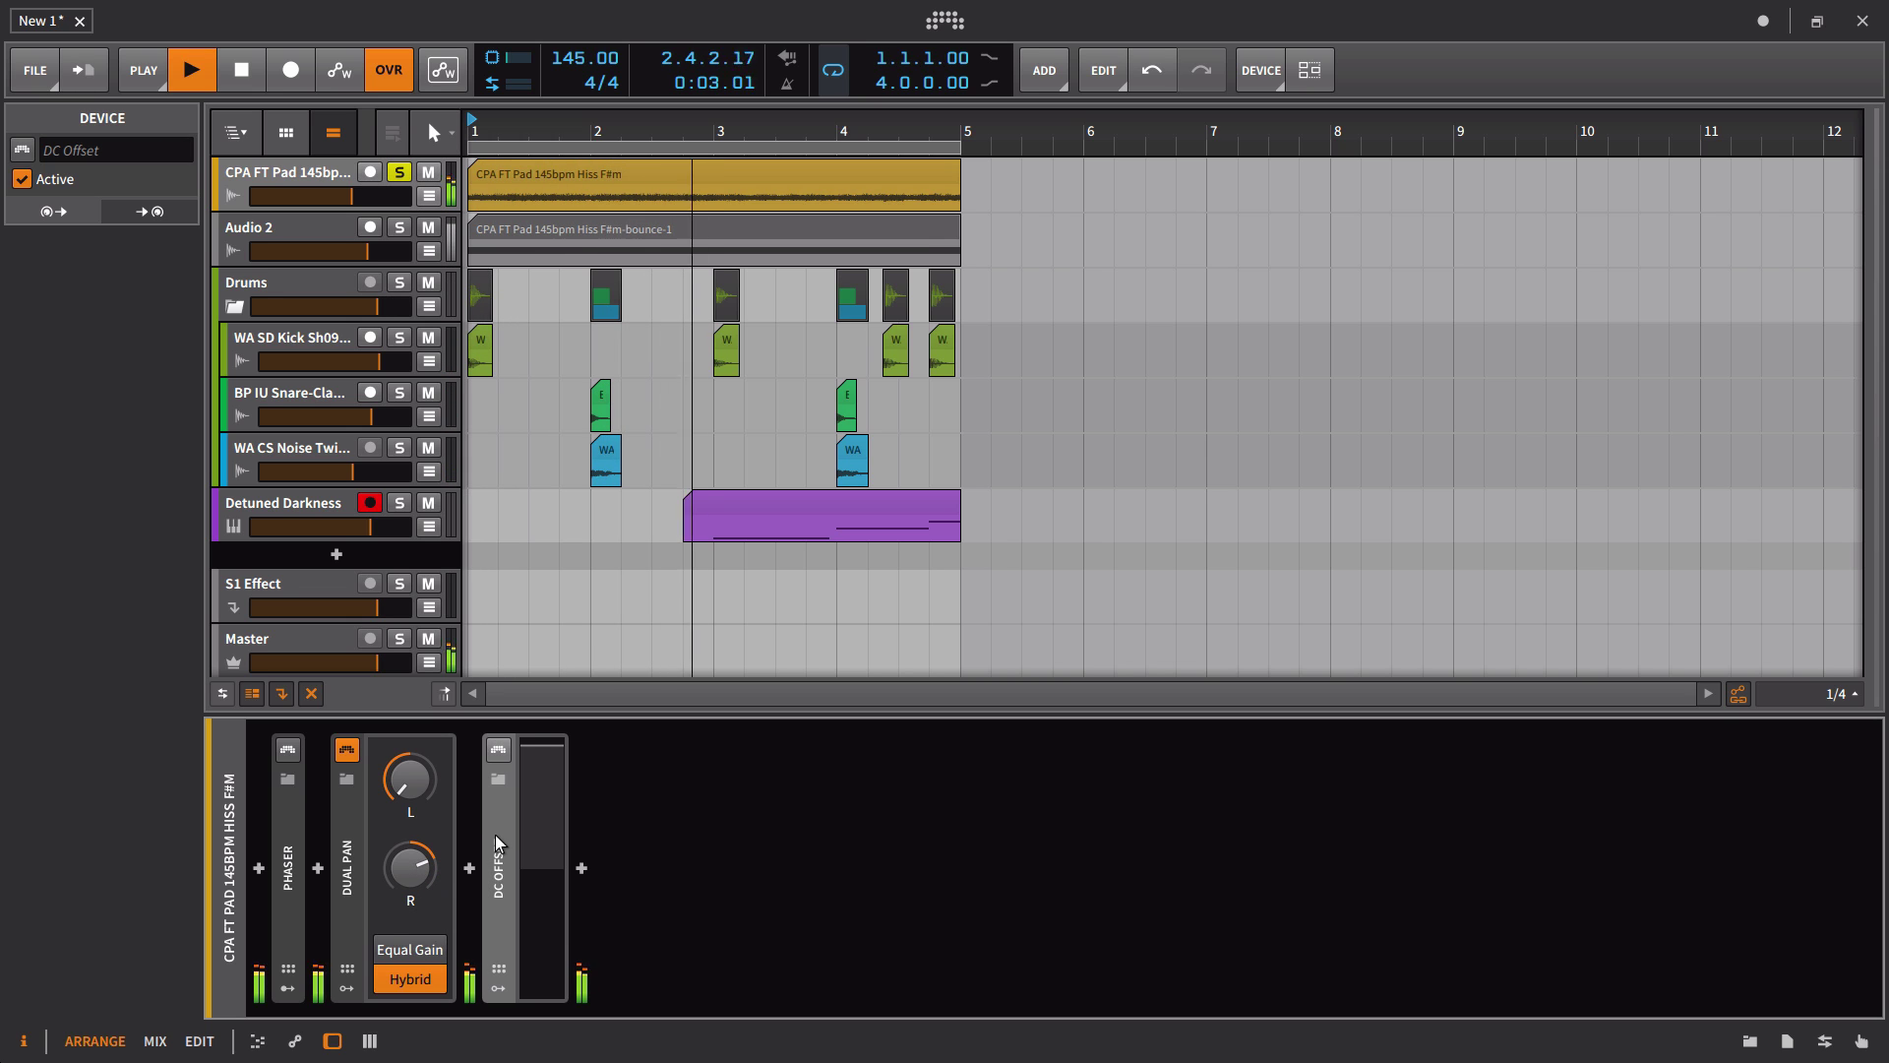
Step: Delete the DC Offset device and vary the Dual Pan's left- and right-channel pans while the loop plays
key("Delete")
left_click_drag(427, 868, 427, 913)
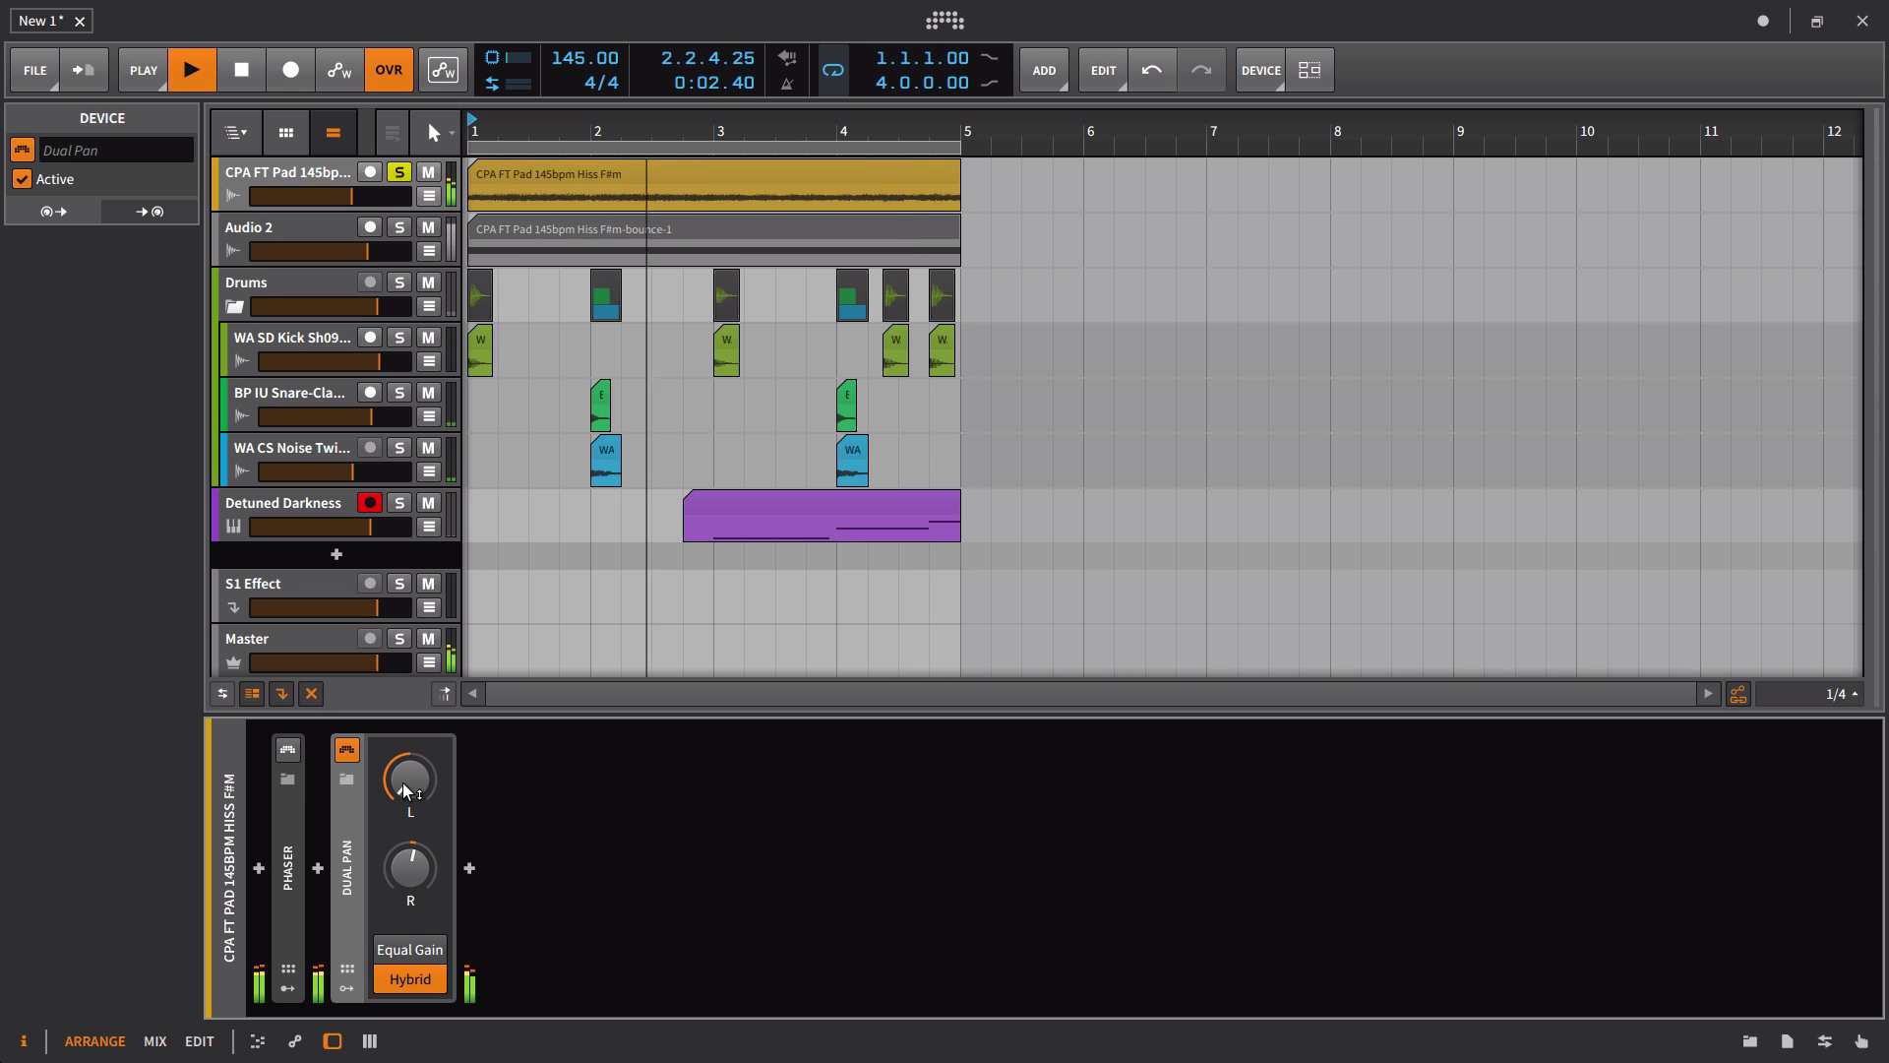
mouse_move(404, 782)
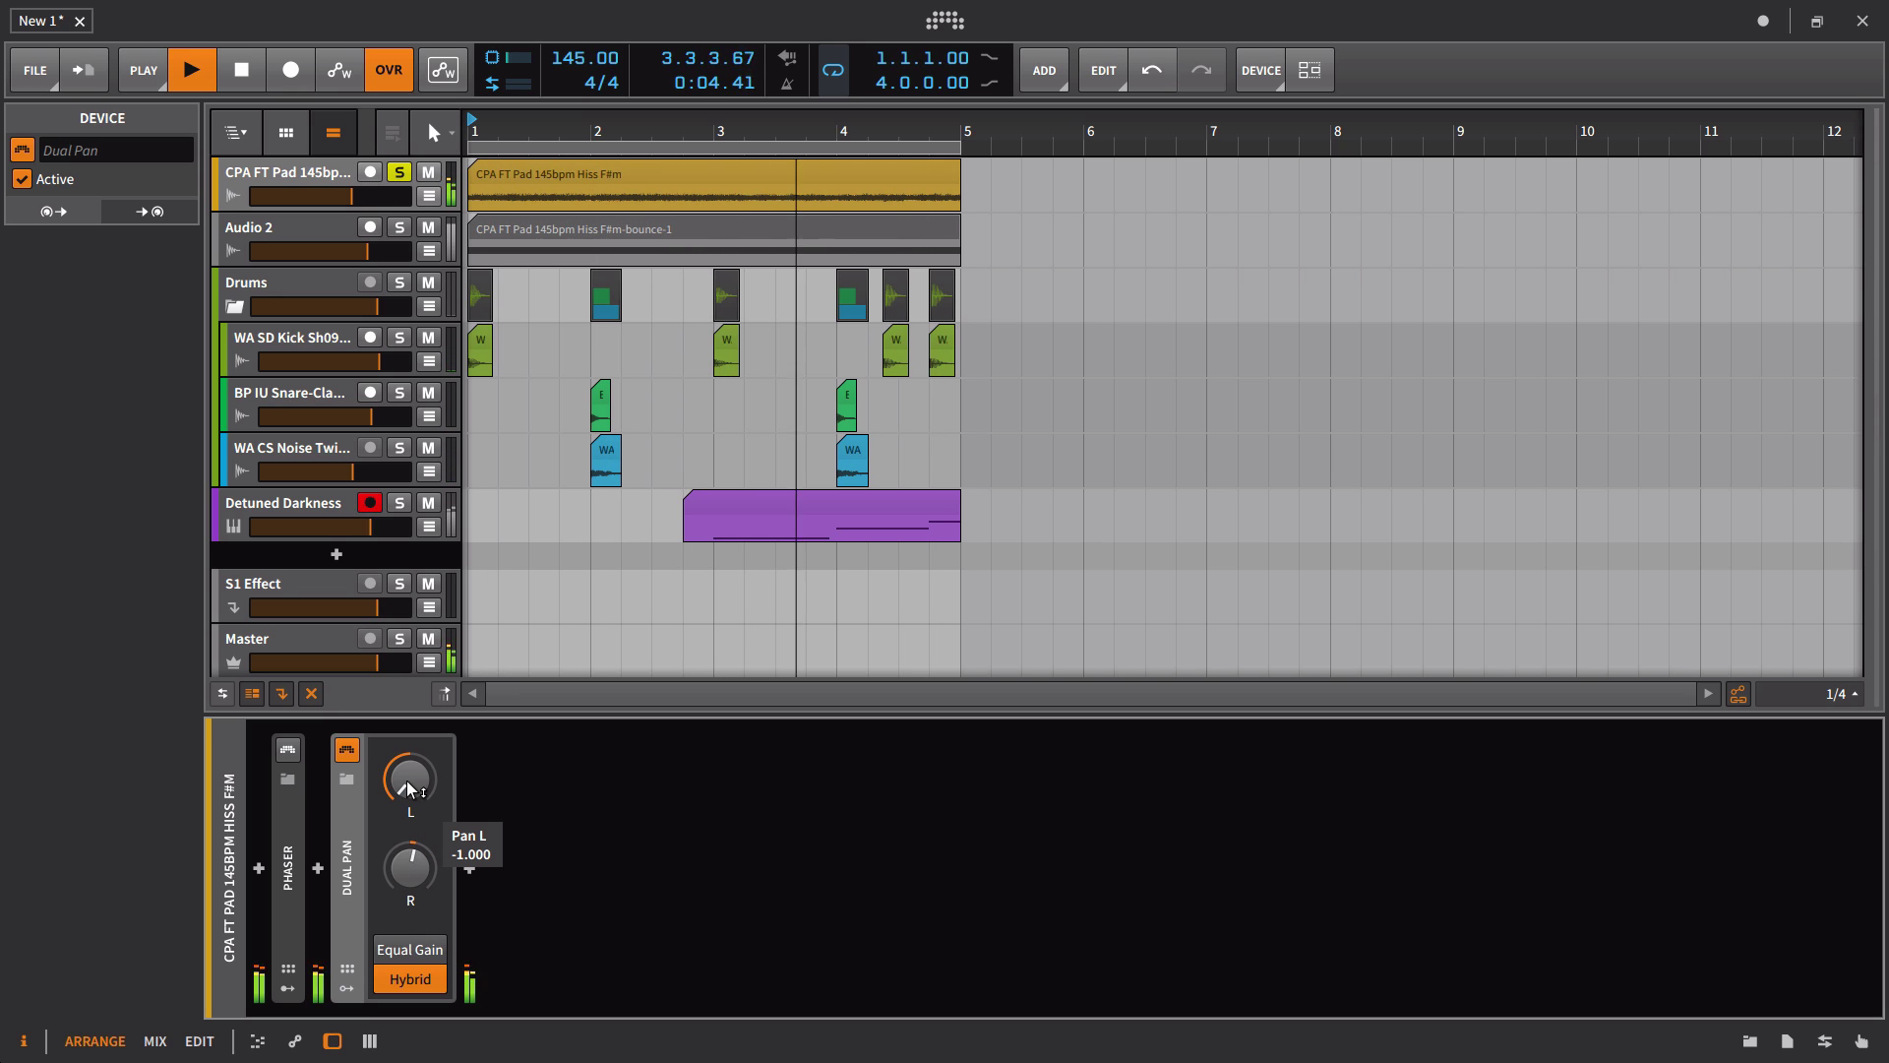
left_click_drag(405, 781, 405, 727)
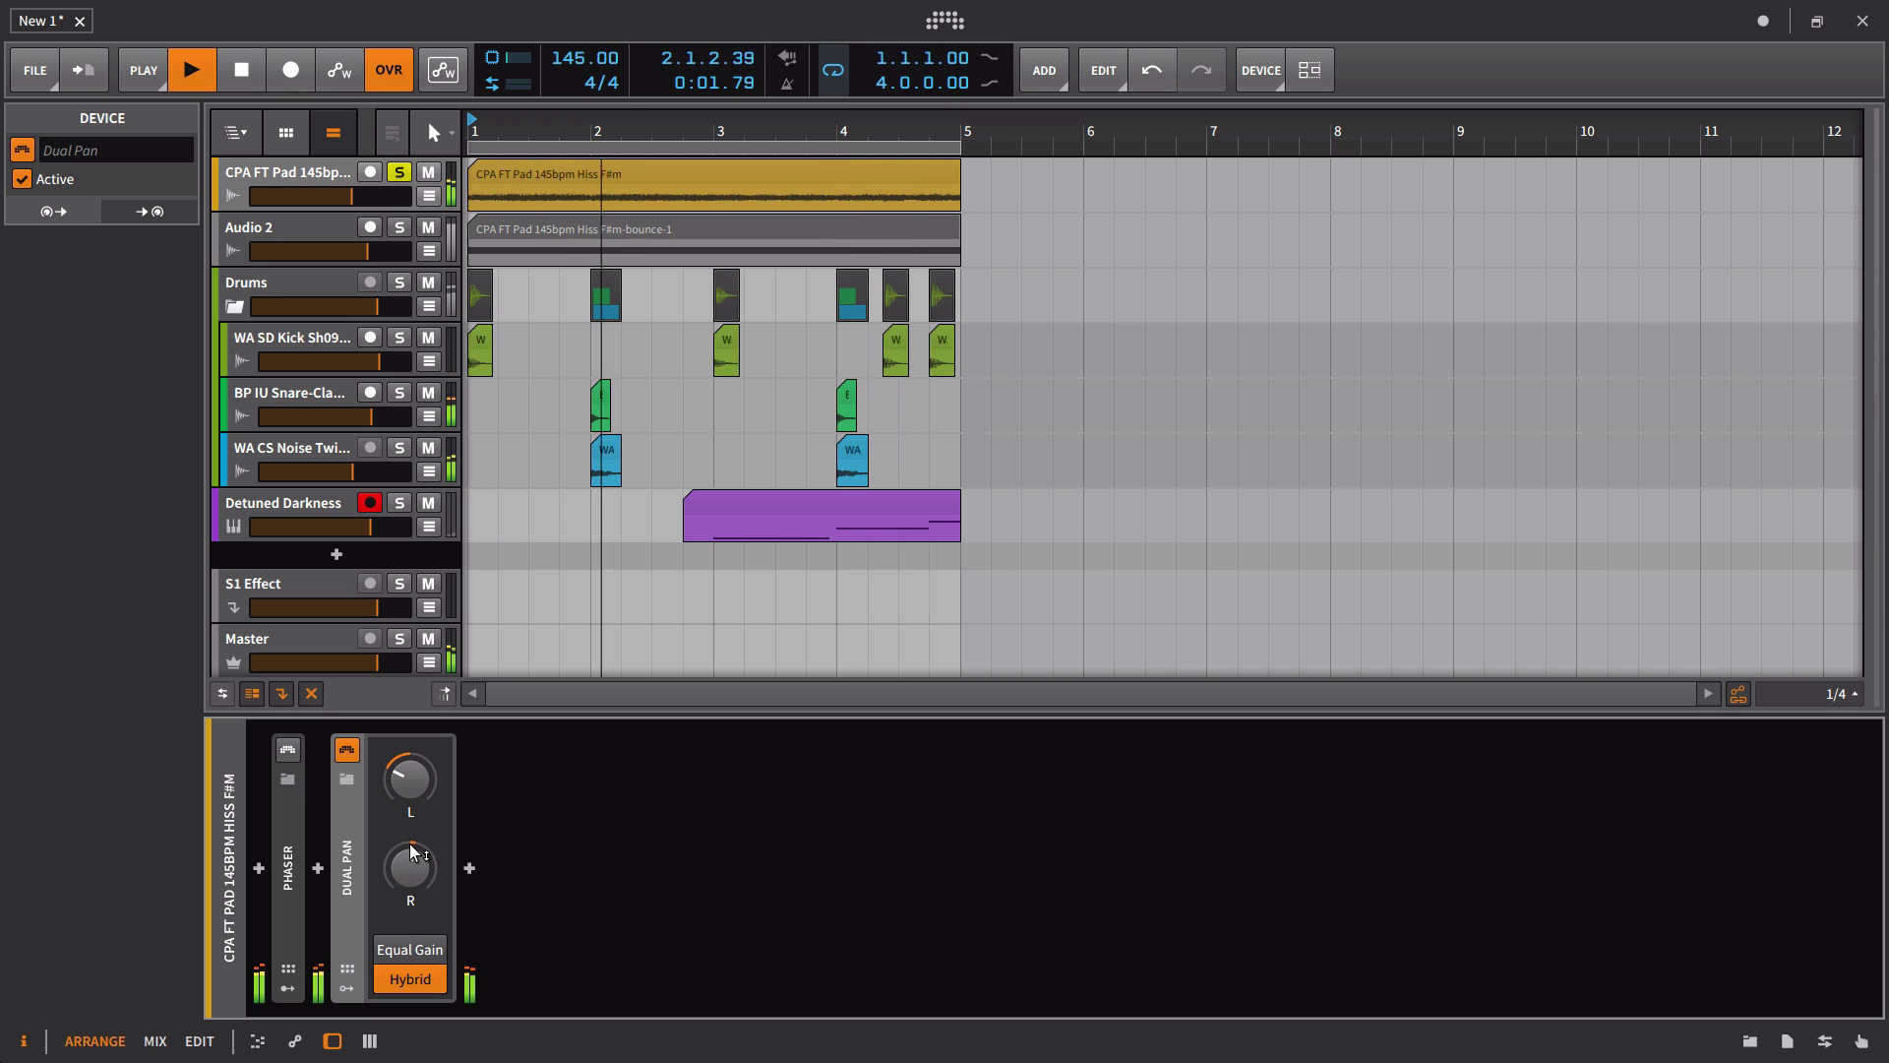
left_click_drag(413, 862, 413, 959)
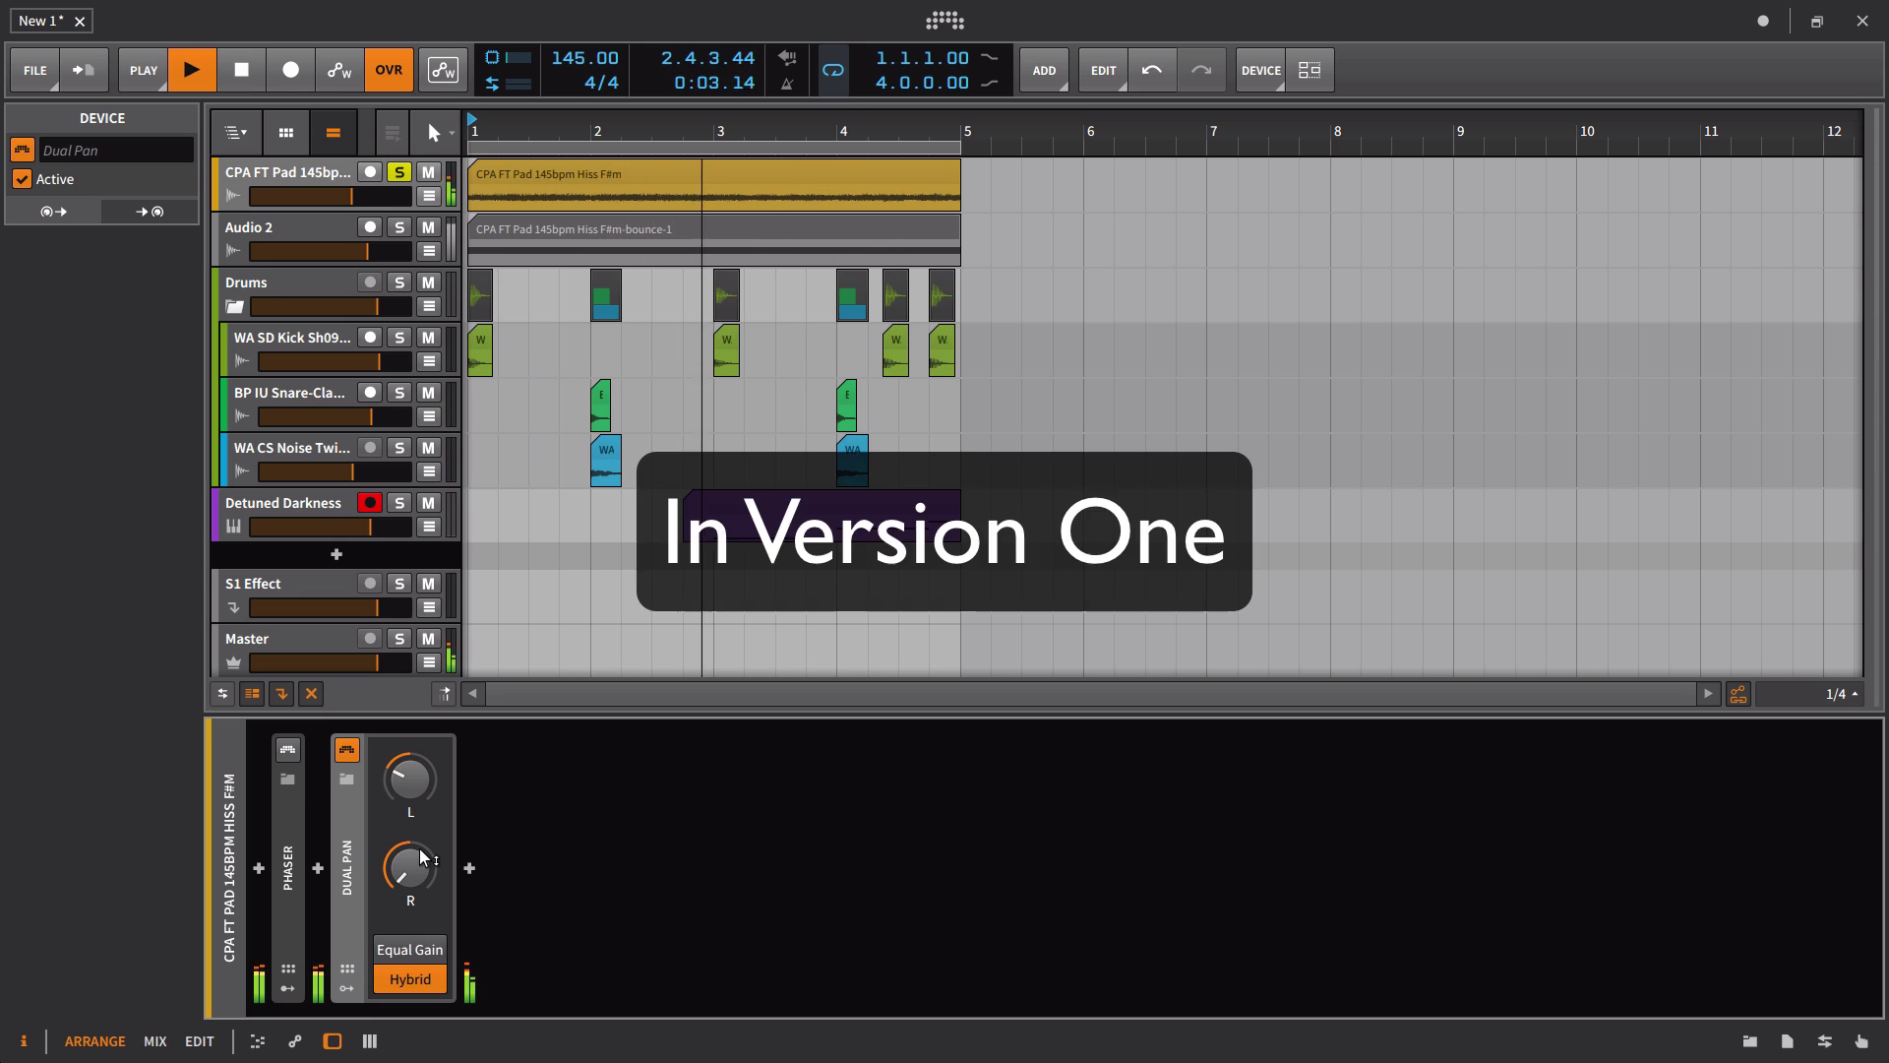
left_click_drag(406, 865, 406, 728)
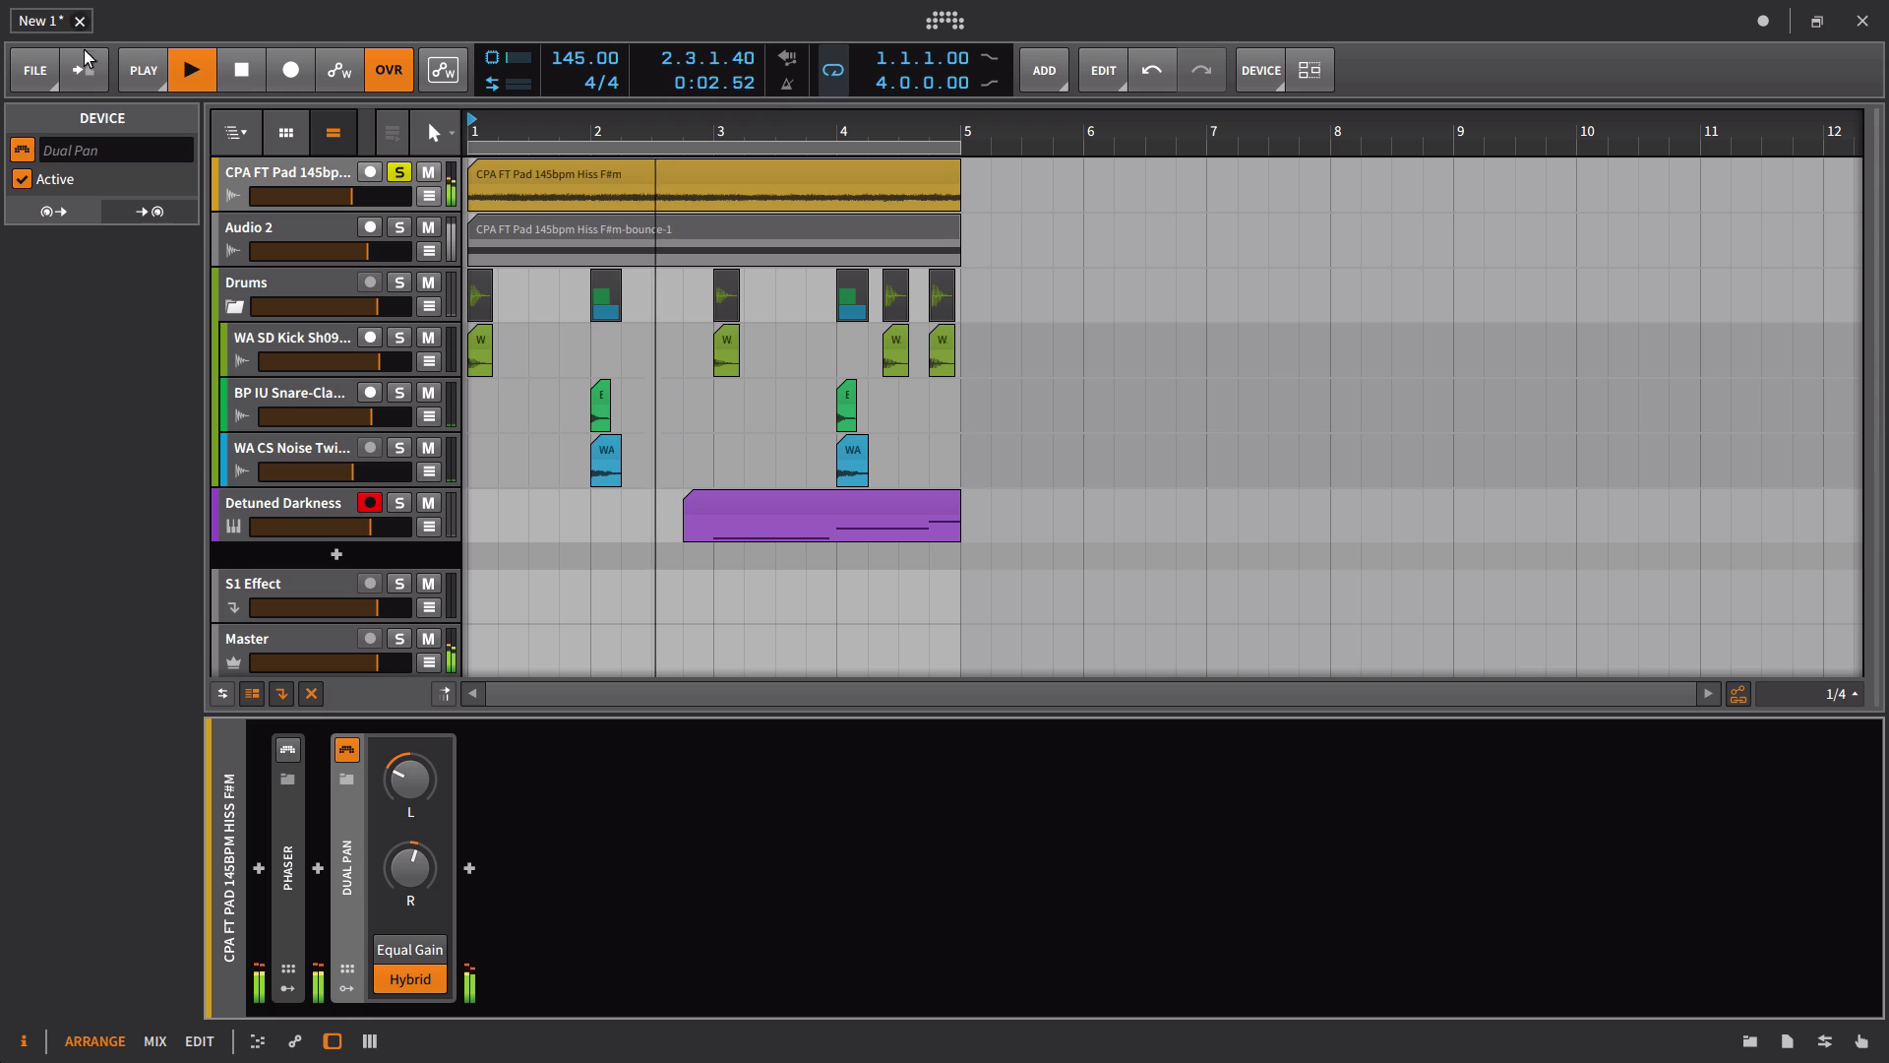
Step: Pan the pad track right to 45.6 %, reset its pan to center, and stop playback
left_click(252, 173)
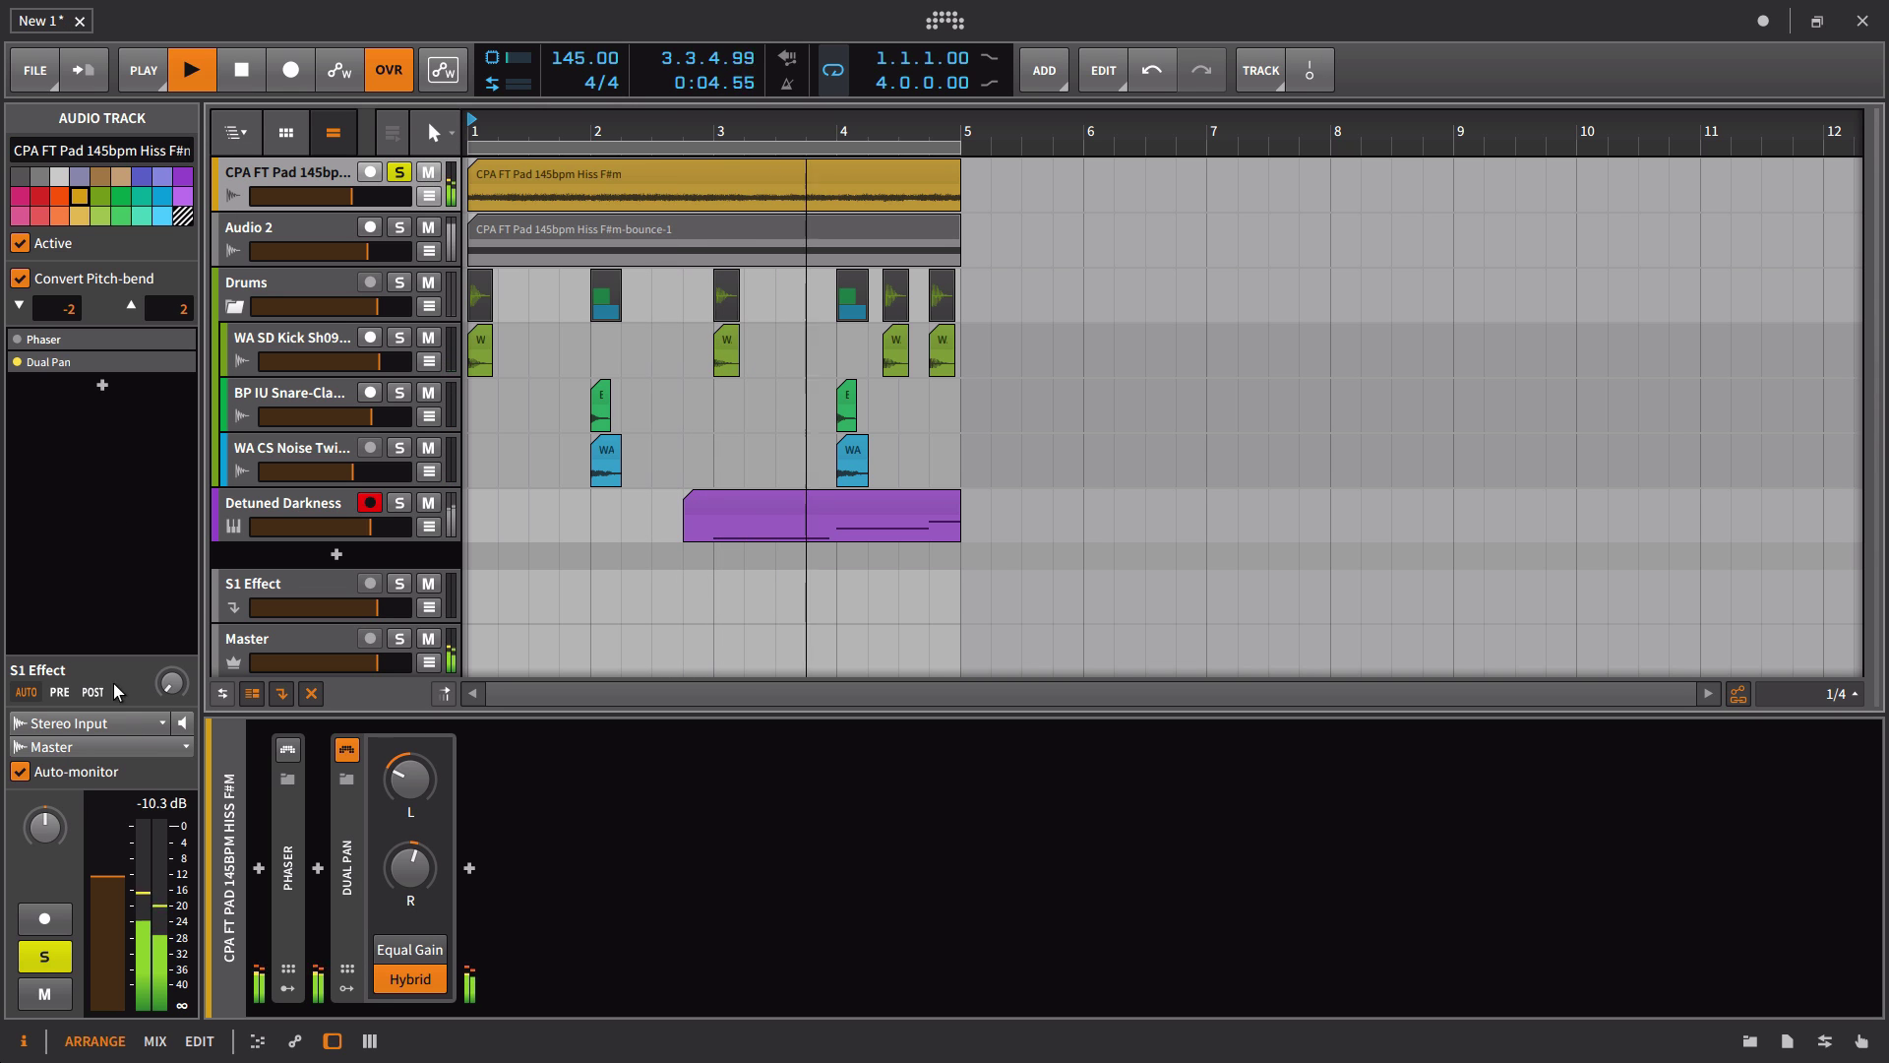
left_click_drag(44, 827, 44, 785)
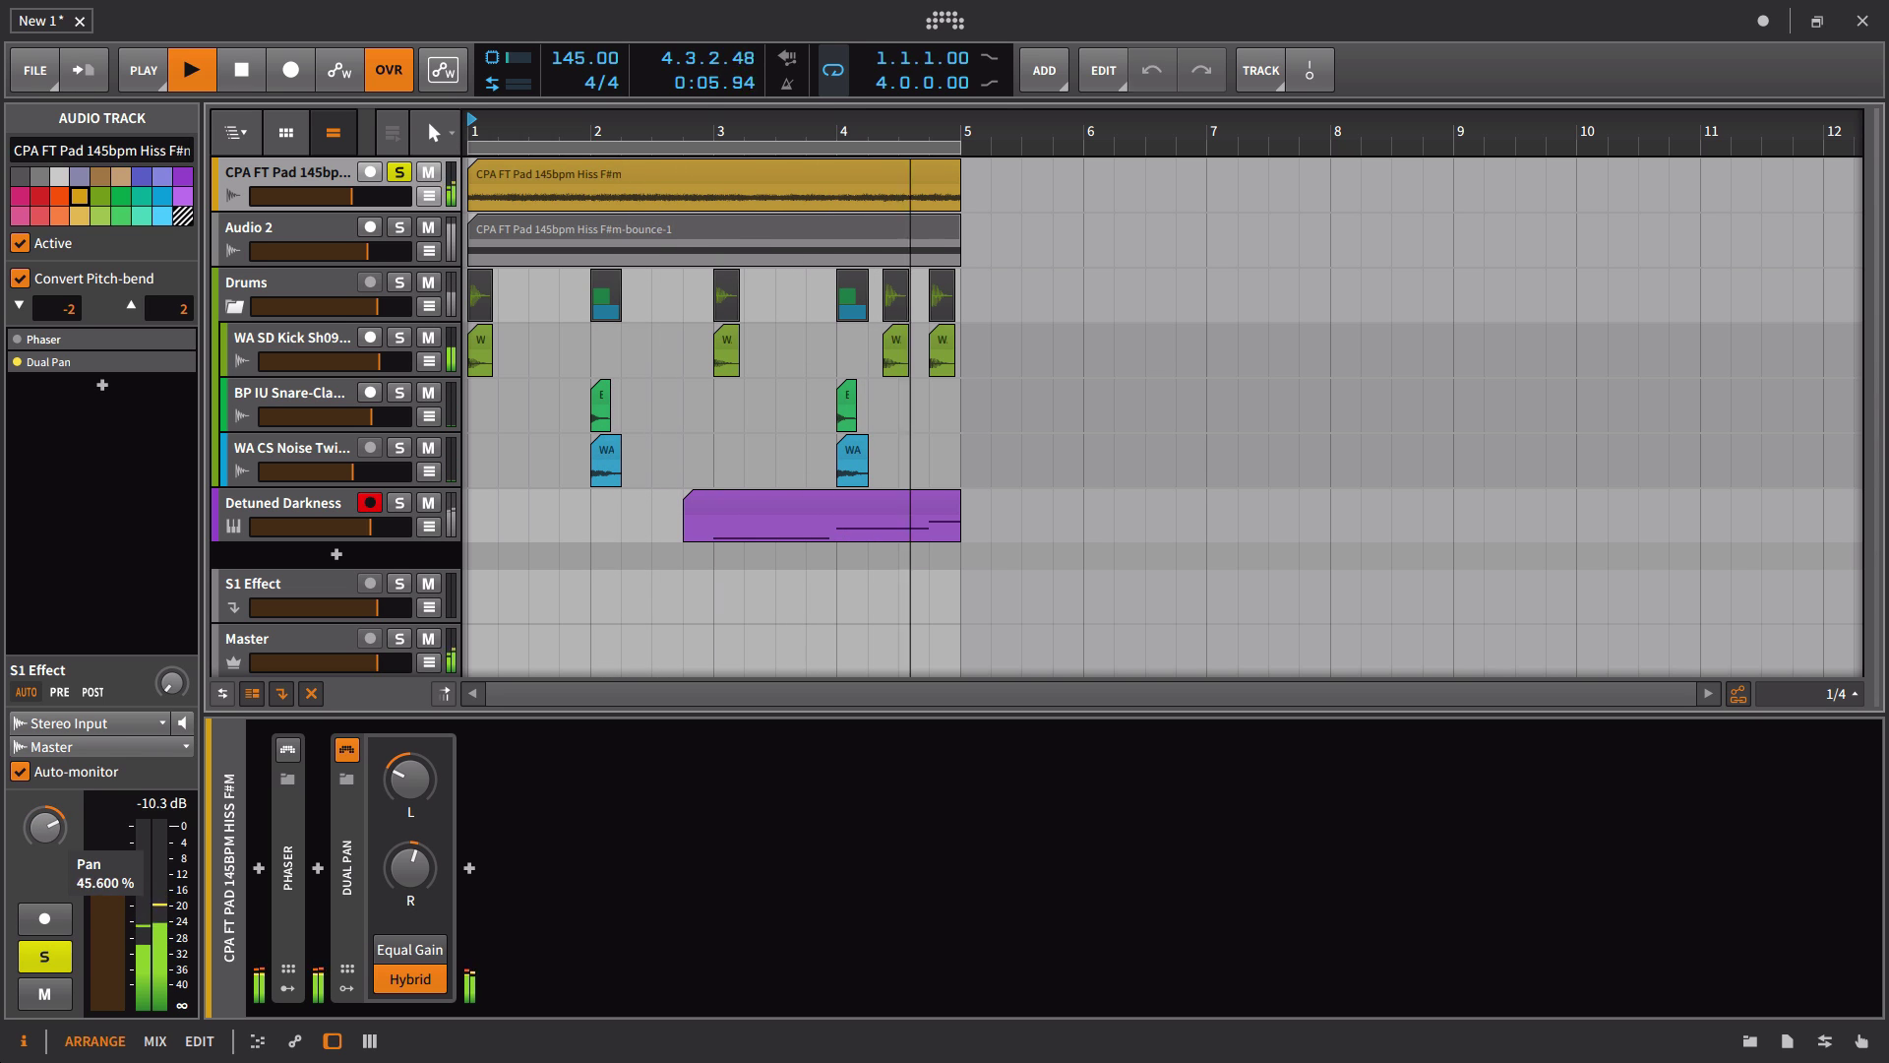
double_click(44, 827)
key("space")
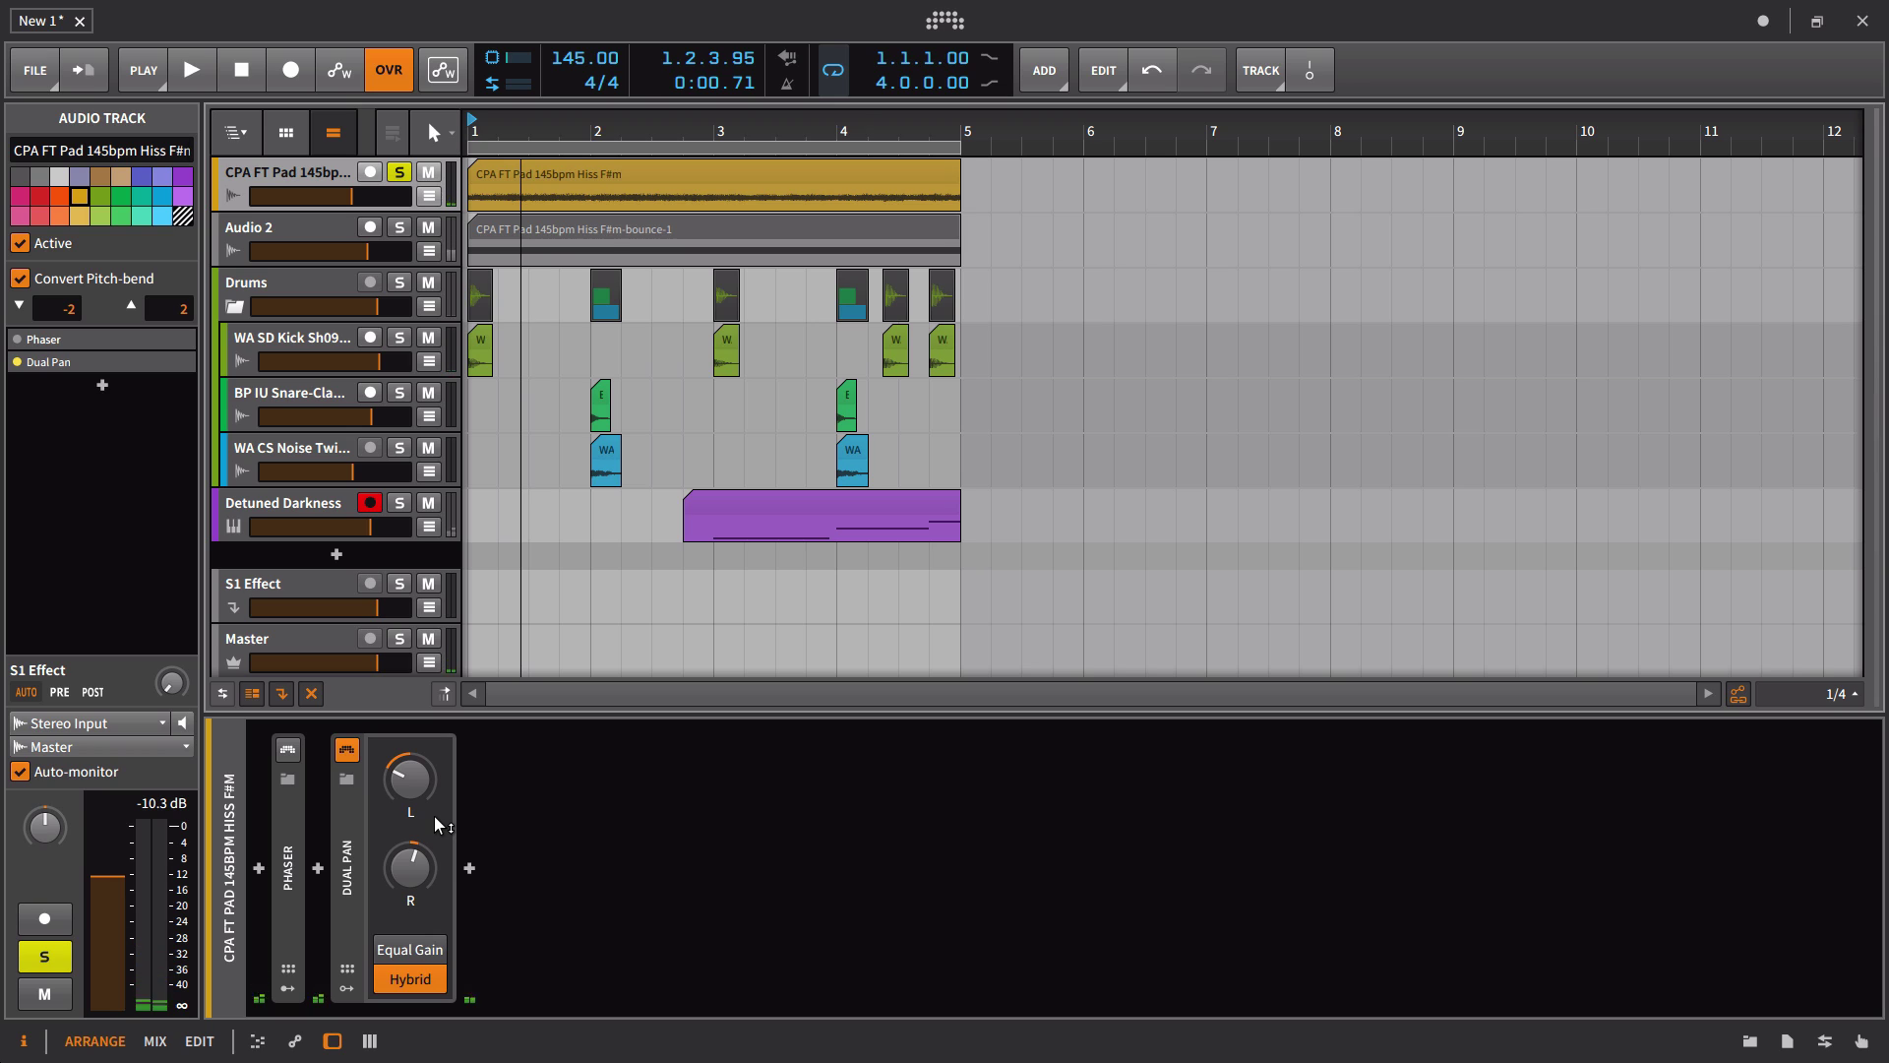
mouse_move(434, 817)
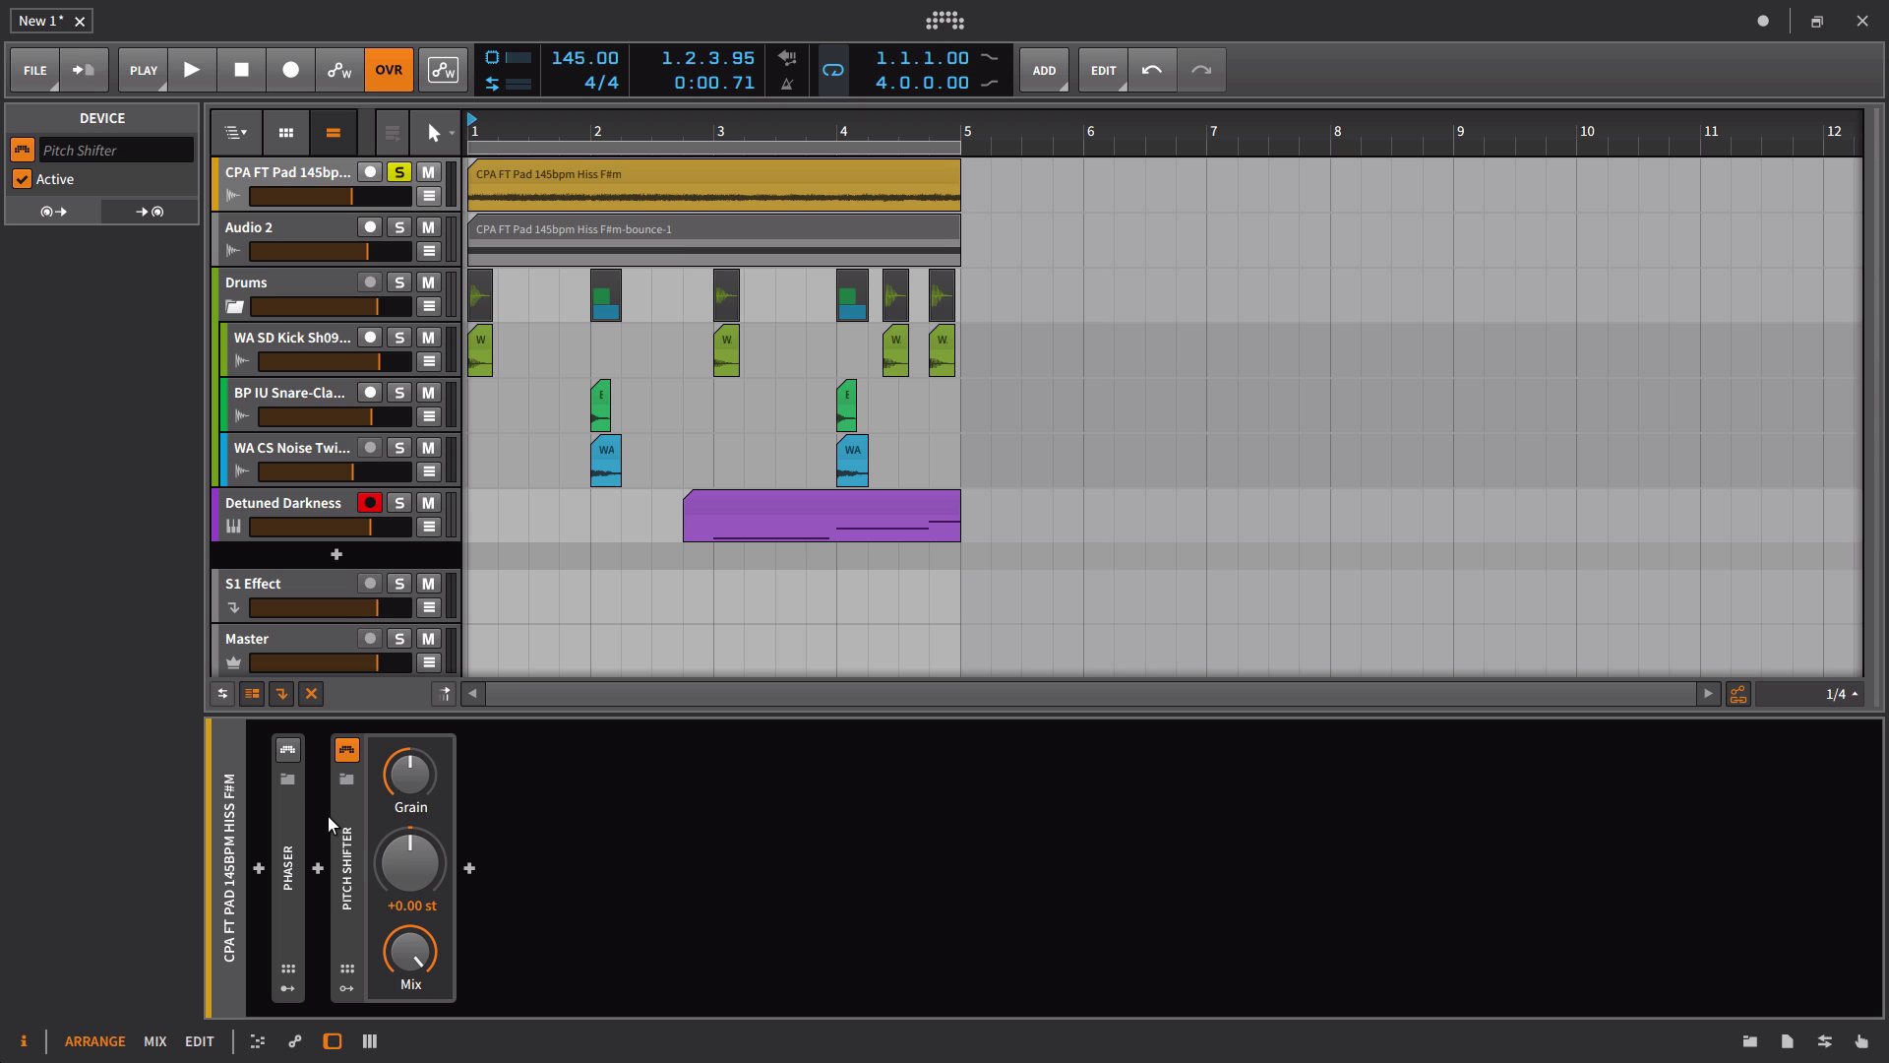
Step: Play the loop, raise the Pitch Shifter's pitch to +6.55 st, and sweep its grain rate from 1 Hz to 100 Hz
key("space")
left_click_drag(446, 884, 409, 868)
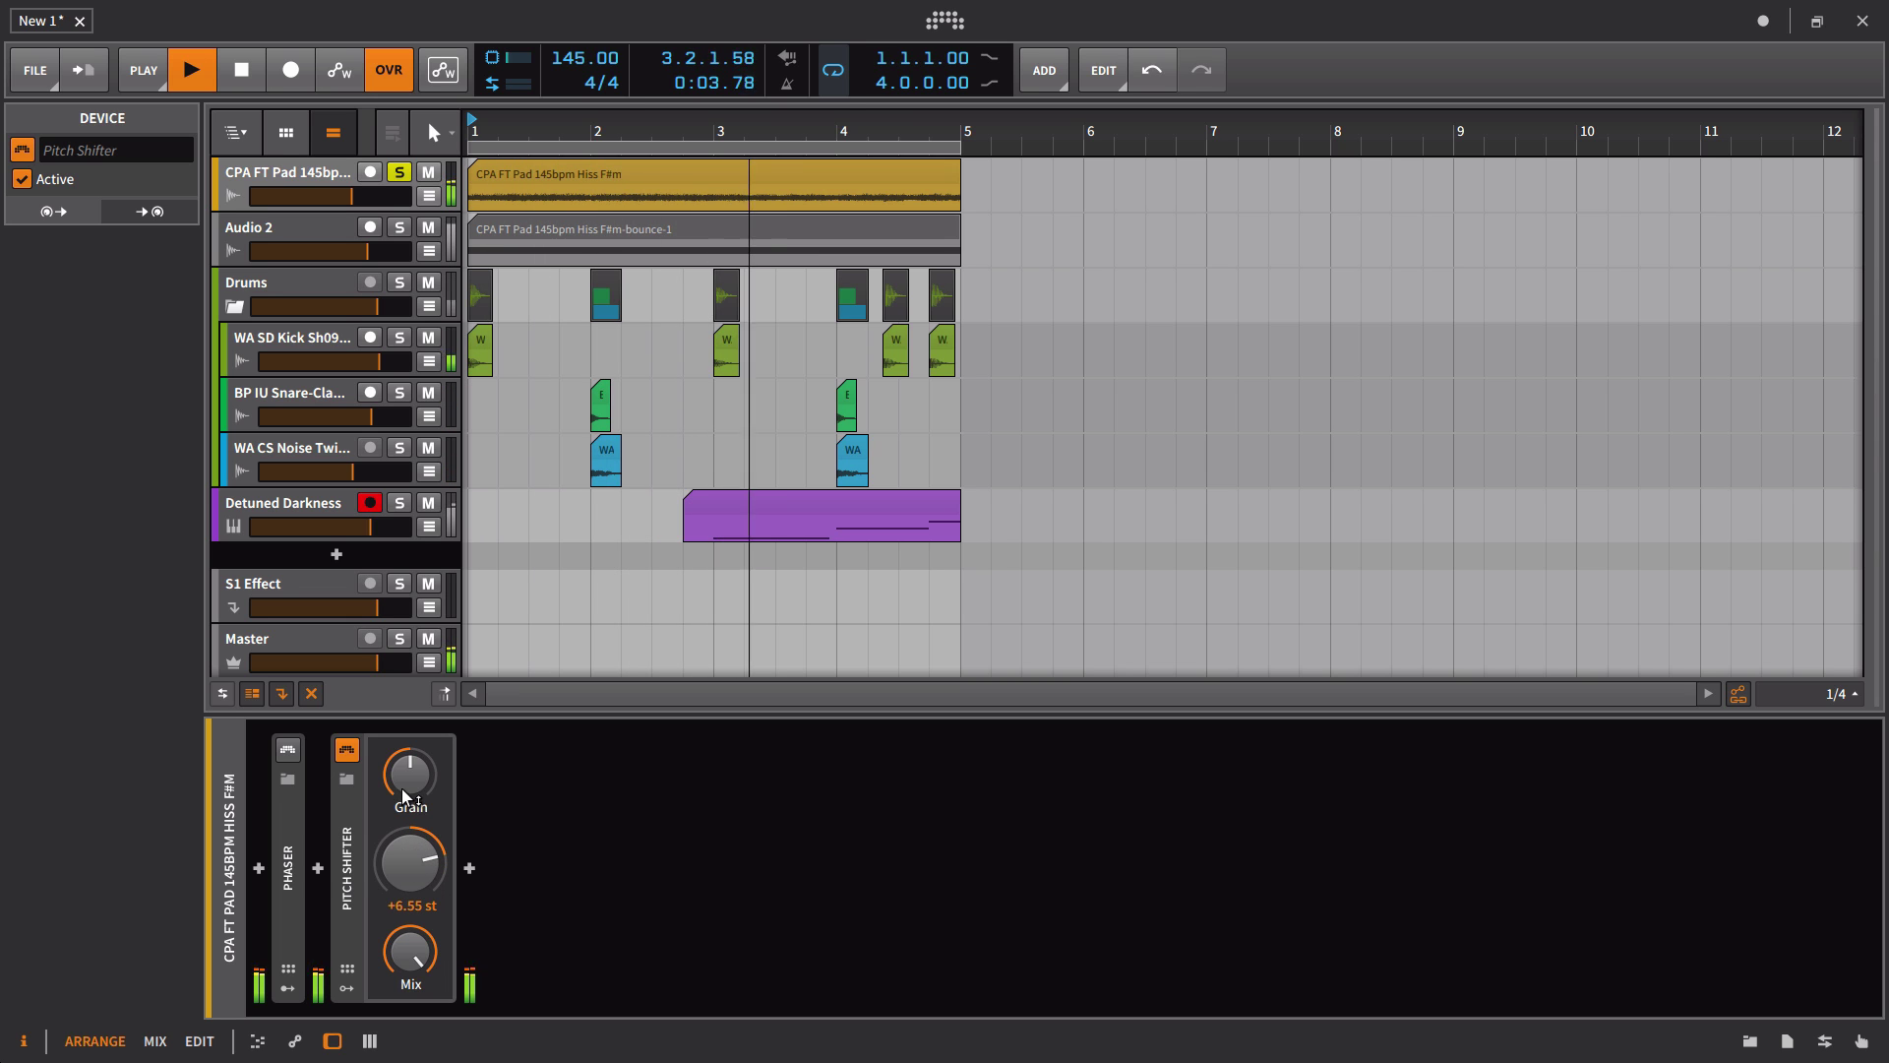
left_click_drag(402, 788, 402, 892)
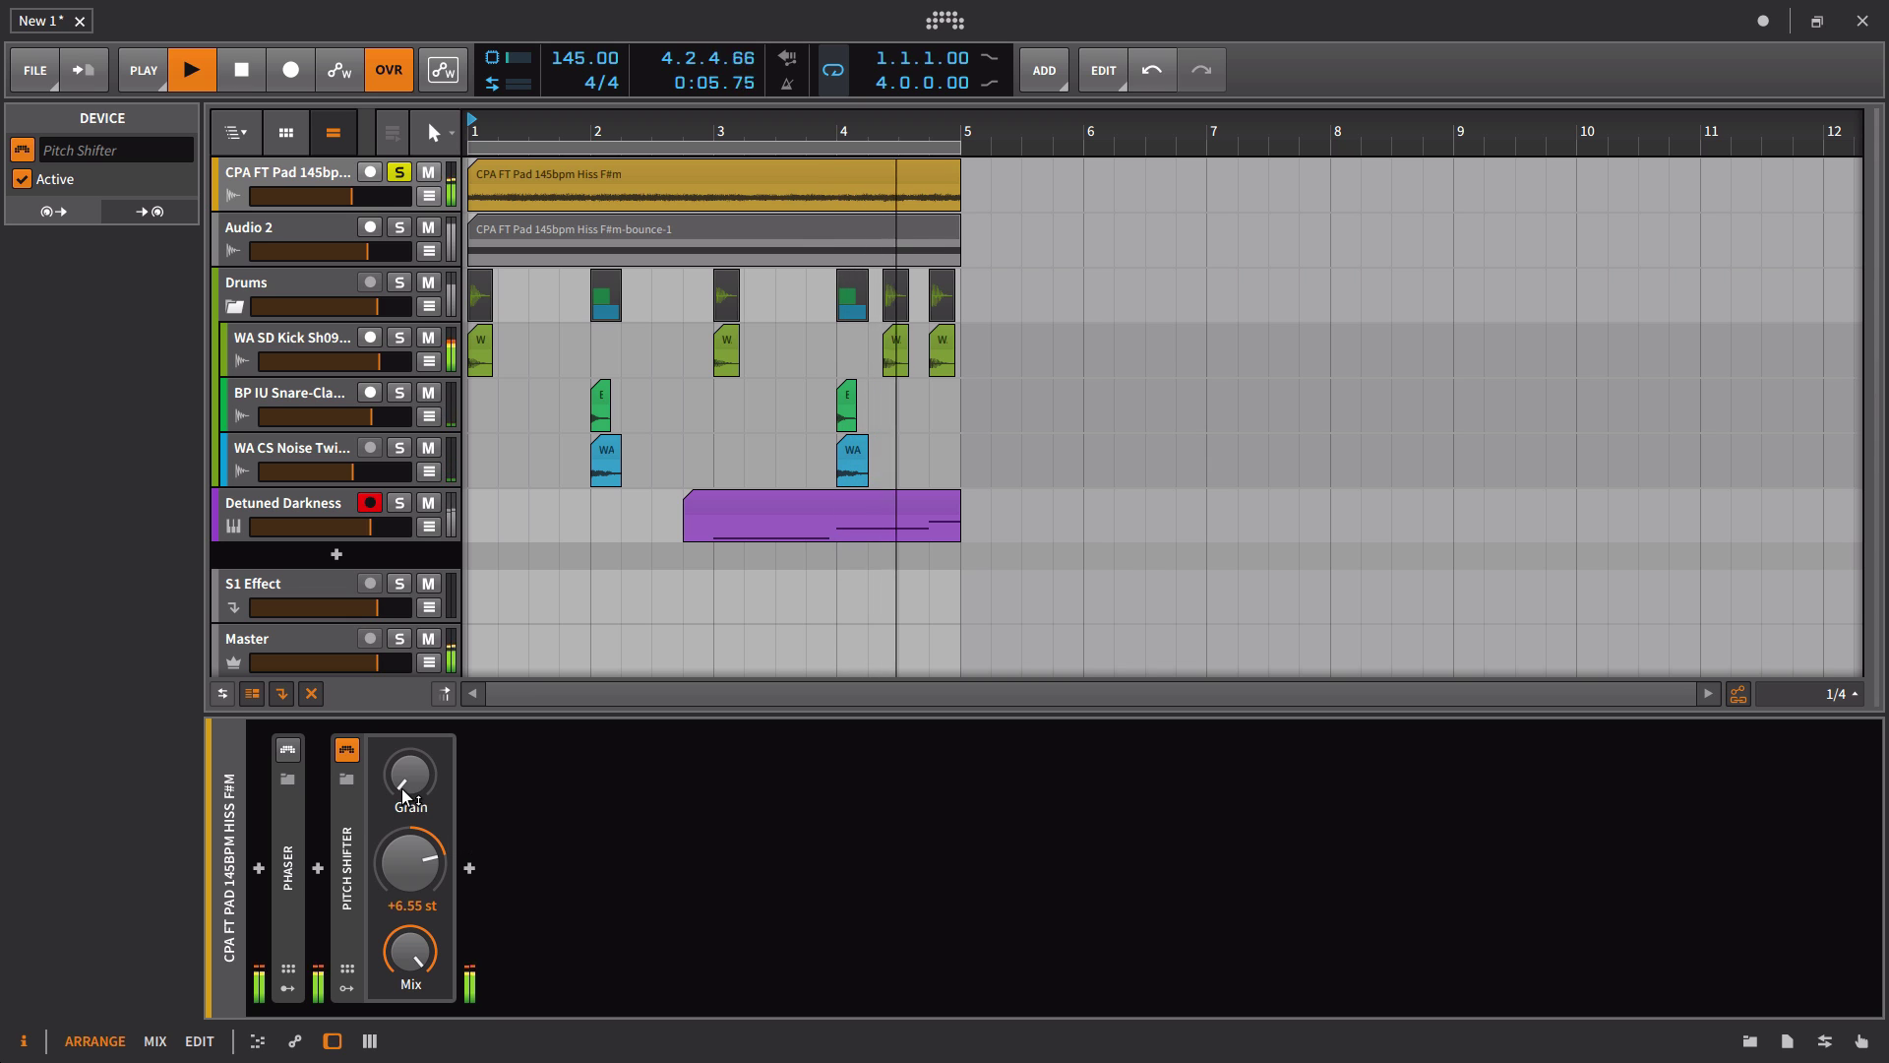
mouse_move(402, 788)
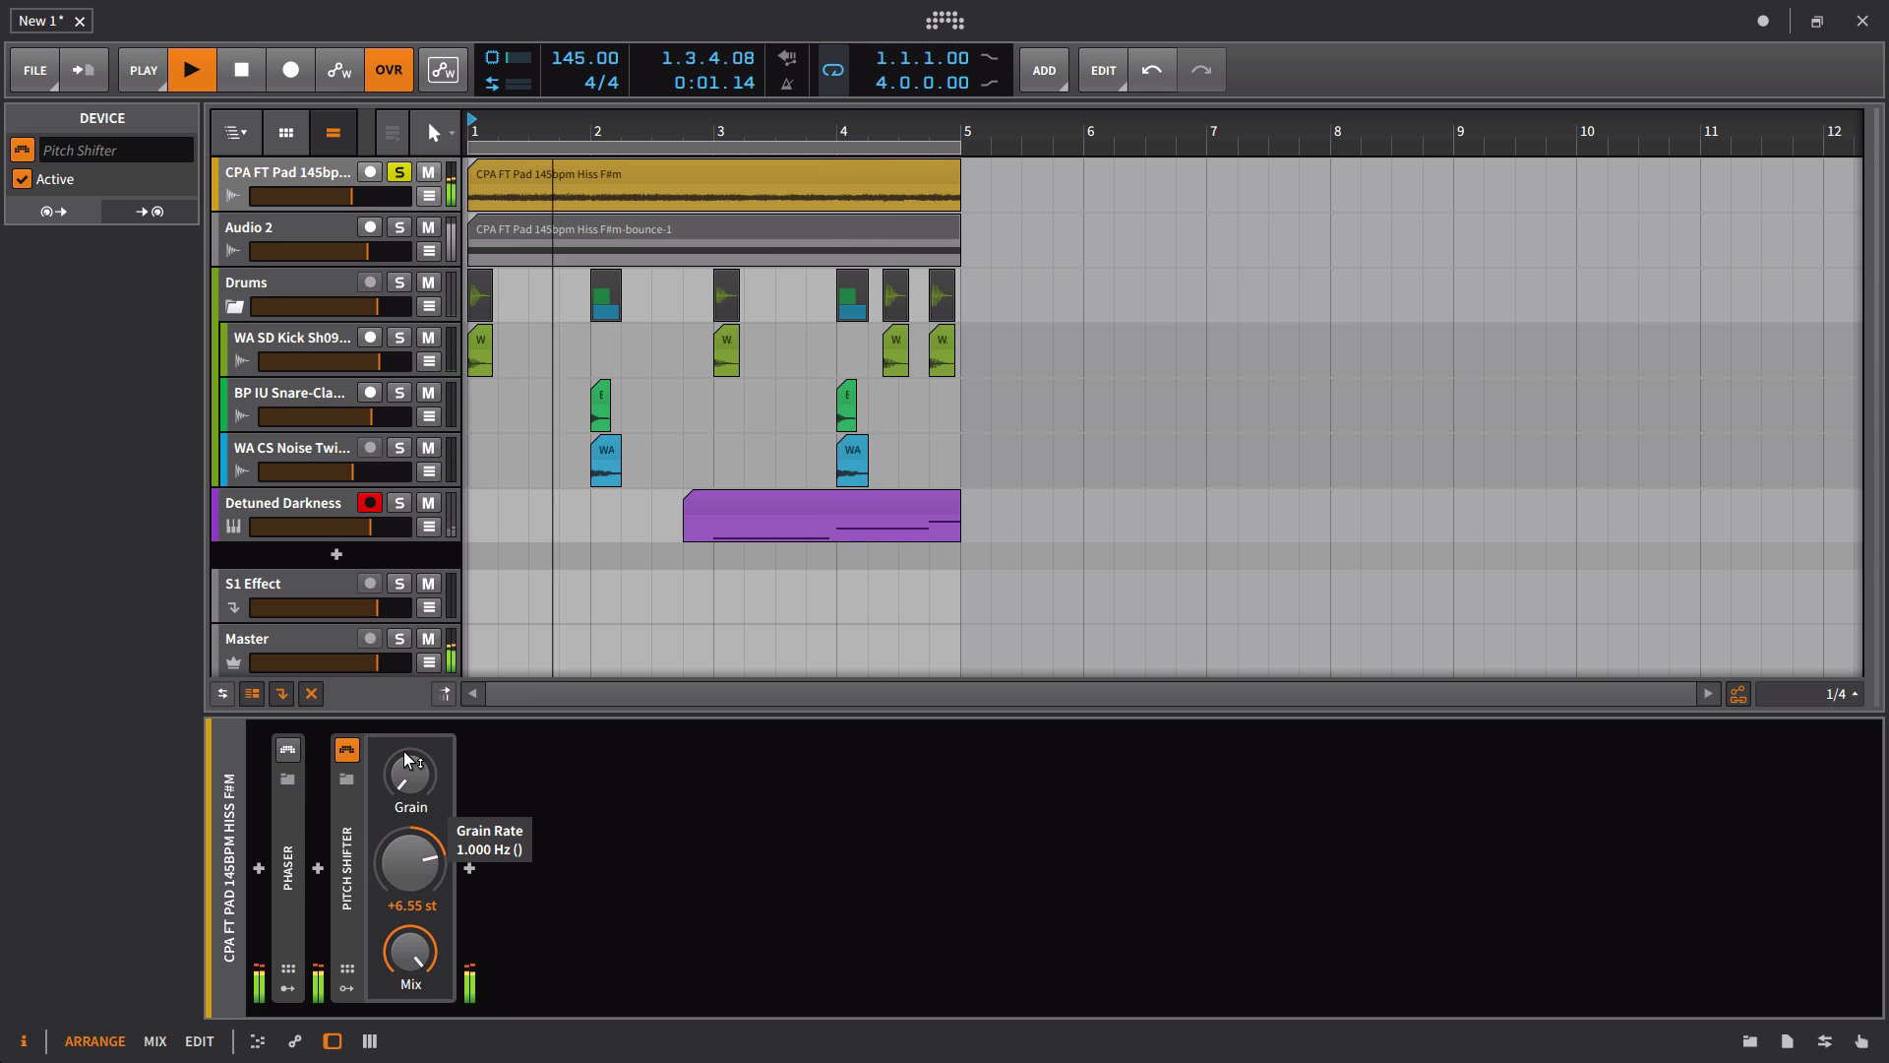
left_click_drag(400, 784, 399, 689)
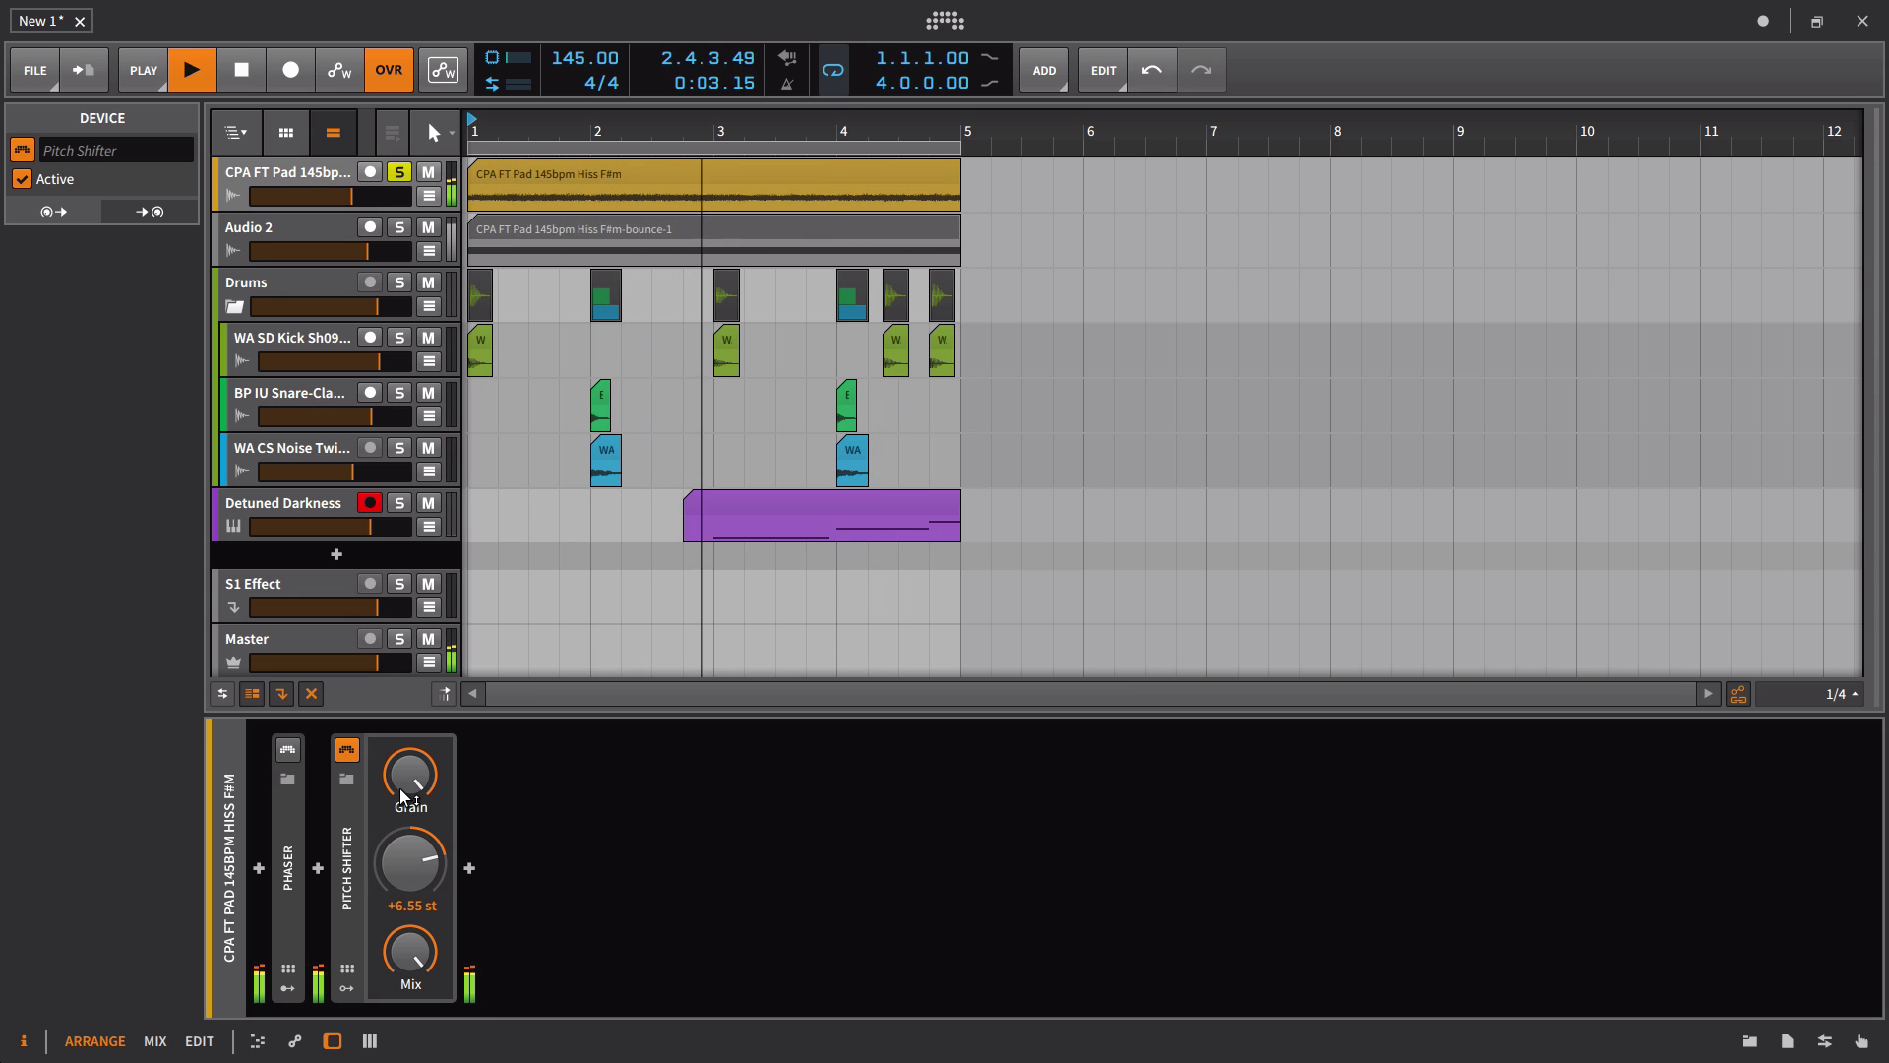
Step: Lower the Pitch Shifter's pitch to -4.98 st, stop playback, and reduce the grain rate
left_click_drag(409, 864, 409, 935)
key("space")
scroll(437, 773, "up", 4)
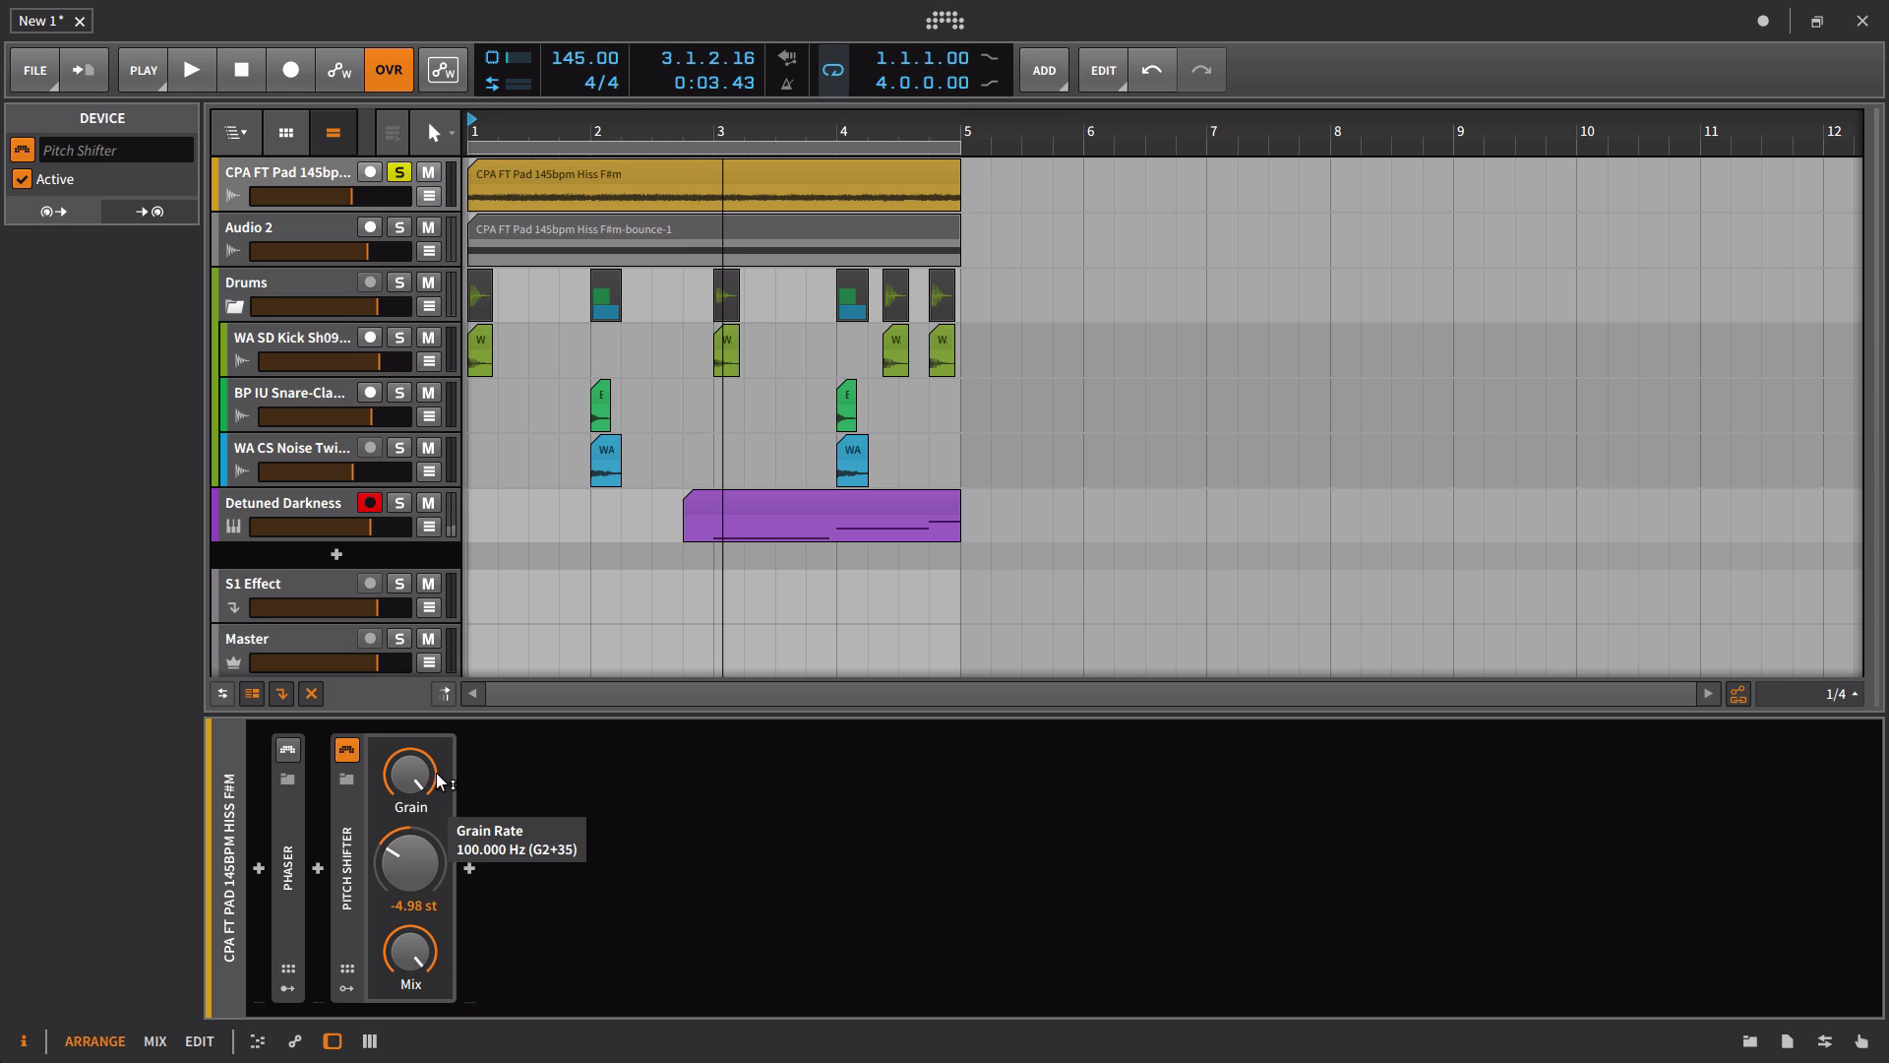
mouse_move(435, 775)
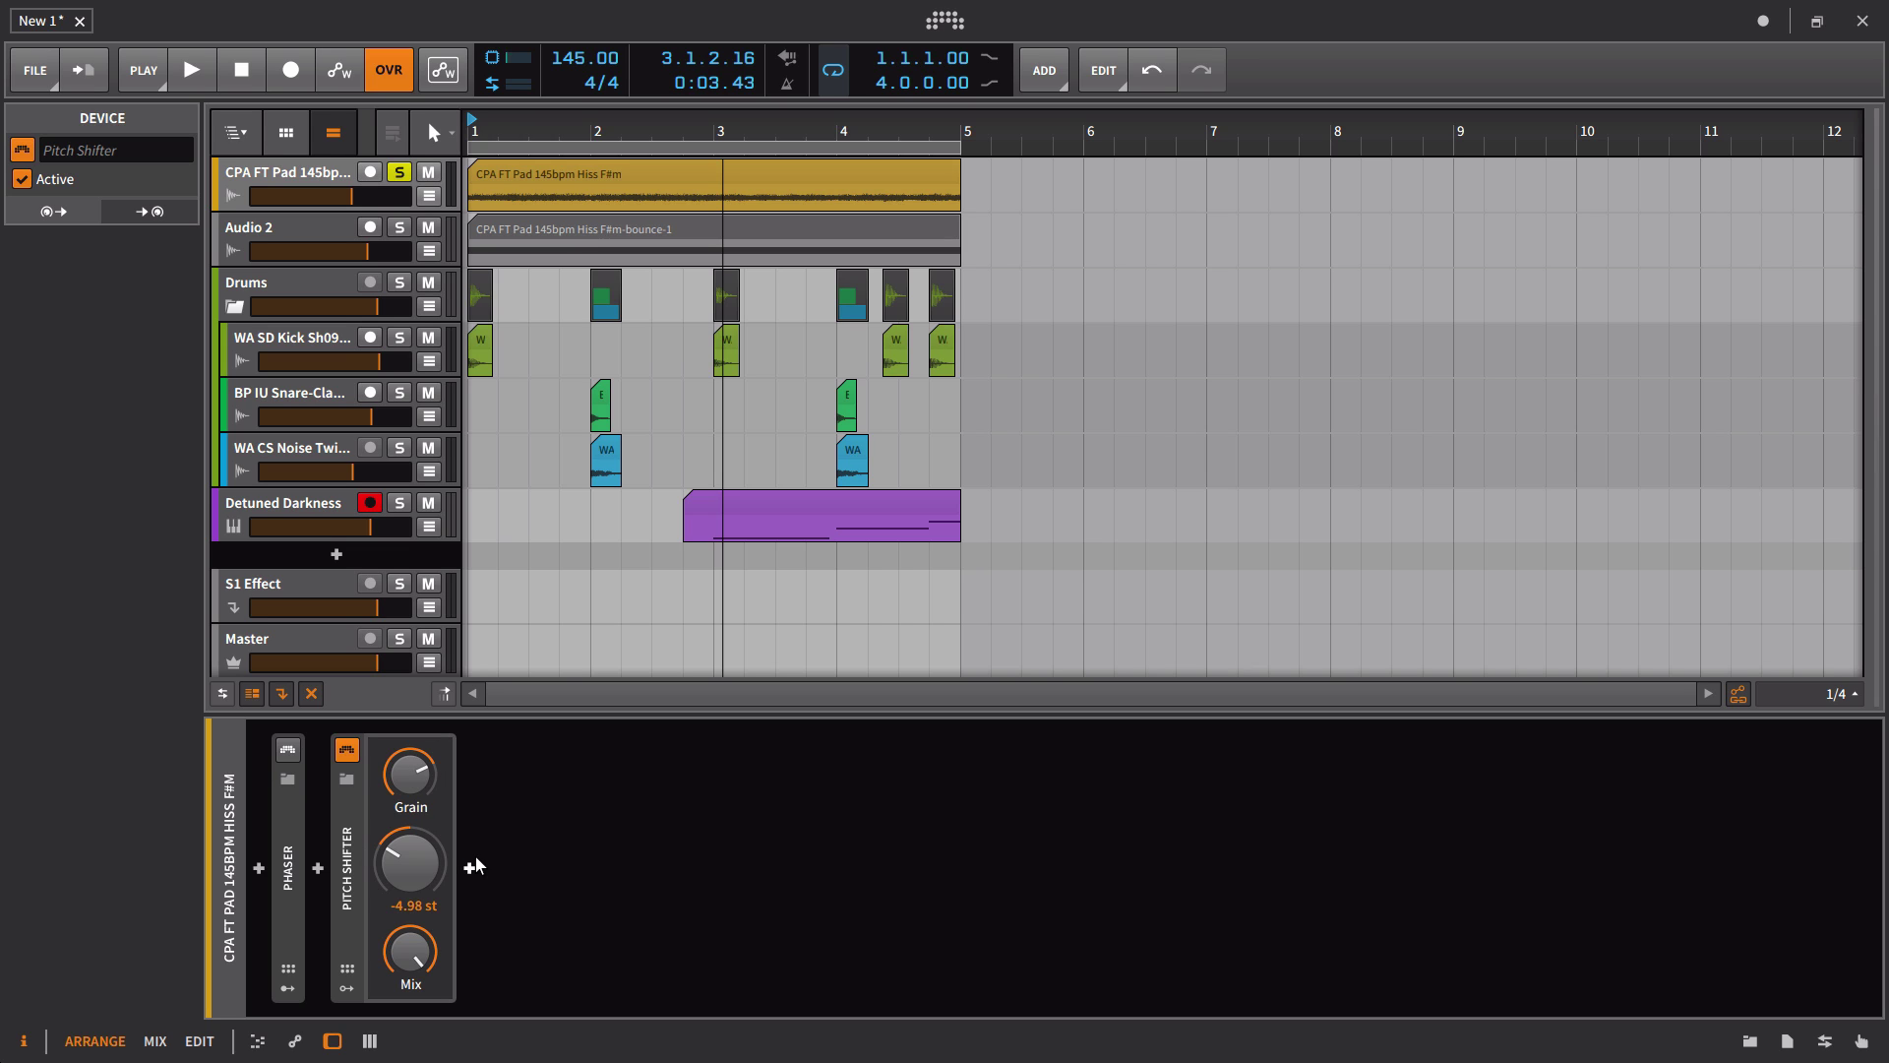
Step: Show the Pitch Shifter's modulator slots, lower its mix to about half during playback, and set the pitch to -7 st
left_click(349, 986)
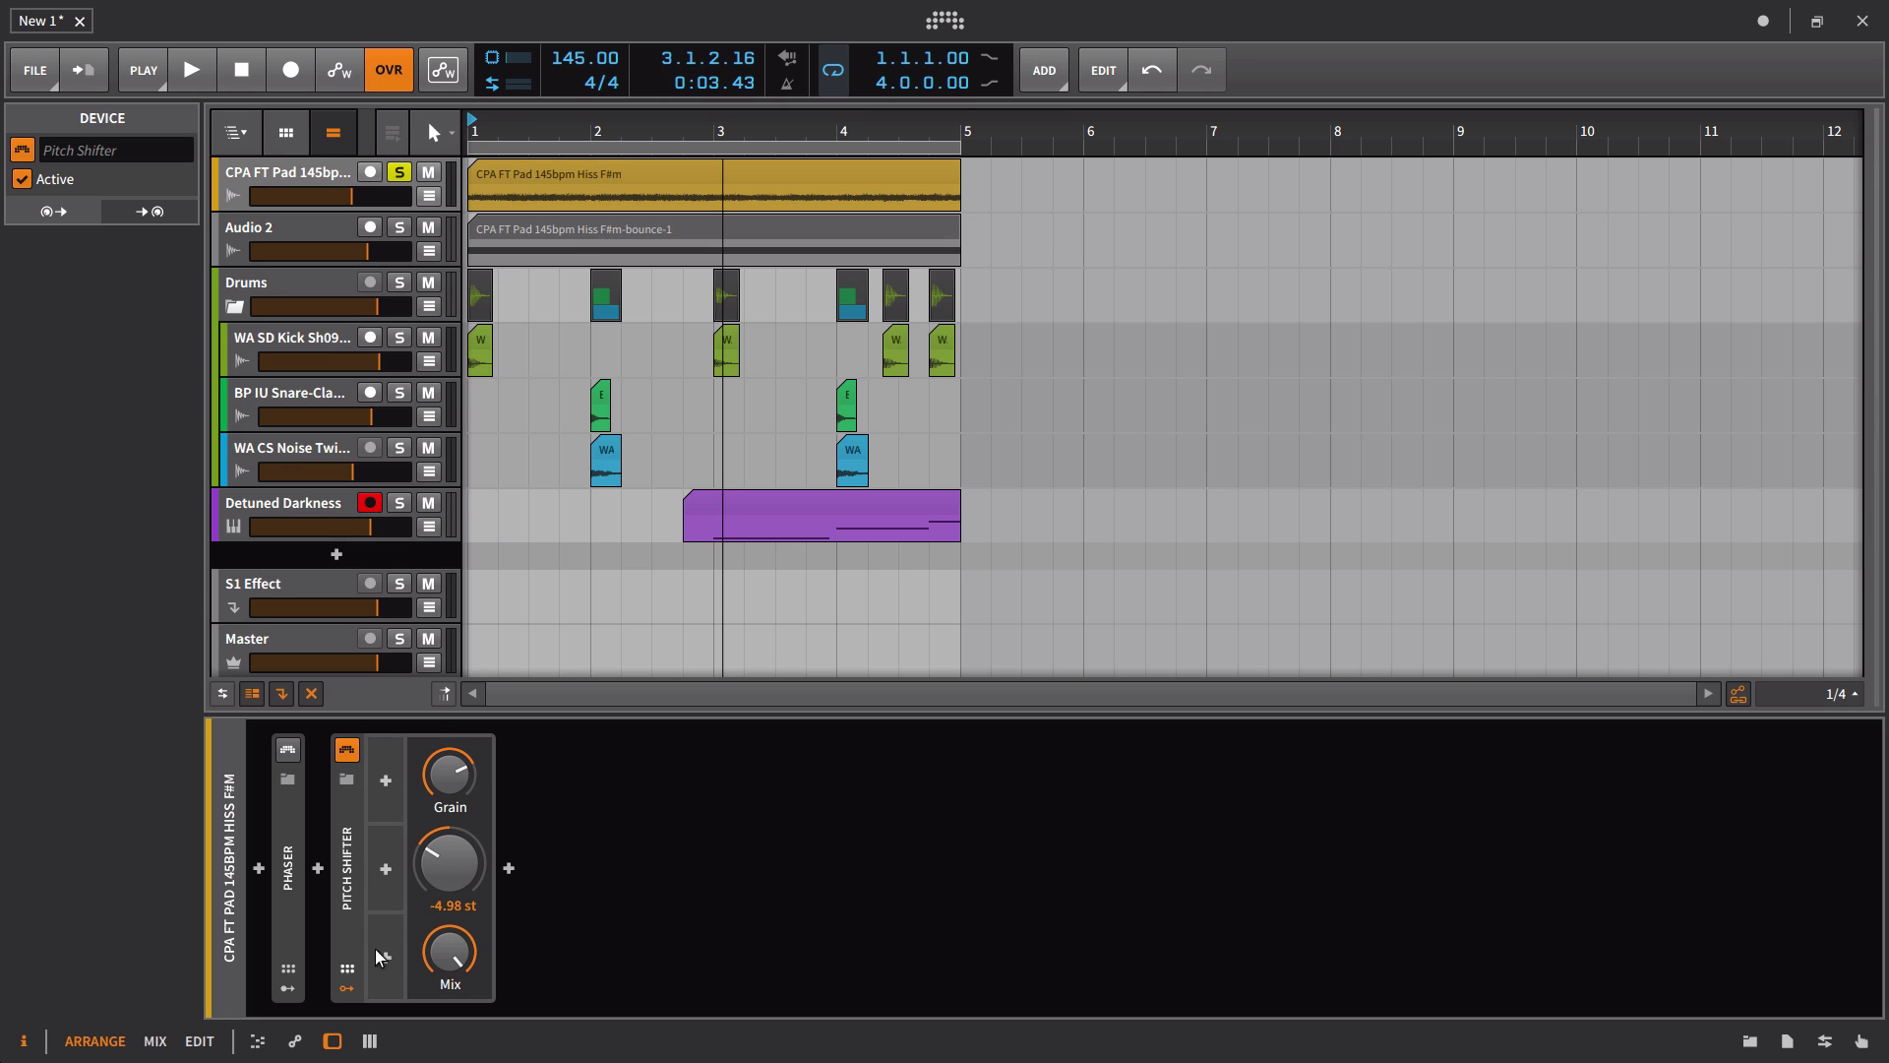
key("space")
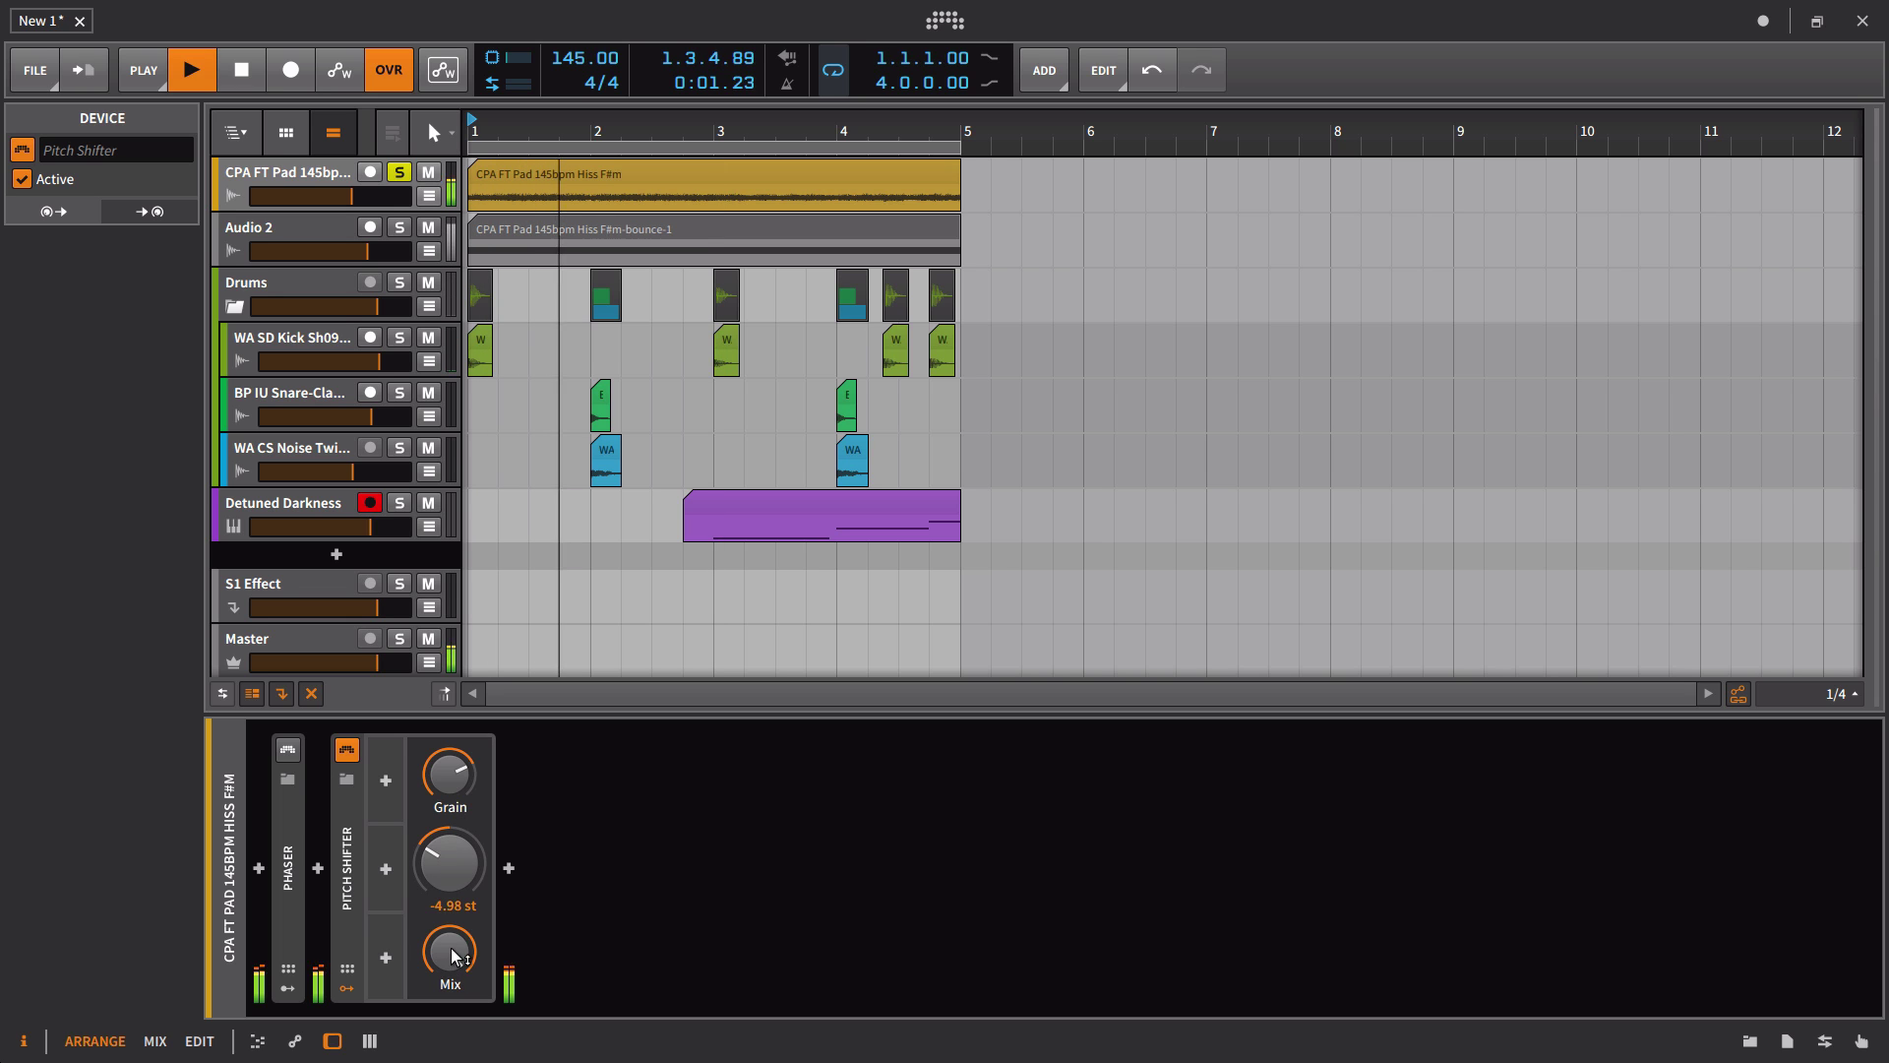
left_click_drag(451, 952, 451, 996)
mouse_move(470, 891)
left_mouse_down()
mouse_move(470, 923)
mouse_move(448, 920)
left_mouse_up()
double_click(447, 906)
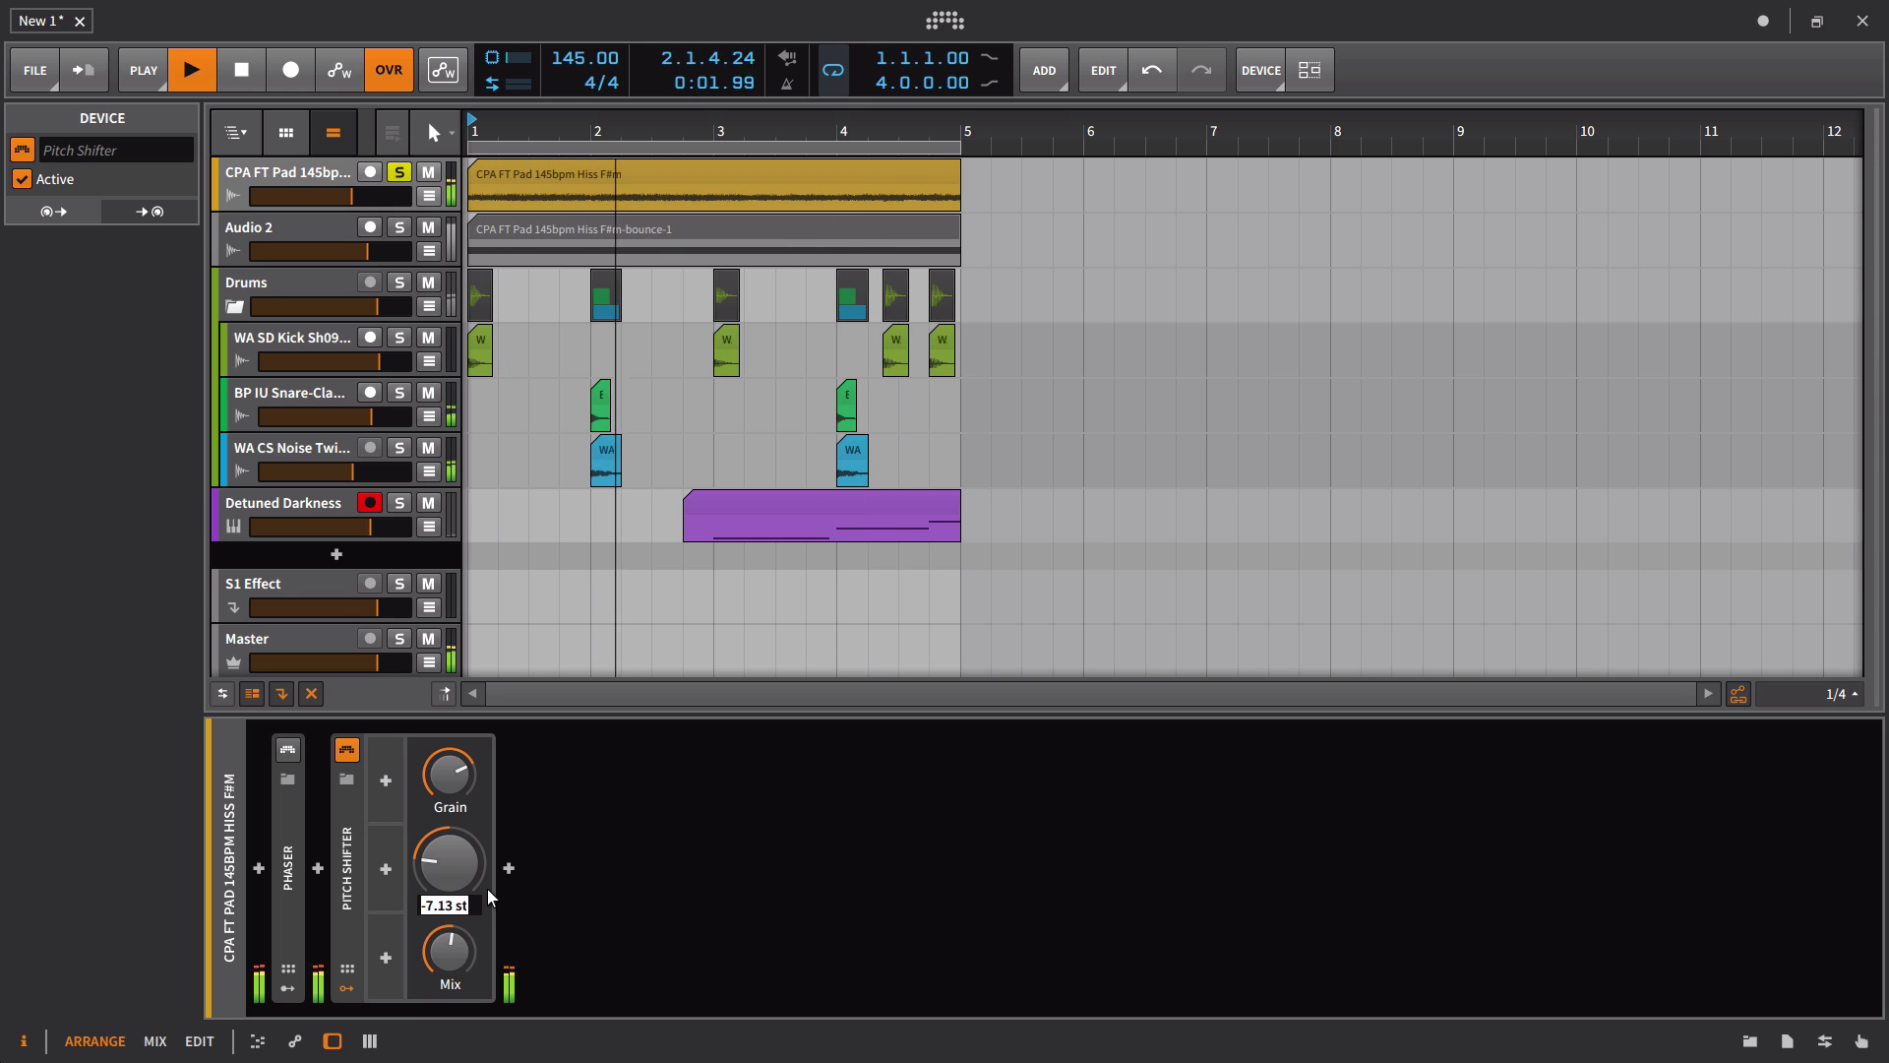
type("-7")
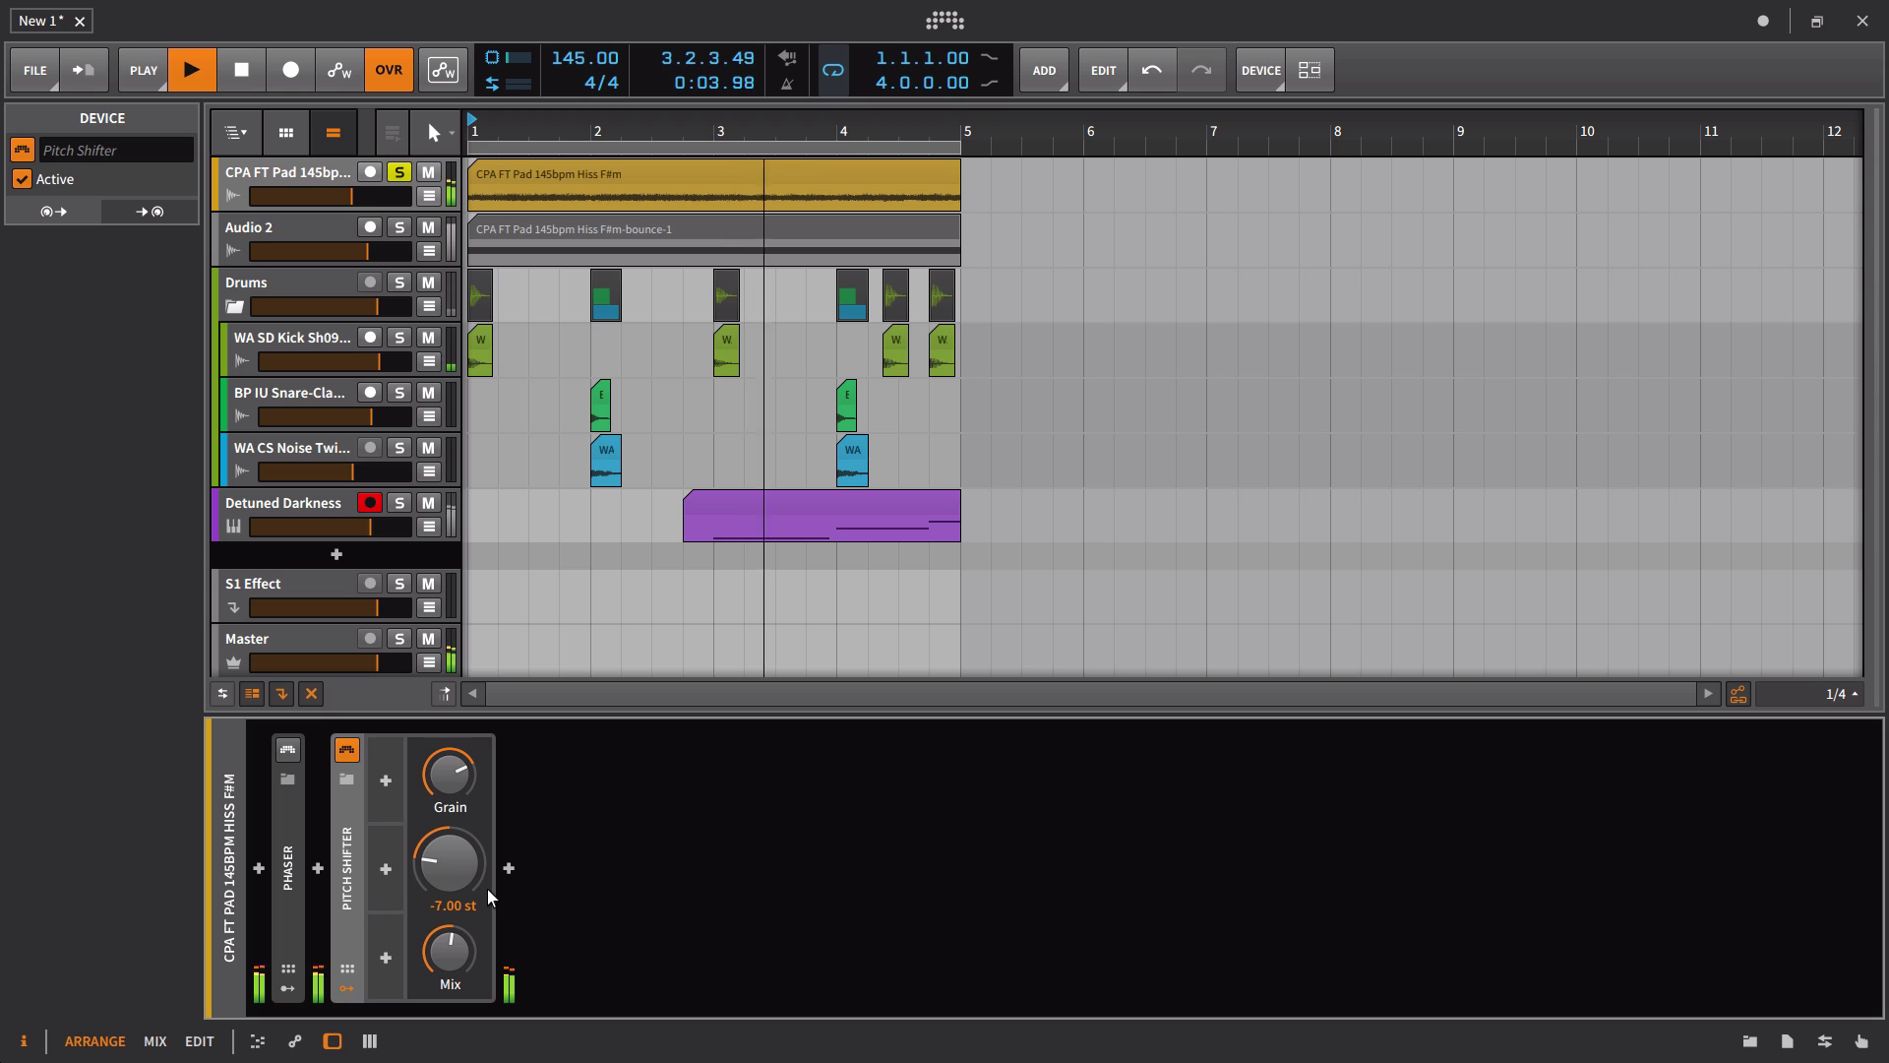
key("Return")
Step: Set the Pitch Shifter's mix to 50 %, sweep the grain rate between minimum and 100 Hz, leave it low, and stop playback
left_click_drag(449, 775, 450, 850)
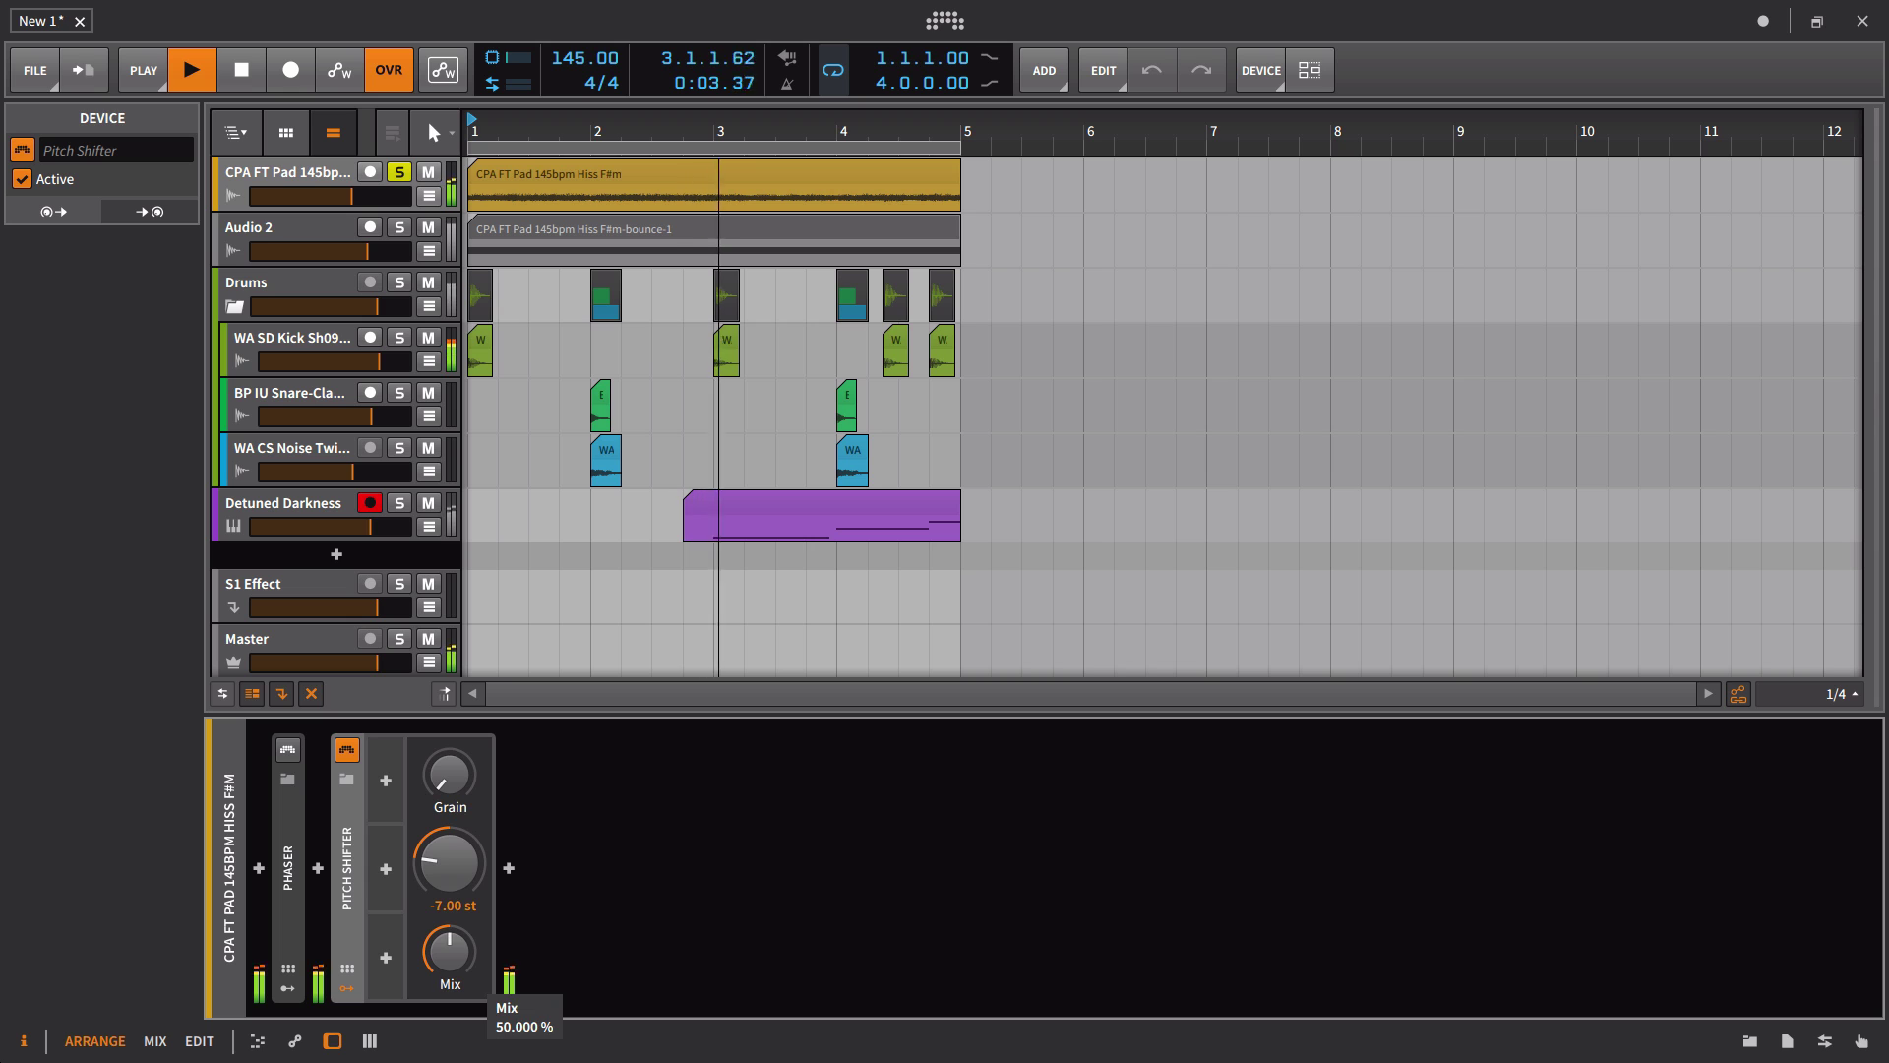
left_click_drag(451, 807, 450, 713)
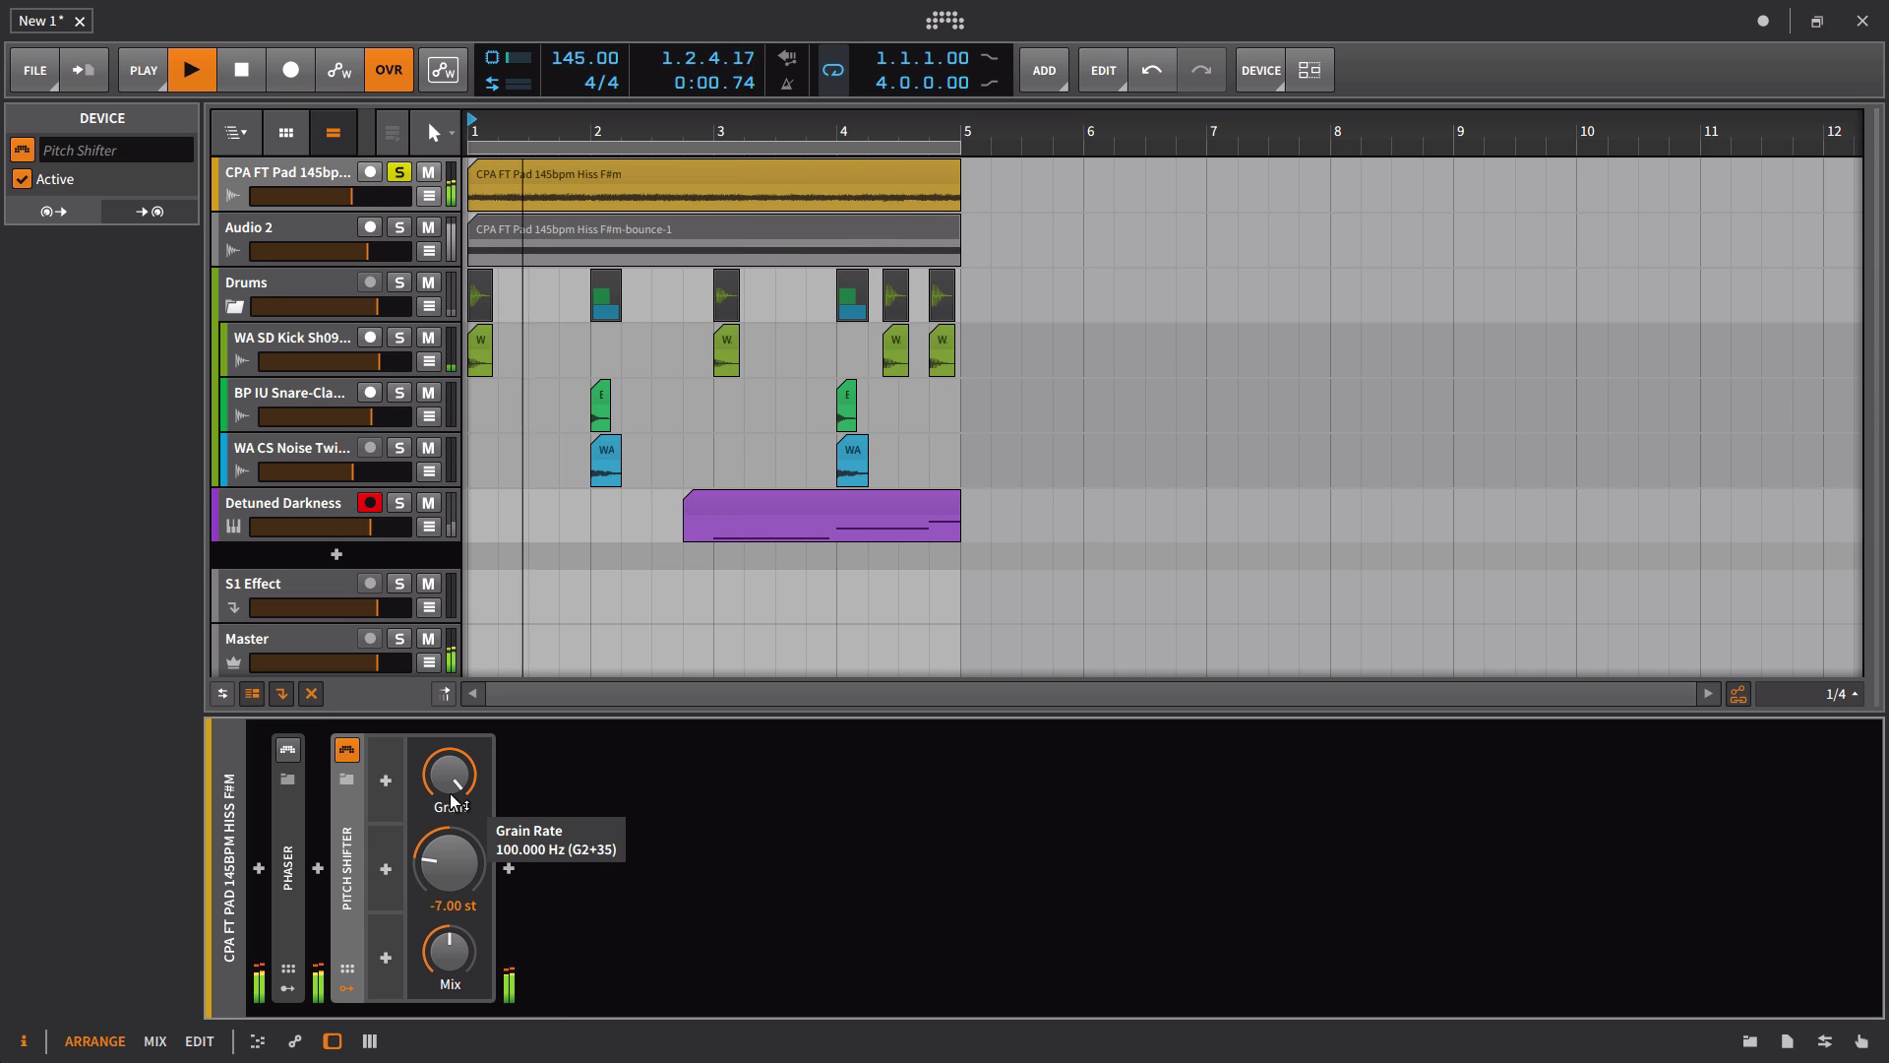
mouse_move(452, 800)
left_mouse_down()
mouse_move(452, 860)
mouse_move(430, 805)
left_mouse_up()
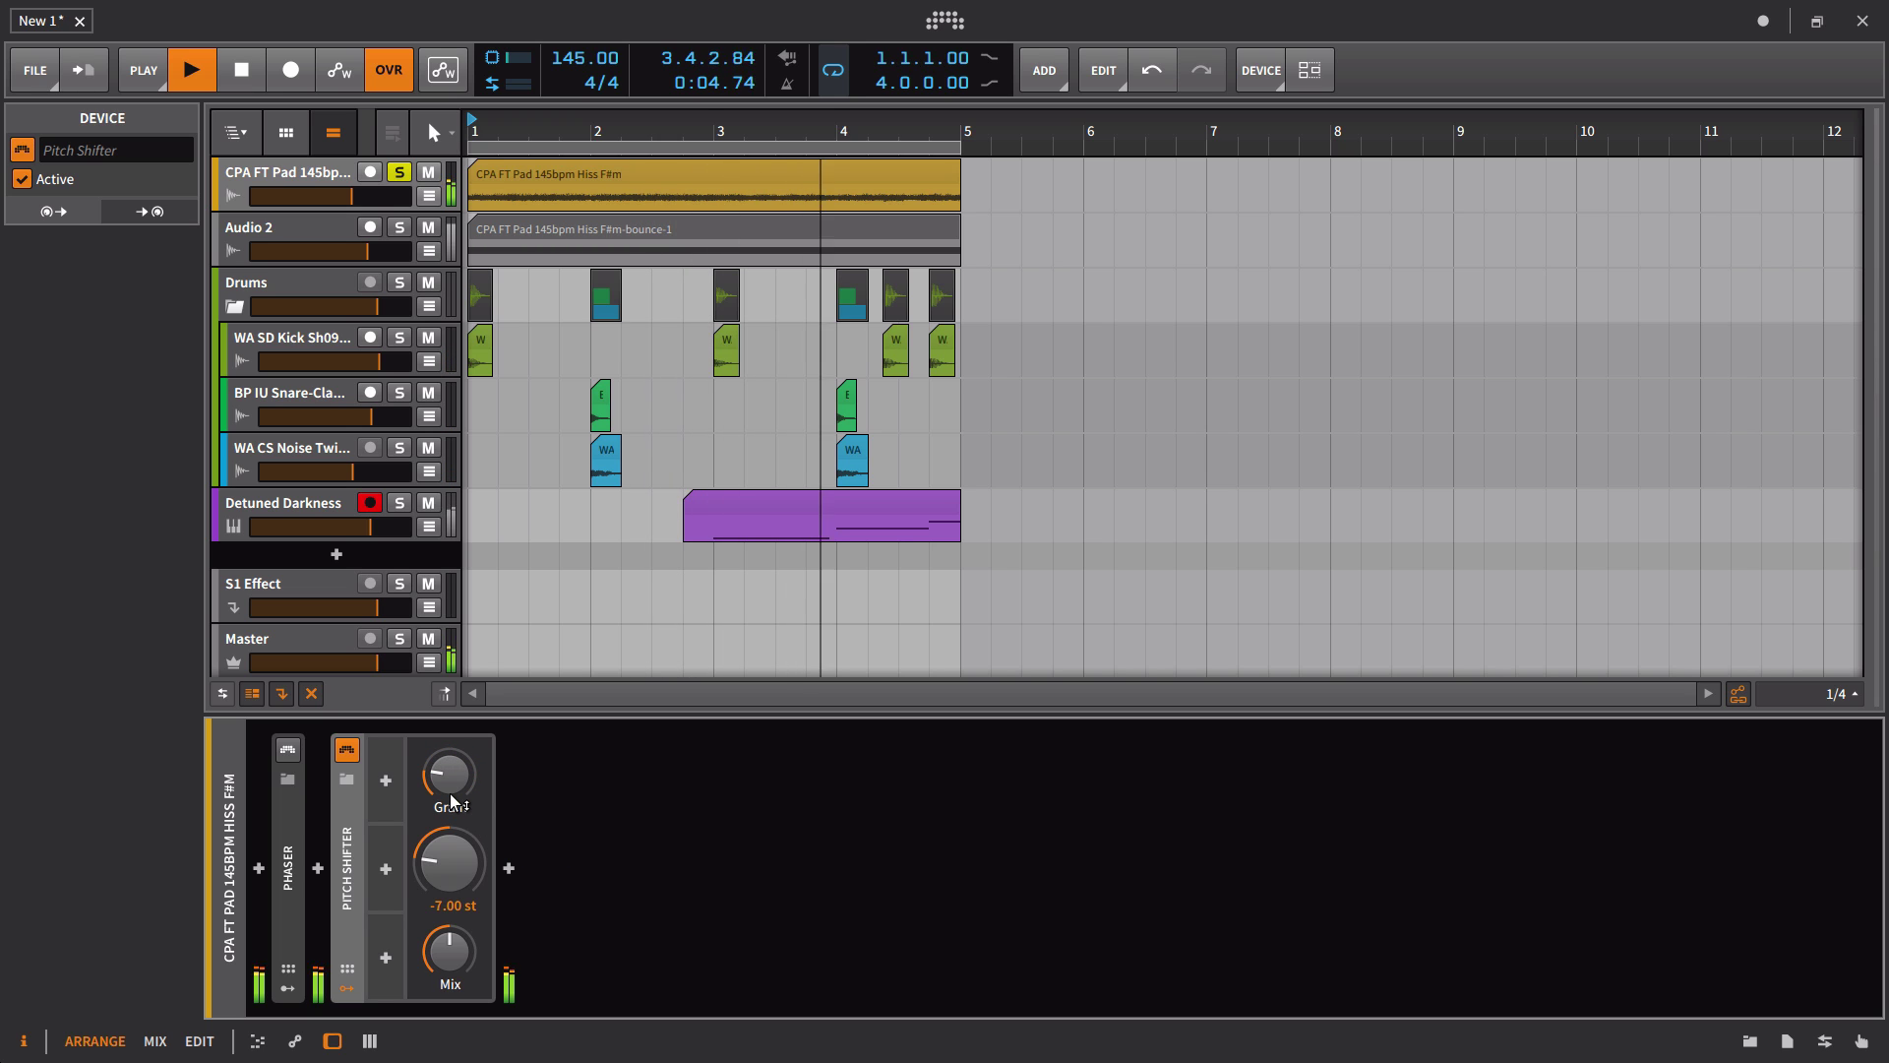
key("space")
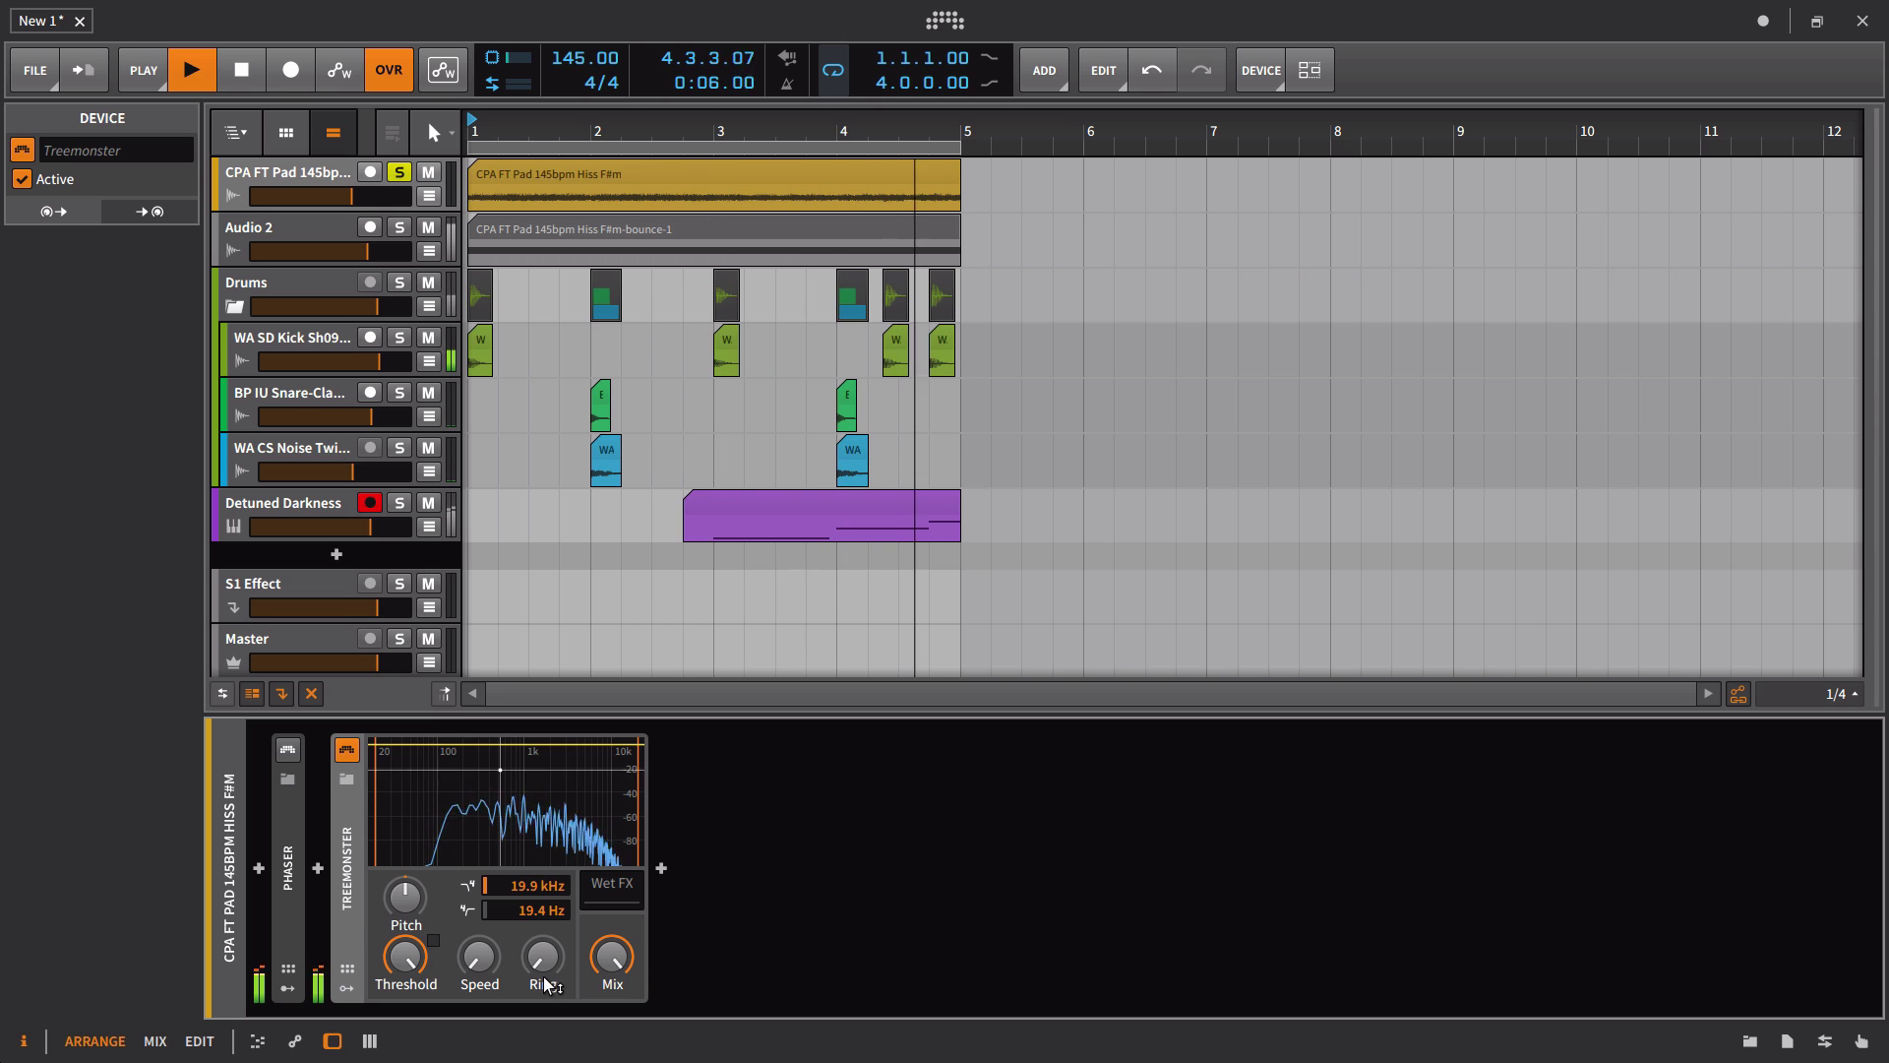
Step: Lower the Treemonster's threshold until it triggers on the pad, and raise its speed slightly
left_click_drag(545, 962, 545, 962)
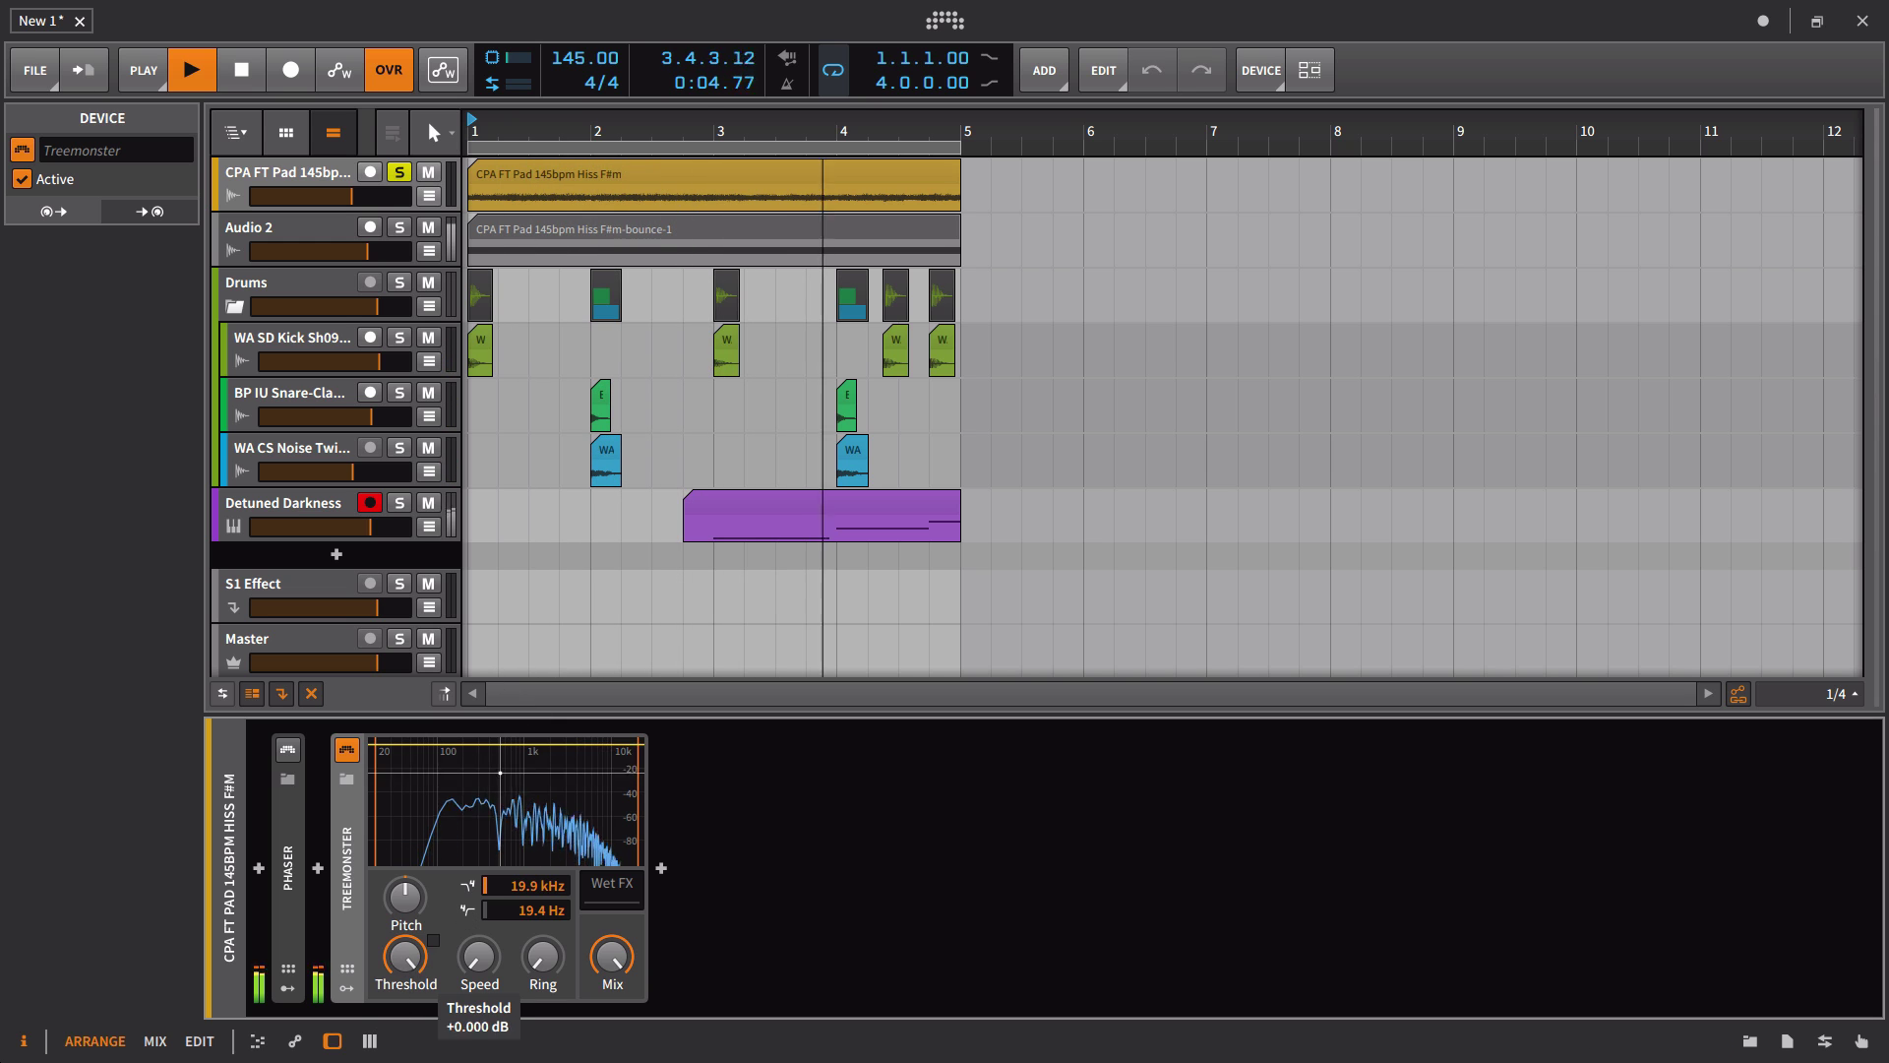
left_click_drag(408, 960, 407, 1027)
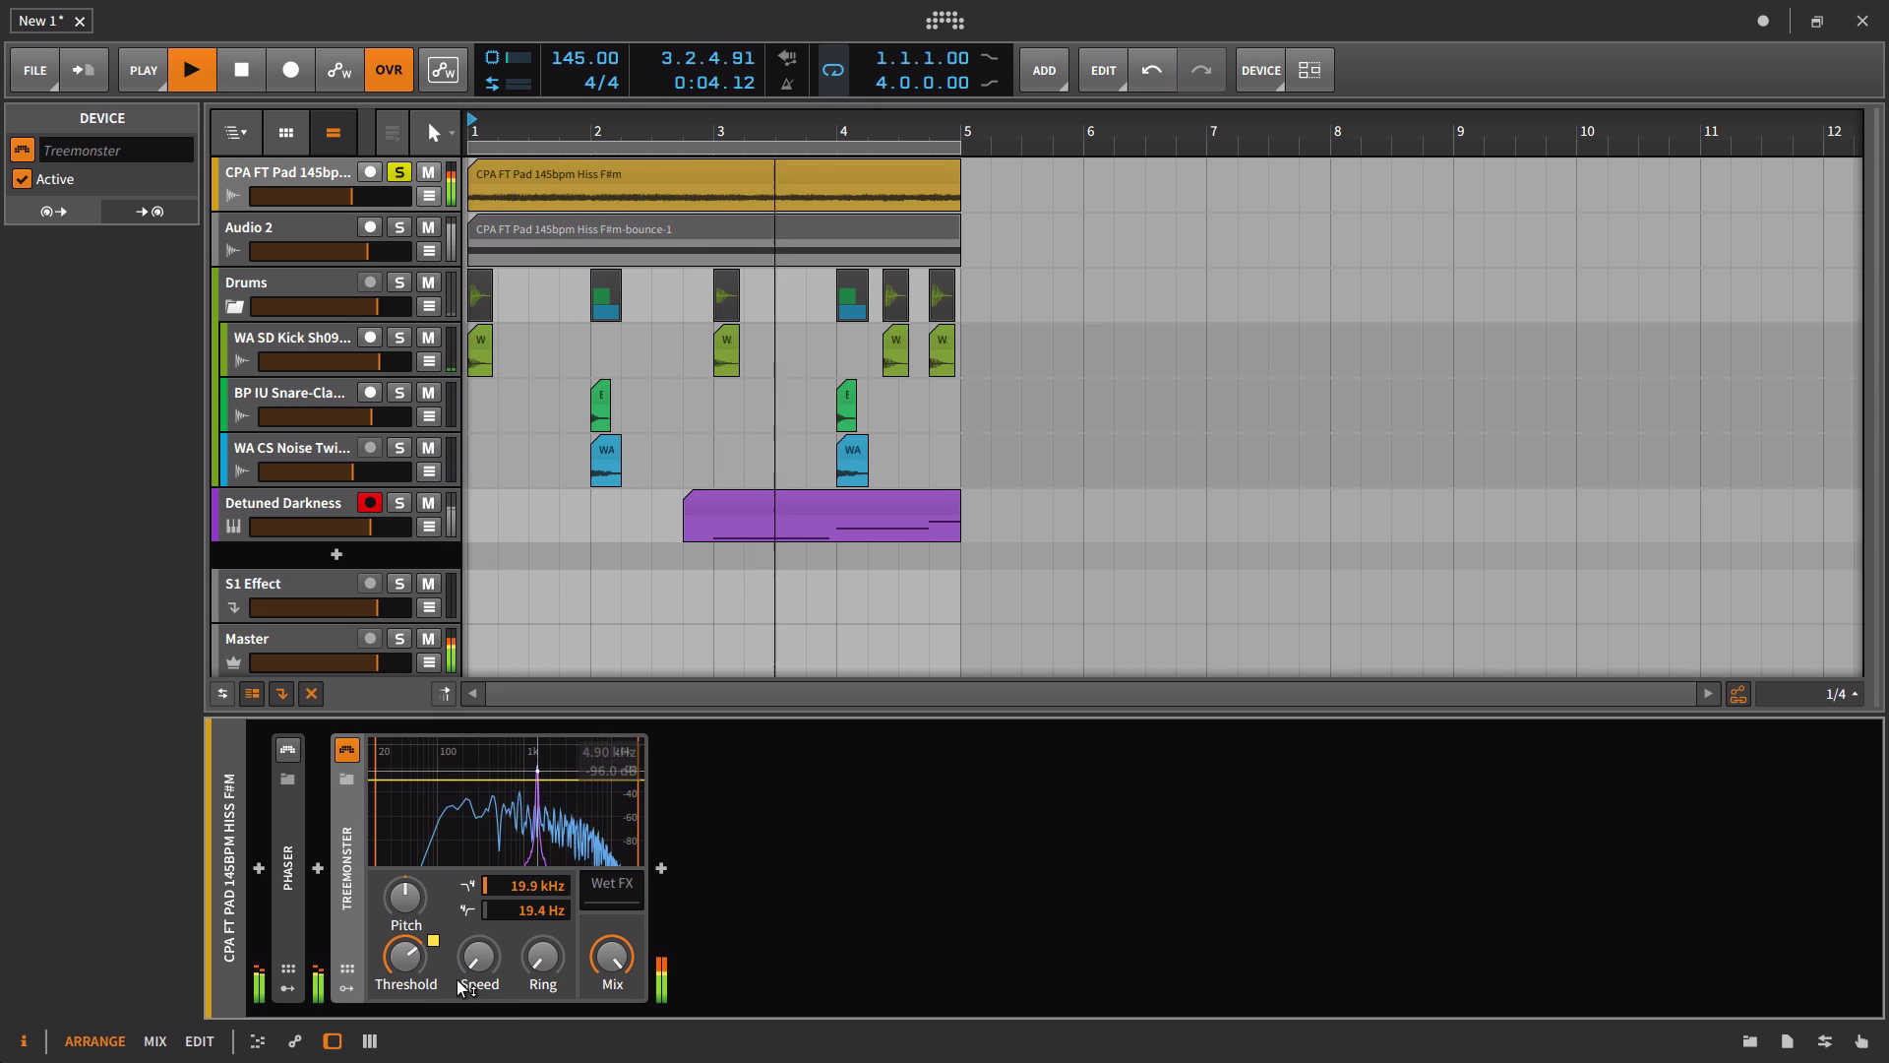
left_click_drag(479, 967, 479, 964)
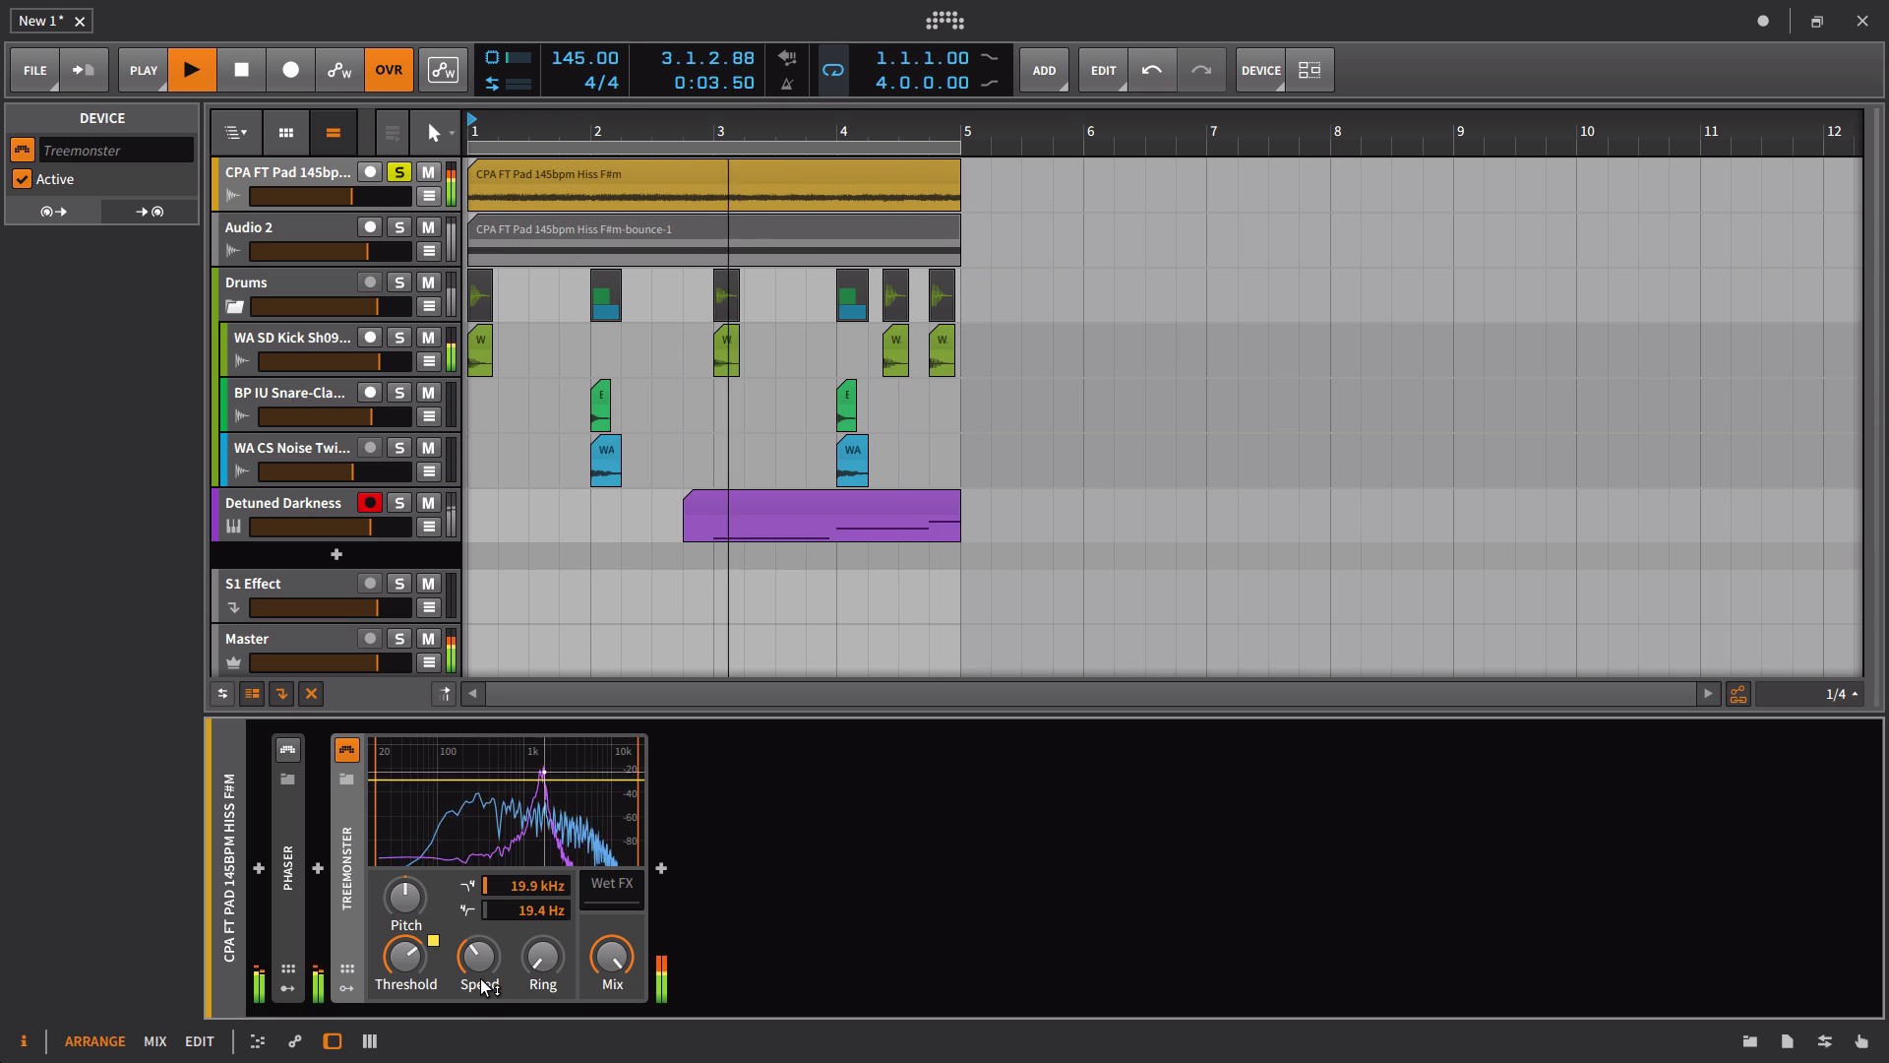
Step: Lower the Treemonster's pitch, raise its ring amount, and set the threshold to -19.2 dB
left_click_drag(405, 895, 414, 989)
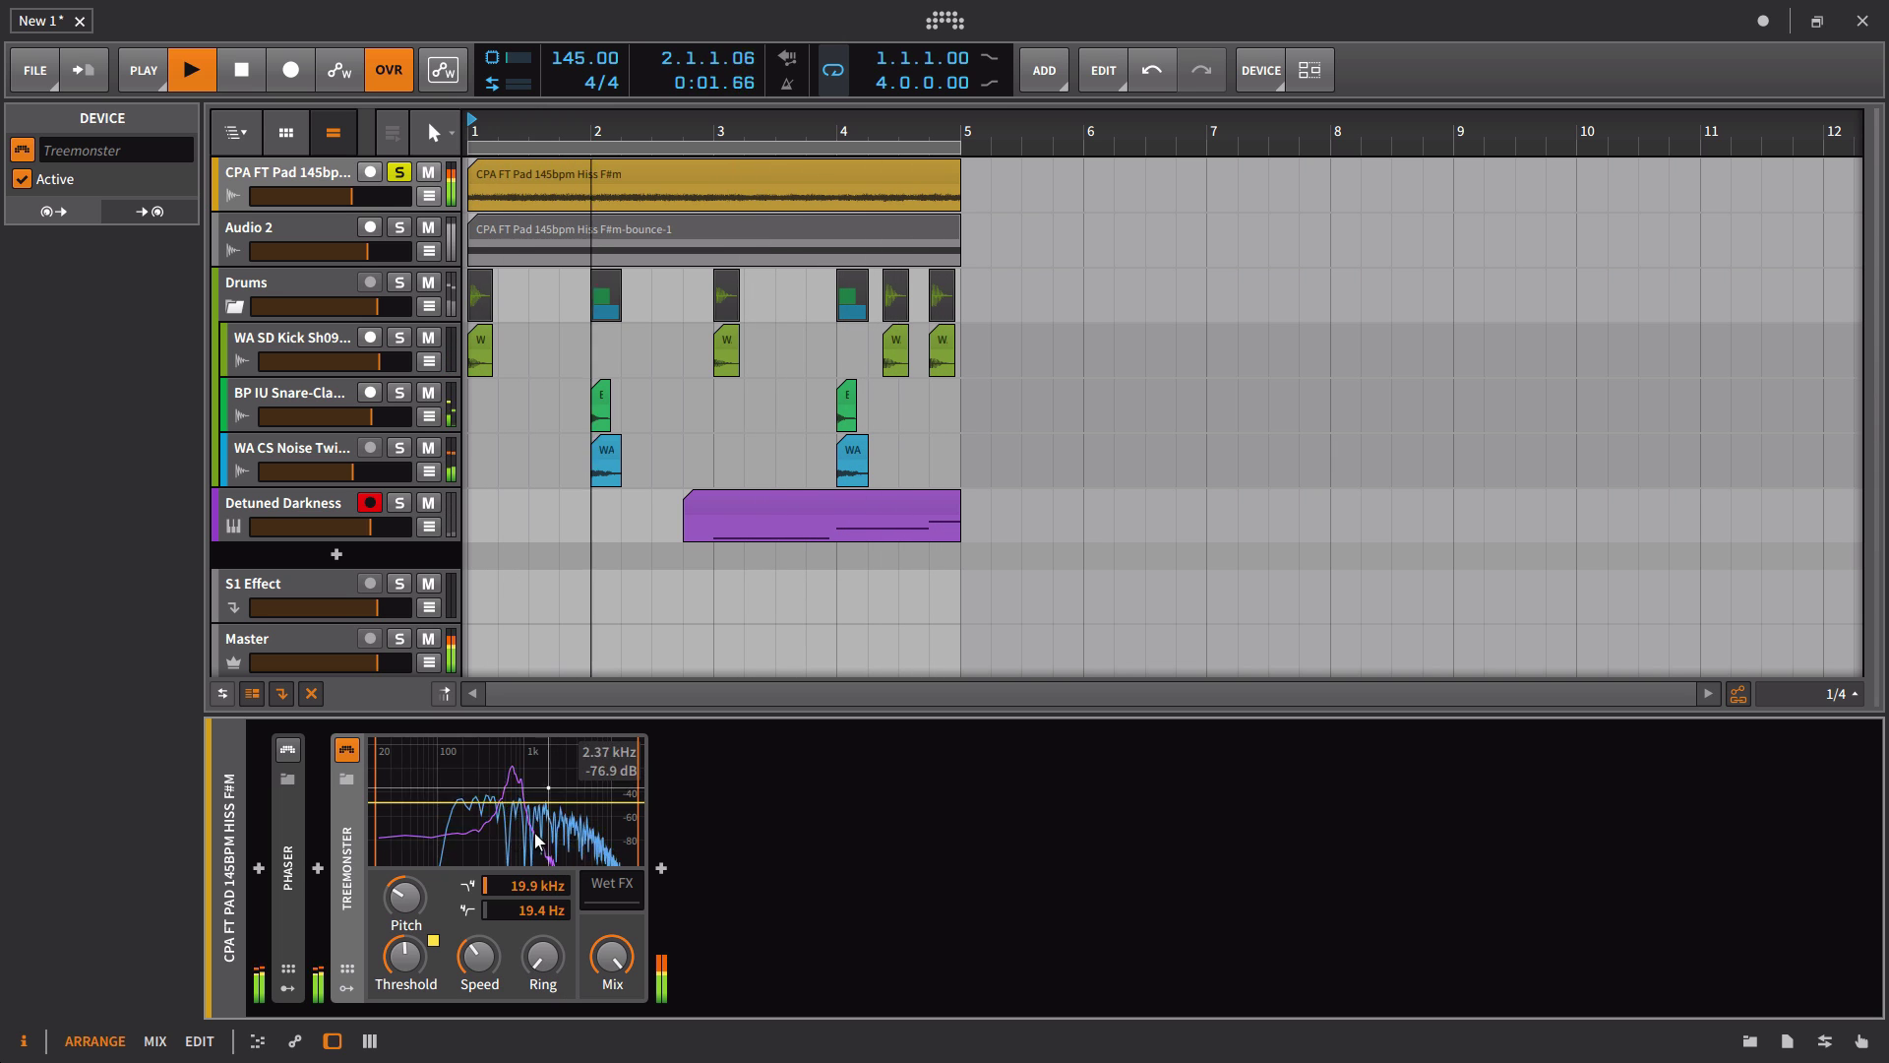
left_click_drag(543, 956, 405, 925)
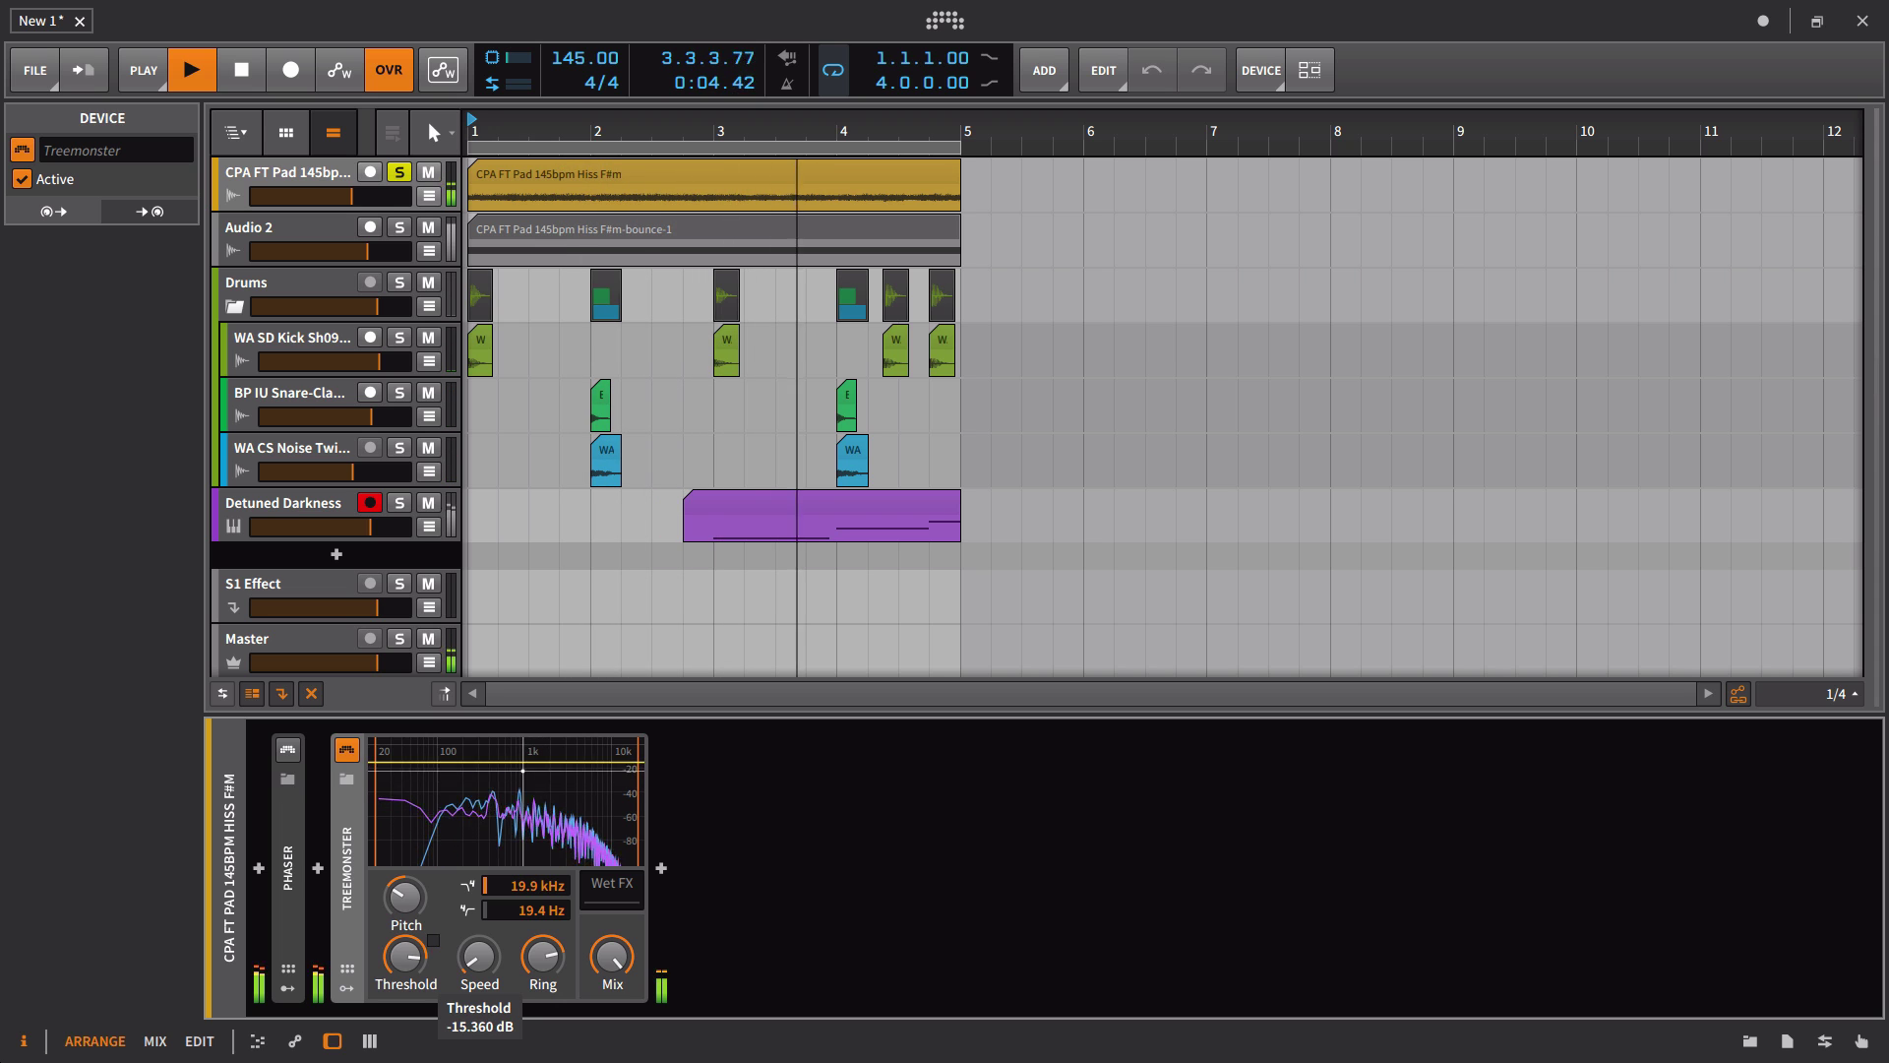
left_click_drag(406, 925, 405, 928)
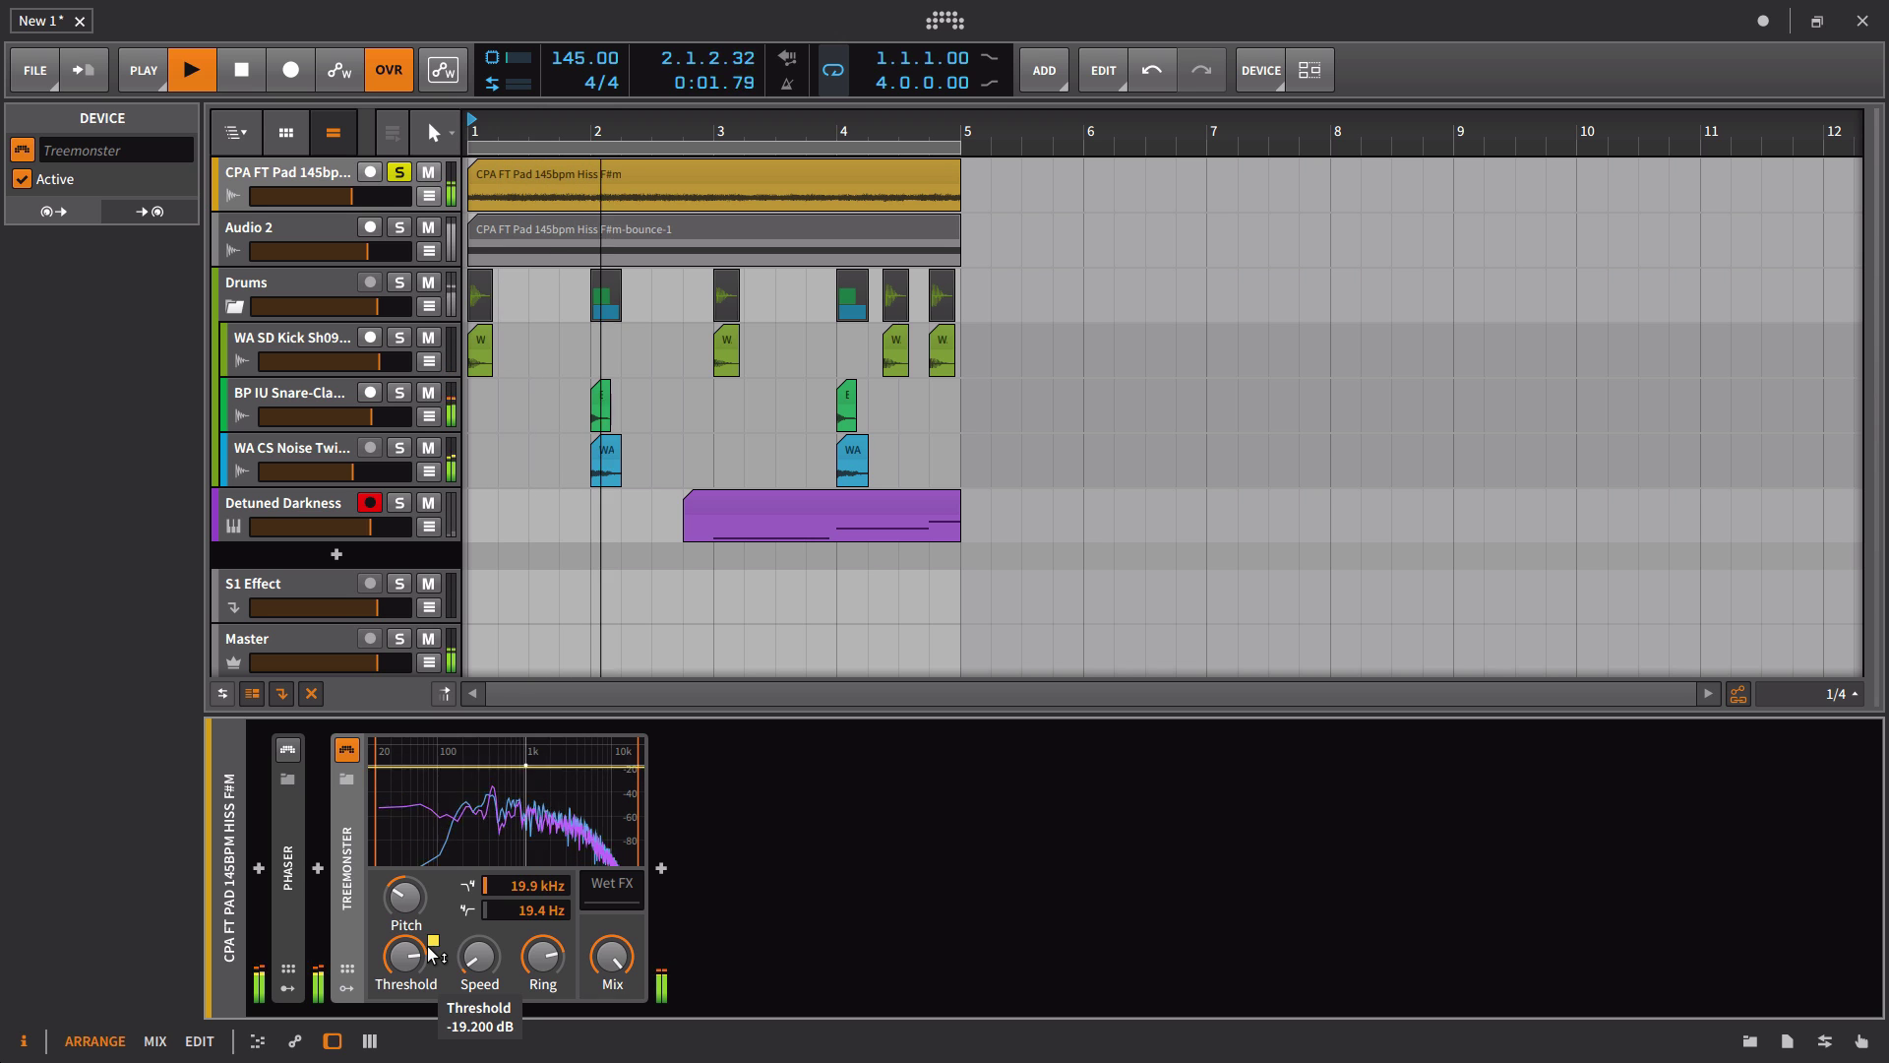
Step: Show the Treemonster's modulator slots, limit its frequency range to 31.2 Hz–4.98 kHz, and reduce the mix to 36.4 %
left_click(345, 989)
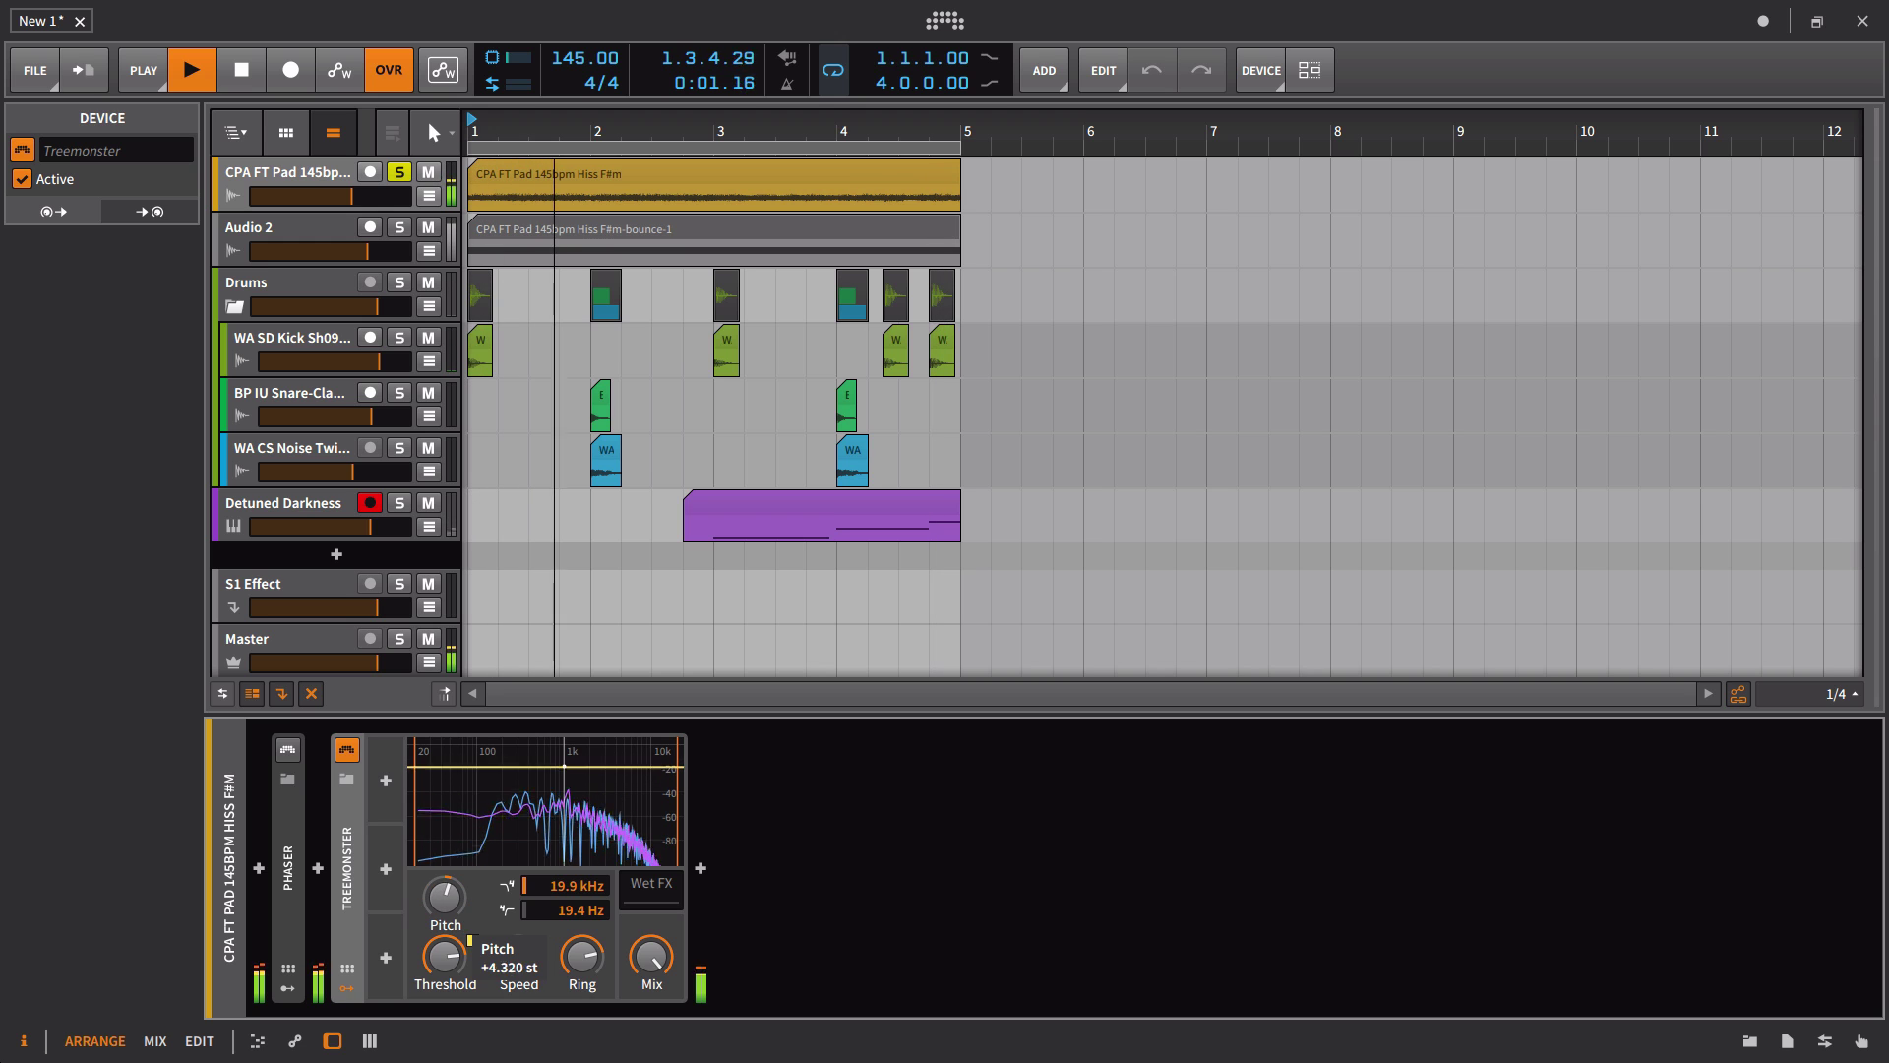
left_click_drag(581, 962, 573, 897)
left_click_drag(652, 955, 652, 953)
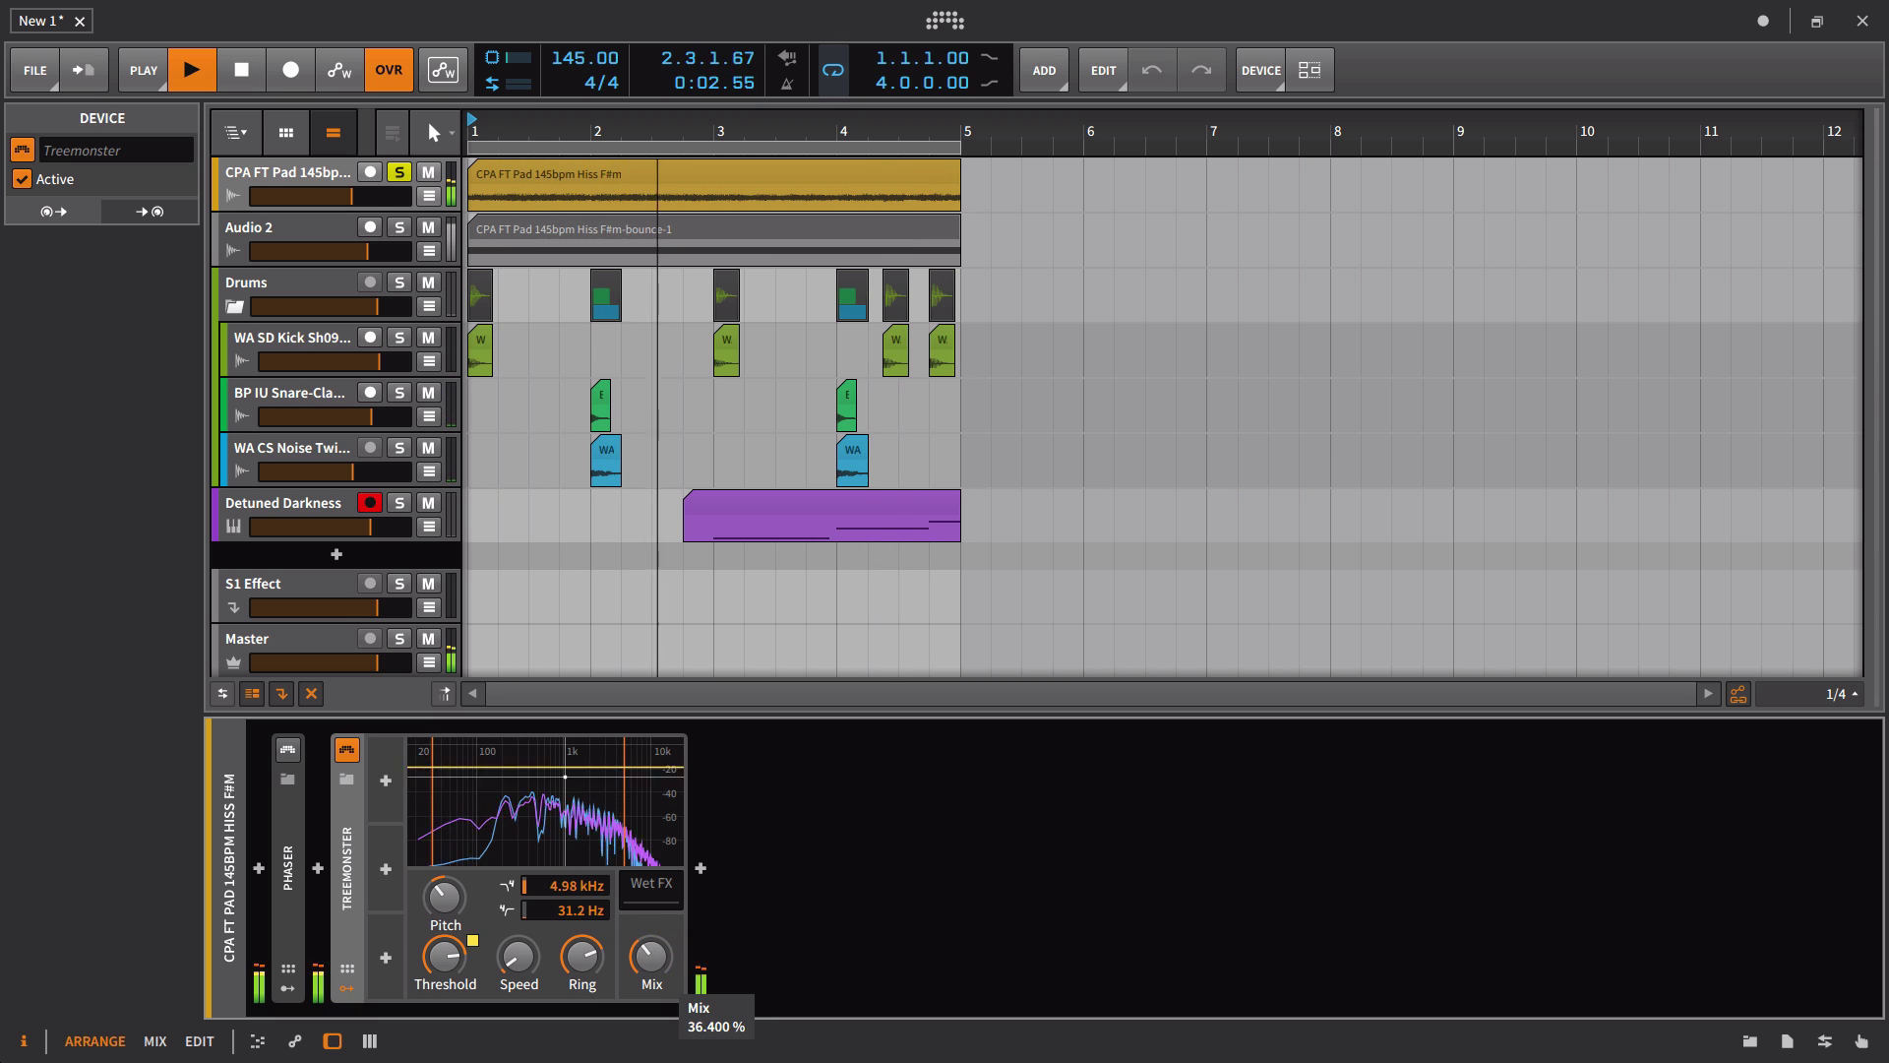
left_click_drag(651, 953, 581, 949)
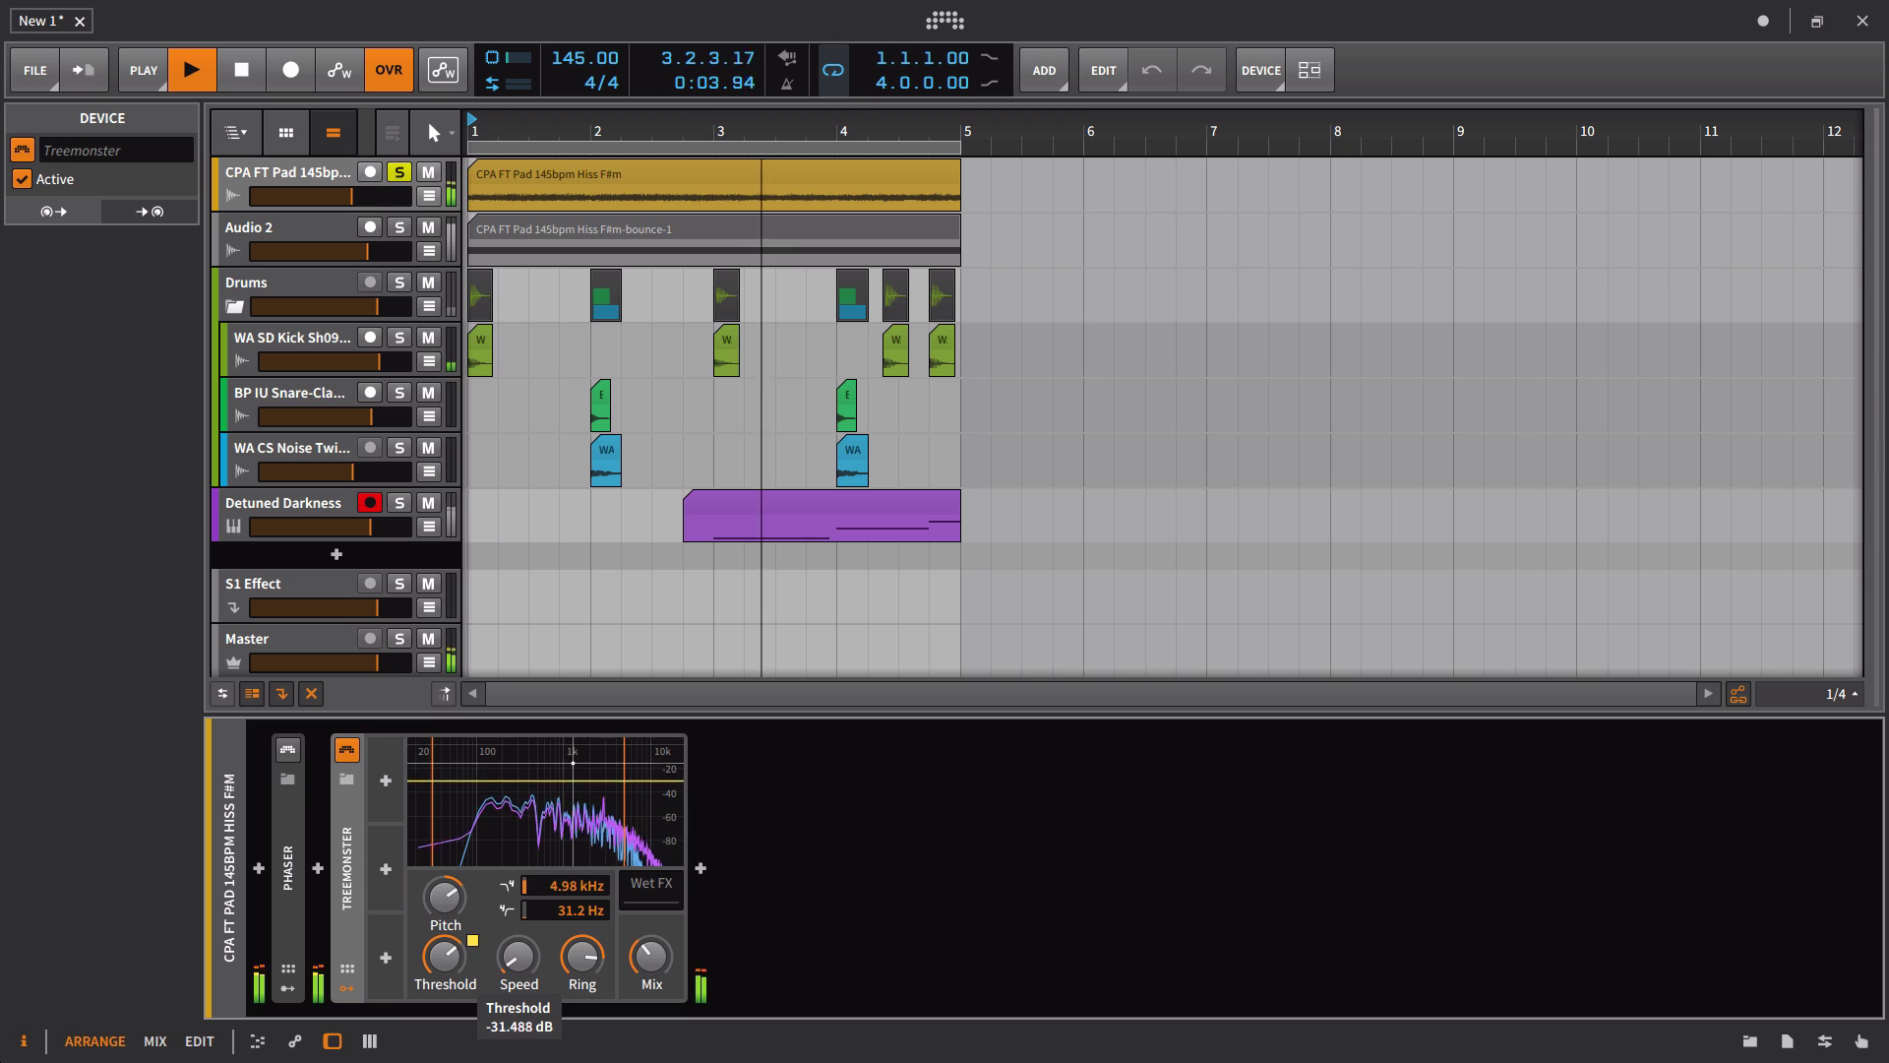
Step: Readjust the Treemonster's threshold, speed, ring and mix, raise the pitch to maximum, and lower the upper frequency limit to 3.80 kHz
left_click_drag(444, 956, 532, 968)
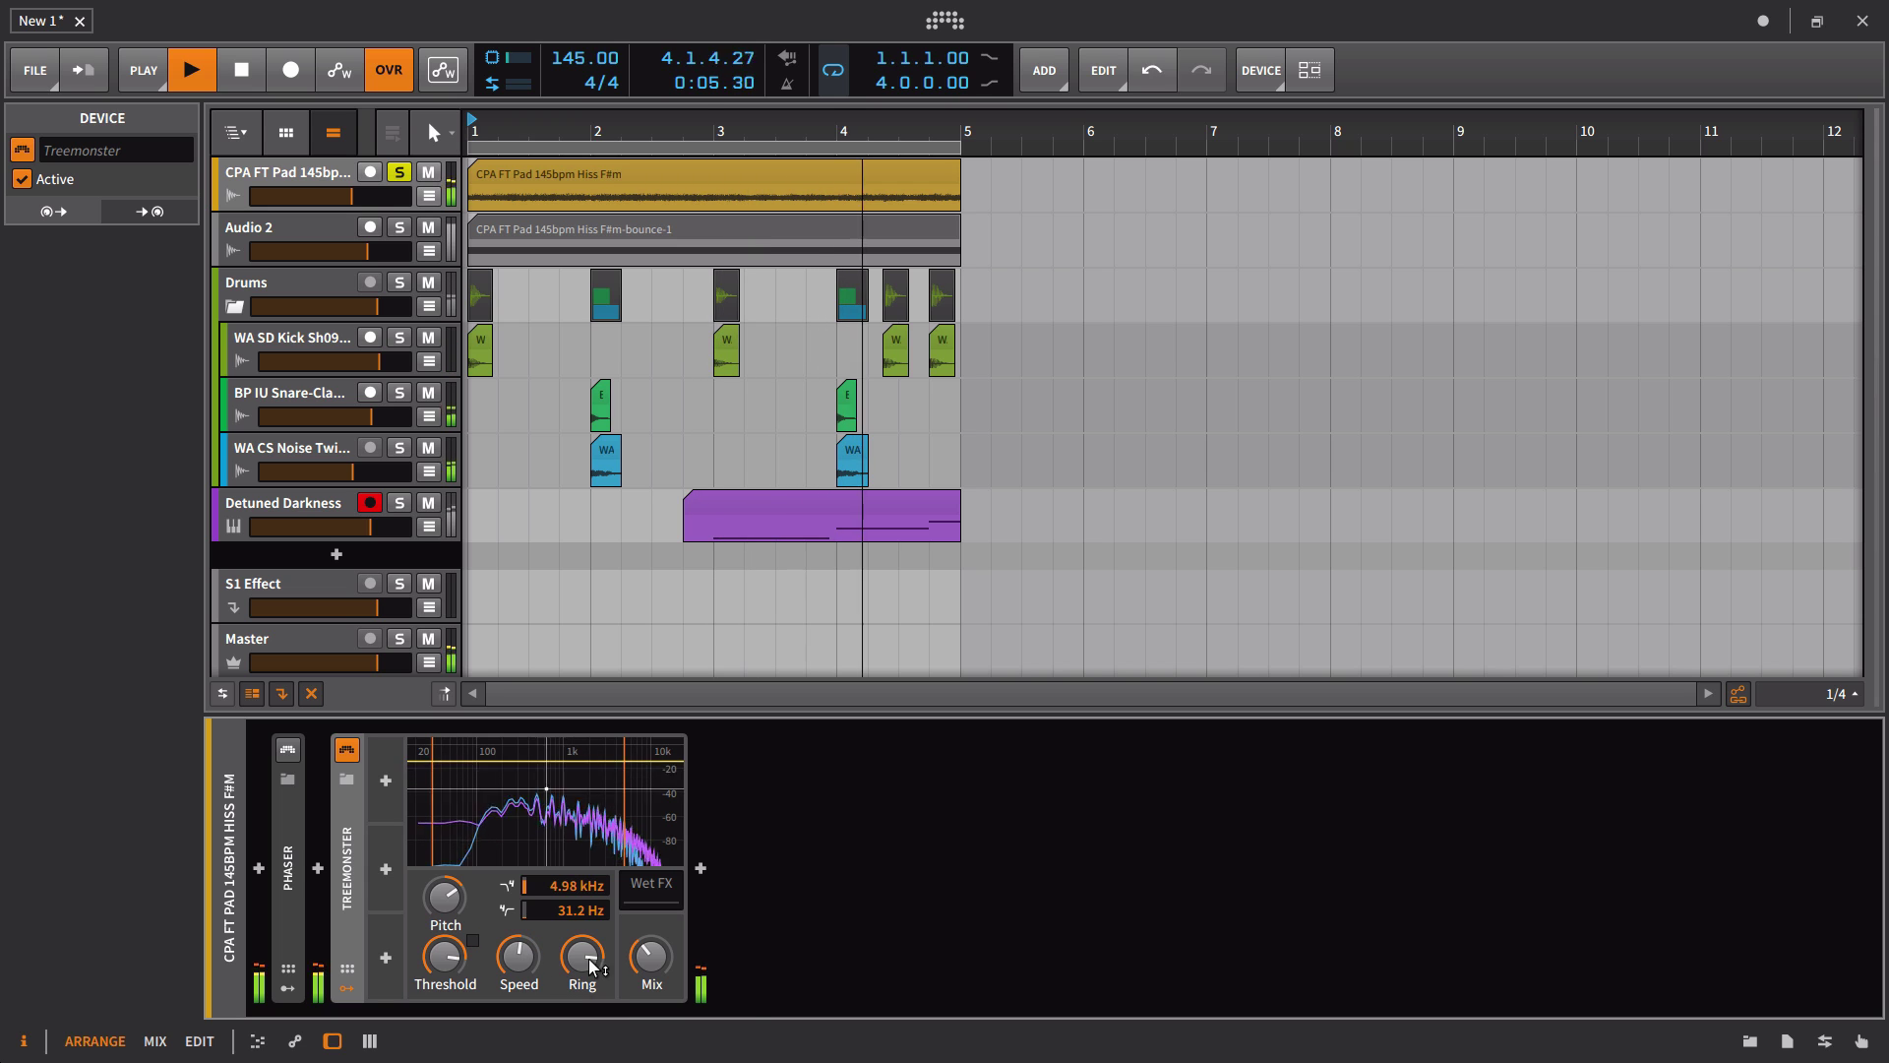
left_click_drag(659, 966, 588, 947)
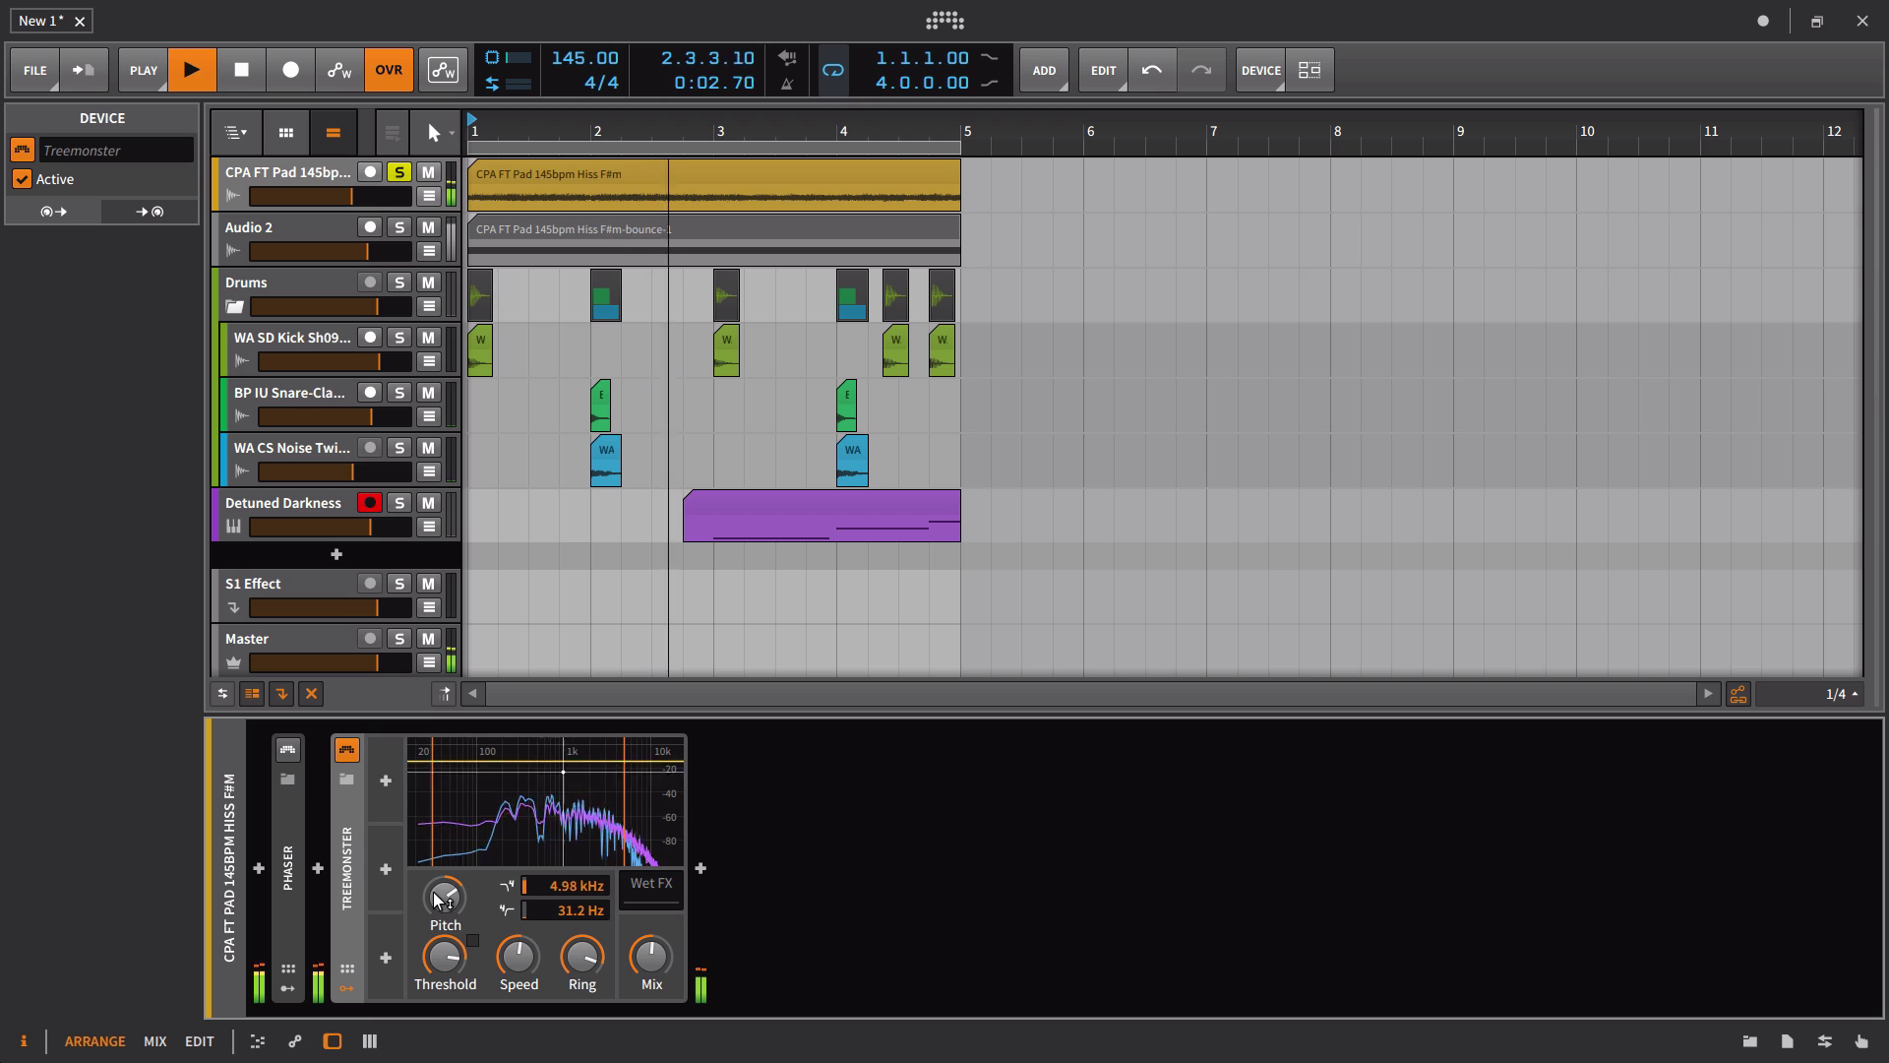
left_click_drag(438, 898, 438, 854)
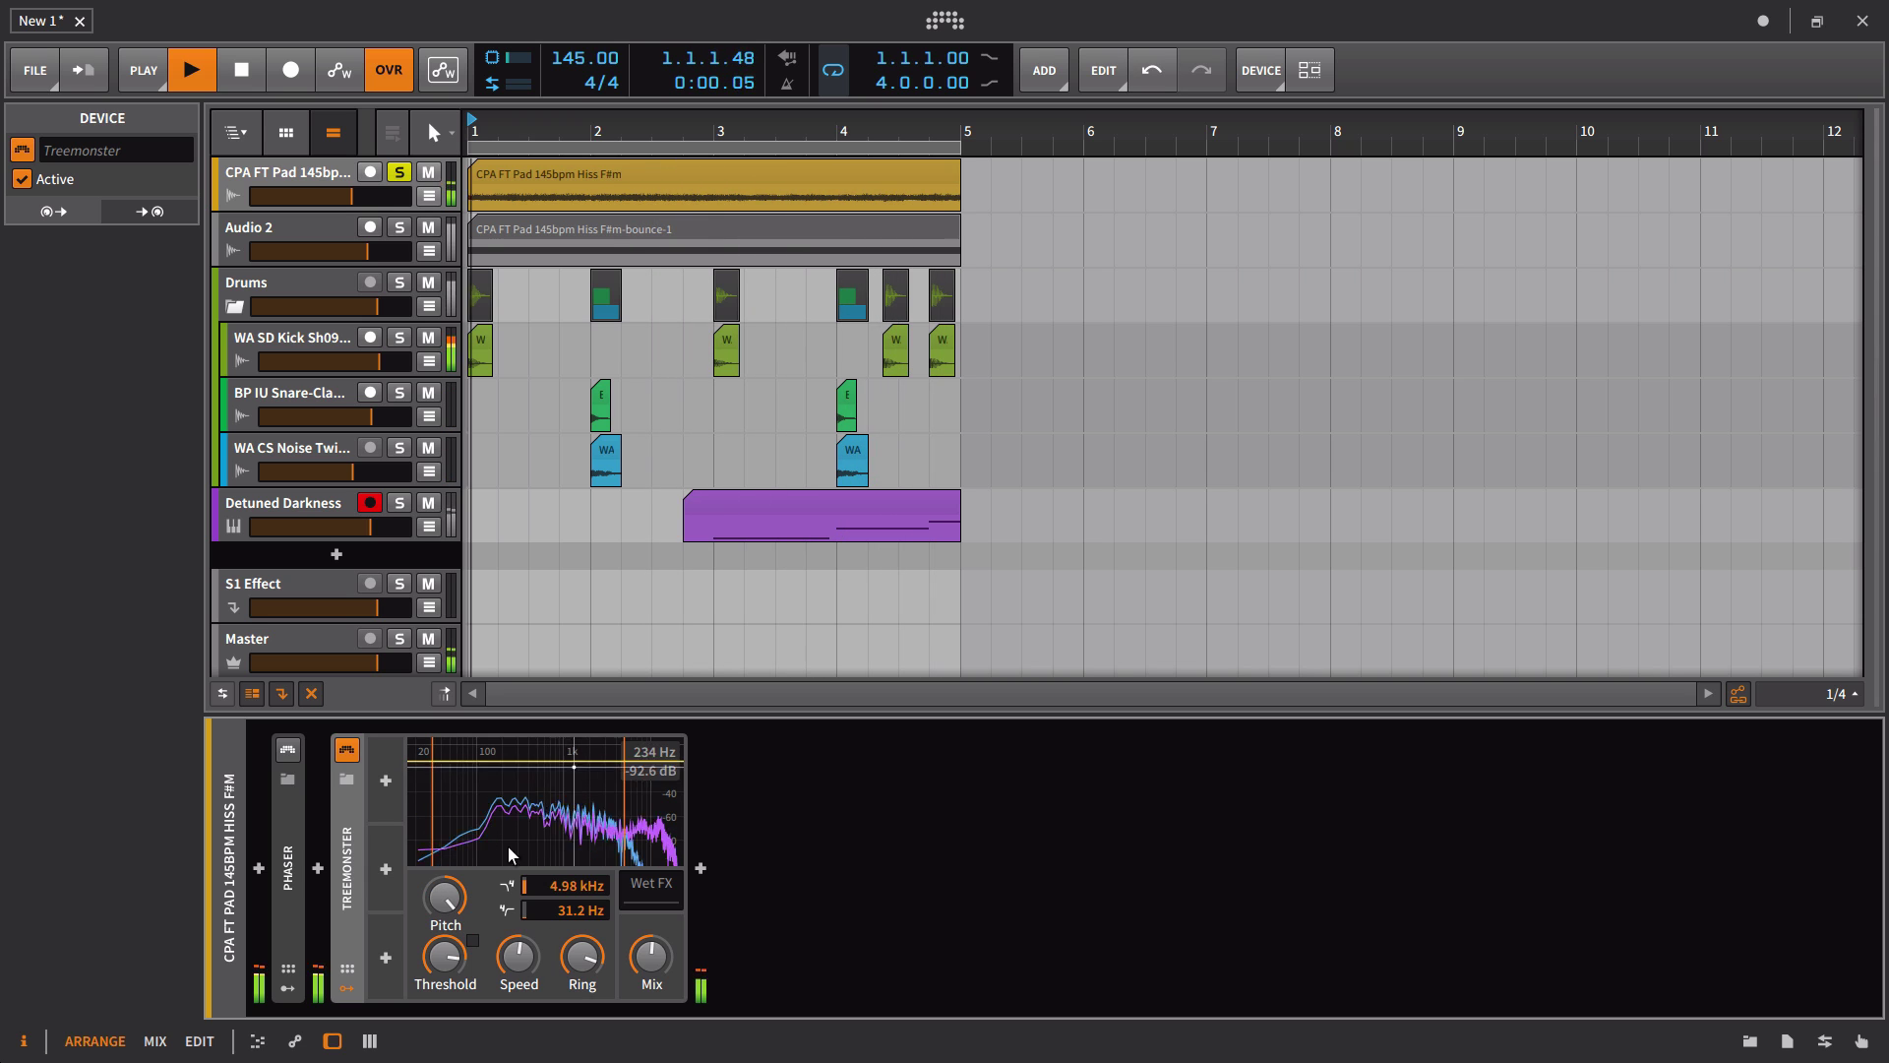
left_click_drag(617, 794, 604, 797)
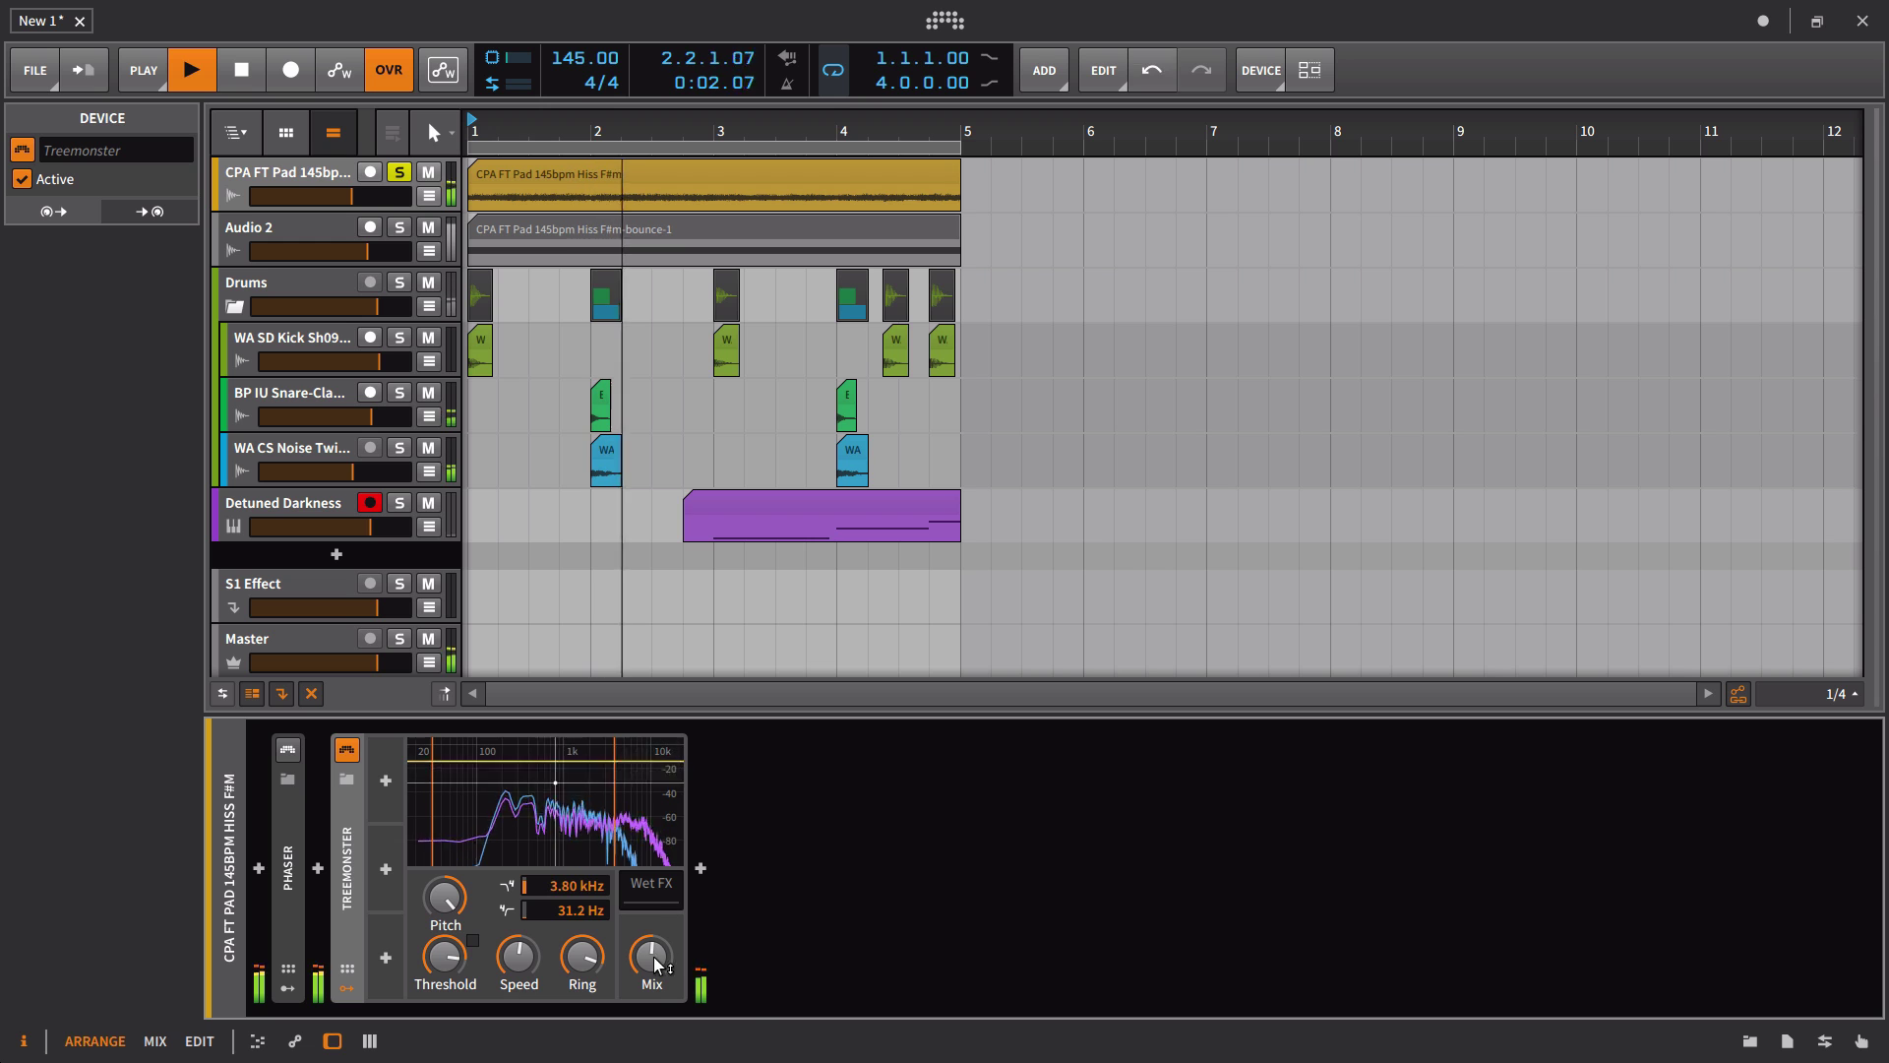